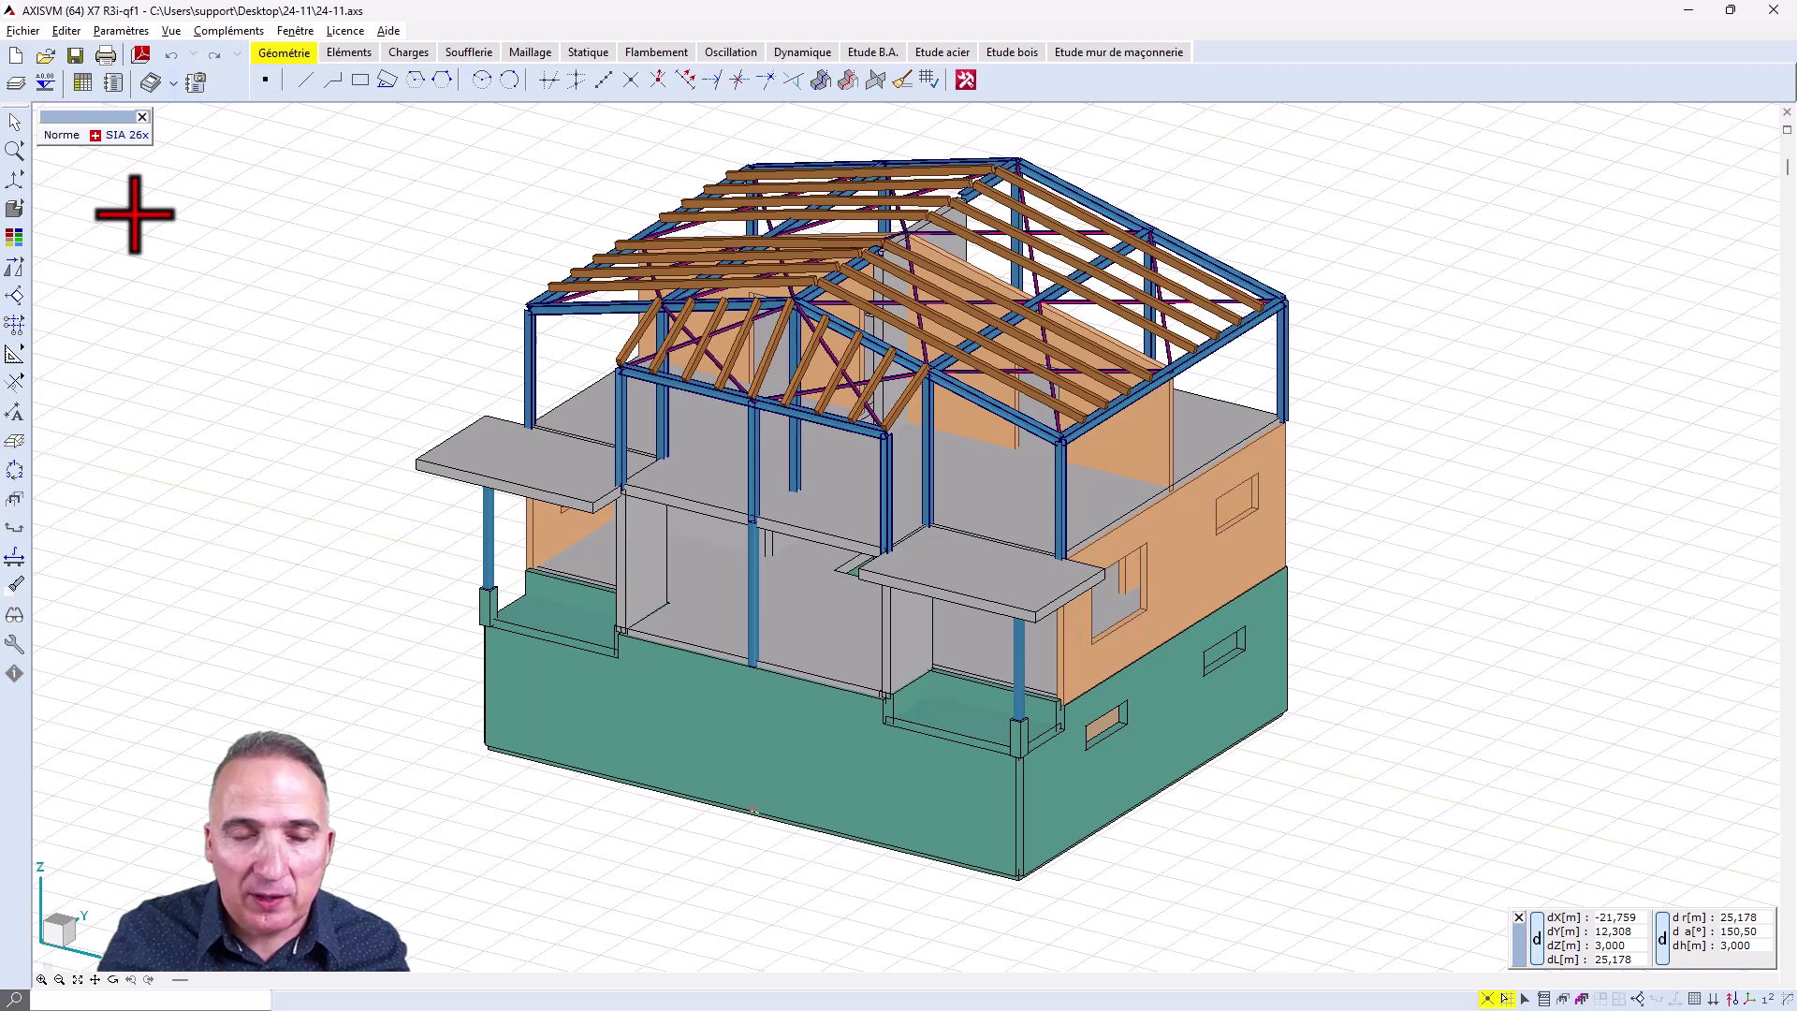
Step: Choose AxisVM Viewer (*.axv) as the export file type, then leave the export without saving
click(24, 32)
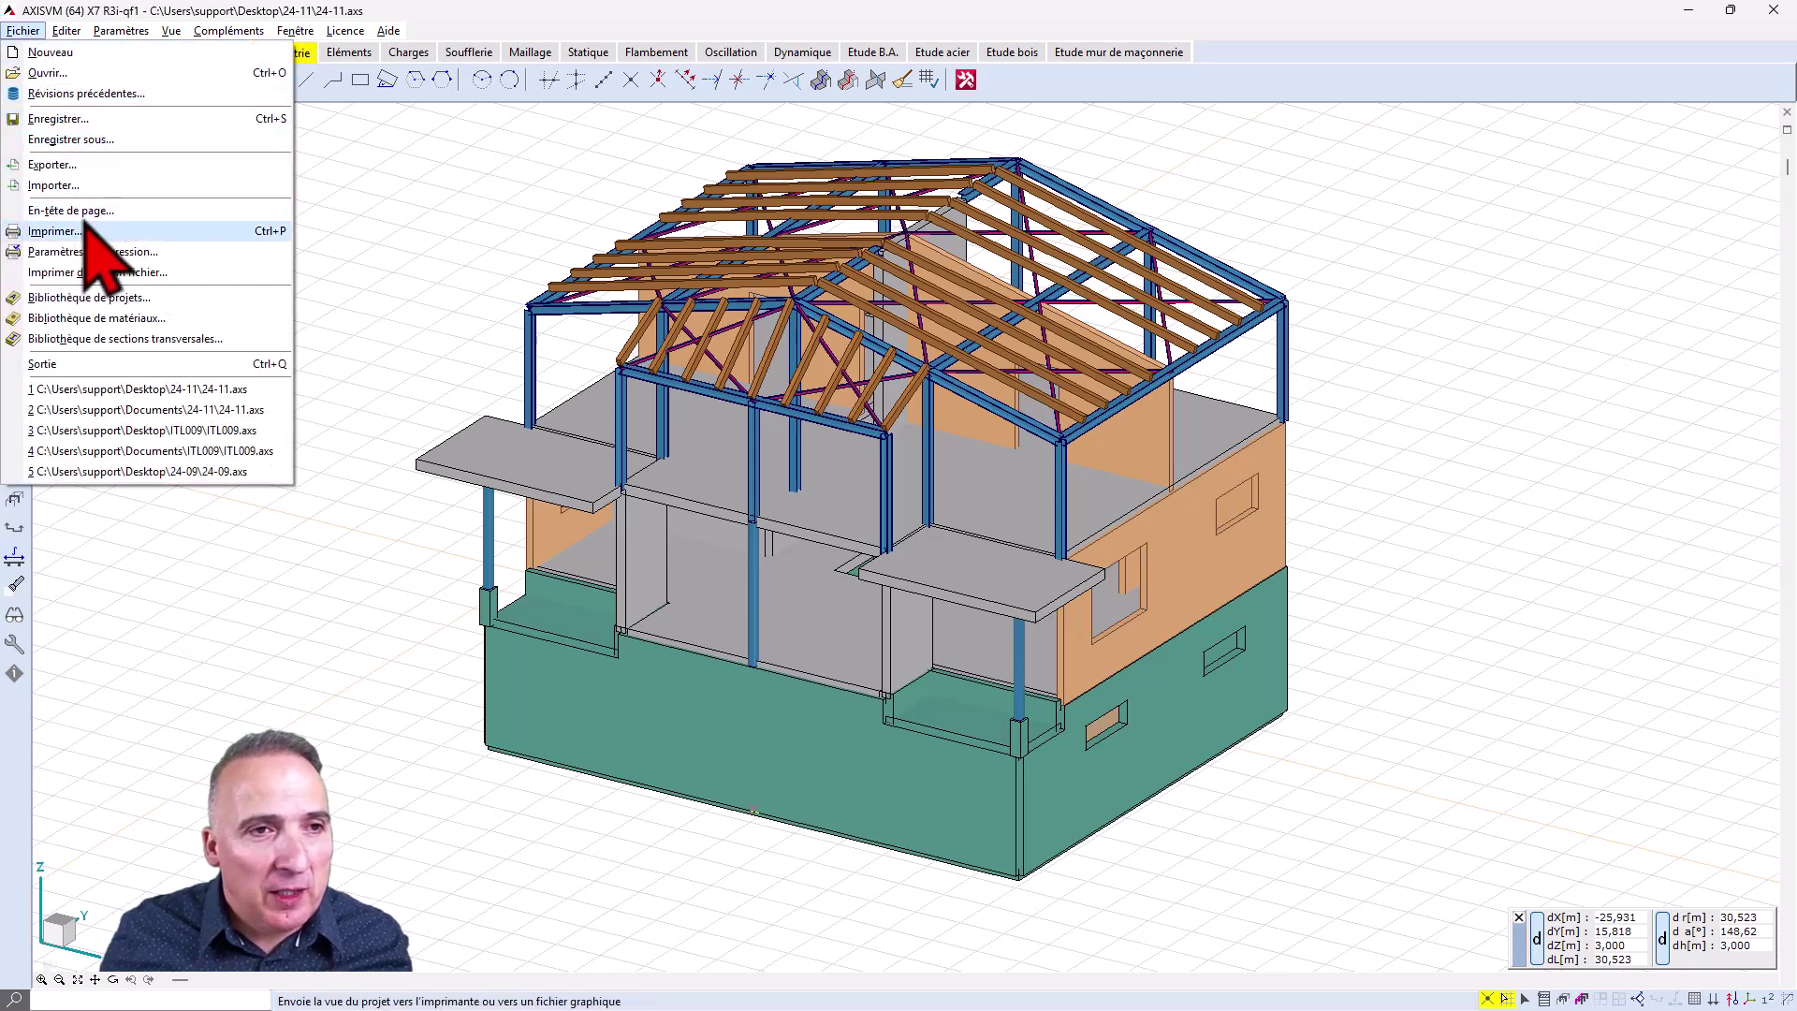
click(53, 165)
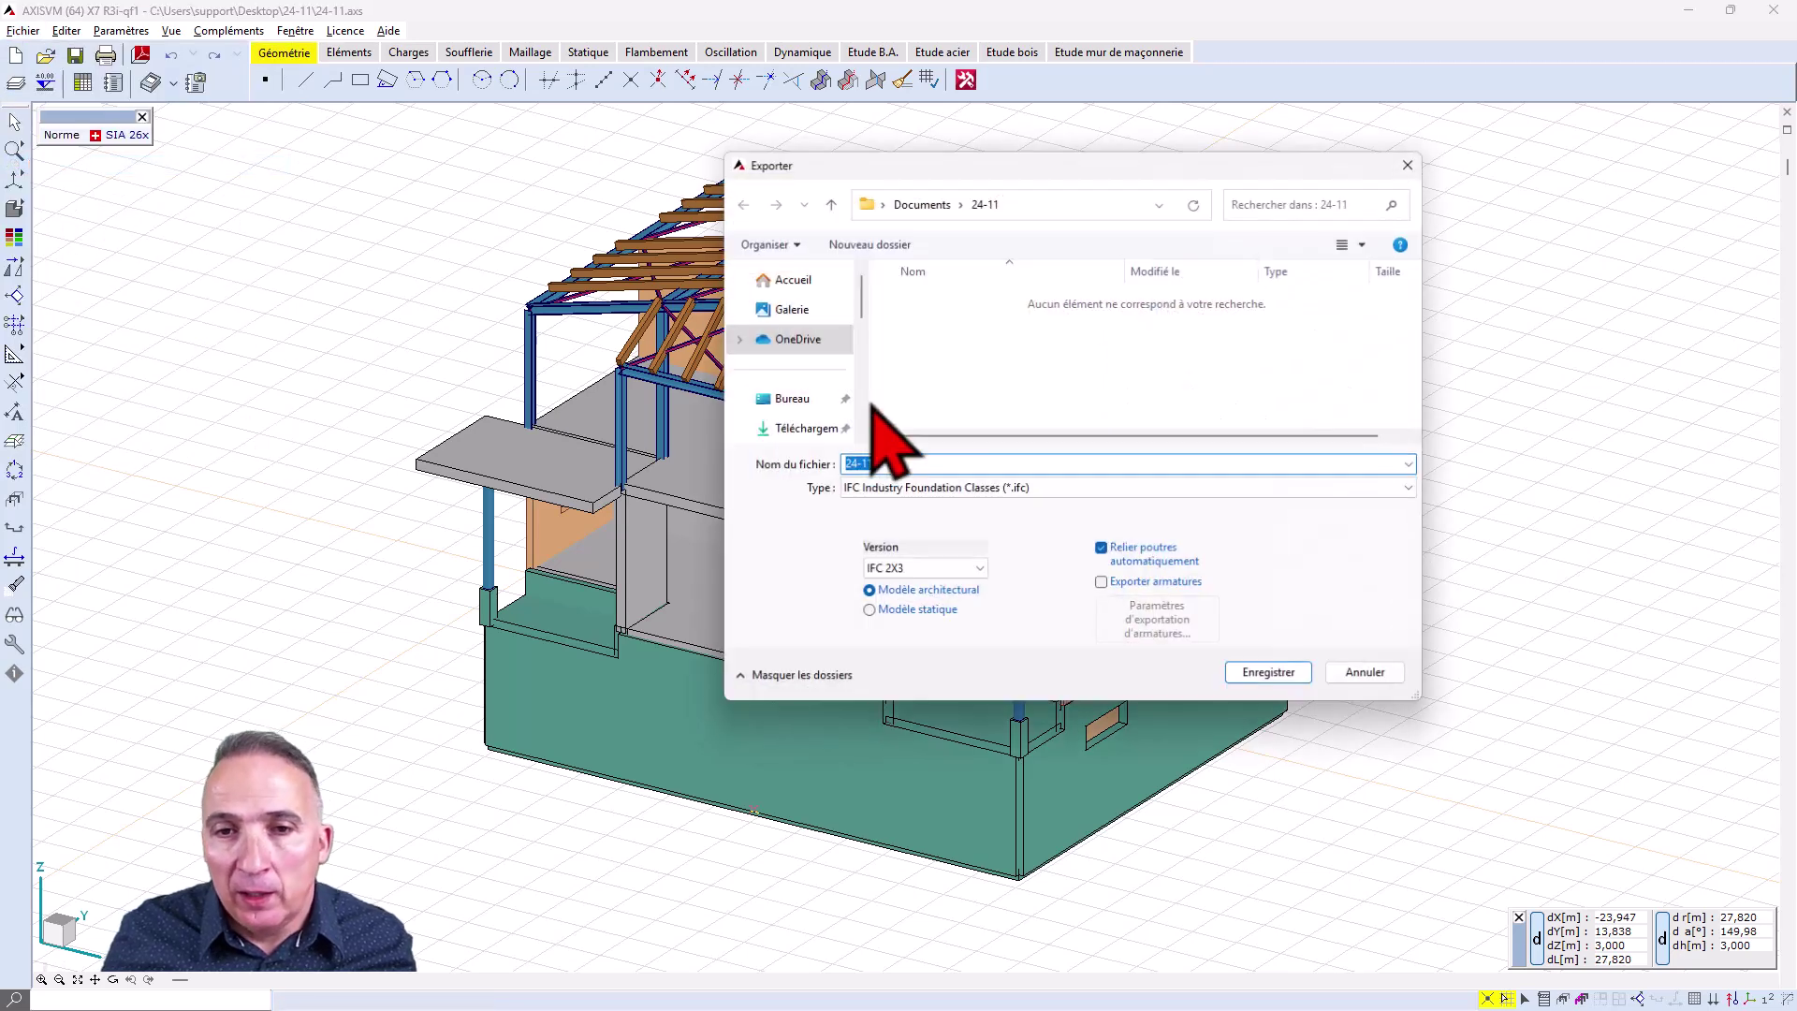
click(1406, 489)
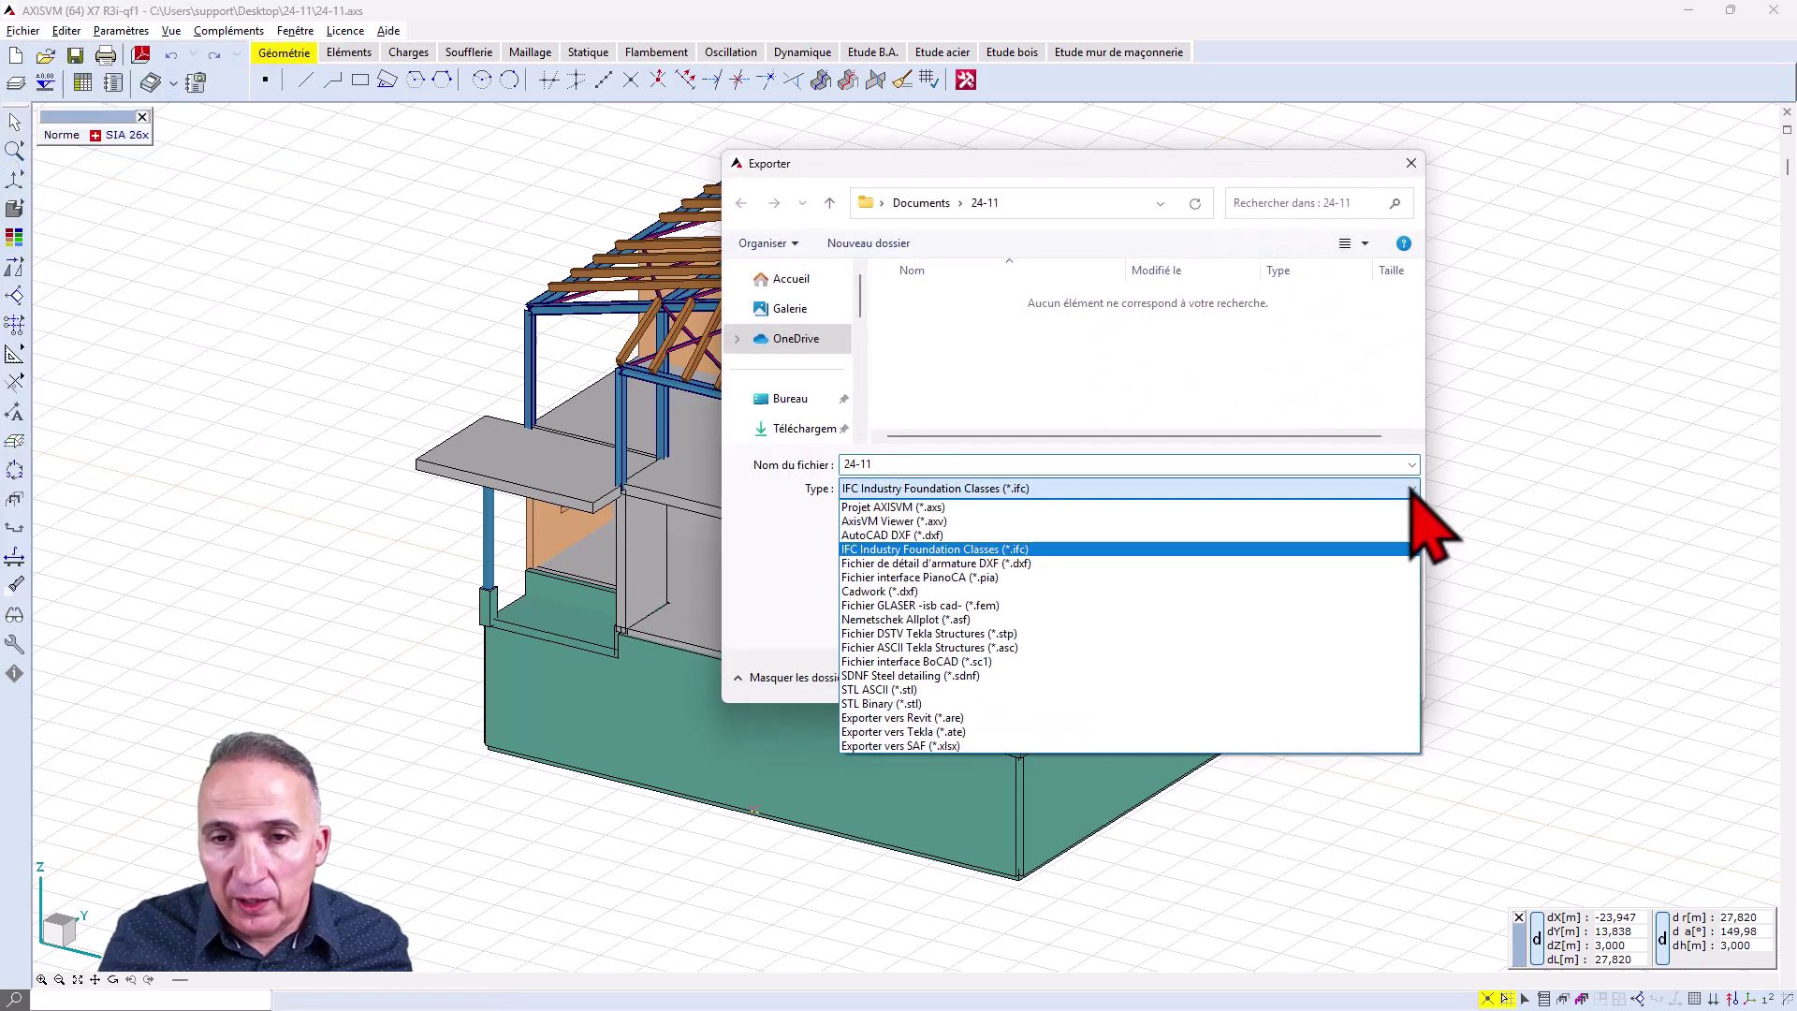
click(1110, 521)
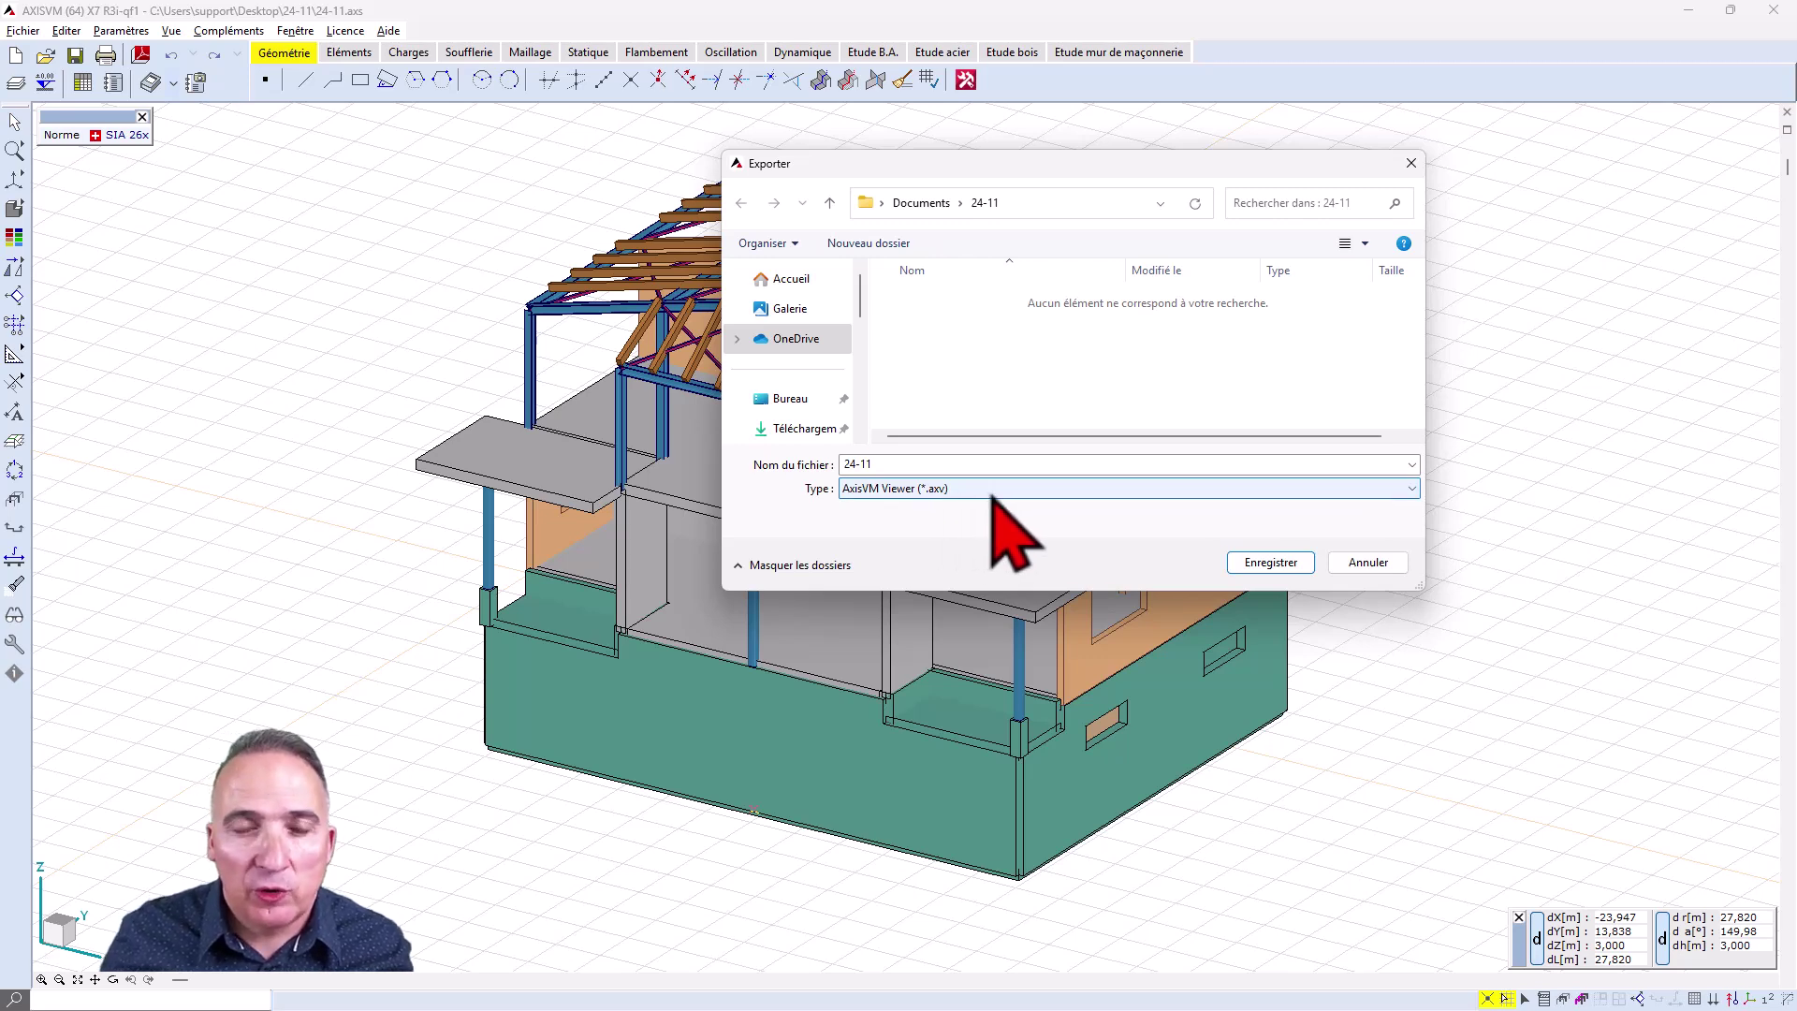
click(1368, 562)
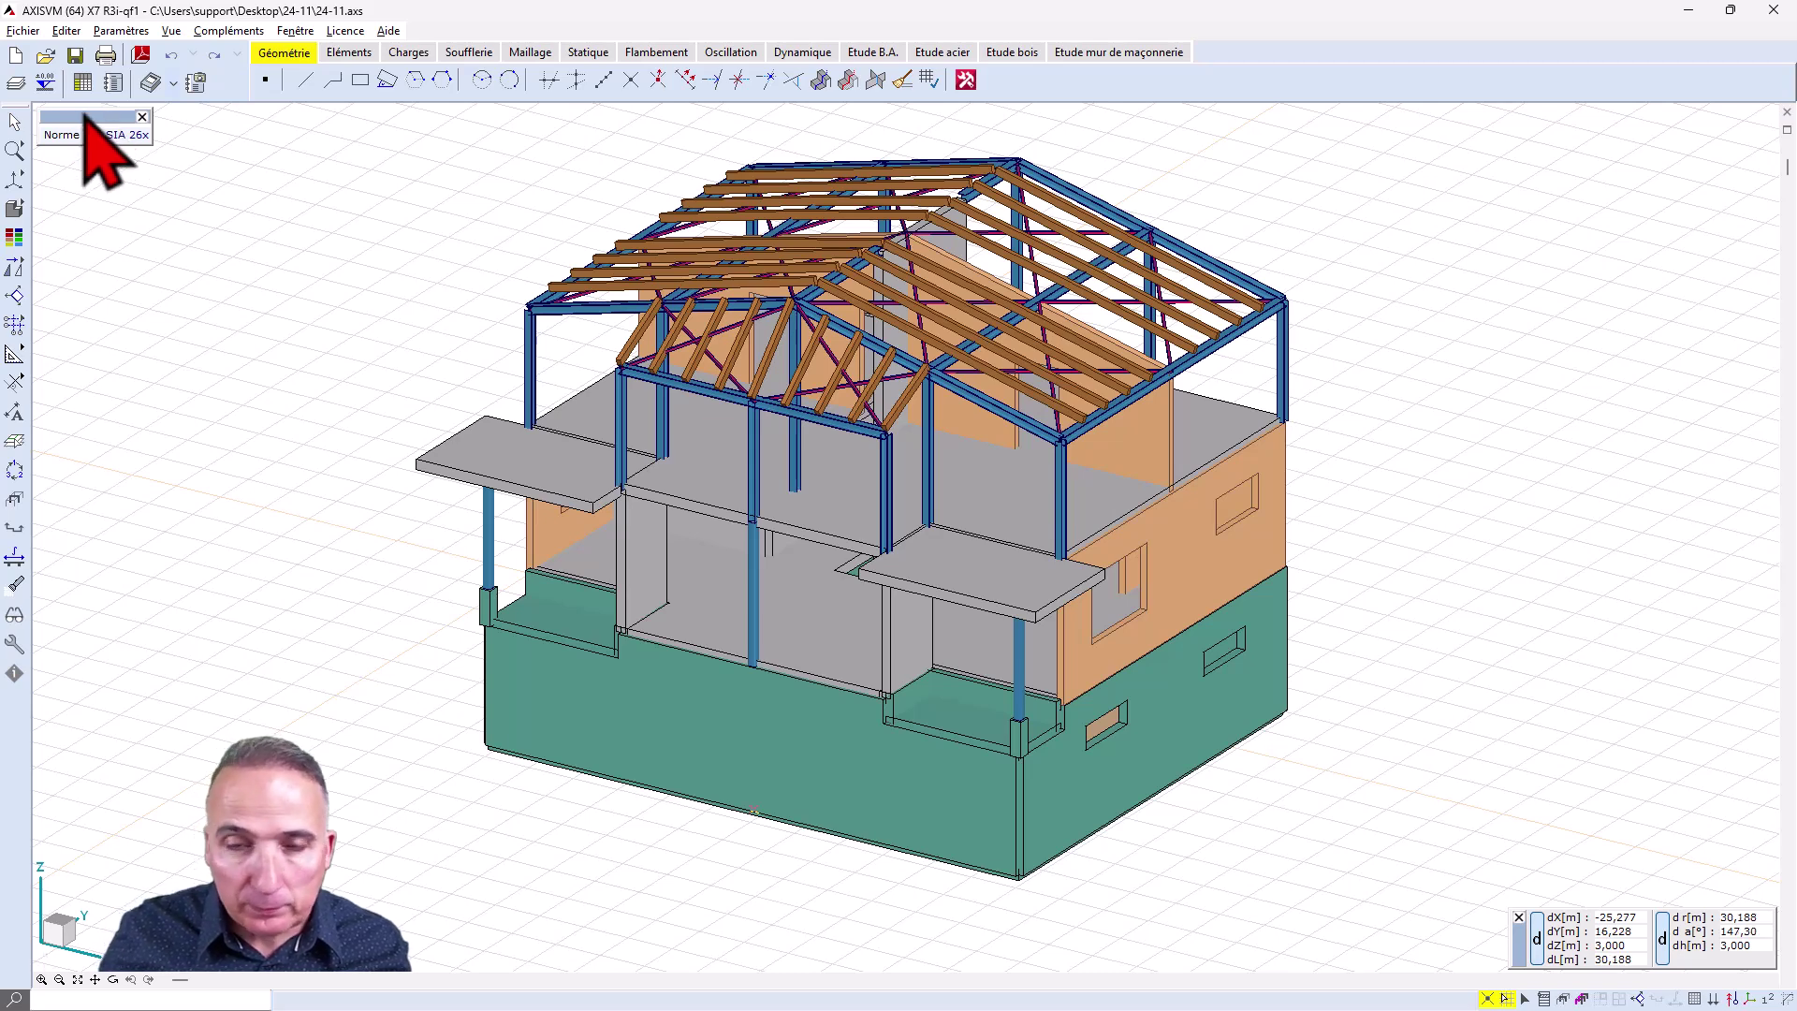
Step: Find "ro" commands in the keyboard shortcut settings, try R and M as the shortcut for Rotule de bord, and discard the changes
click(120, 31)
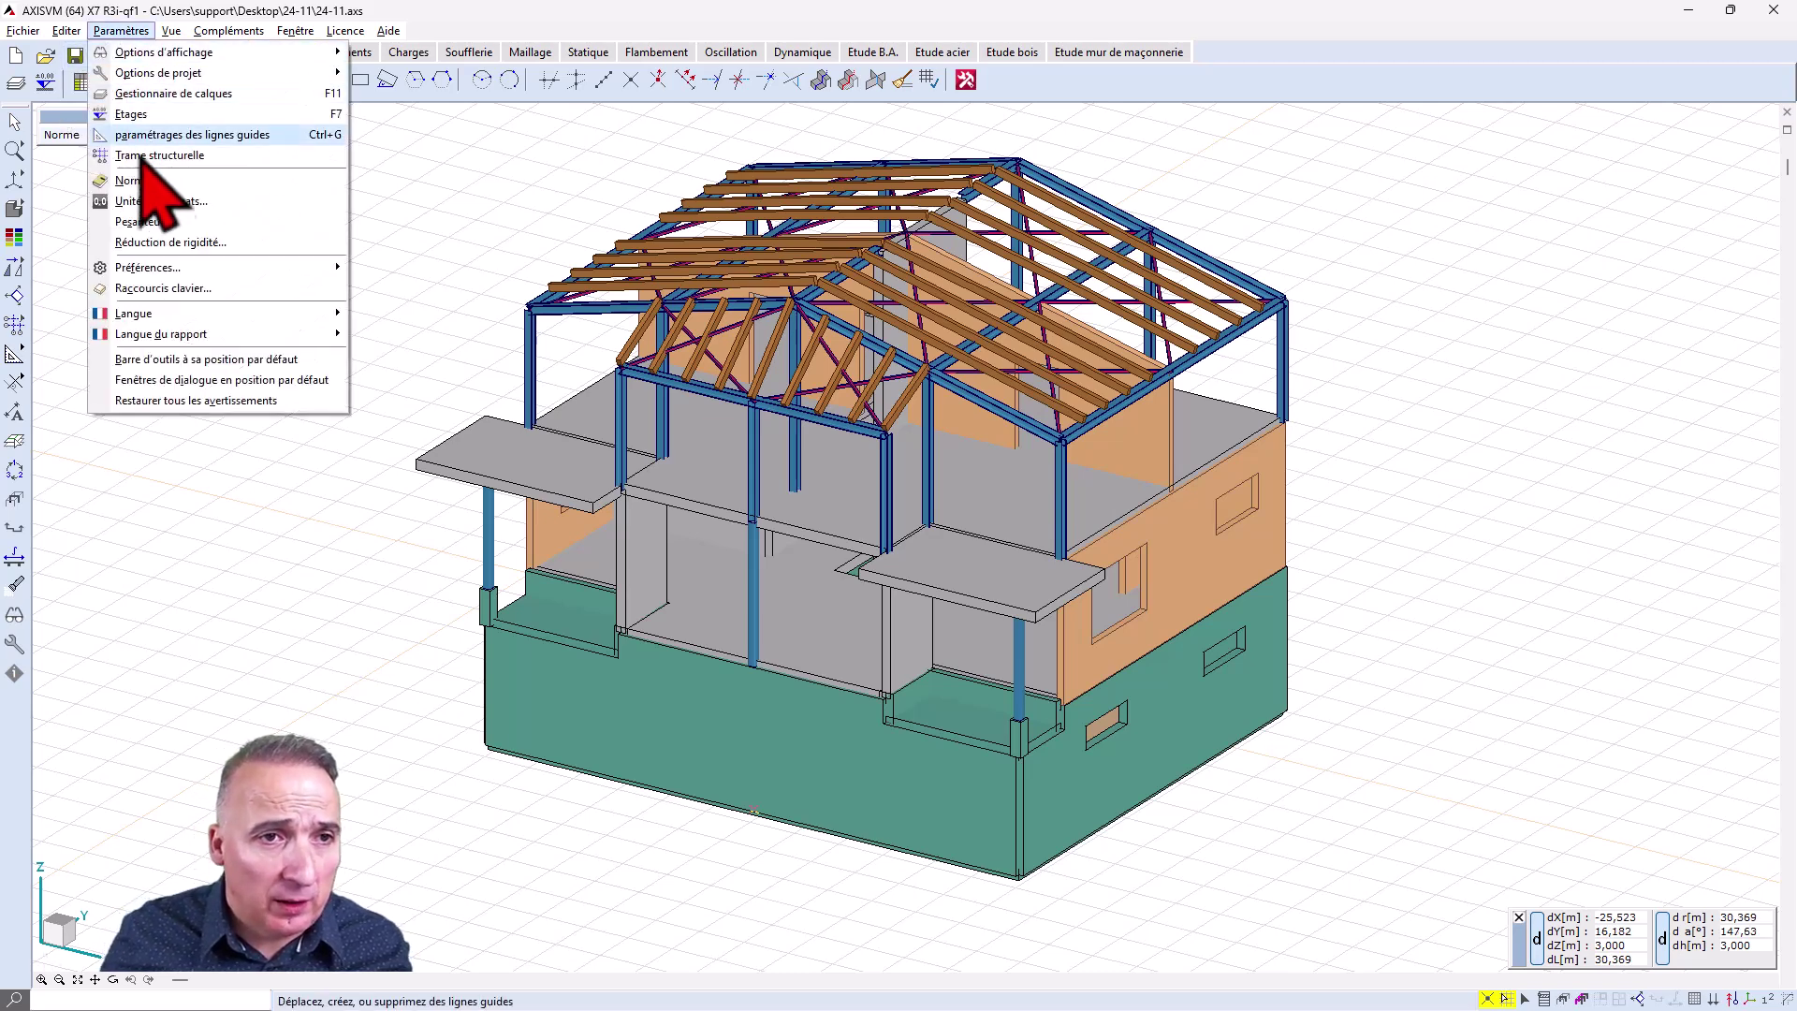
click(167, 288)
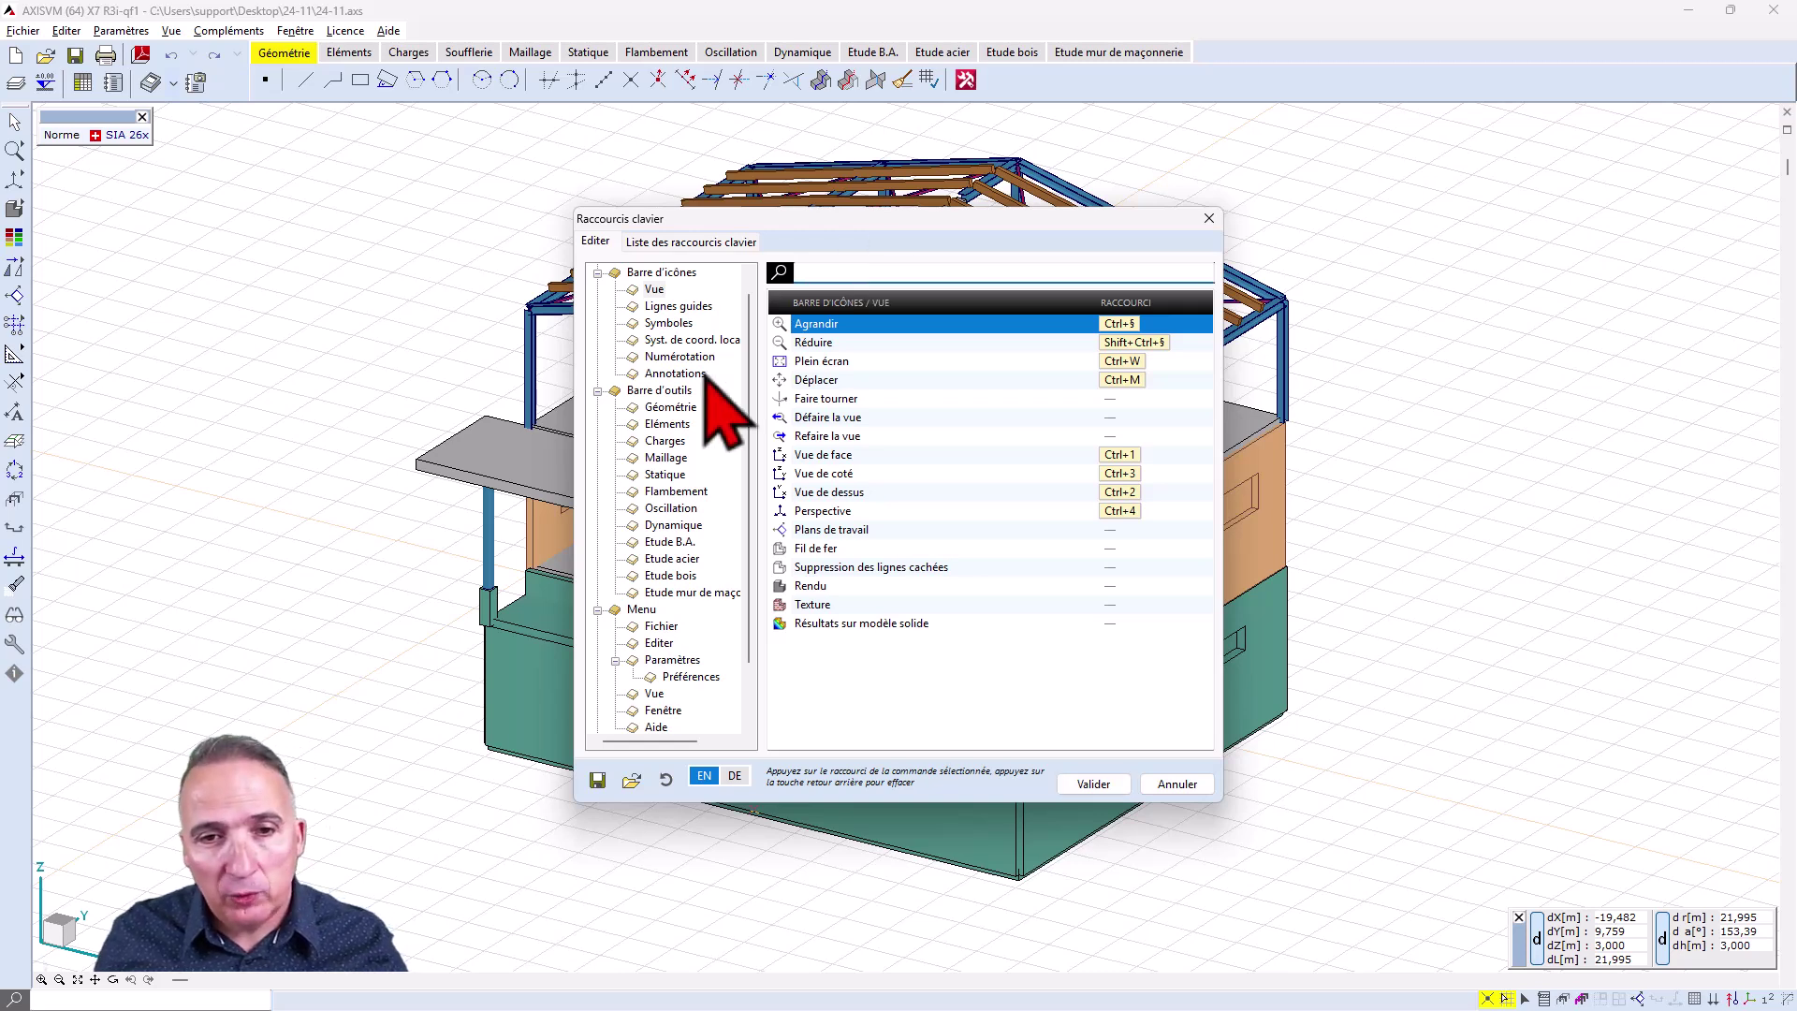
text(ro)
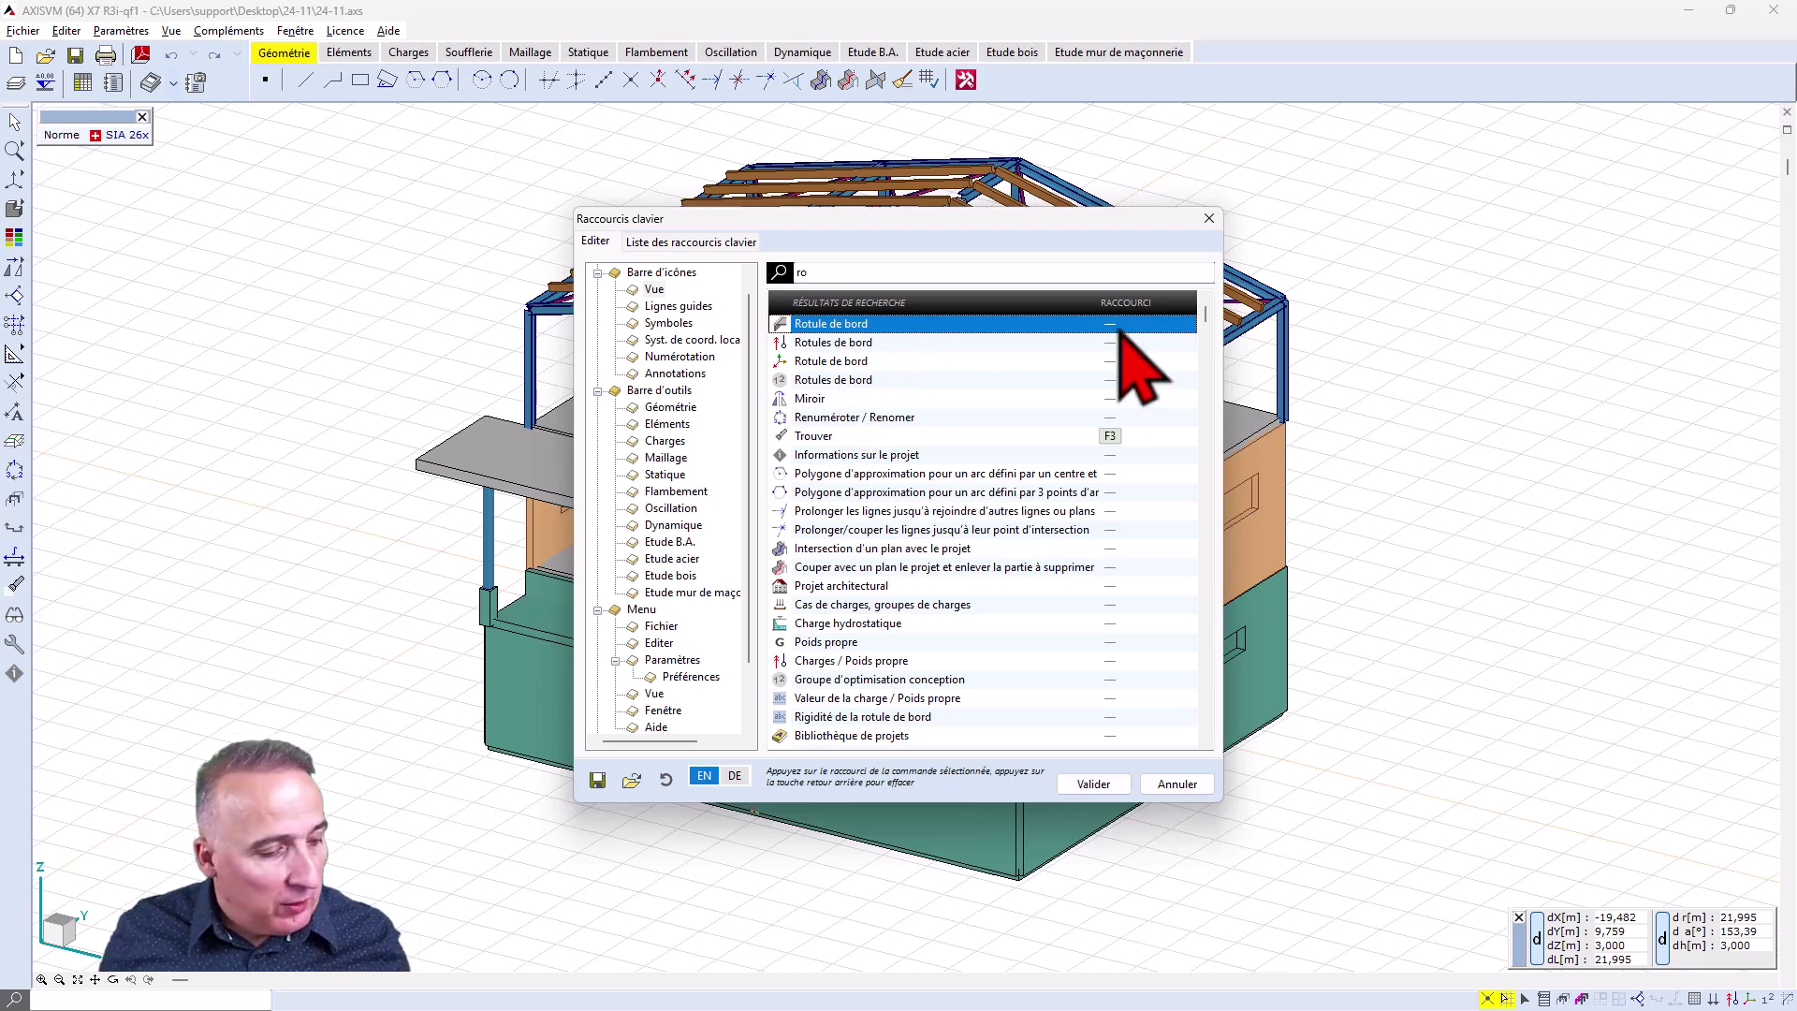
key(r)
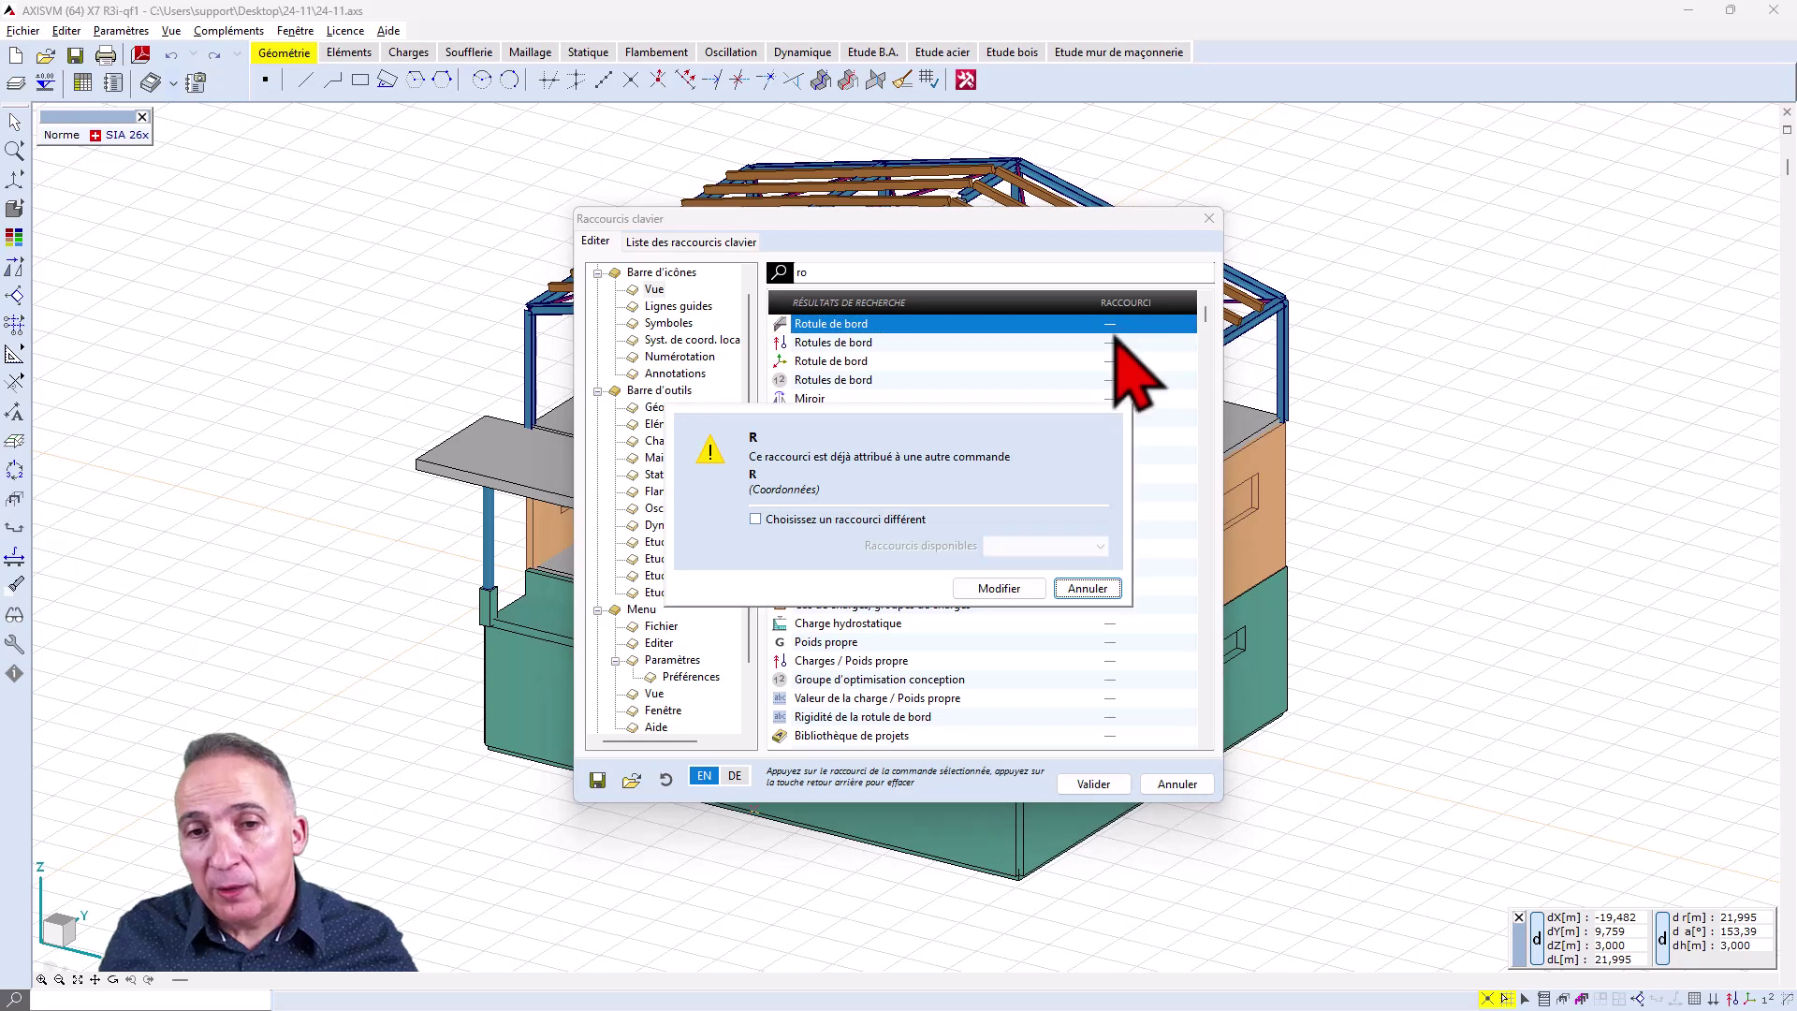
click(1089, 590)
key(m)
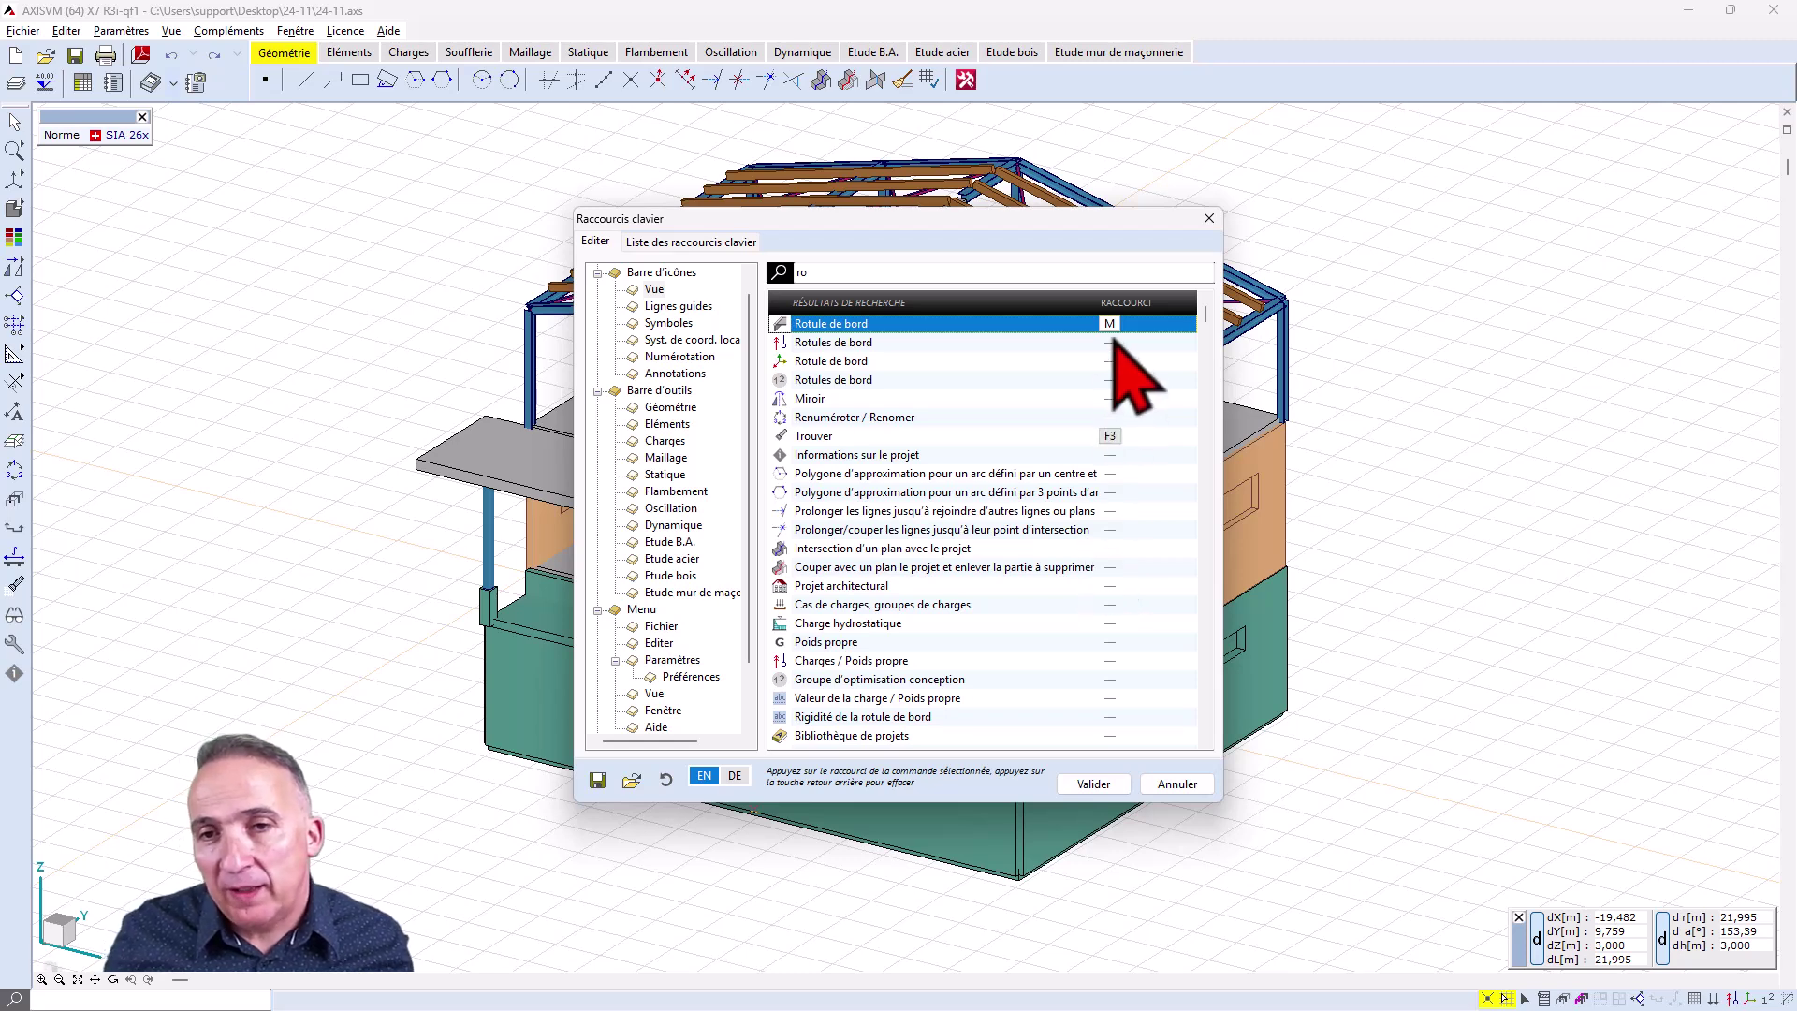
click(1178, 785)
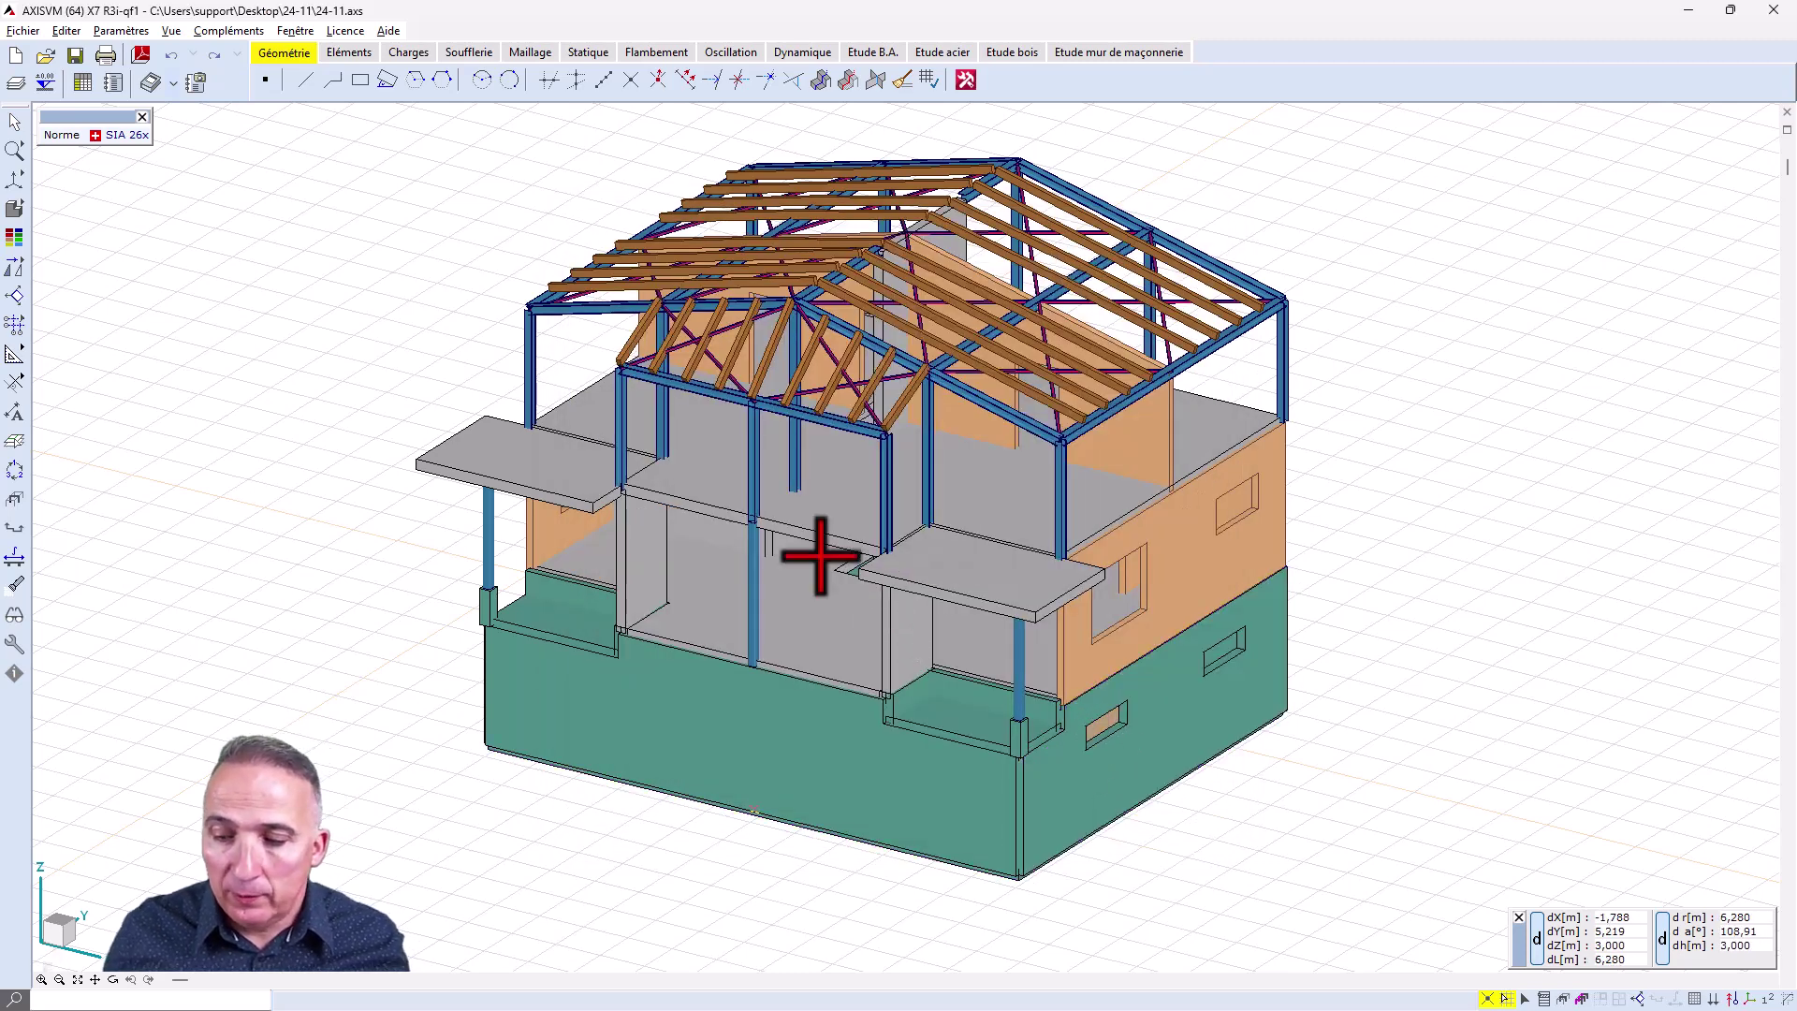
Step: Display the model as a wireframe in front view and window-select the whole roof structure
right_click(325, 273)
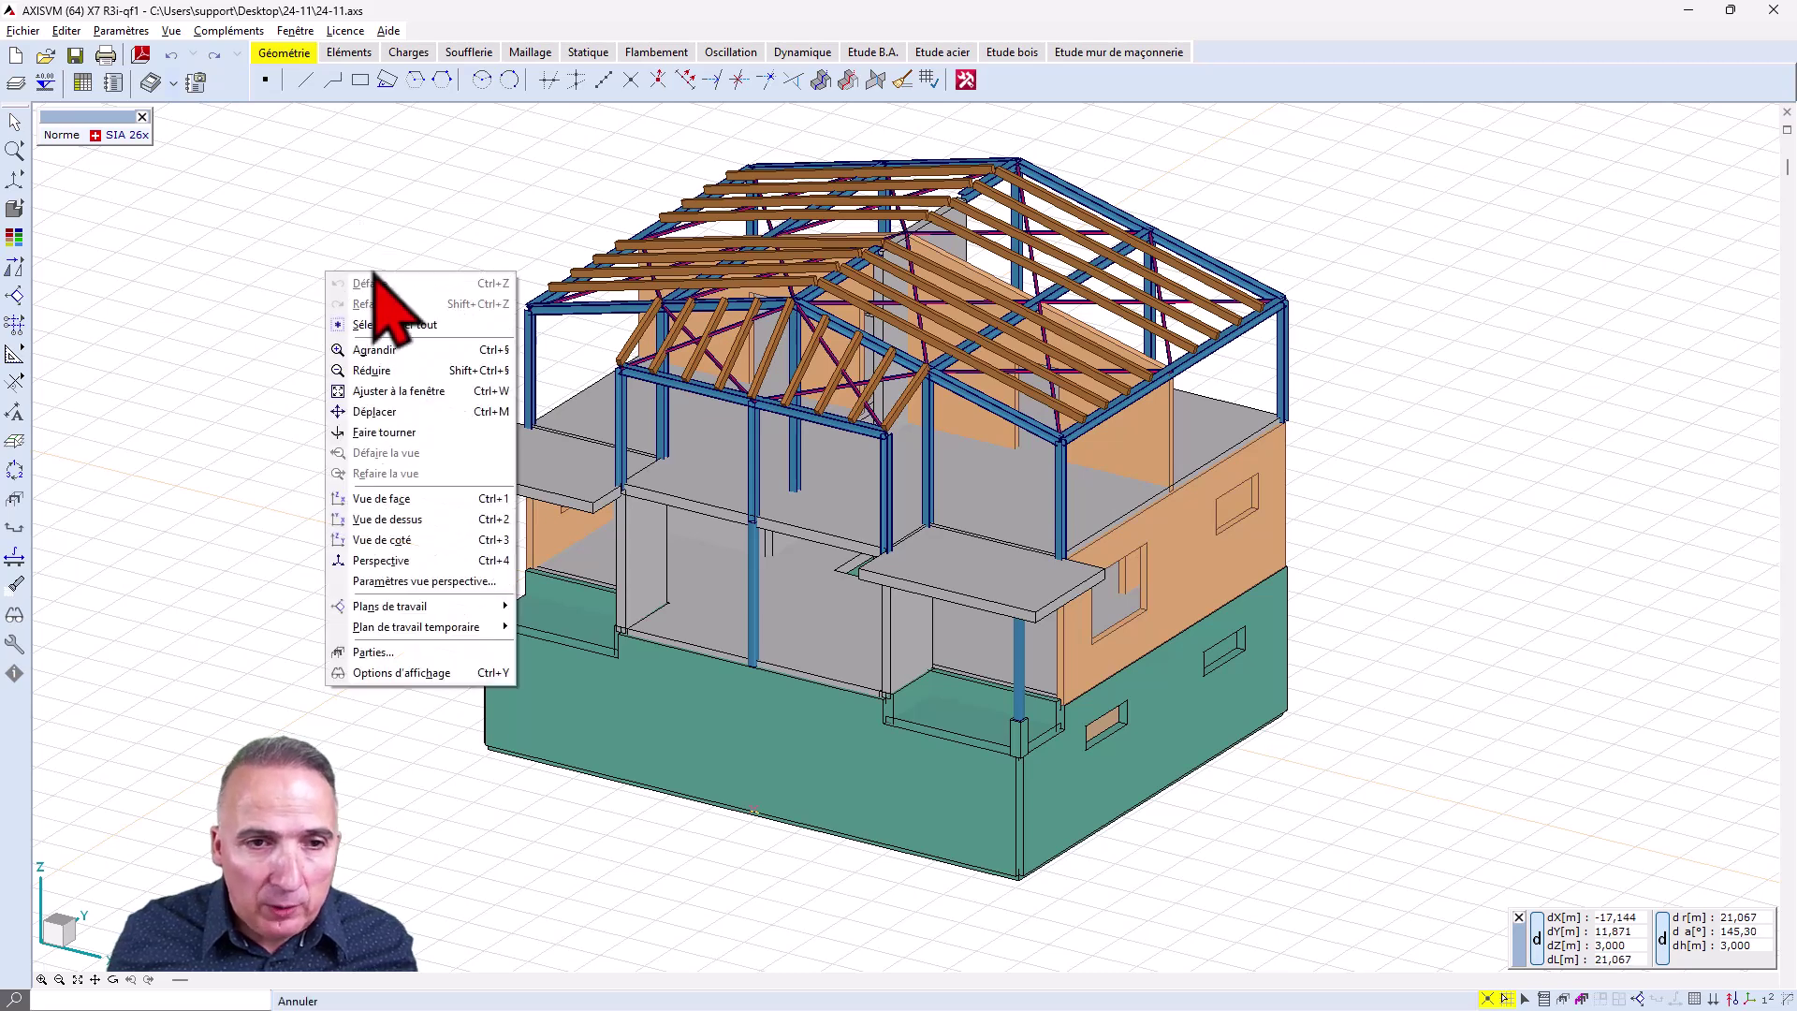
click(419, 502)
mouse_move(23, 213)
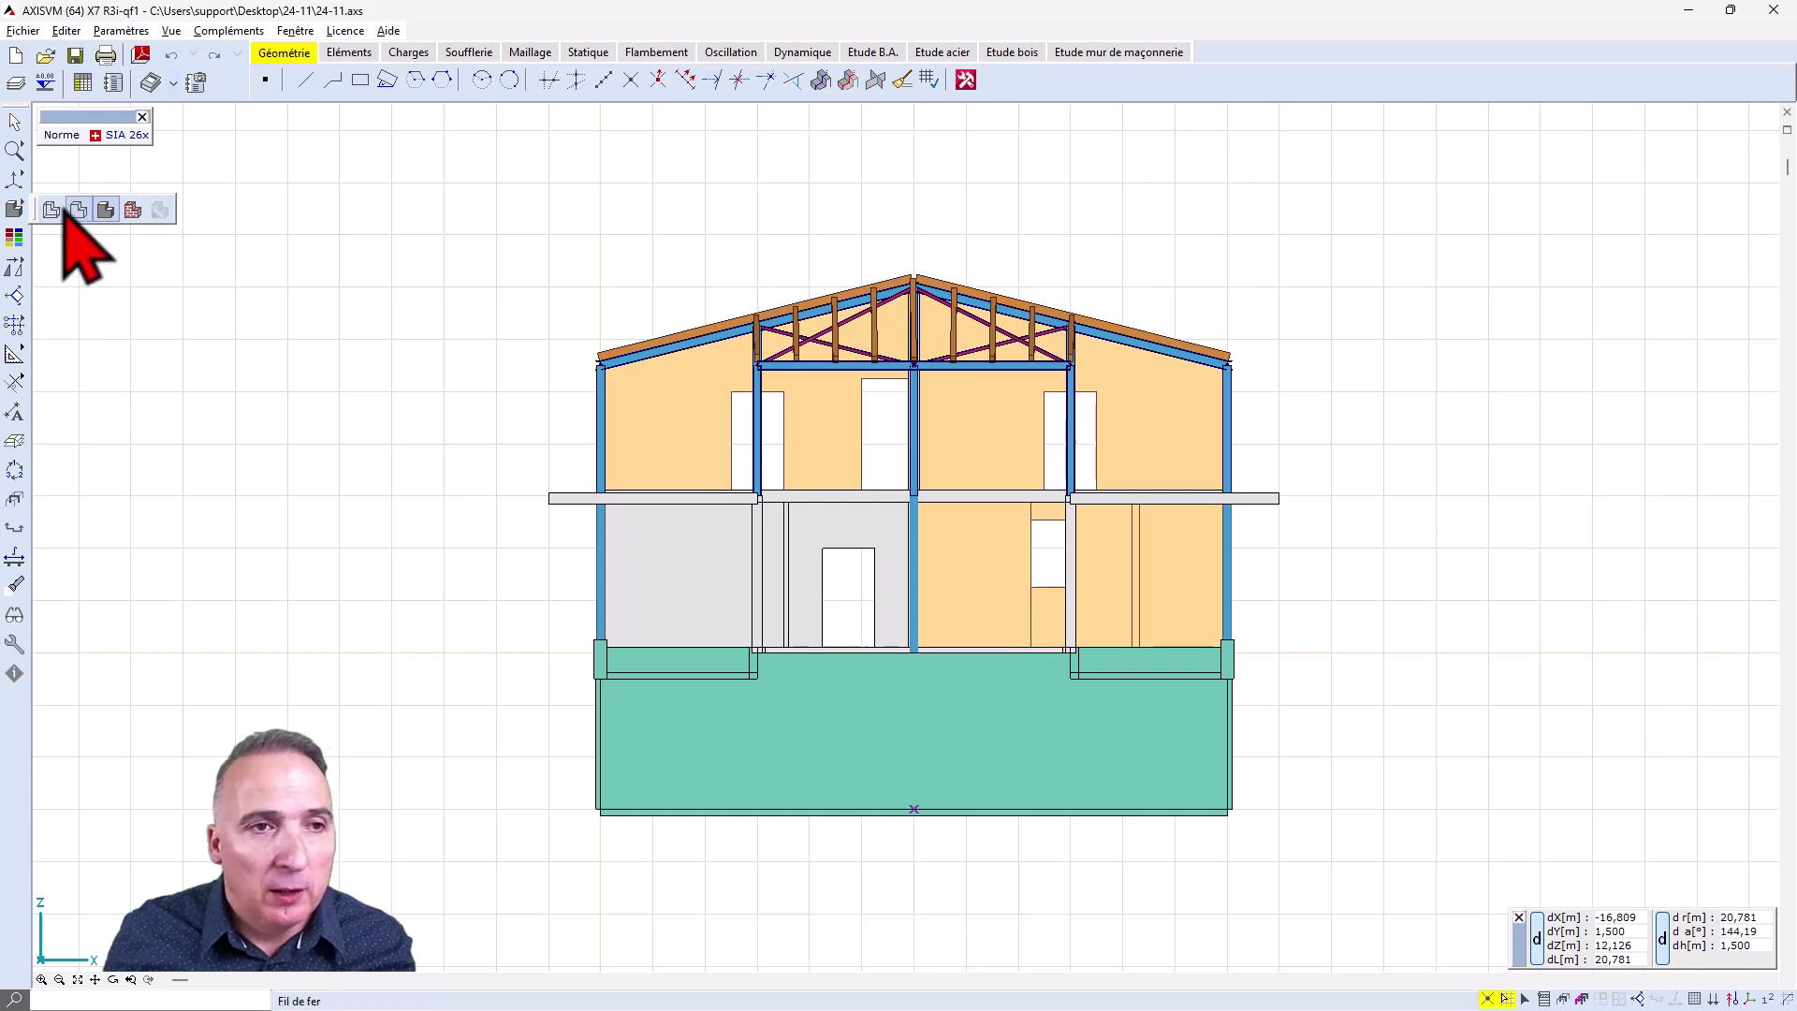
click(64, 210)
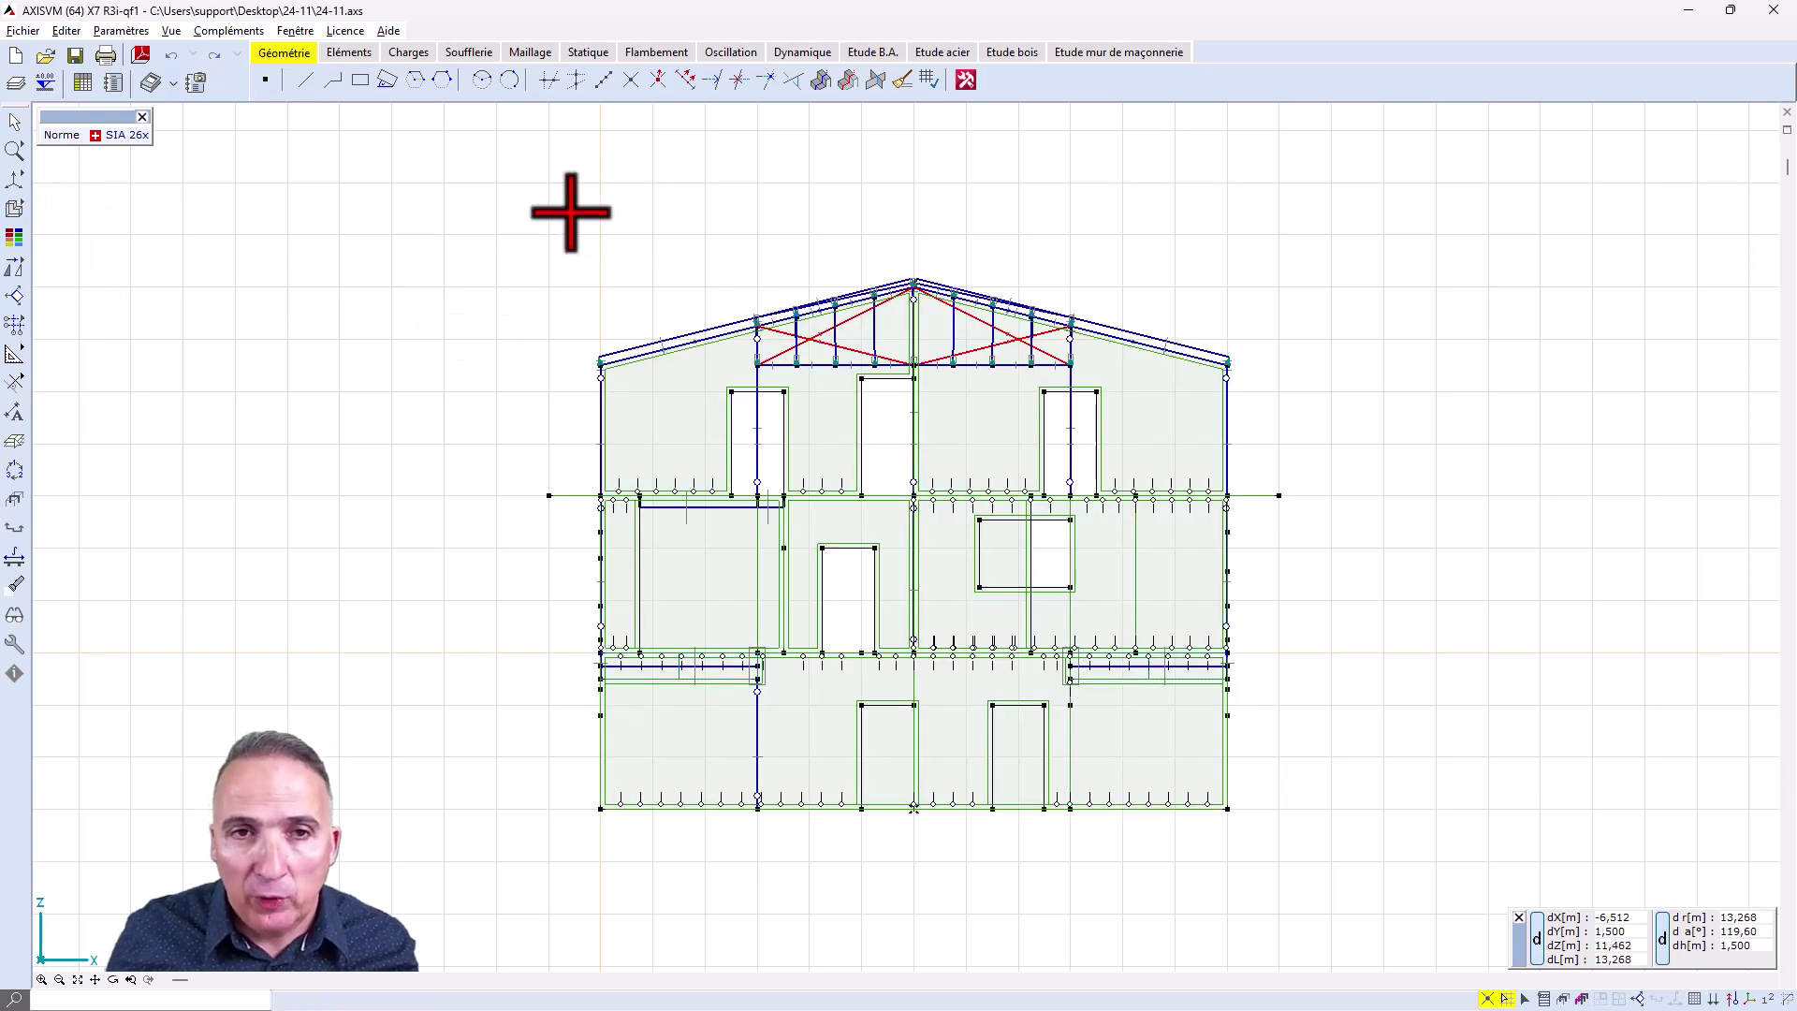
drag(551, 198, 1258, 373)
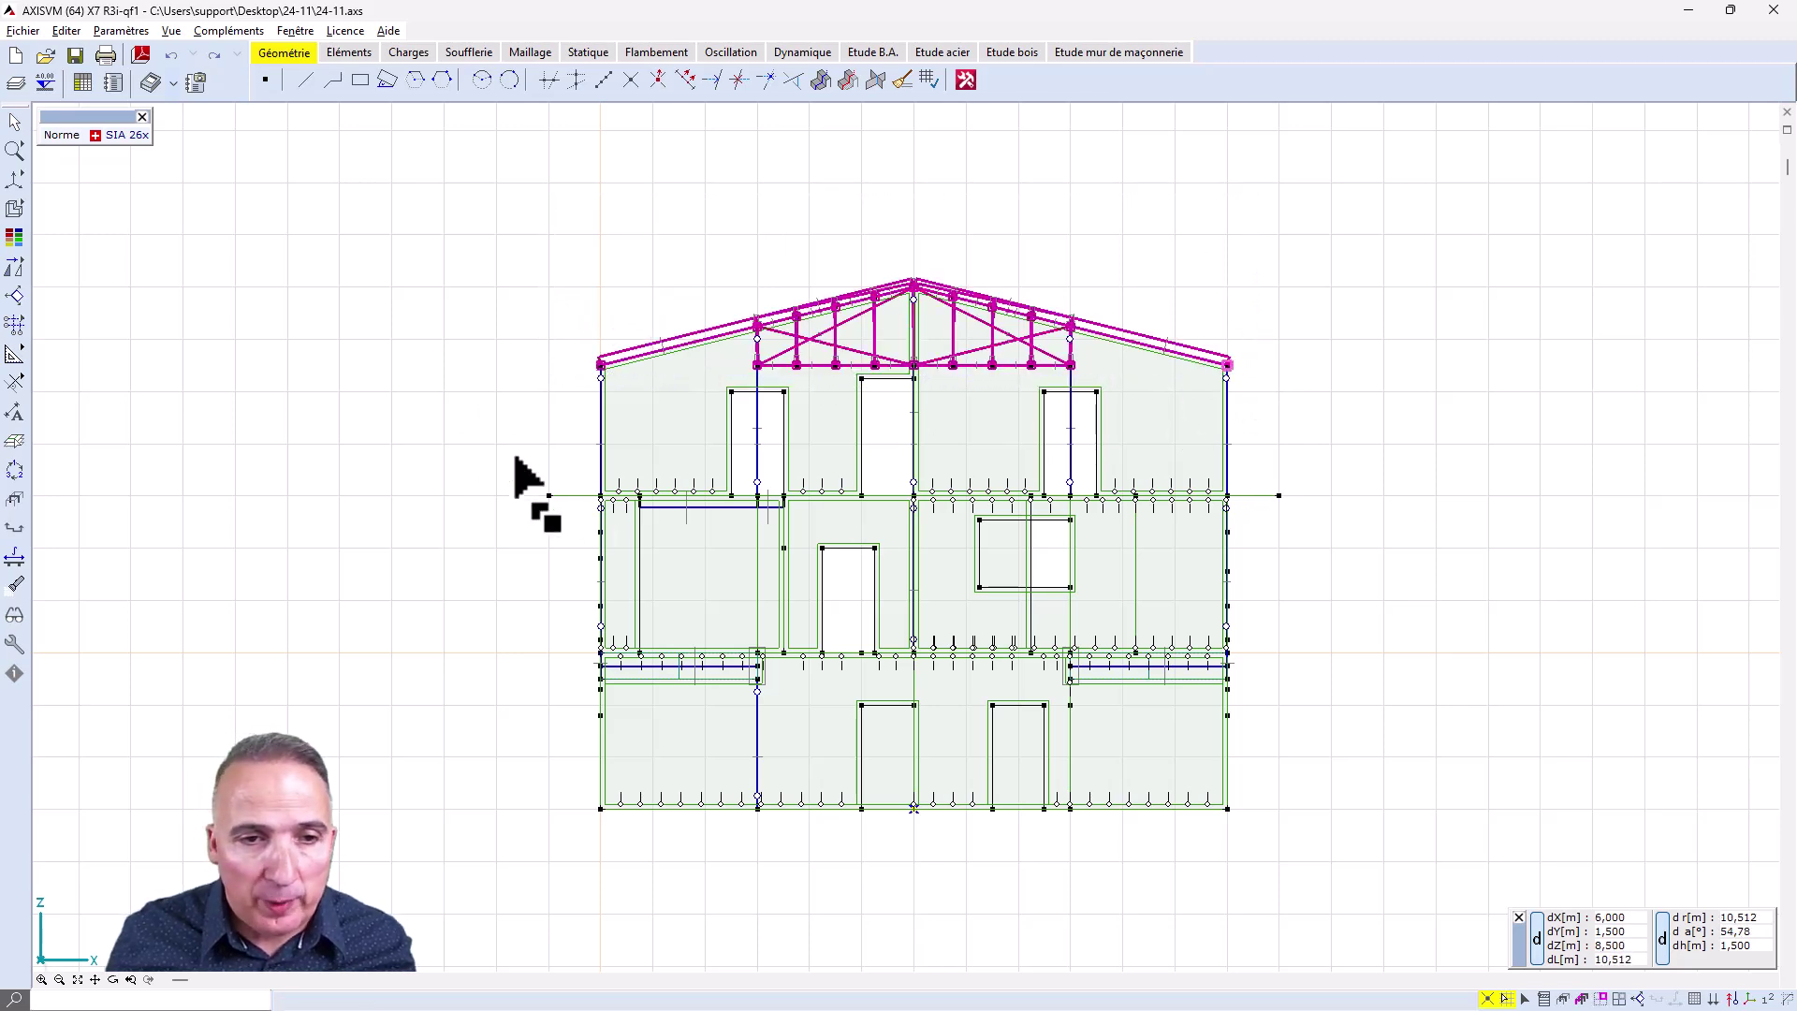
Step: Show the model in perspective with rendered display, keeping the roof selected
right_click(481, 433)
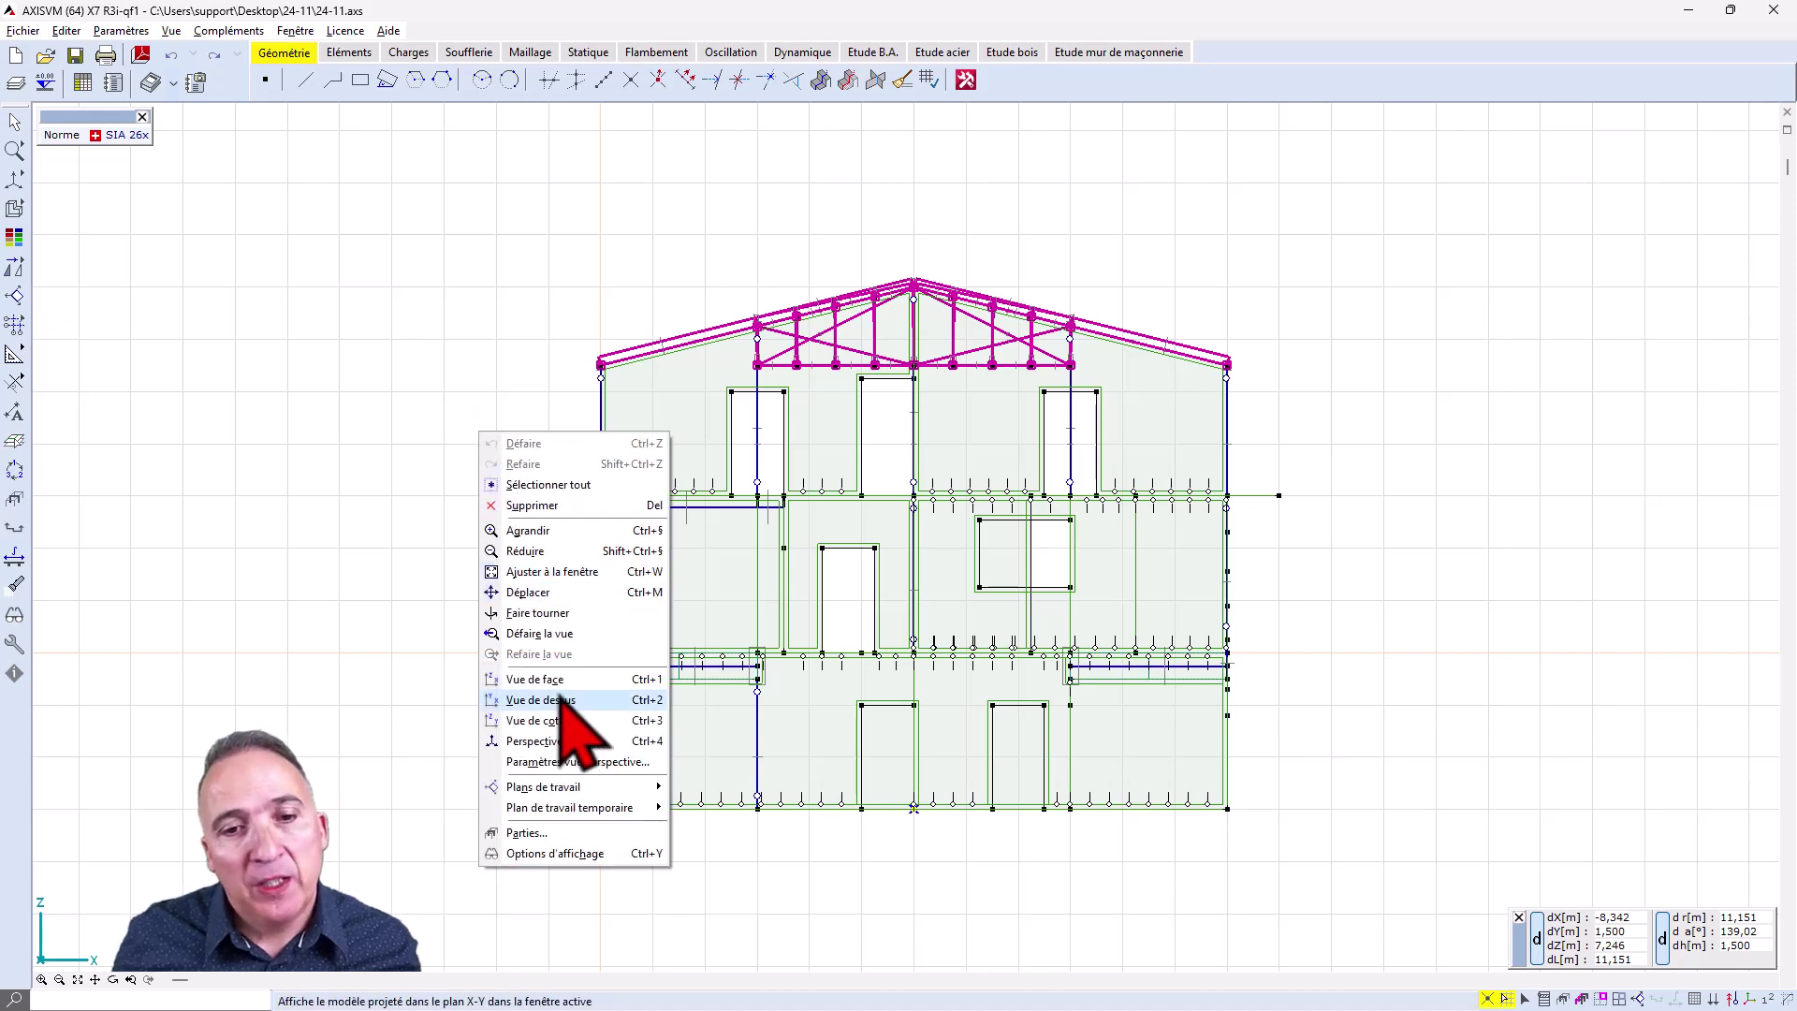
click(554, 740)
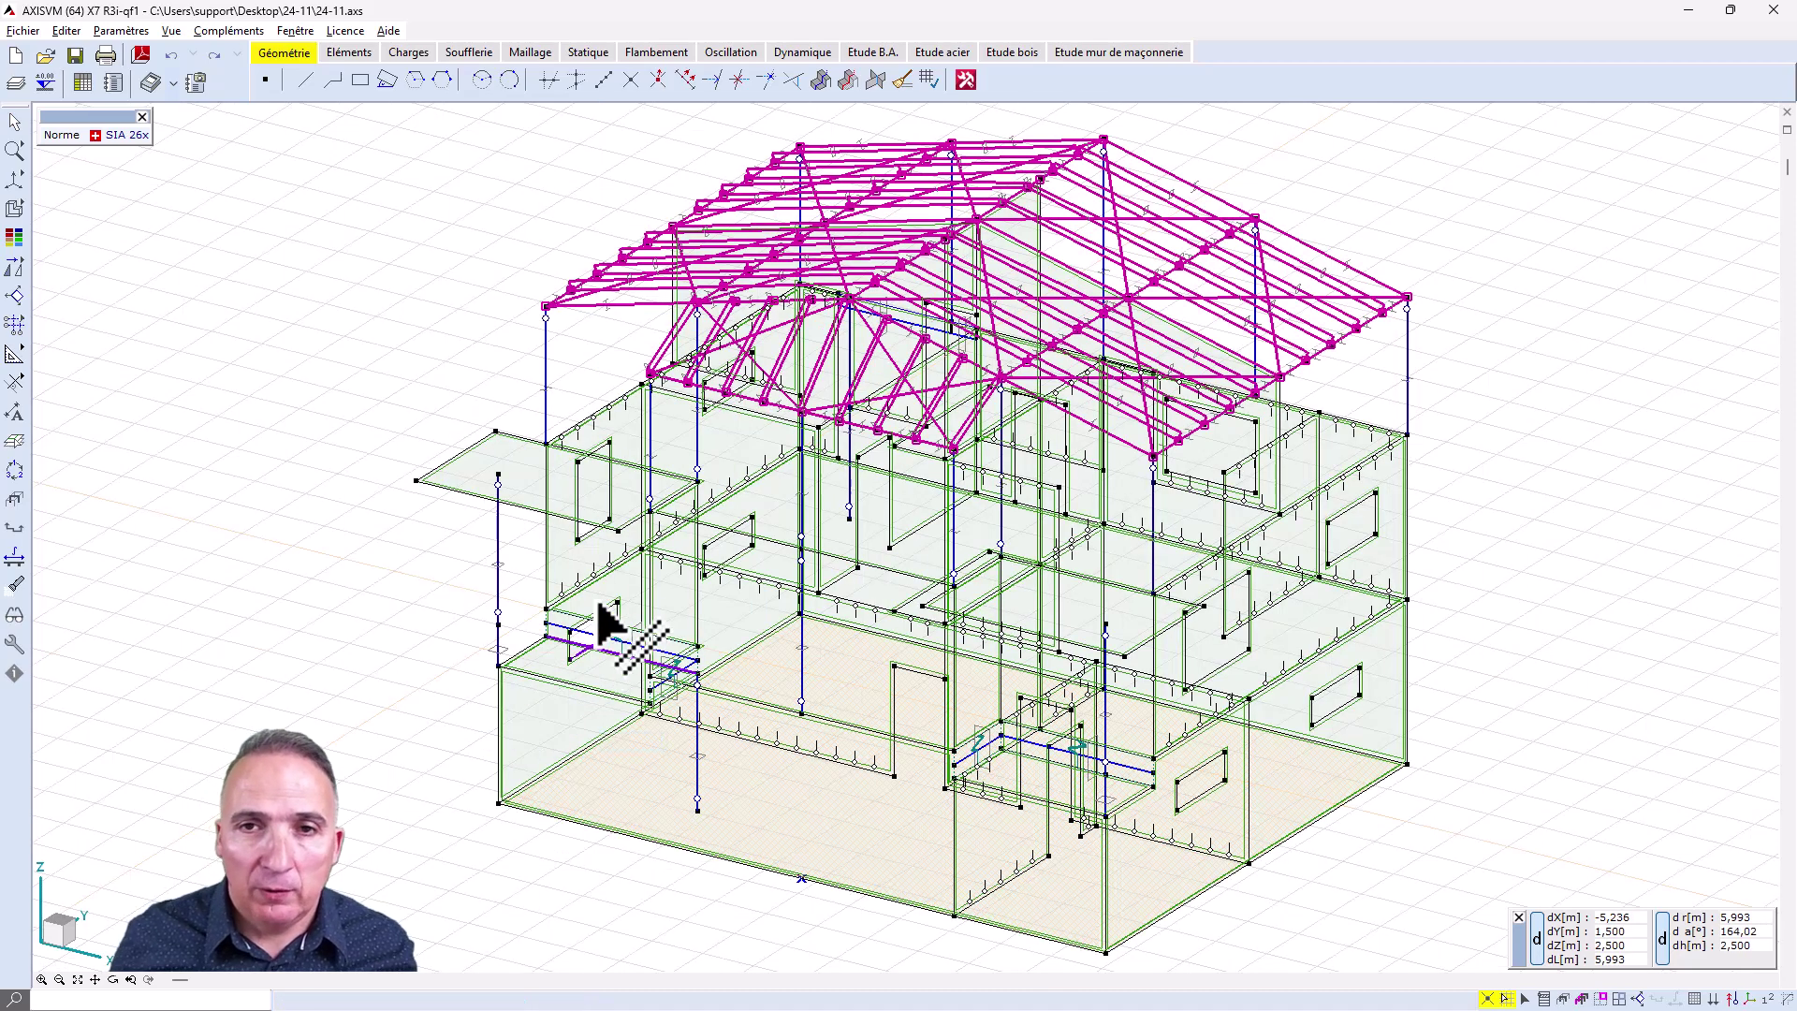
mouse_move(27, 213)
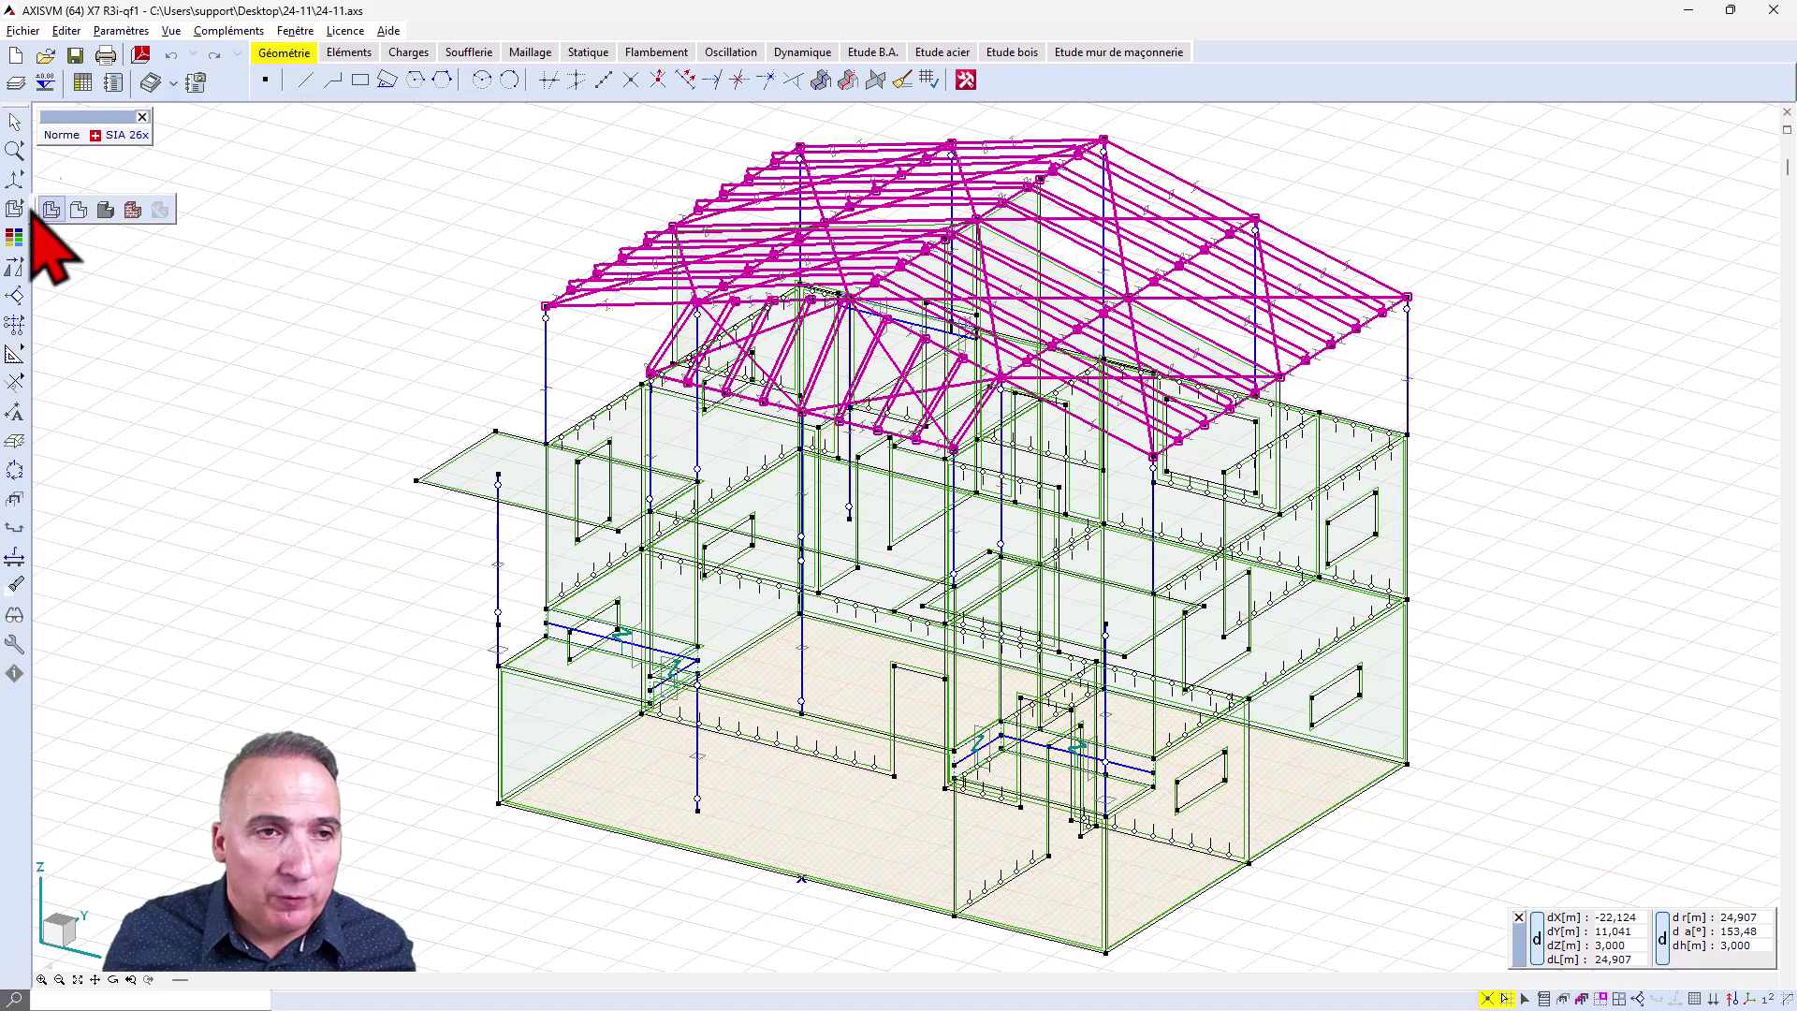
click(106, 210)
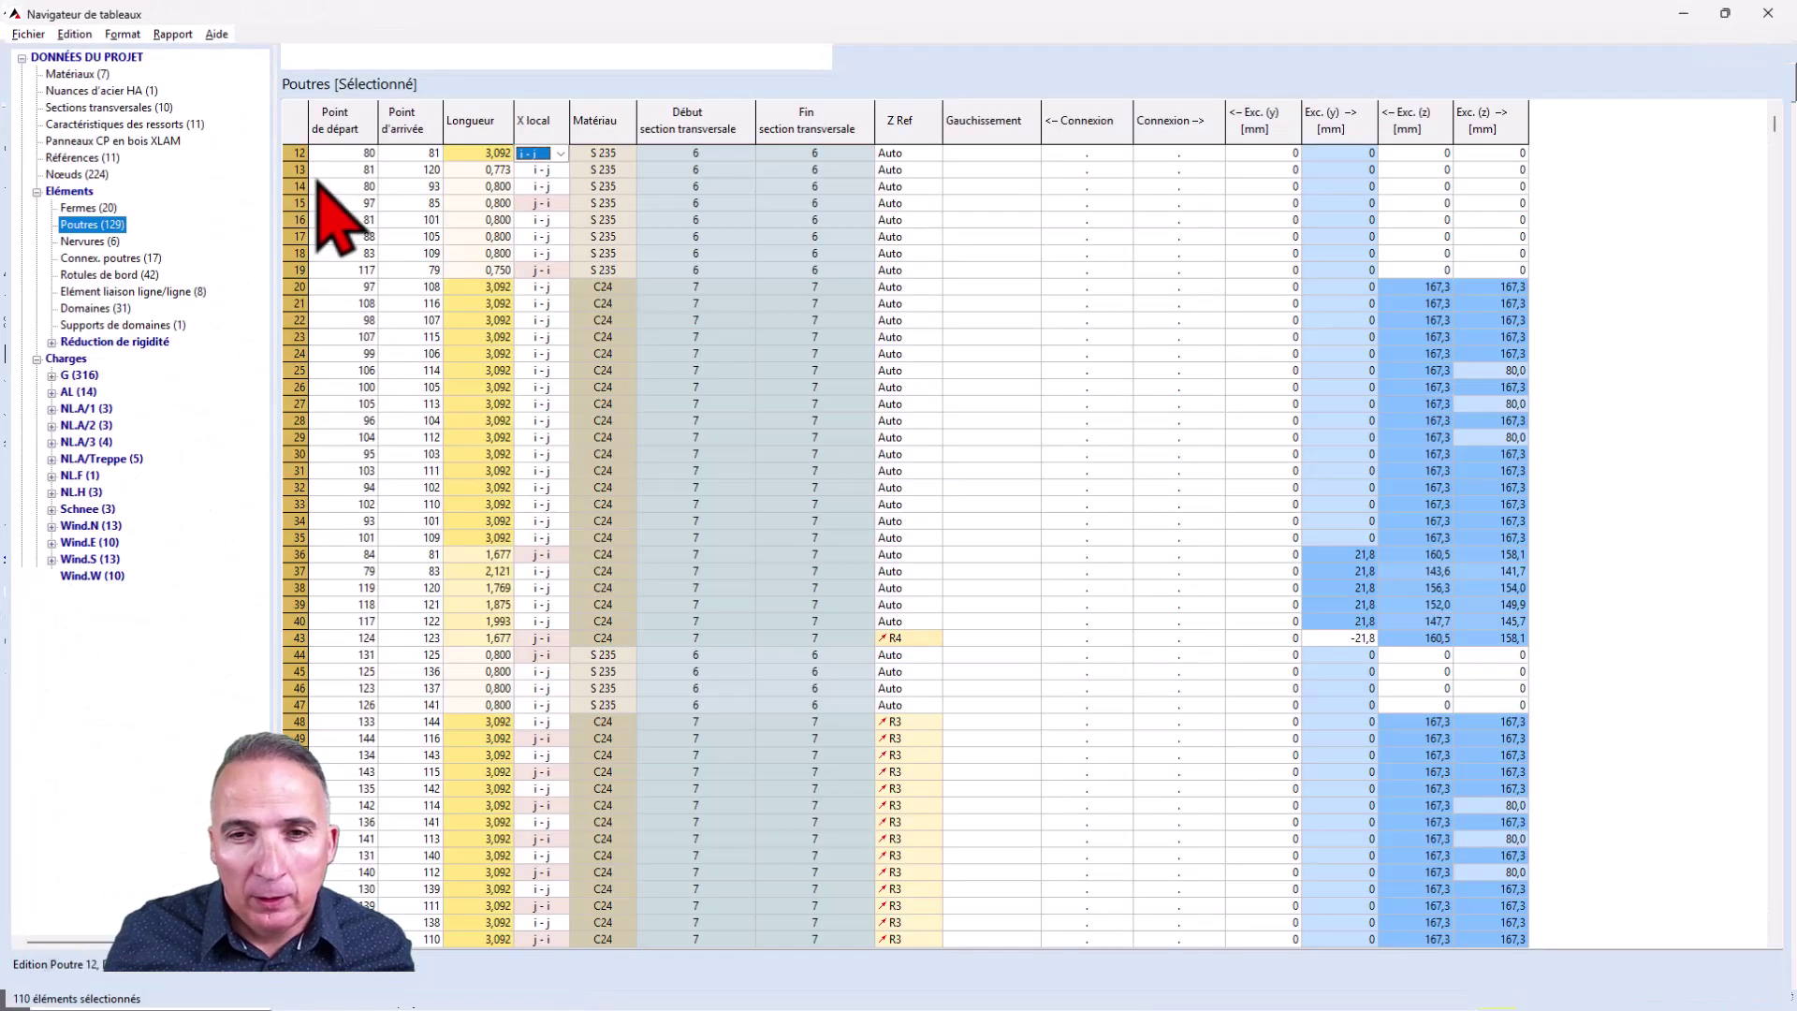
Step: Restore the table browser to a smaller window and copy the entire table of the selected roof nodes
click(1730, 10)
drag(1292, 136, 1263, 137)
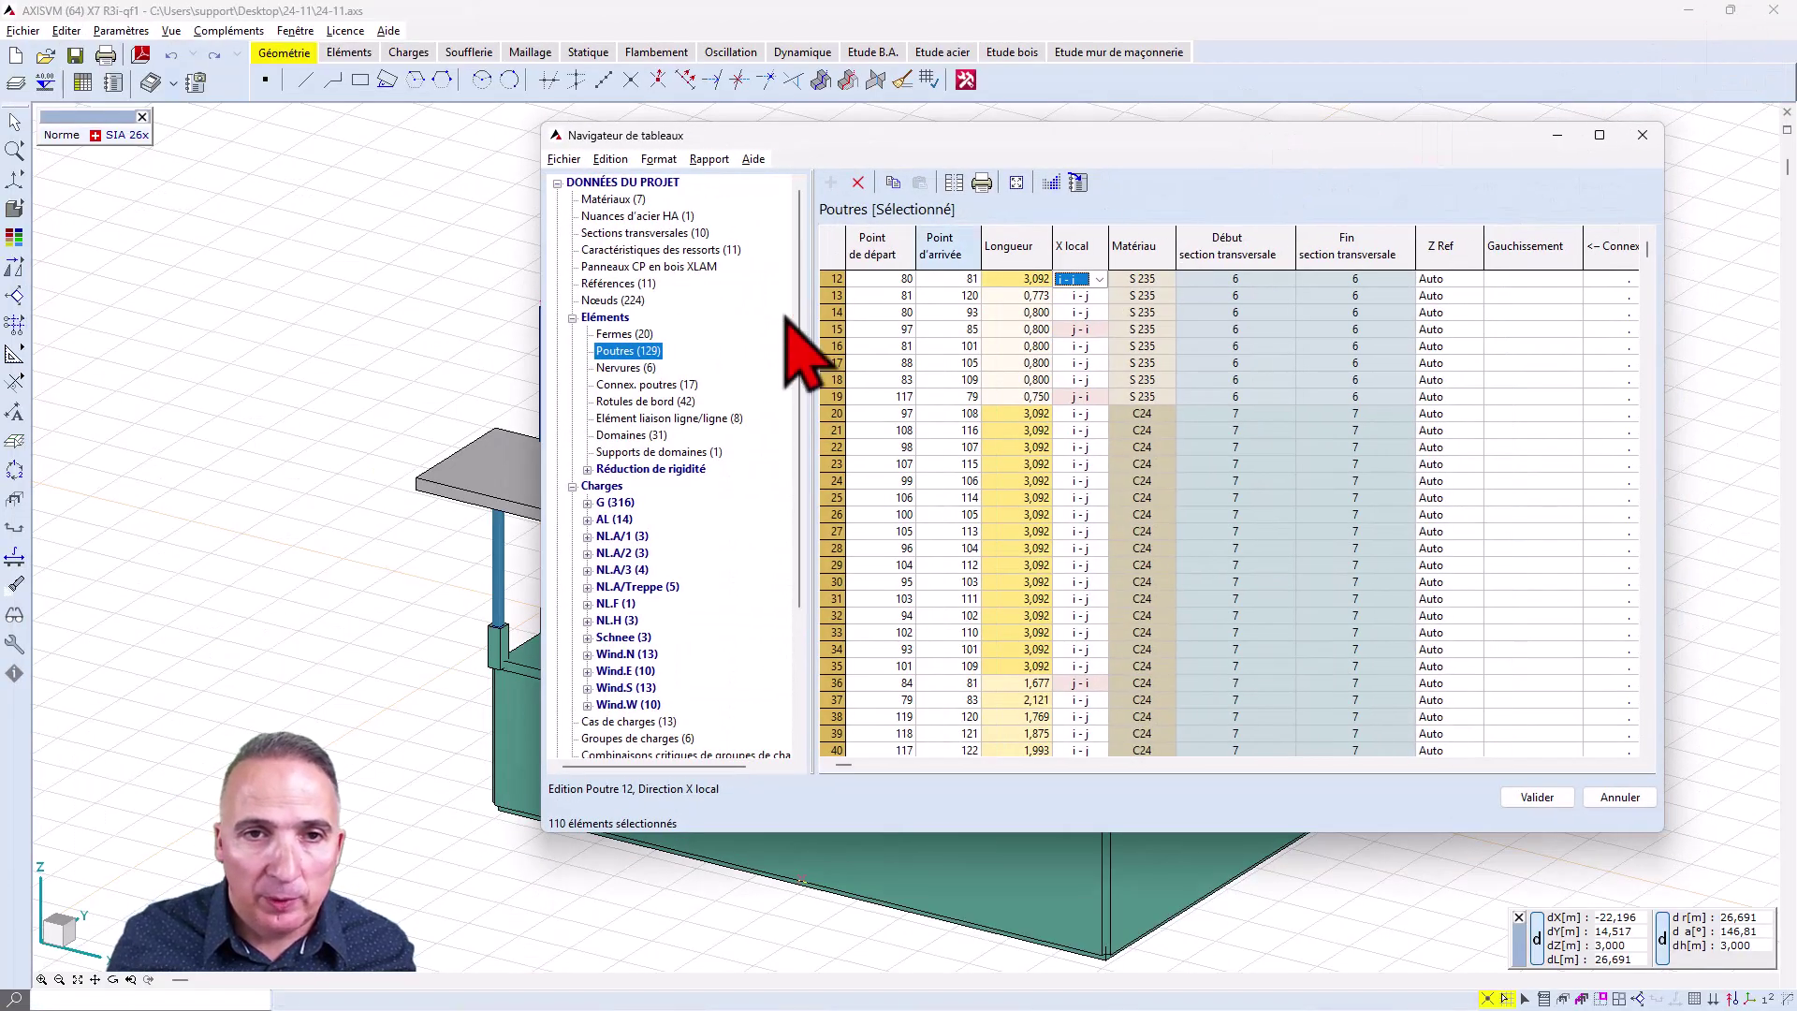
click(613, 300)
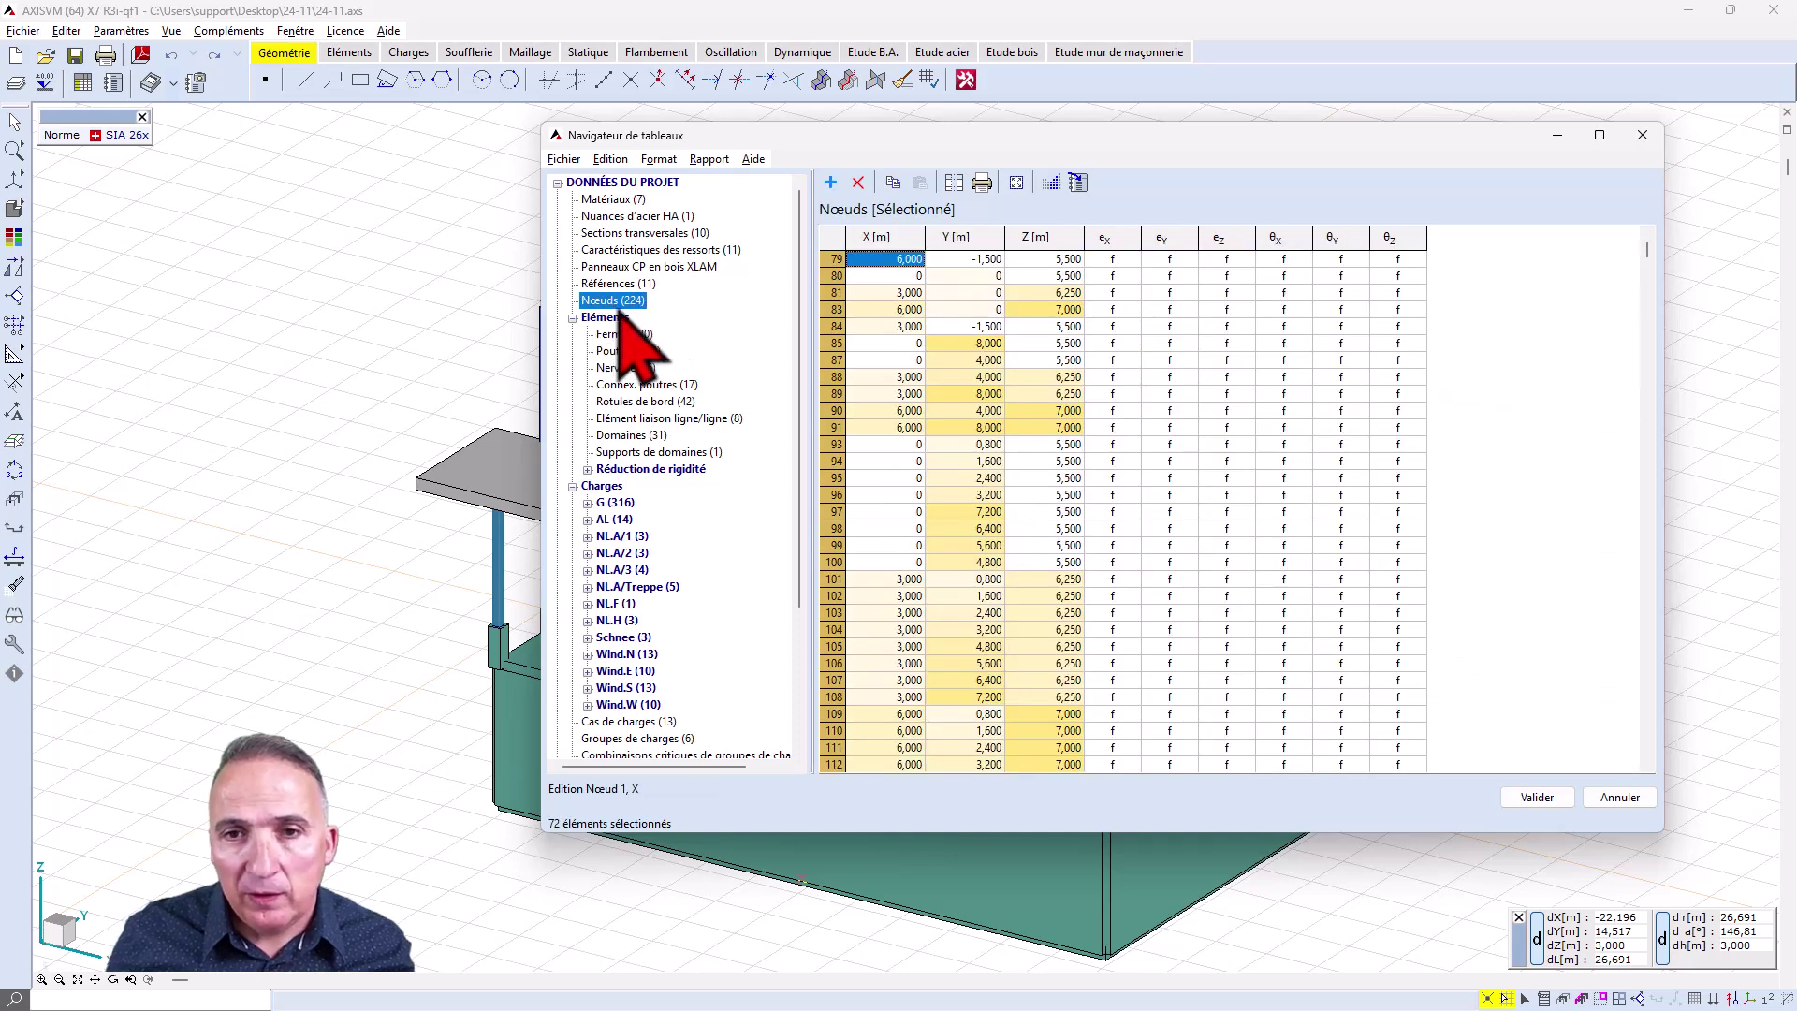
click(833, 237)
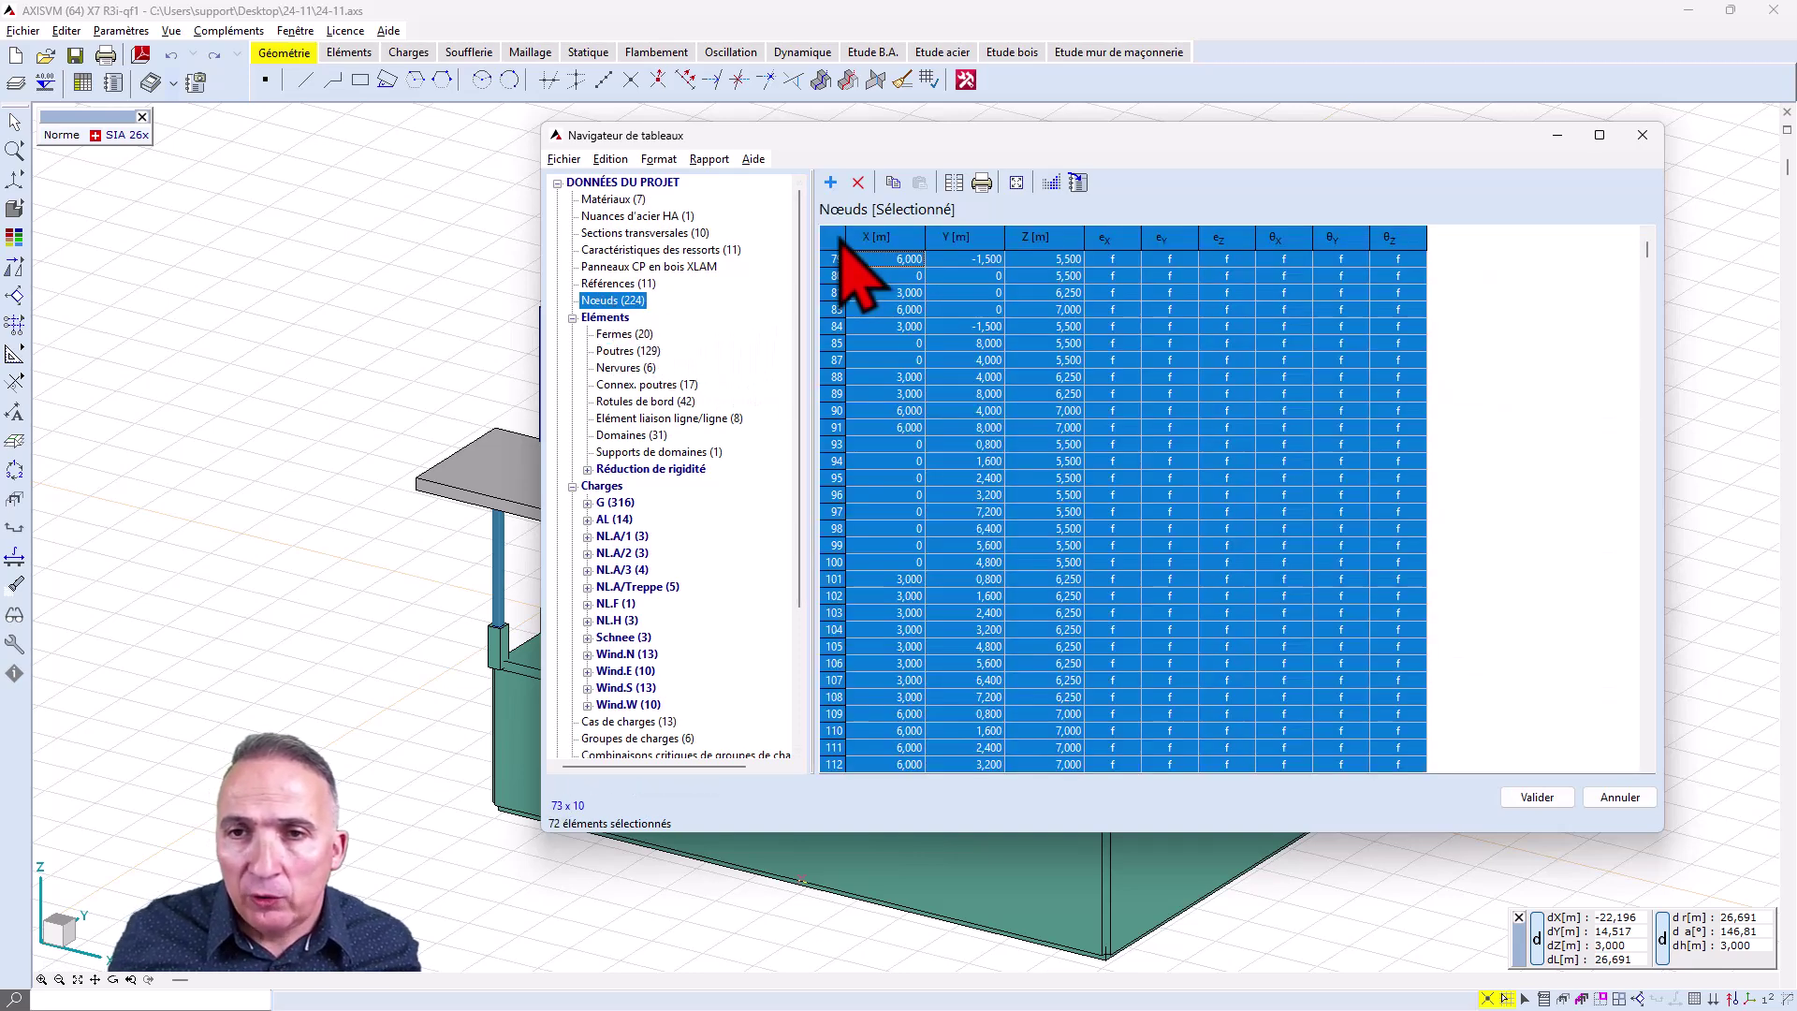
click(892, 183)
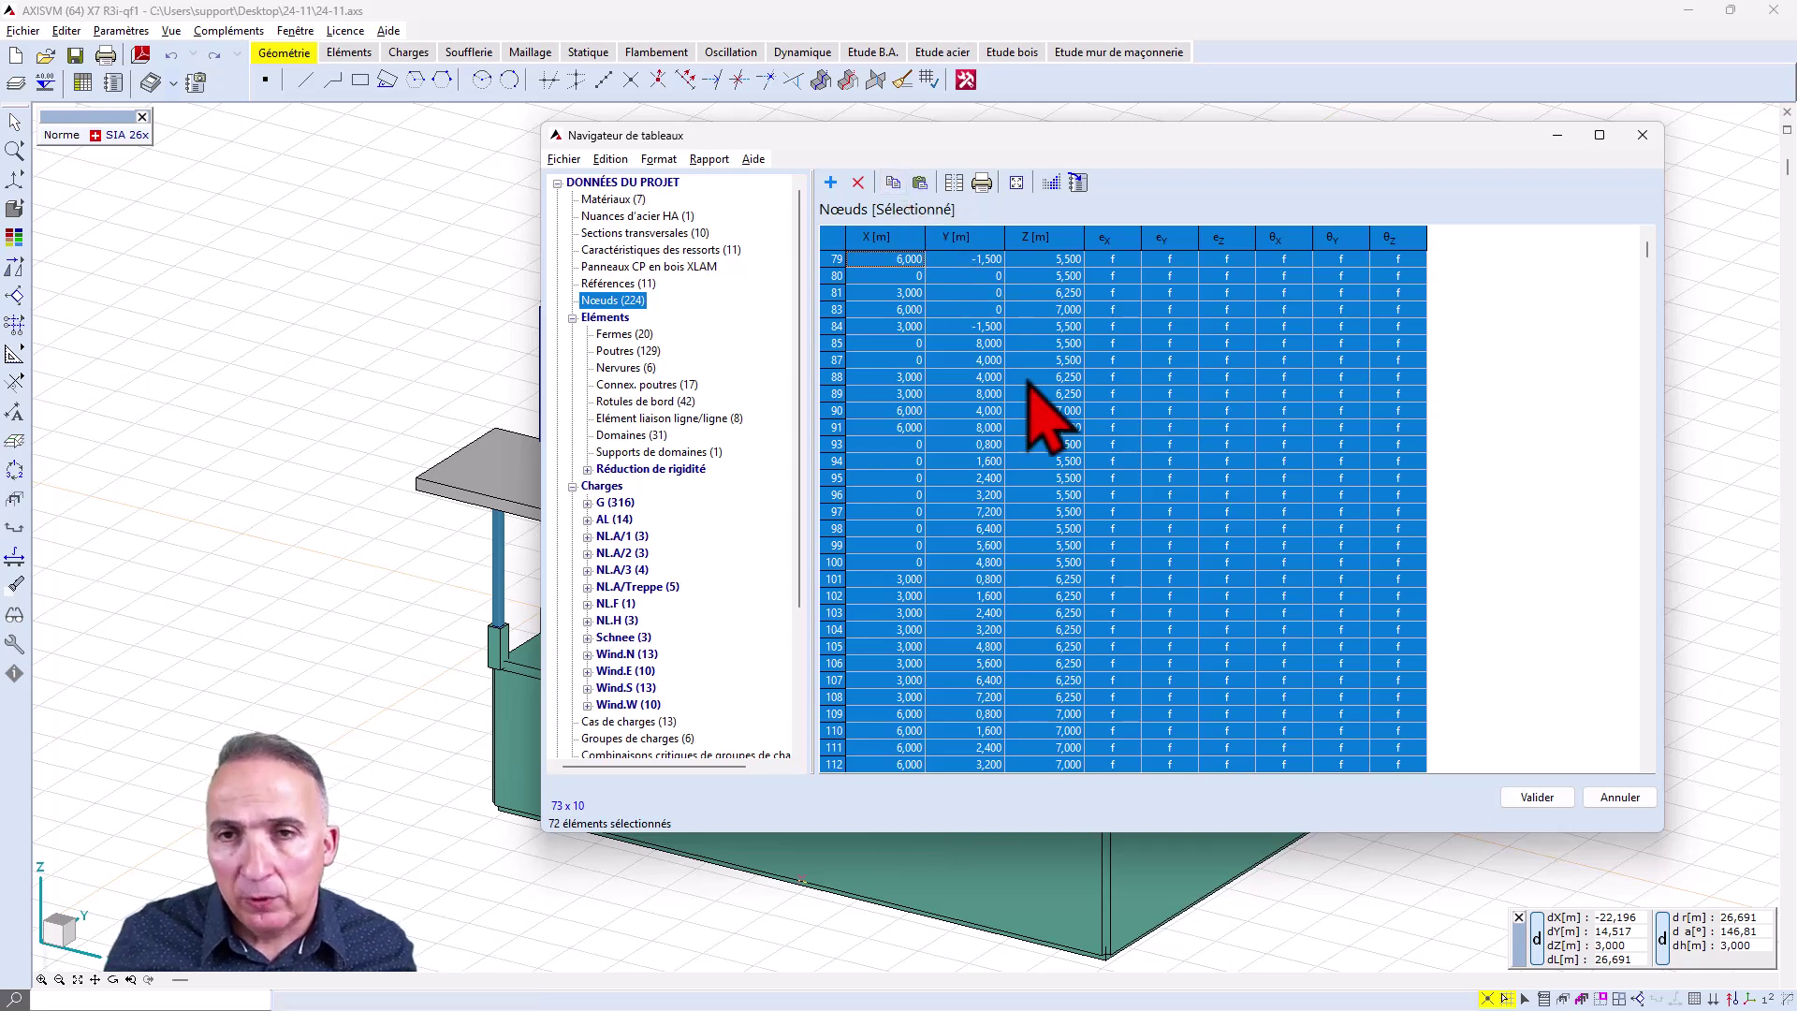
click(1509, 403)
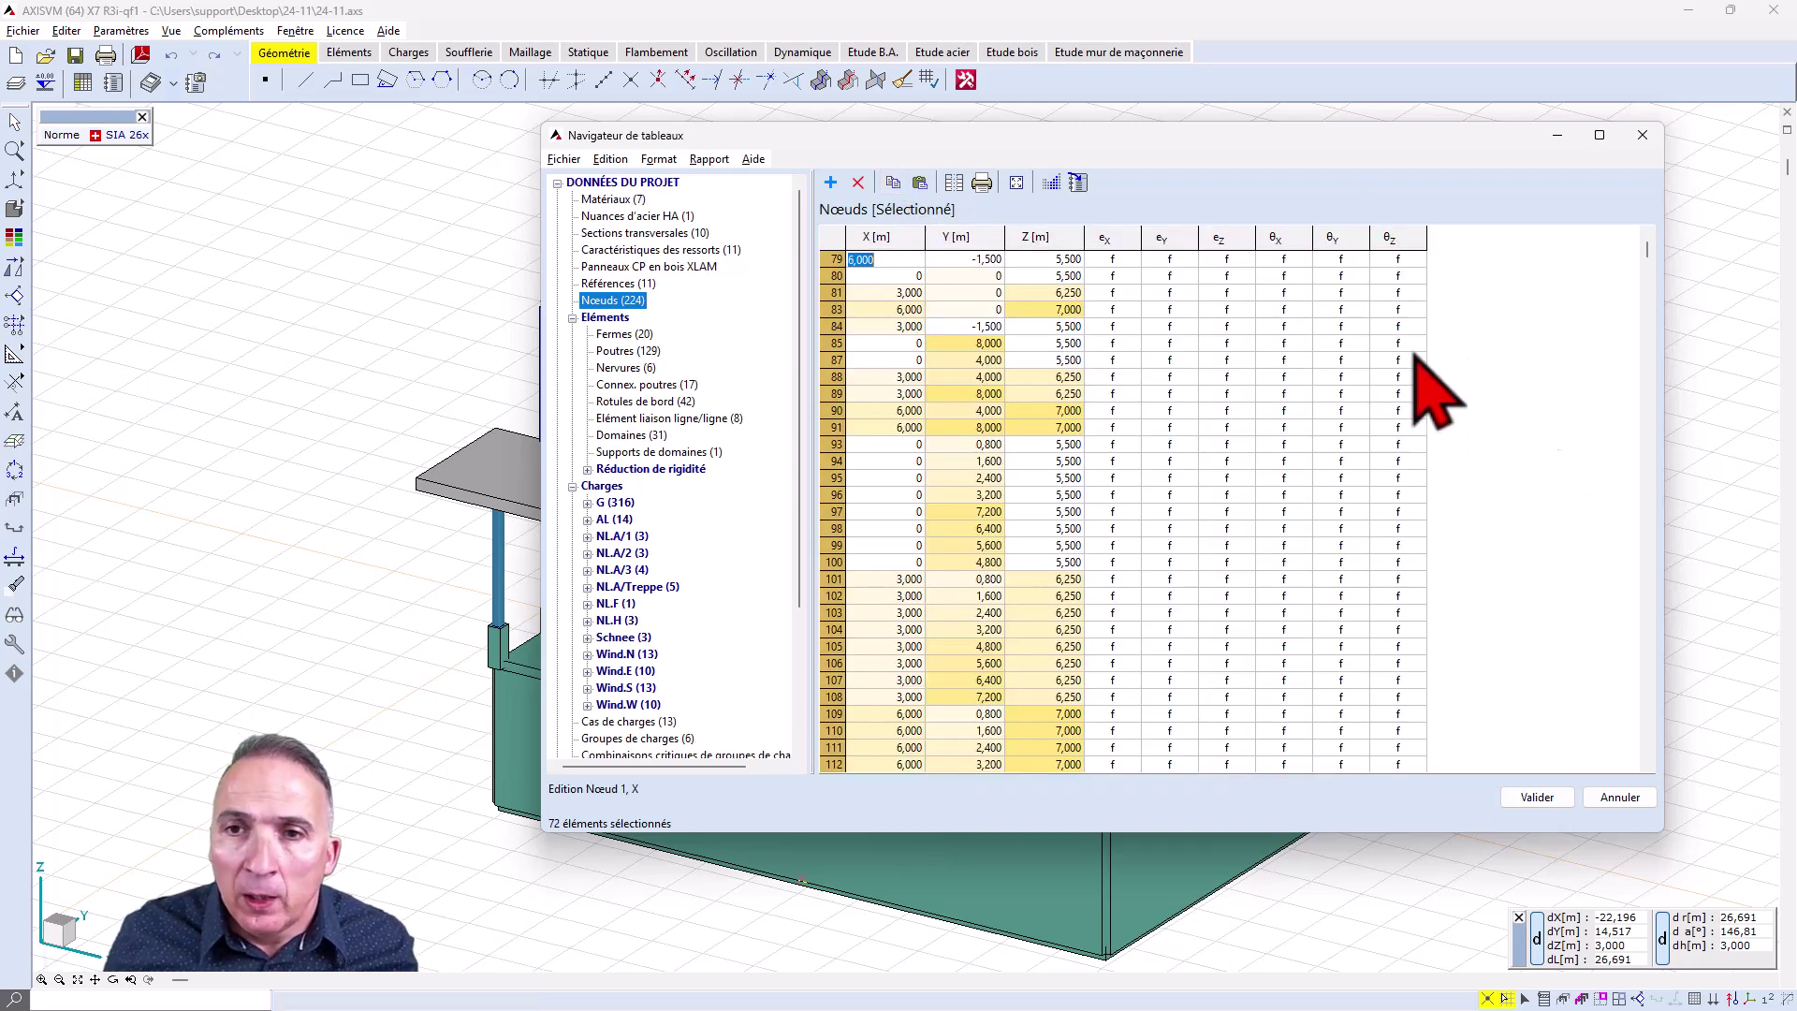
Step: Set a common Z value of 5,500 m for the entire Z column of the selected roof nodes and apply the table
right_click(1035, 238)
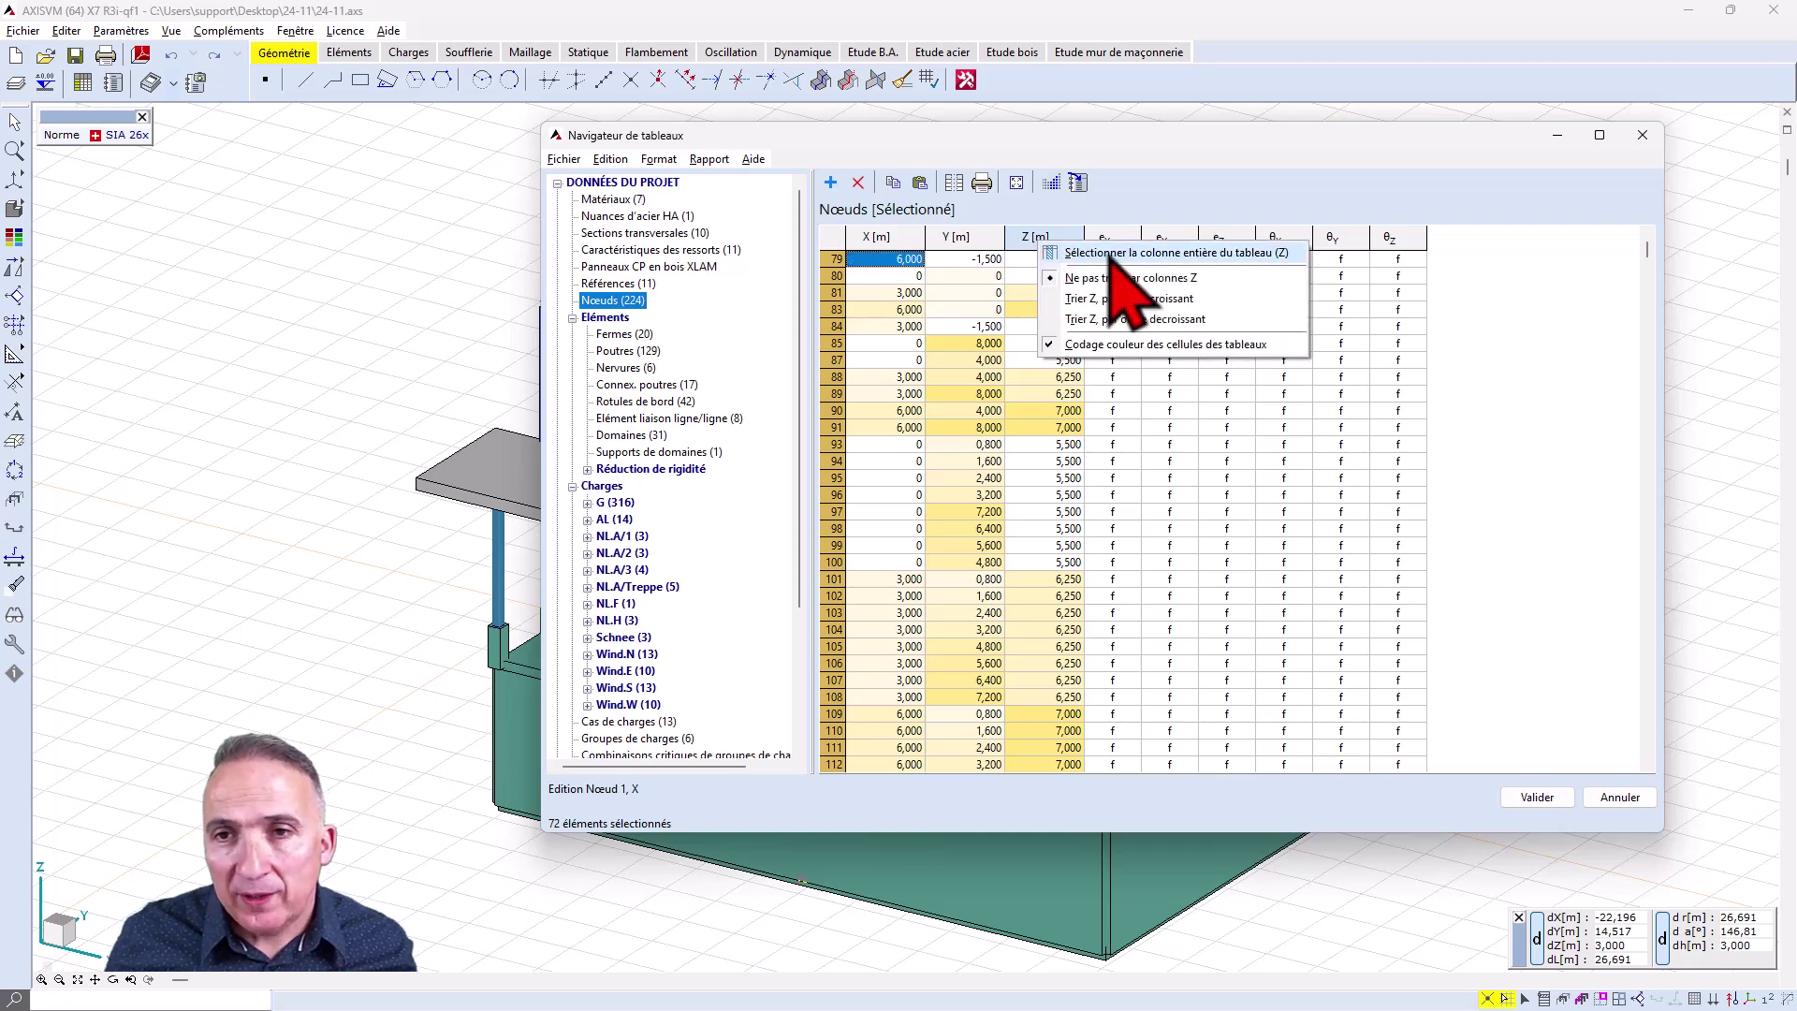
click(1114, 253)
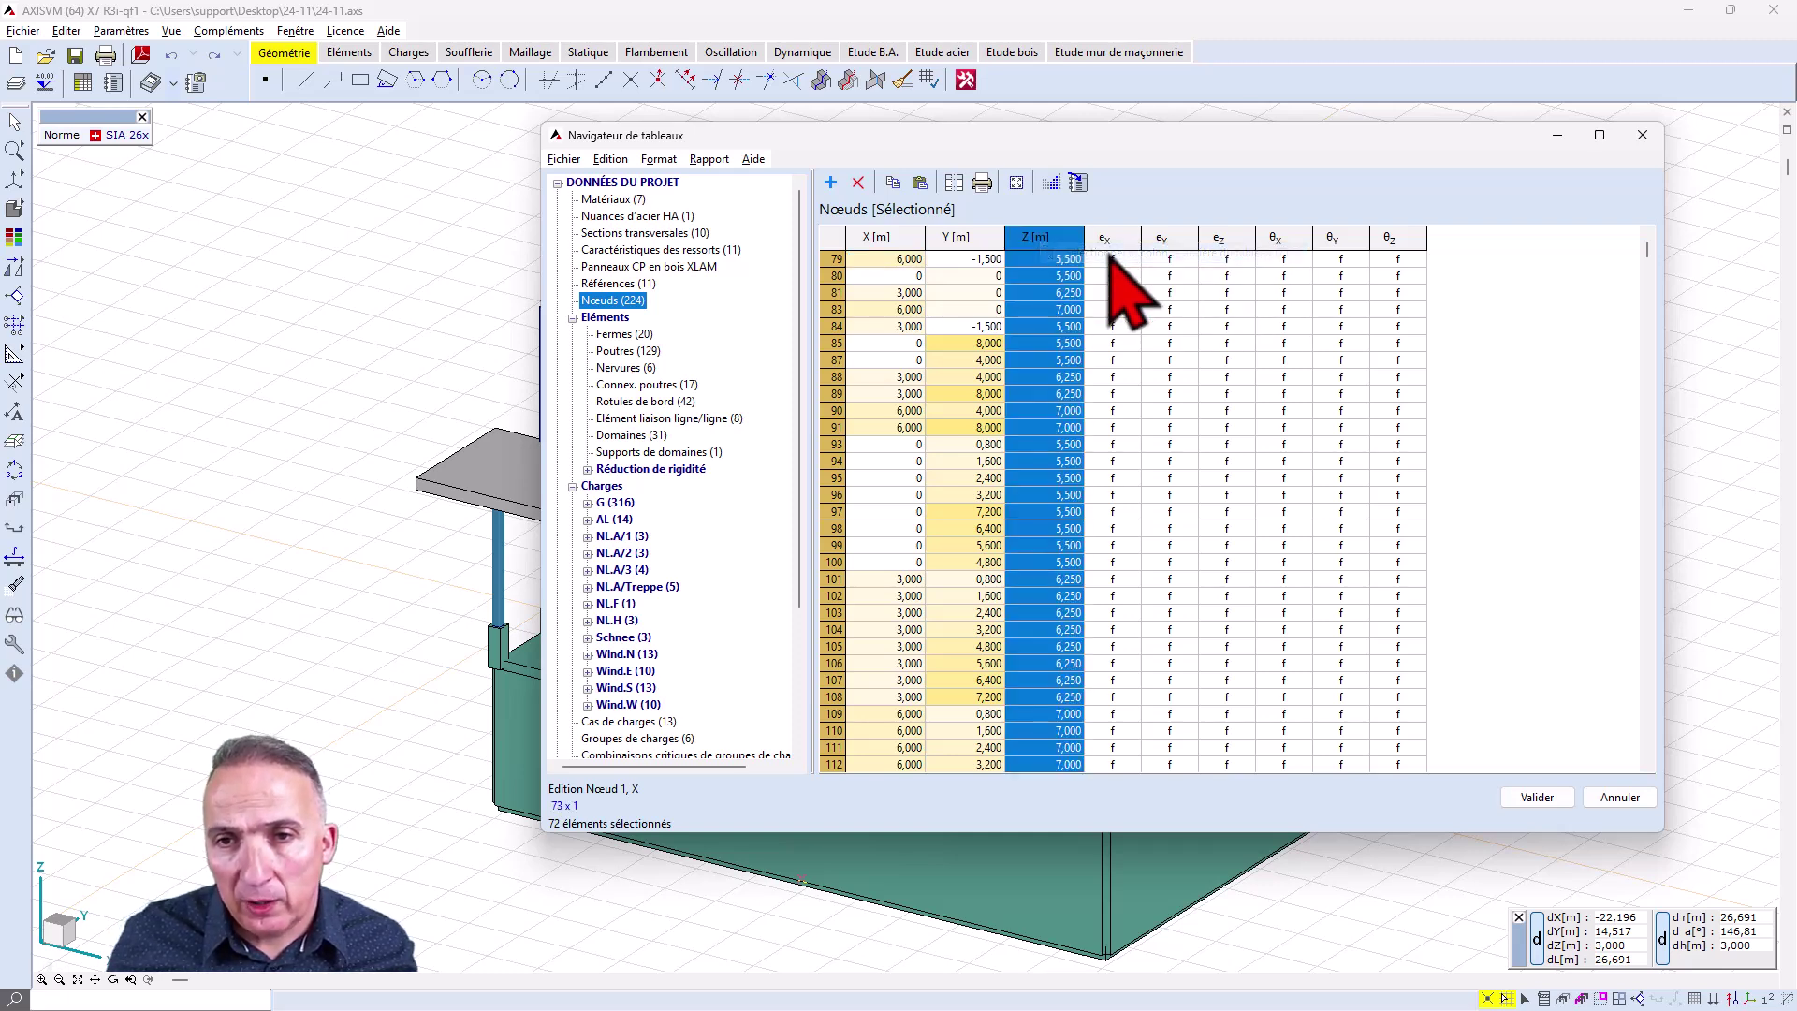
right_click(1063, 323)
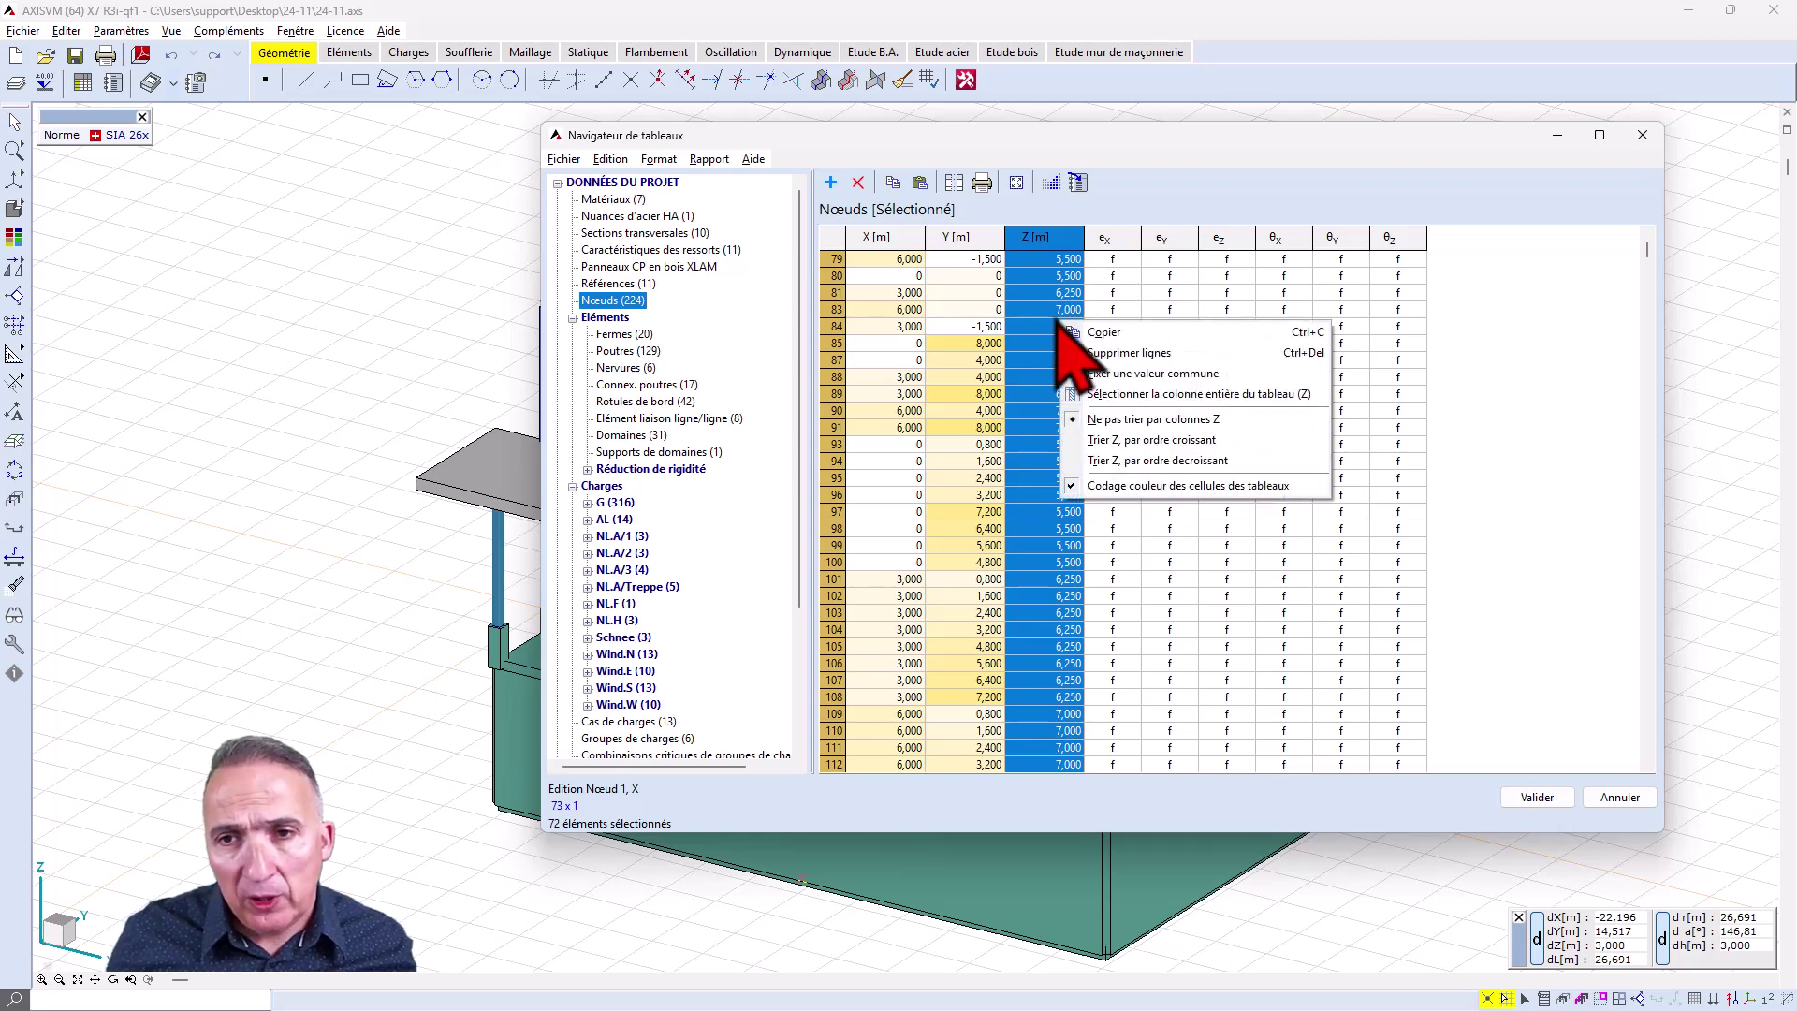
click(1097, 374)
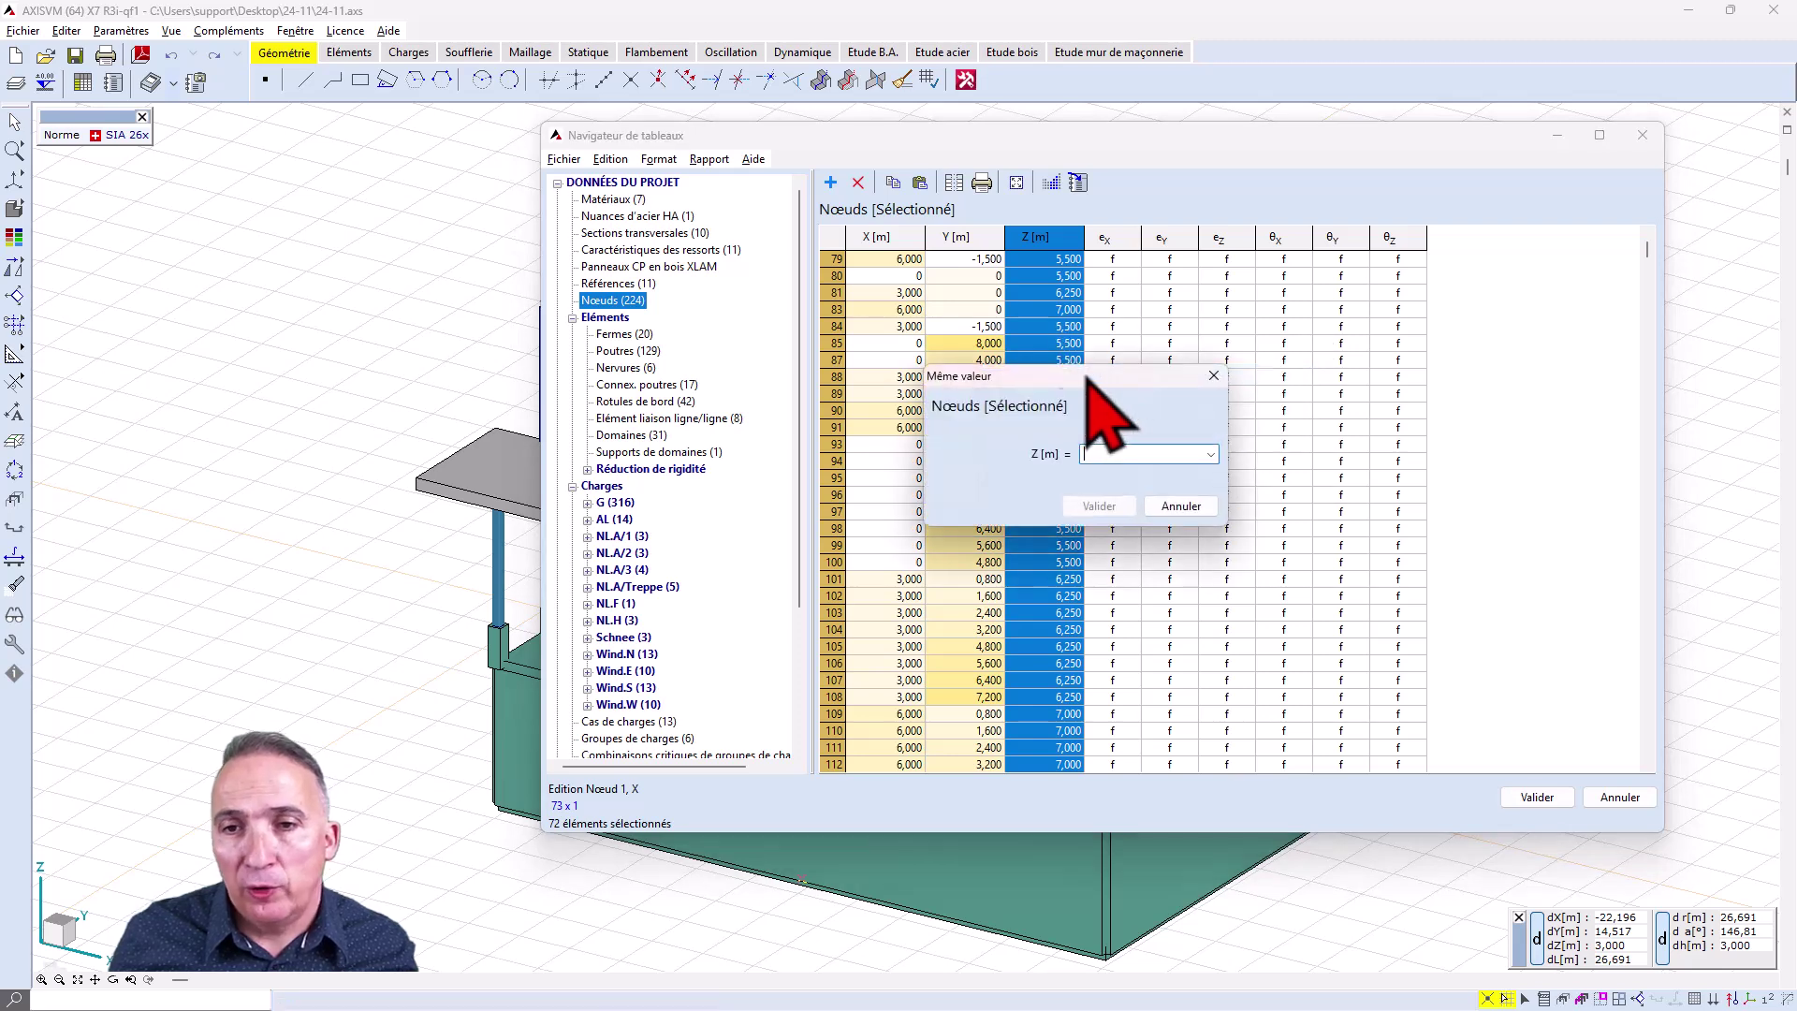
click(1211, 455)
click(1150, 473)
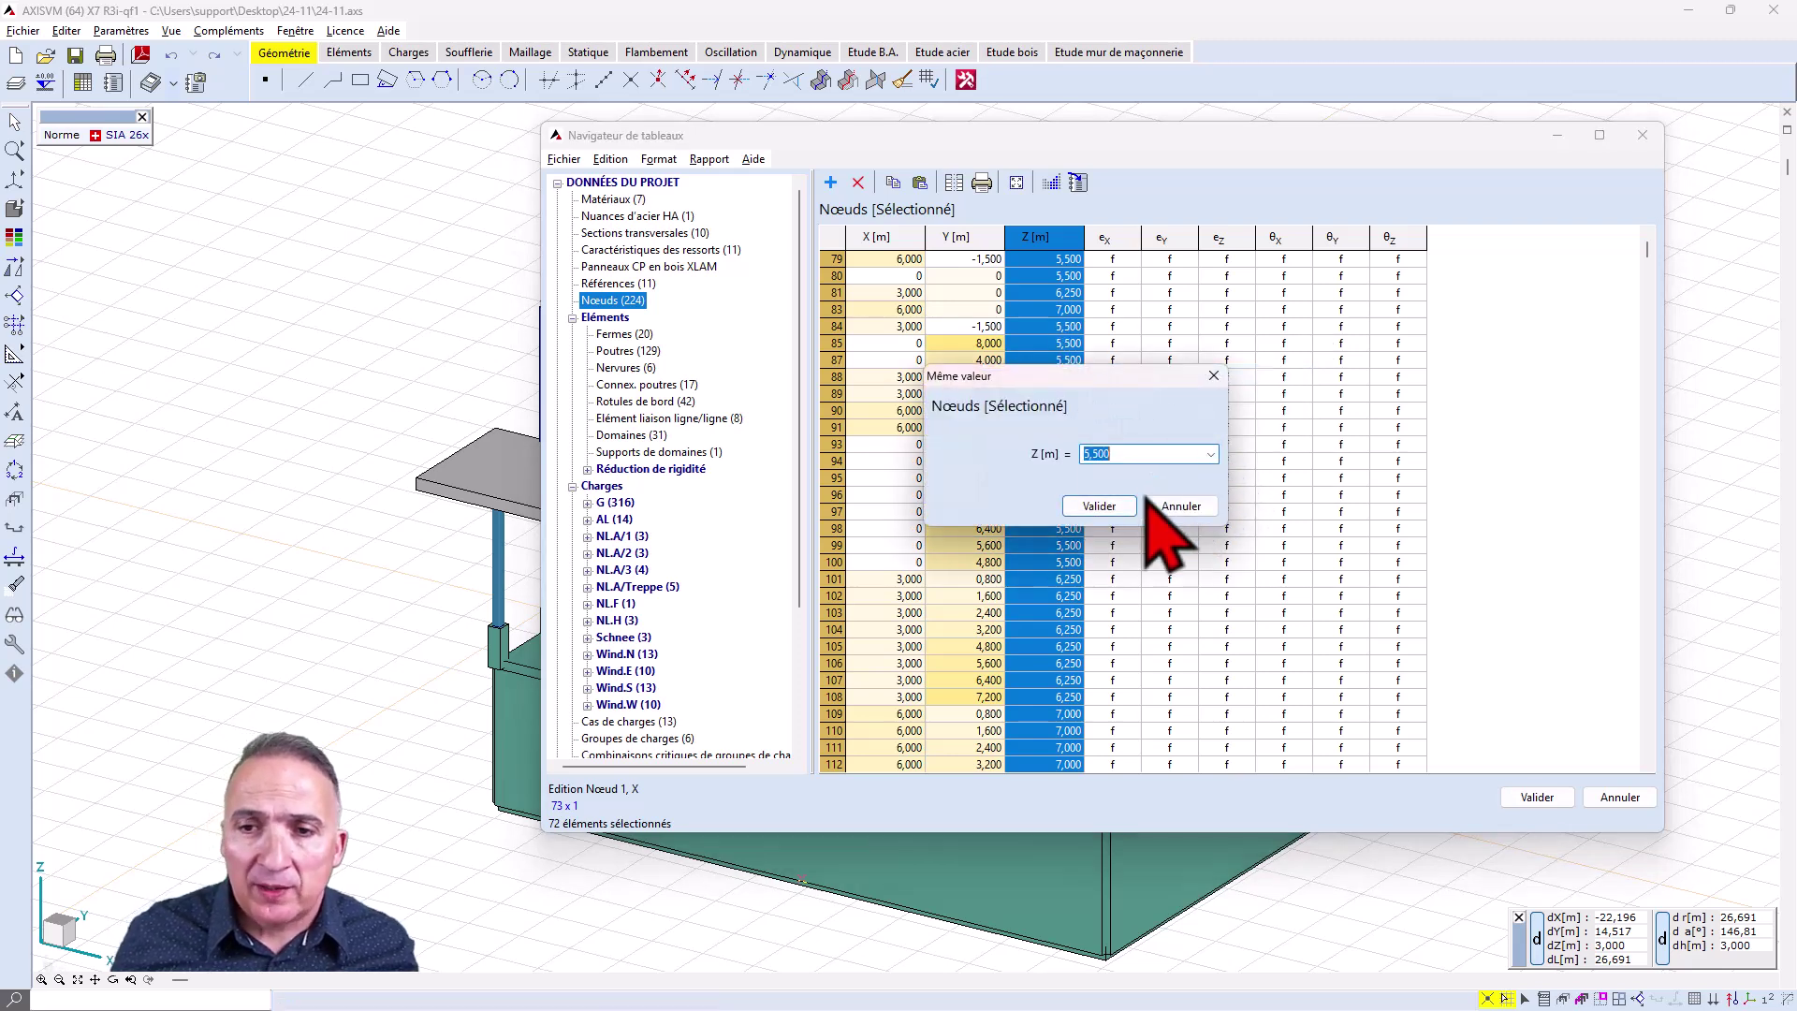
click(1099, 505)
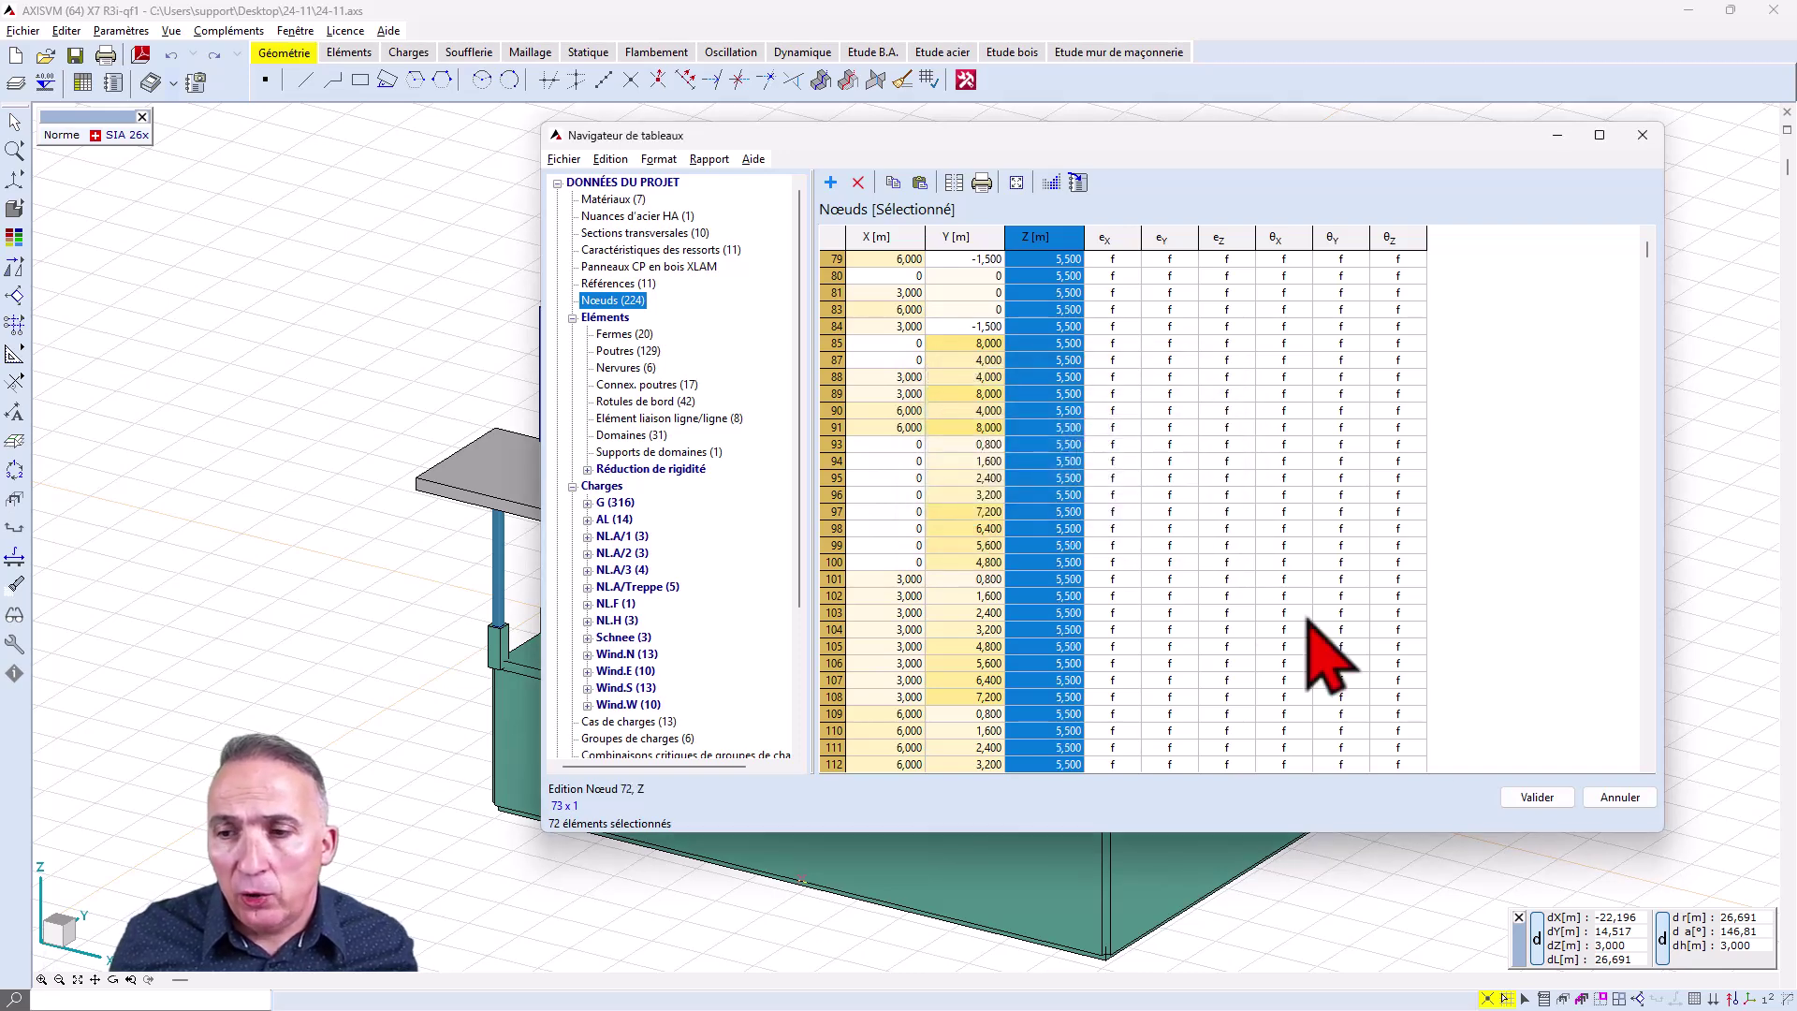
click(1537, 797)
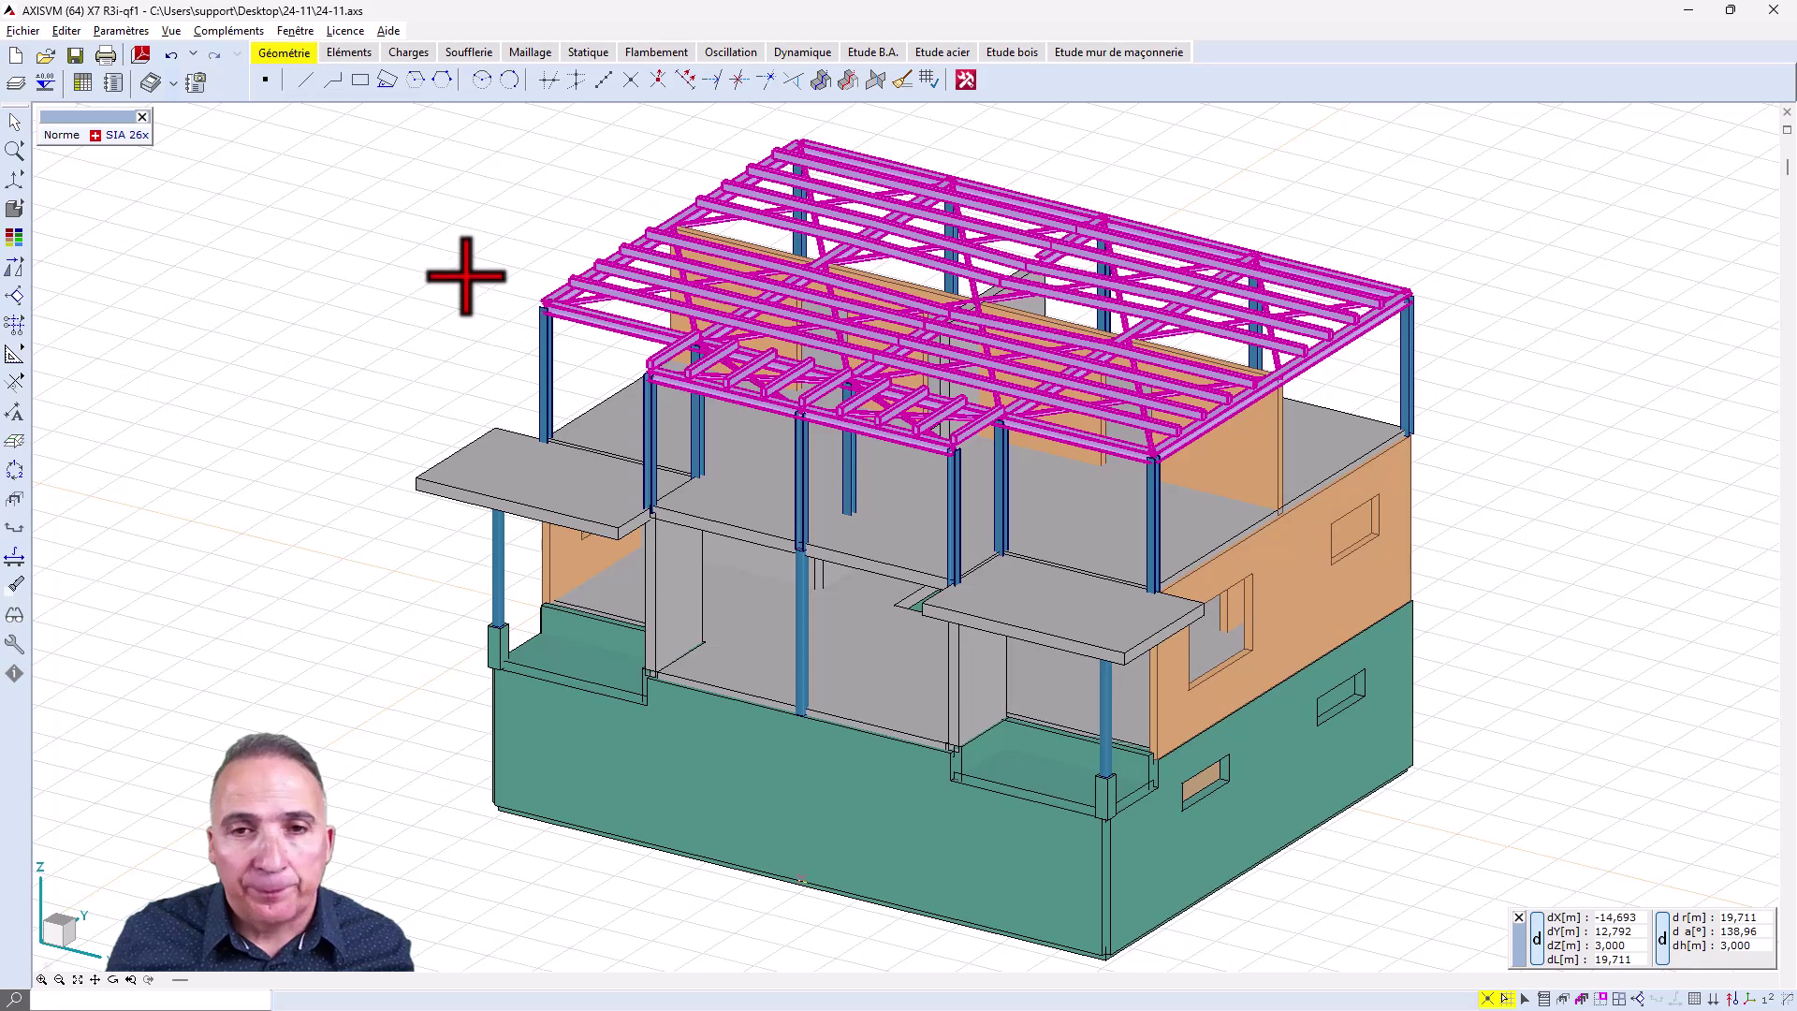
Step: Paste the copied coordinates over the entire table of selected roof nodes, apply the table and clear the roof selection
click(84, 84)
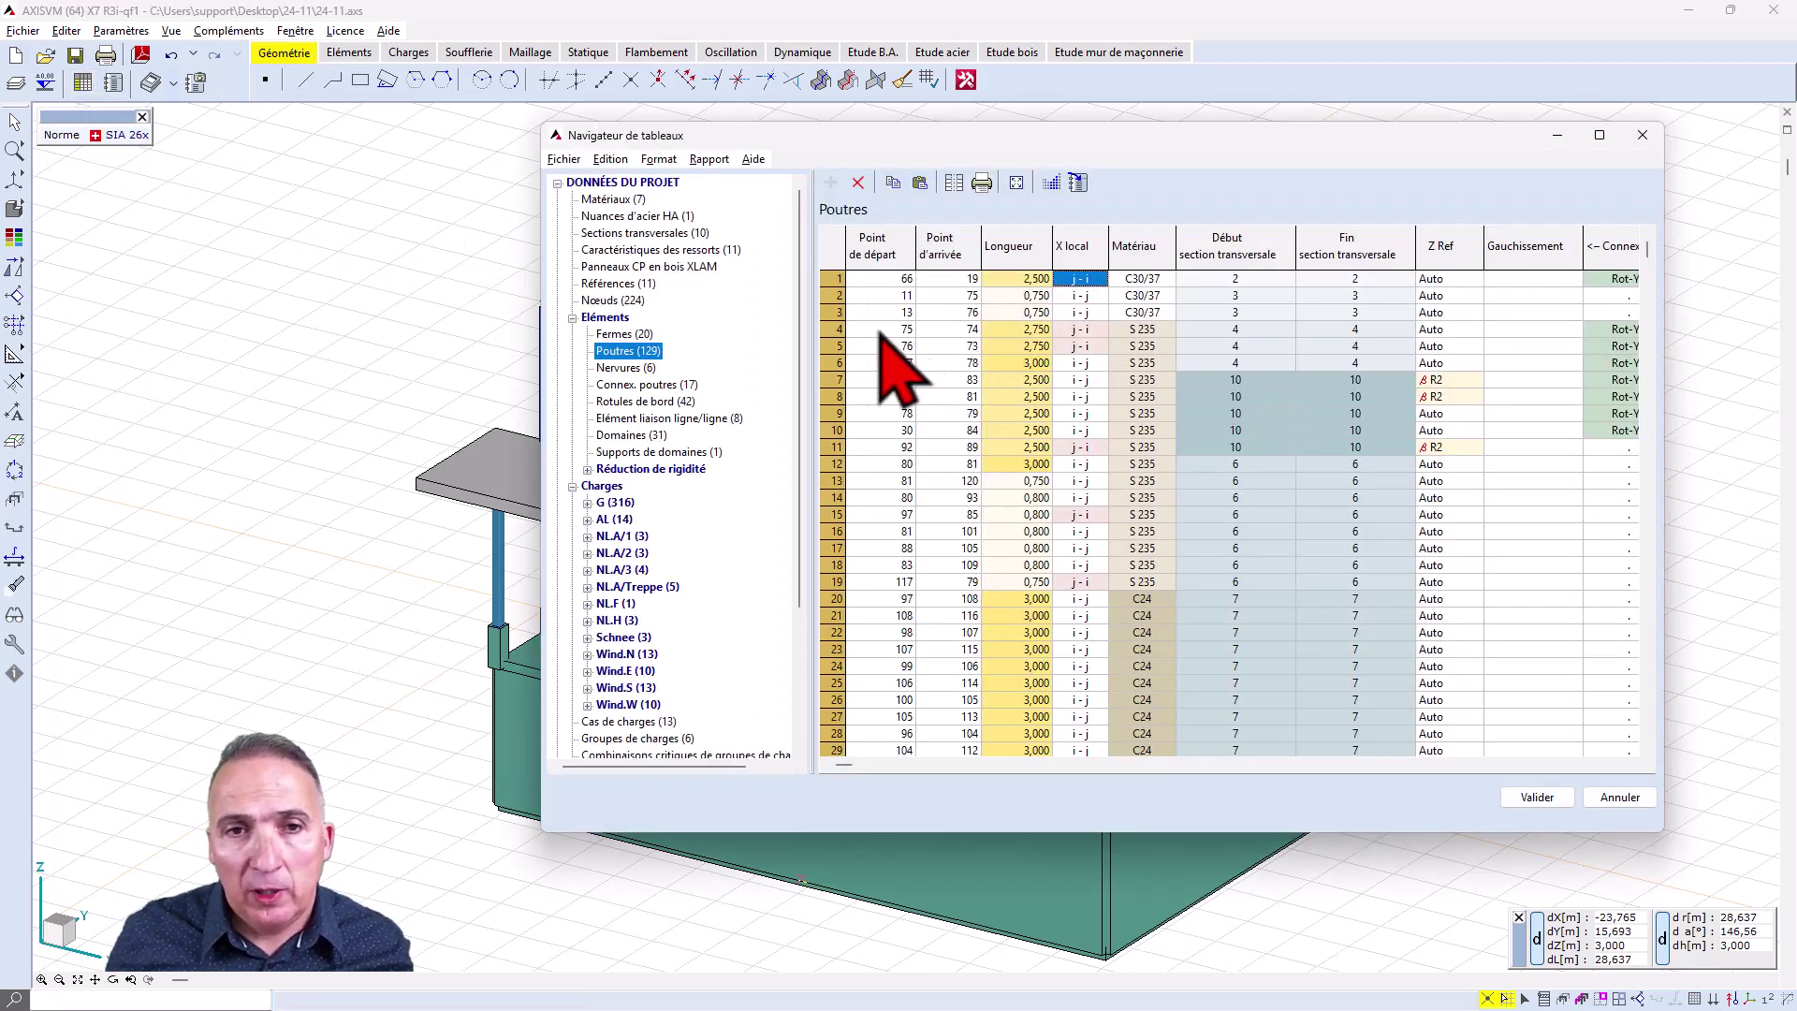
click(625, 301)
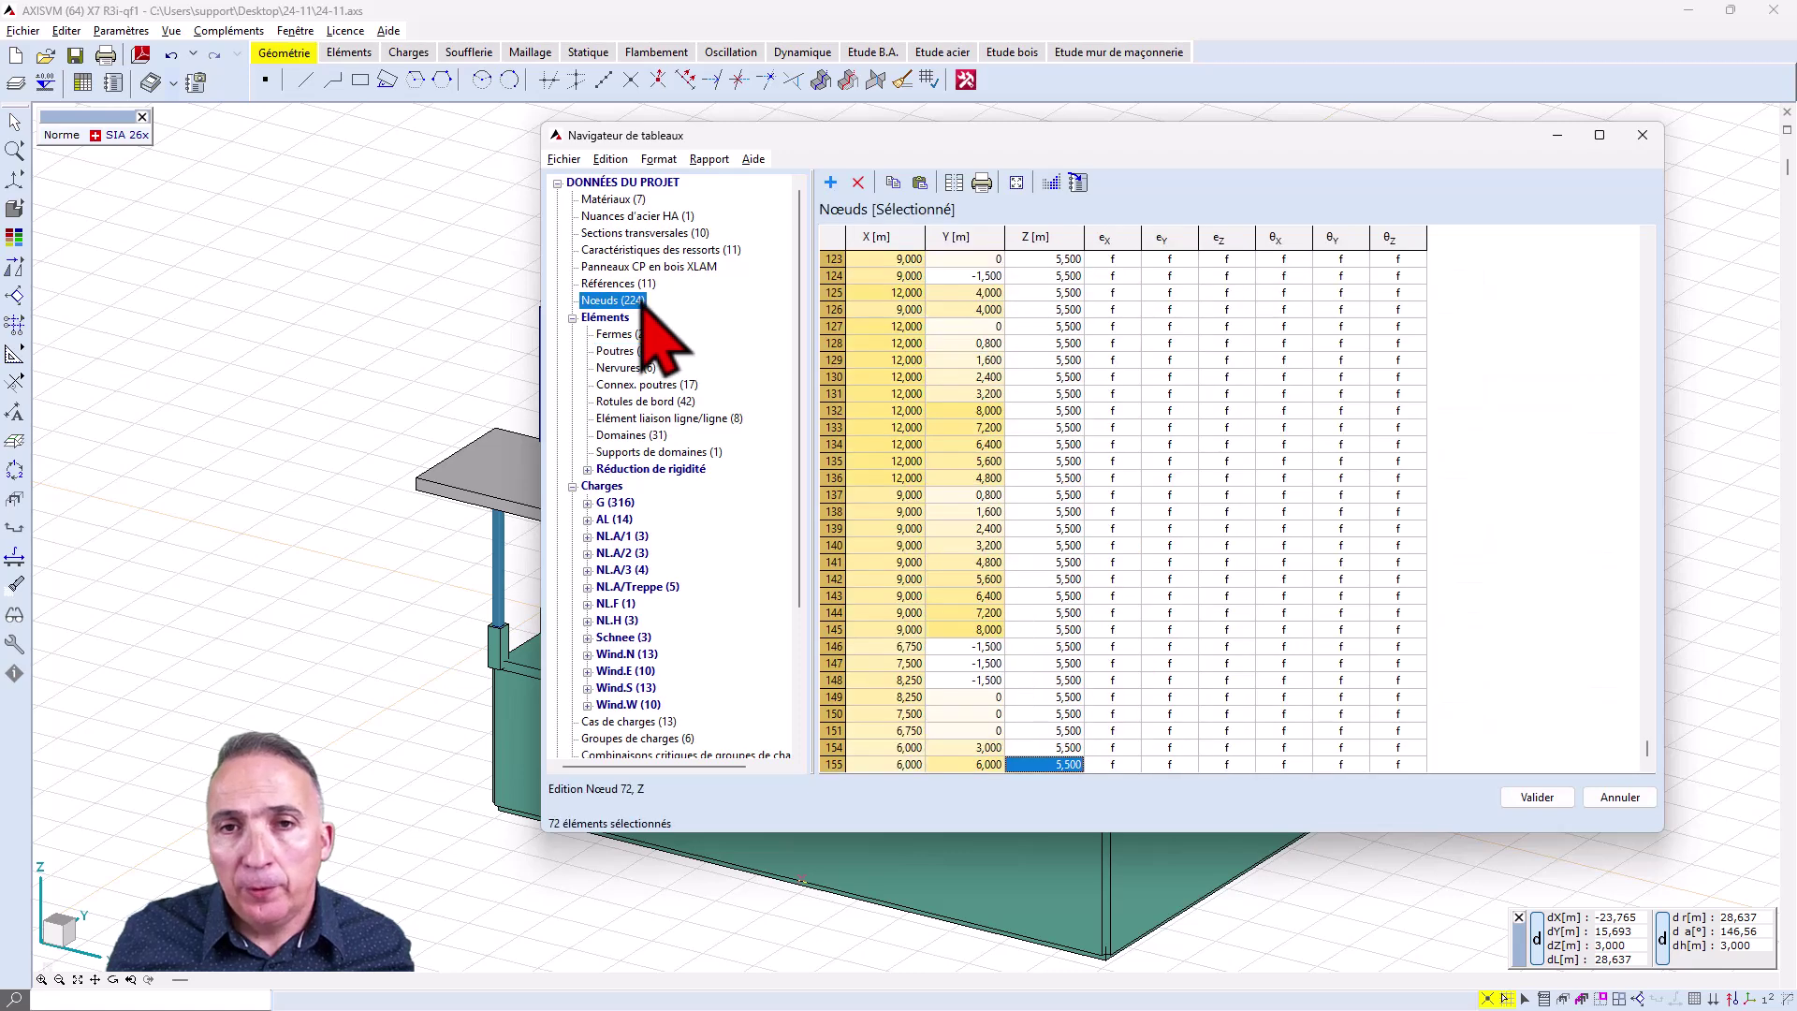
click(835, 240)
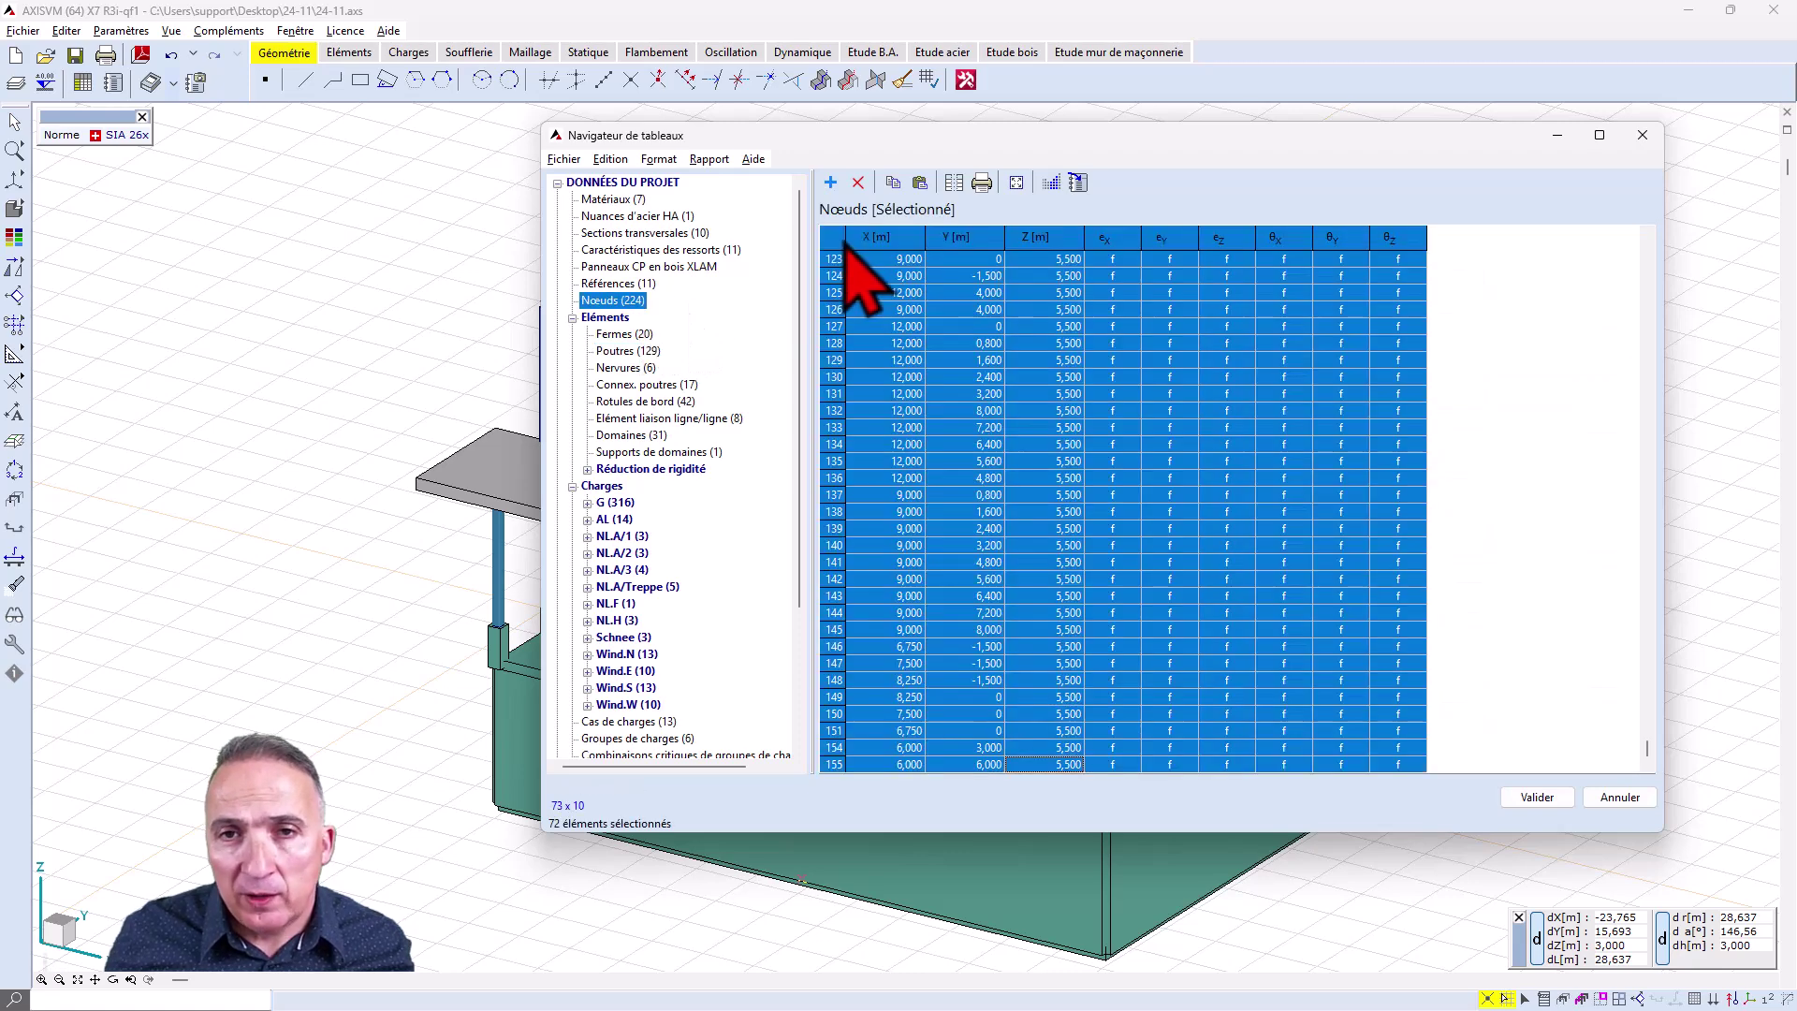
click(921, 183)
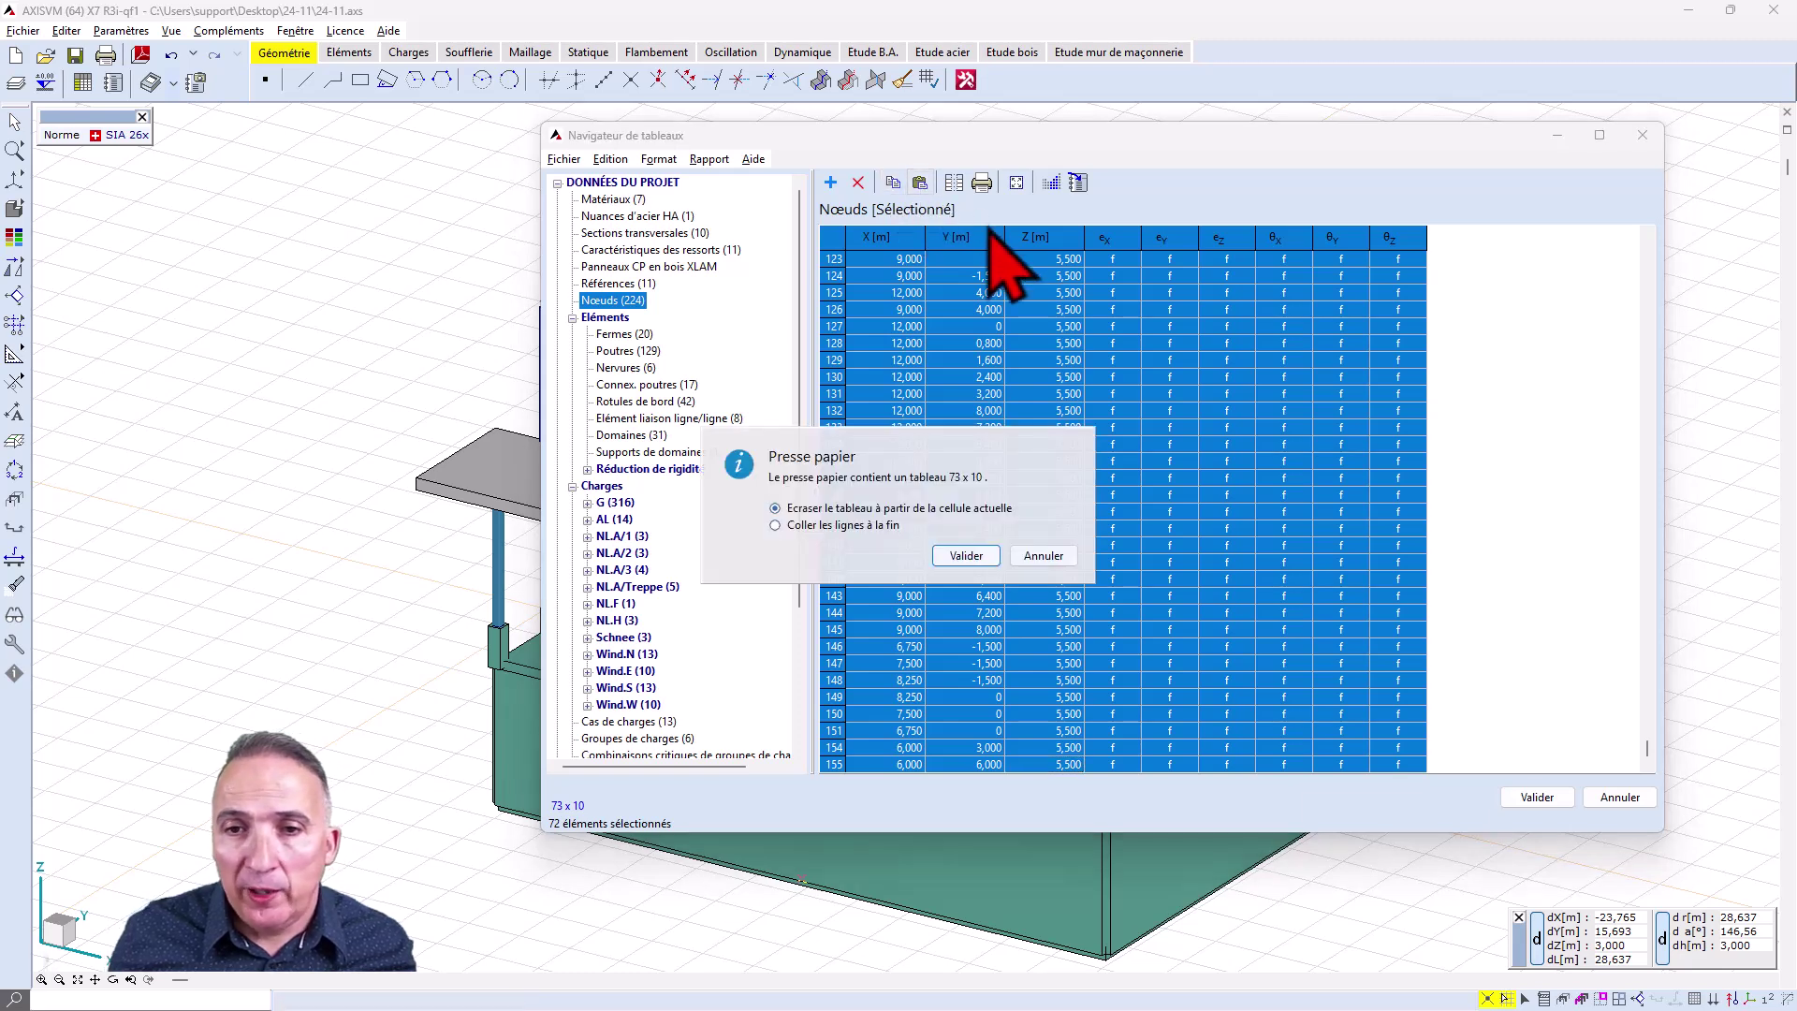
click(973, 556)
click(1535, 799)
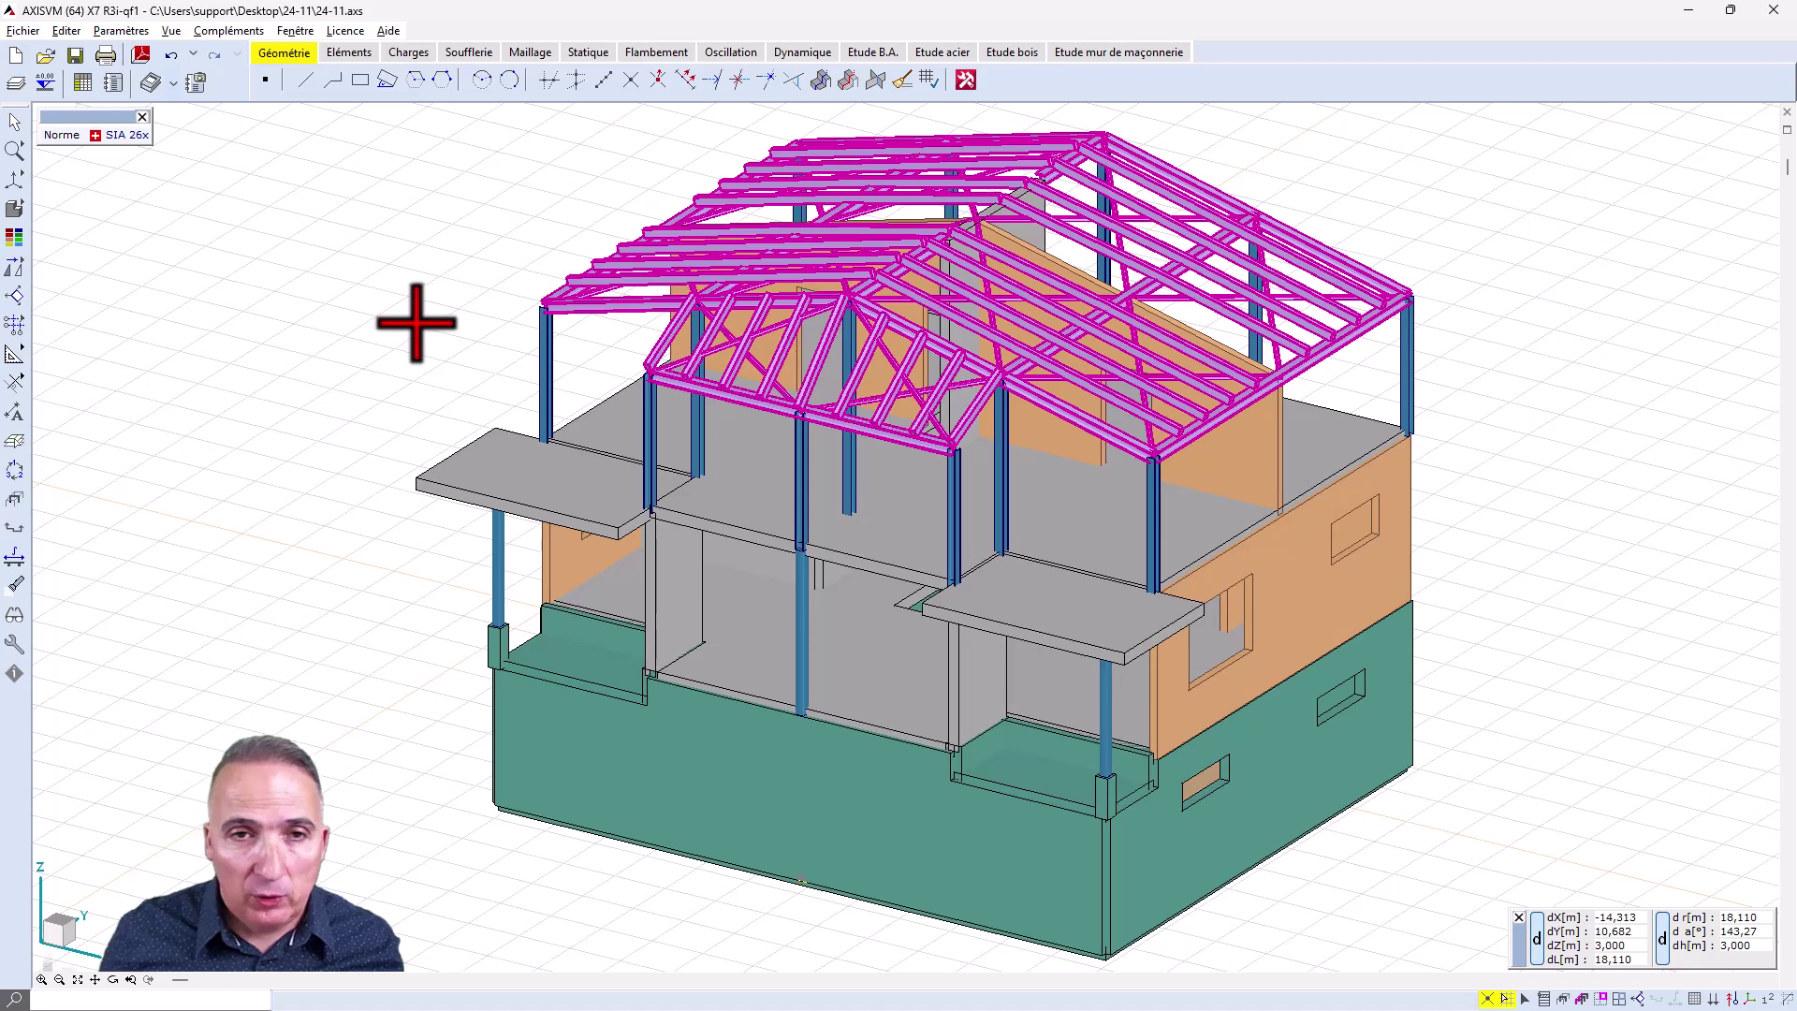
key(Escape)
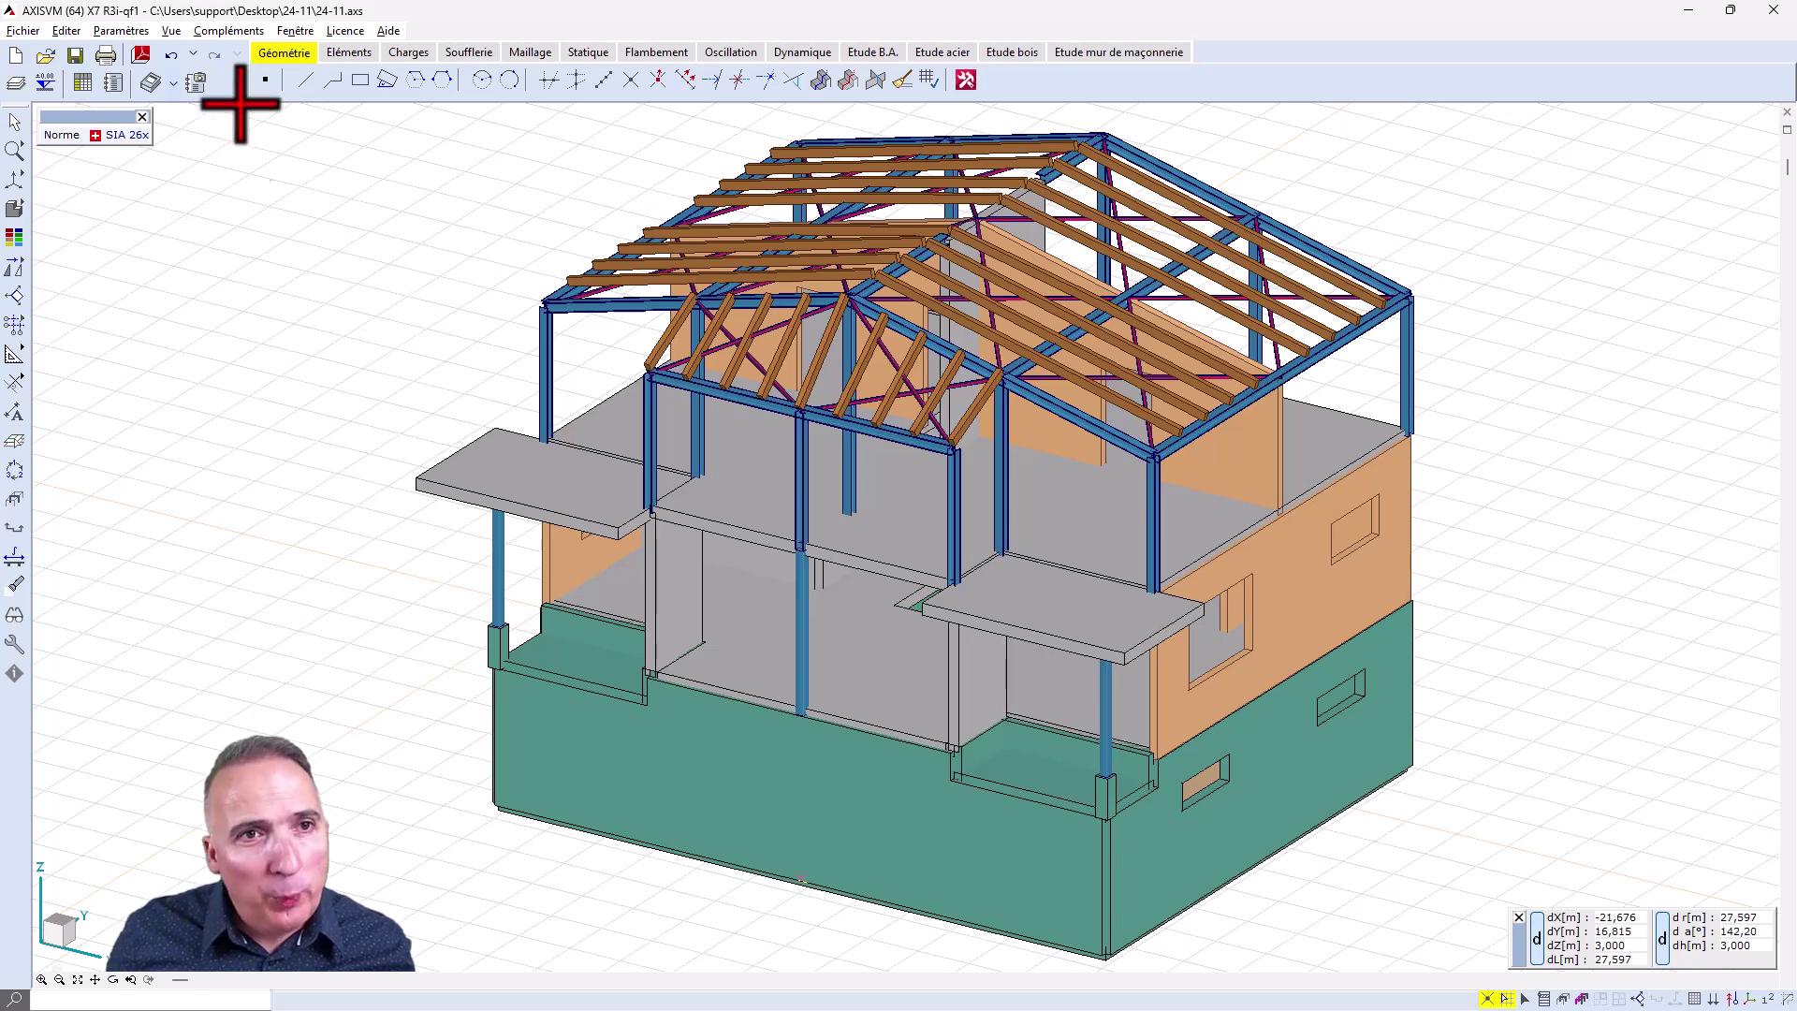
Step: Set the Young's modulus Ex of the C30/37 concrete to 27000 N/mm² in the project's materials table
click(349, 52)
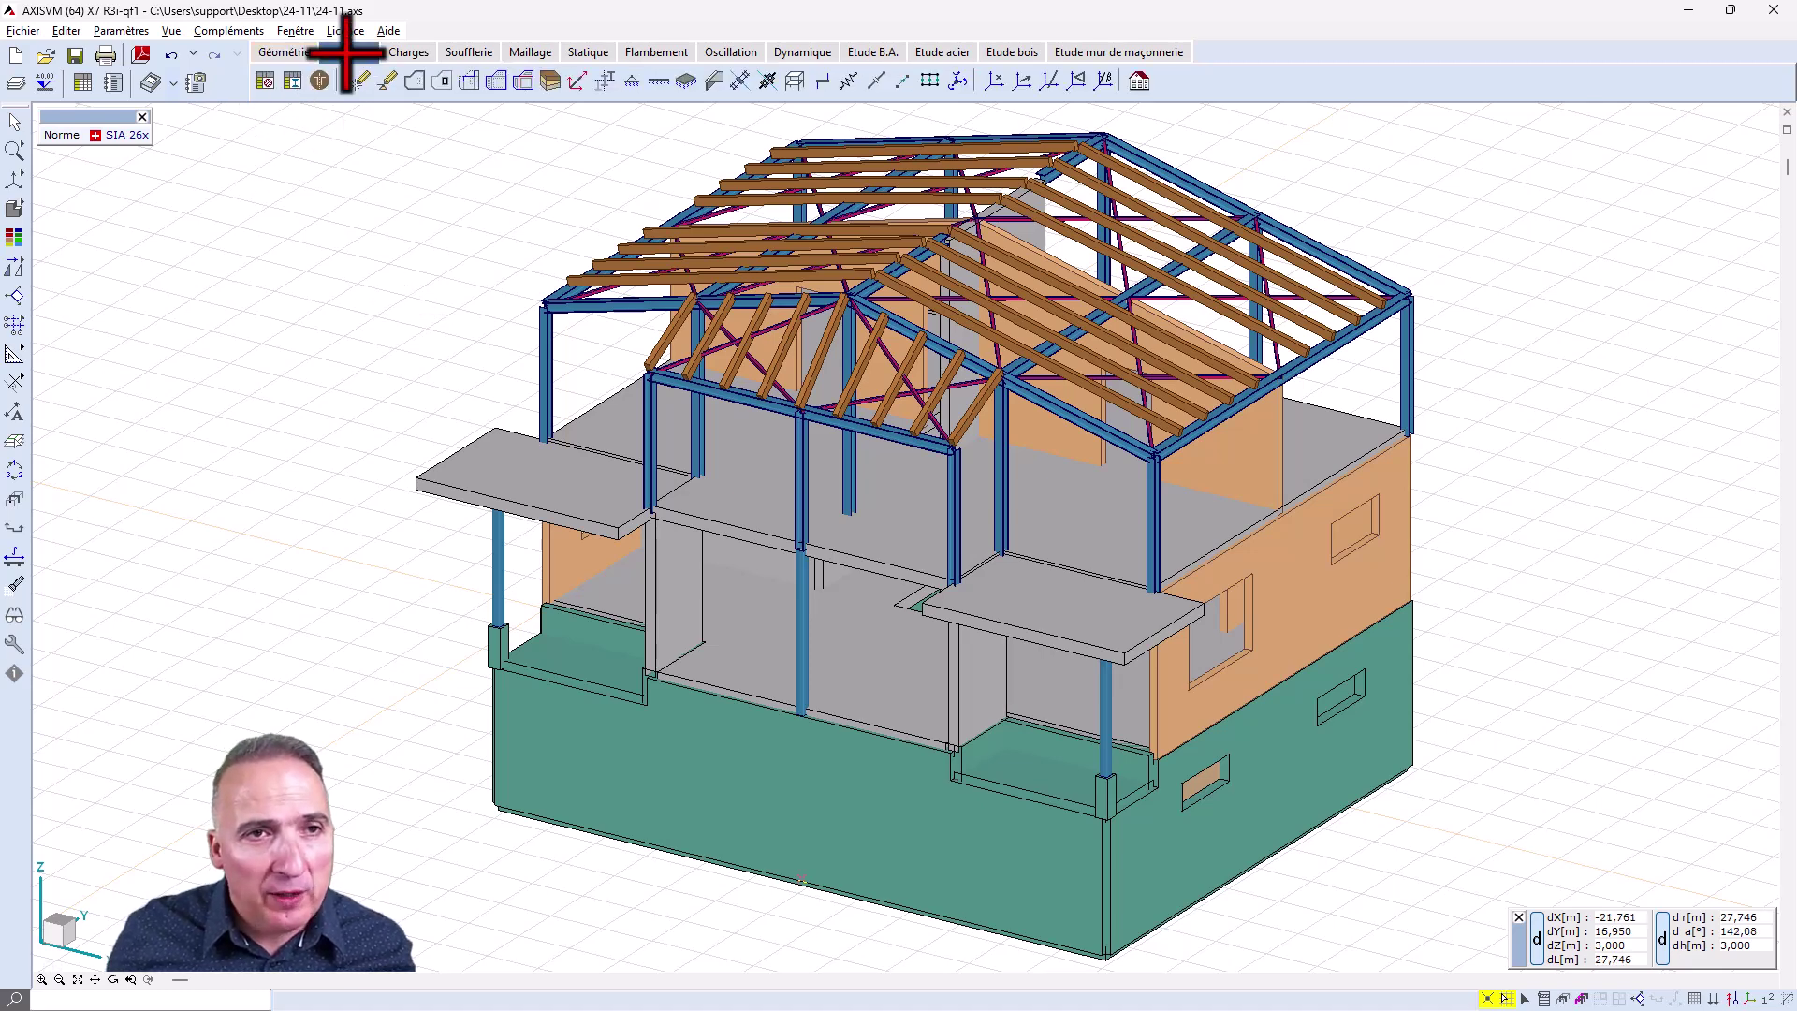
click(265, 82)
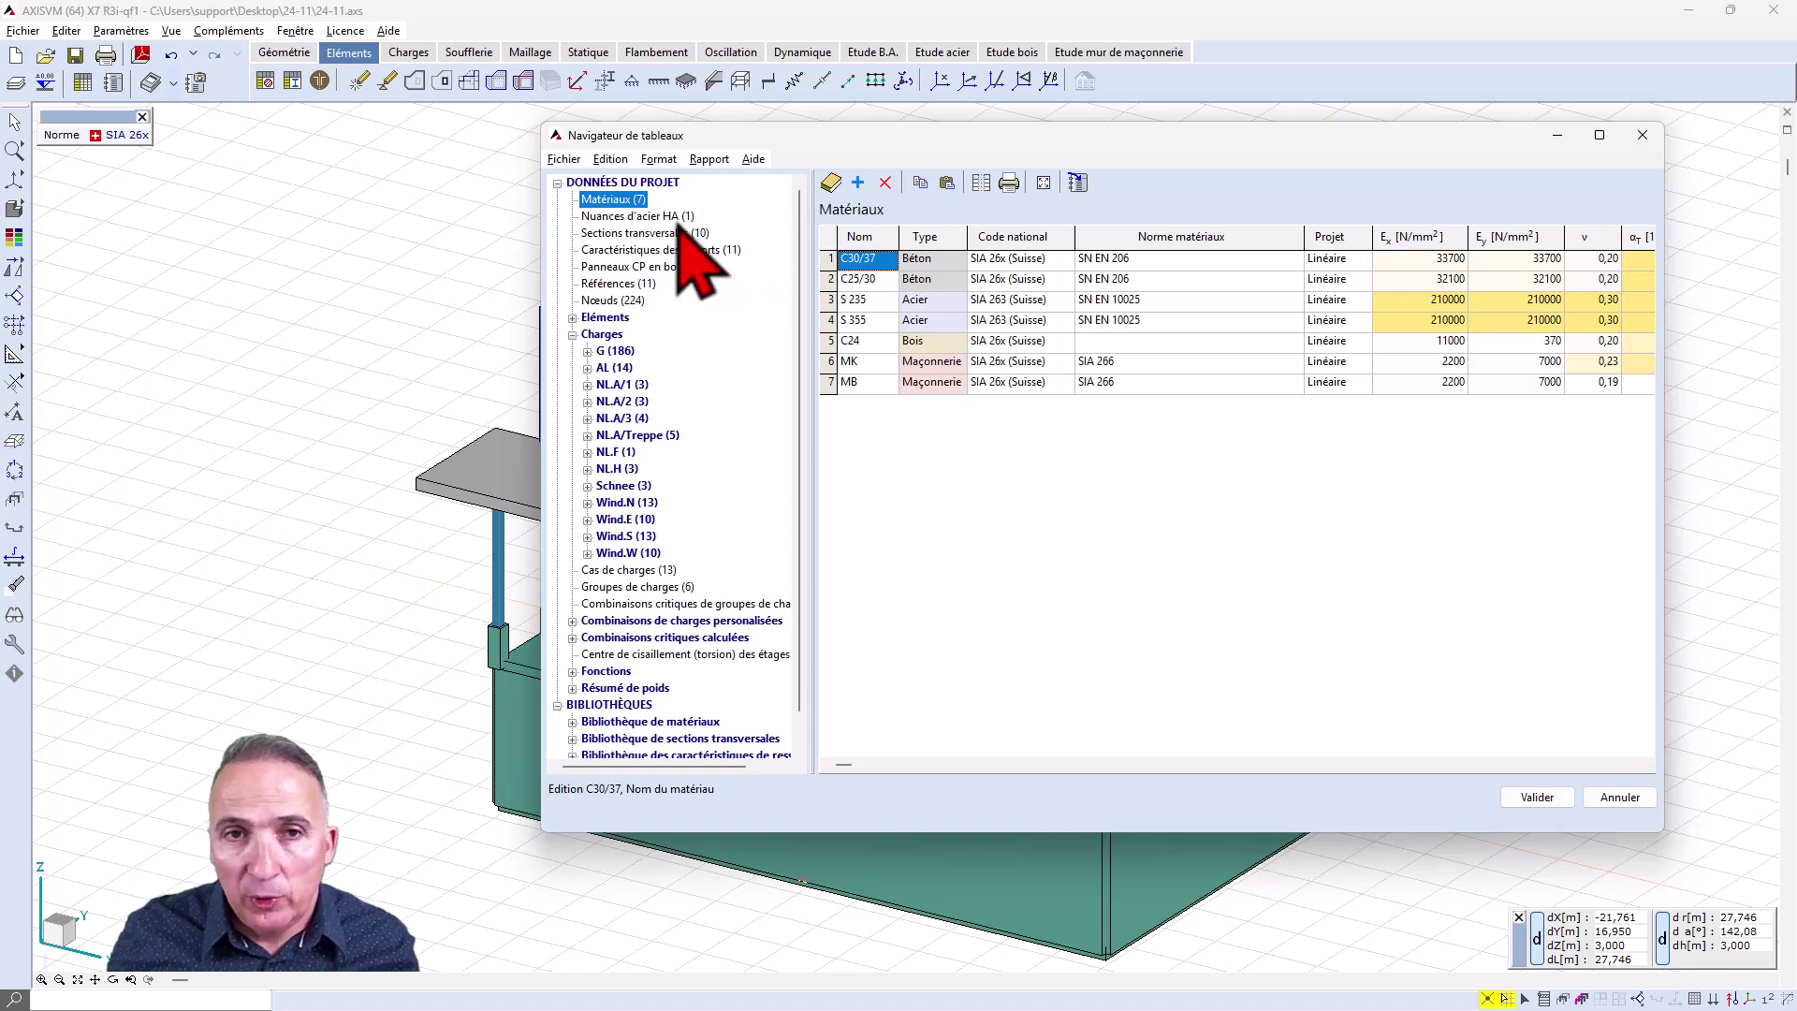
double_click(1013, 259)
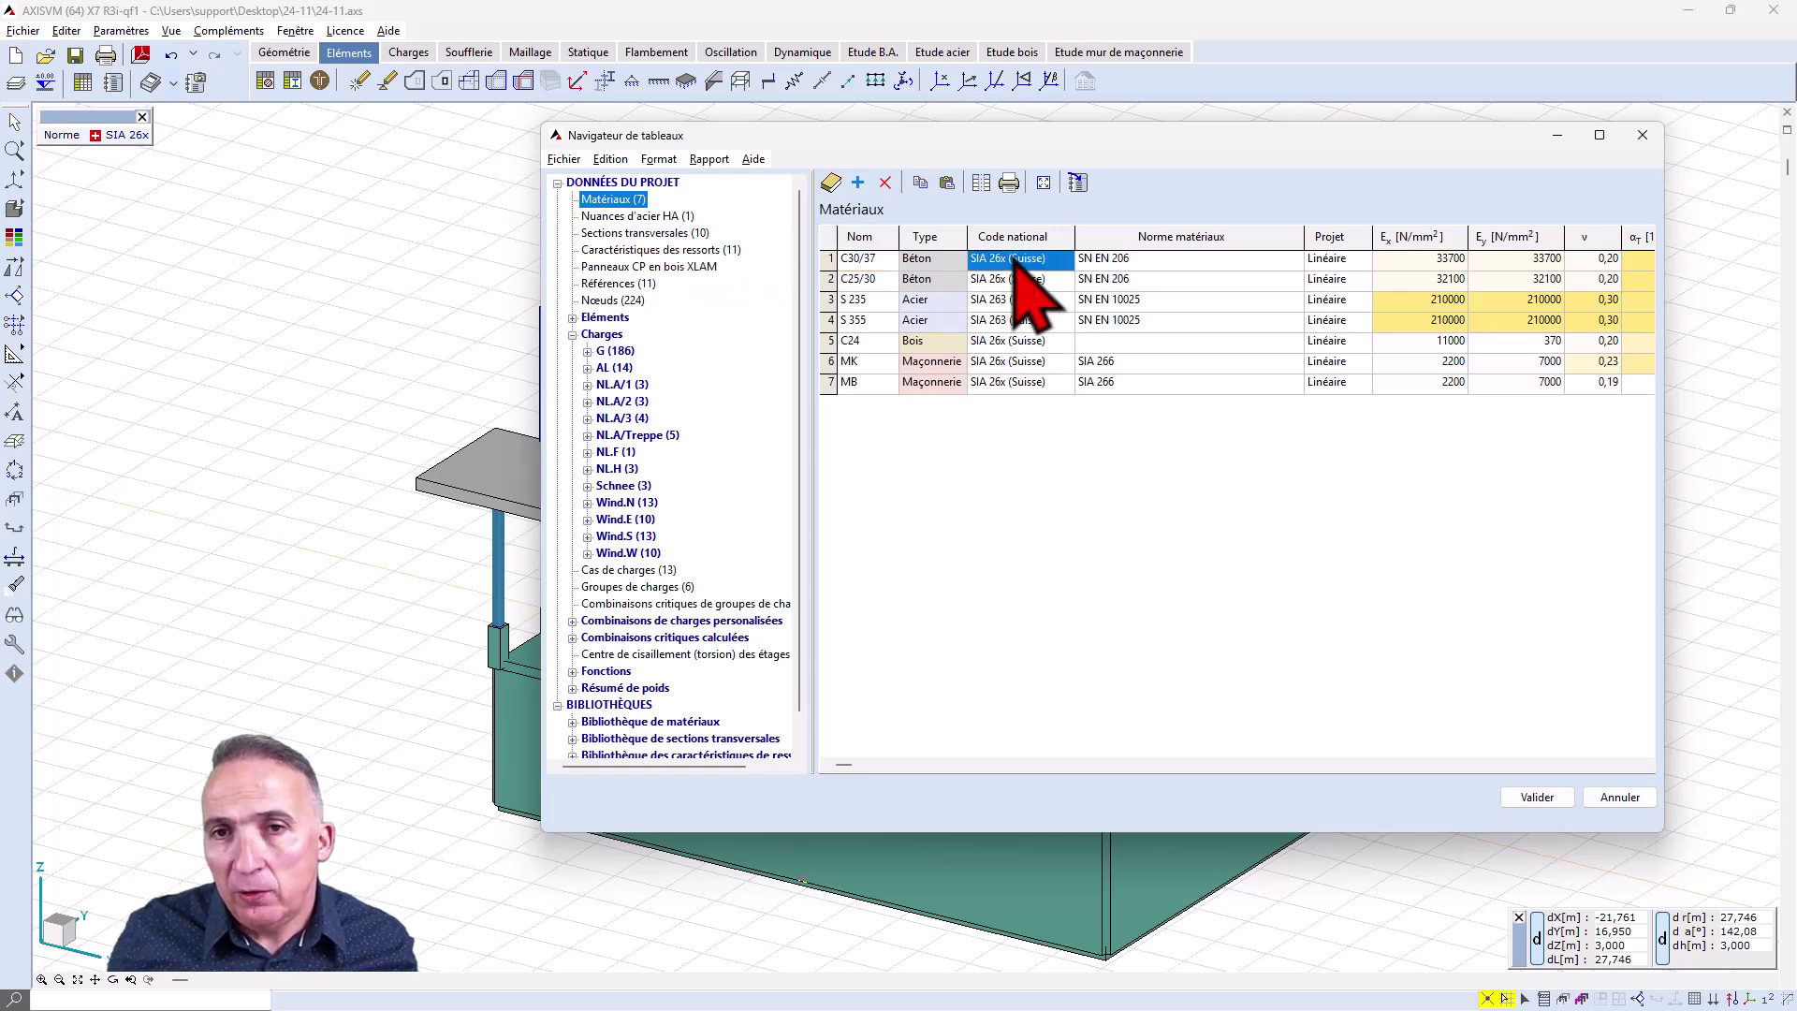
drag(739, 264, 698, 263)
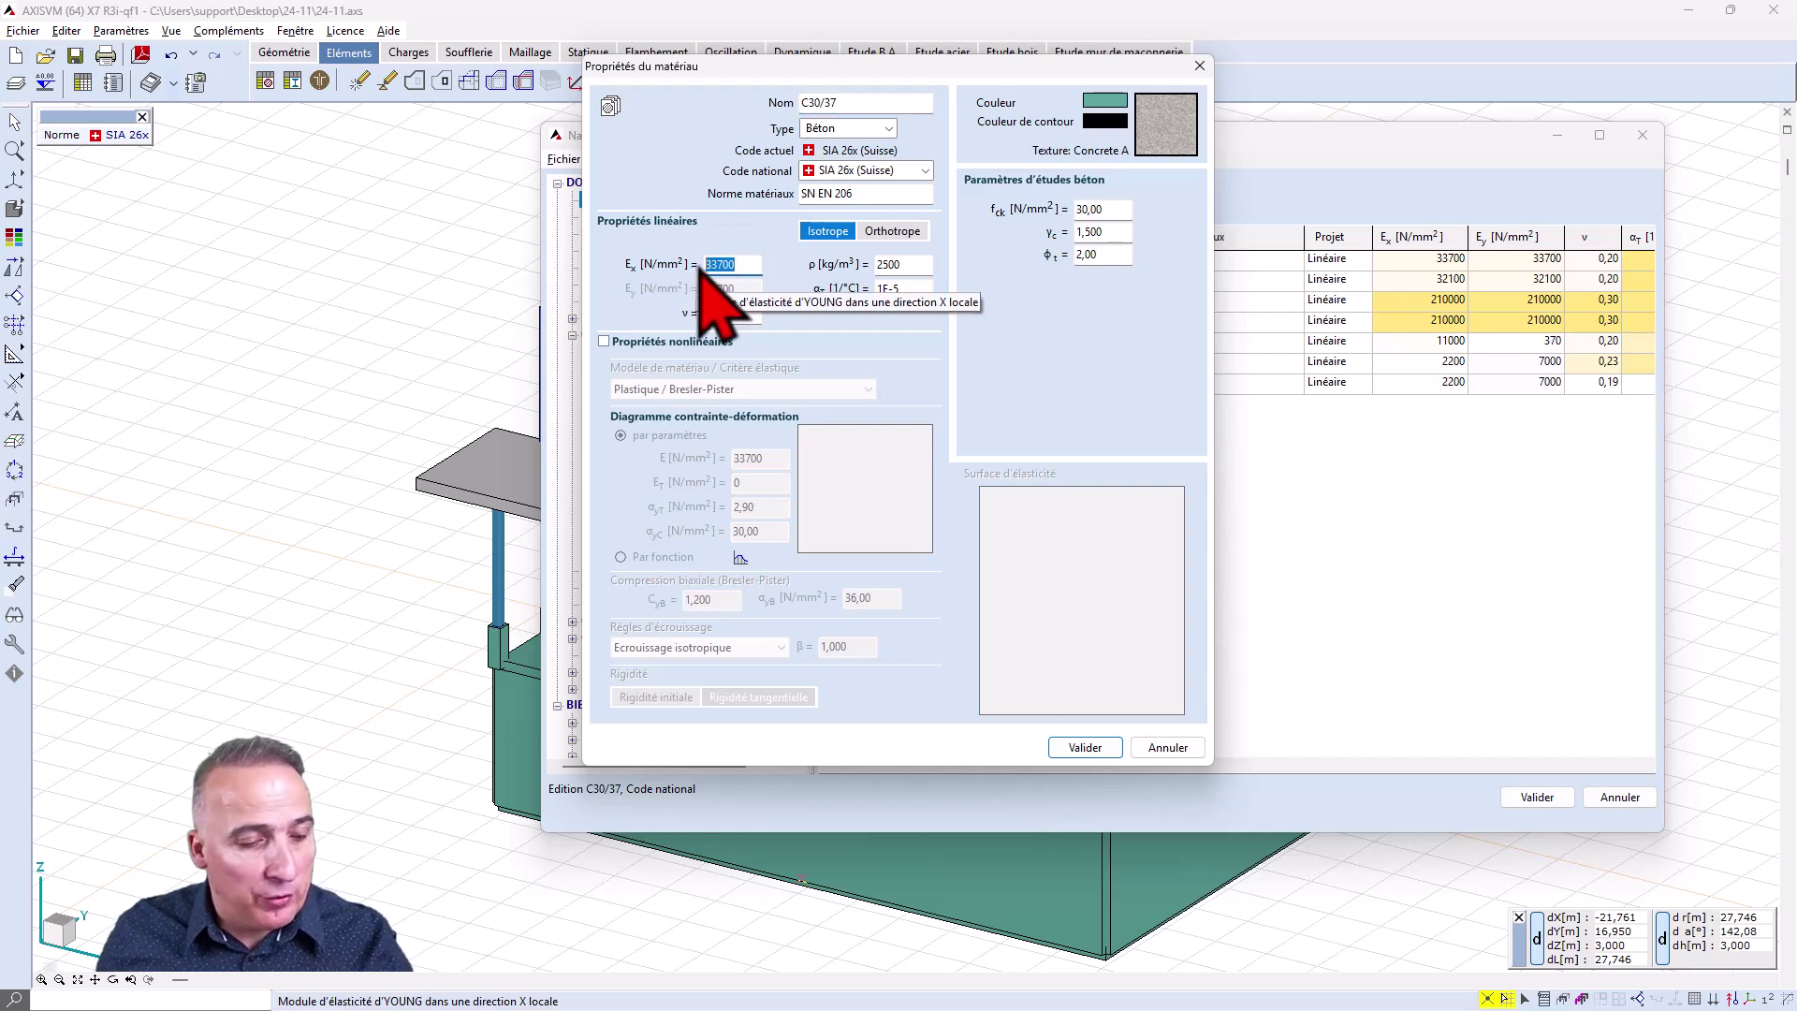
text(2)
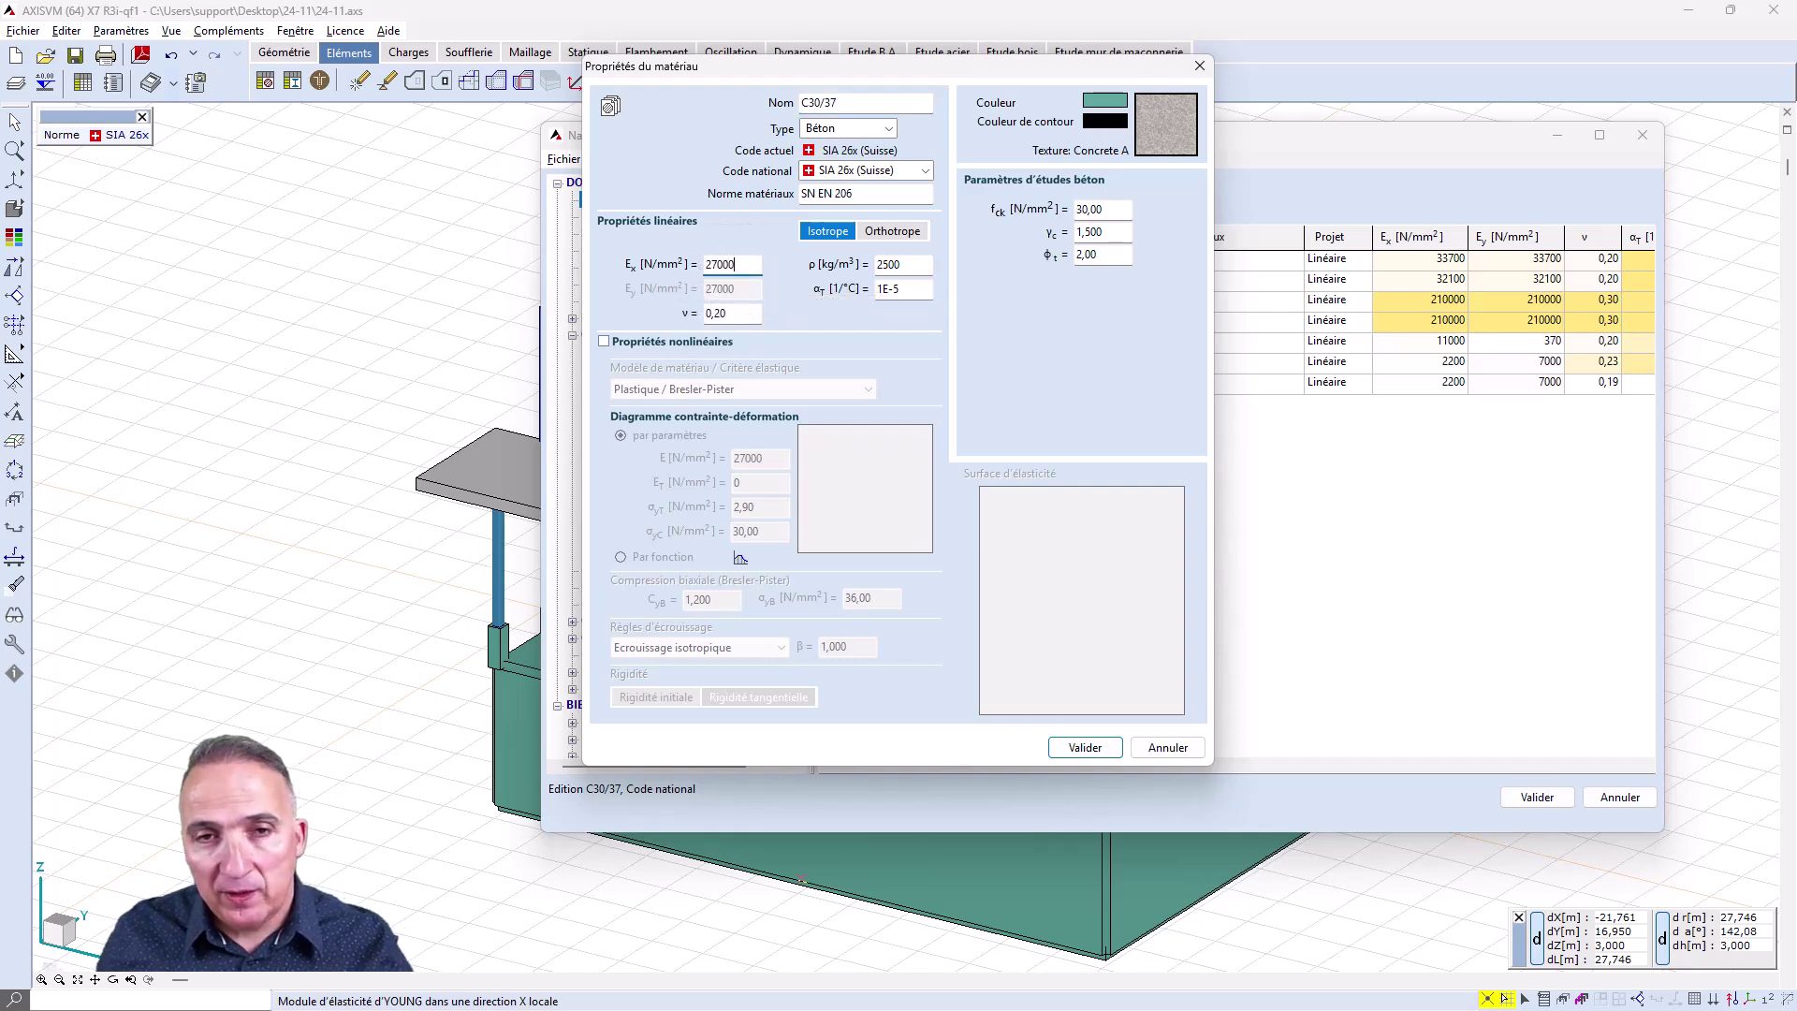
click(1086, 747)
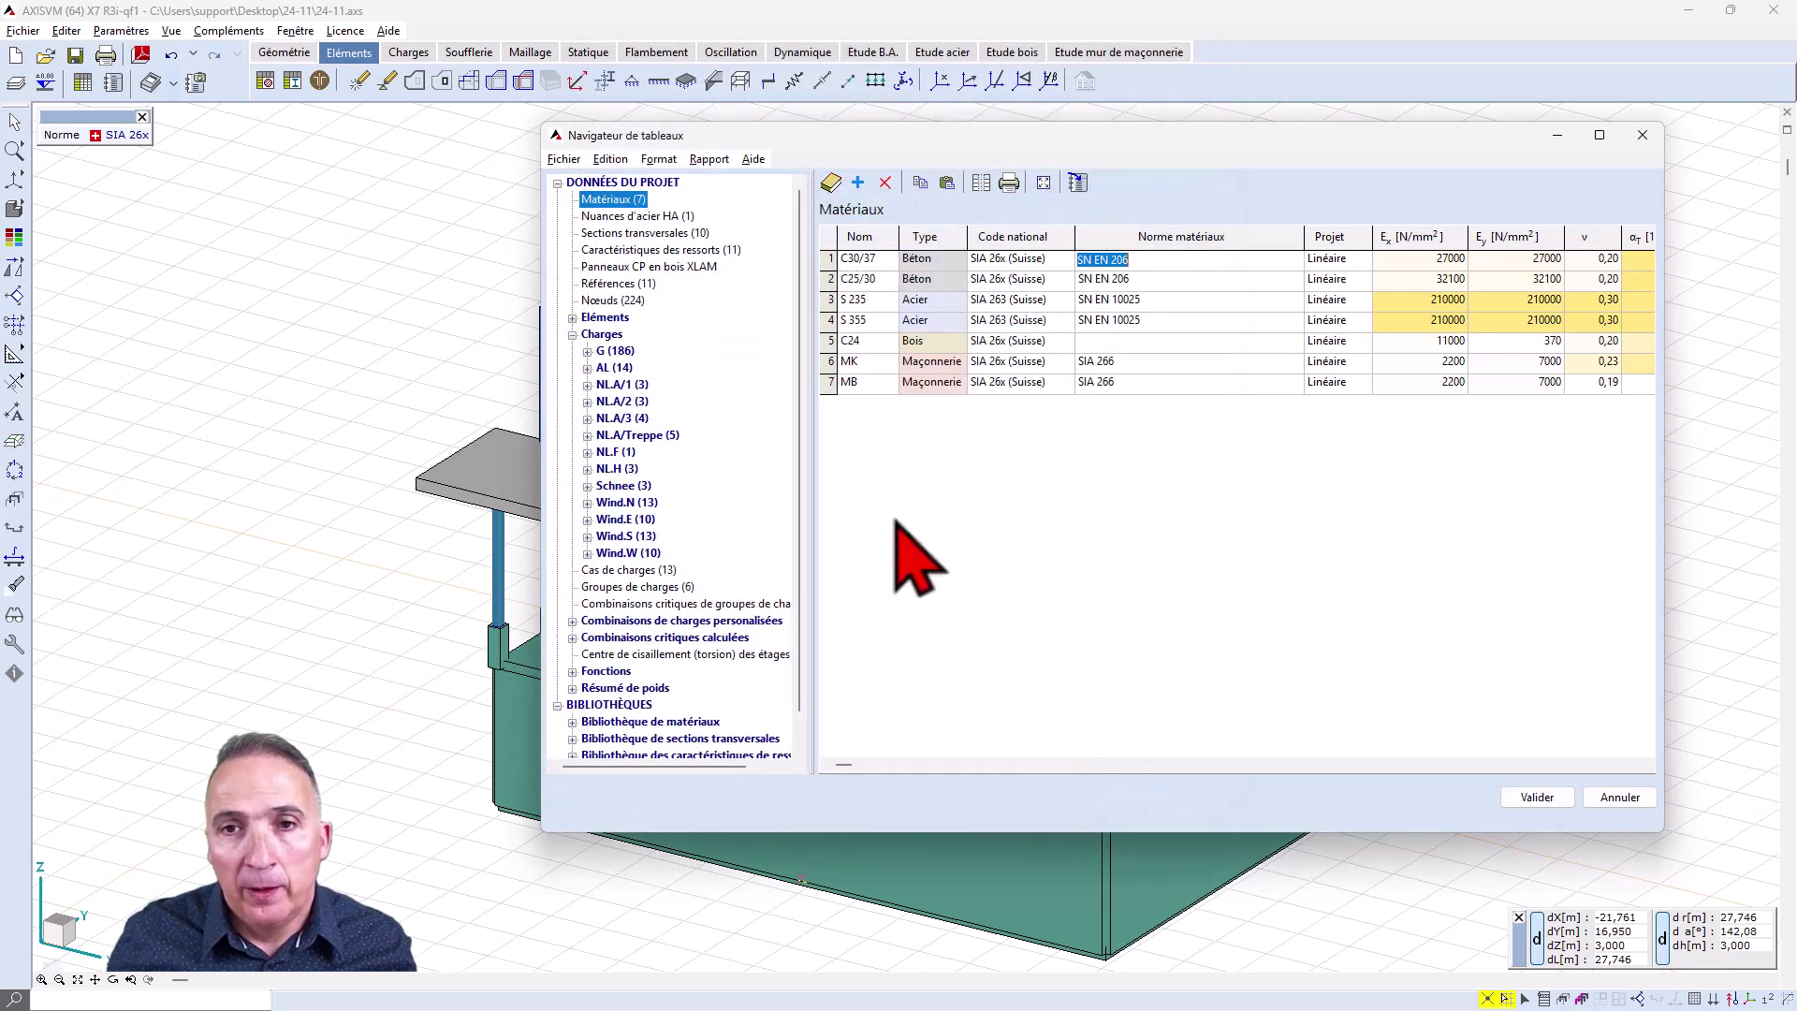
Step: Delete the unused cross-sections from the project's Sections transversales table and apply the table
click(659, 234)
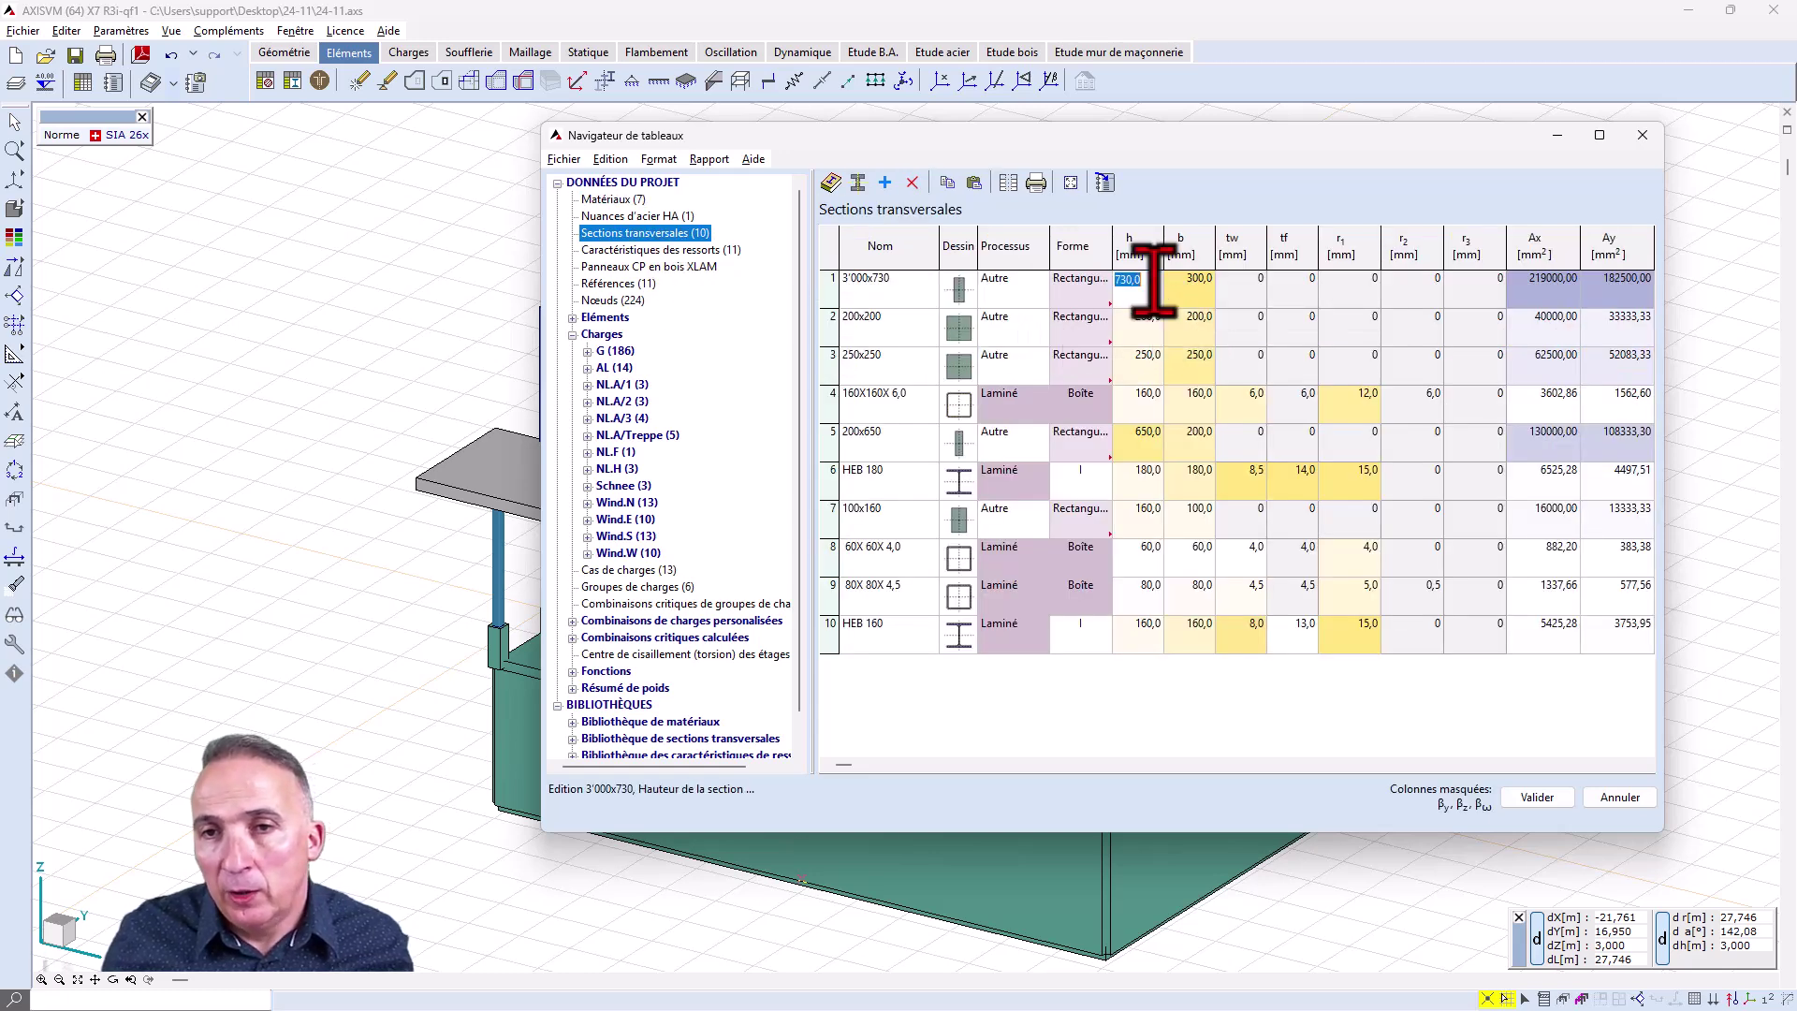
click(1185, 280)
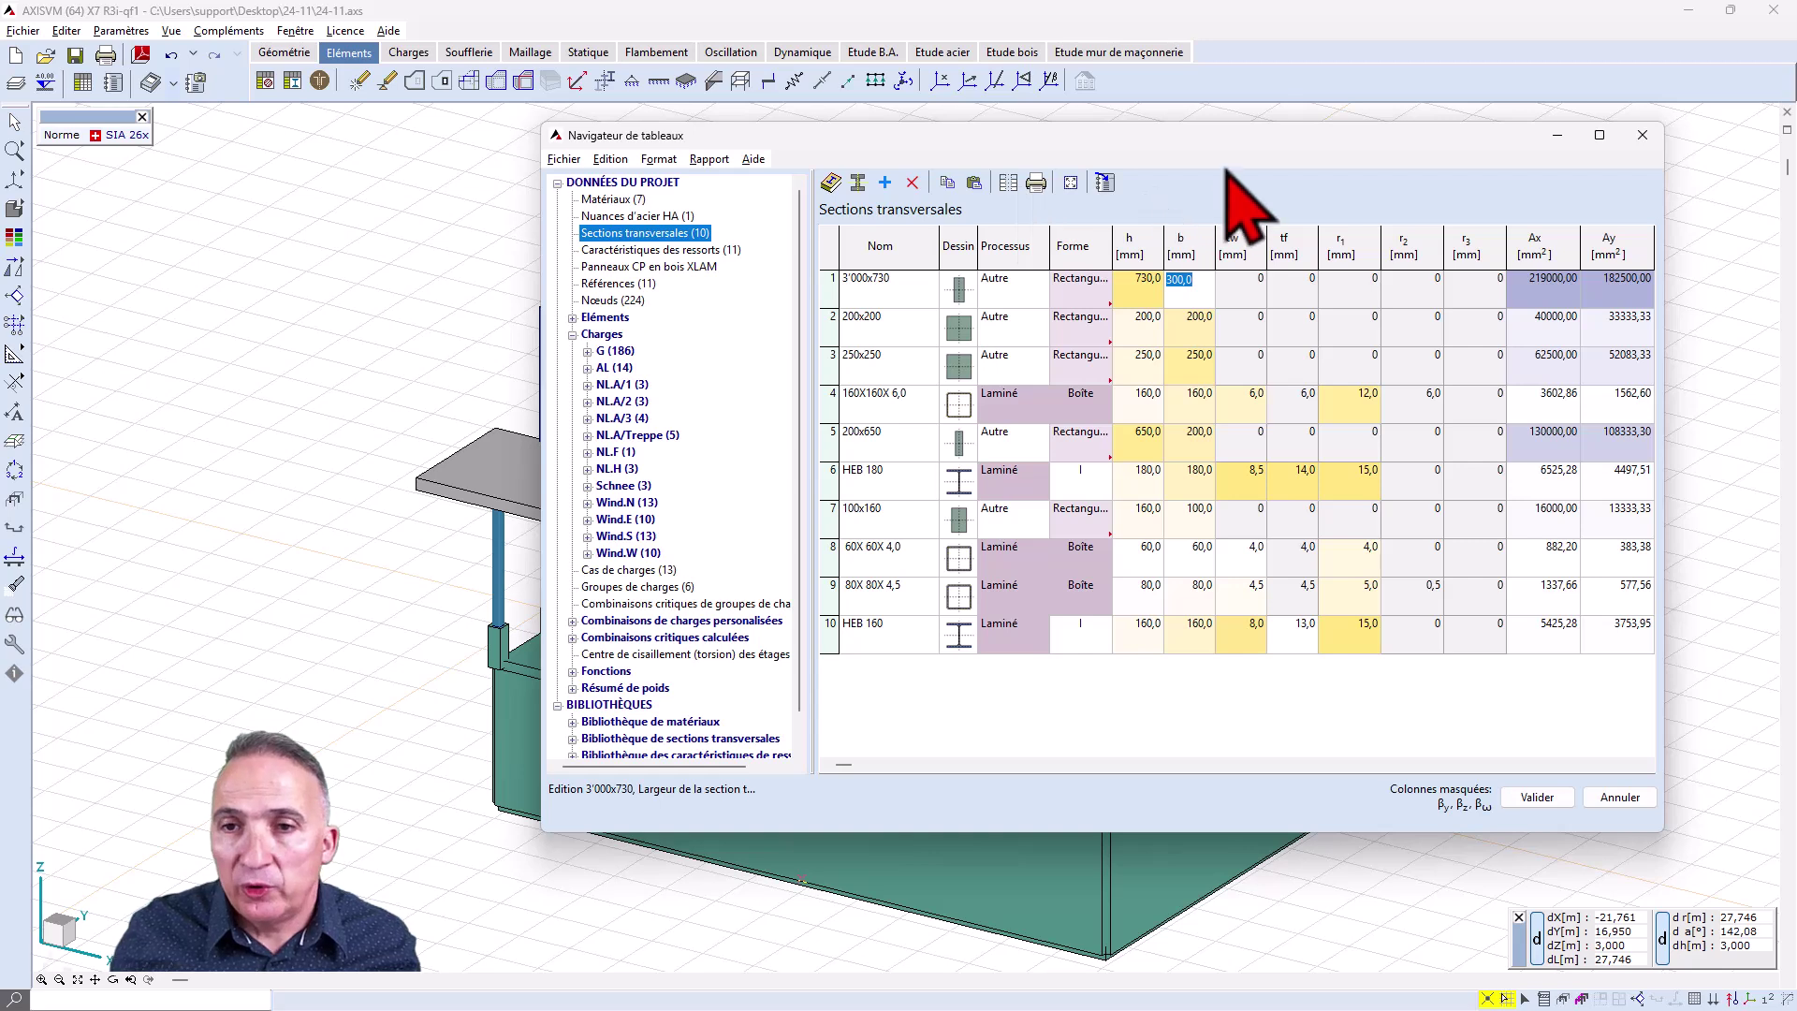
key(Escape)
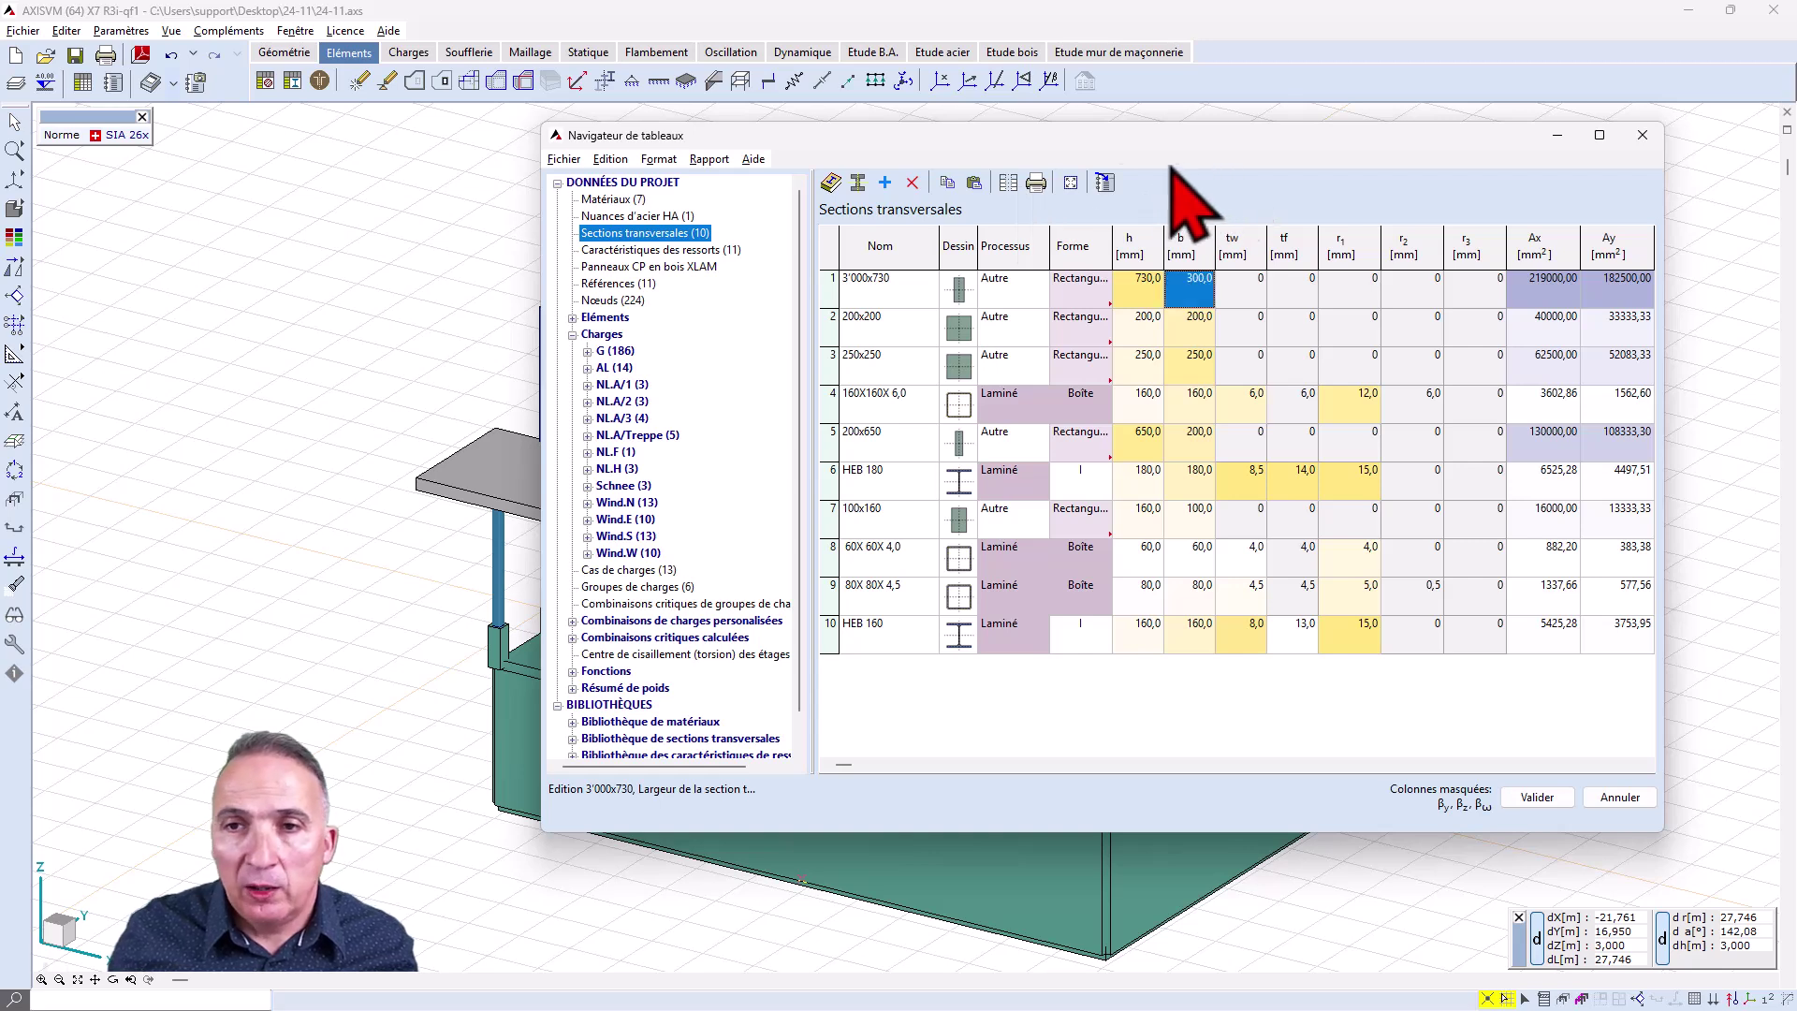
click(610, 159)
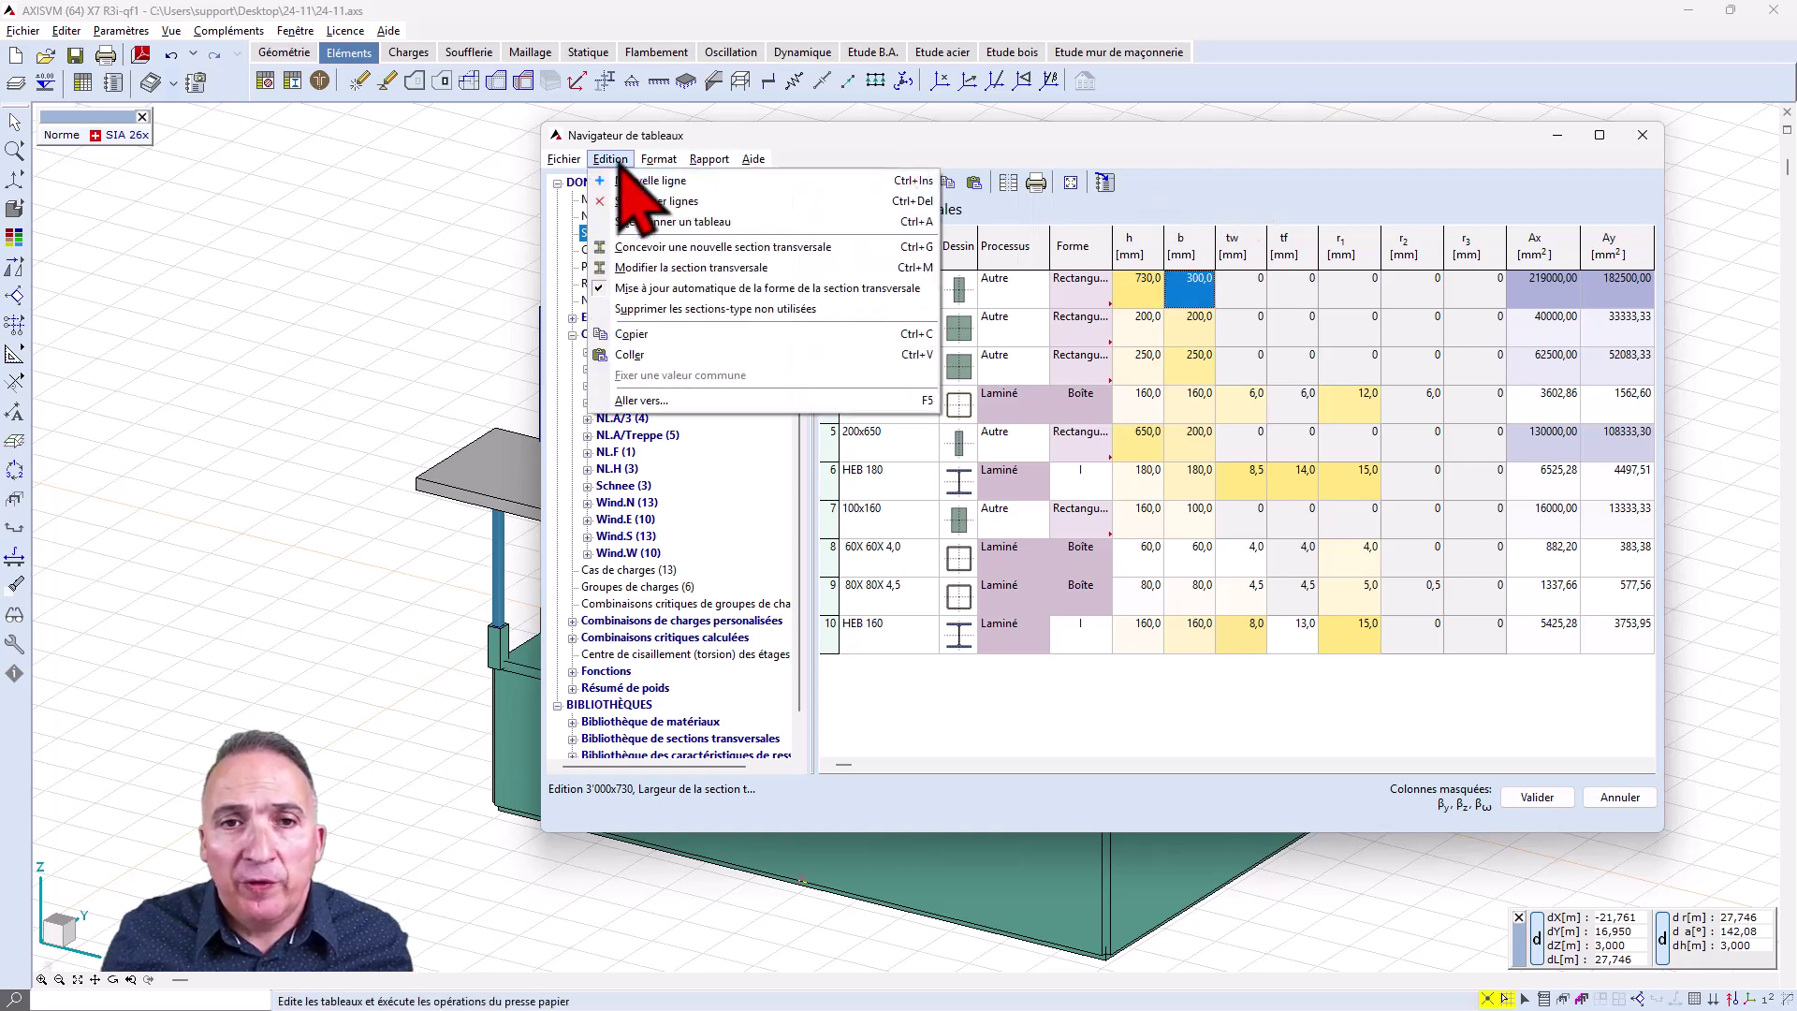
click(717, 310)
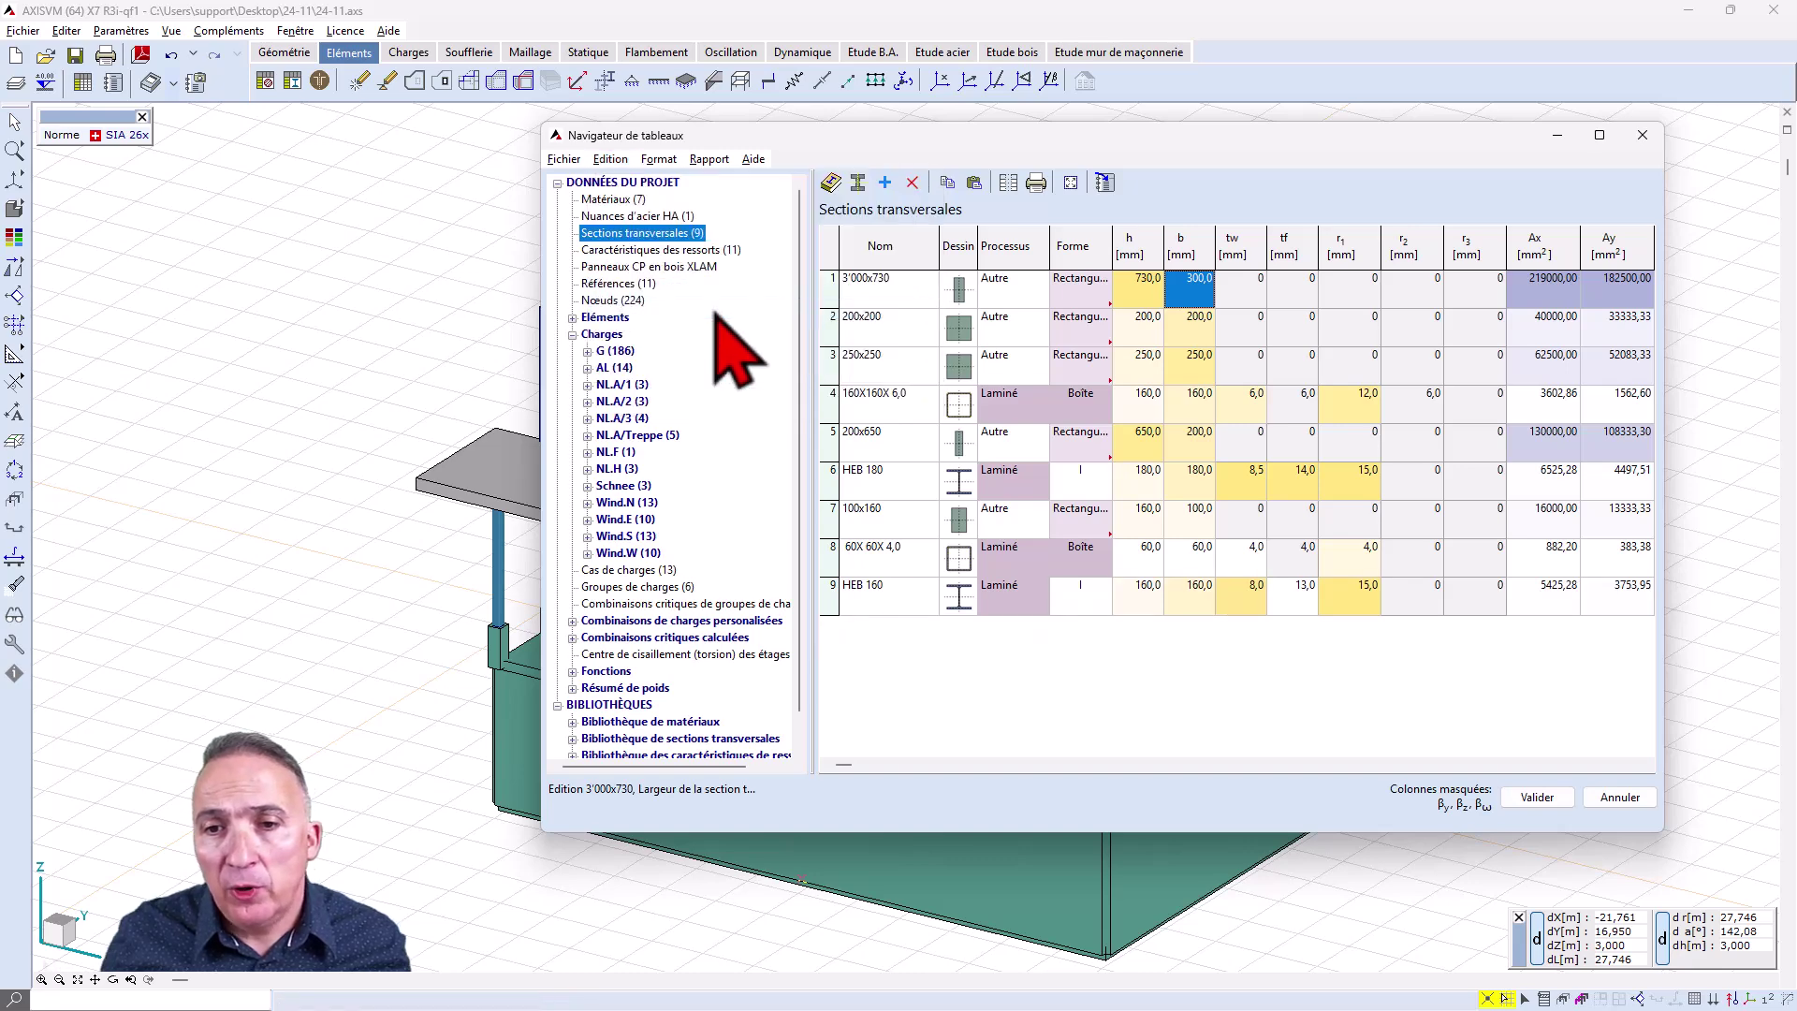
click(1554, 802)
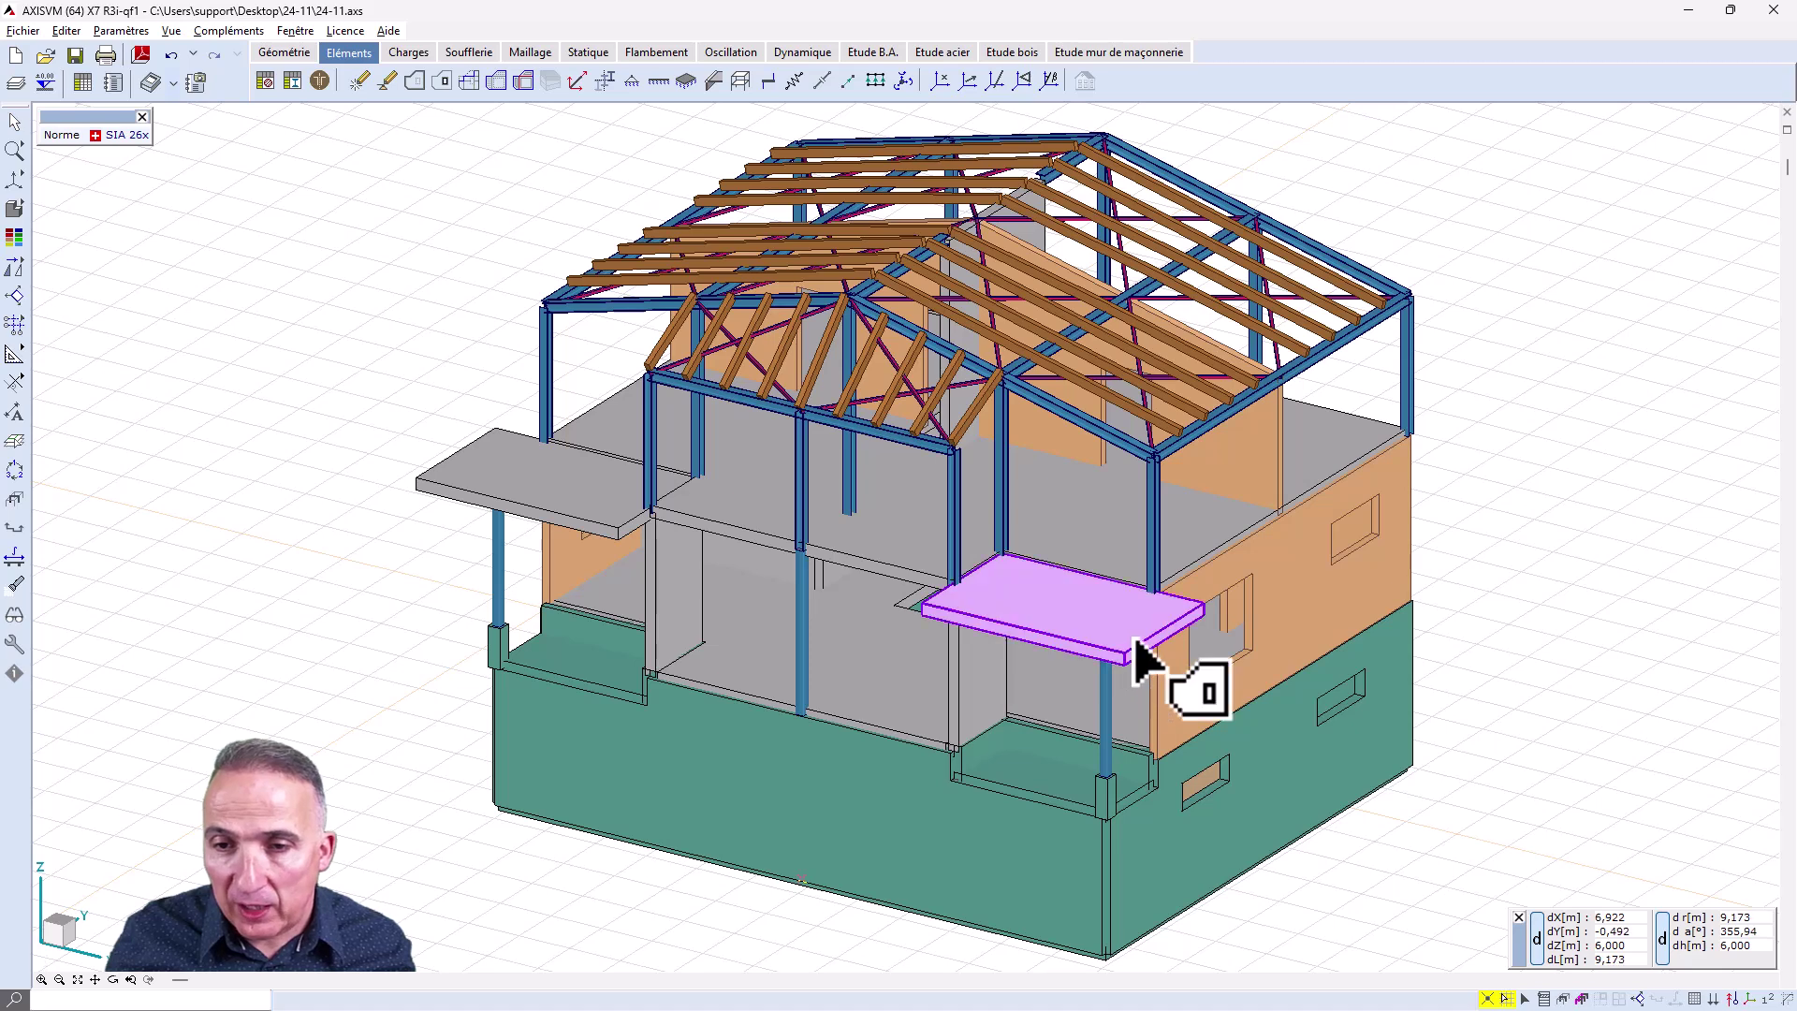
Step: Try the type Matrice de rigidité personnalisée on the 220 mm balcony slab, filling the matrix from that same slab
mouse_move(1136, 644)
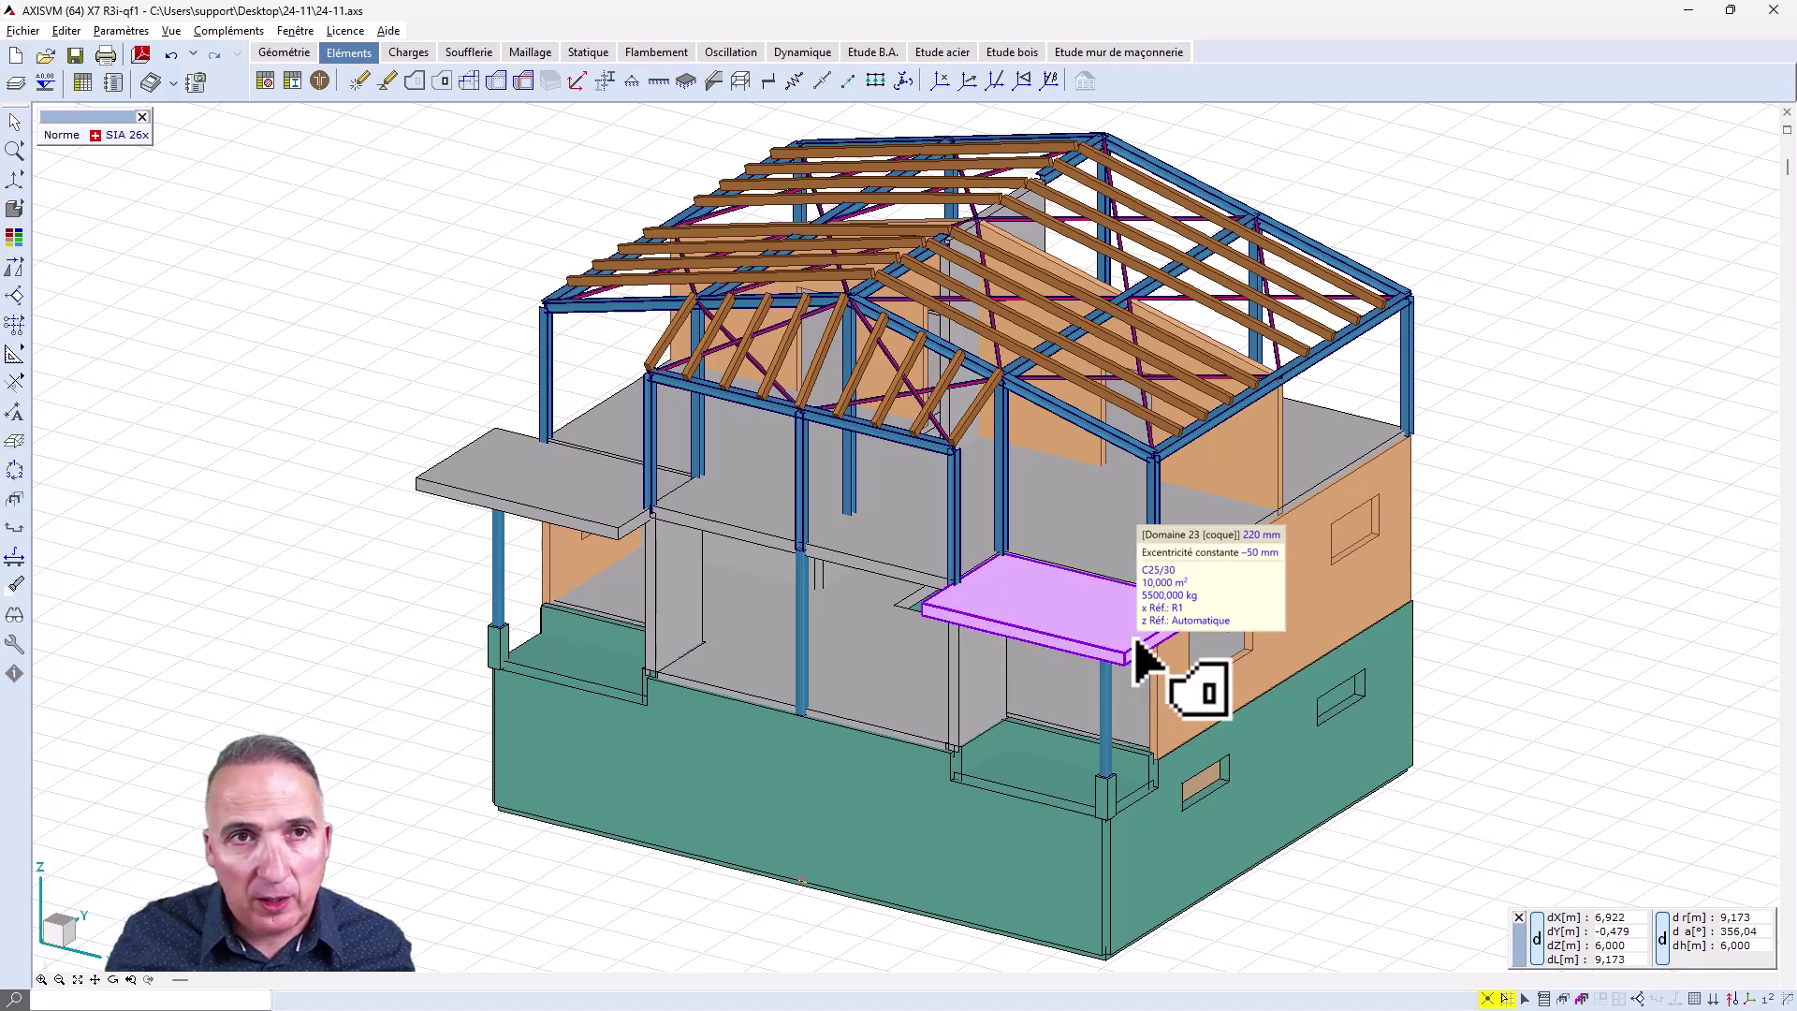
double_click(1136, 644)
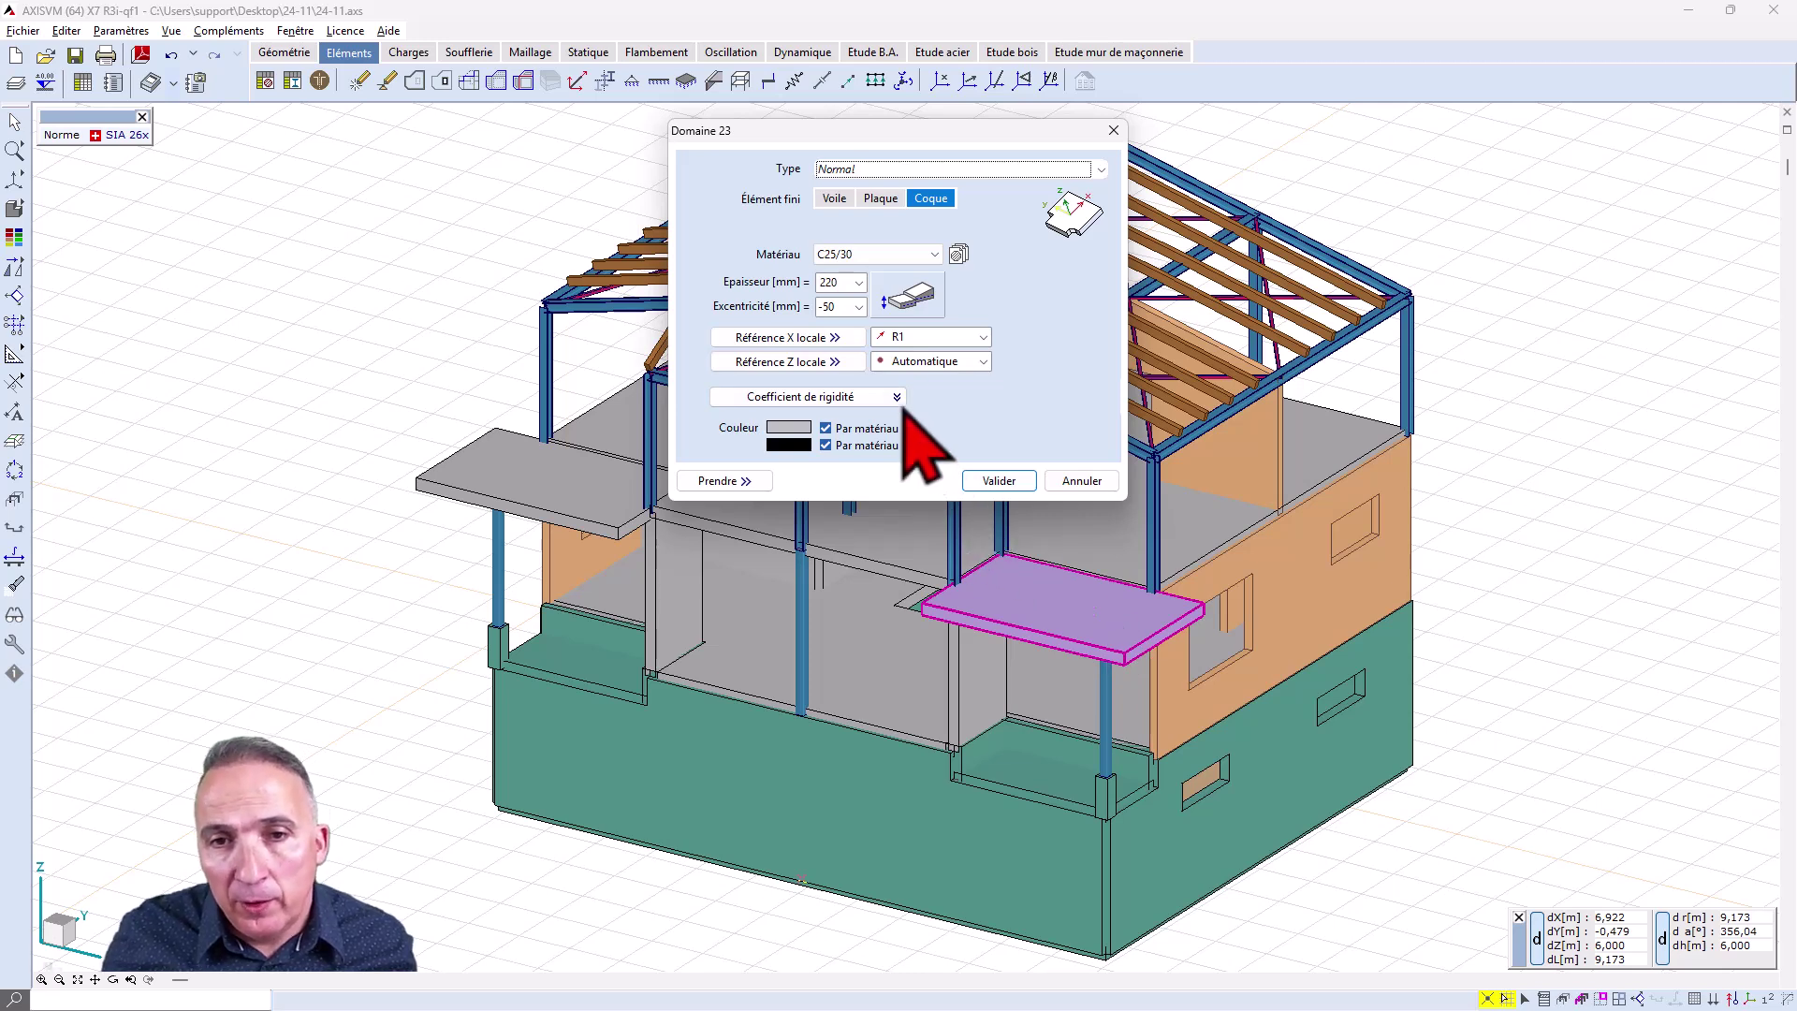
click(882, 398)
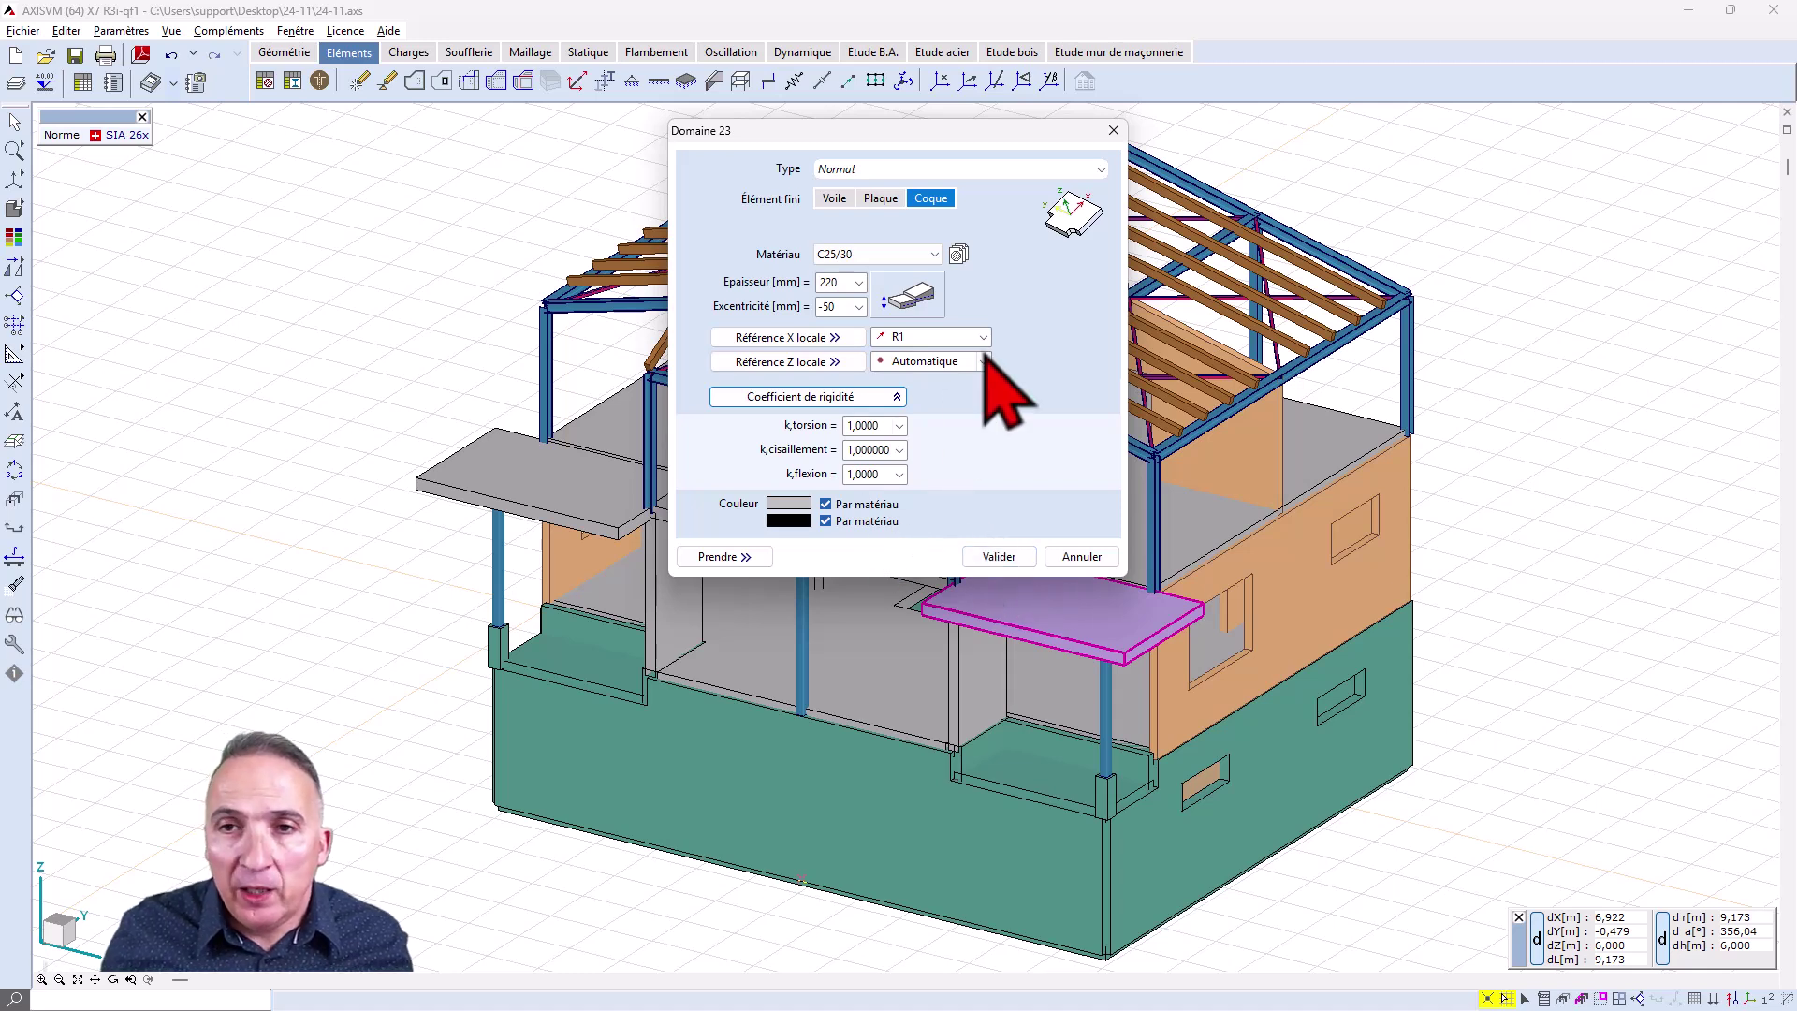
click(1101, 169)
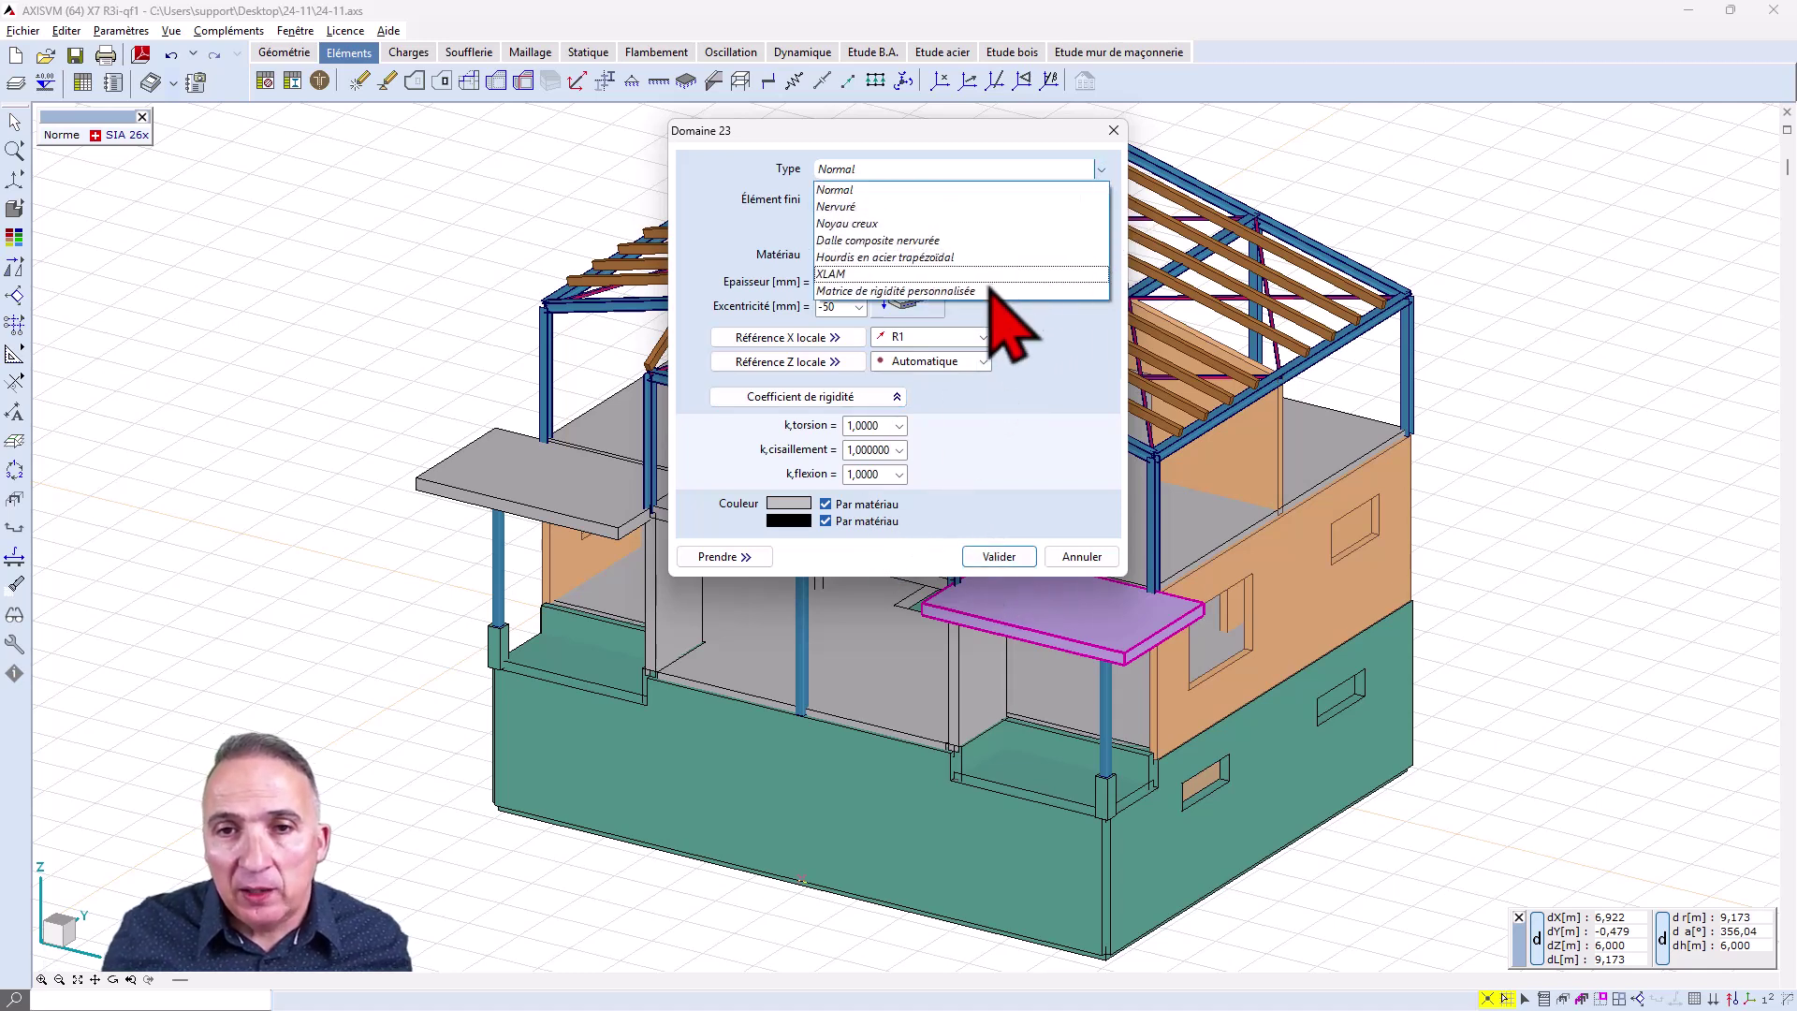
click(936, 291)
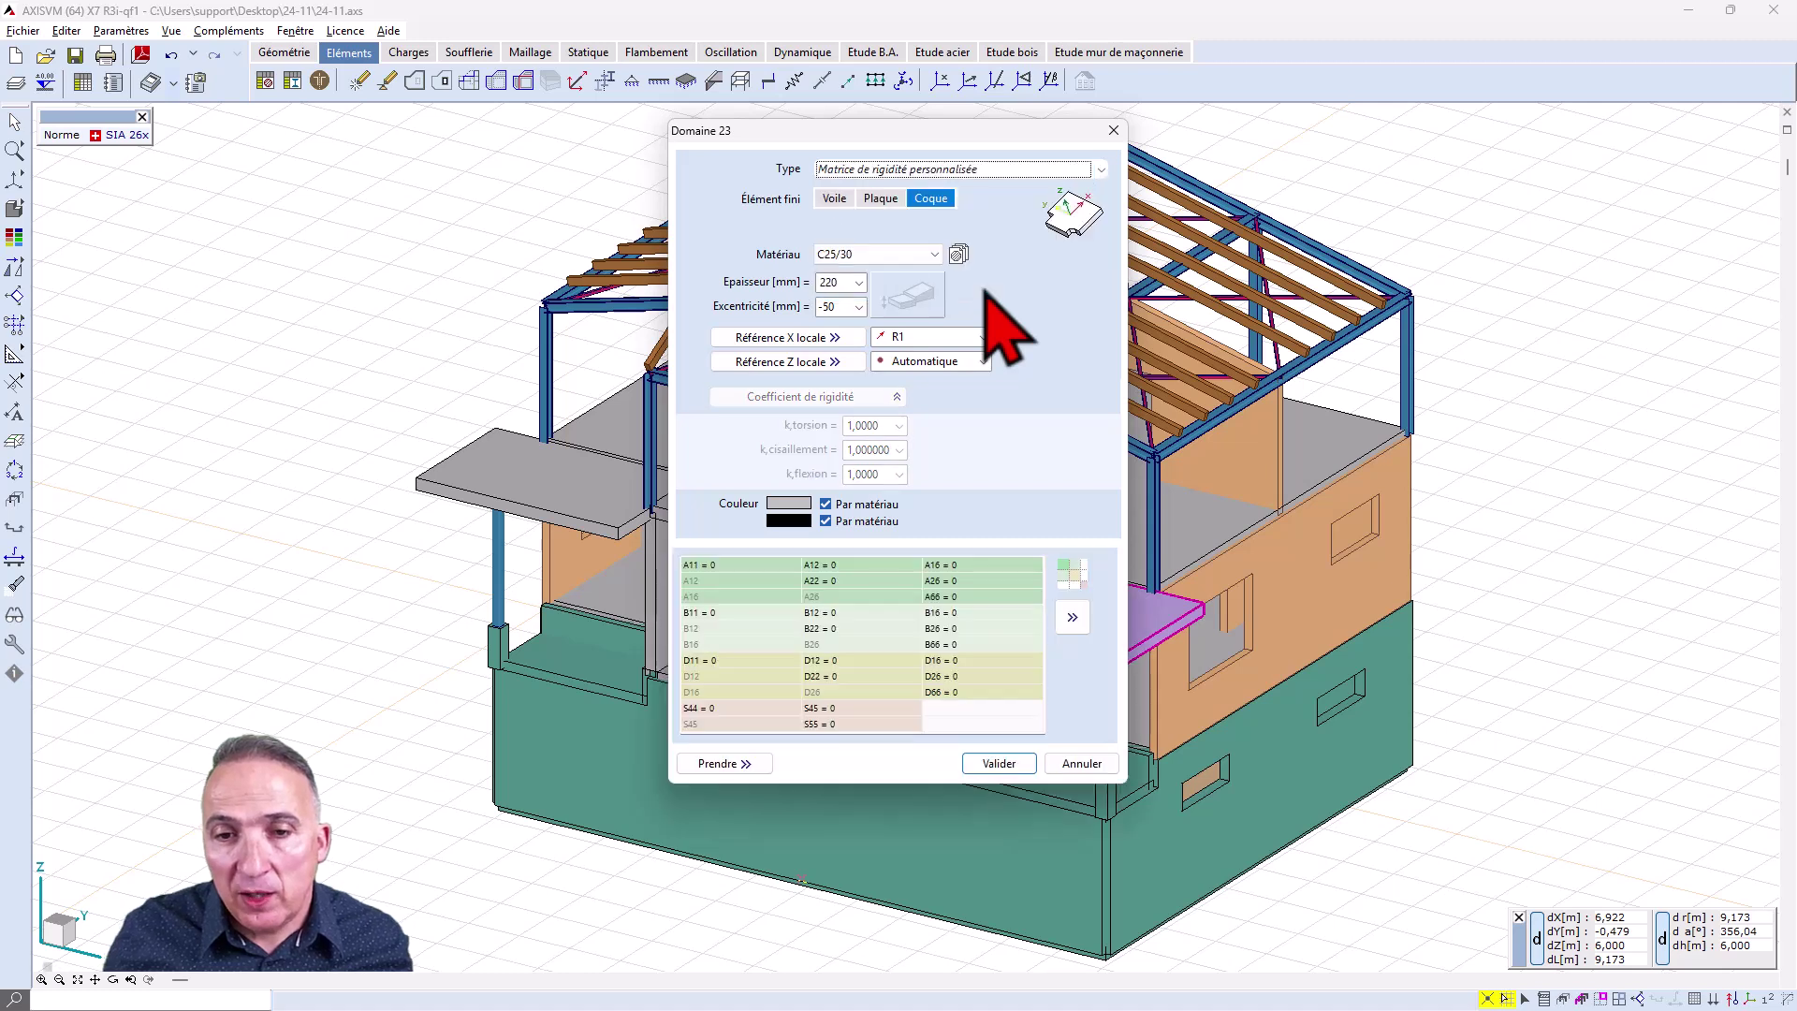
click(1073, 619)
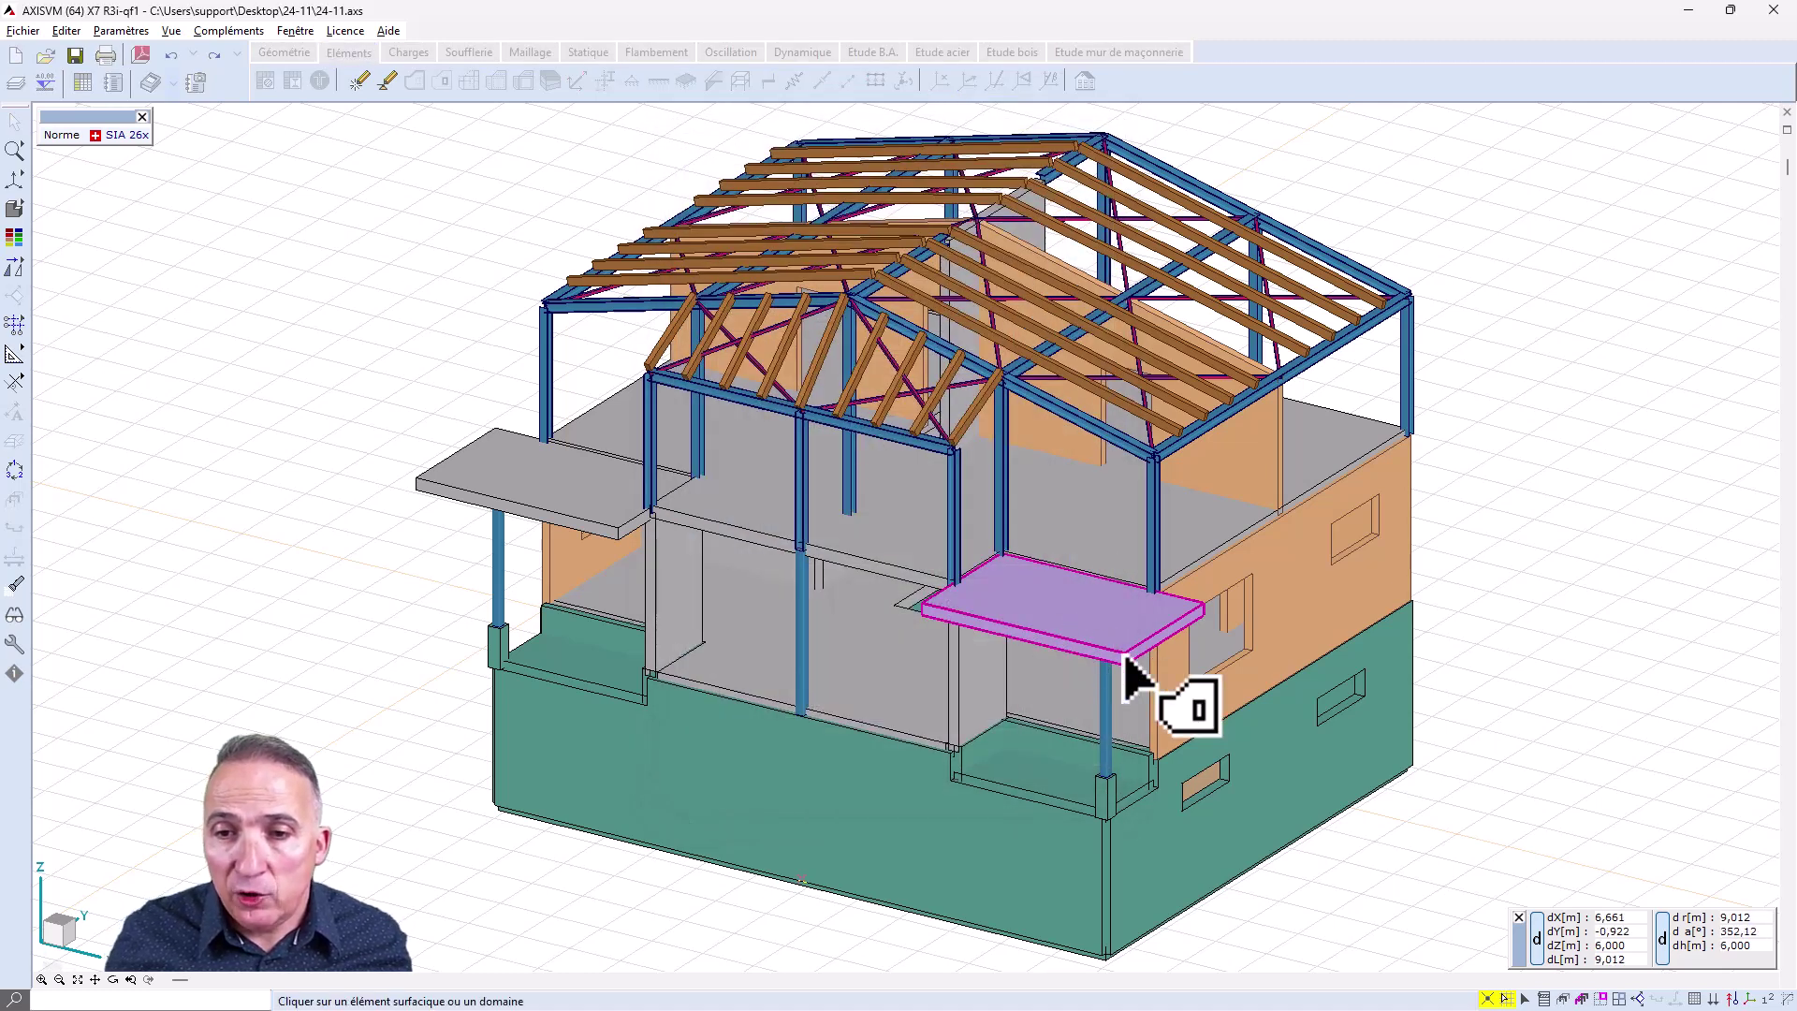
click(1132, 660)
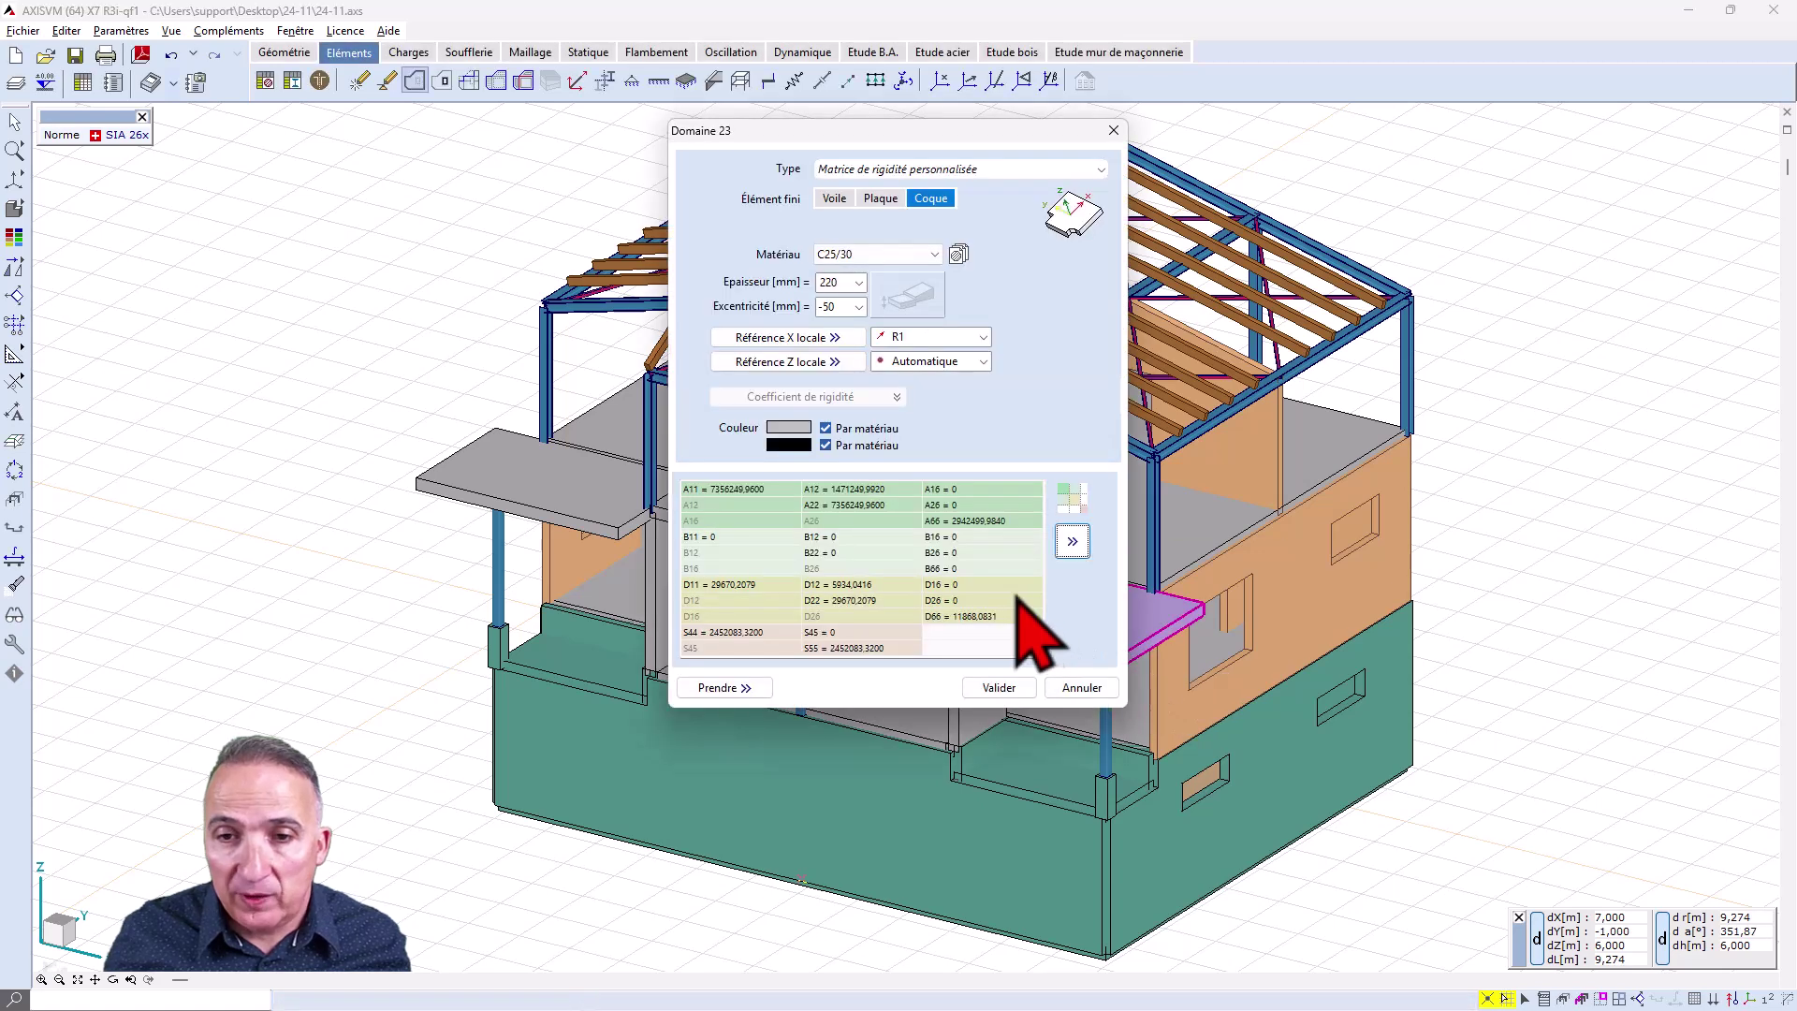
Step: Examine the slab's custom stiffness matrix coefficients in detail and close the domain properties without applying them
click(1073, 541)
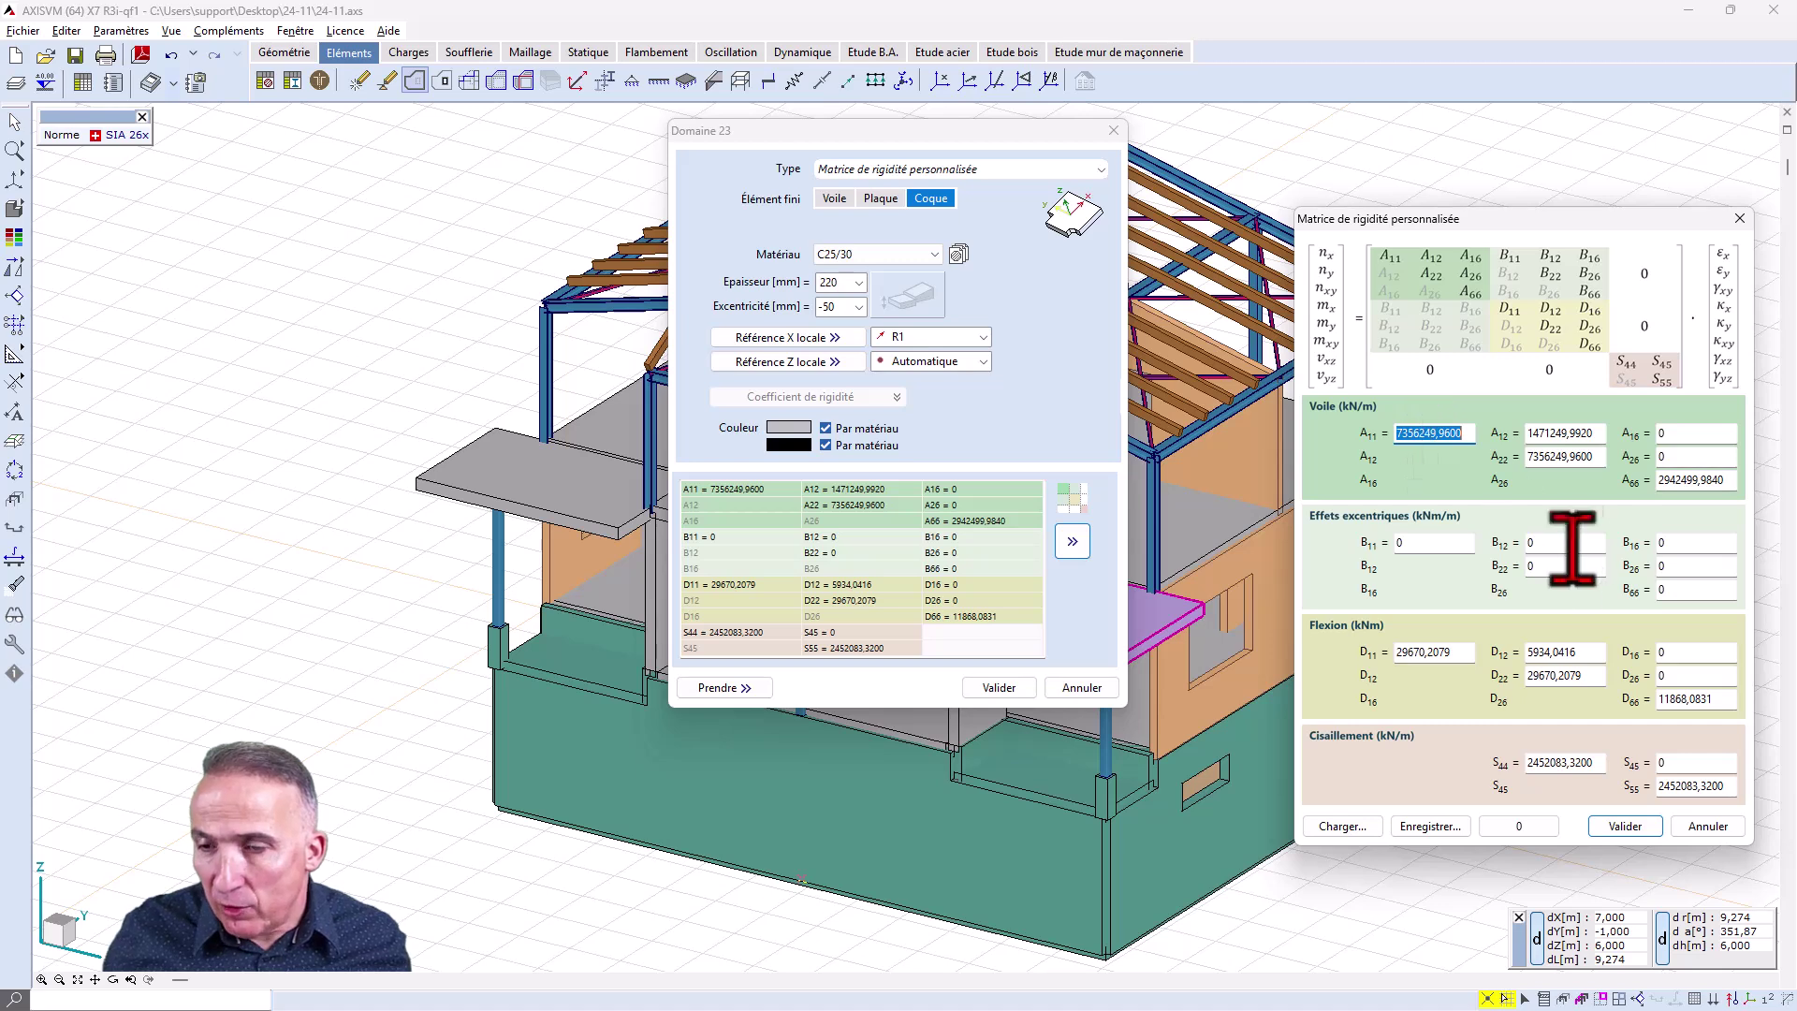
click(1626, 828)
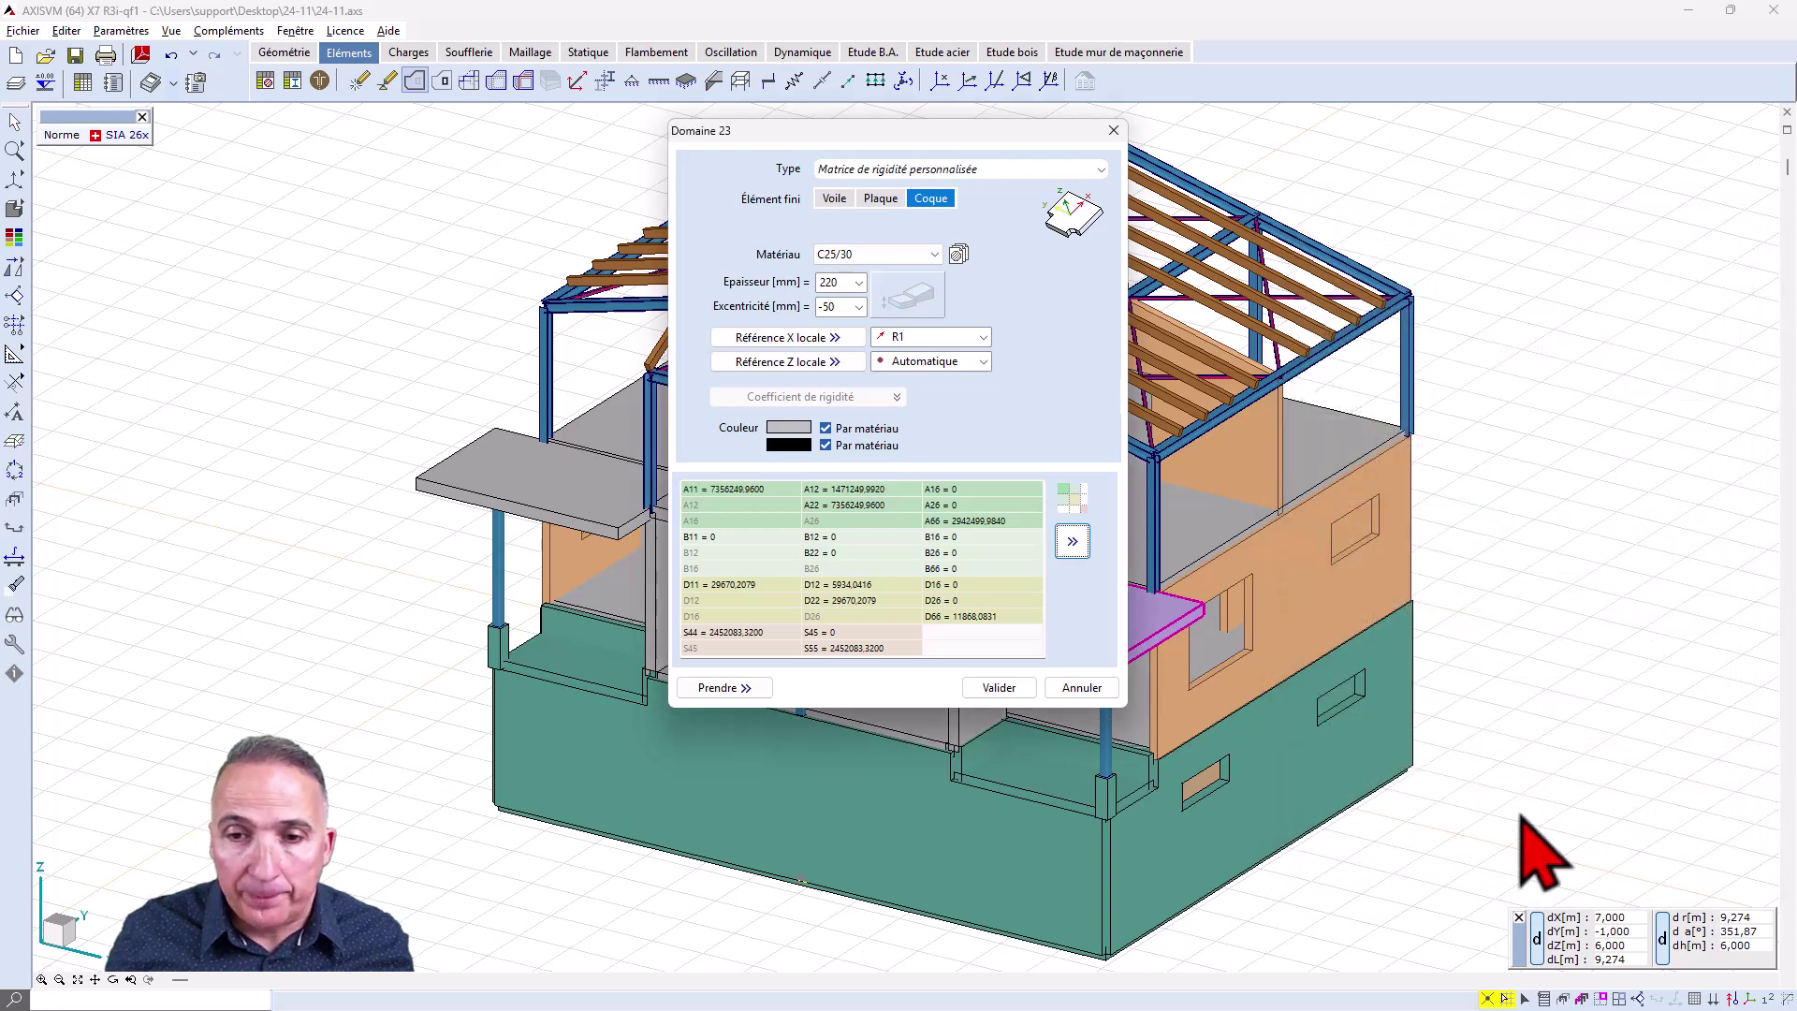
click(1110, 692)
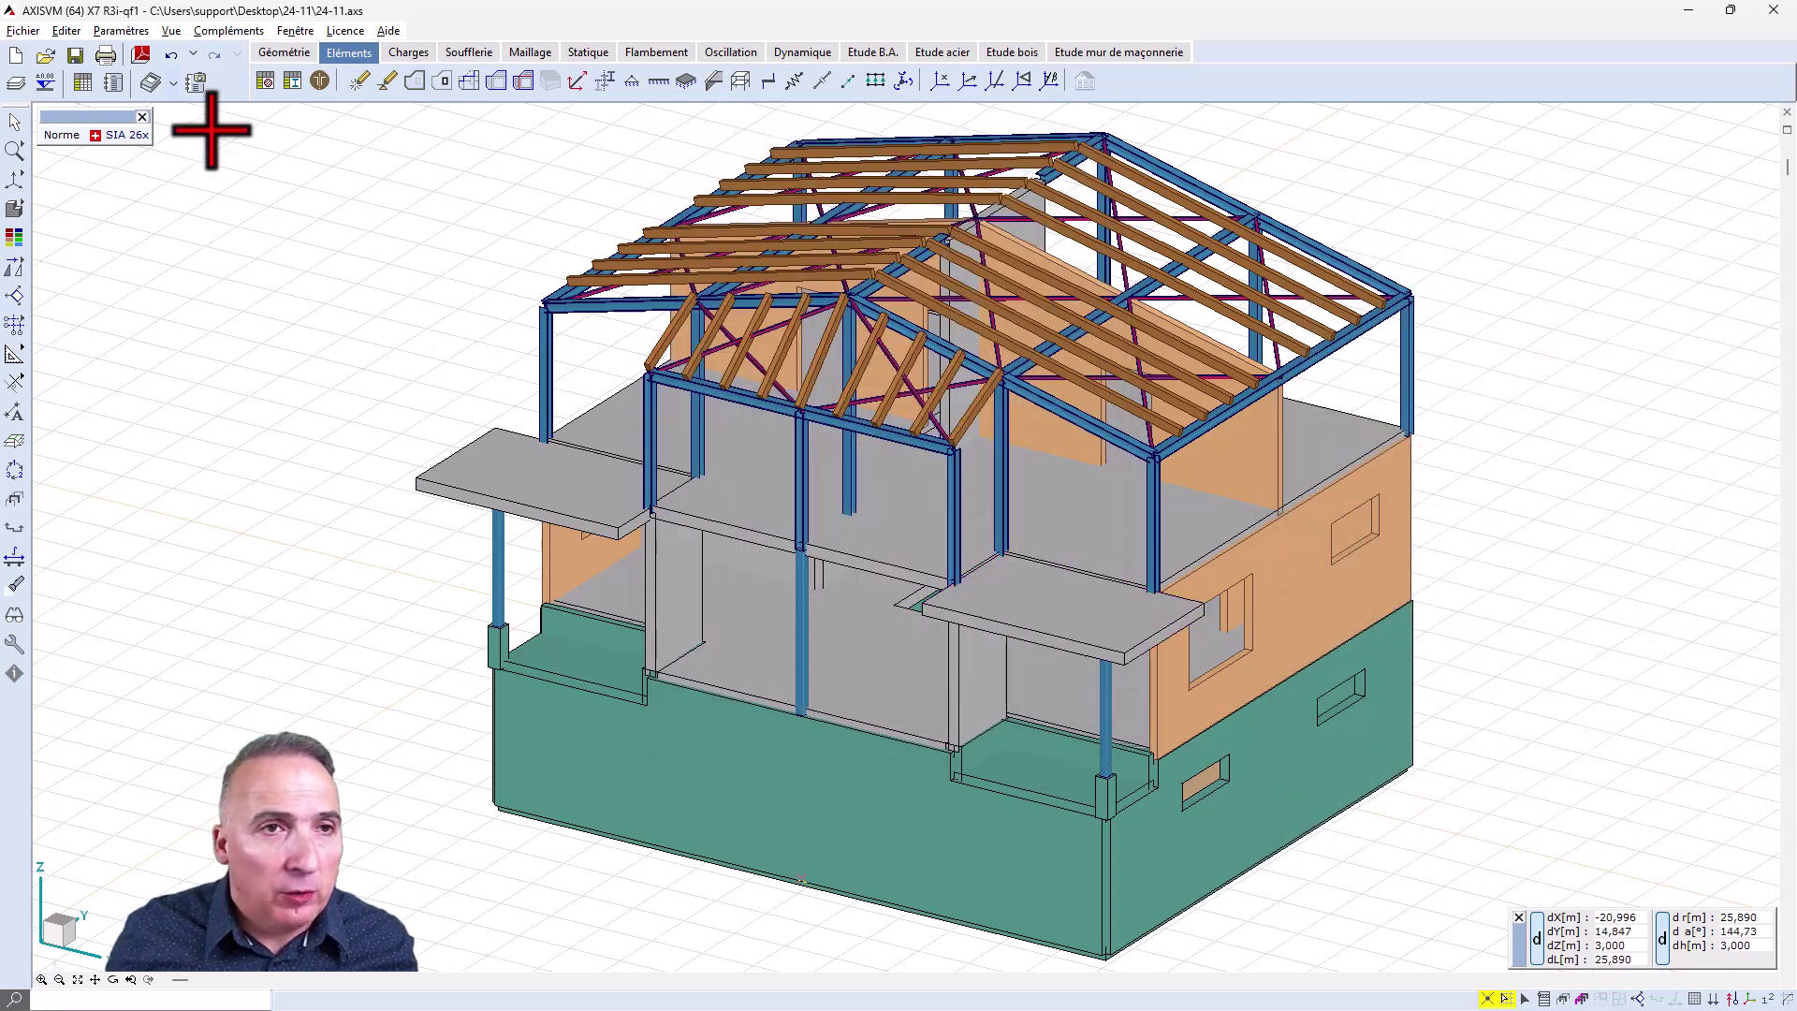
Step: Review the stiffness reduction factors for response-spectrum analysis of the entire project and close them without changes
click(131, 33)
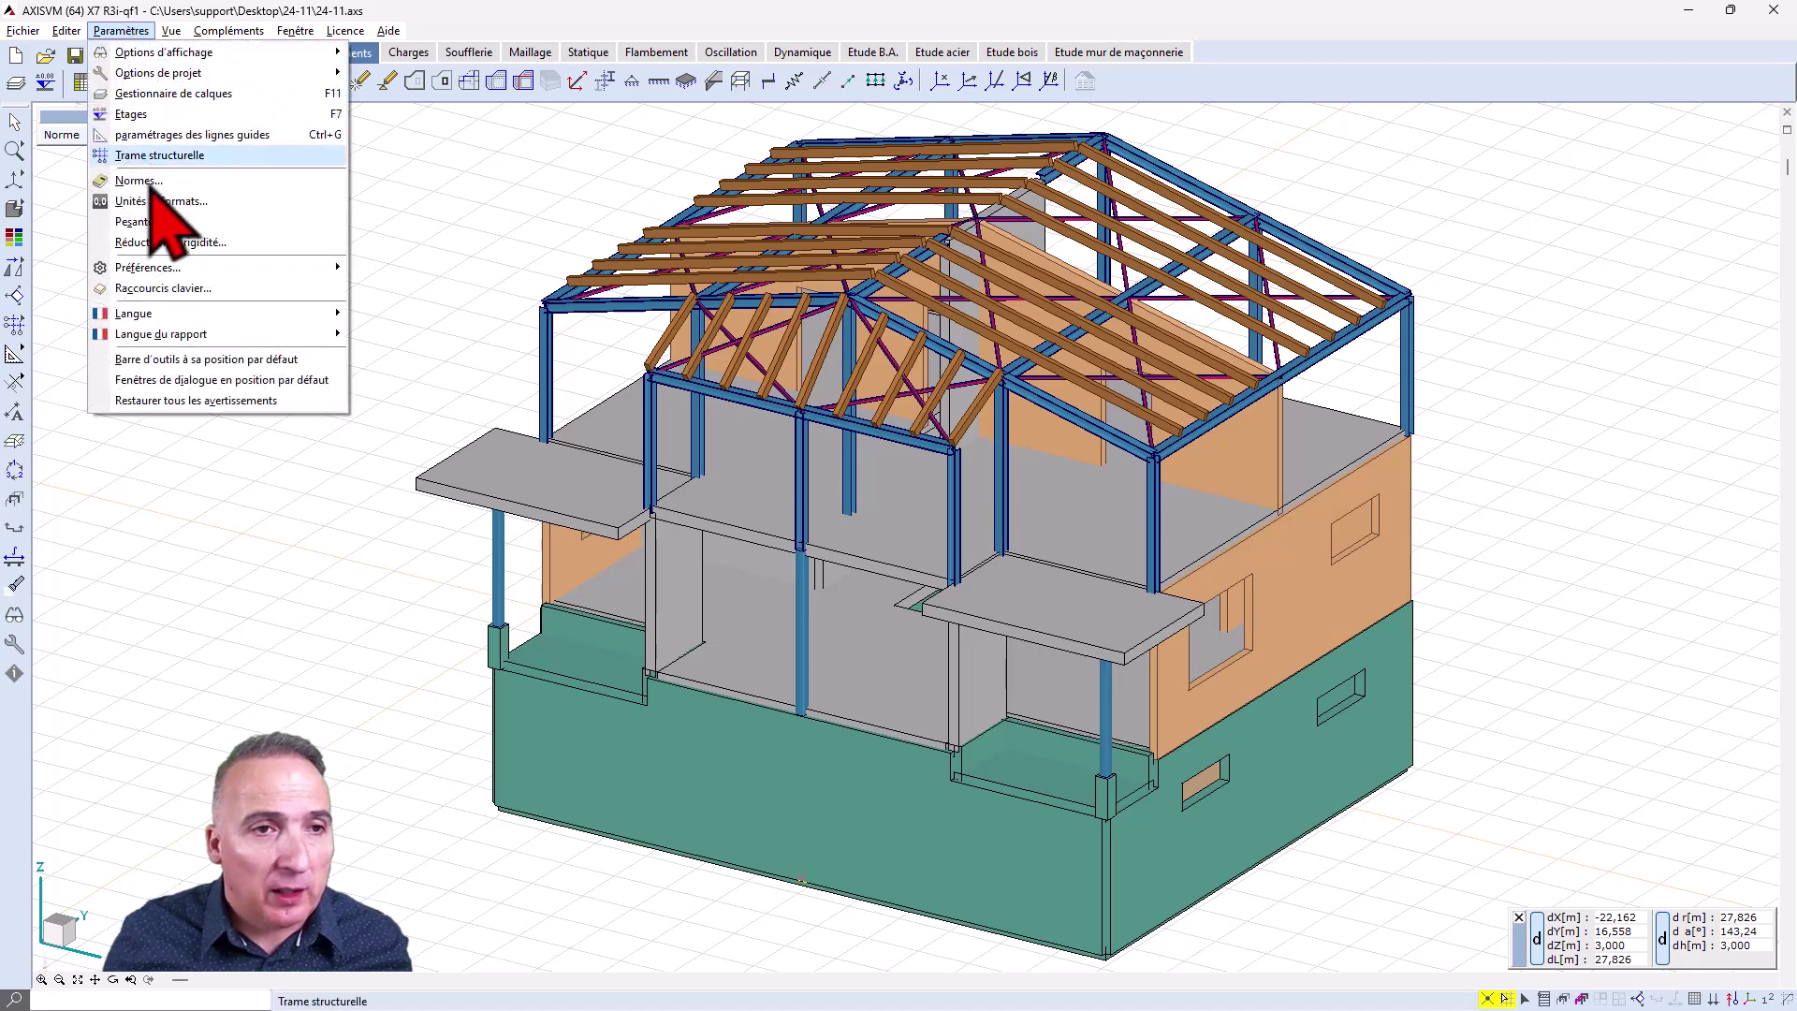
click(164, 242)
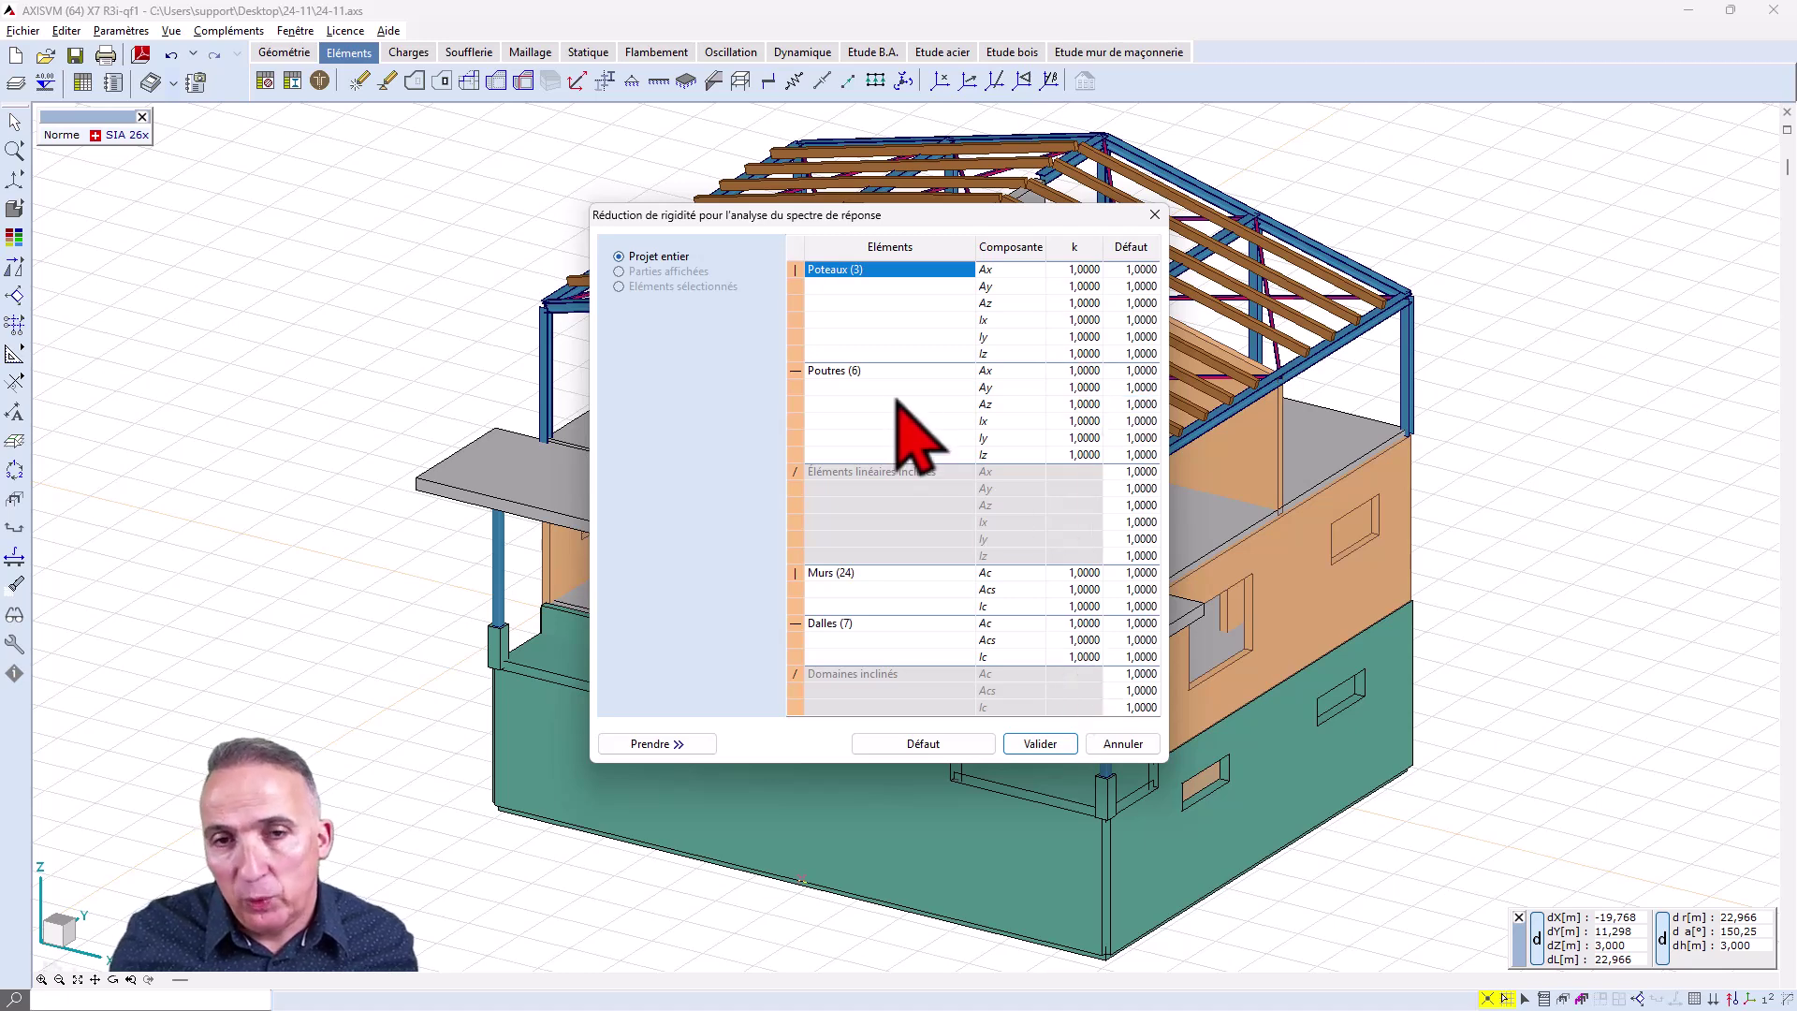
click(1123, 744)
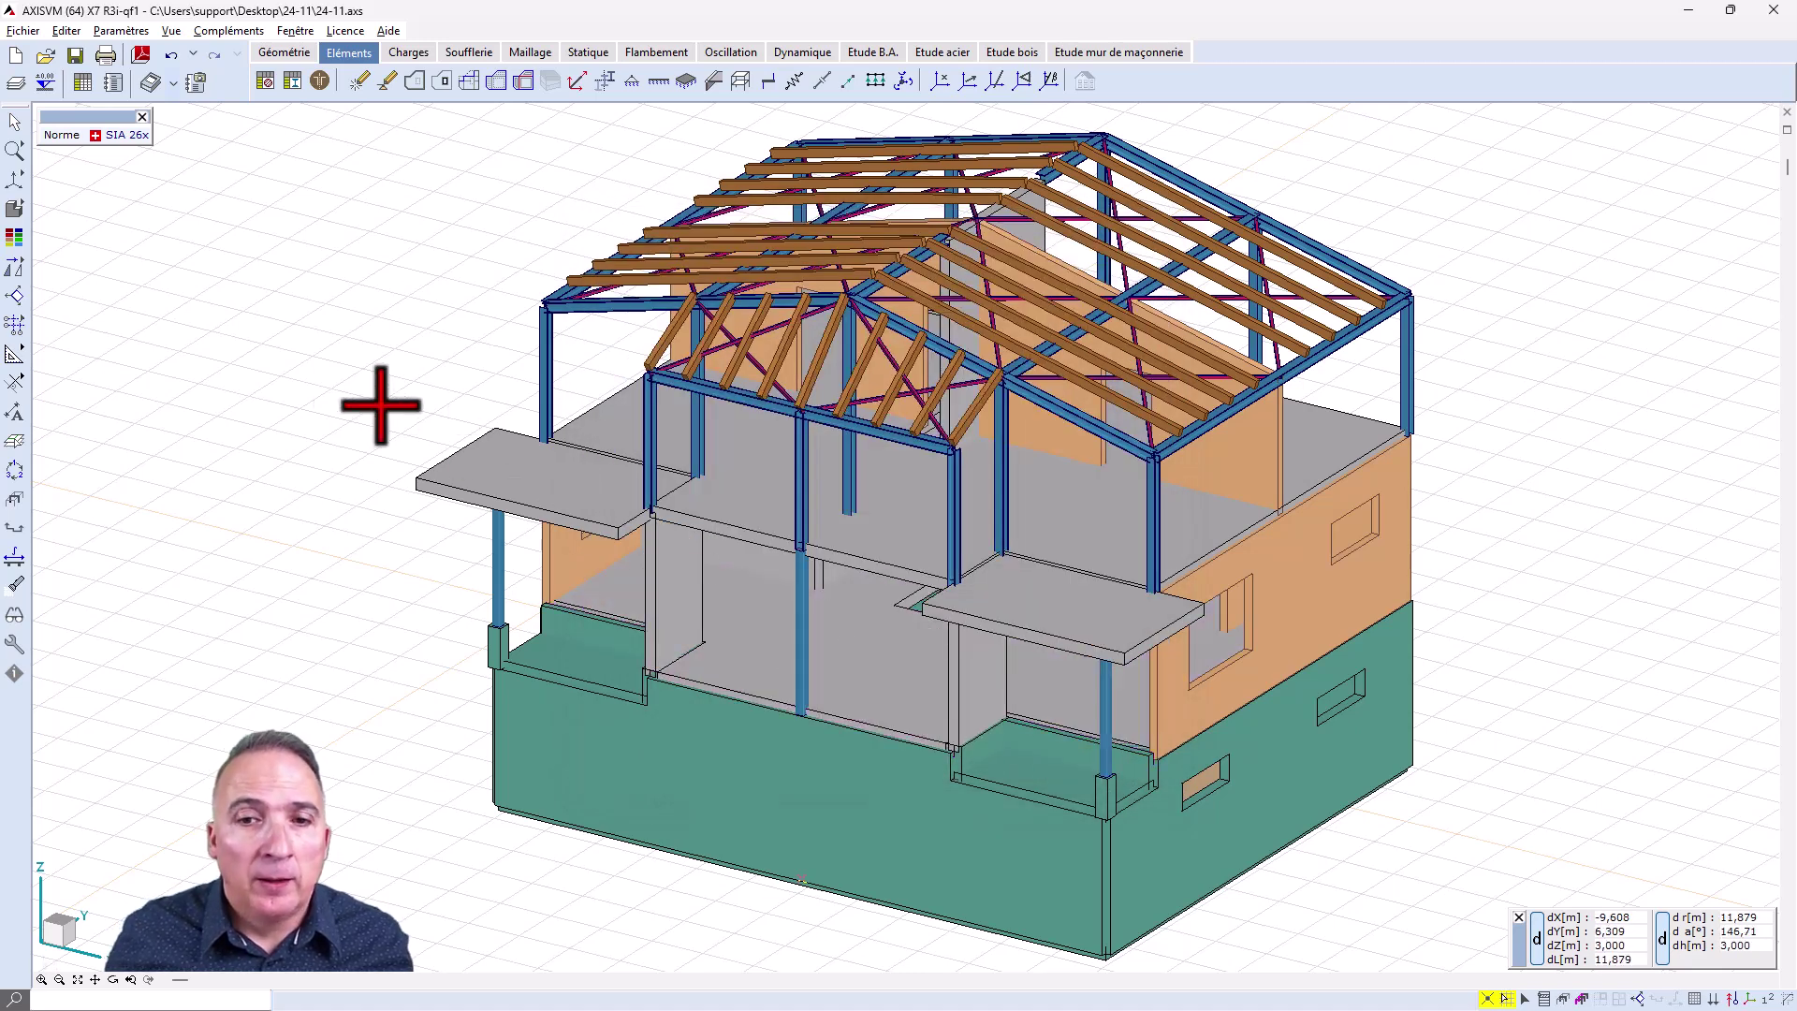
Step: Review the partial factors and combination settings of the load groups WOHNFLÄCHE, GARAGE, DACH, SCHNEE and WIND
click(419, 57)
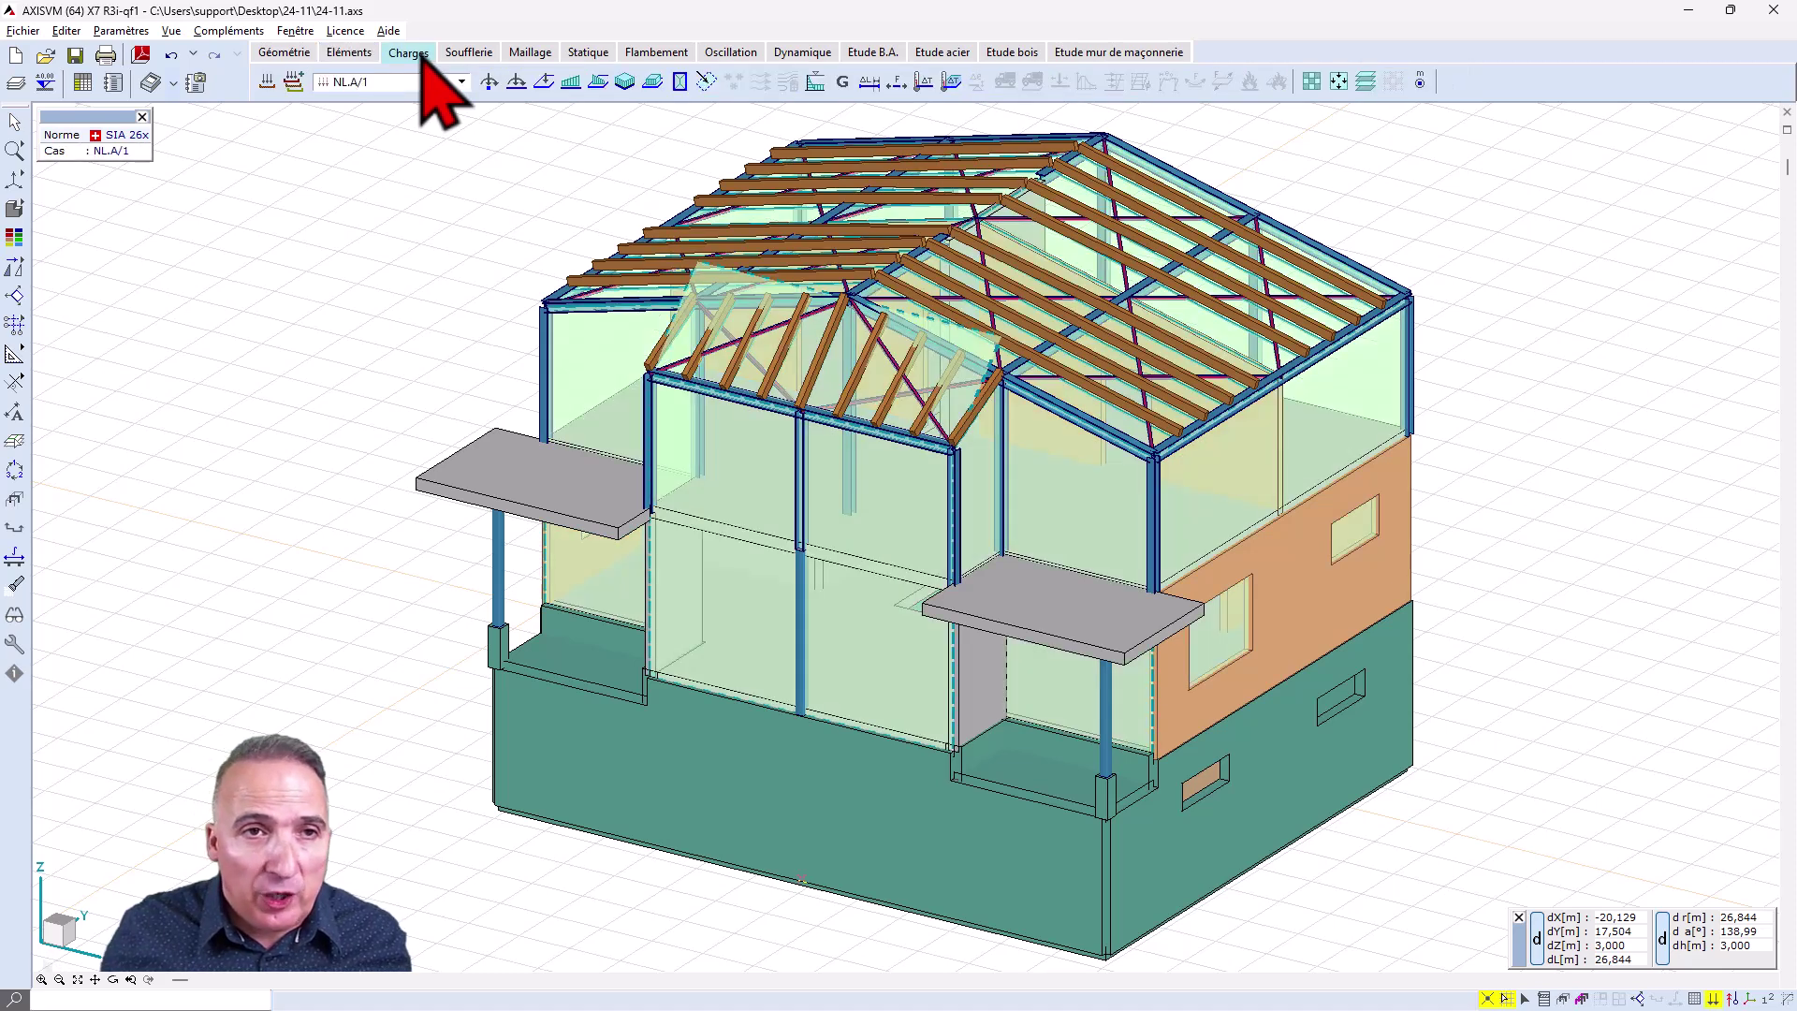
click(268, 83)
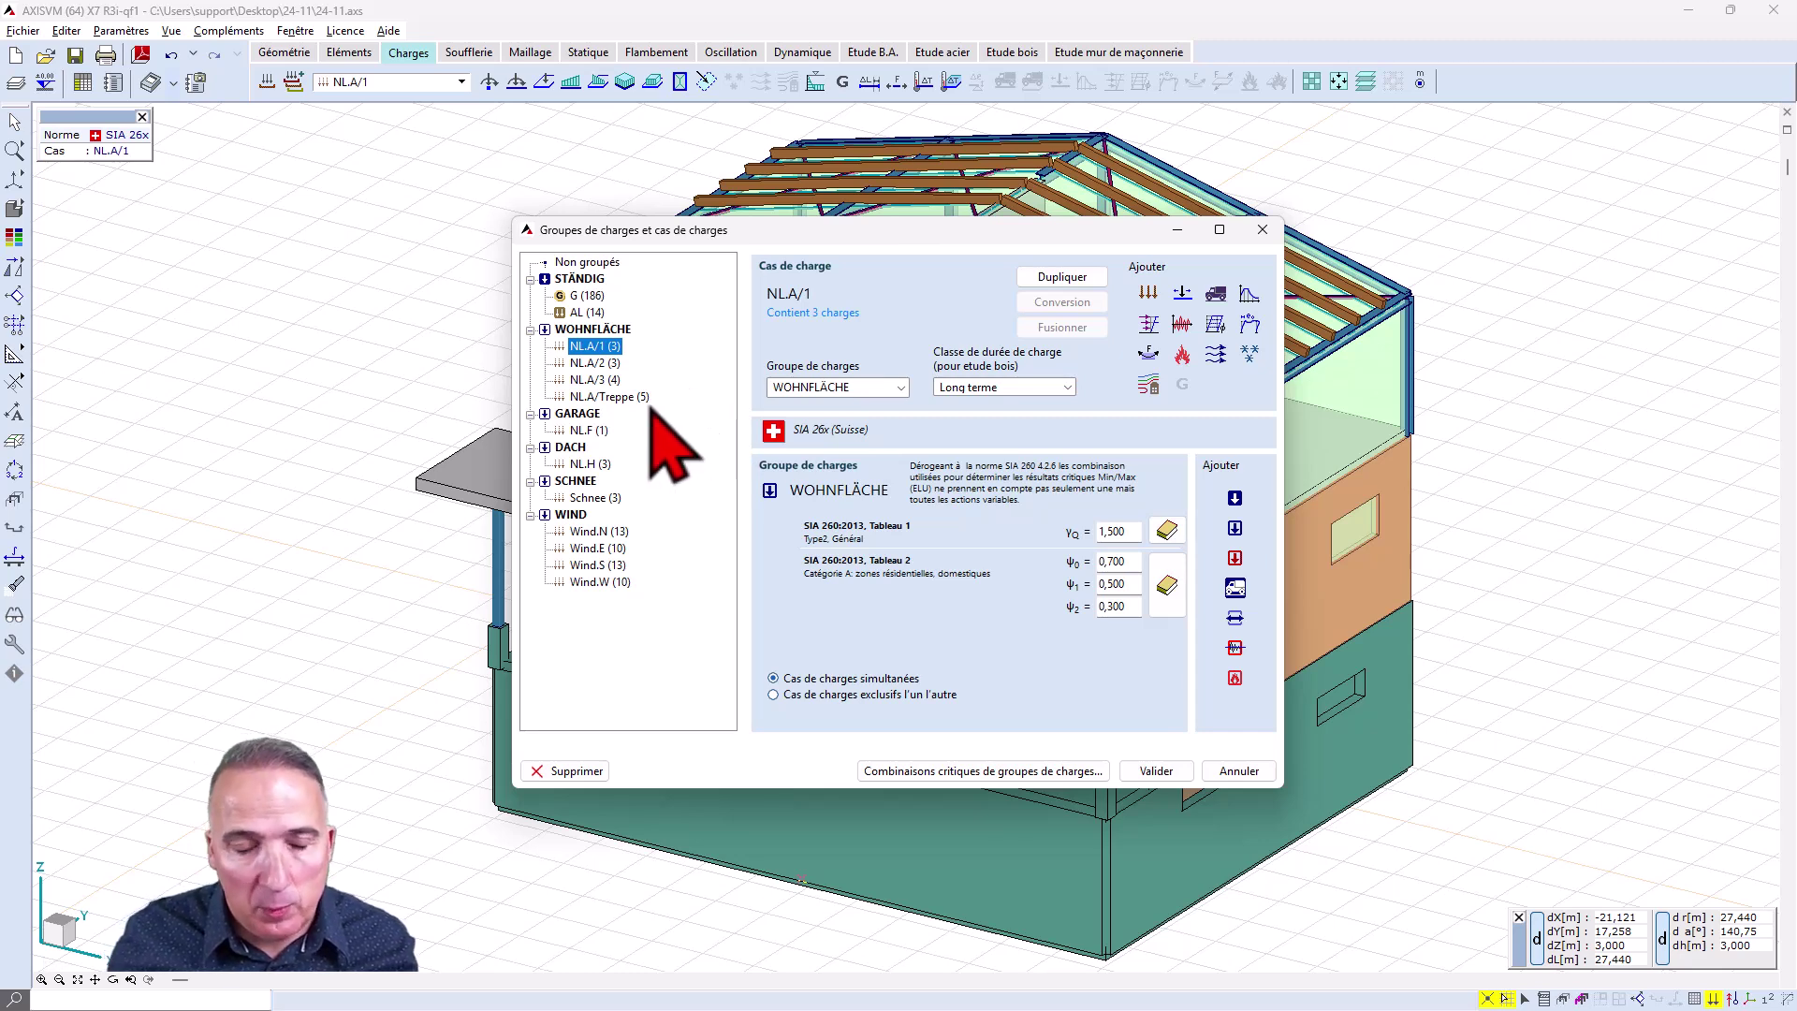
click(600, 331)
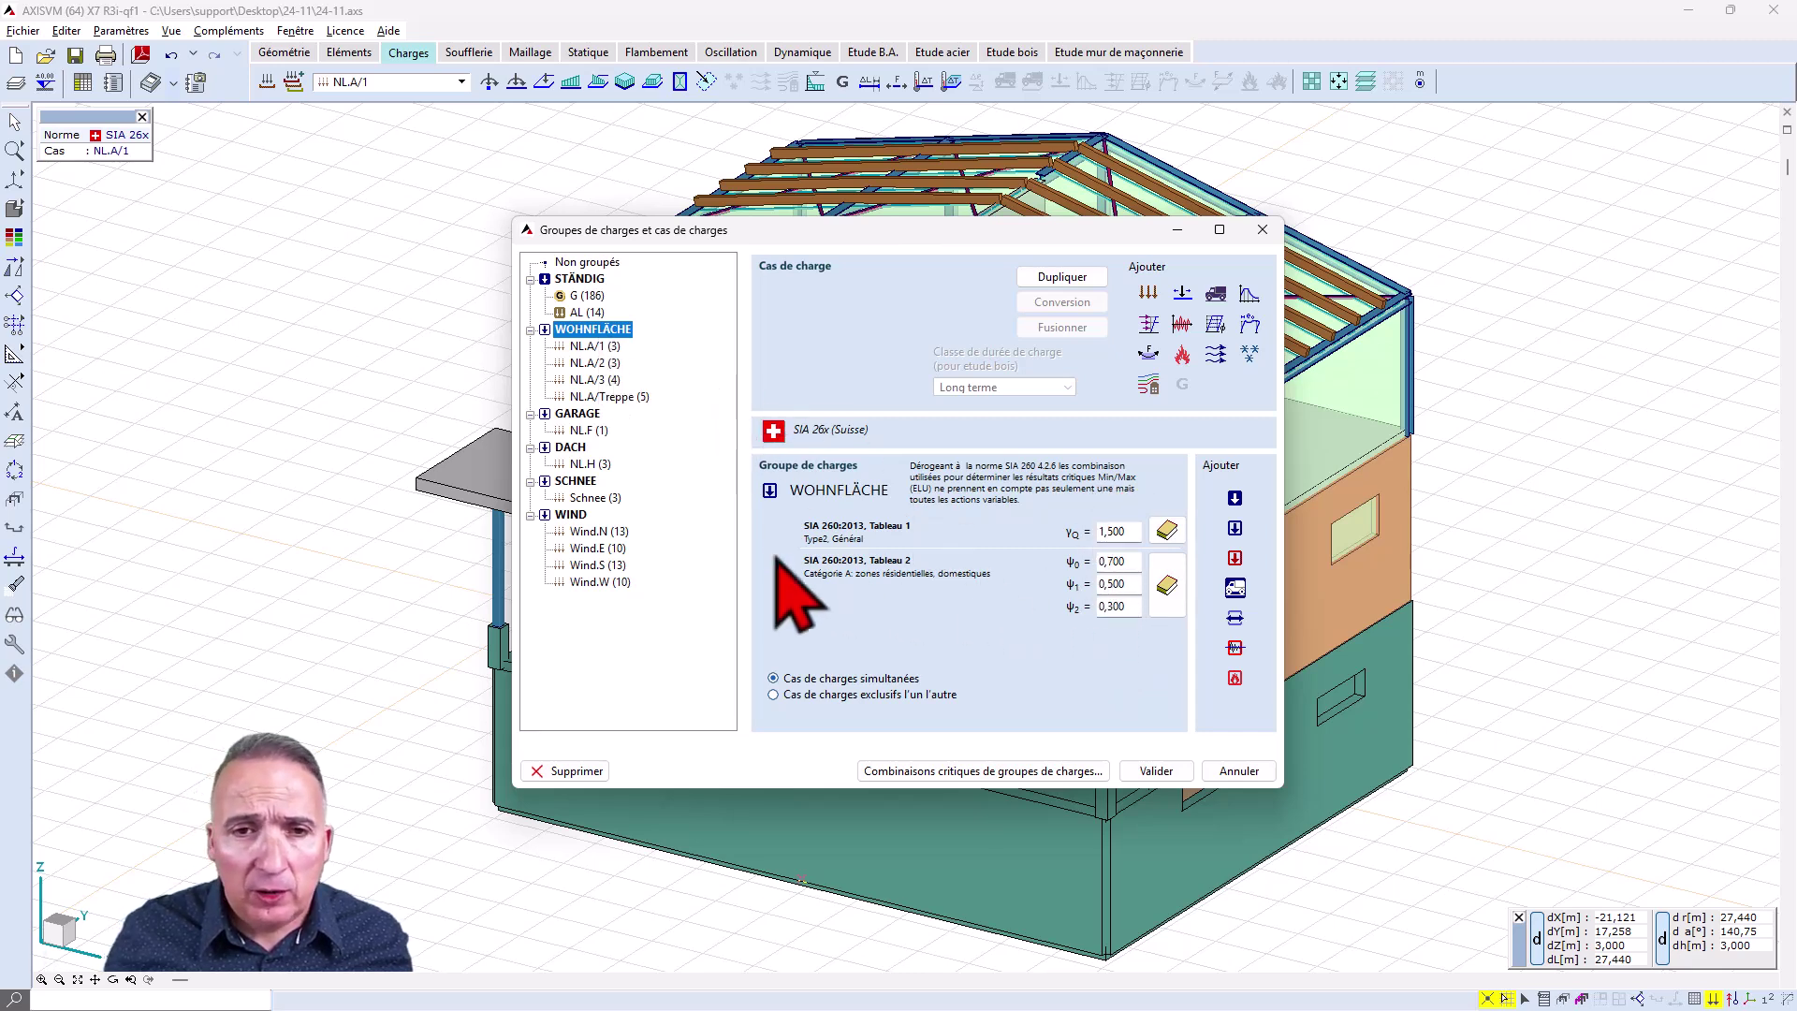
click(590, 415)
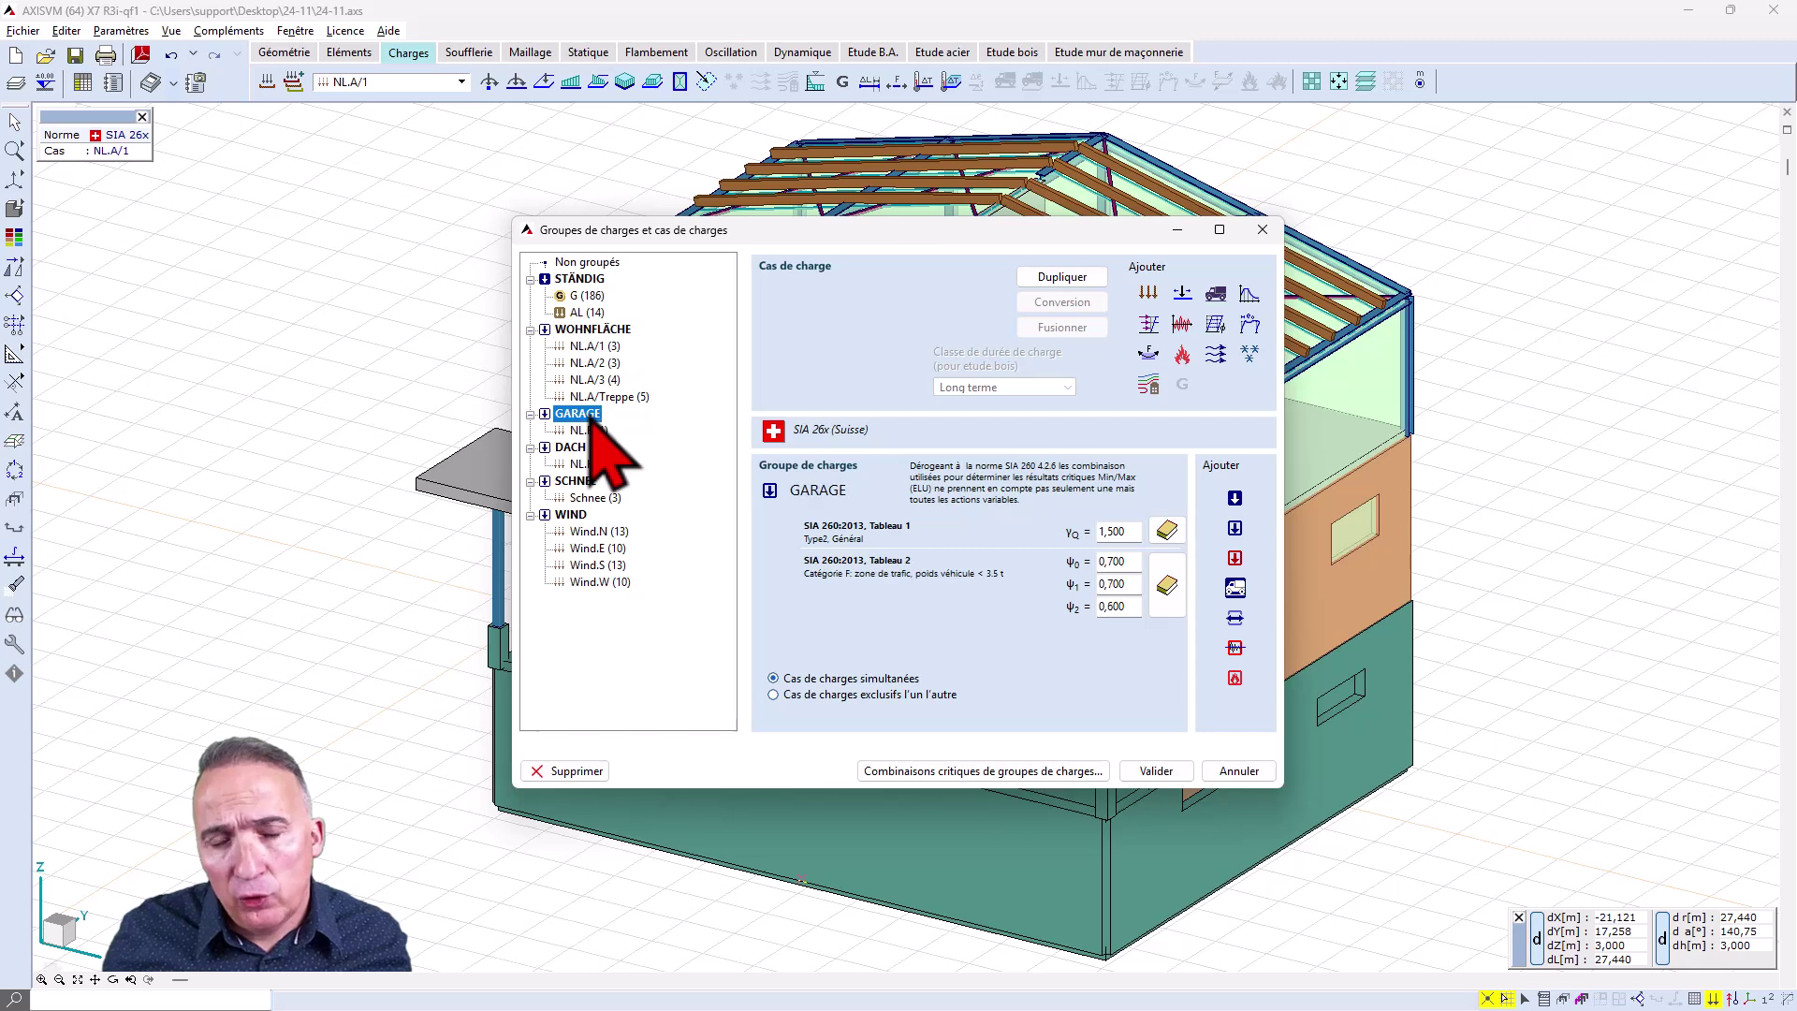
click(573, 449)
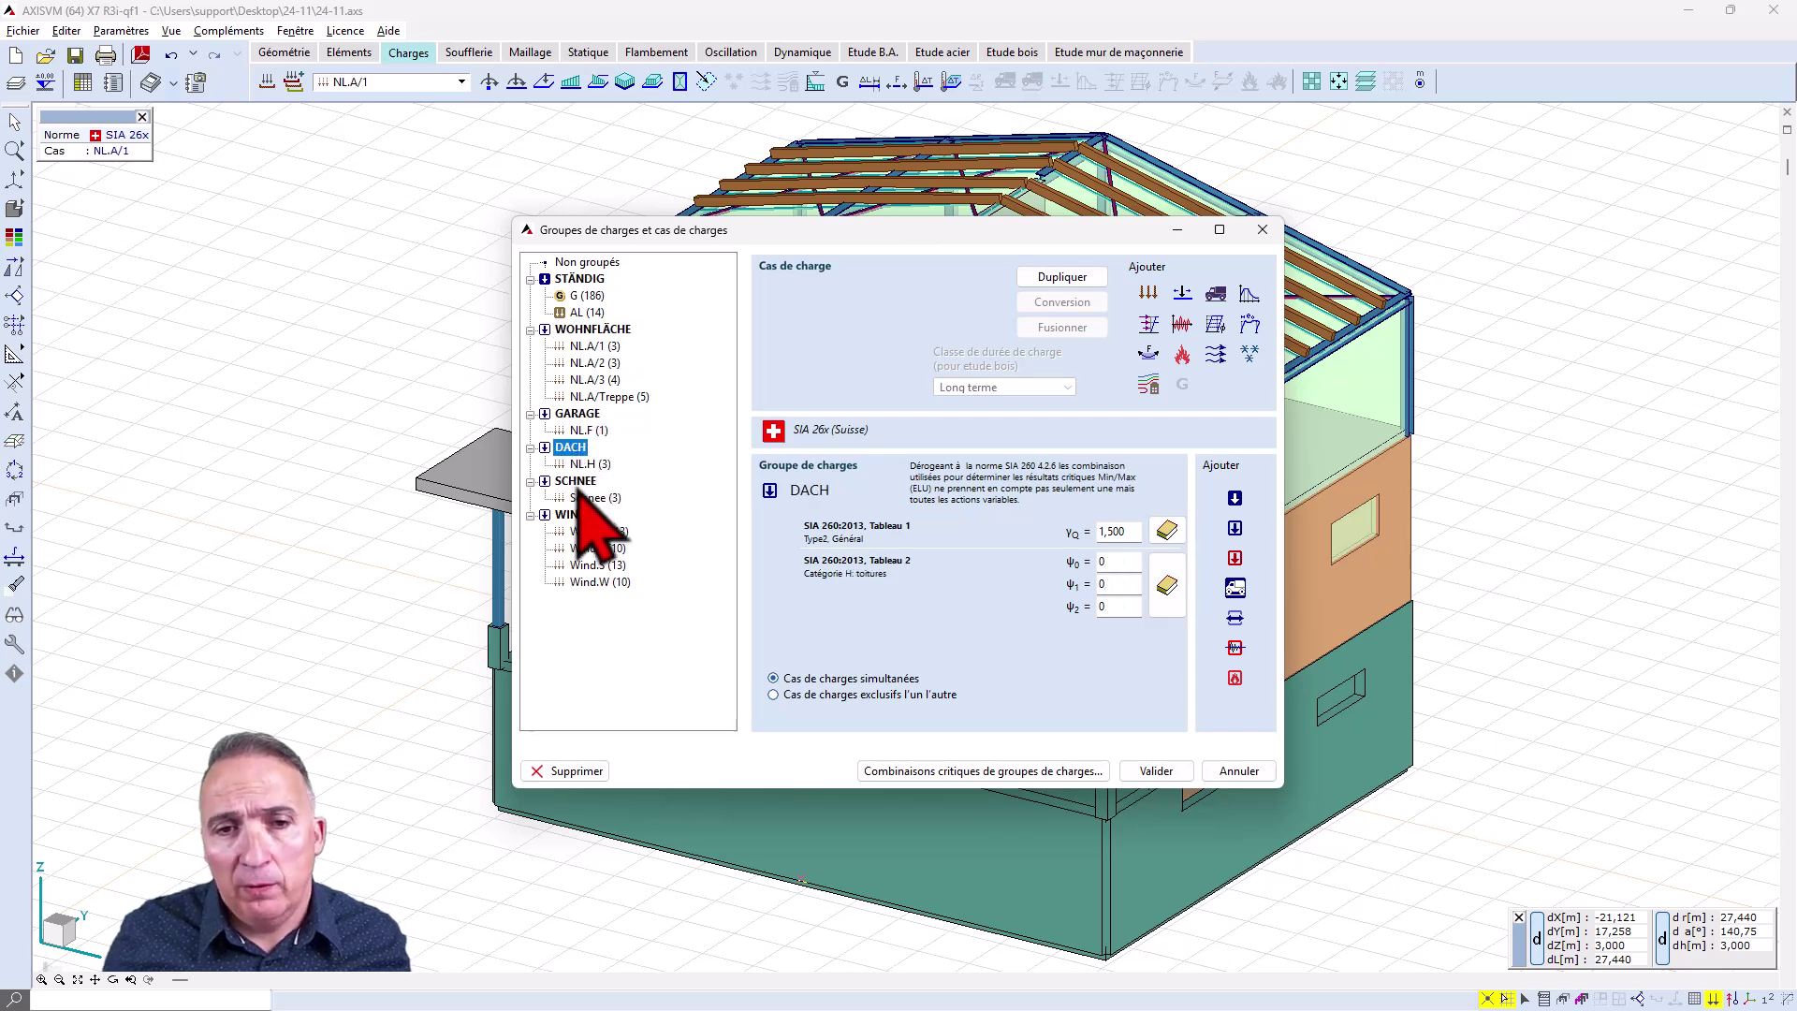
click(577, 481)
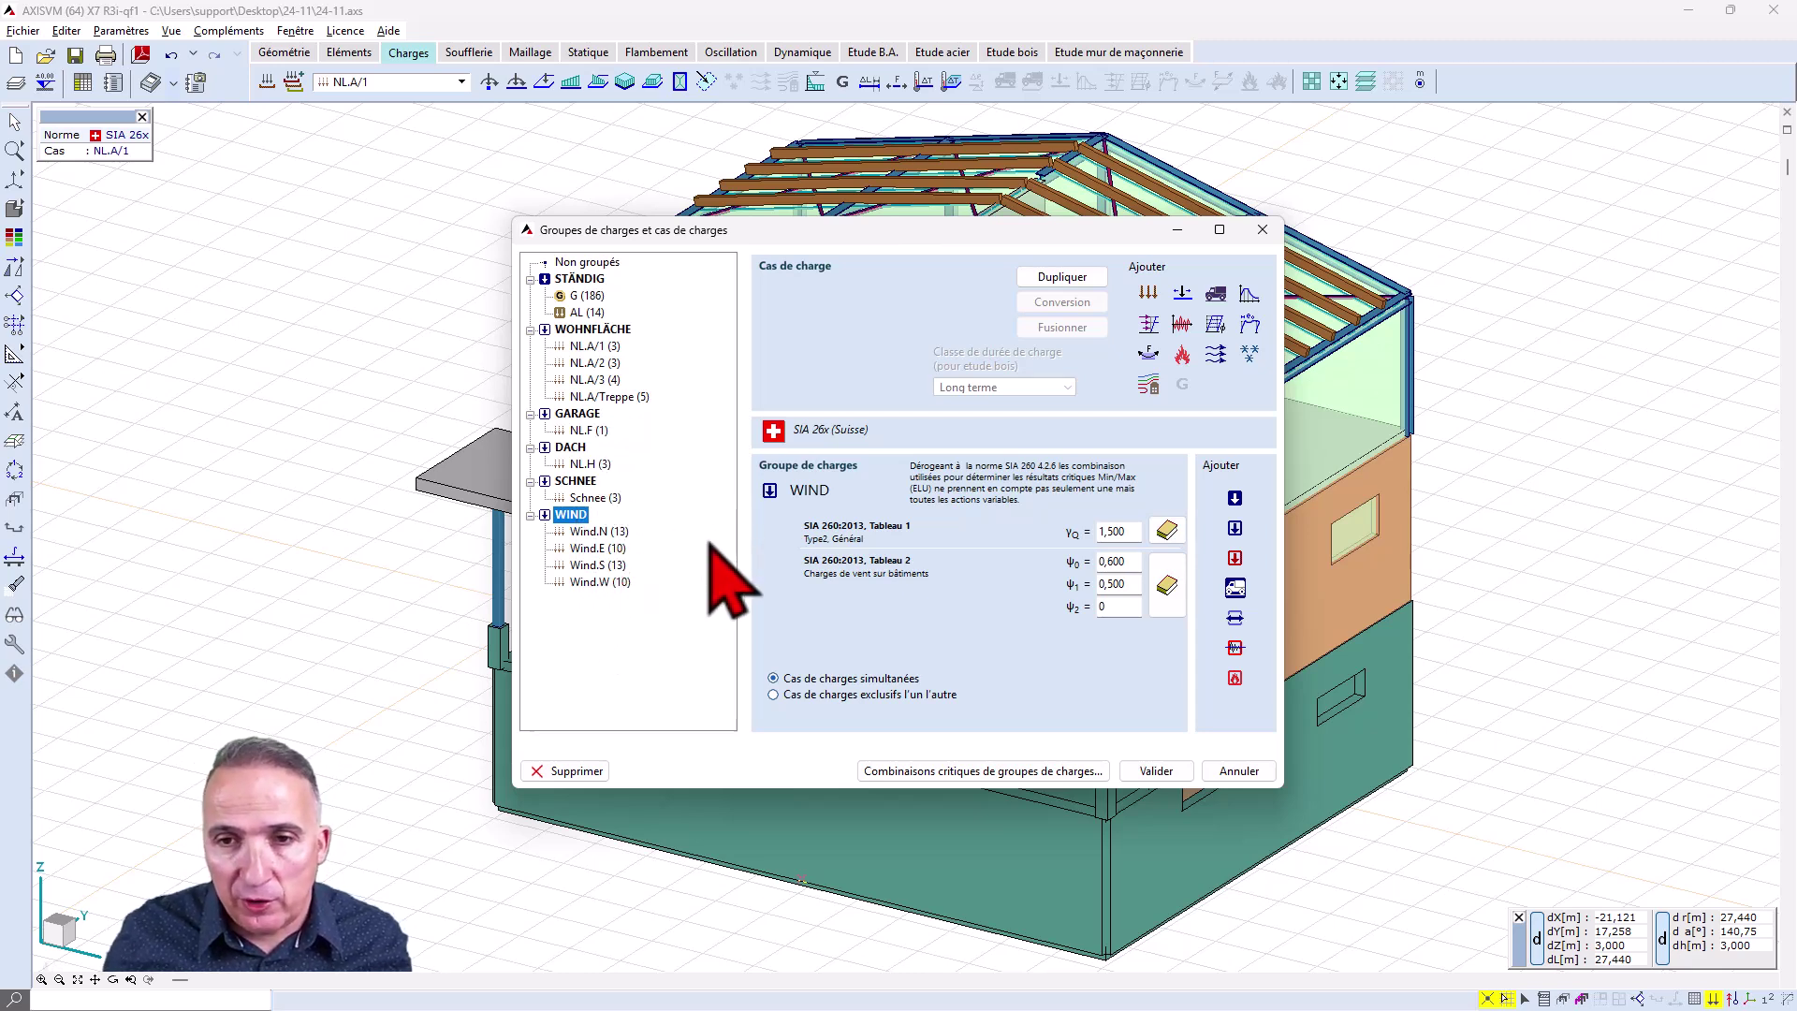
Step: Add a second row to the critical load group combinations and set WOHNFLÄCHE and GARAGE in row 1 to Simultanée (1)
click(1027, 774)
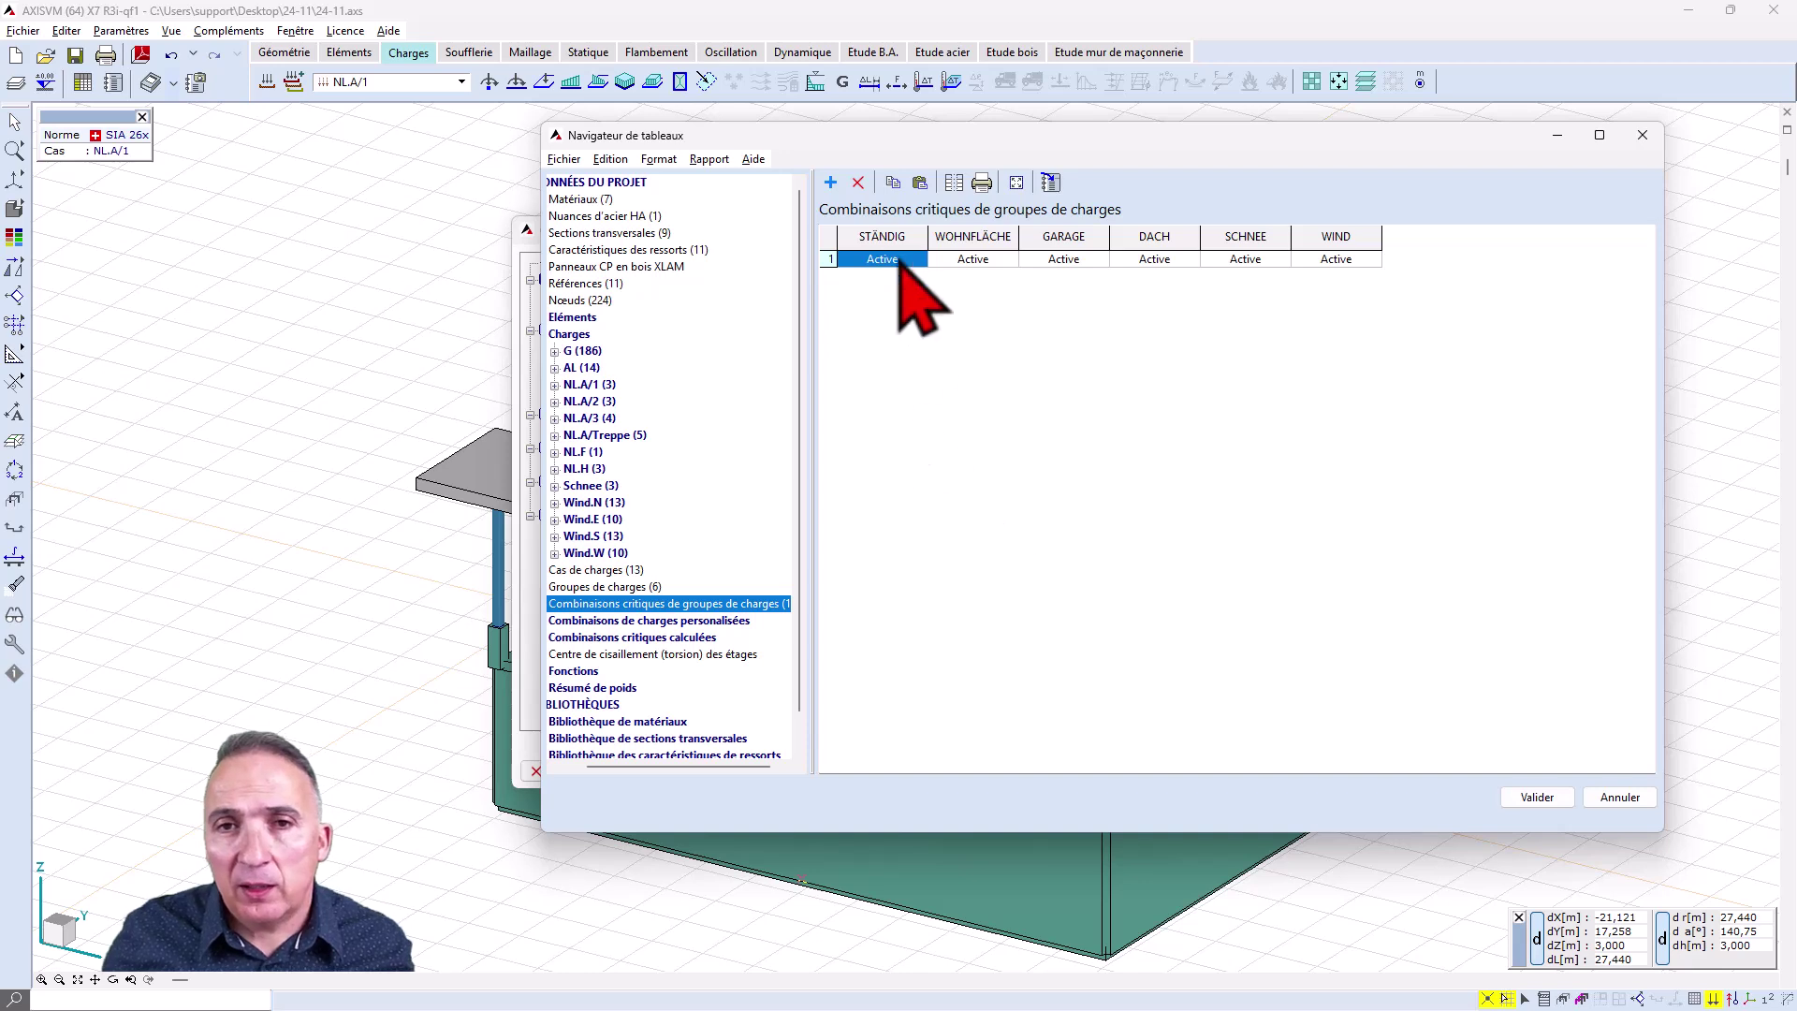
click(830, 183)
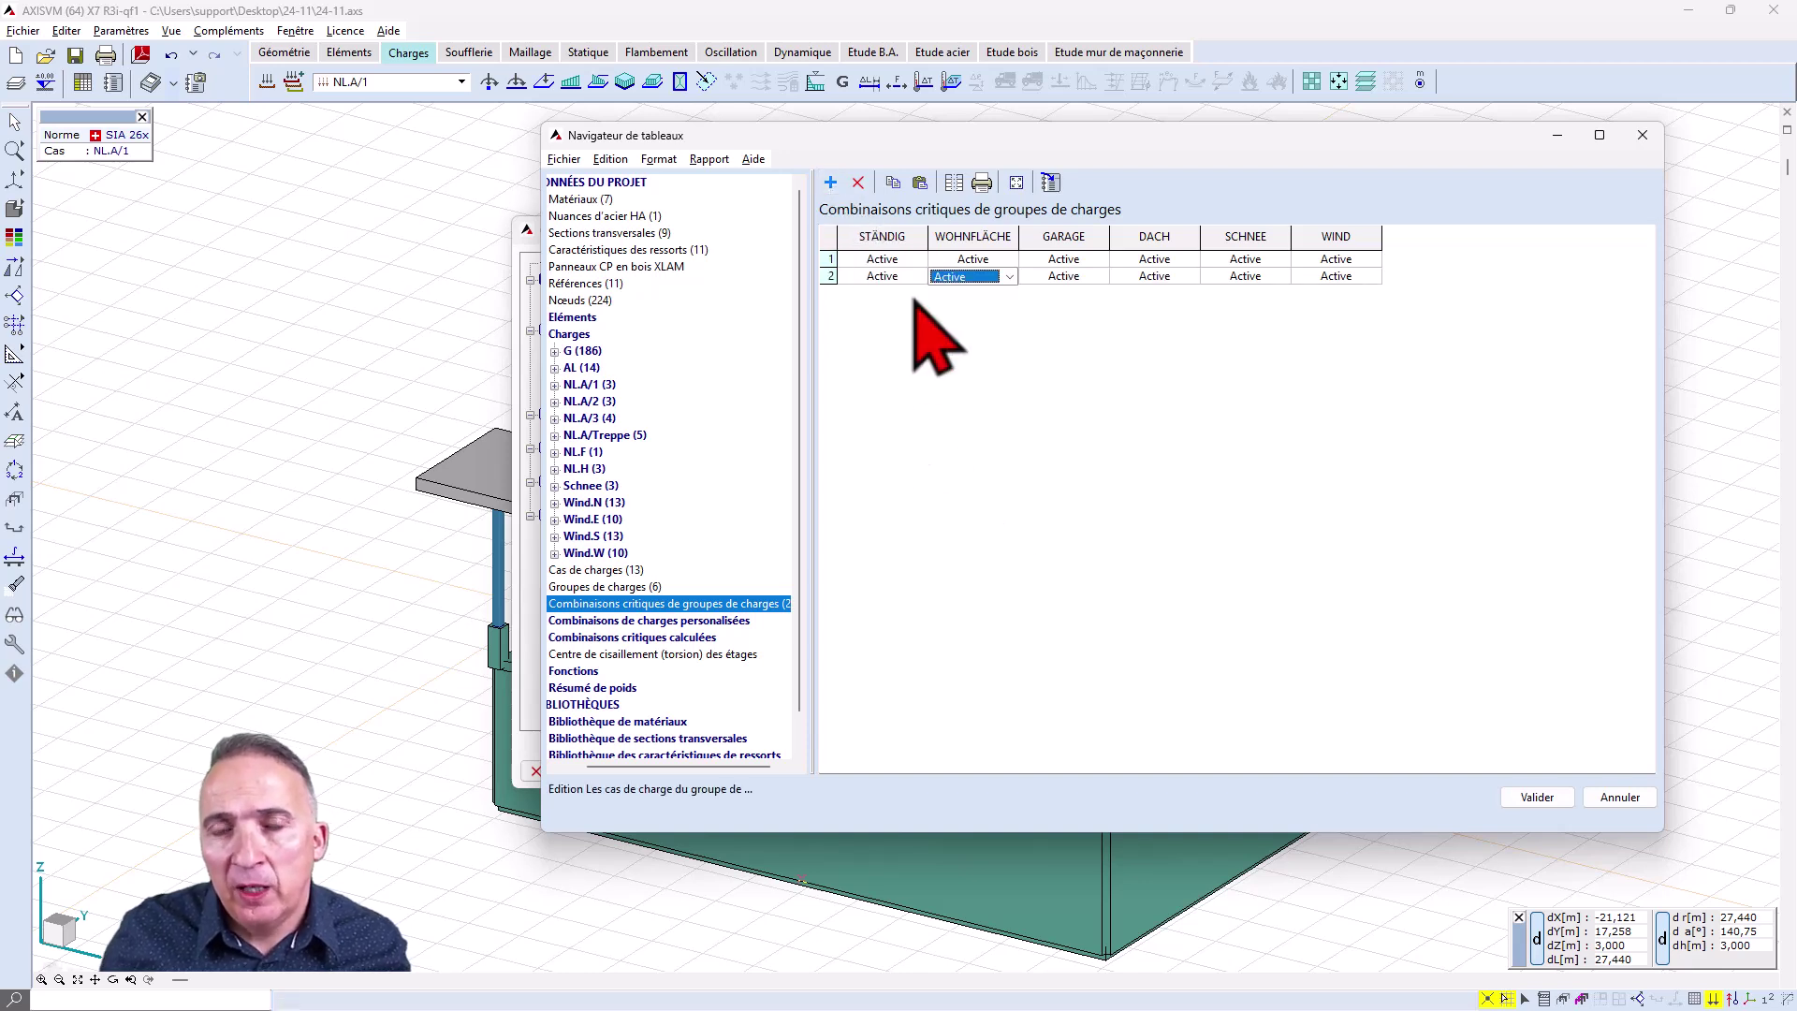
click(1011, 262)
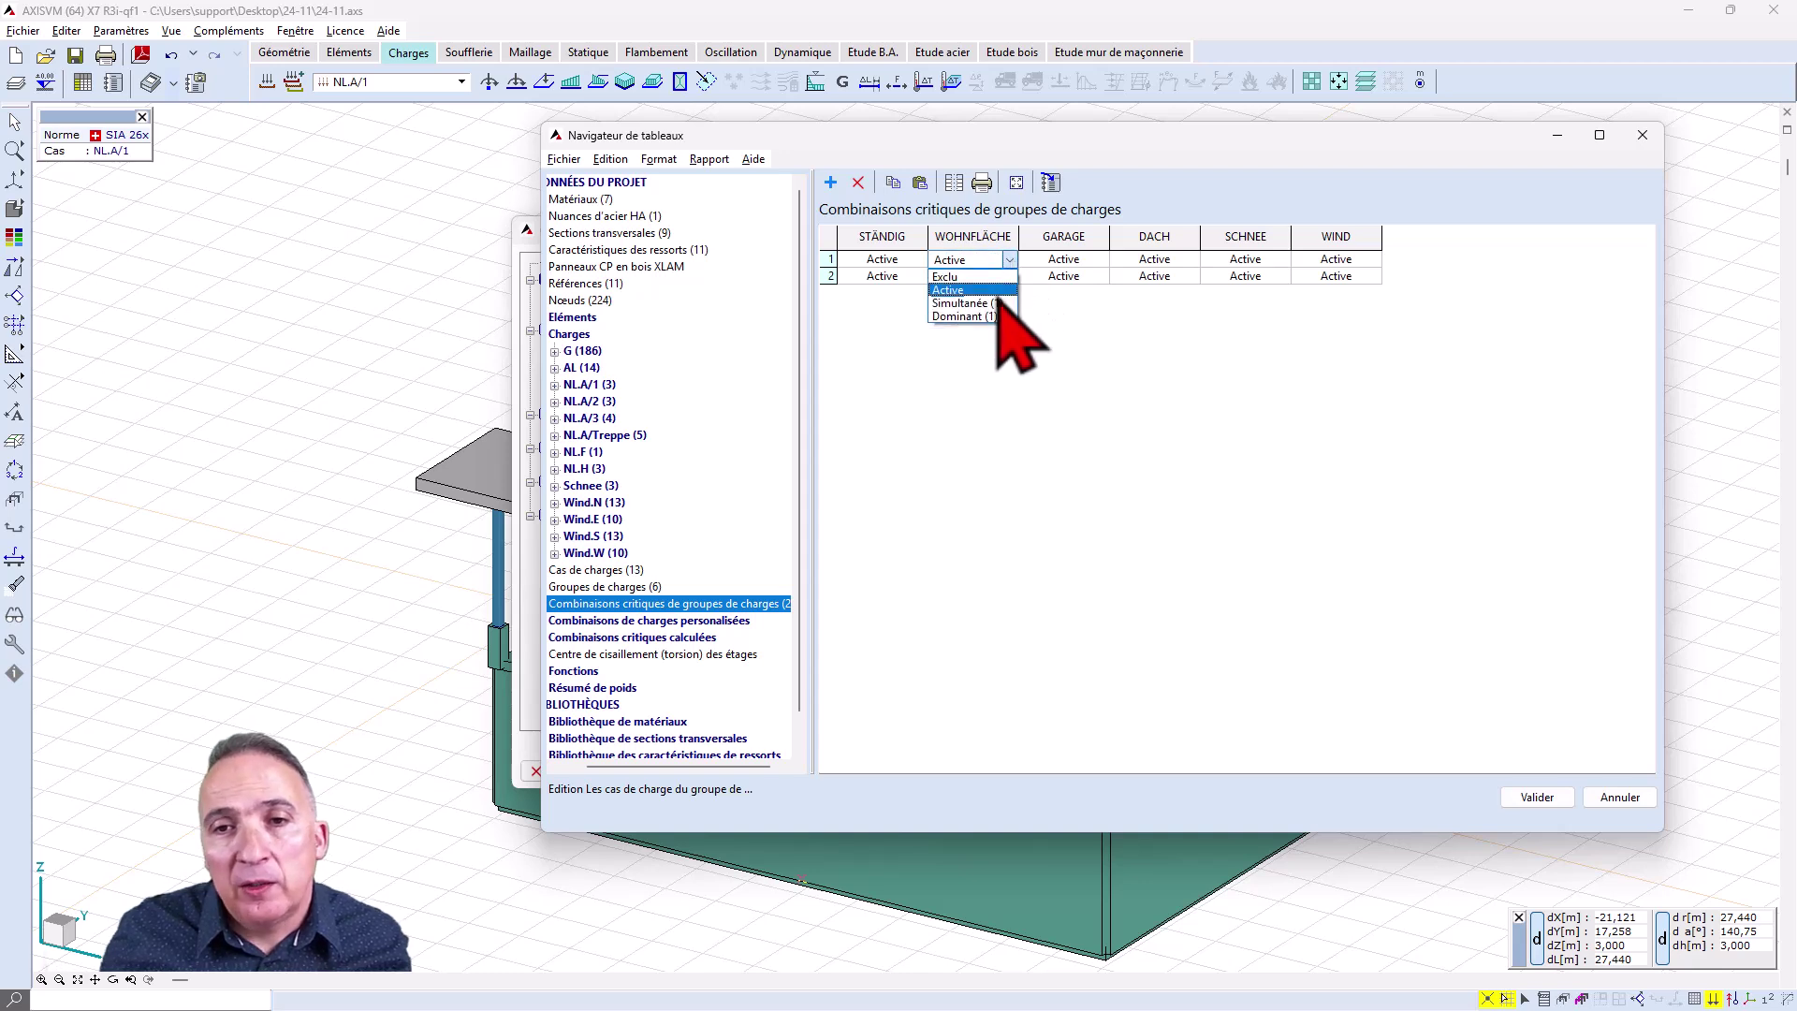
click(996, 298)
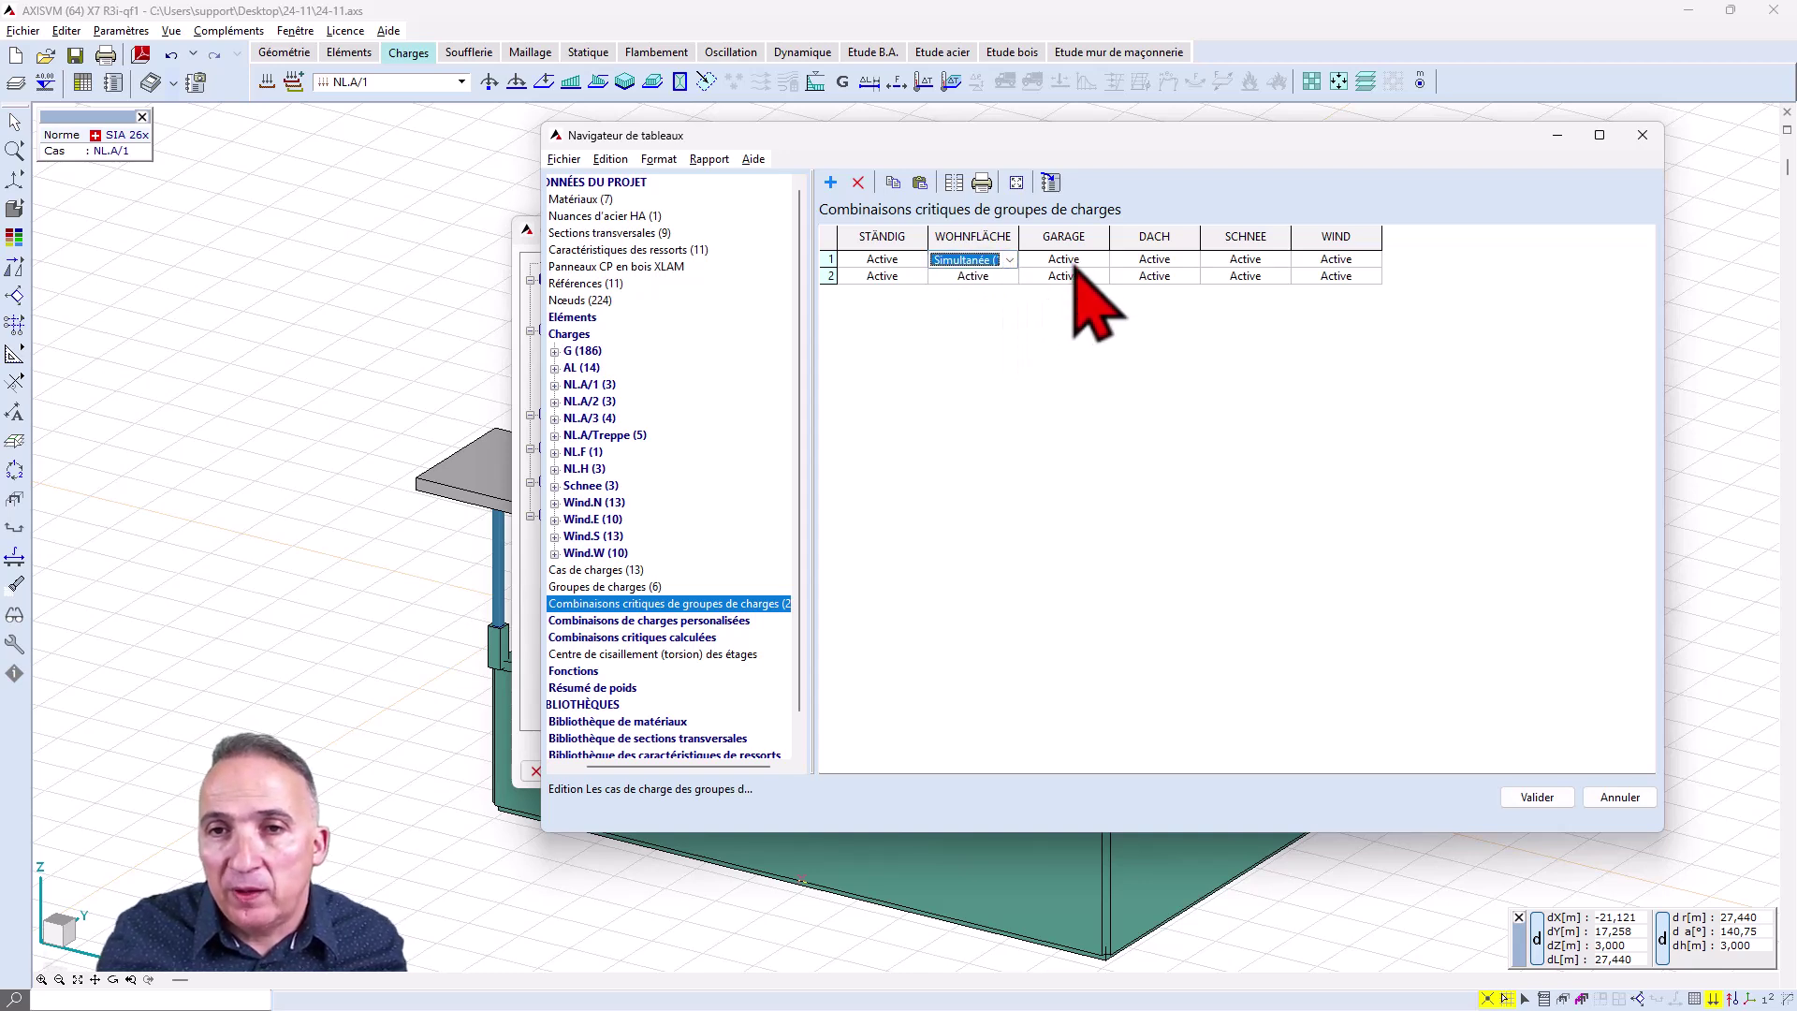
click(1076, 263)
click(1068, 287)
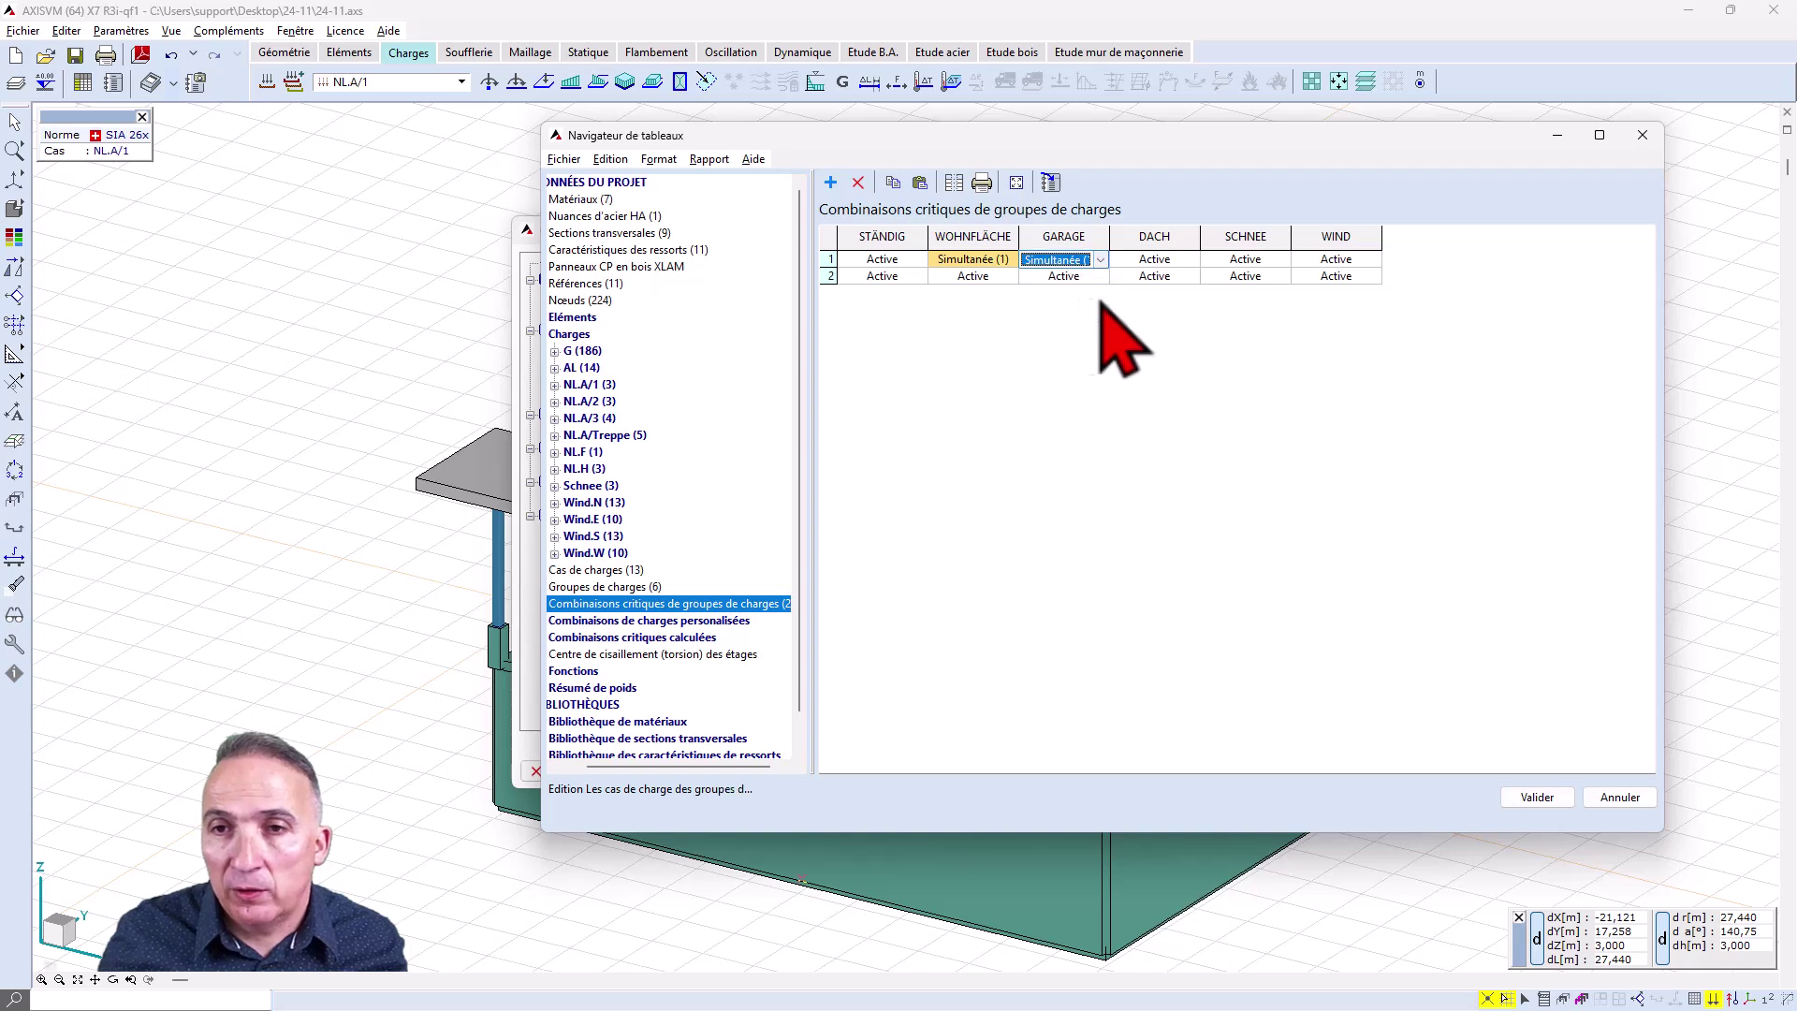
Step: In row 1 of the critical load group combinations, set DACH to Simultanée (1) and SCHNEE to Exclu
click(1198, 264)
click(1191, 264)
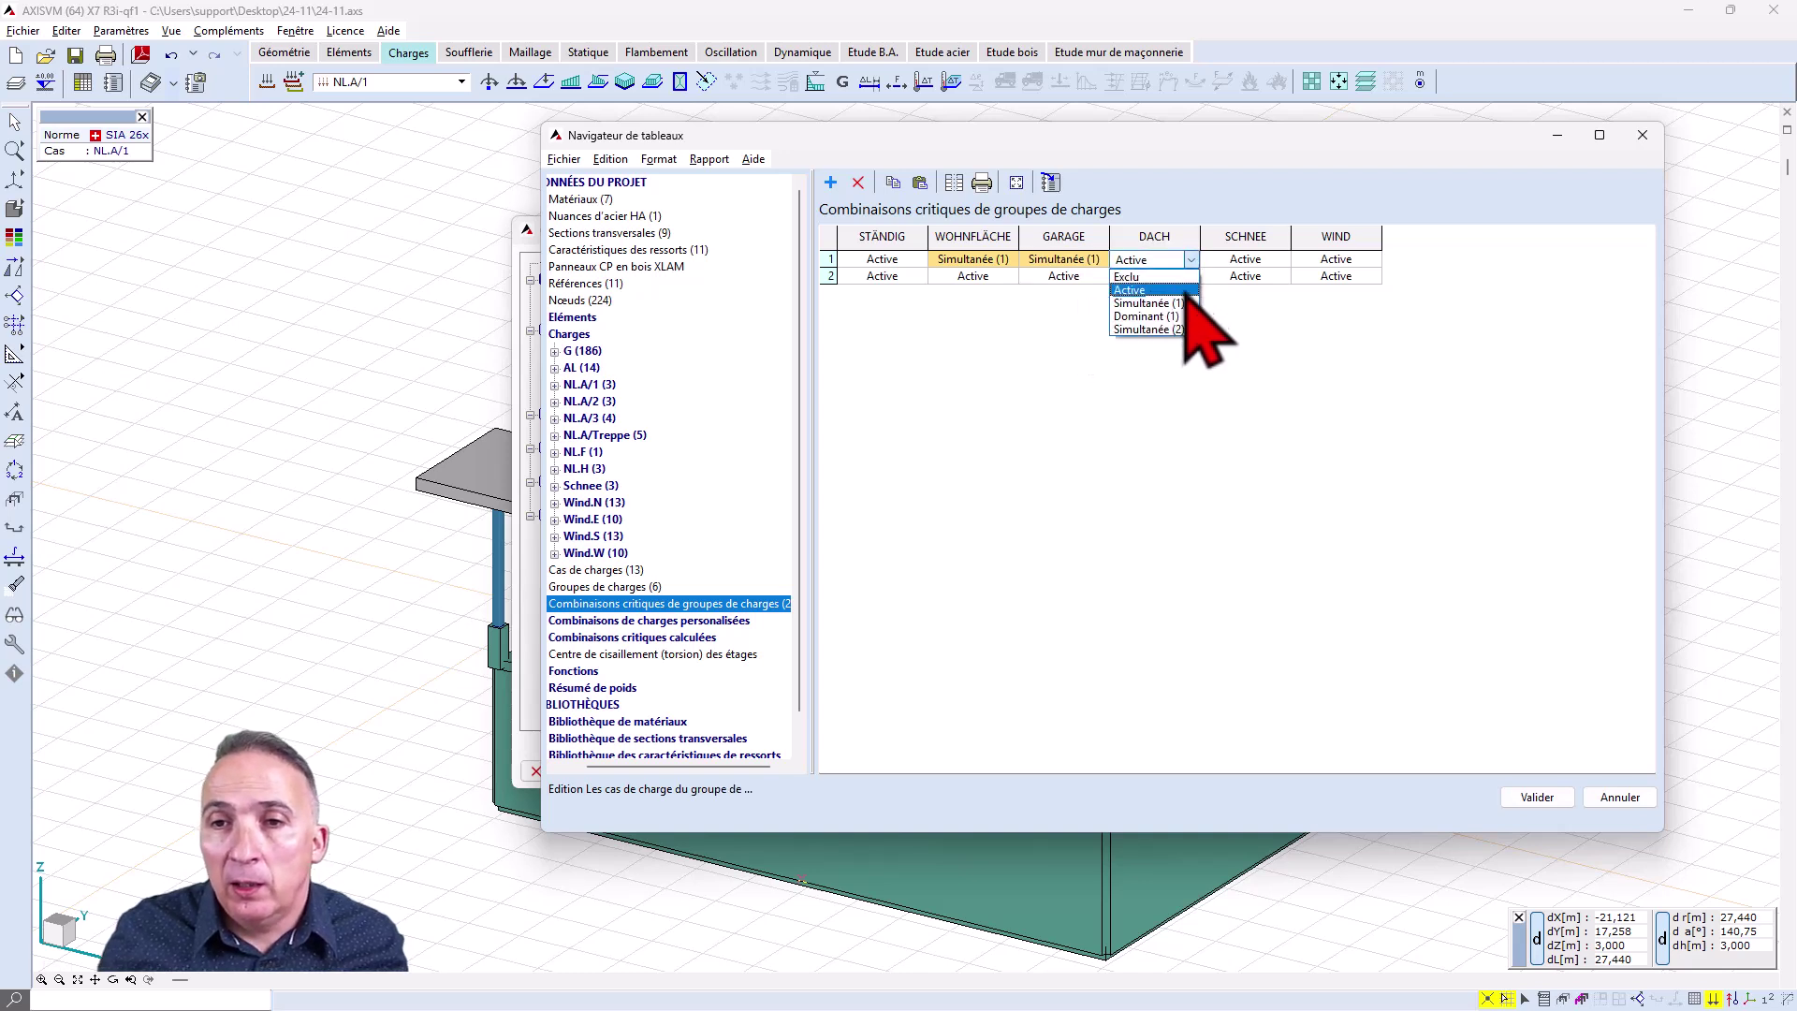
click(1182, 289)
click(1288, 265)
click(1283, 262)
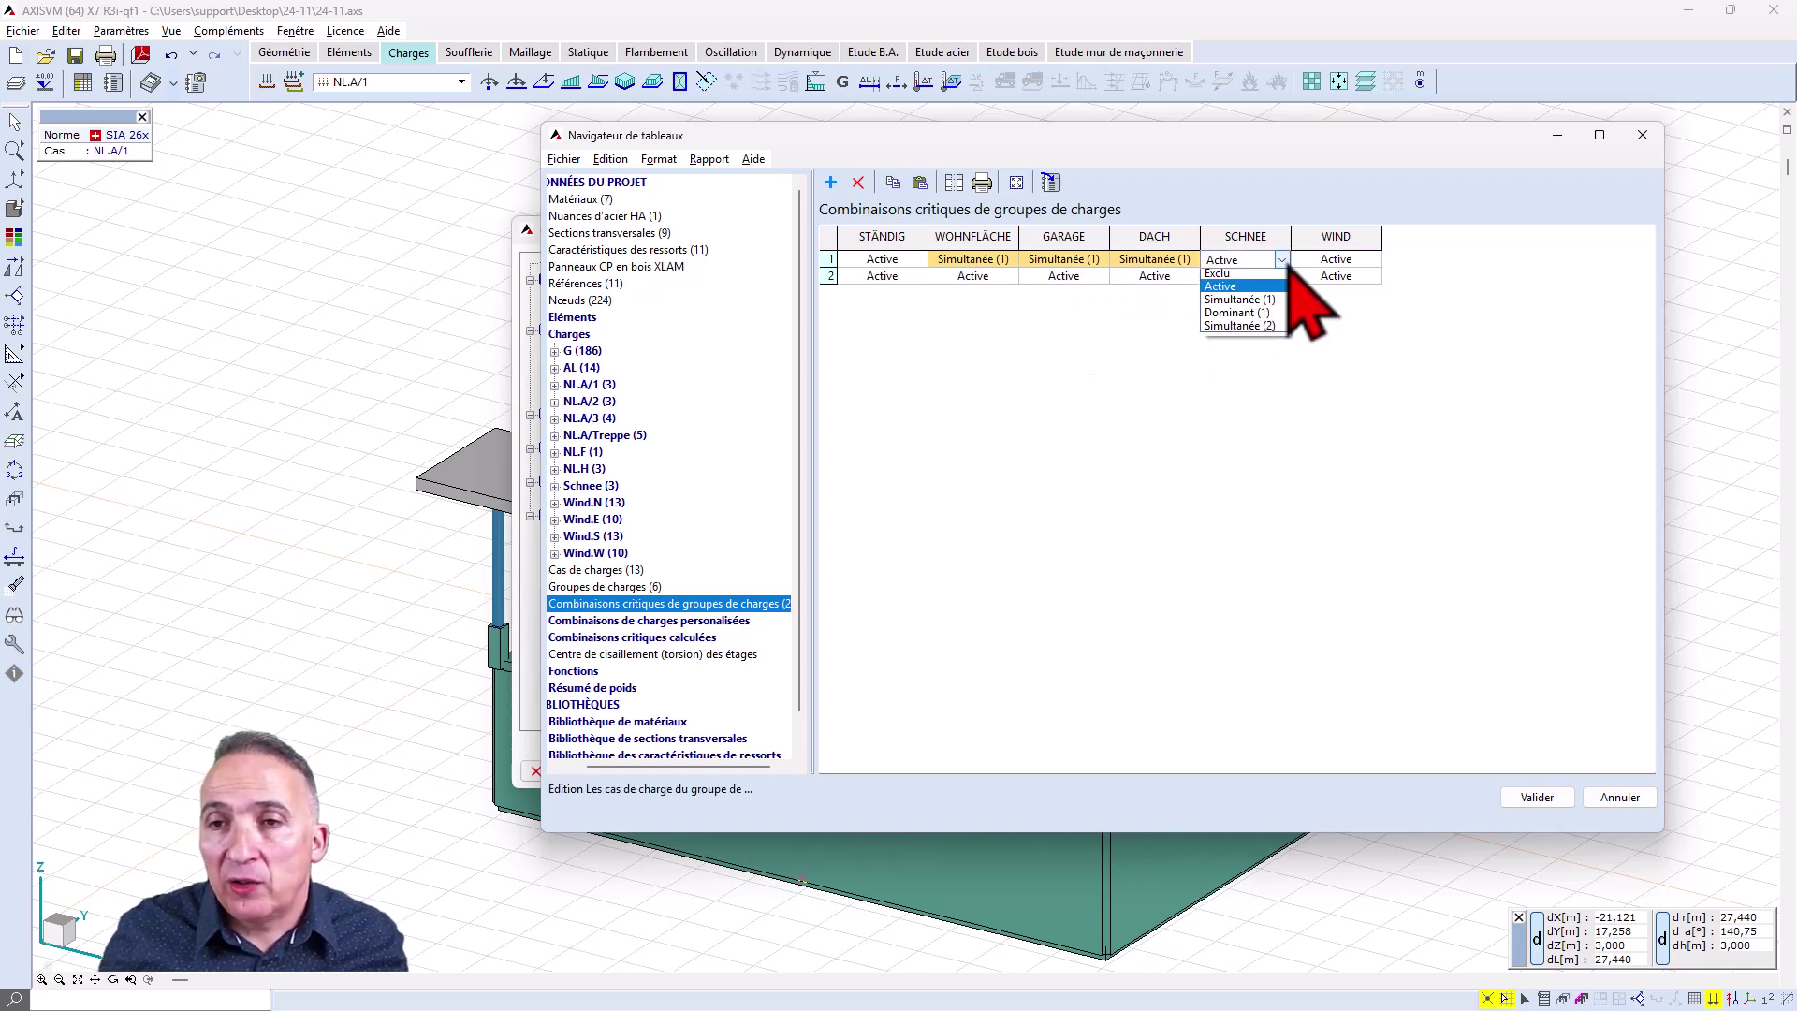
click(1245, 277)
Step: In row 2 of the critical load group combinations, set DACH to Exclu and GARAGE to Simultanée (1)
click(1193, 277)
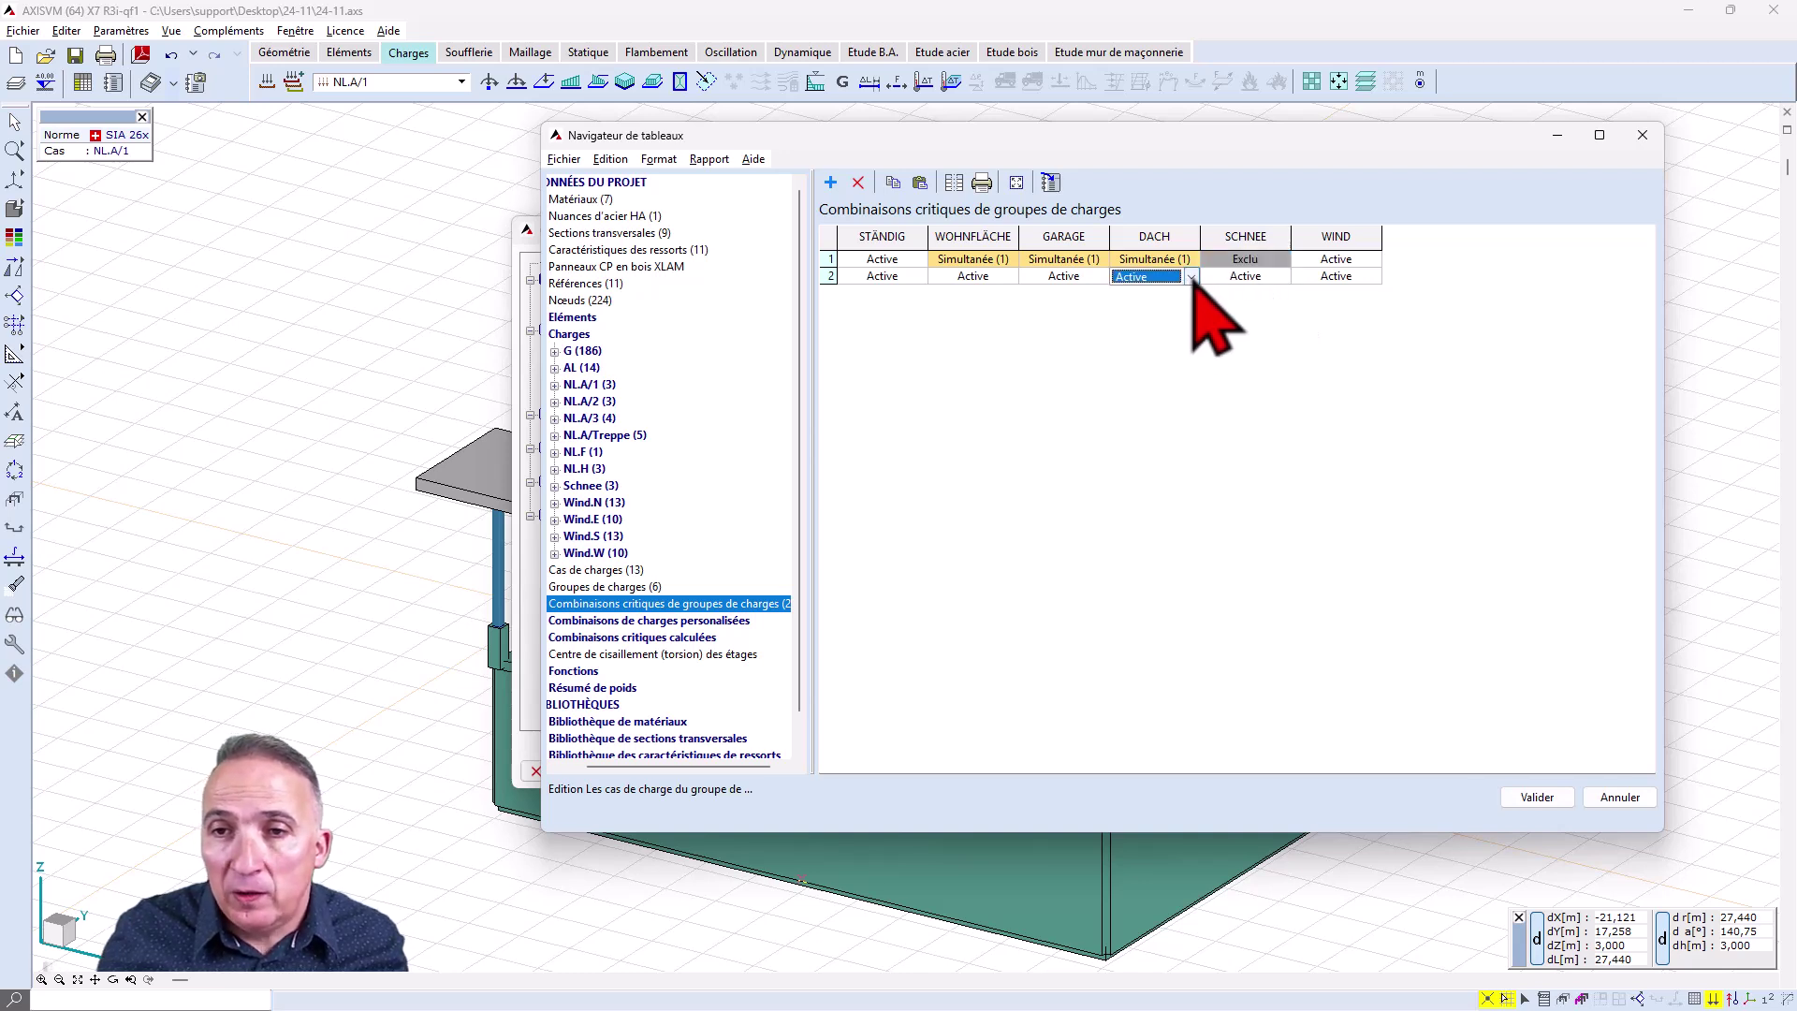
click(1191, 277)
click(1156, 291)
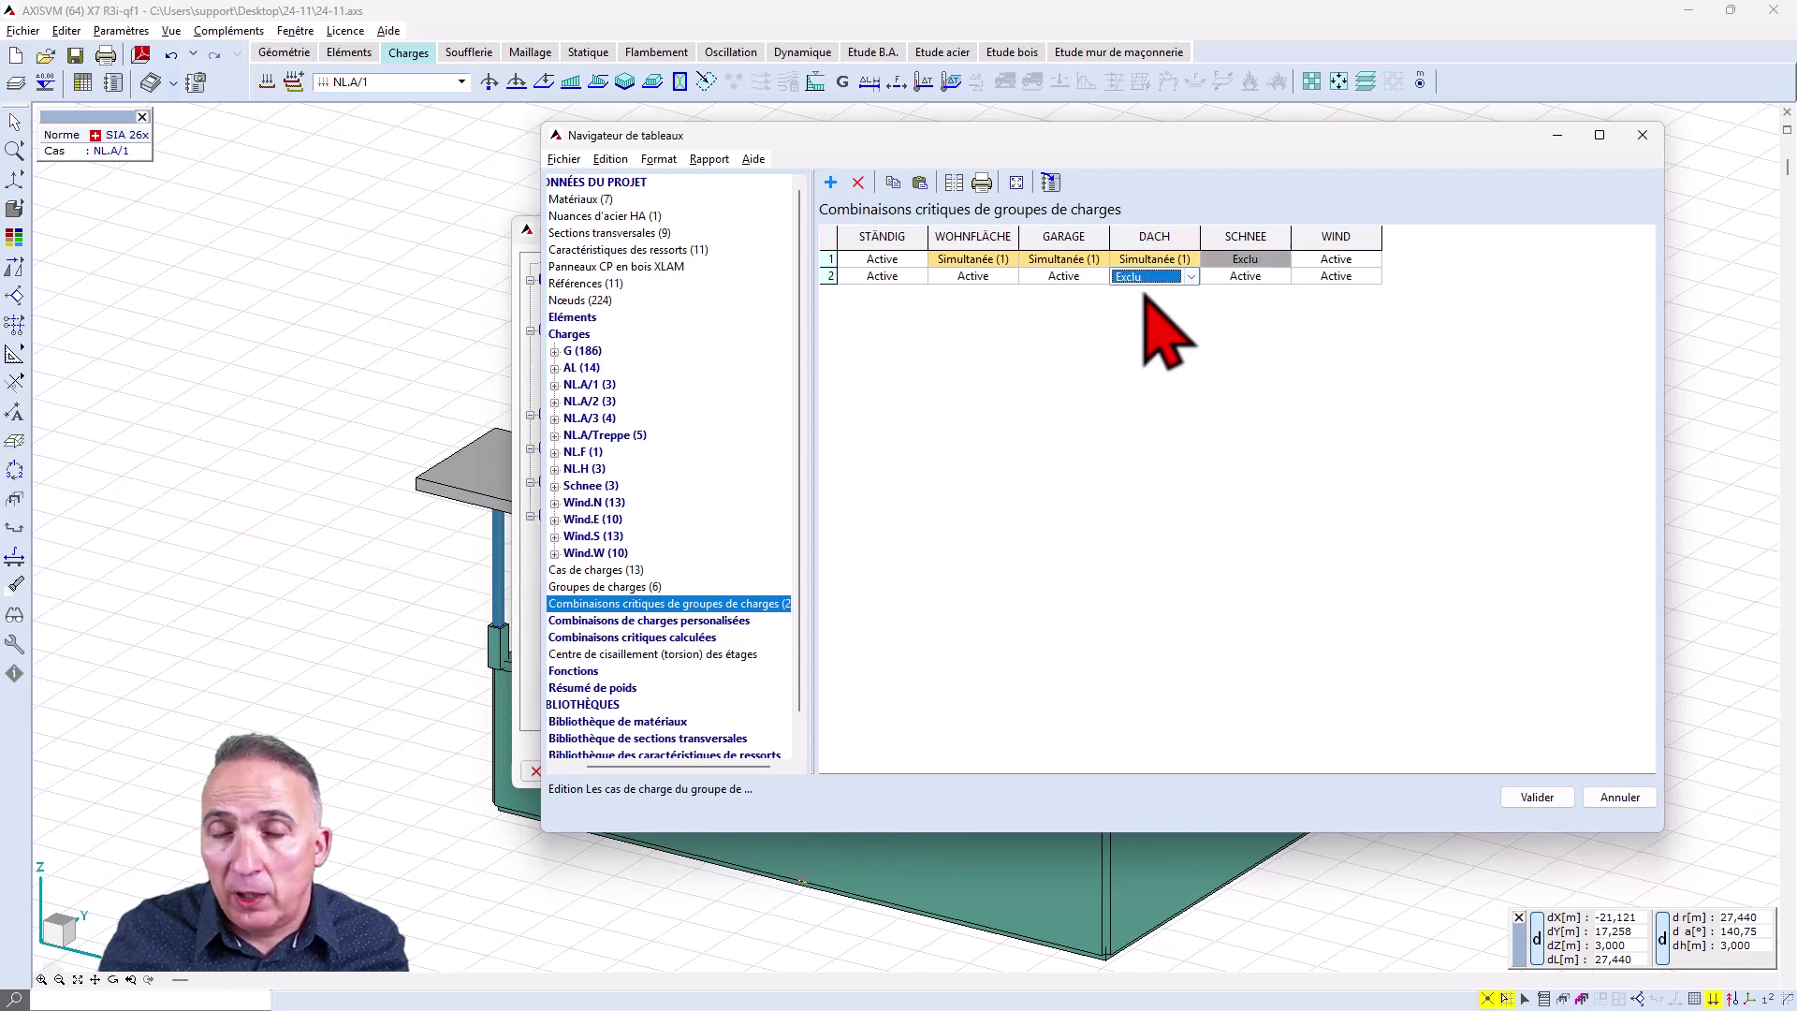
click(1084, 278)
click(1100, 277)
click(1077, 302)
Step: Set WOHNFLÄCHE in row 2 to Simultanée (1), and apply the combinations table and the load group settings
click(993, 278)
click(1010, 277)
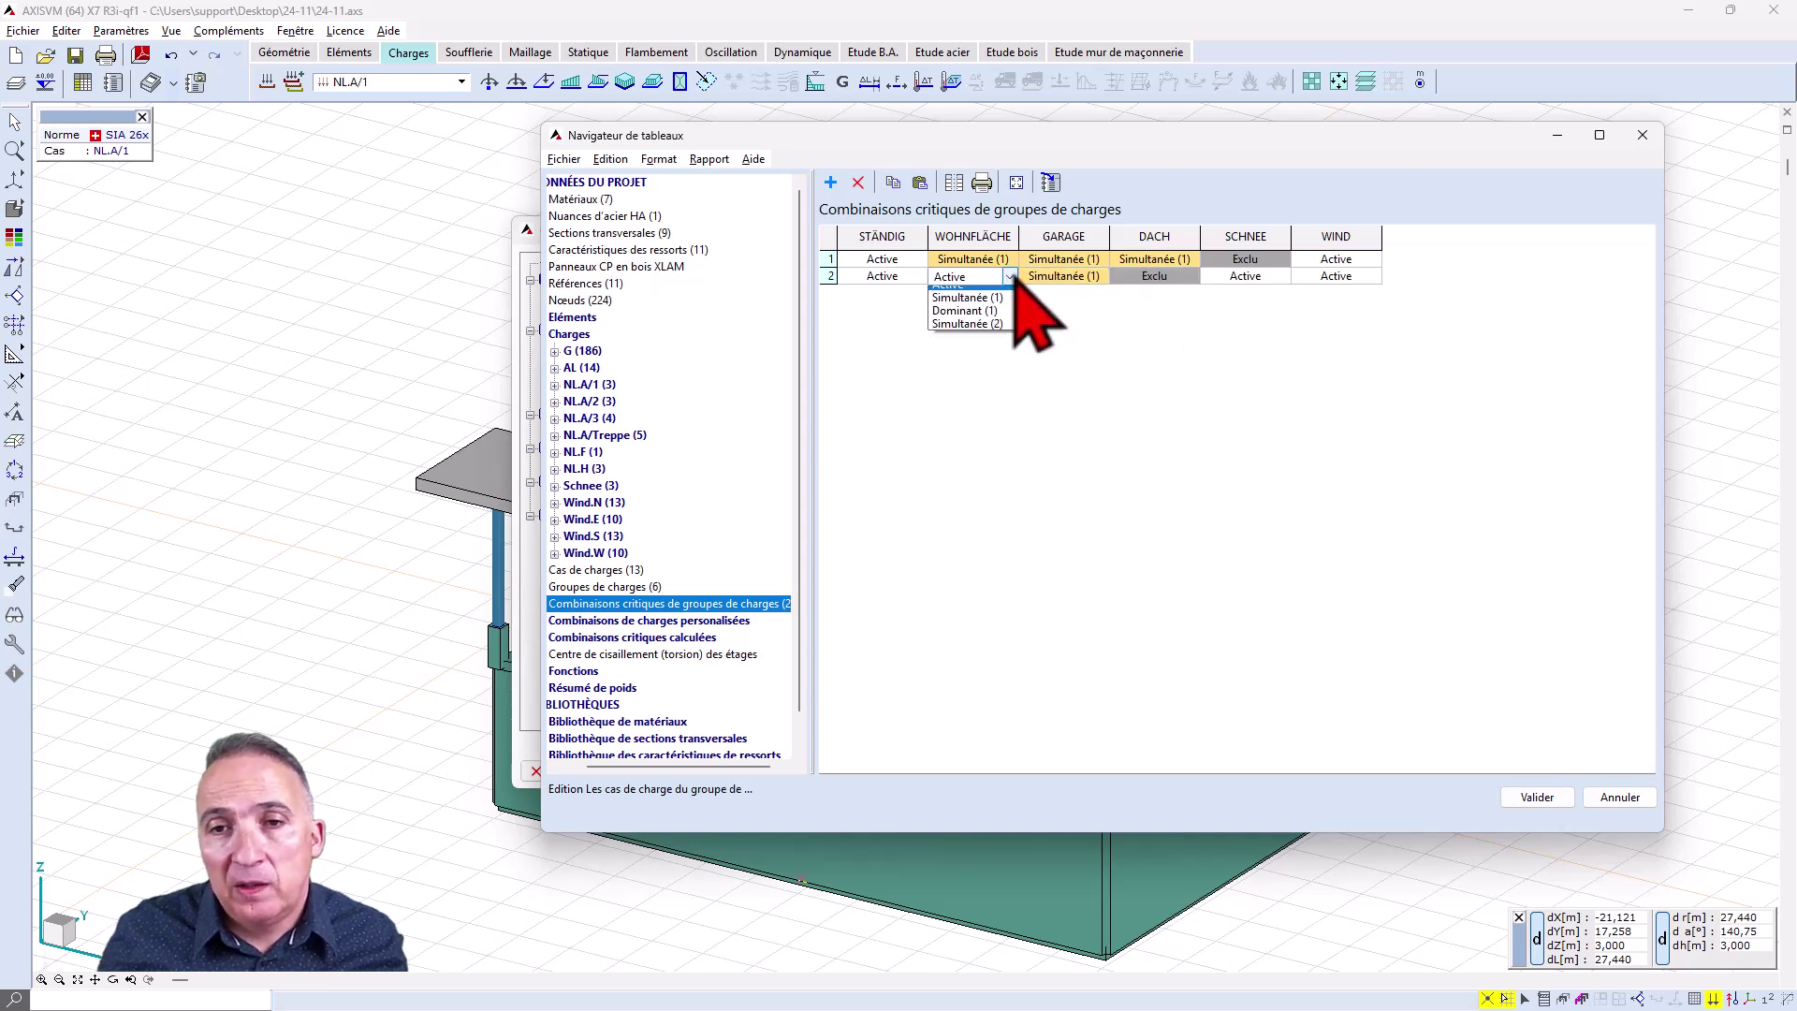
click(999, 312)
click(1237, 277)
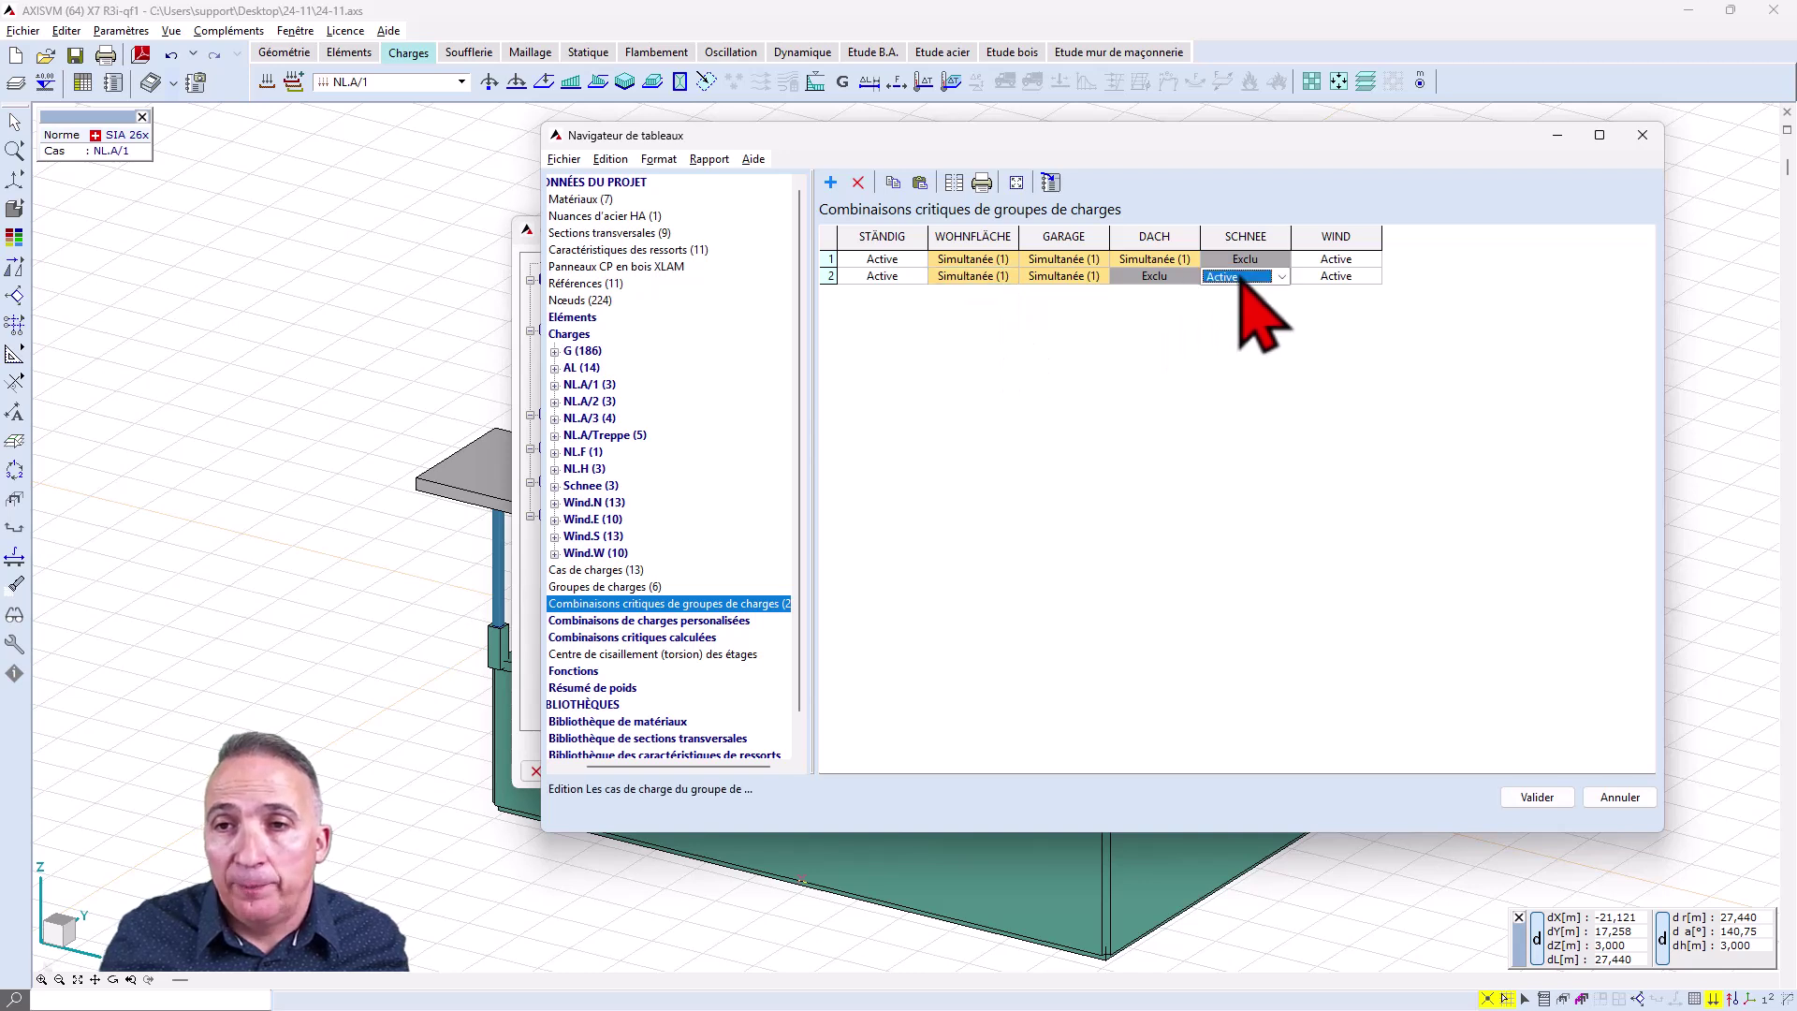
click(1536, 797)
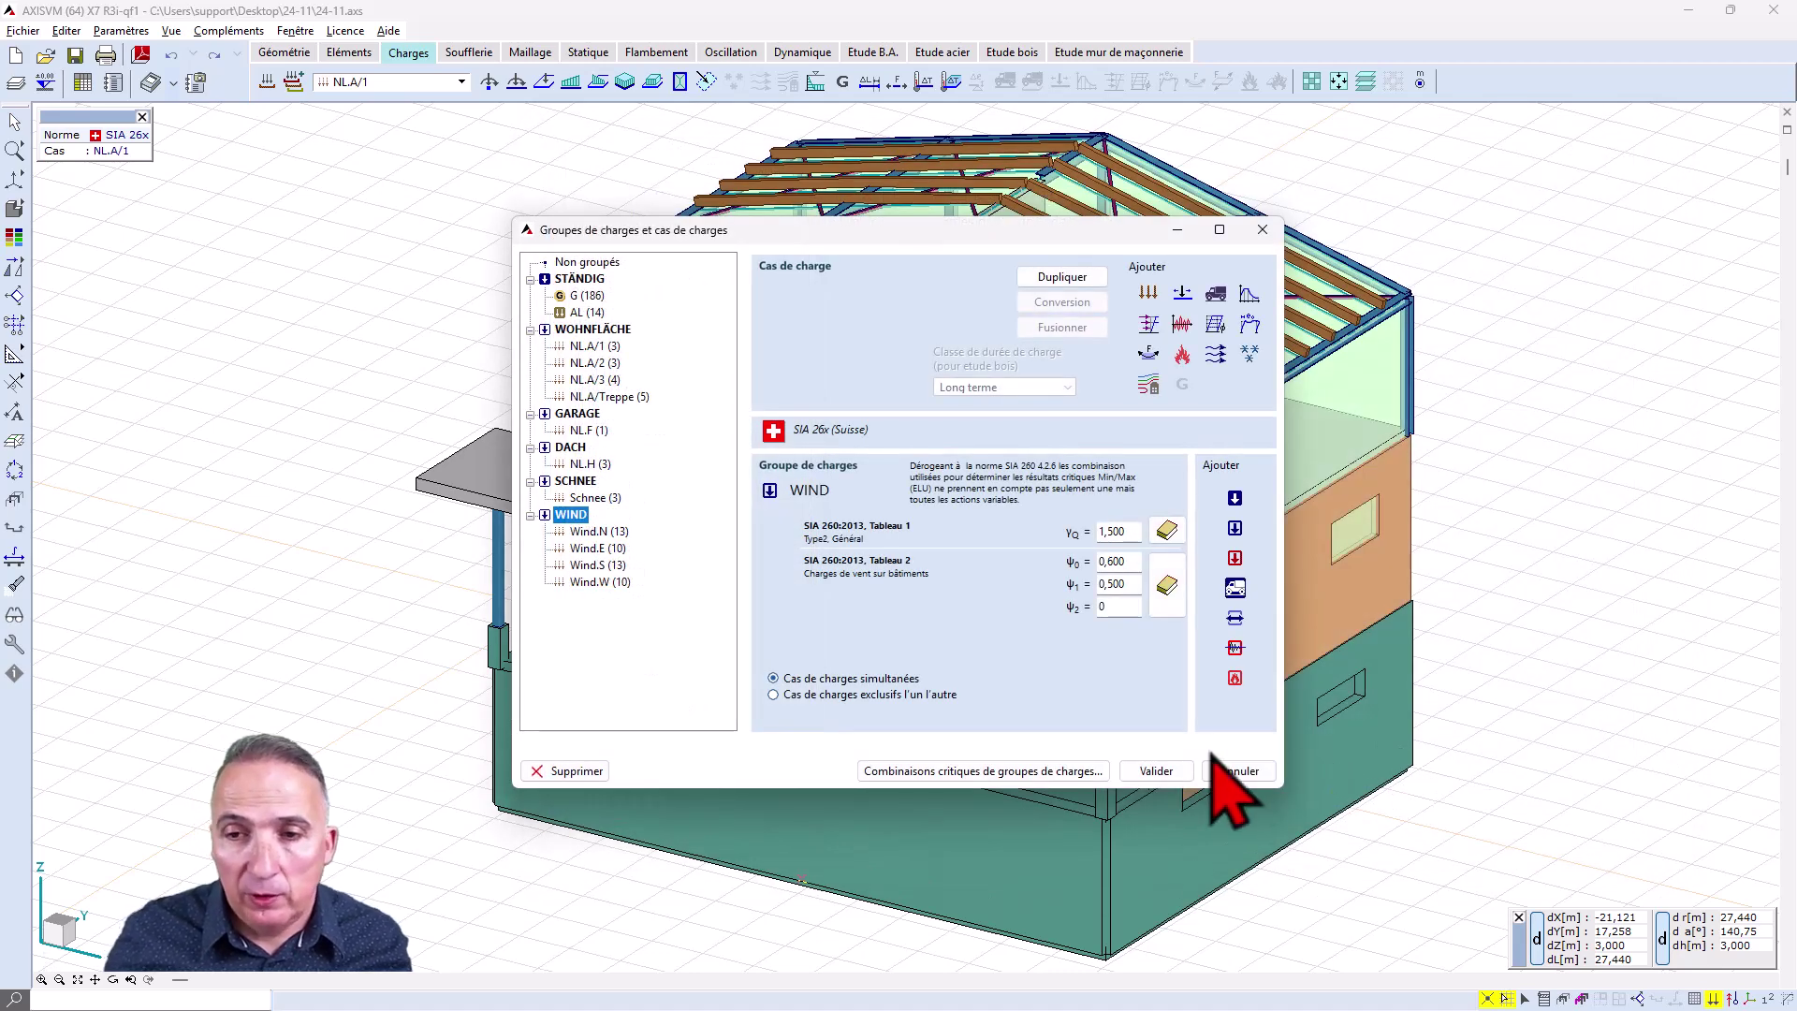
click(1161, 772)
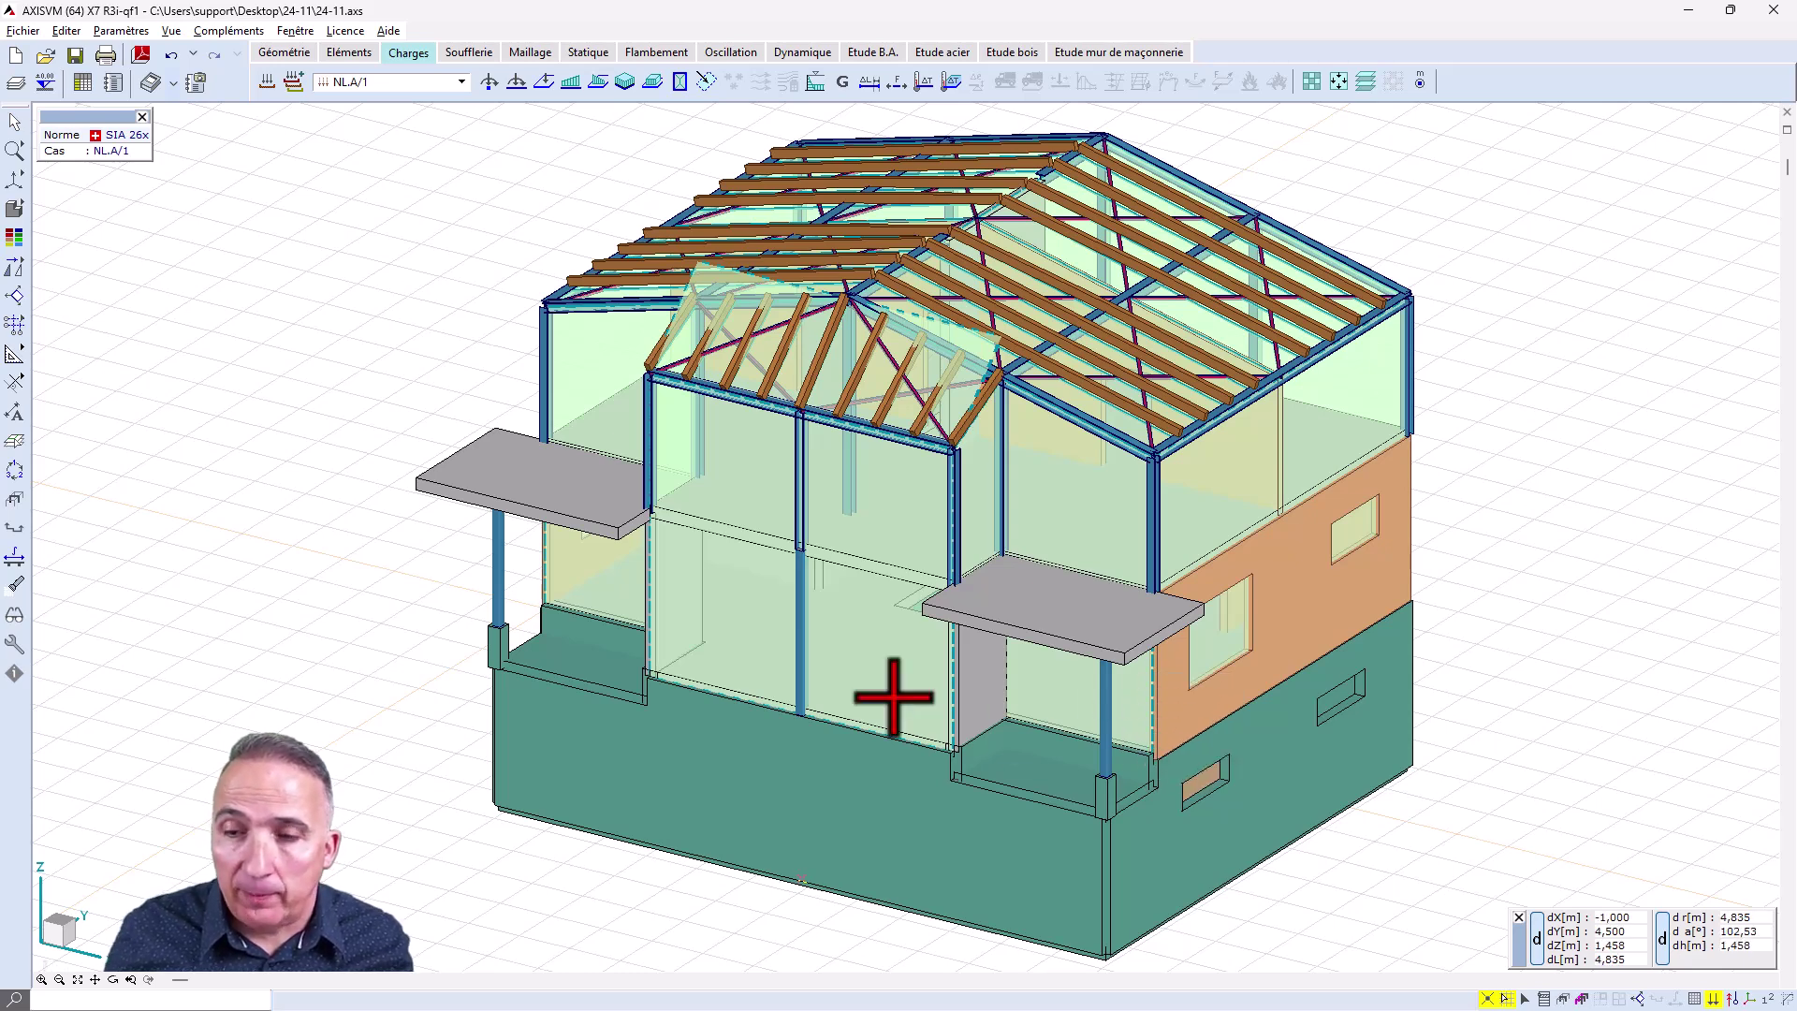
Step: In wireframe display, apply a linearly varying global Z surface load of -1, -2 and -3 kN/m² to the right front balcony slab through three corner points
click(14, 208)
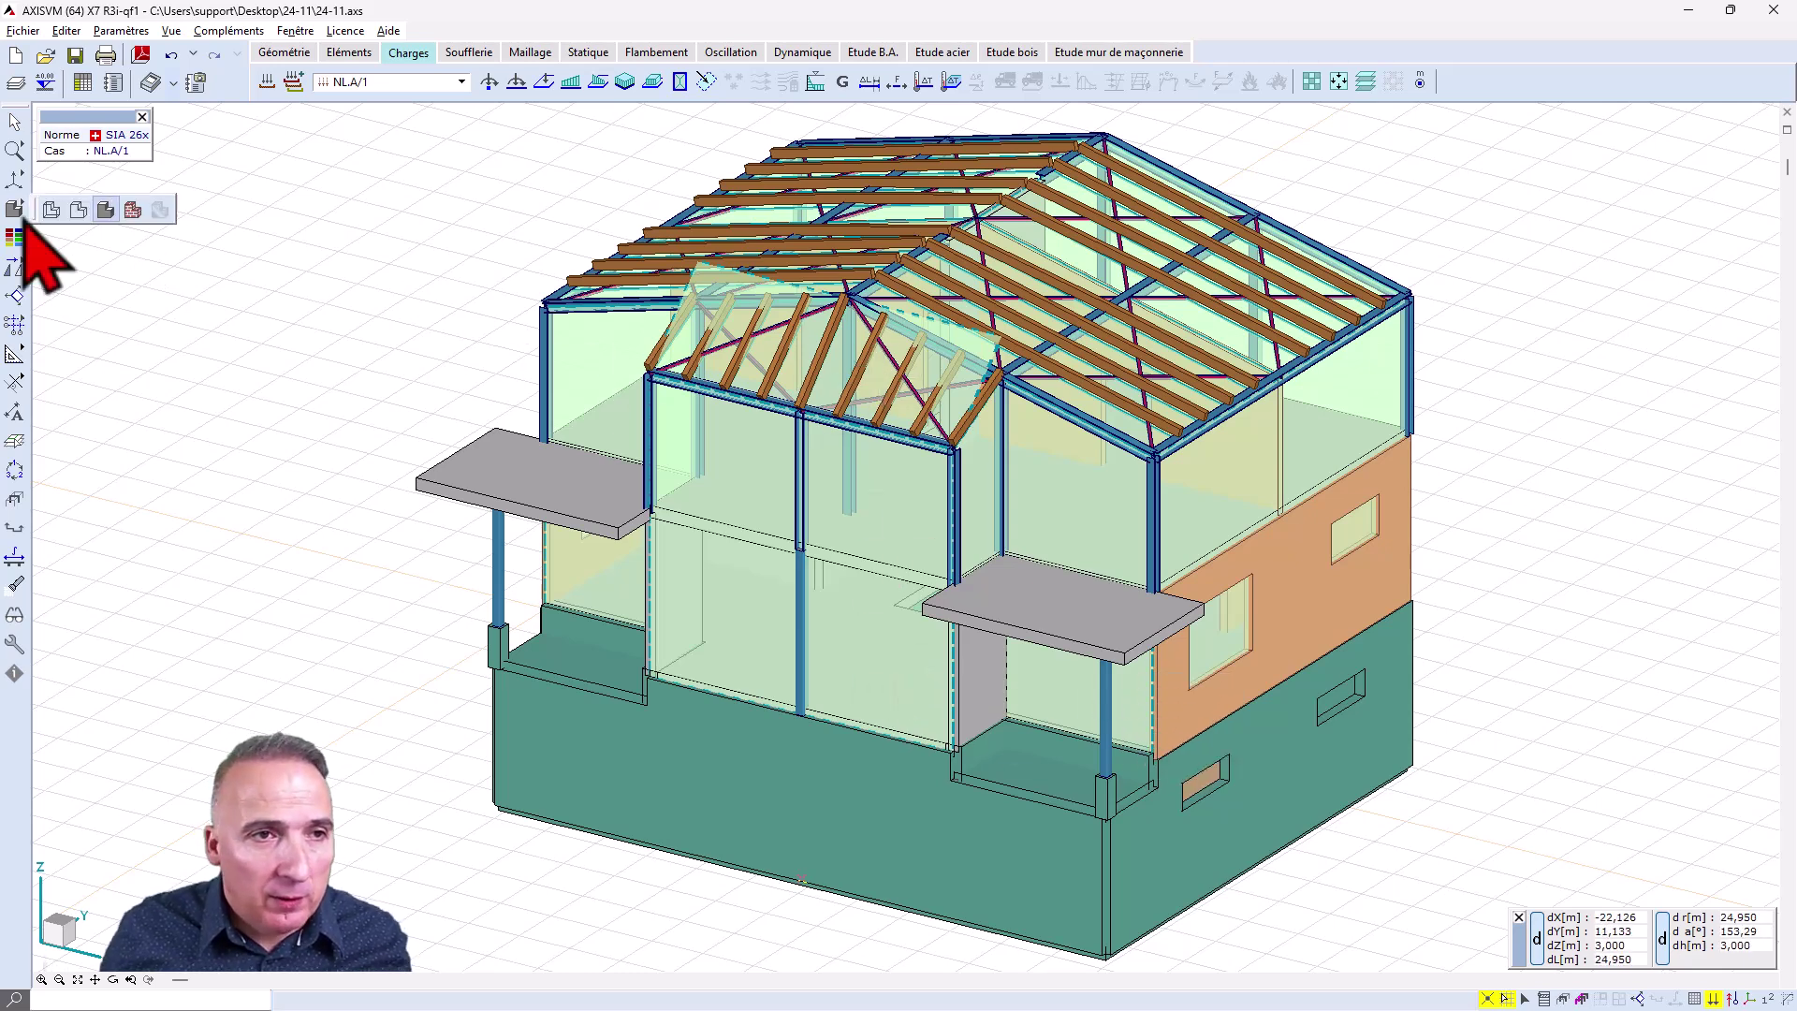
click(52, 211)
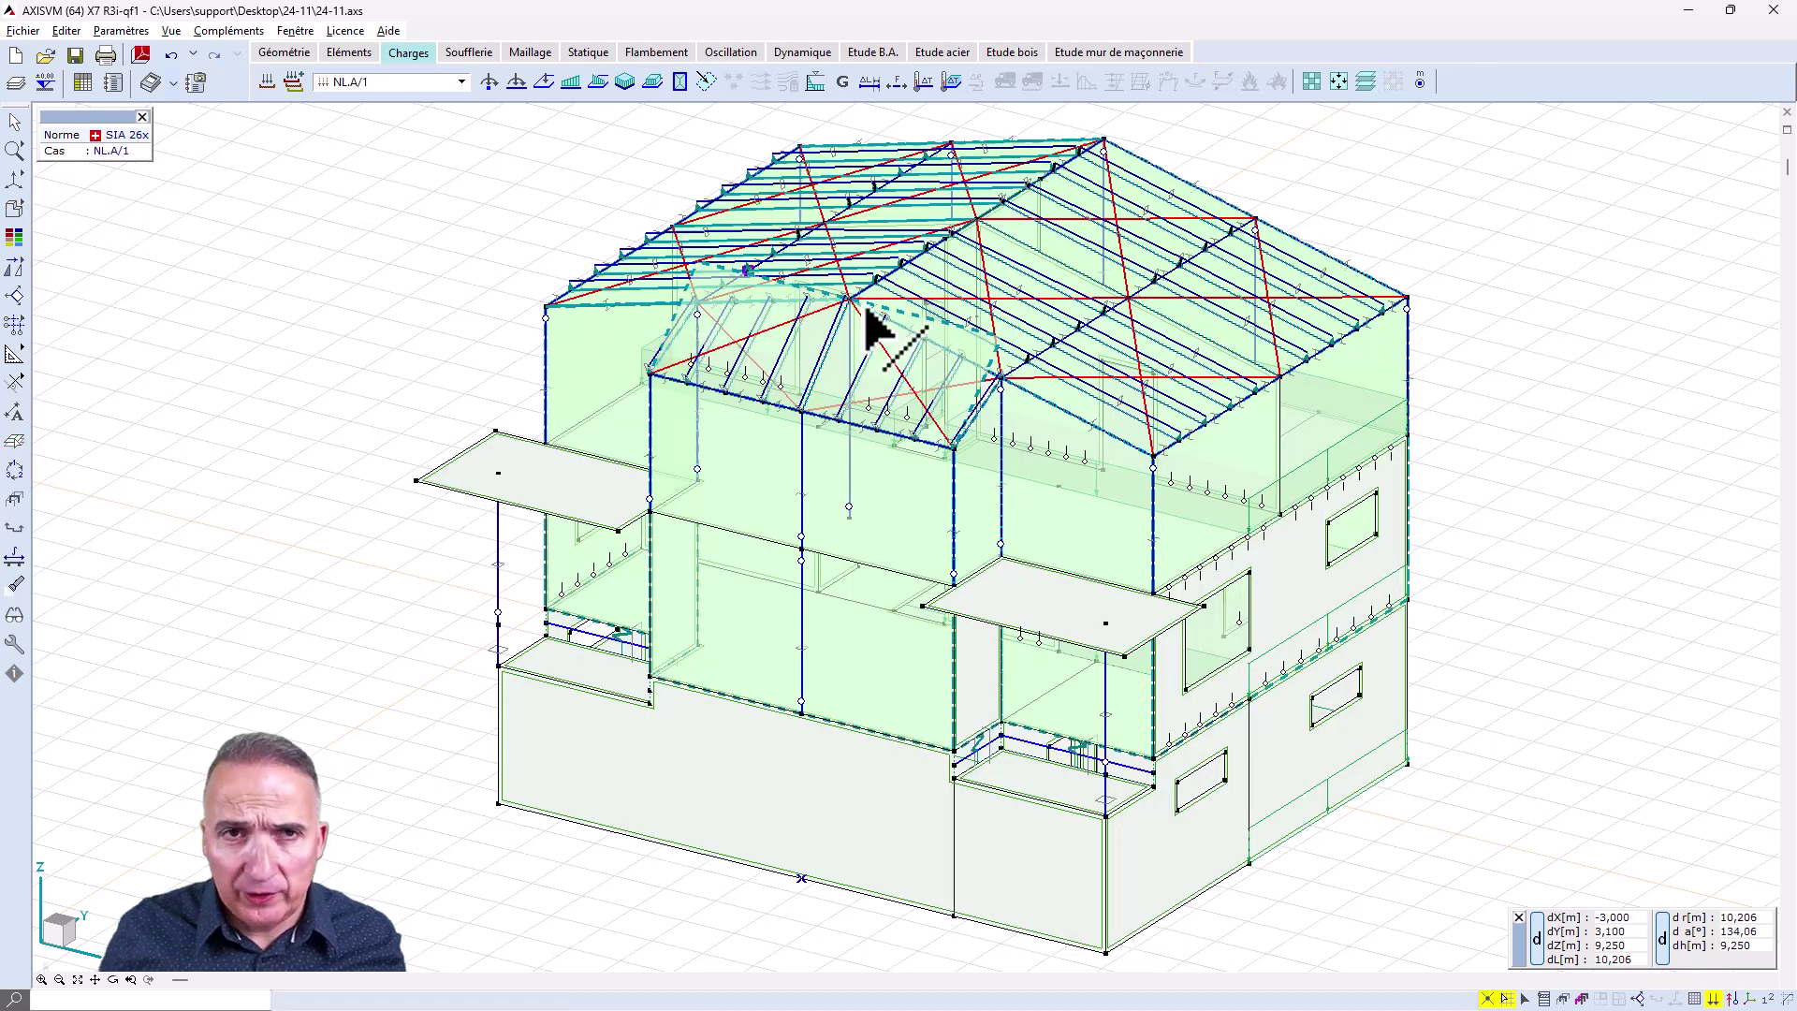
click(654, 82)
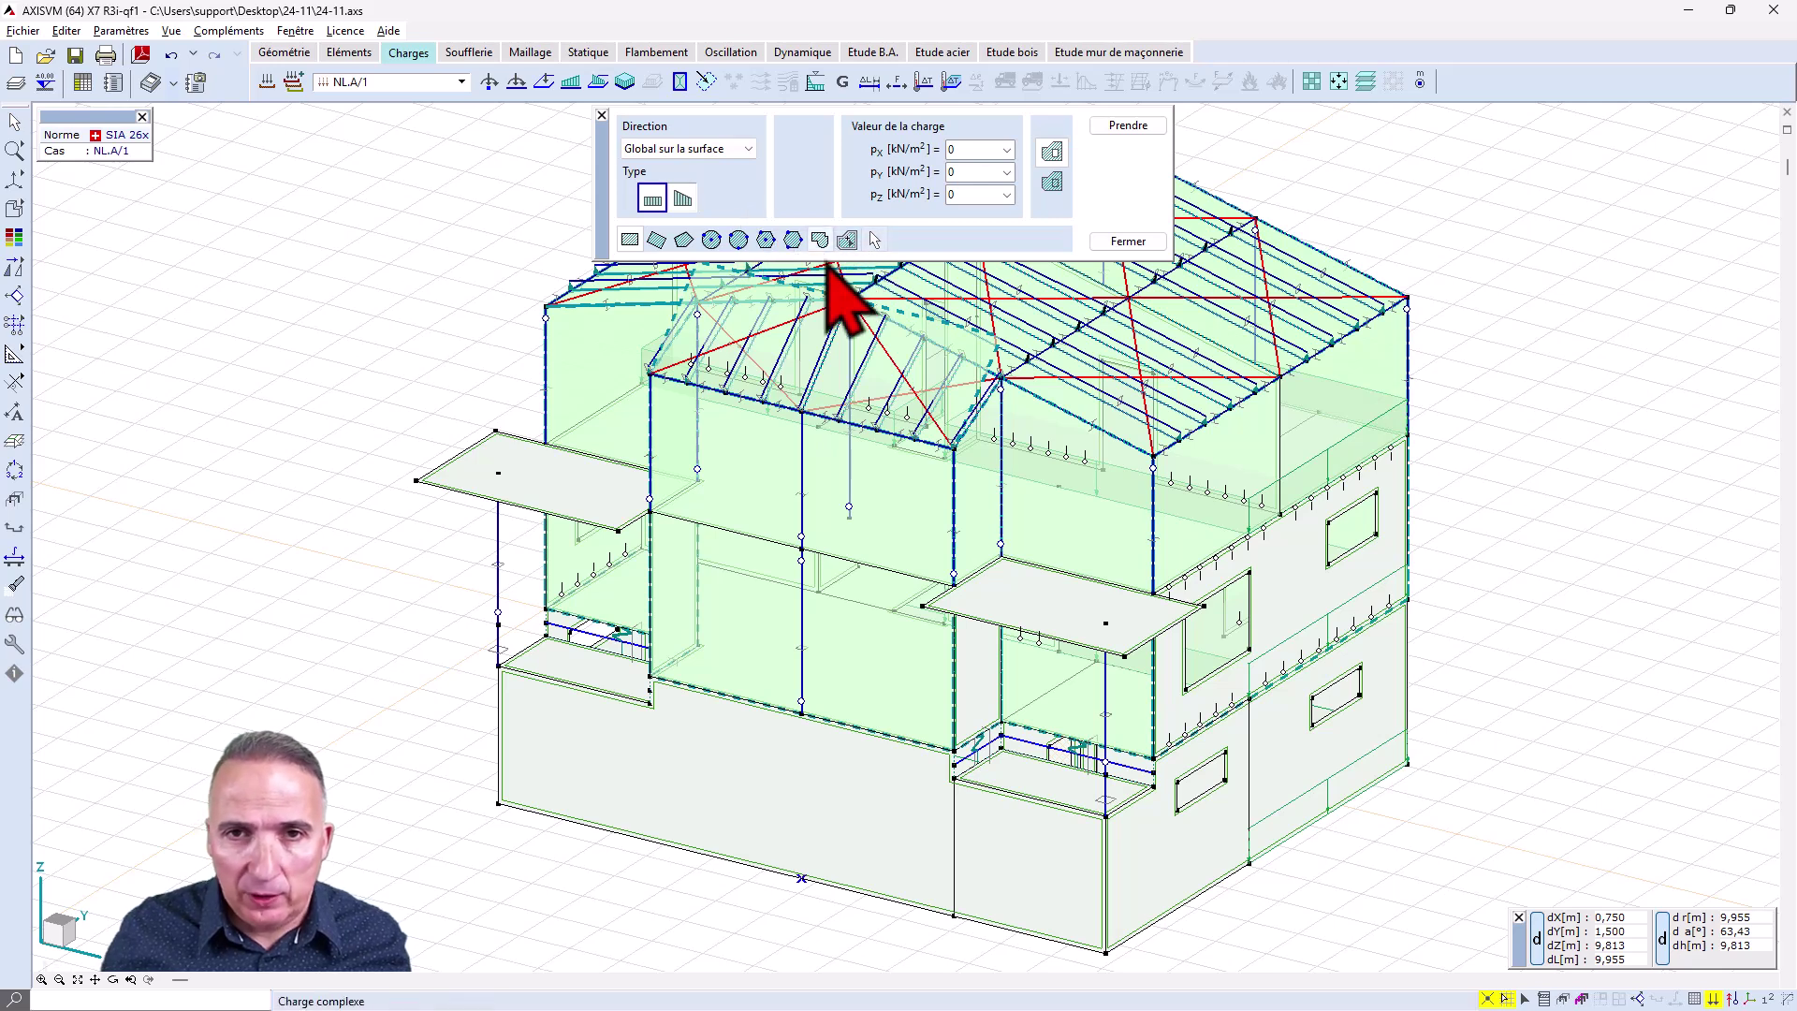
click(682, 199)
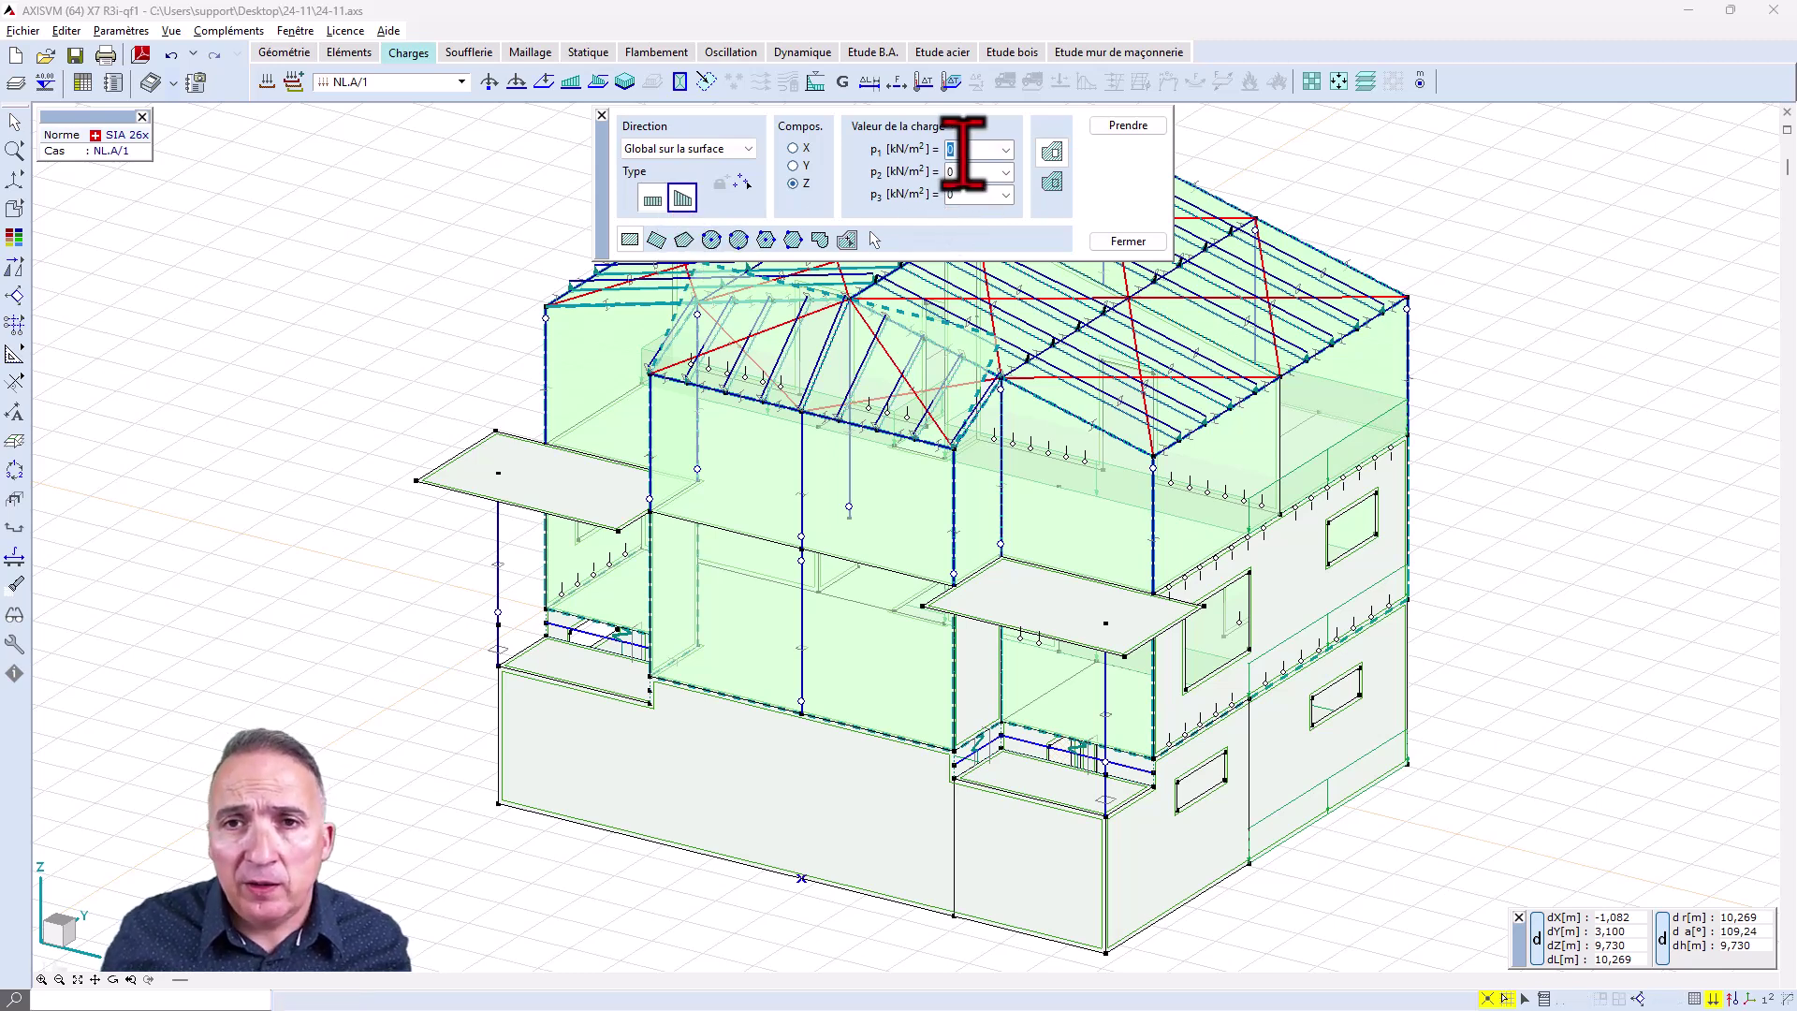
text(-1)
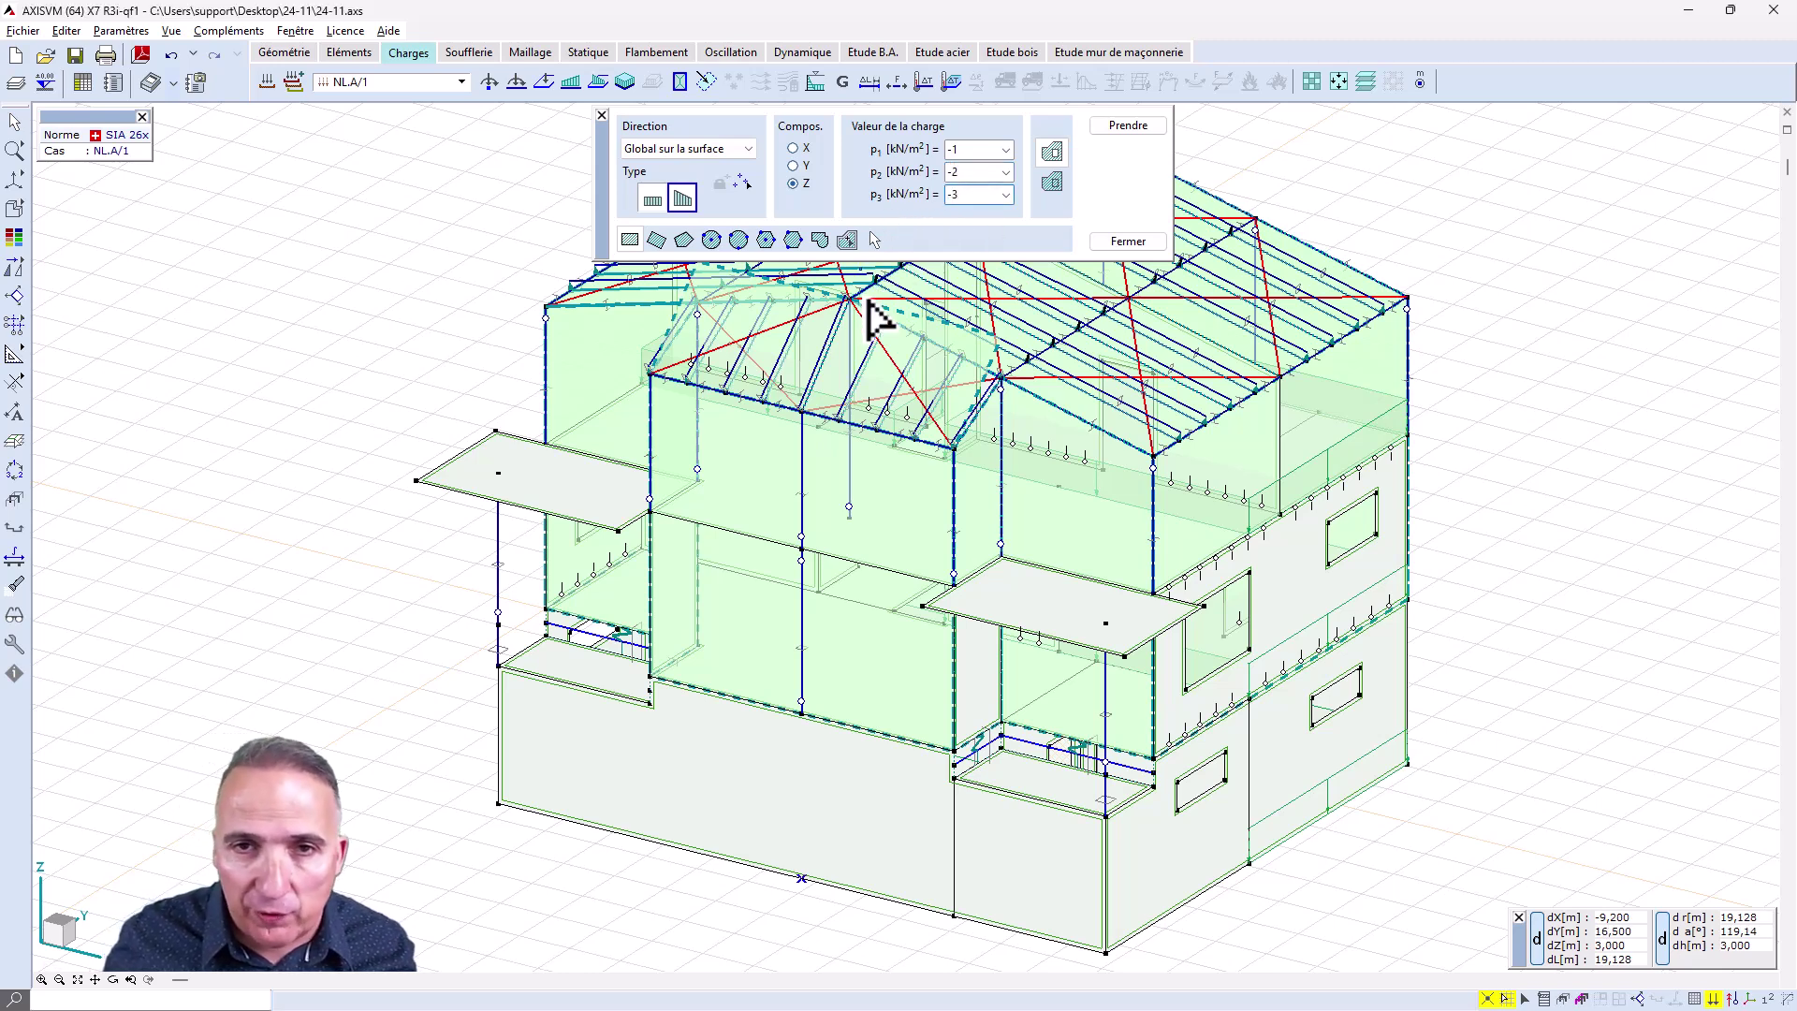
click(847, 241)
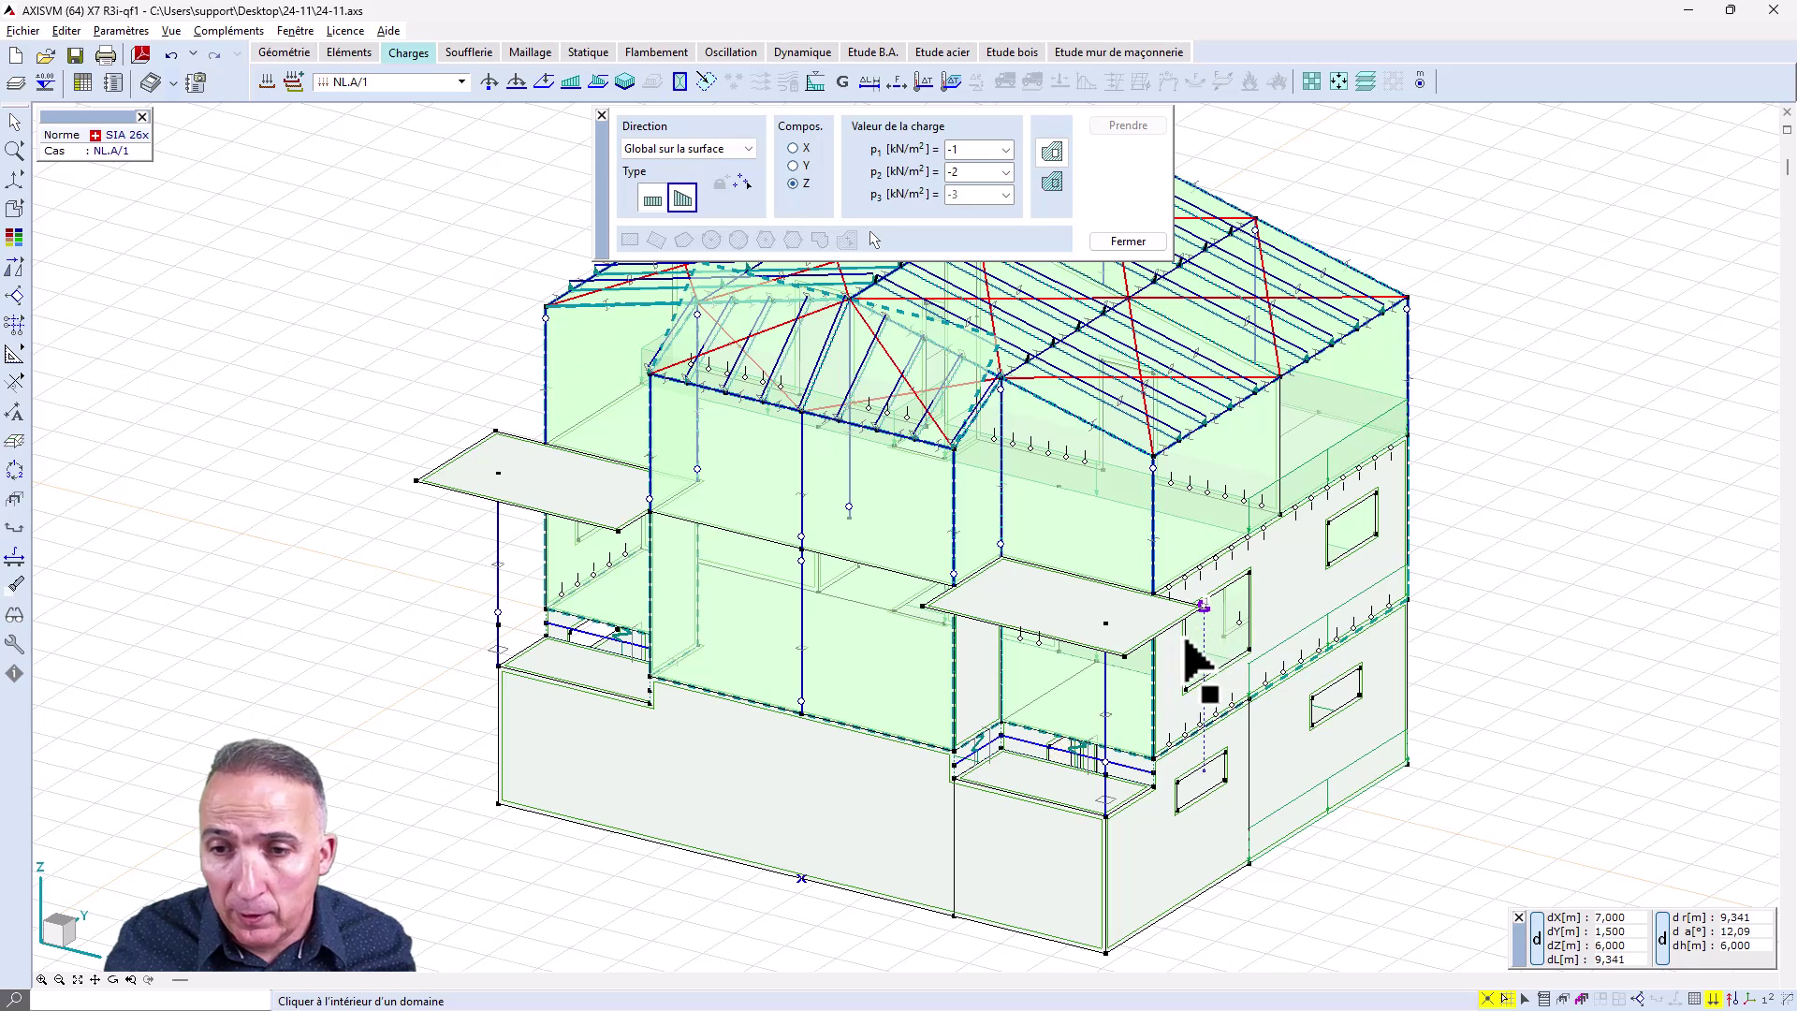
click(1144, 686)
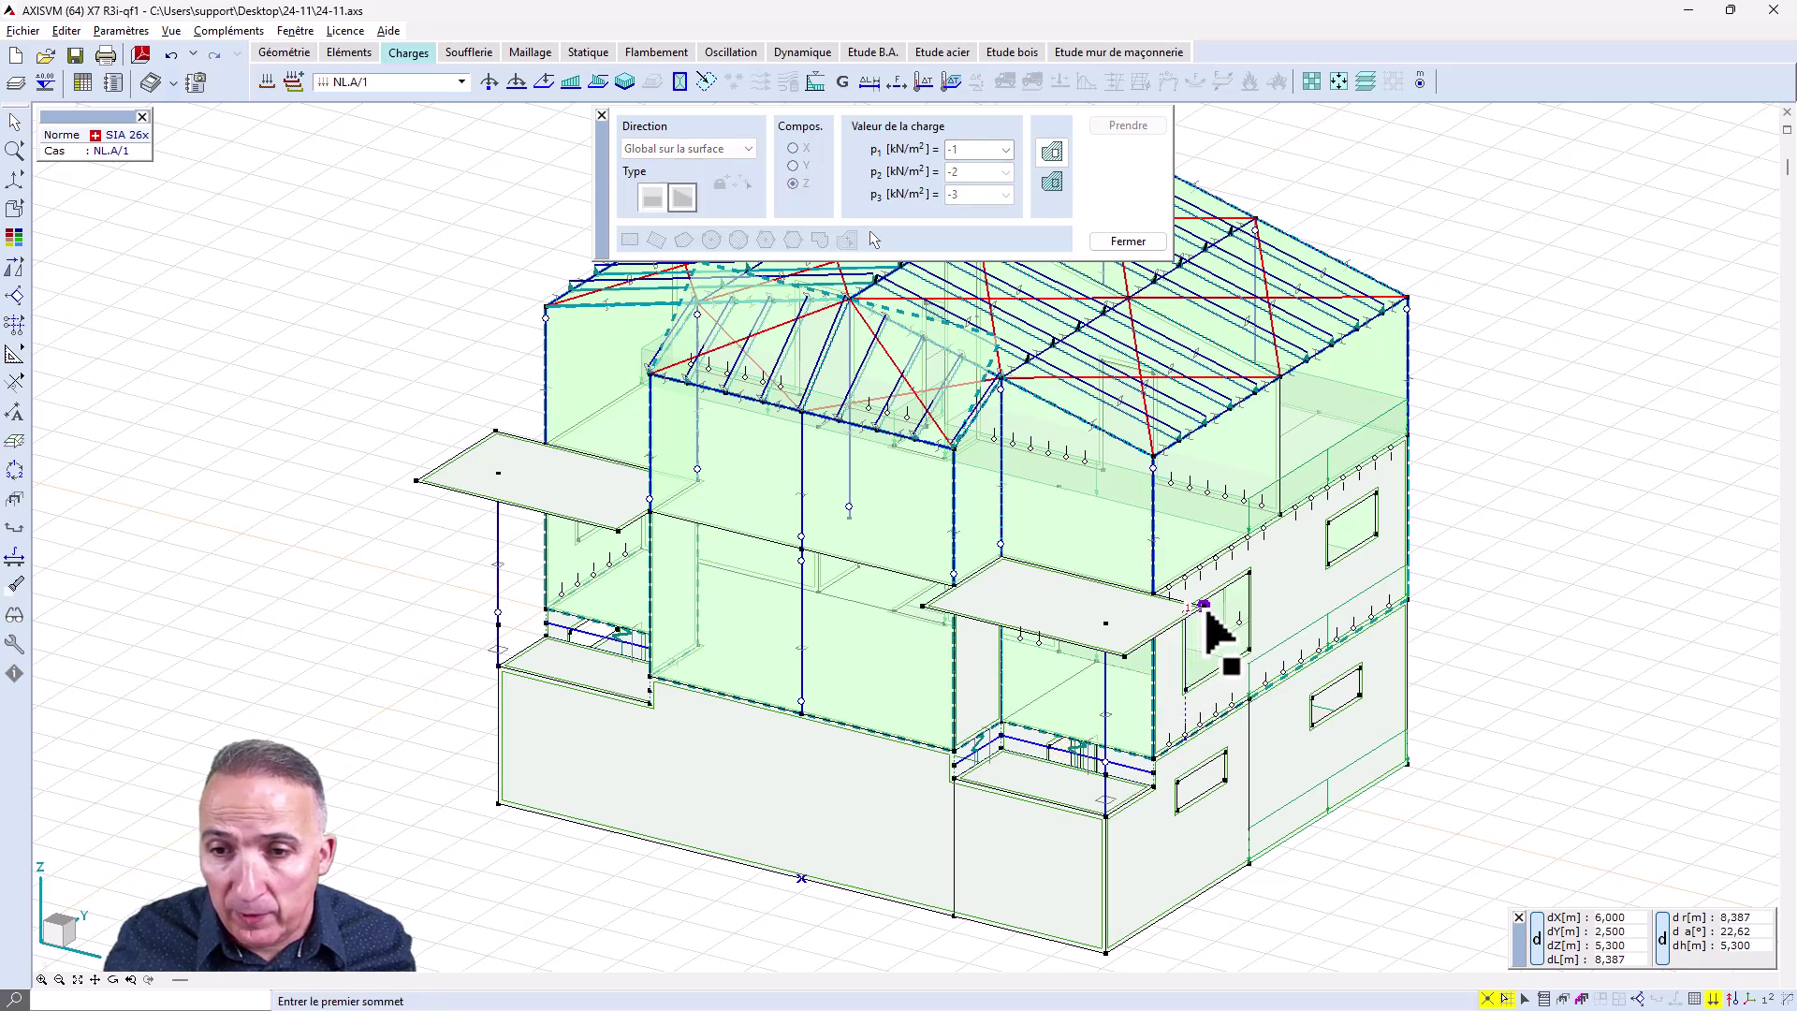
click(1124, 656)
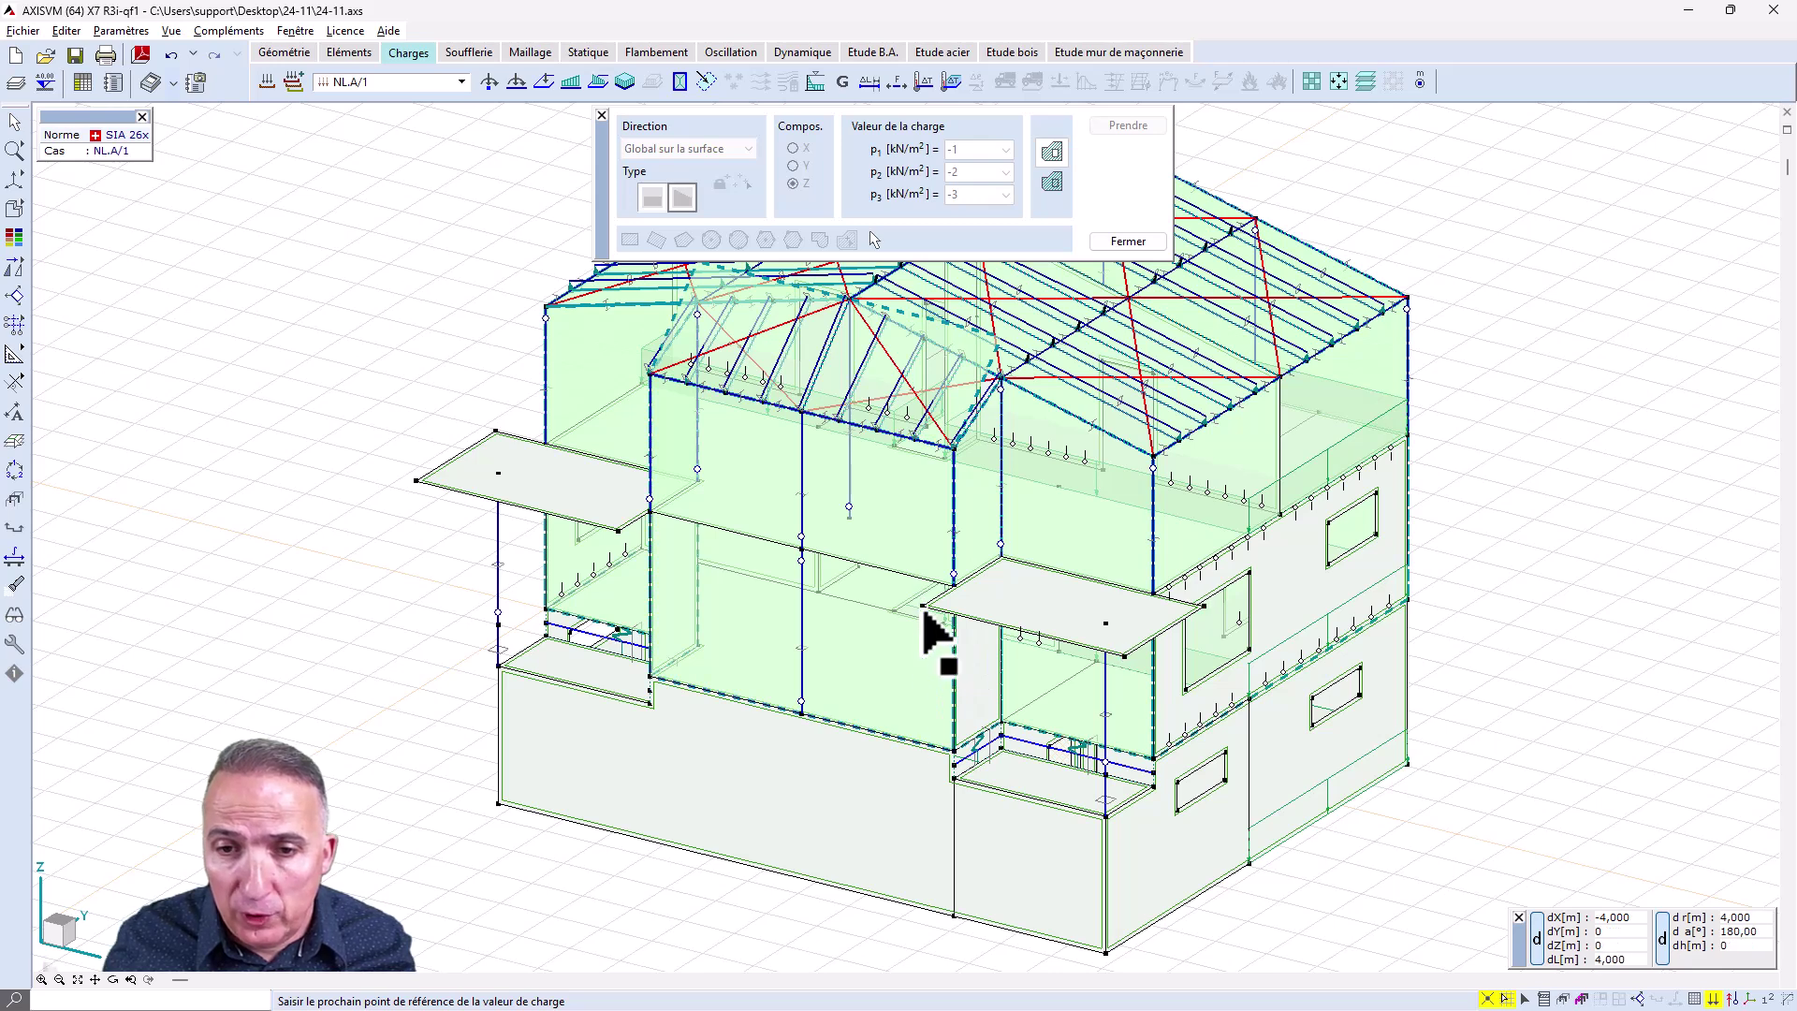
click(923, 607)
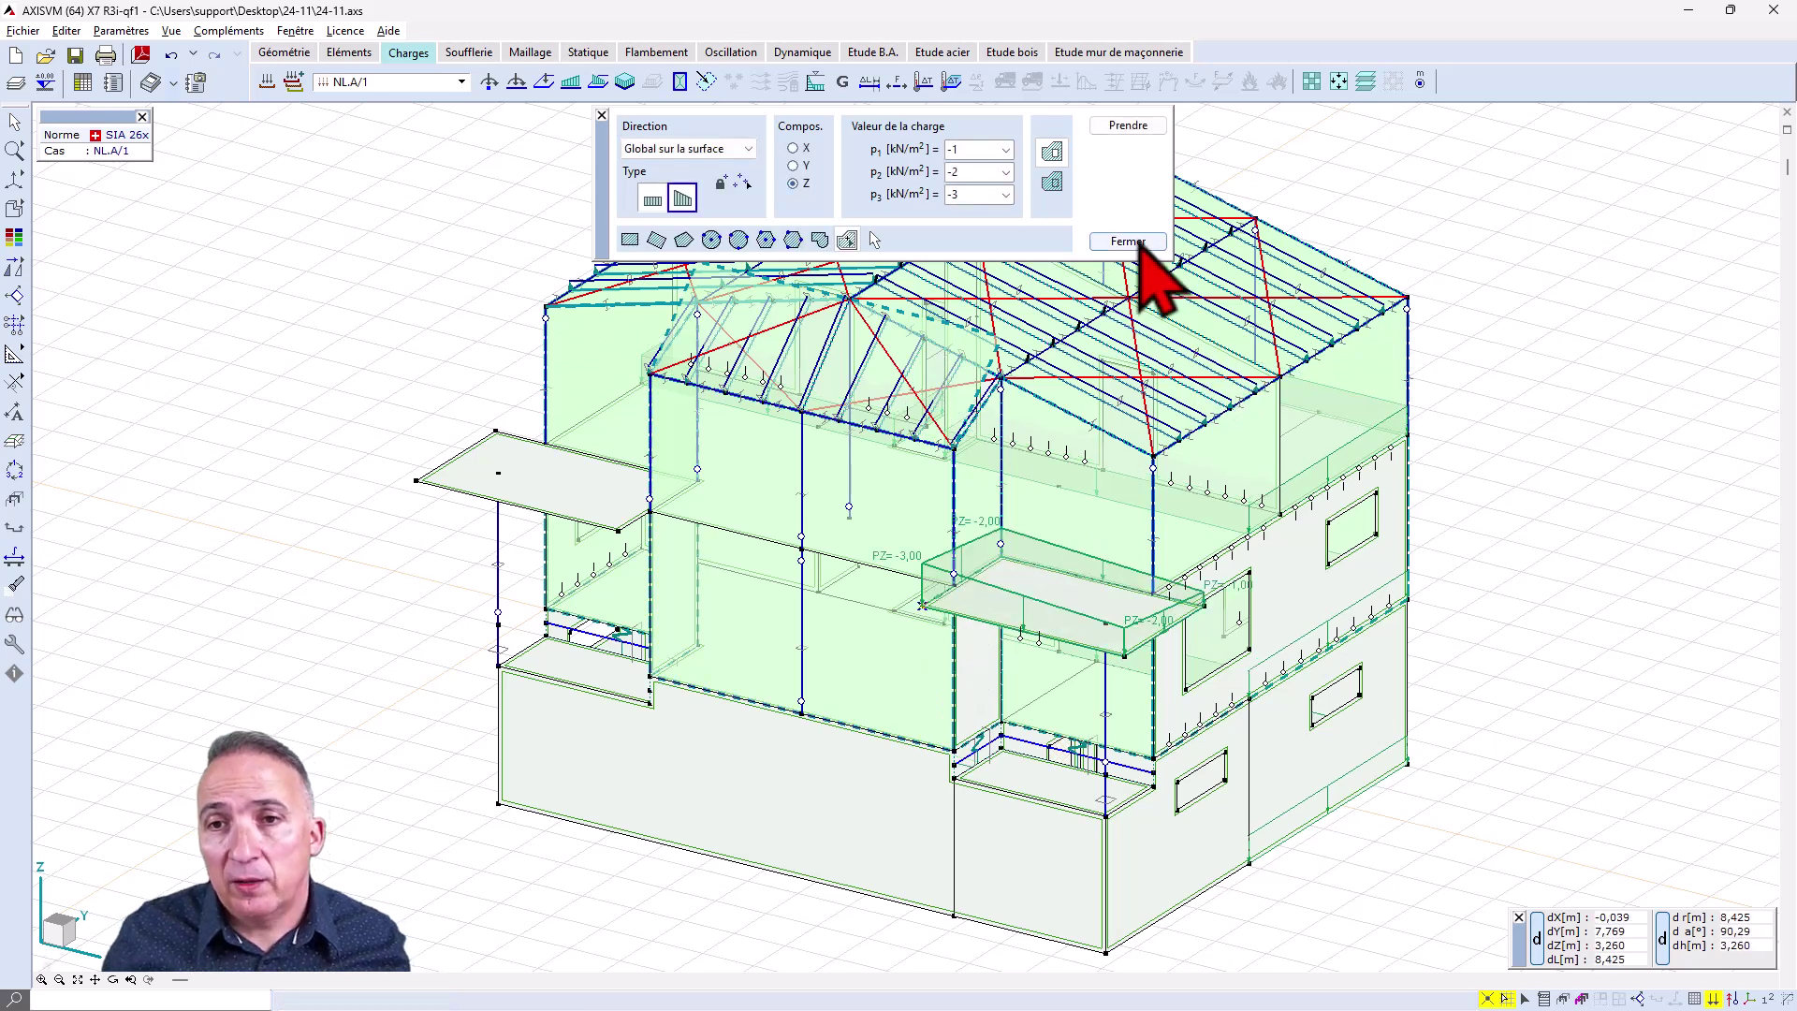
click(1128, 241)
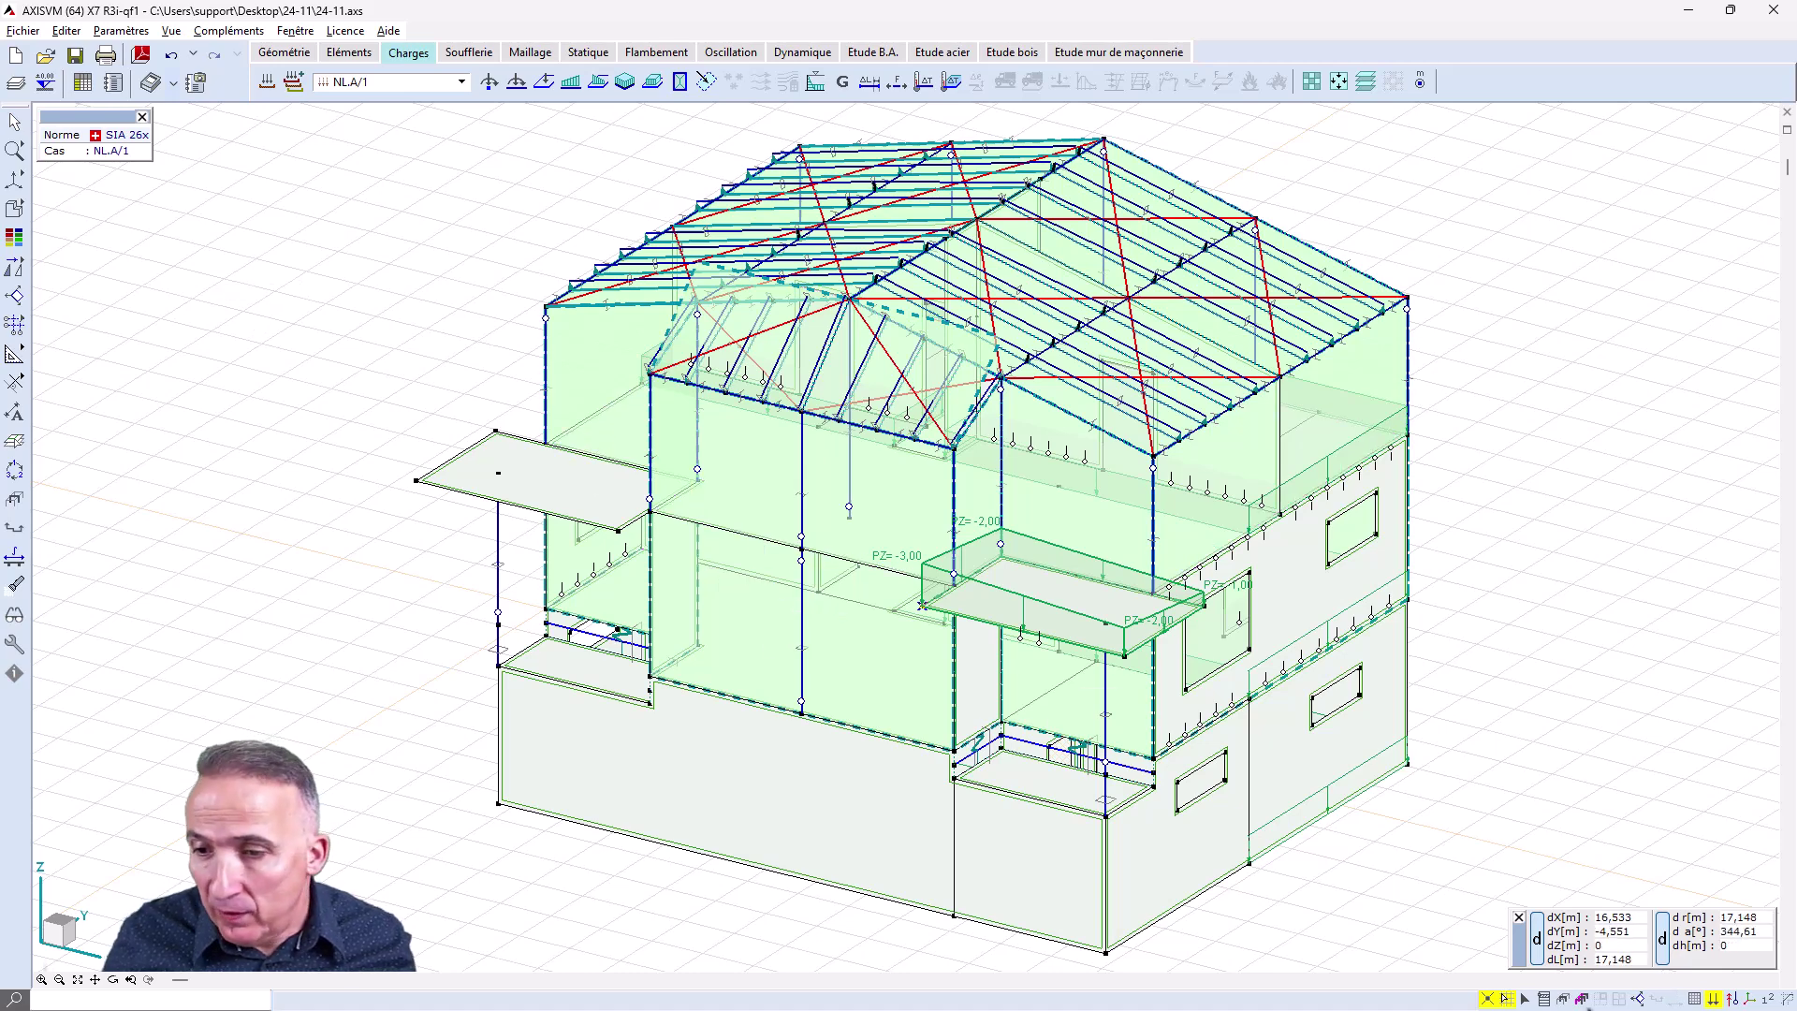
Step: Show only the Rez de Chaussée storey and view it from above
click(1550, 1001)
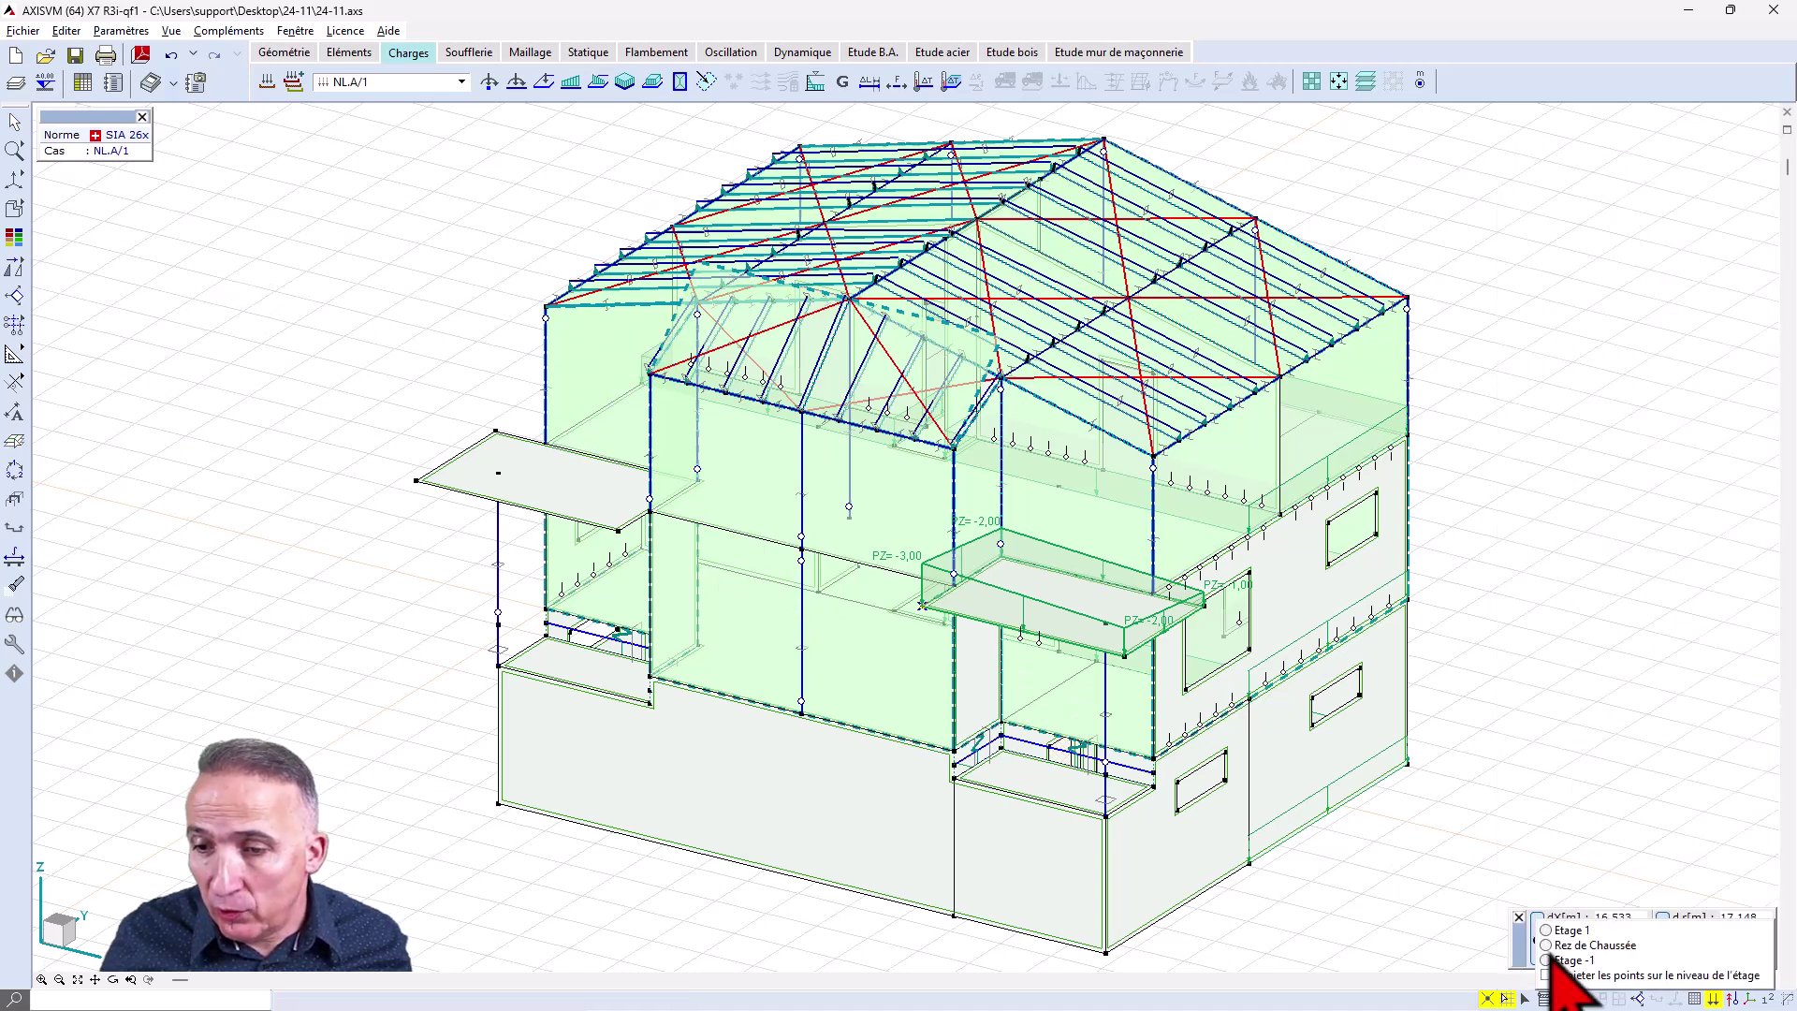
click(1546, 945)
right_click(389, 655)
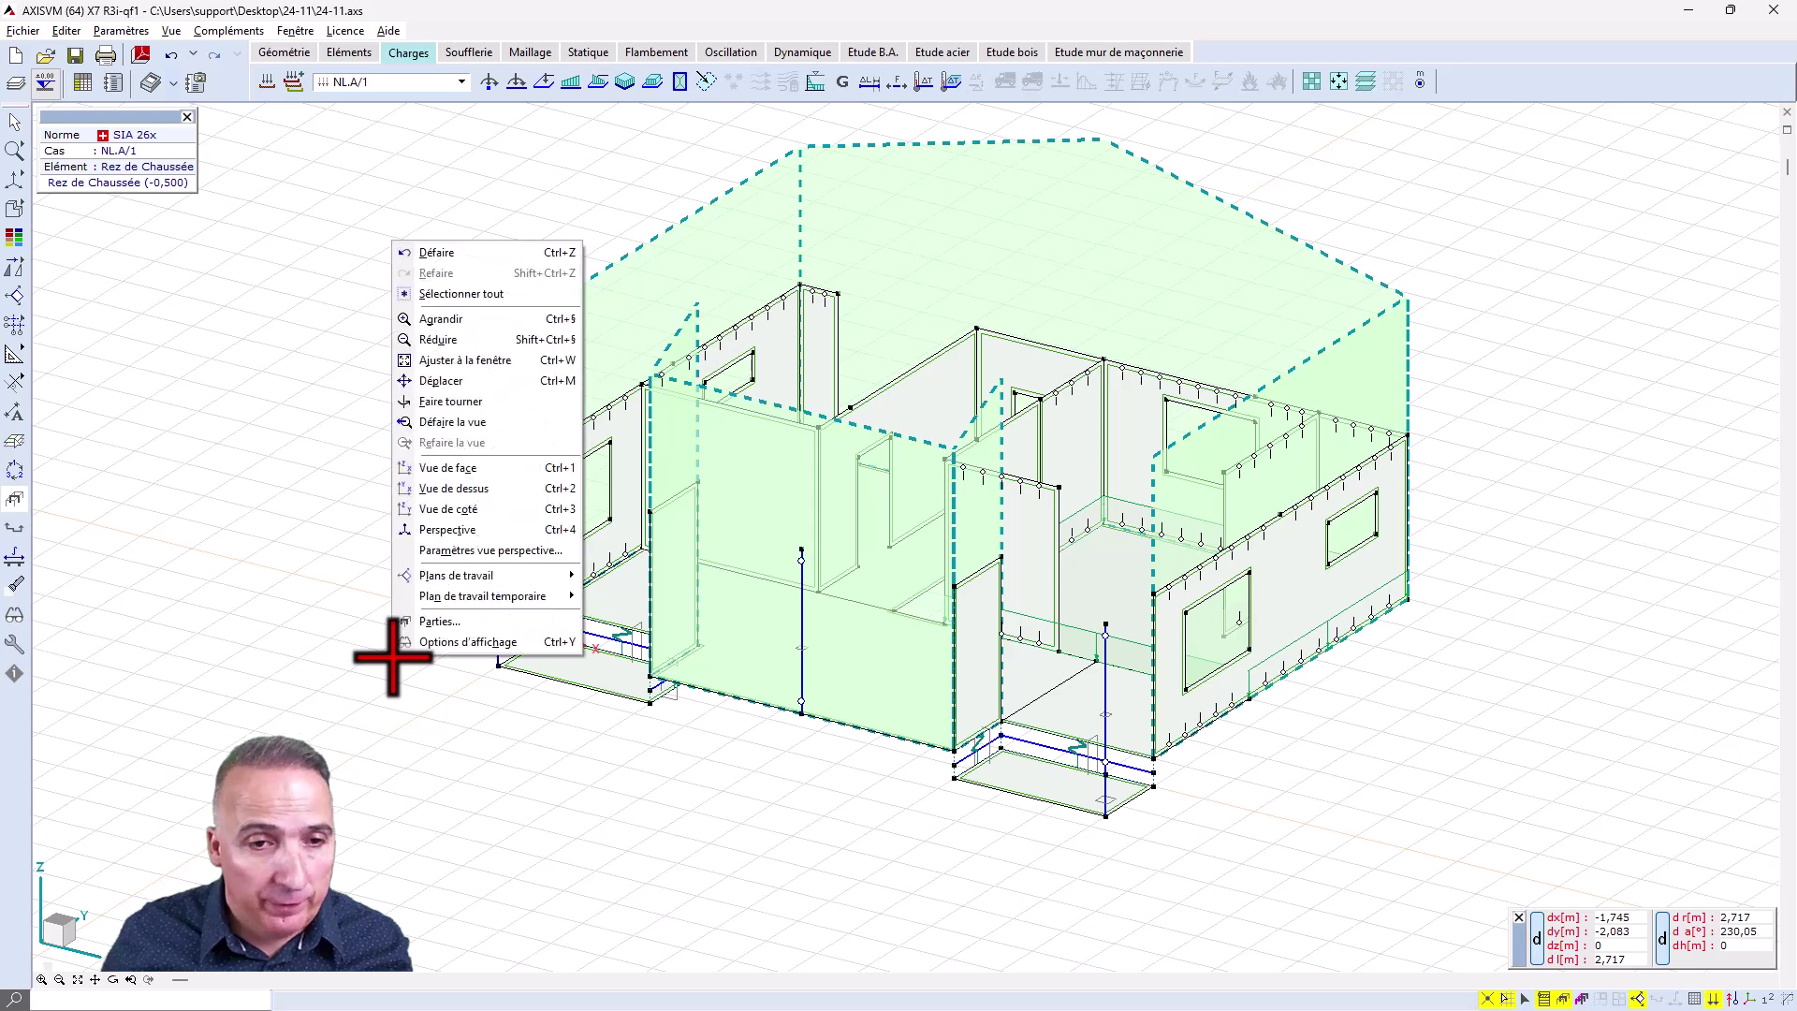
click(446, 491)
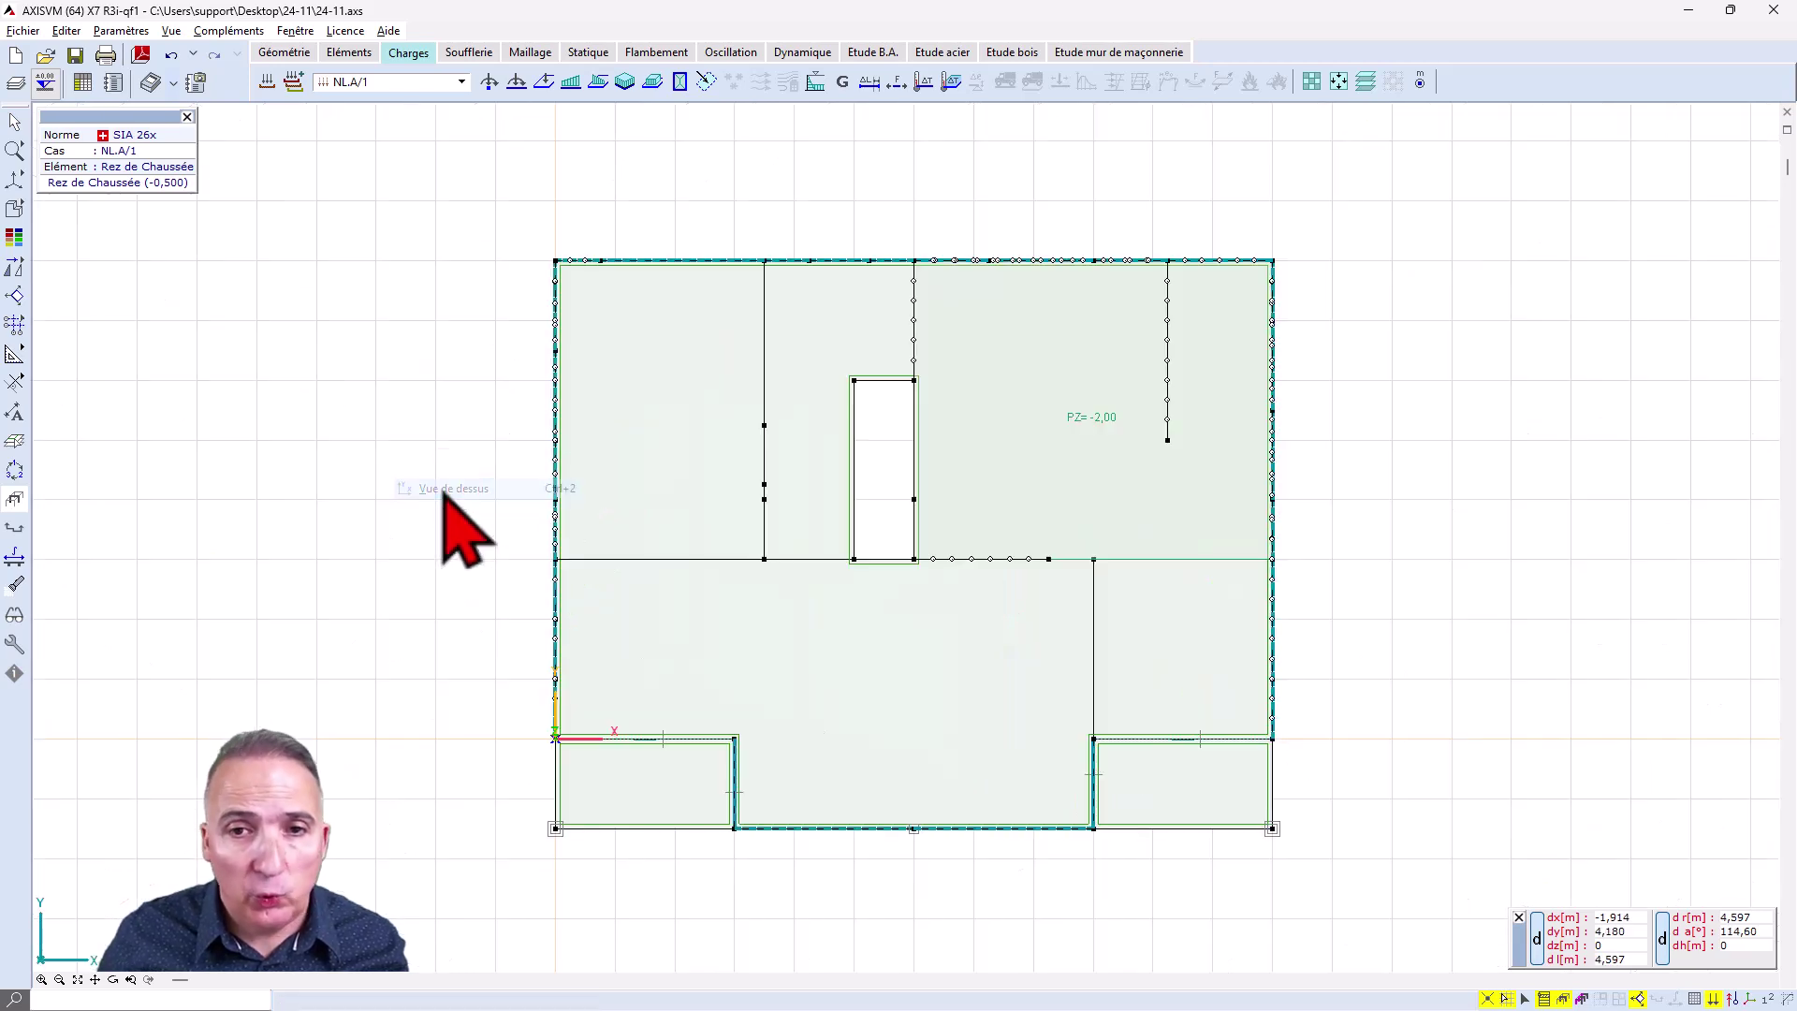
Step: Try colour-coding the surface loads by load group intensity (Intensités du groupe de charge), and discard the colour coding
click(15, 238)
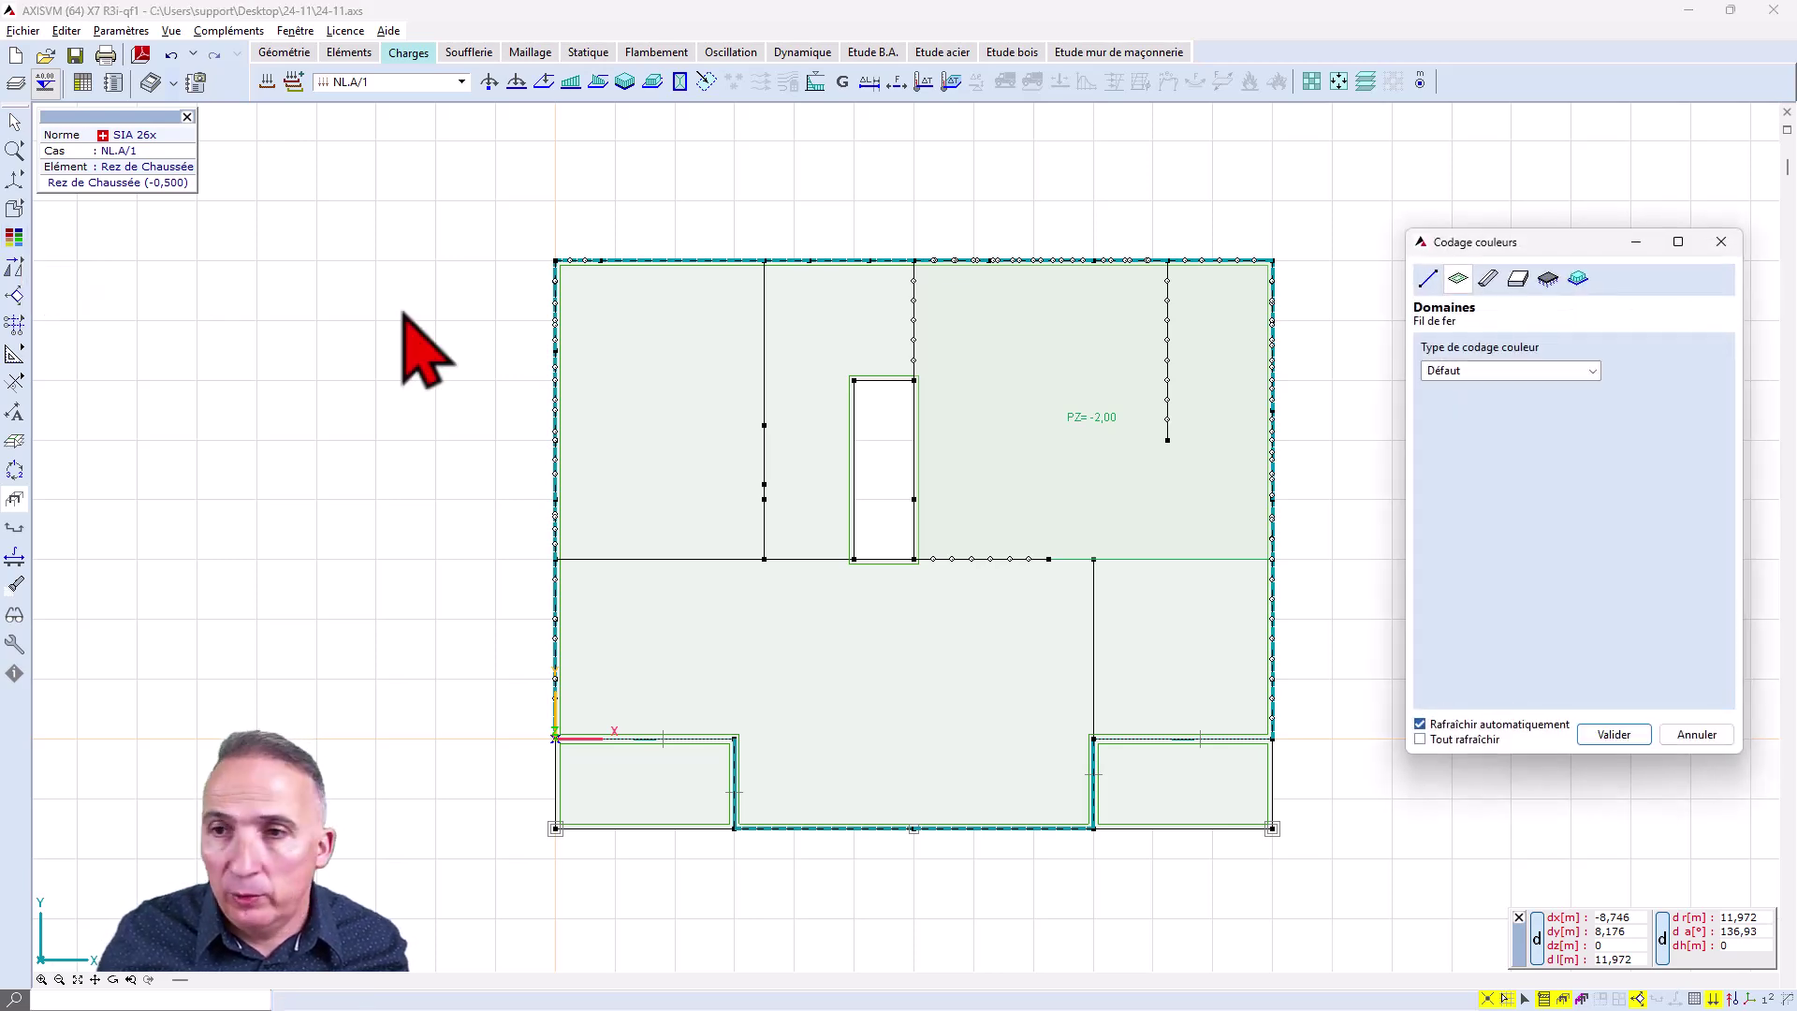
click(1578, 278)
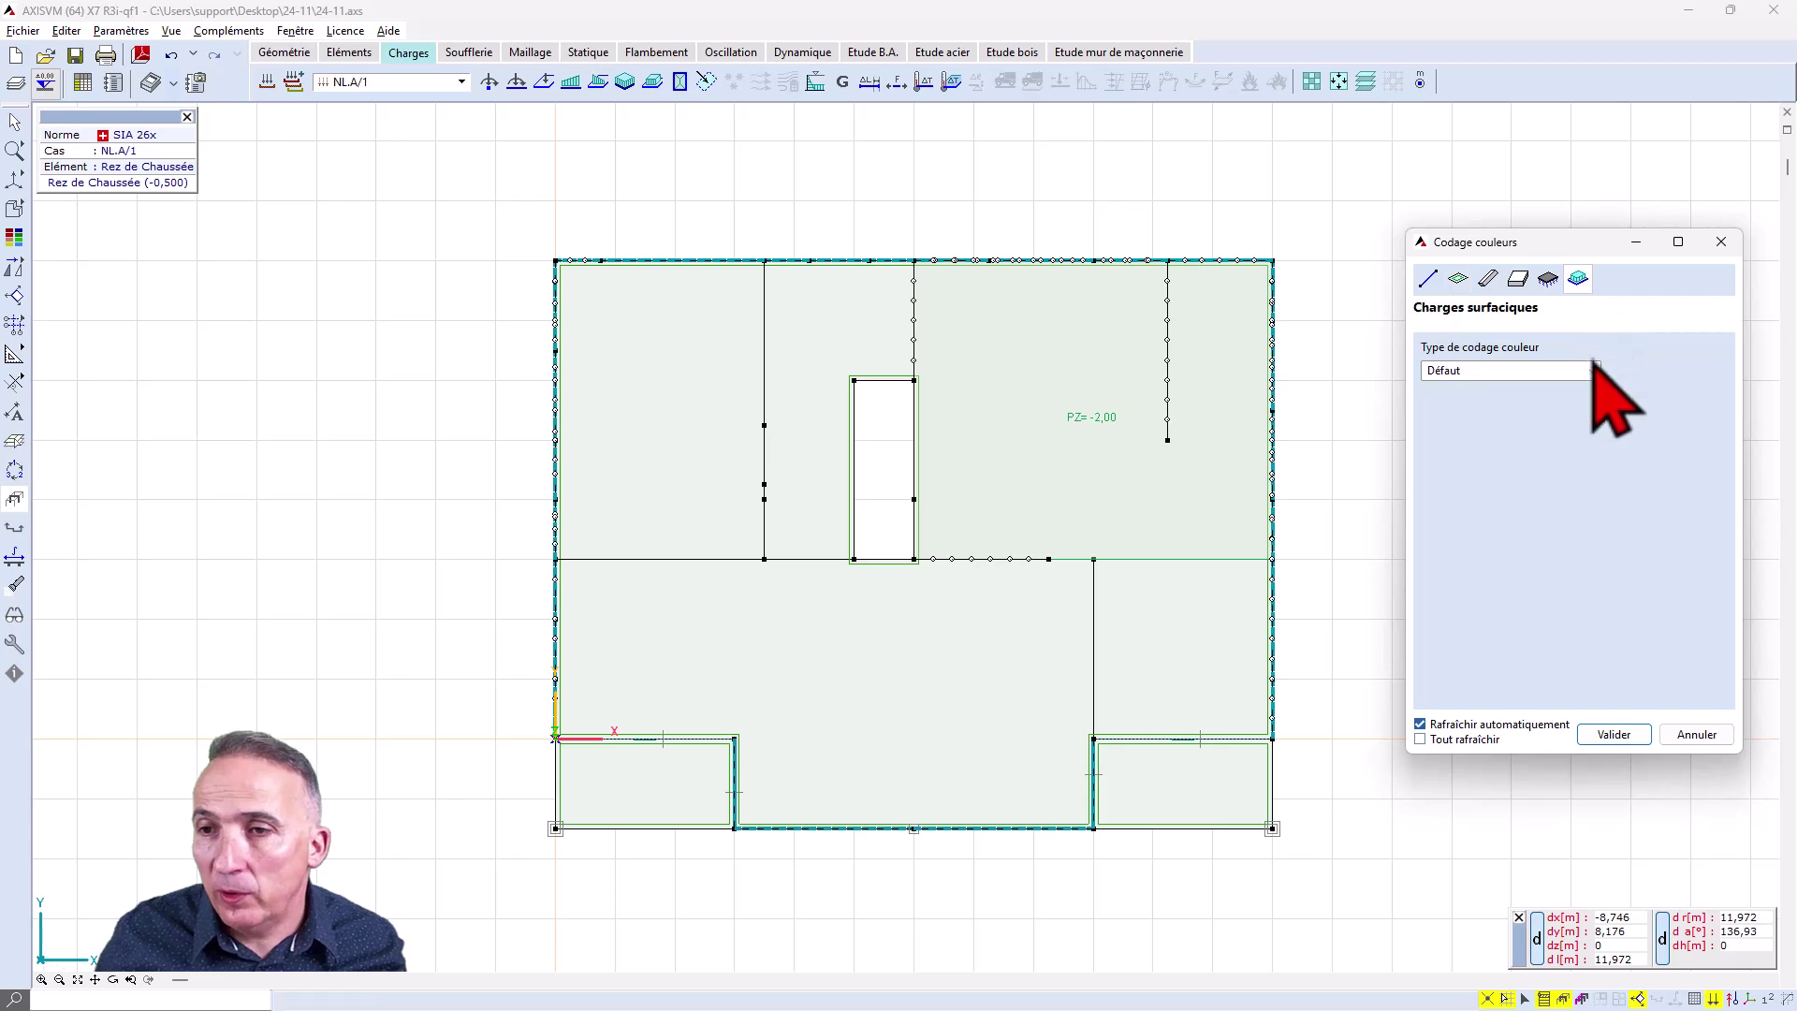
click(1593, 370)
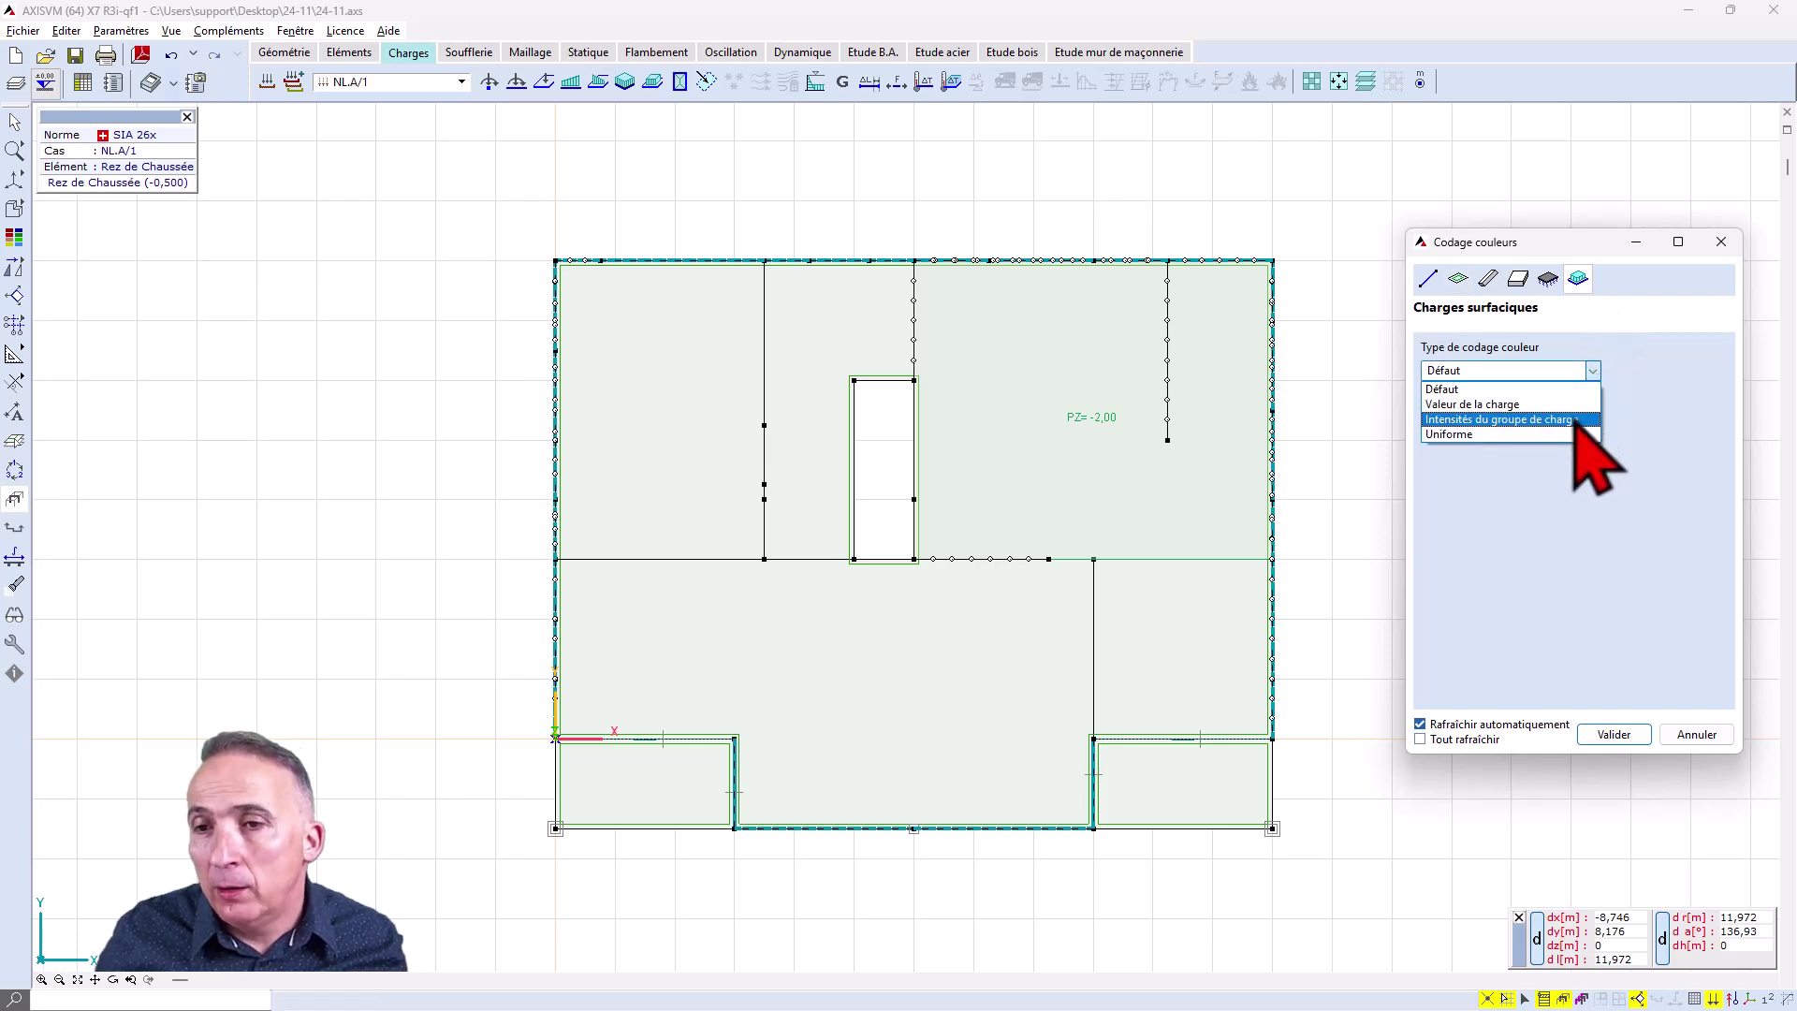
click(1498, 419)
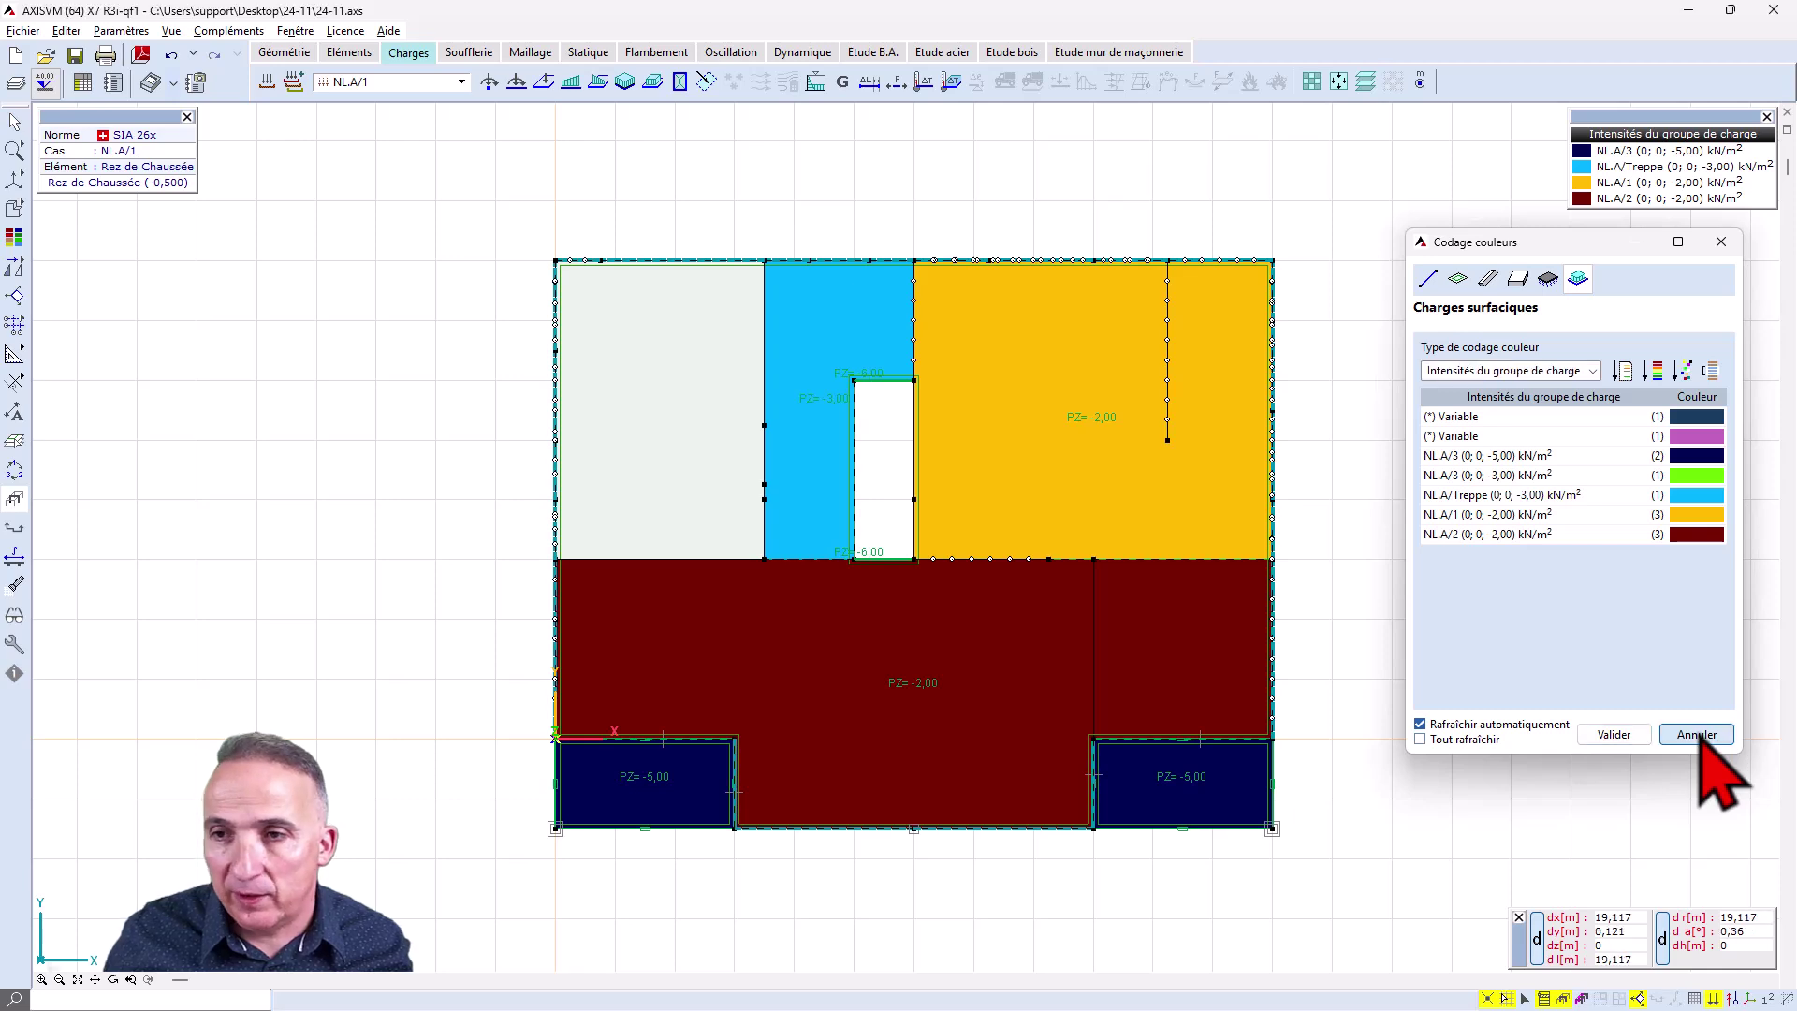
click(1697, 735)
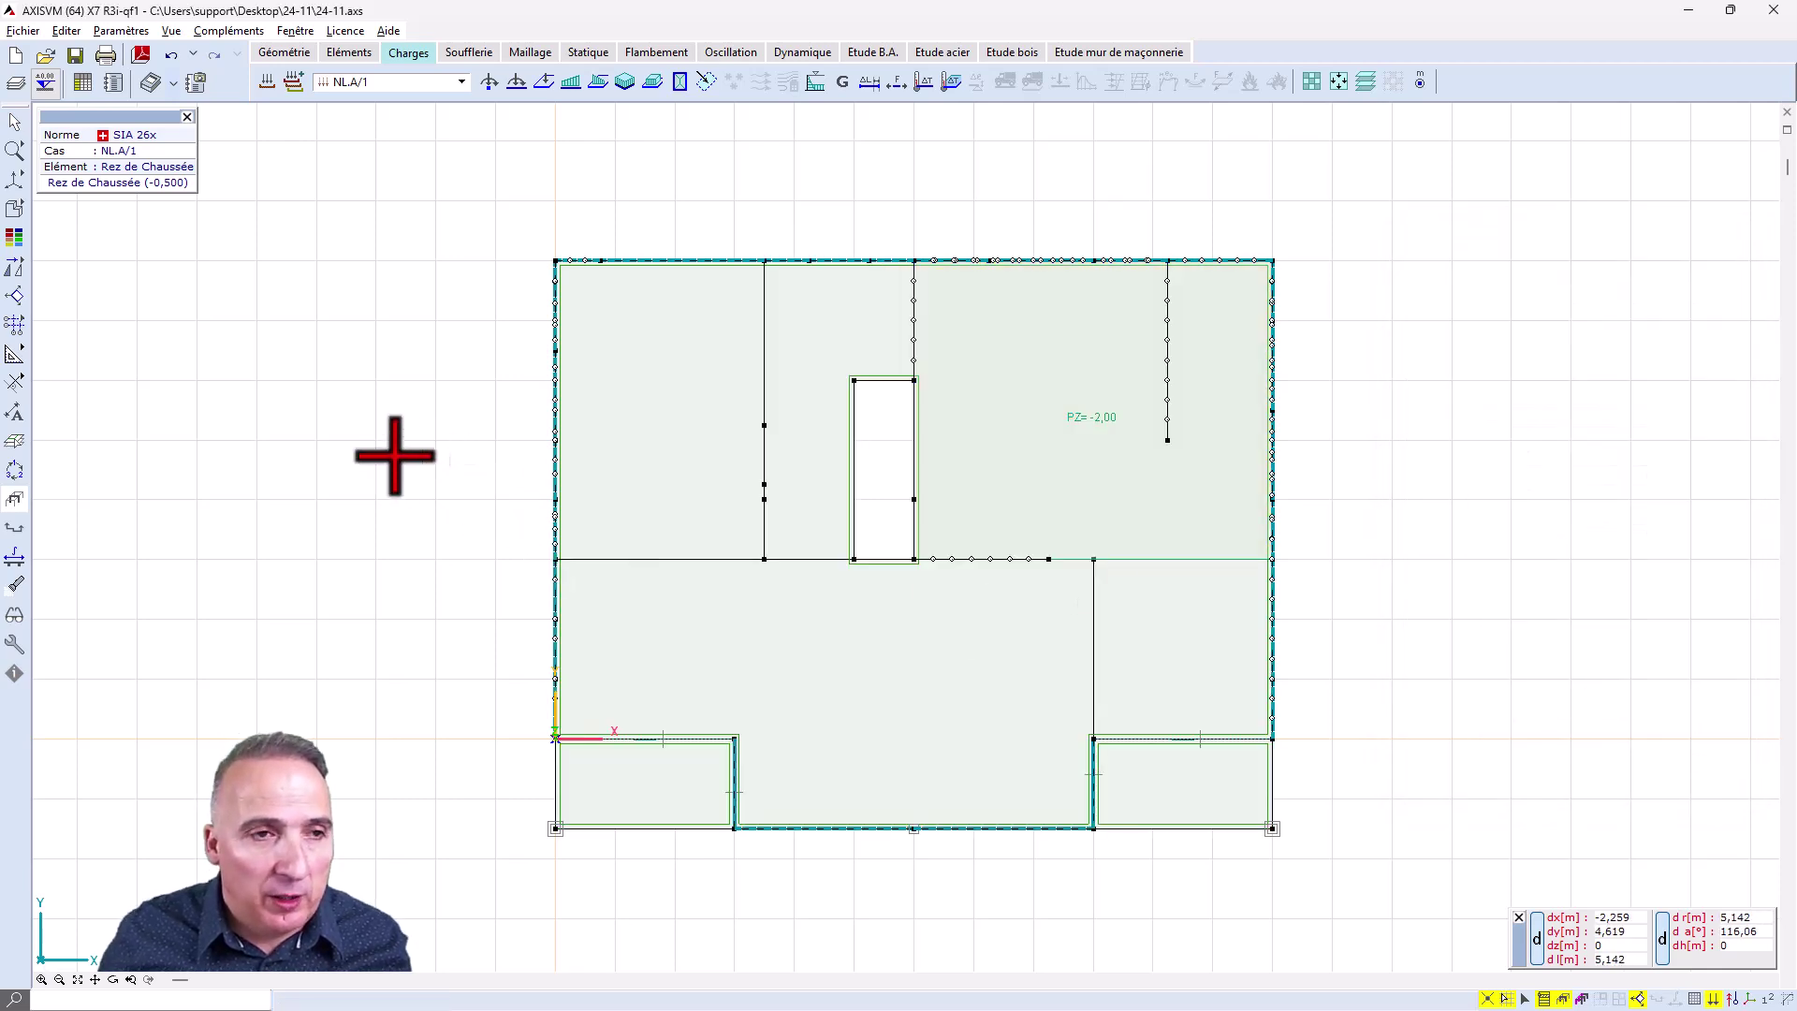
Step: Switch to the perspective view and show the whole building instead of only the Rez de Chaussée storey
right_click(375, 482)
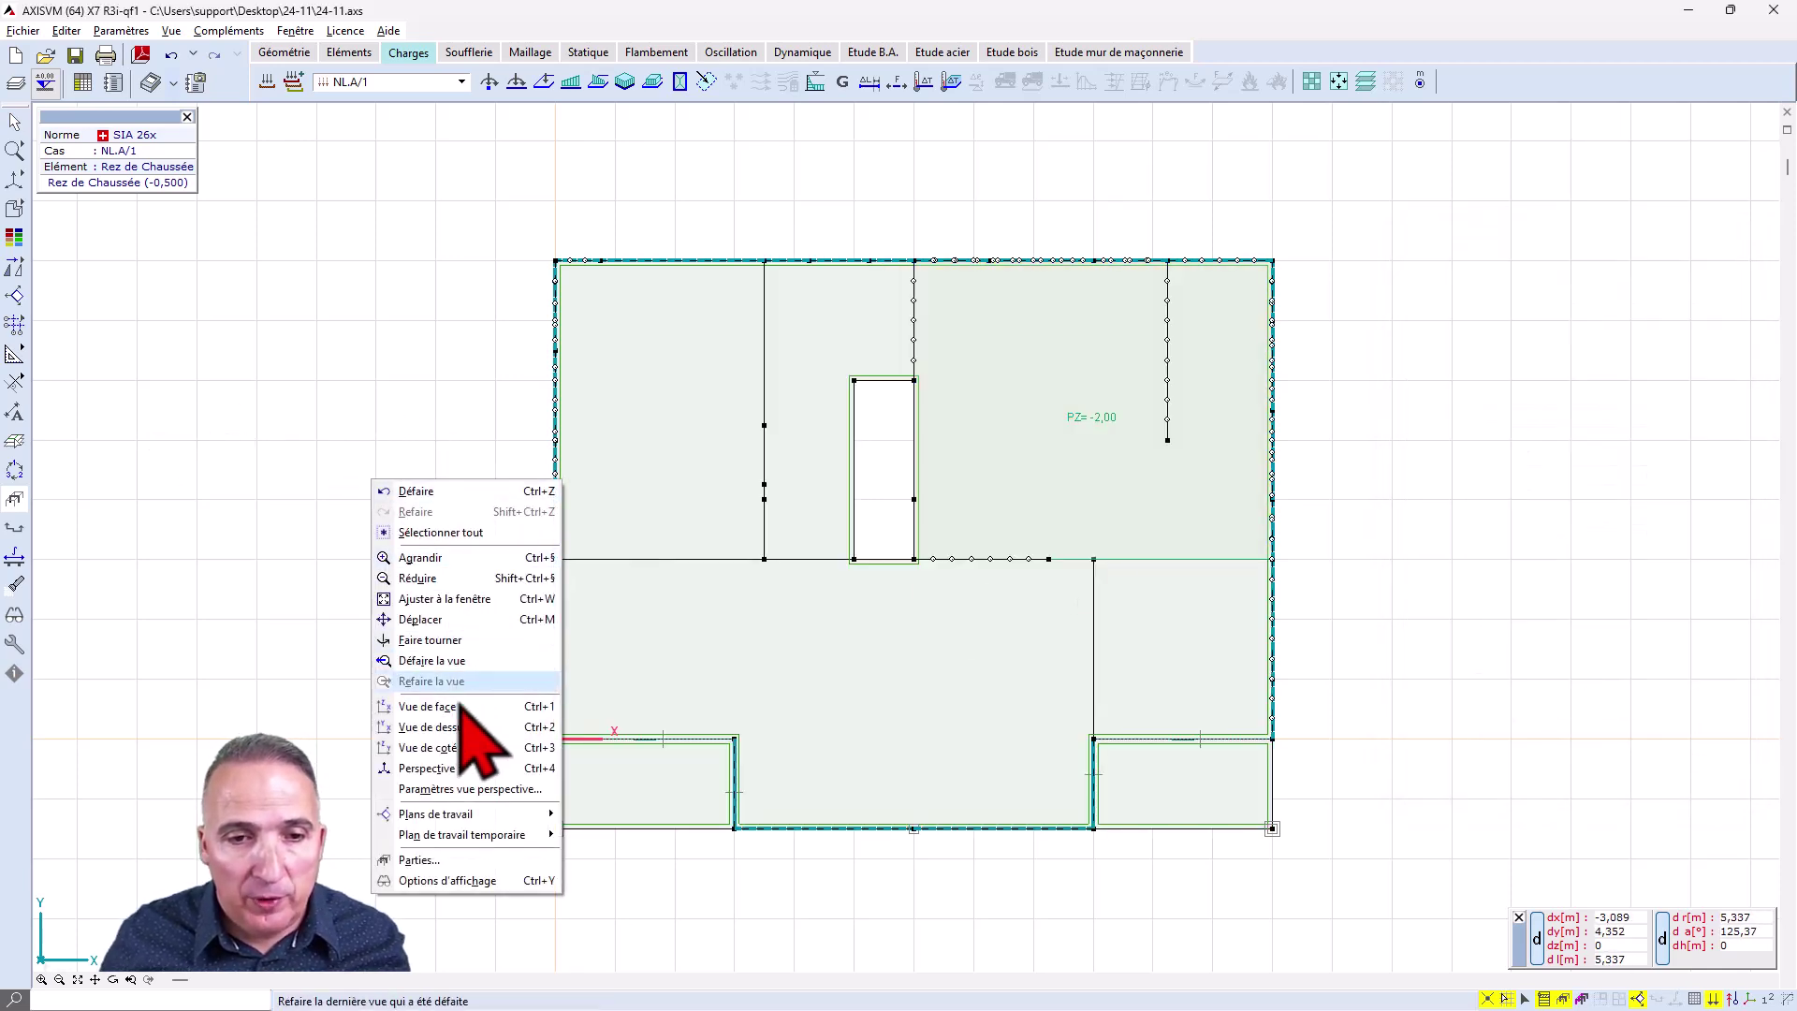
click(440, 768)
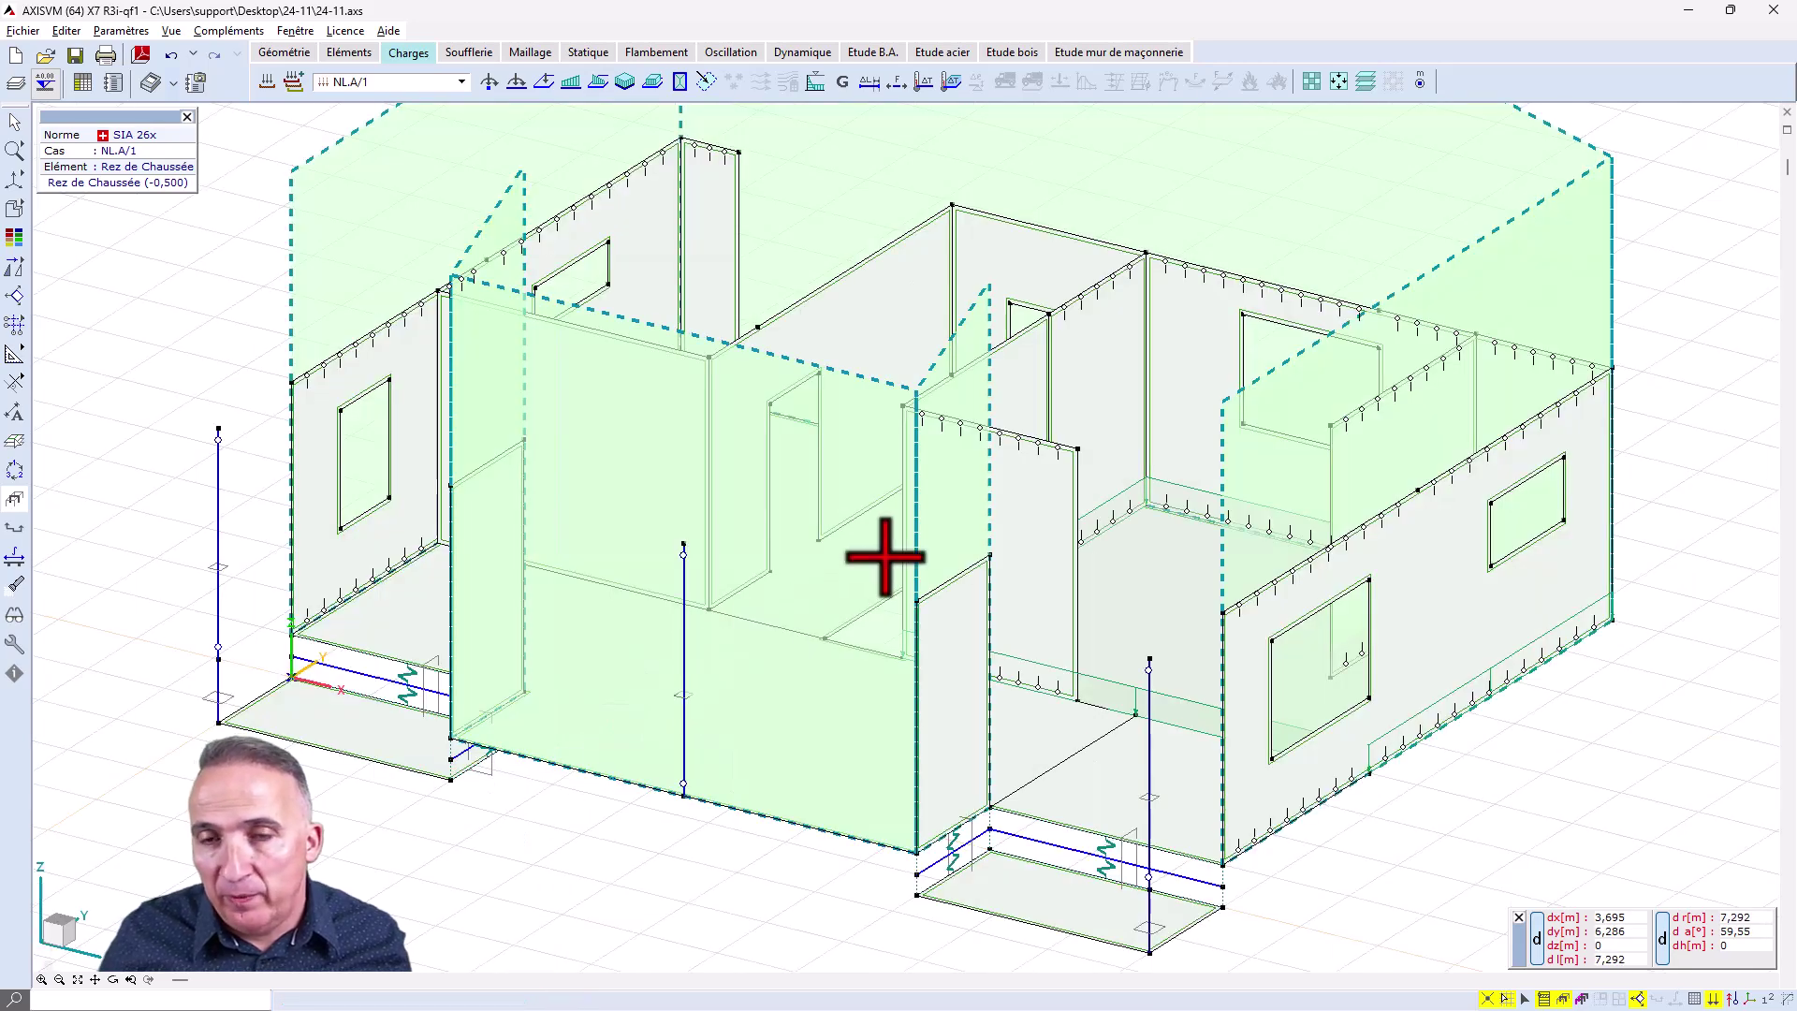
scroll(879, 553, down, 3)
middle_drag(951, 574, 992, 620)
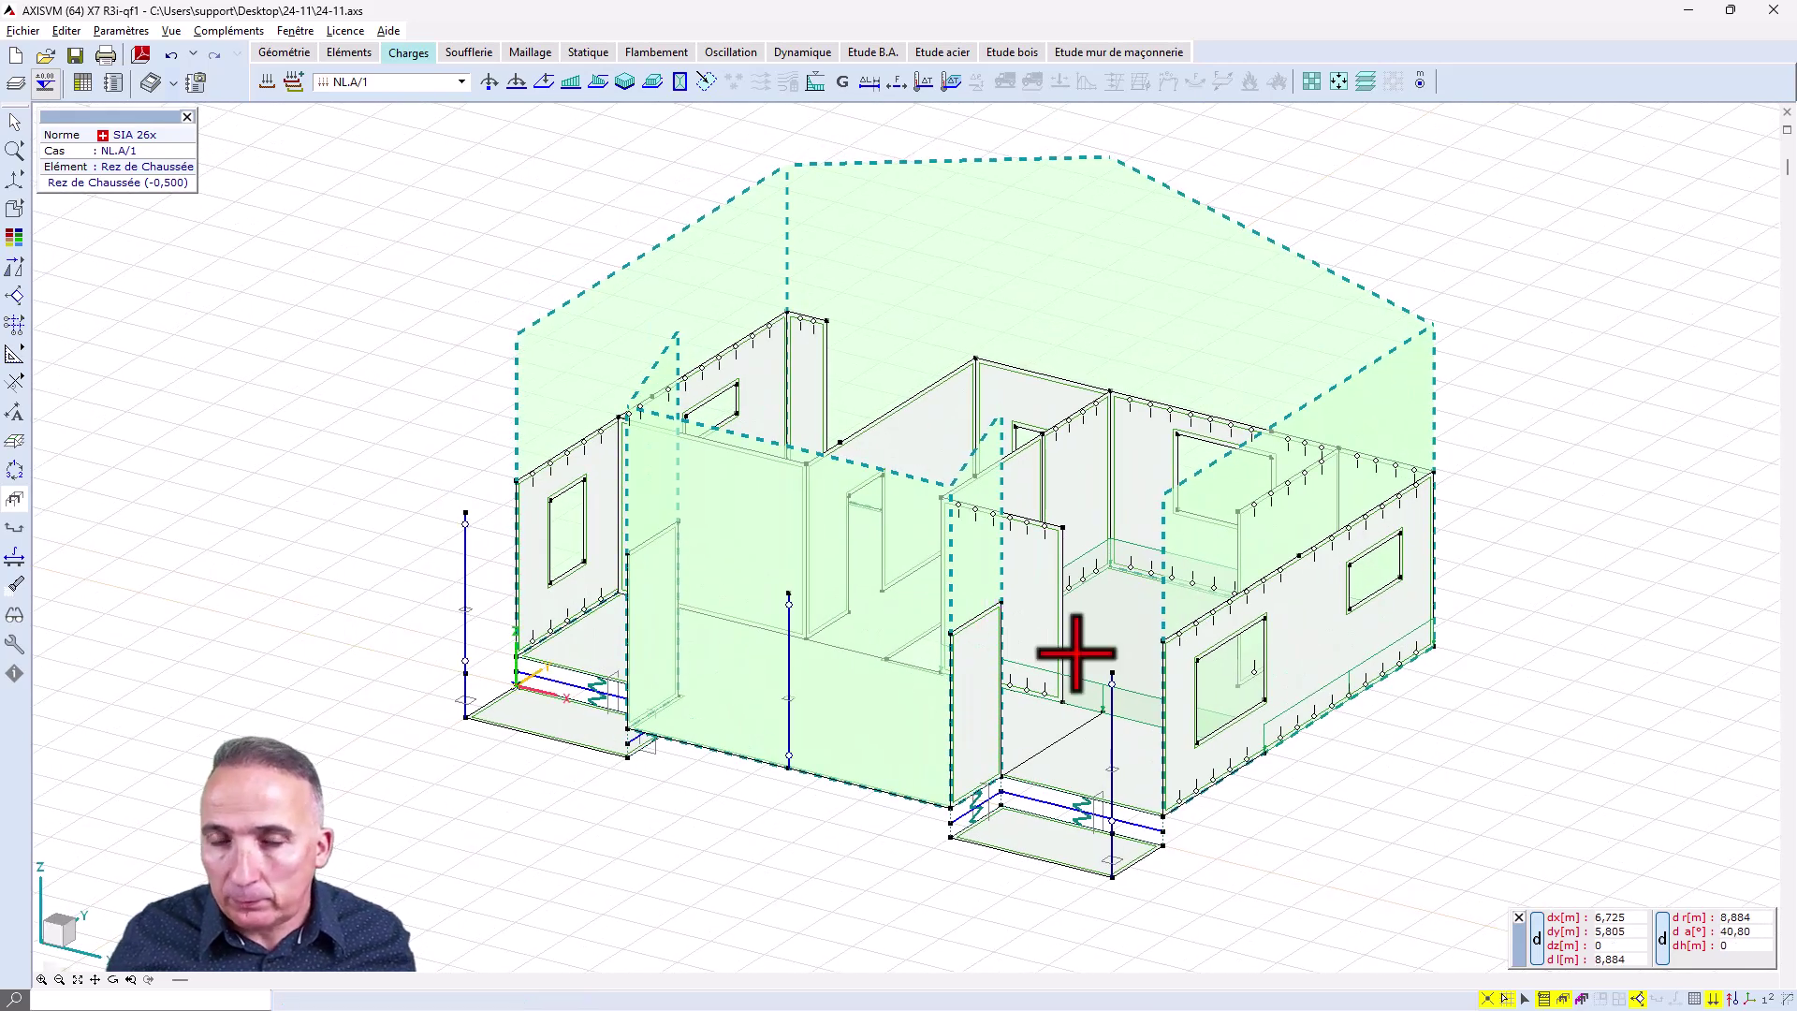
click(1565, 999)
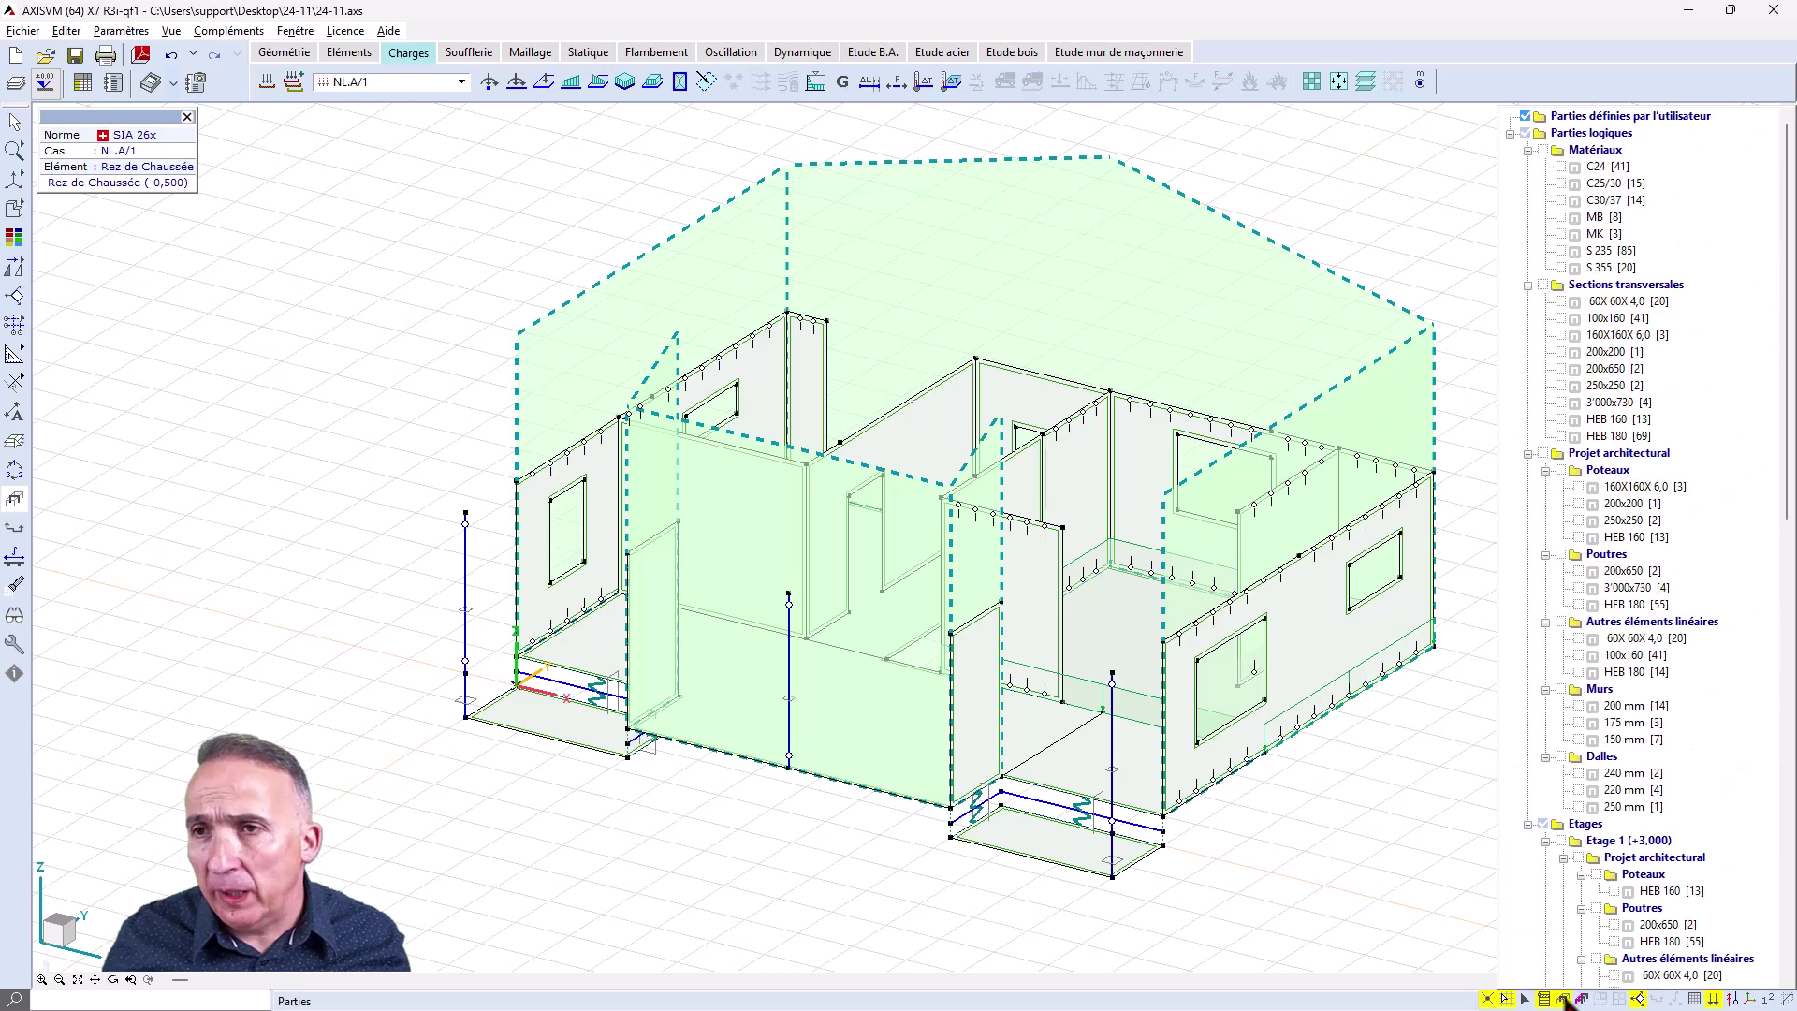
click(1527, 134)
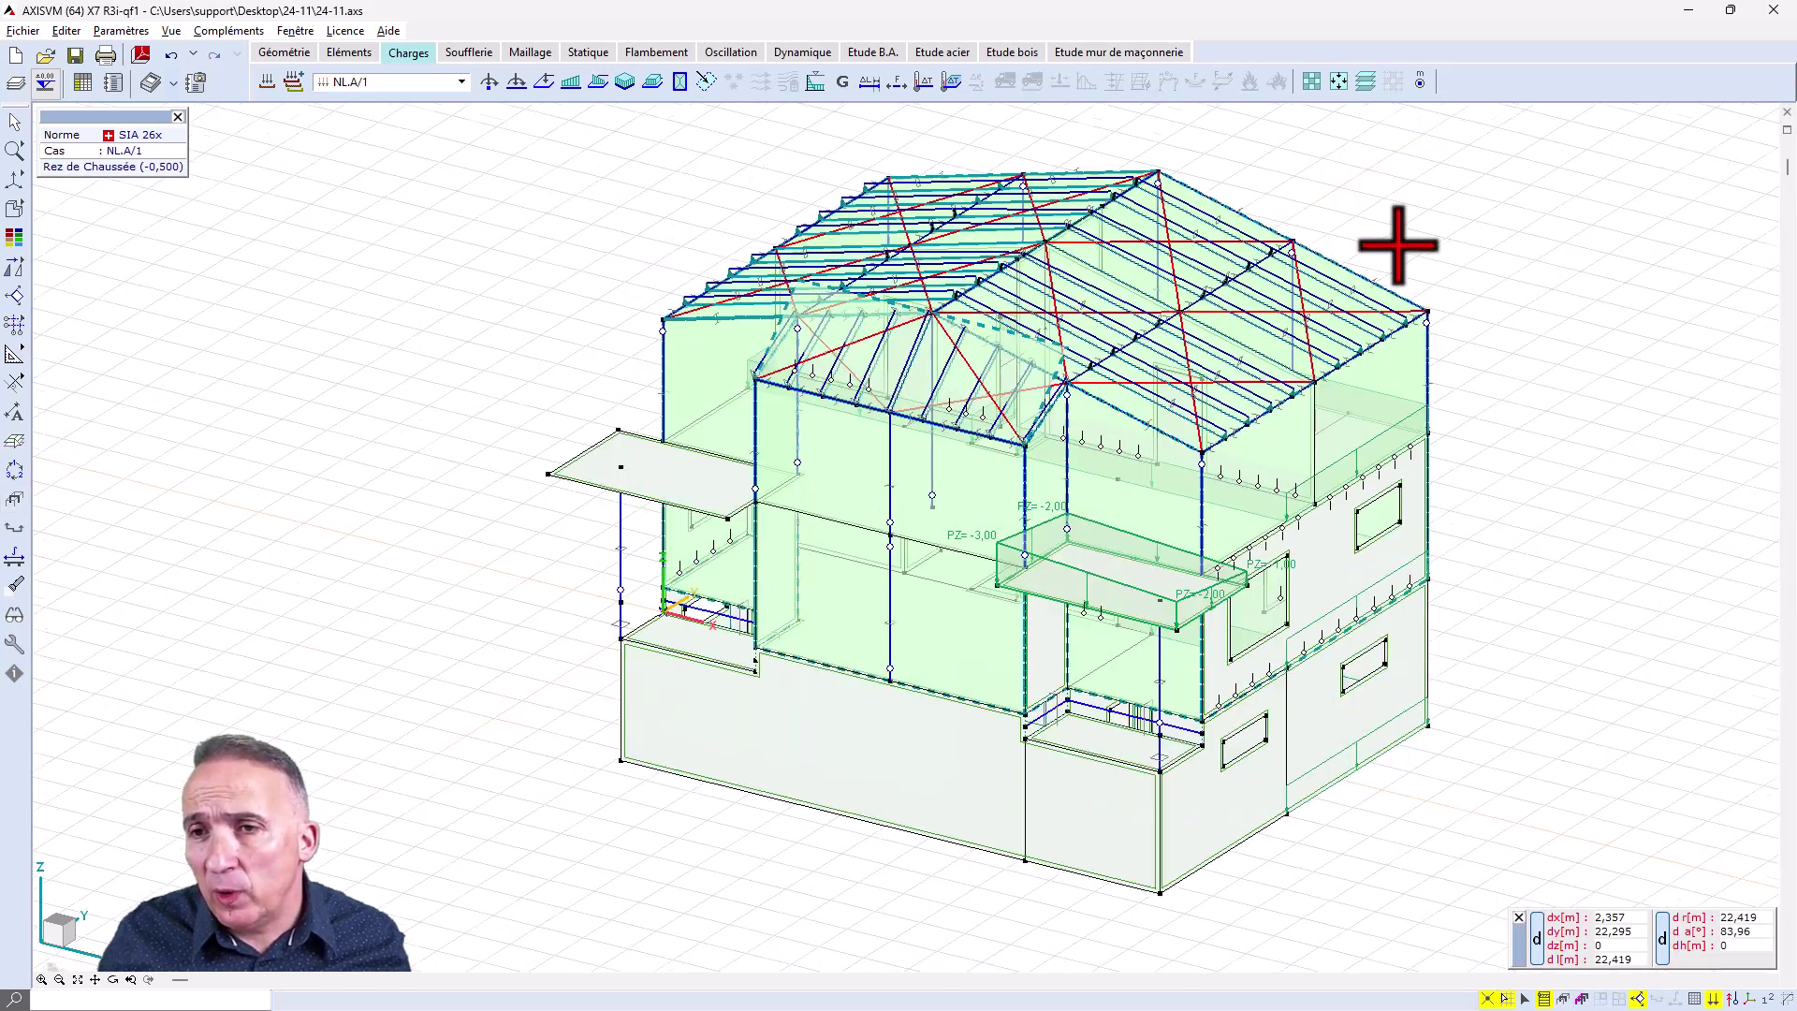
Step: Display only the logical part containing the elements made of material MB
click(1545, 999)
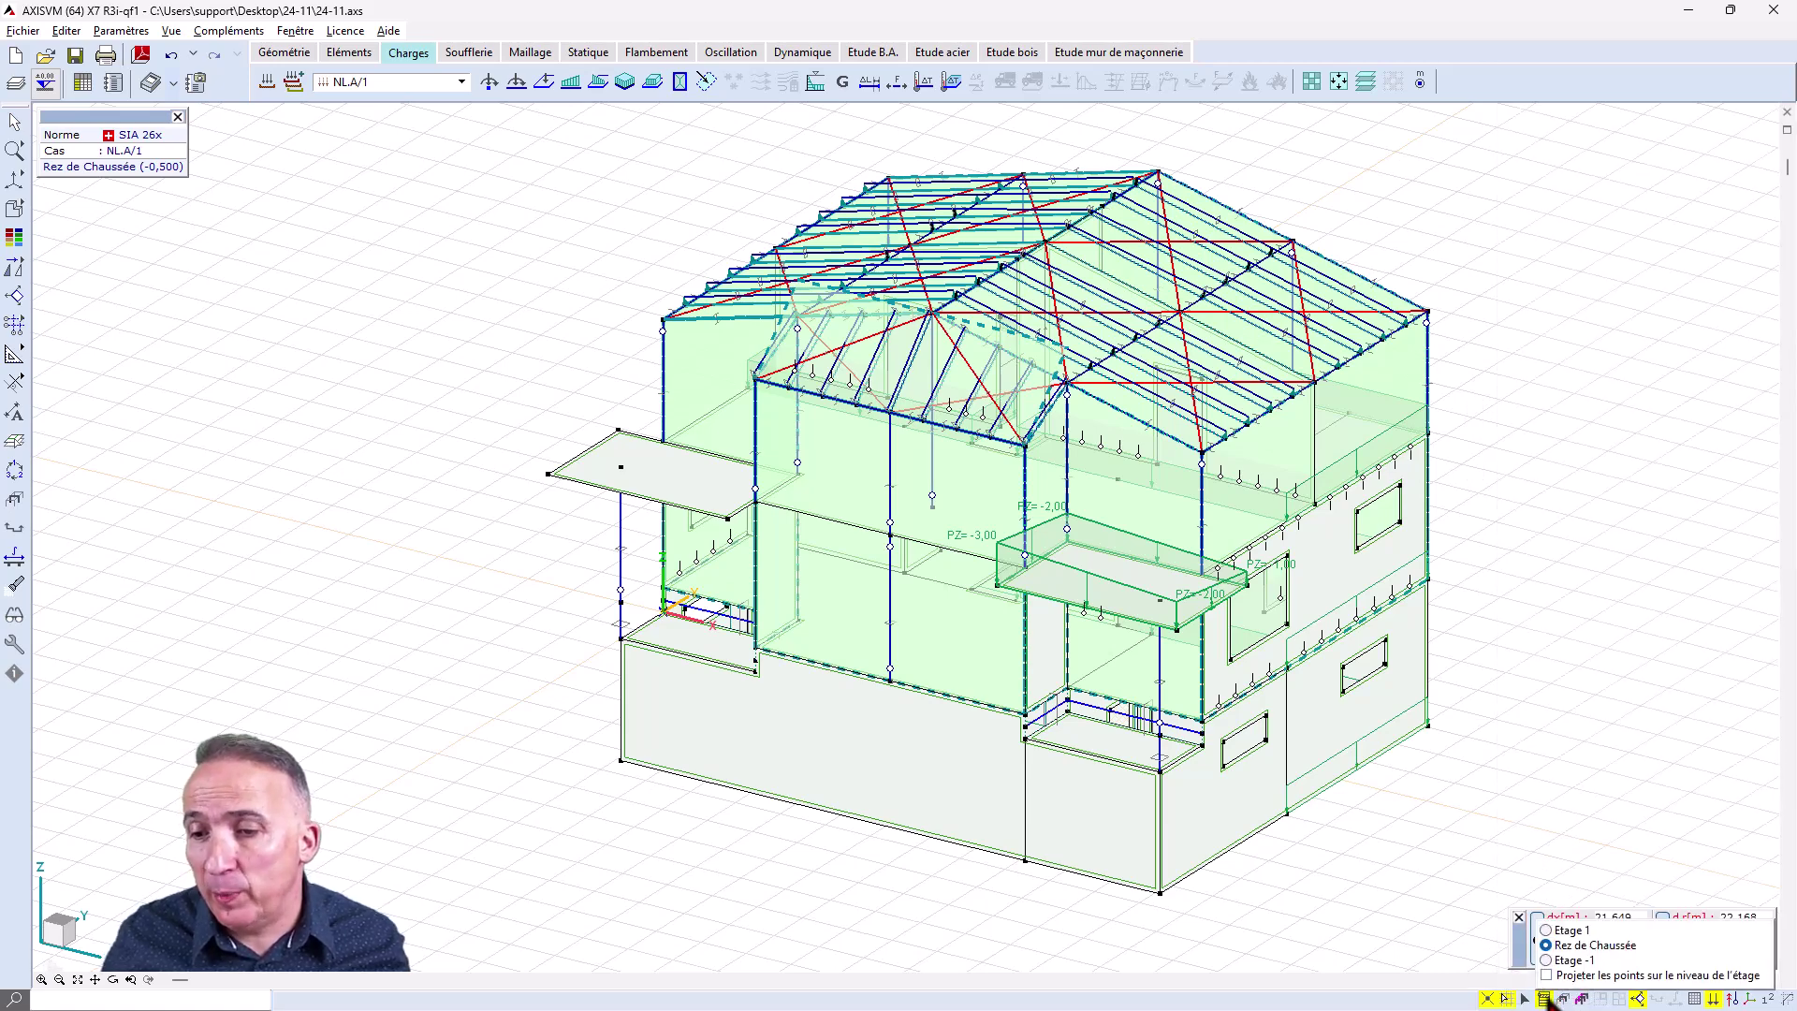
mouse_move(1563, 994)
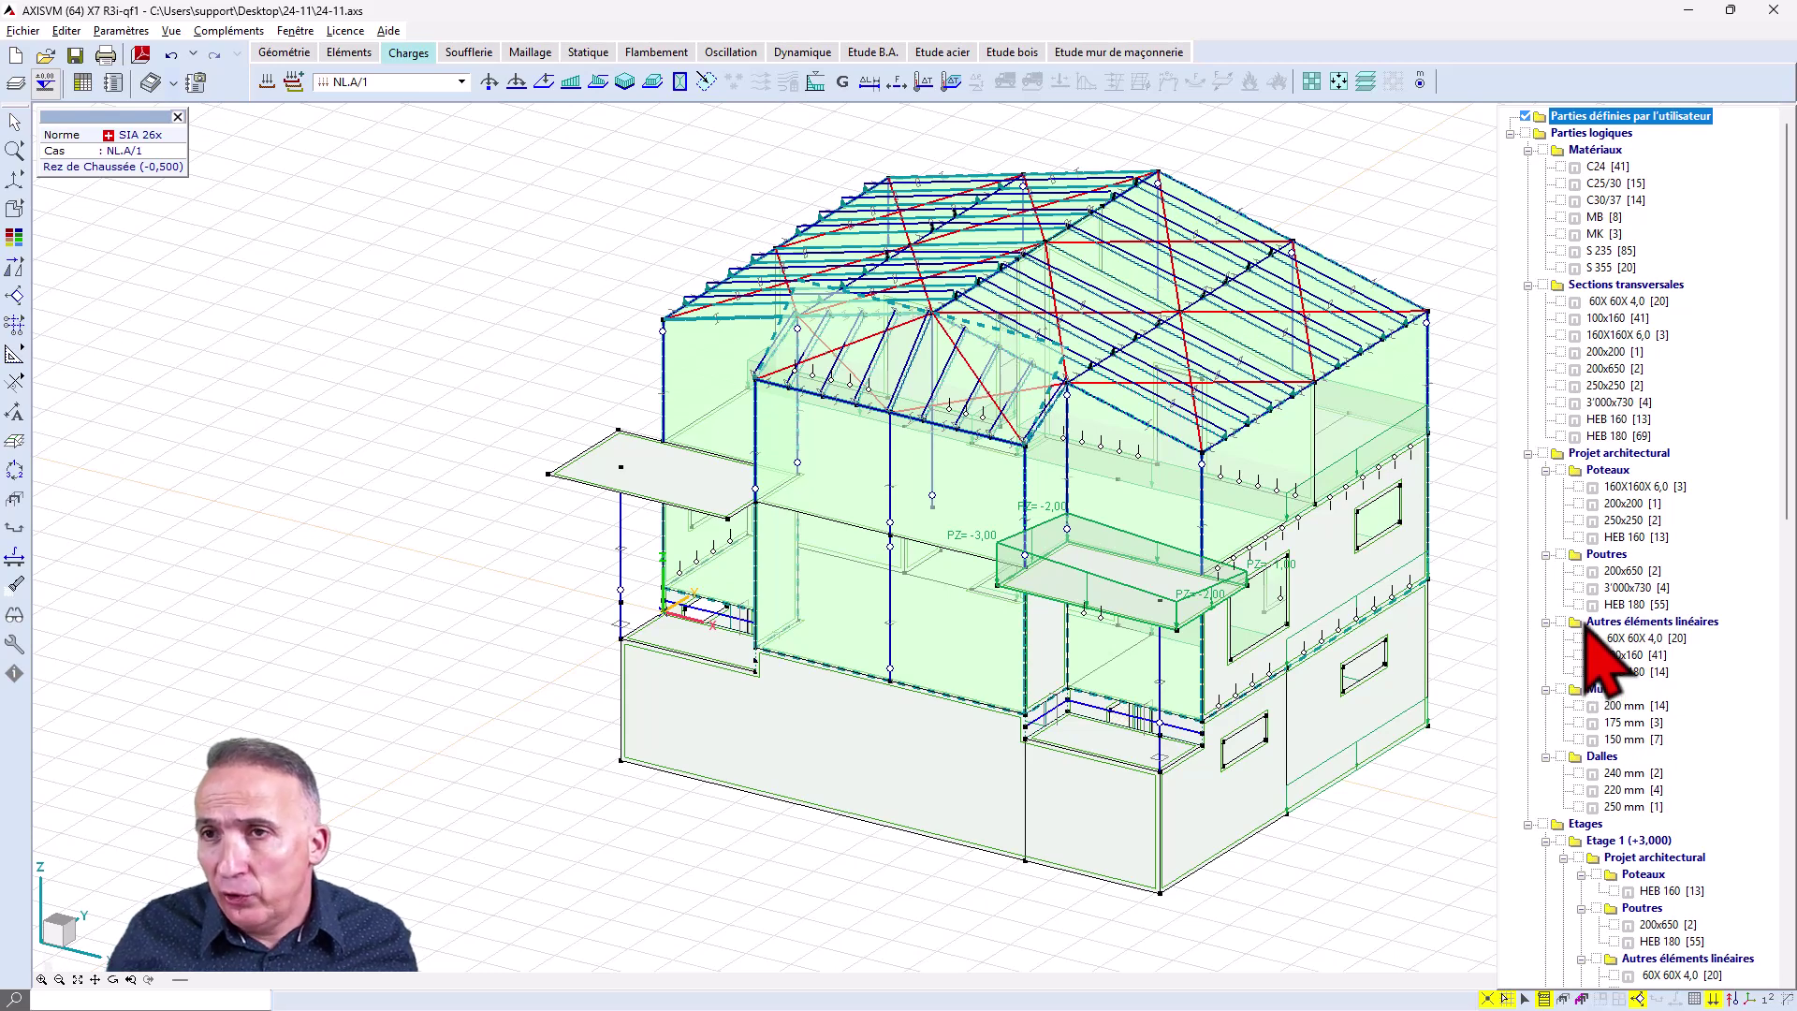
click(1565, 218)
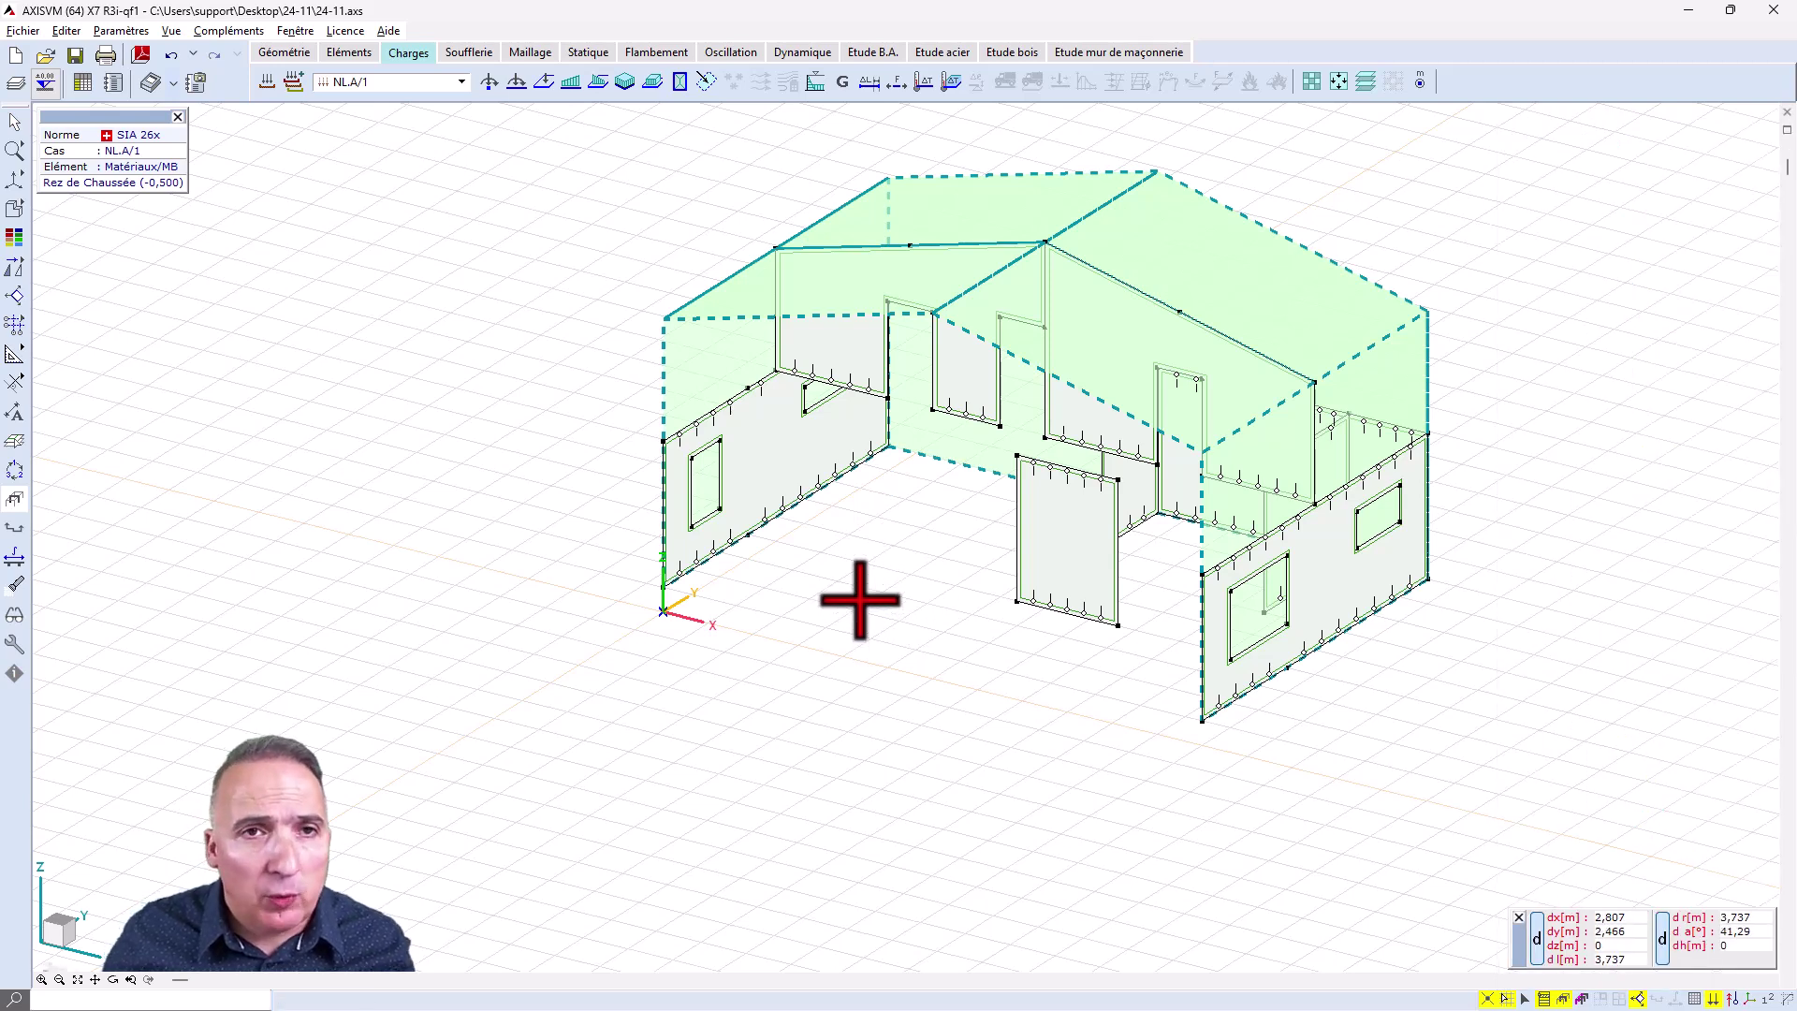
Step: Run the linear static analysis, meshing the domains with their original parameters and dividing the variable-section beams (Diviser et continuer)
click(593, 54)
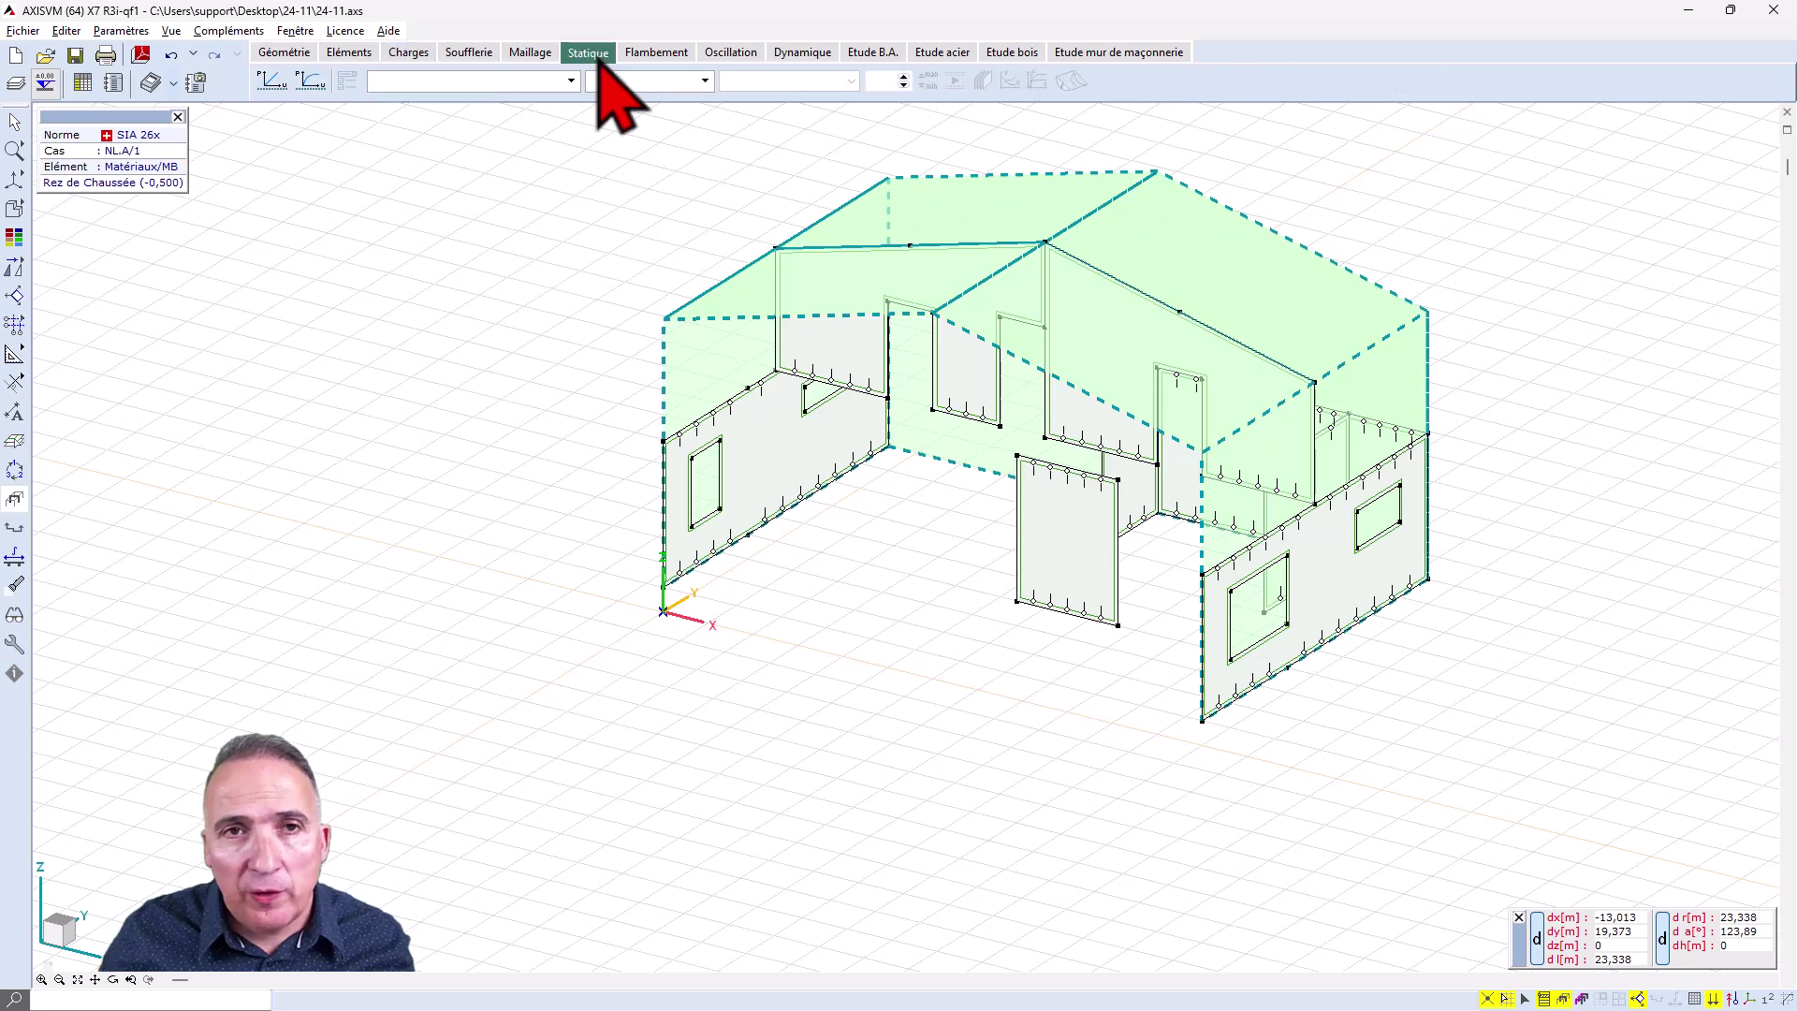
click(286, 80)
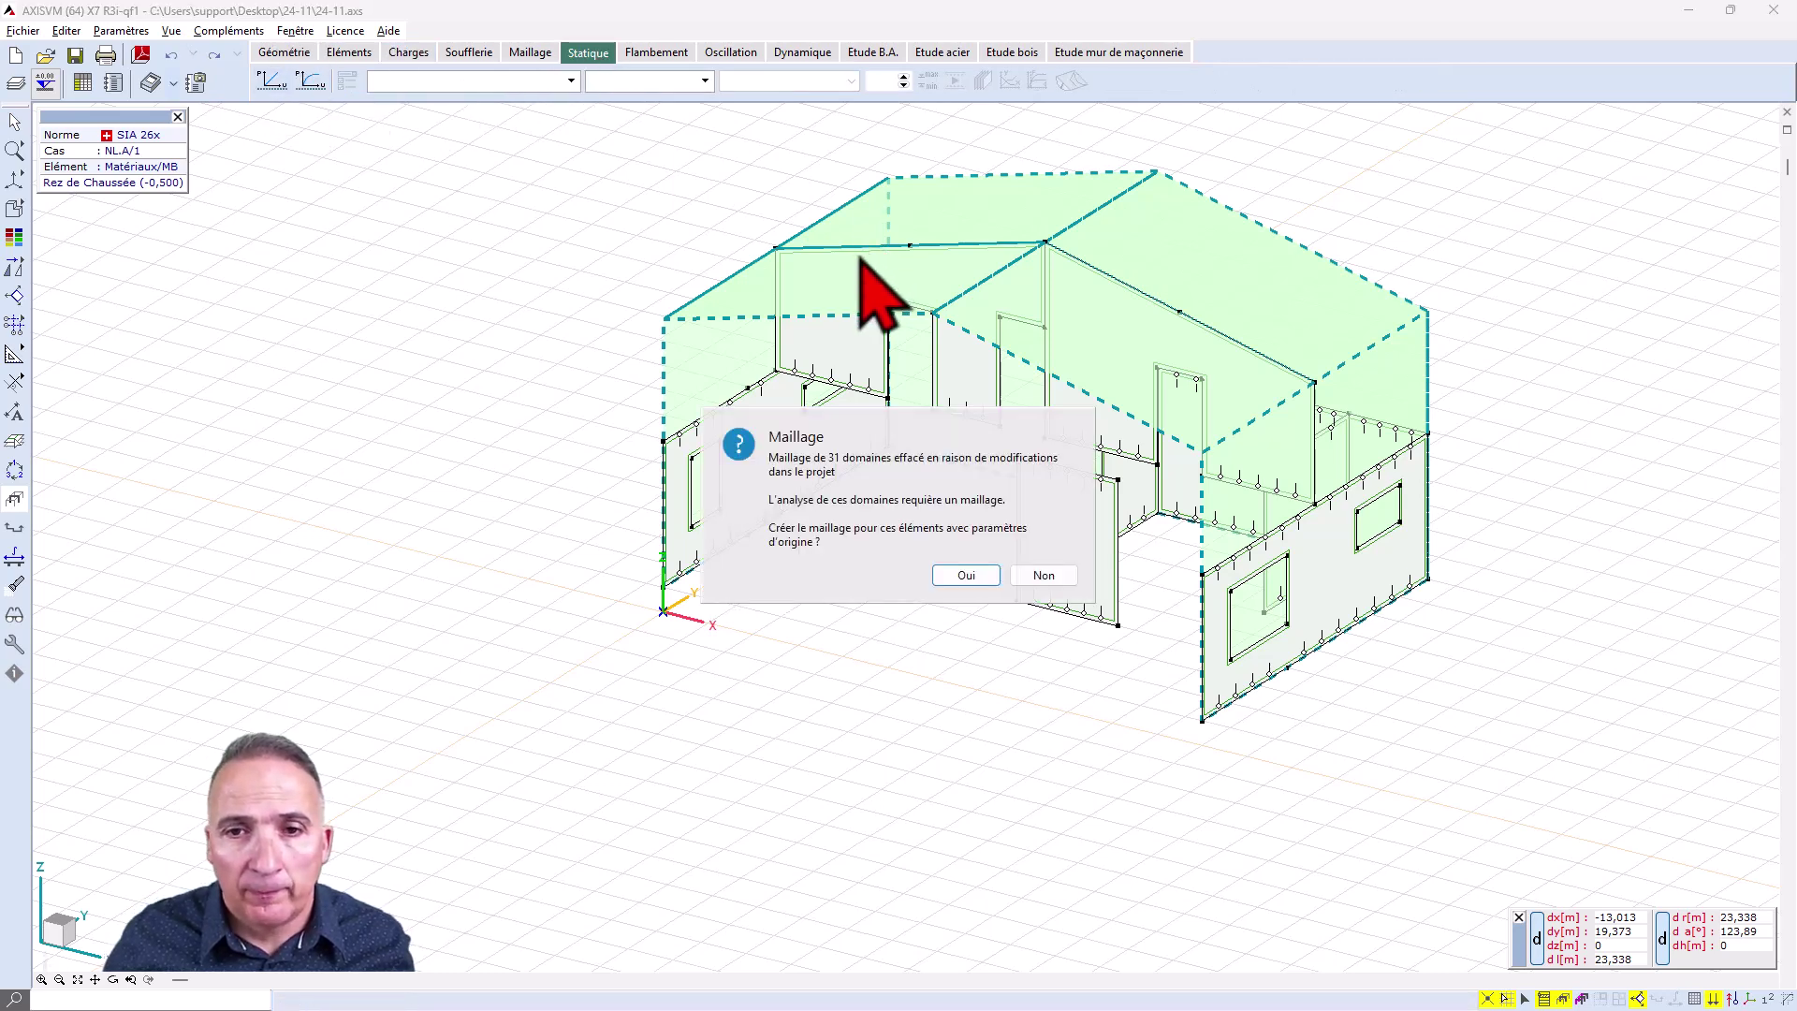
click(970, 574)
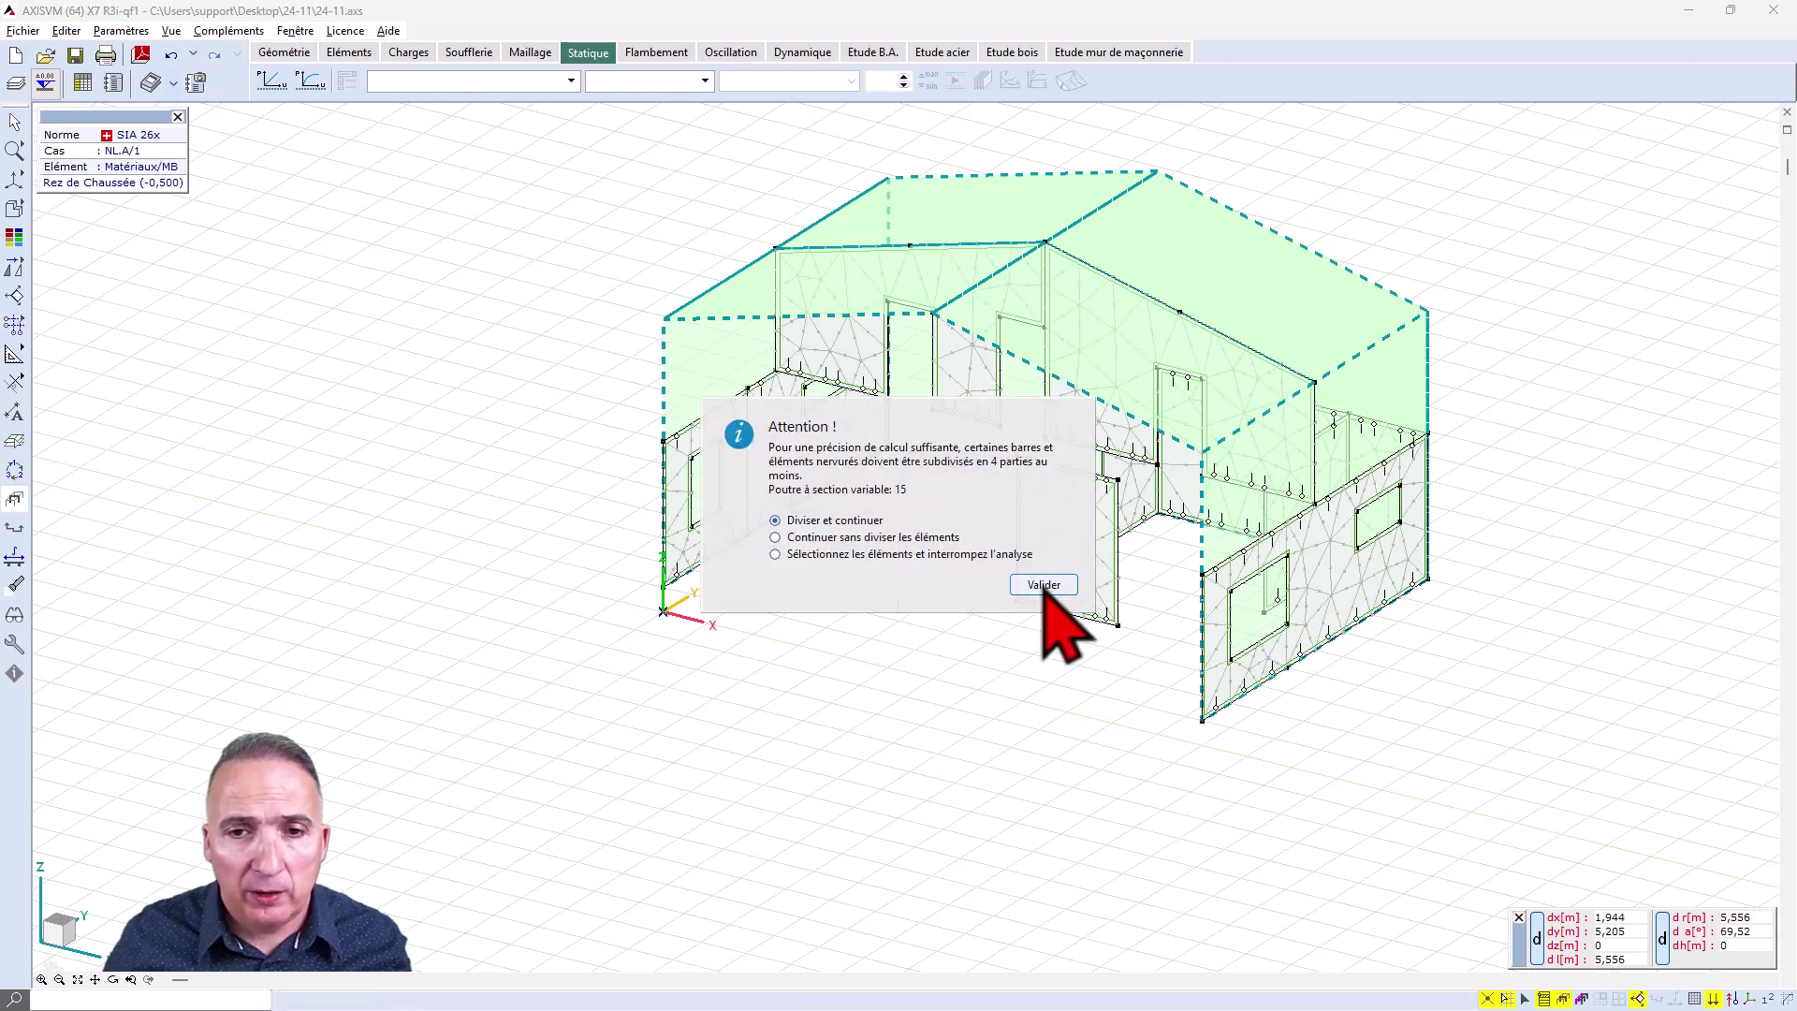
click(1044, 585)
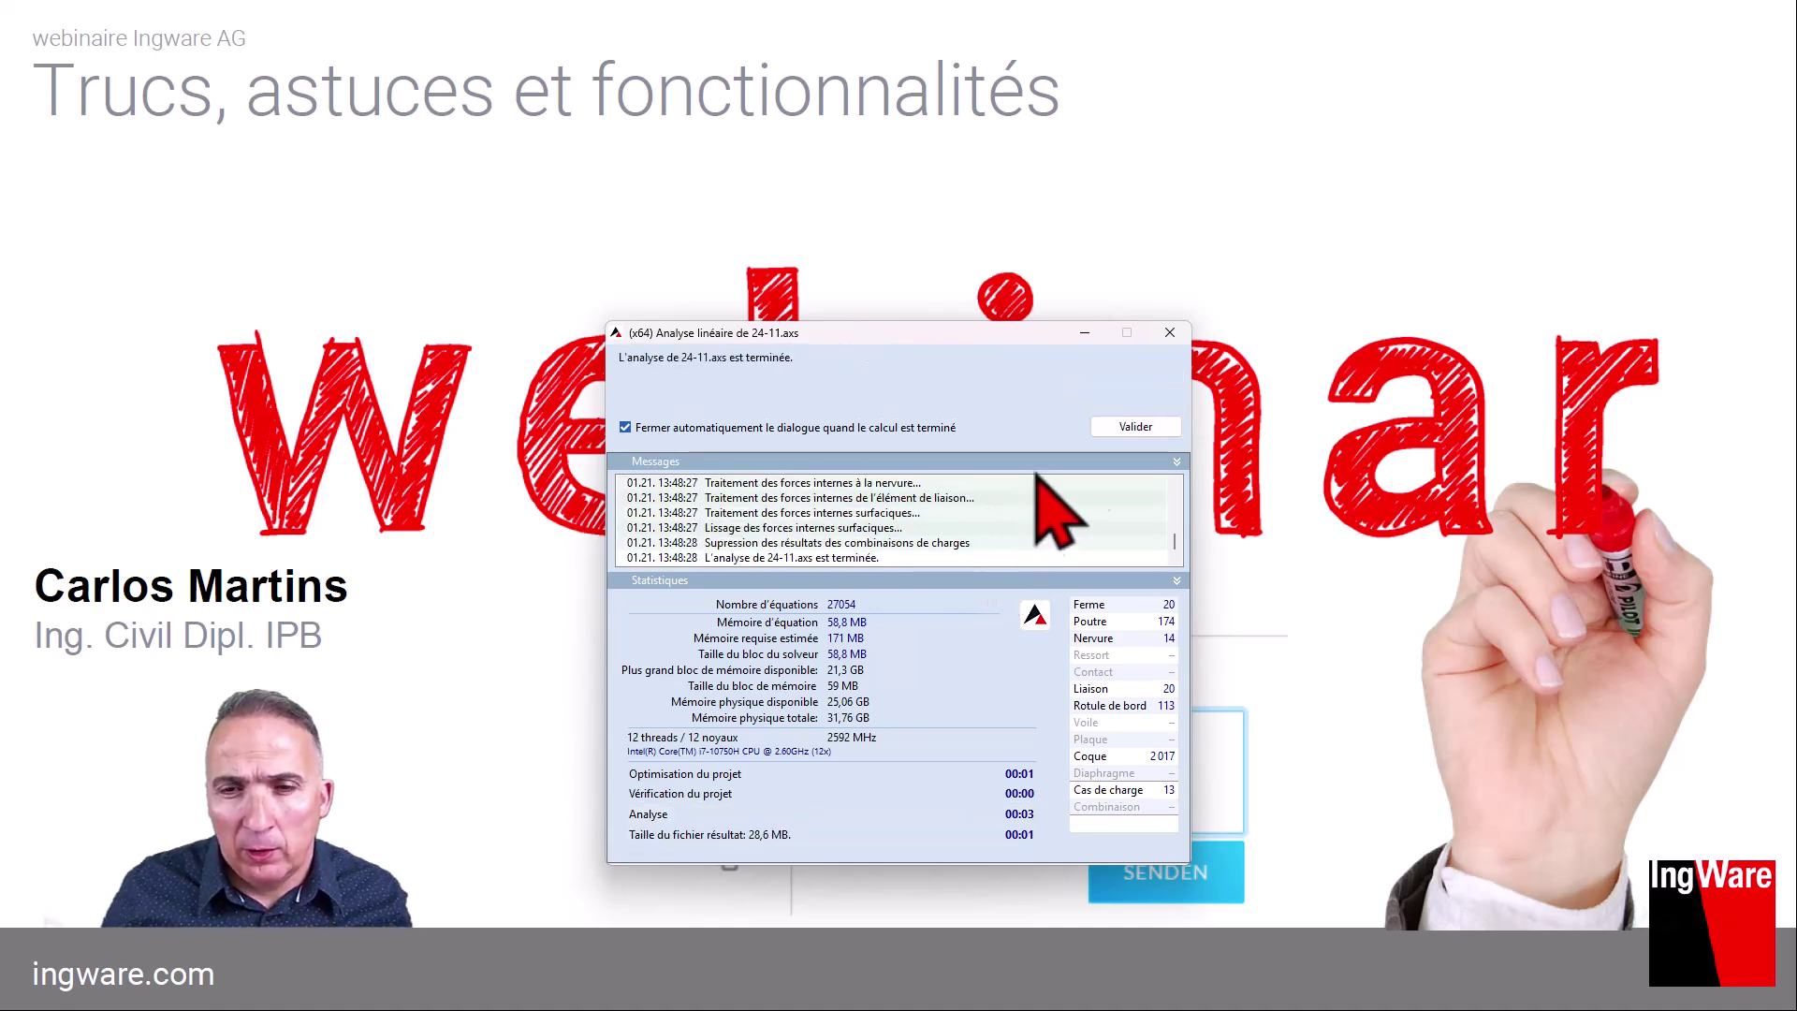
click(1135, 427)
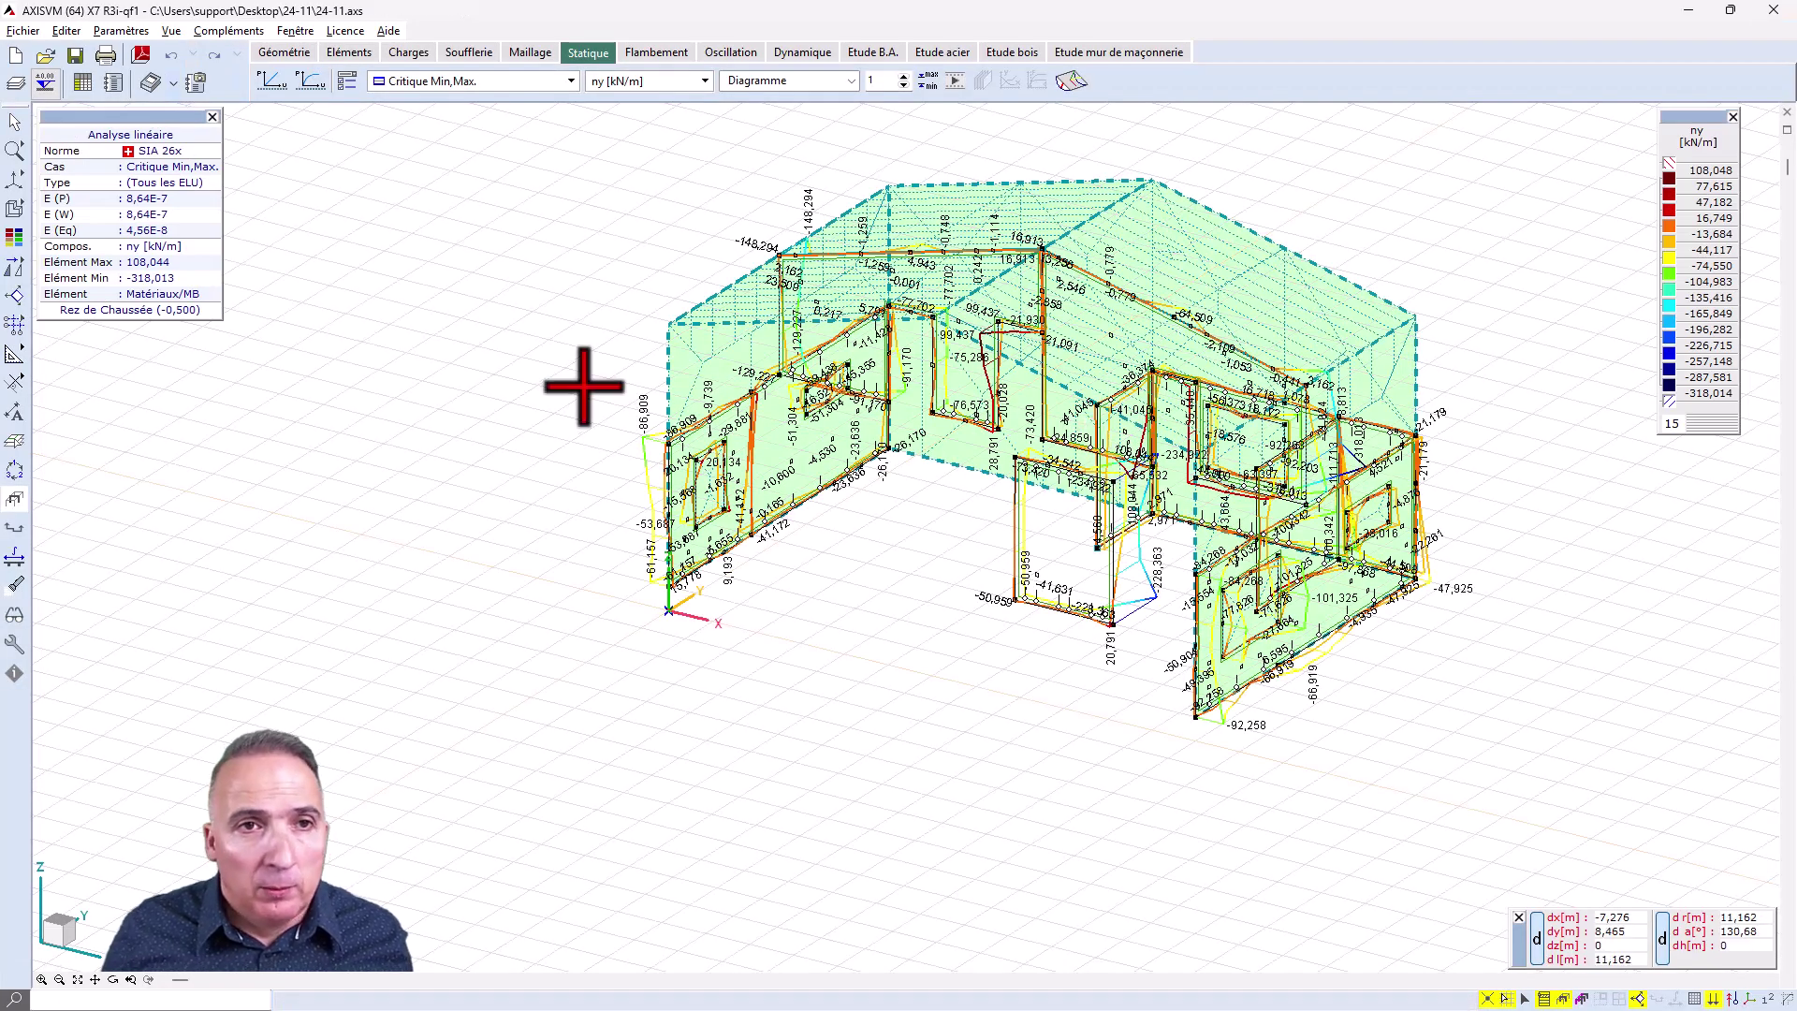
Step: Display the ny results for Critique Maximum as Isosurfaces 2D, and hide the load panels around the masonry walls
click(570, 82)
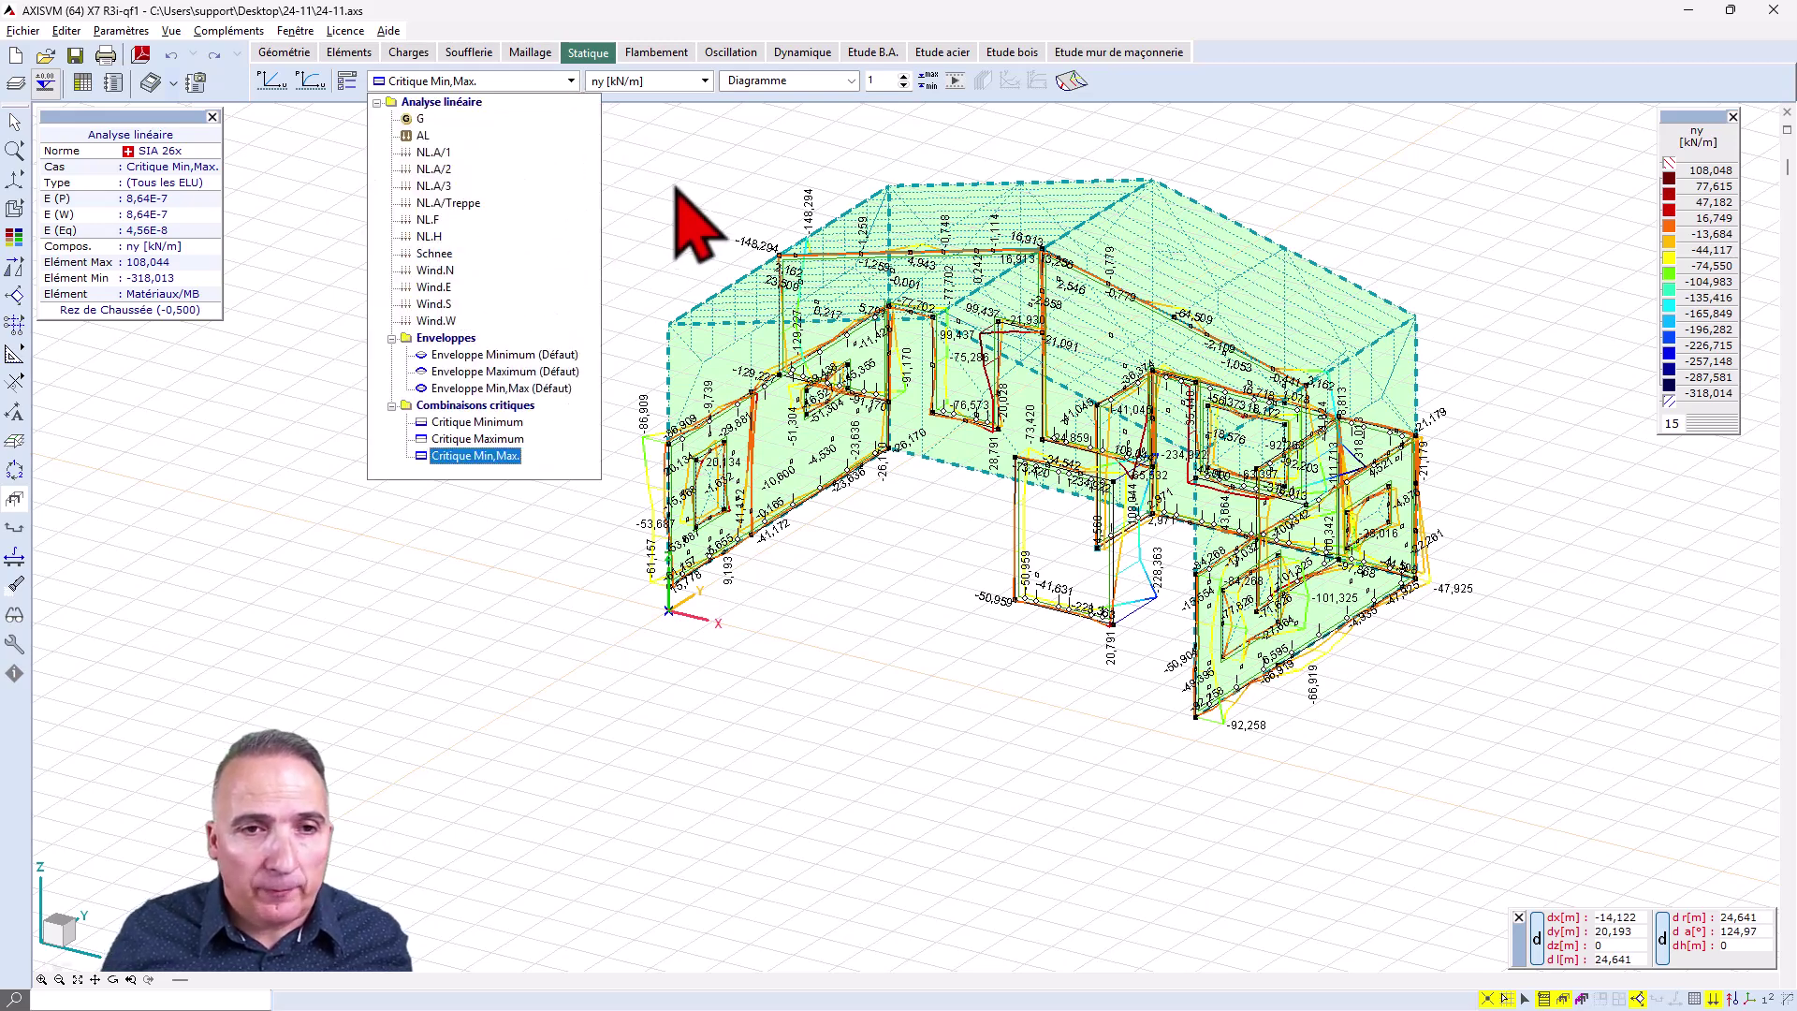
click(513, 453)
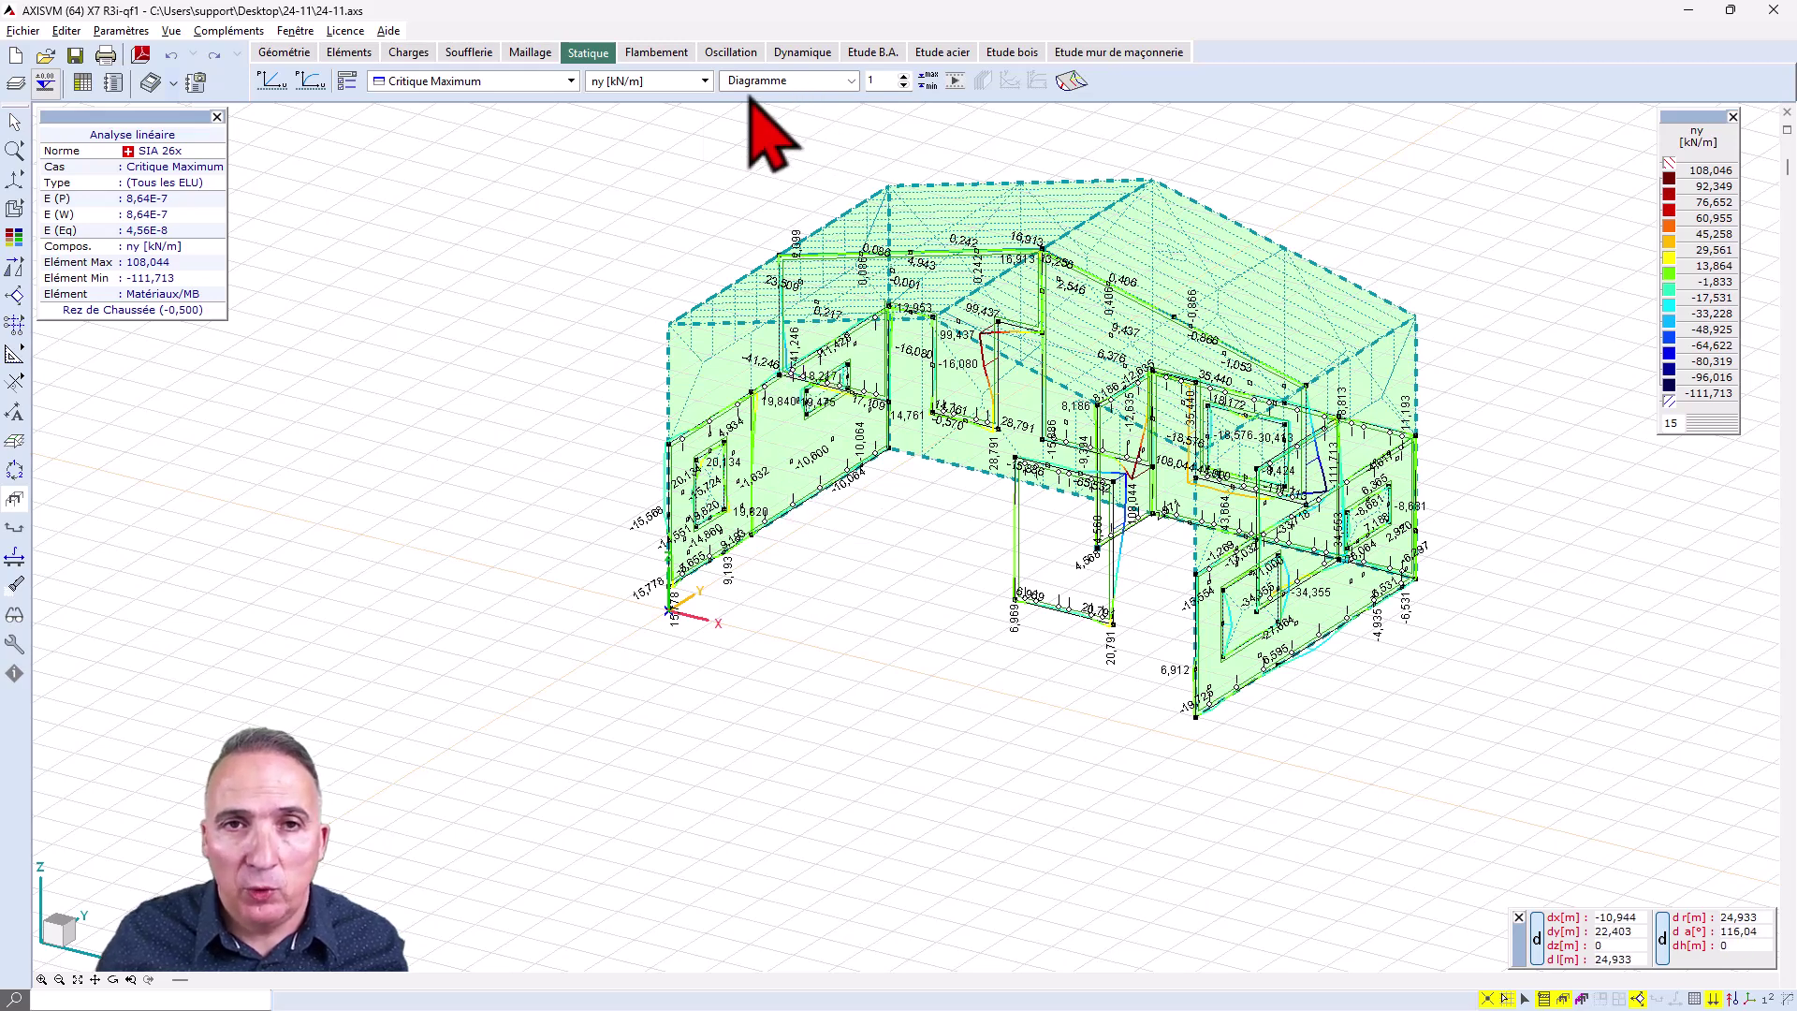
click(851, 82)
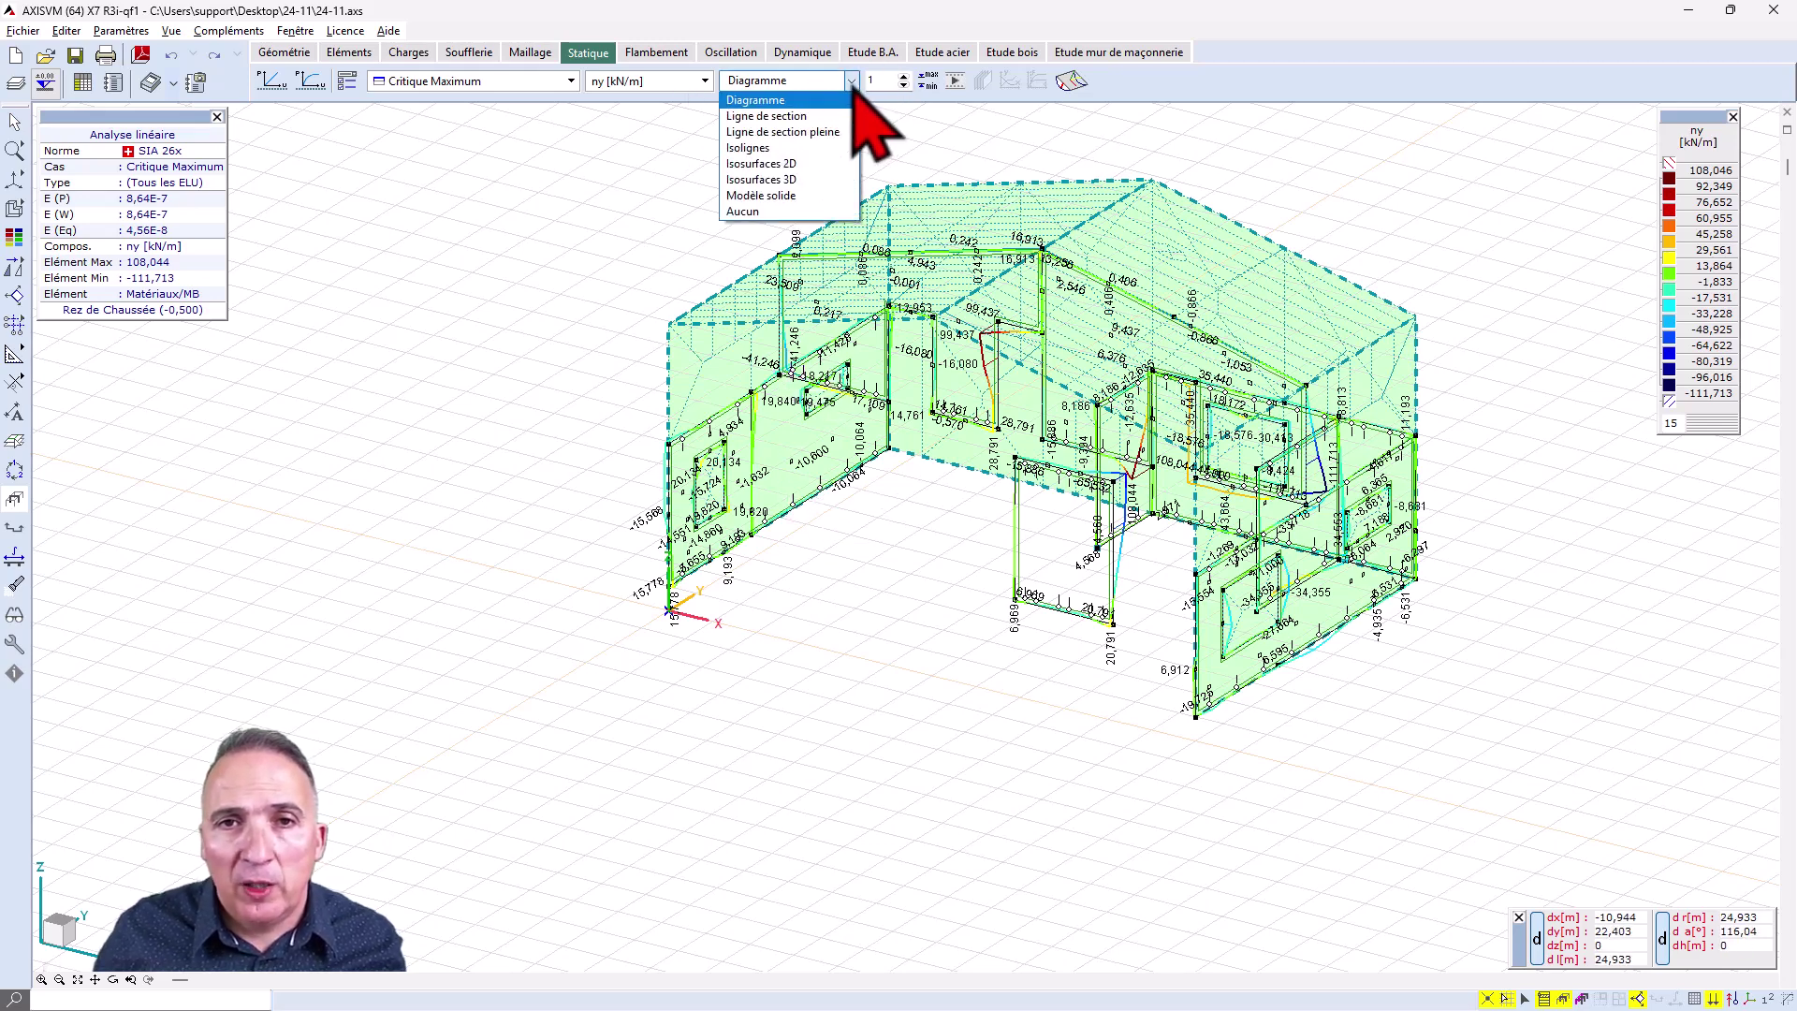
click(812, 165)
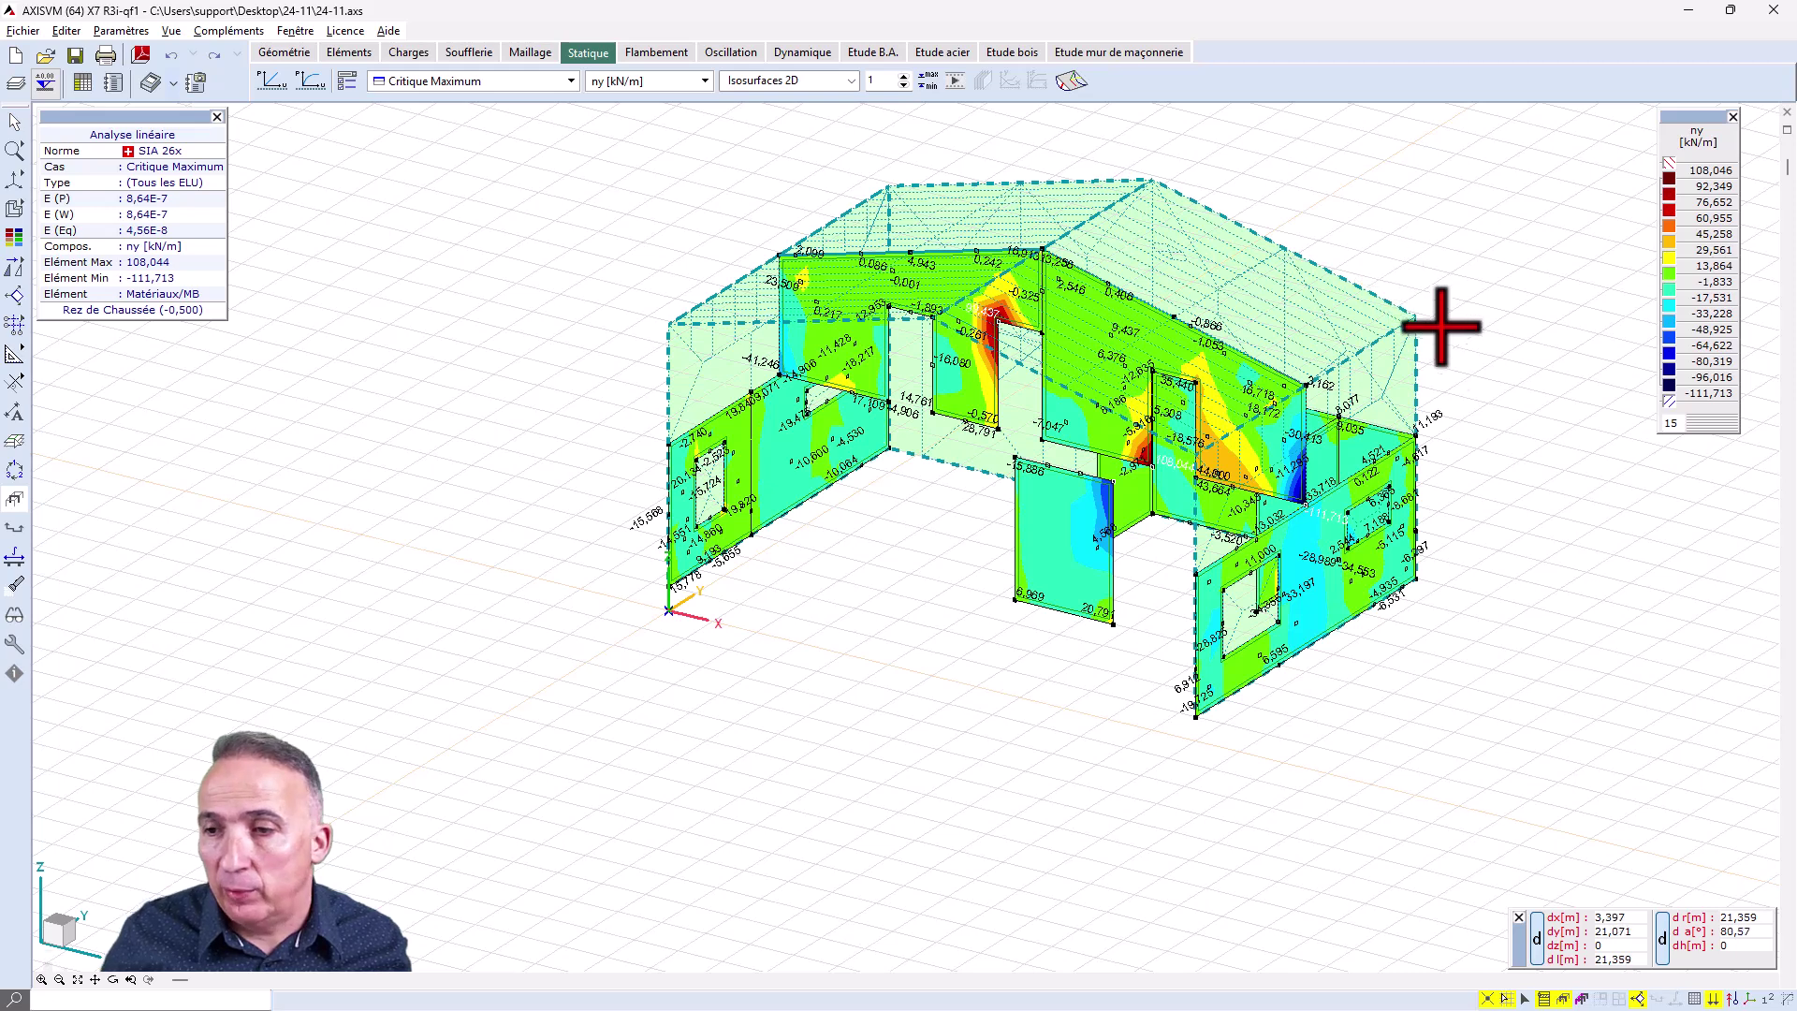
click(1713, 998)
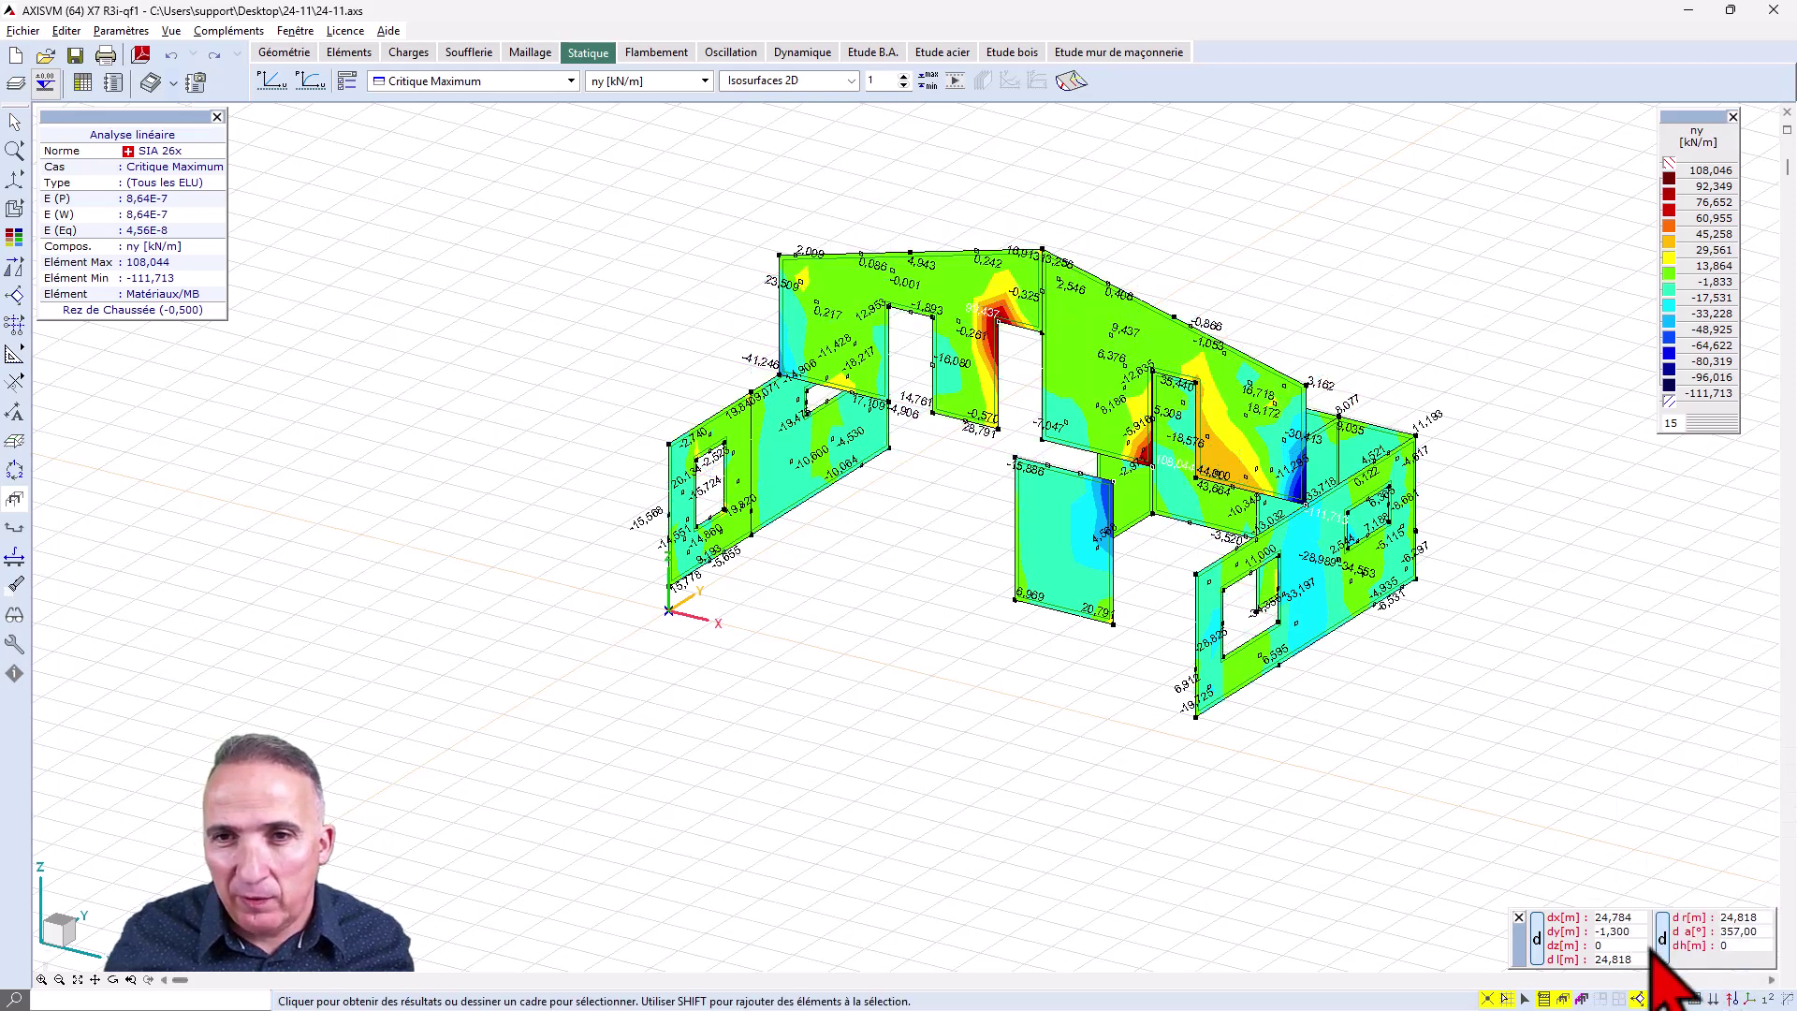
middle_drag(1446, 382, 1404, 398)
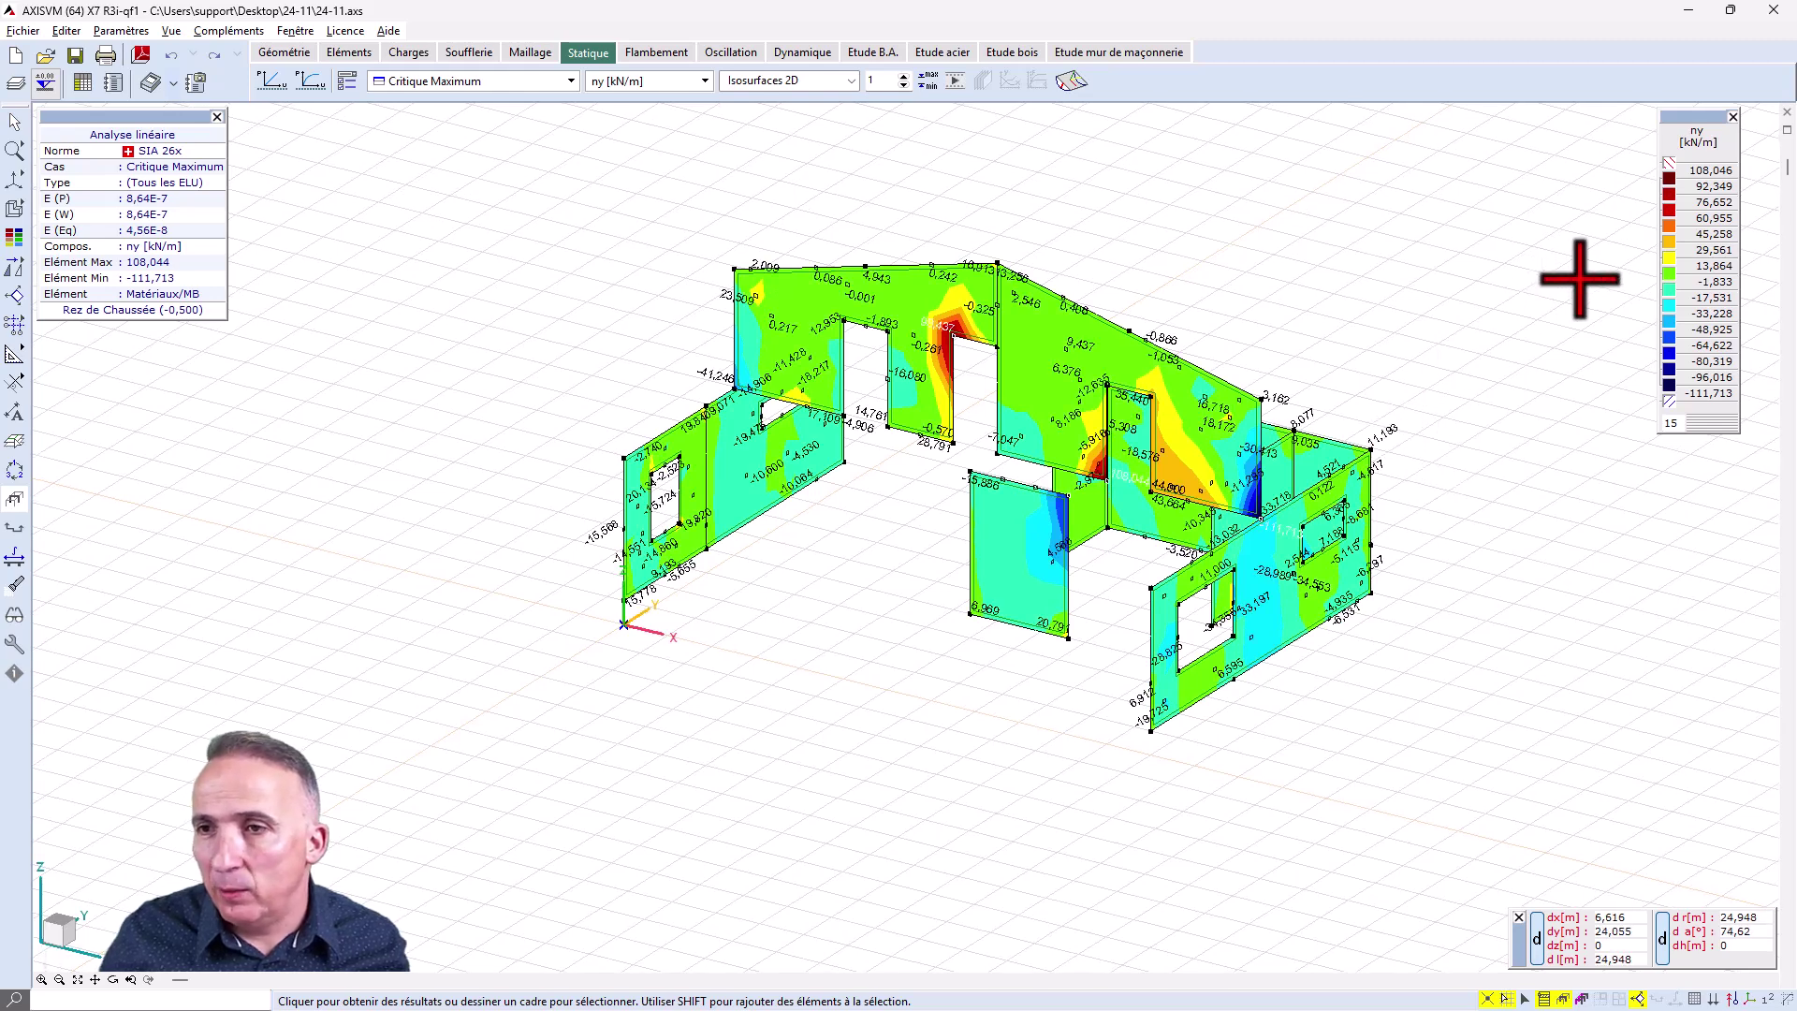
Step: Set the lowest value of the ny colour legend to 0 with automatic interpolation, and apply it to the isosurfaces
click(1701, 404)
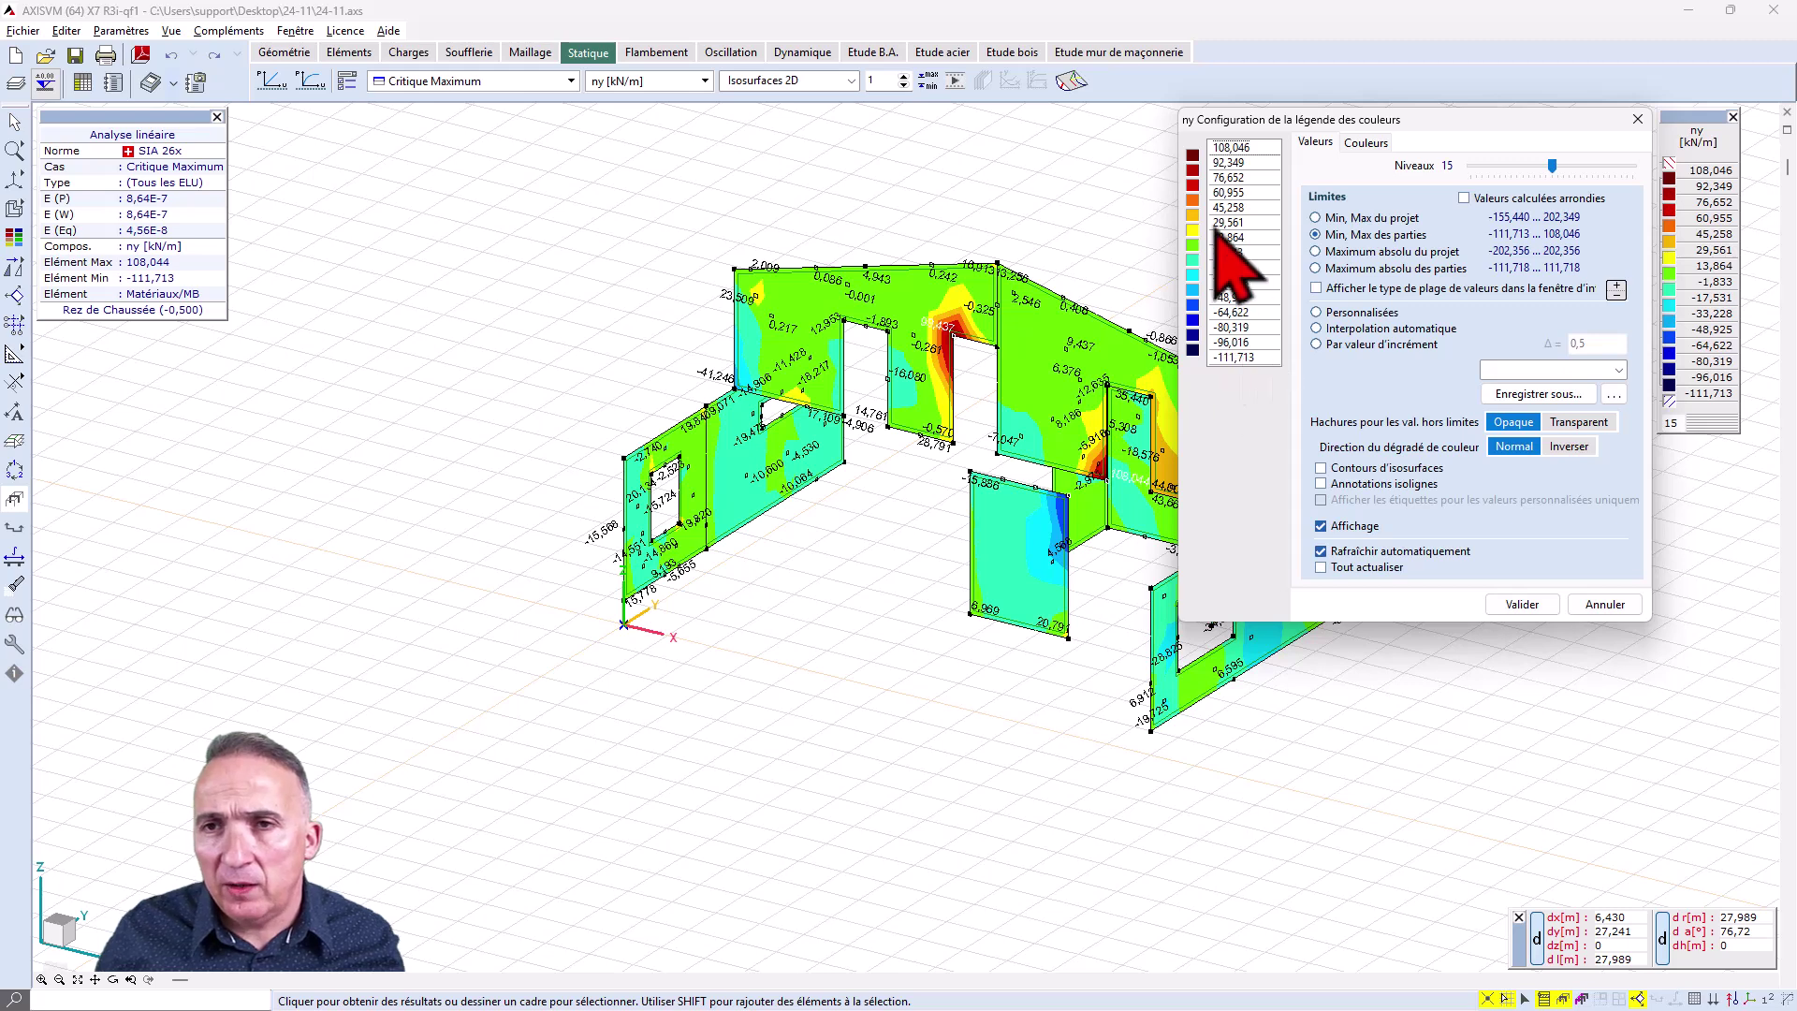
click(1248, 358)
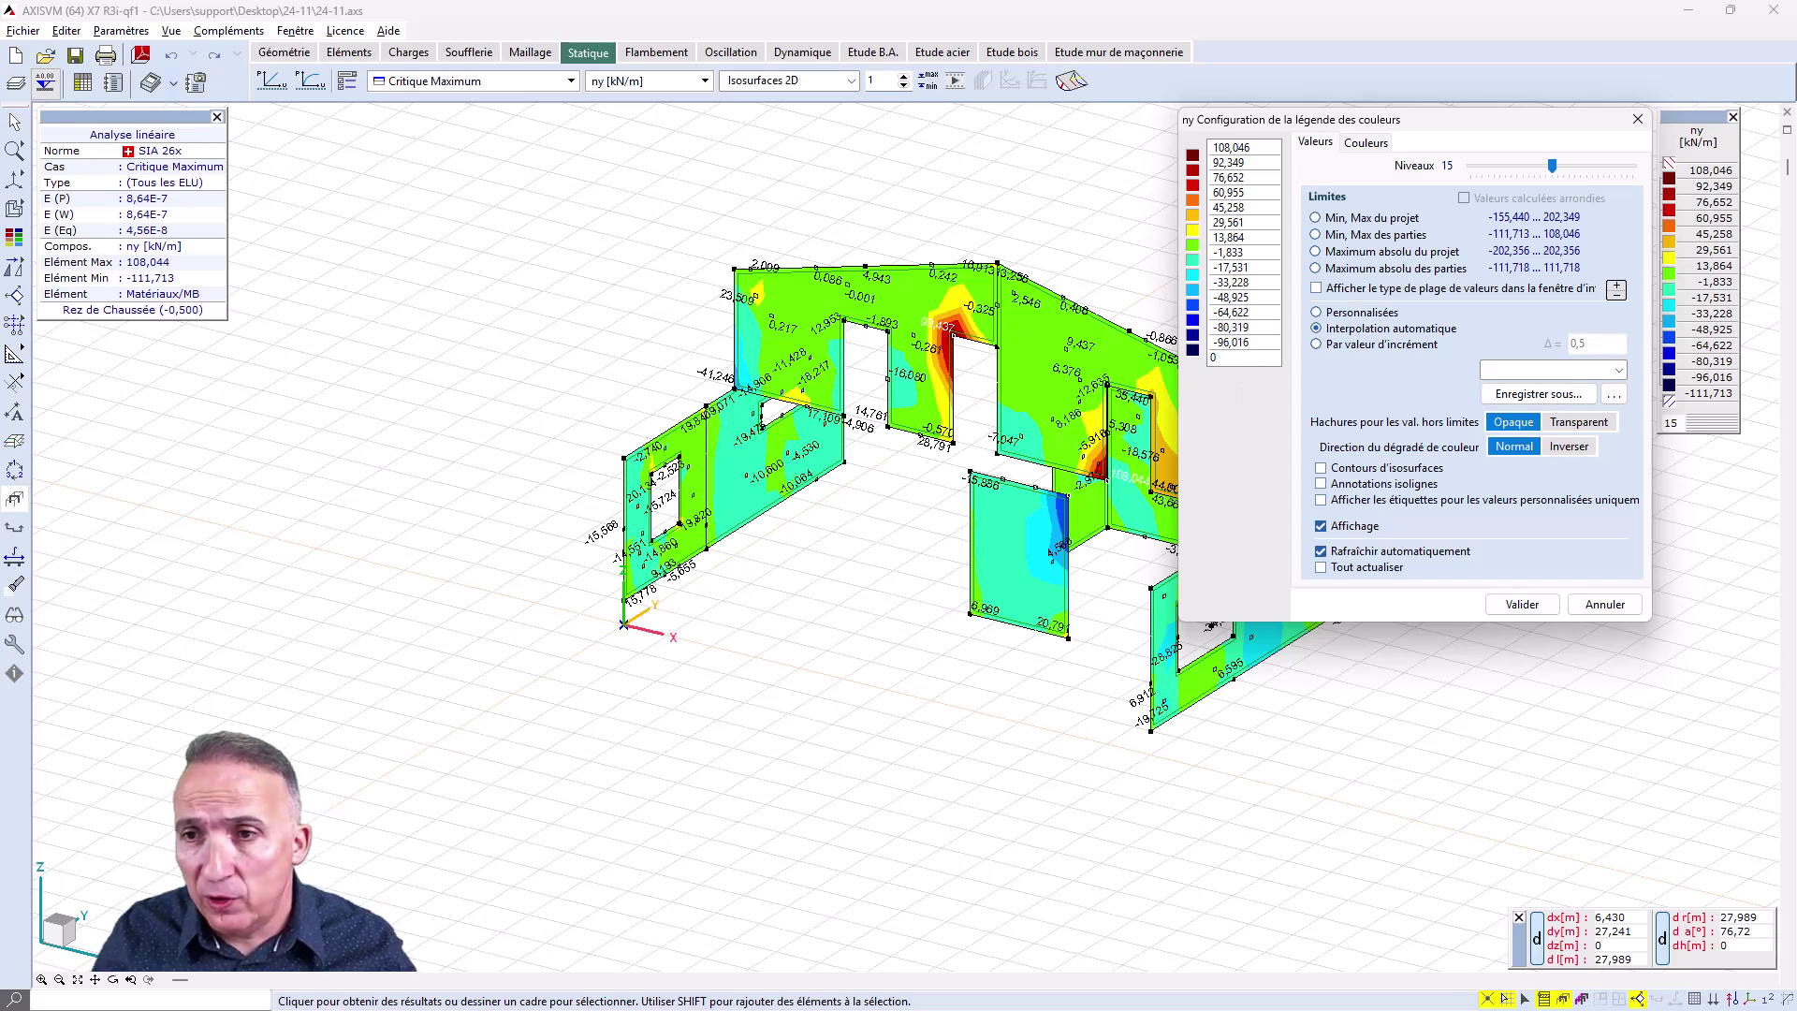
key(Return)
click(1521, 602)
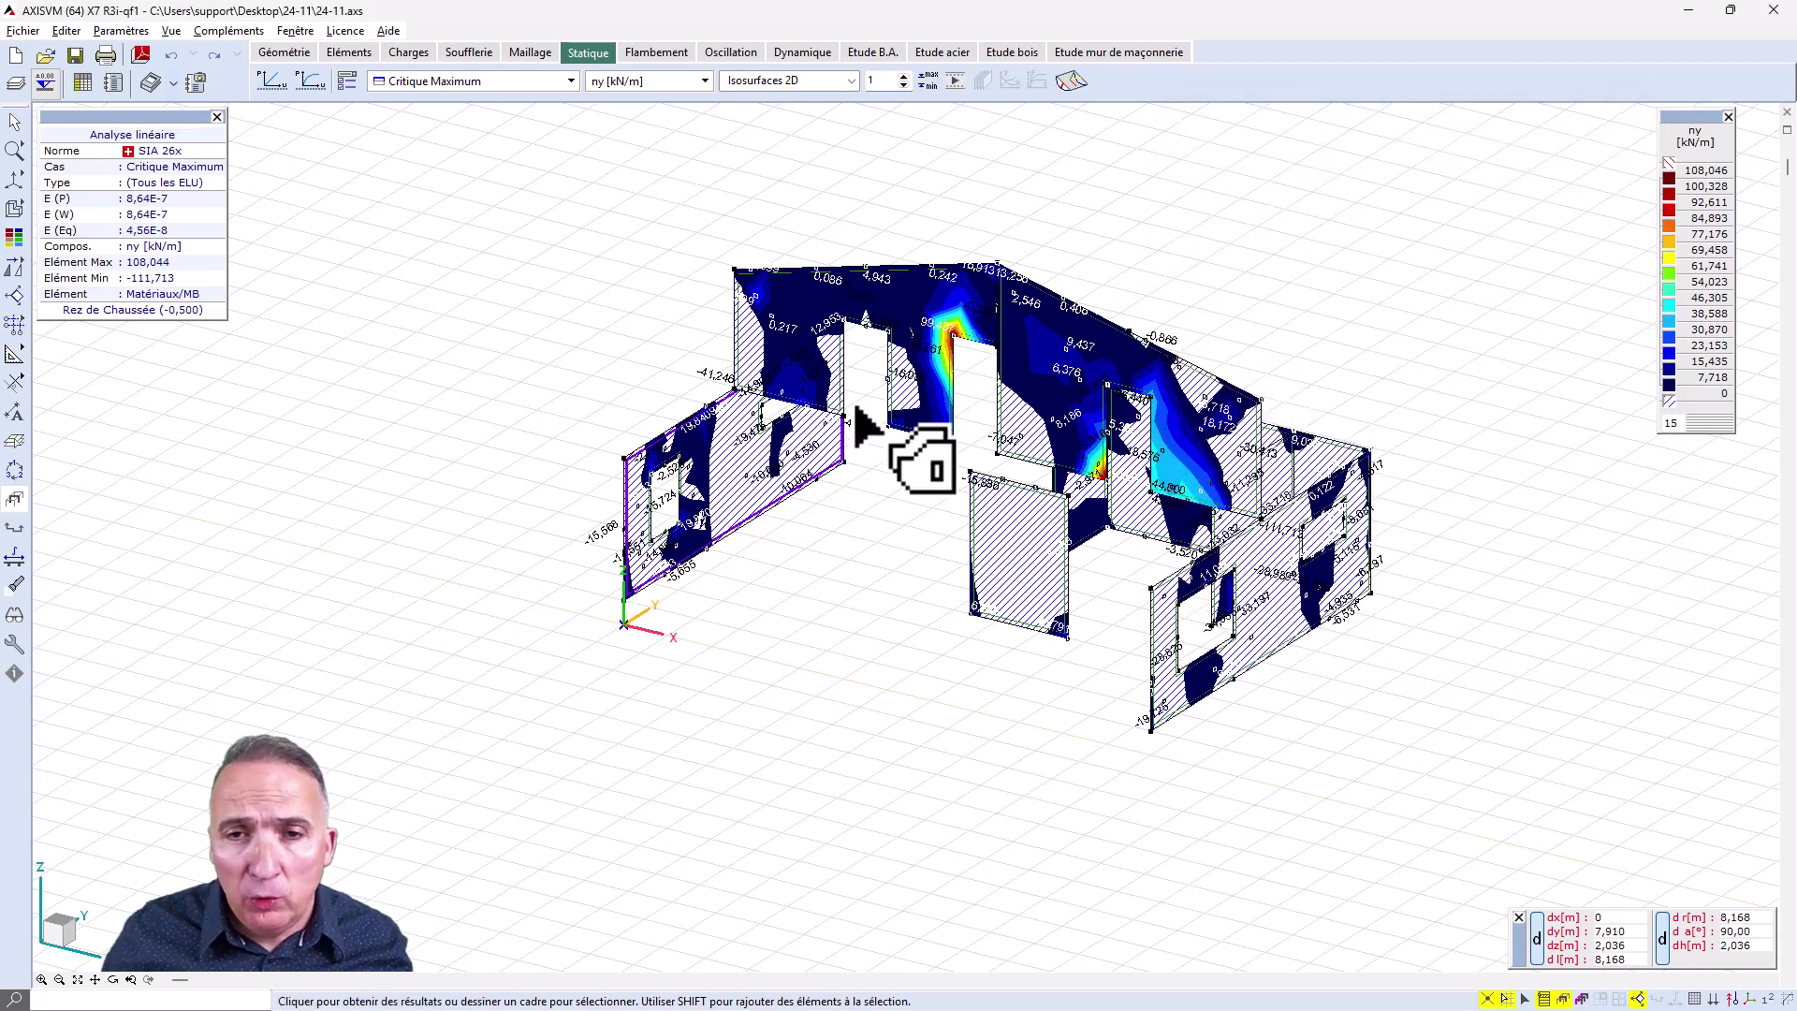
mouse_move(935, 394)
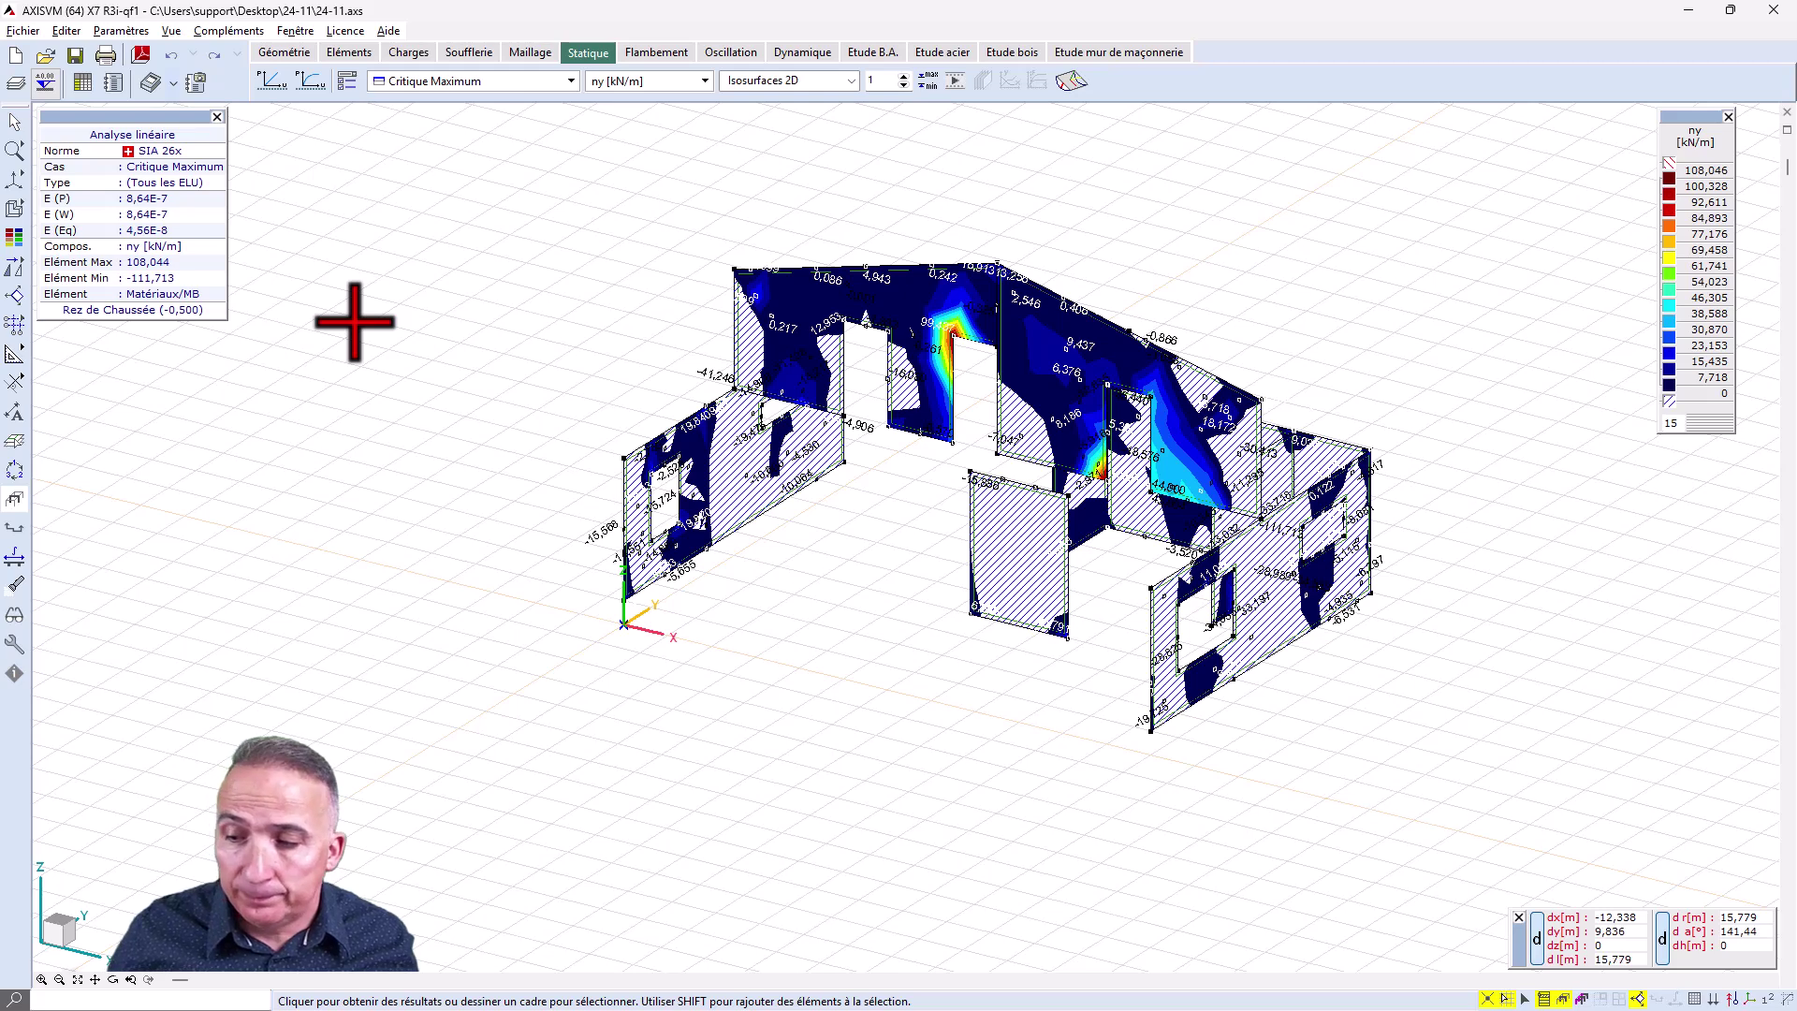
Step: Examine the unbalanced loads table (Charges non équilibrées) of the linear analysis, with the table window widened to show all columns
click(84, 87)
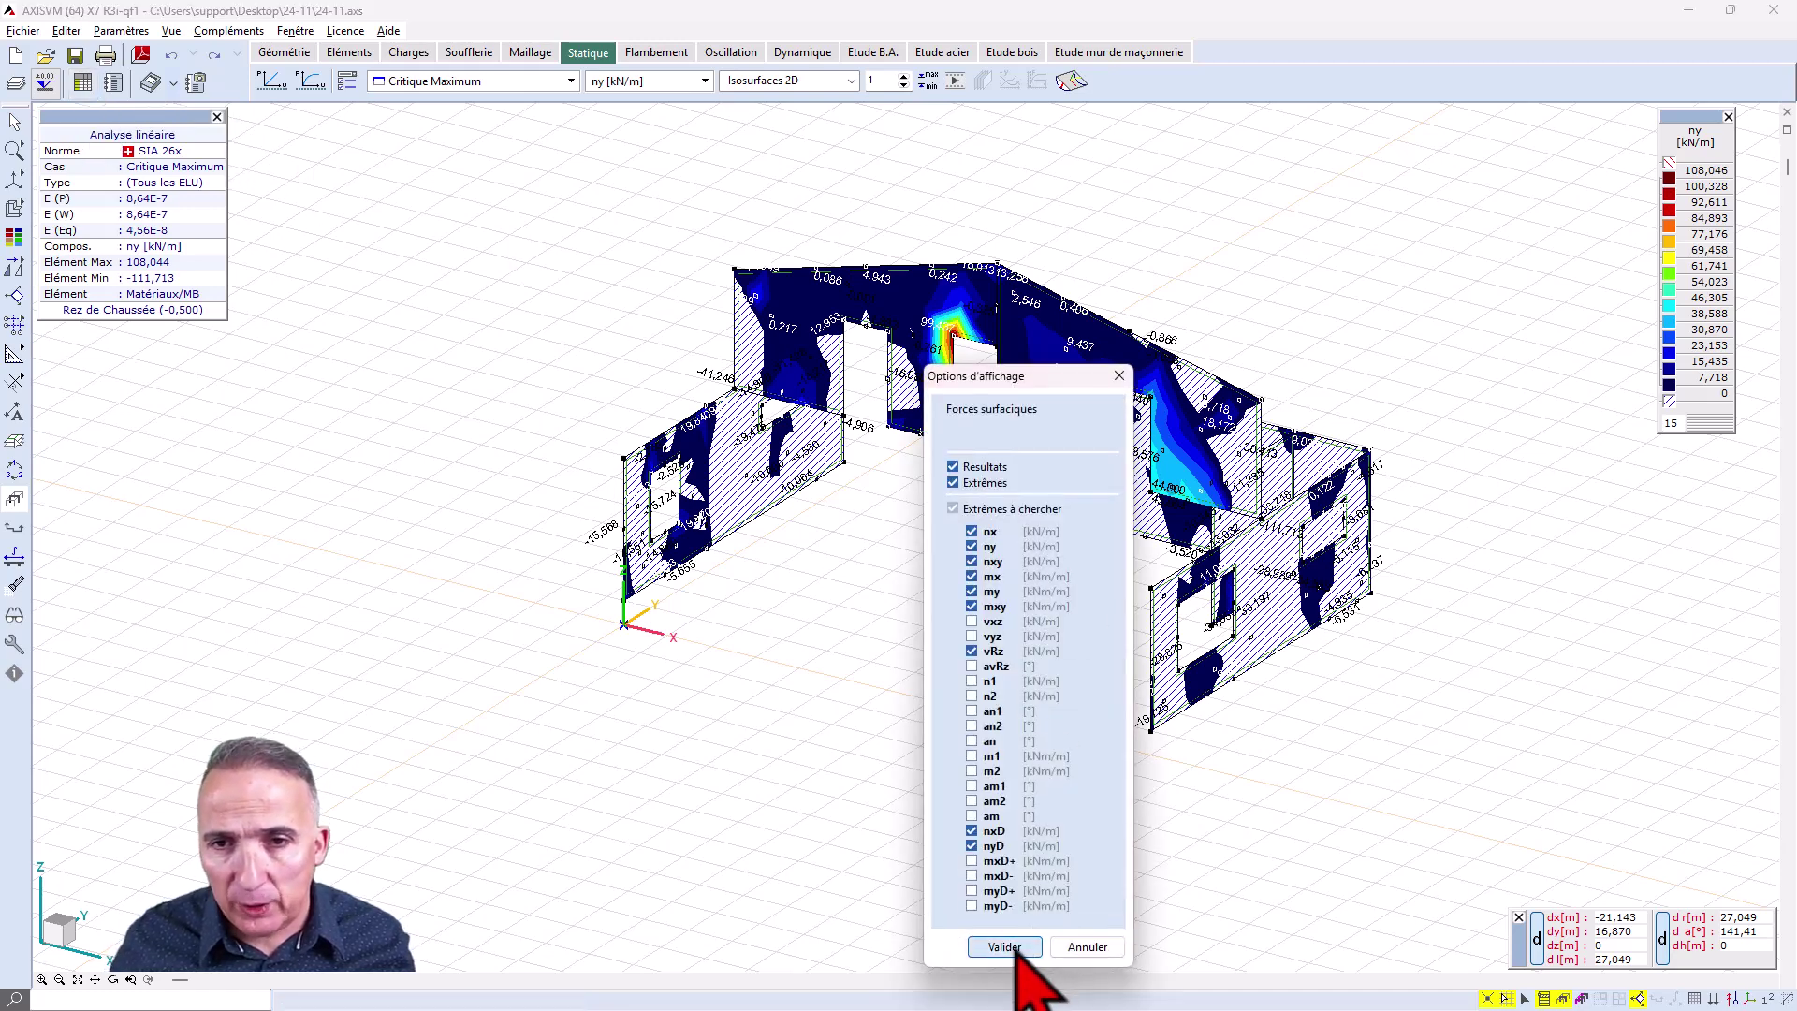
click(1007, 949)
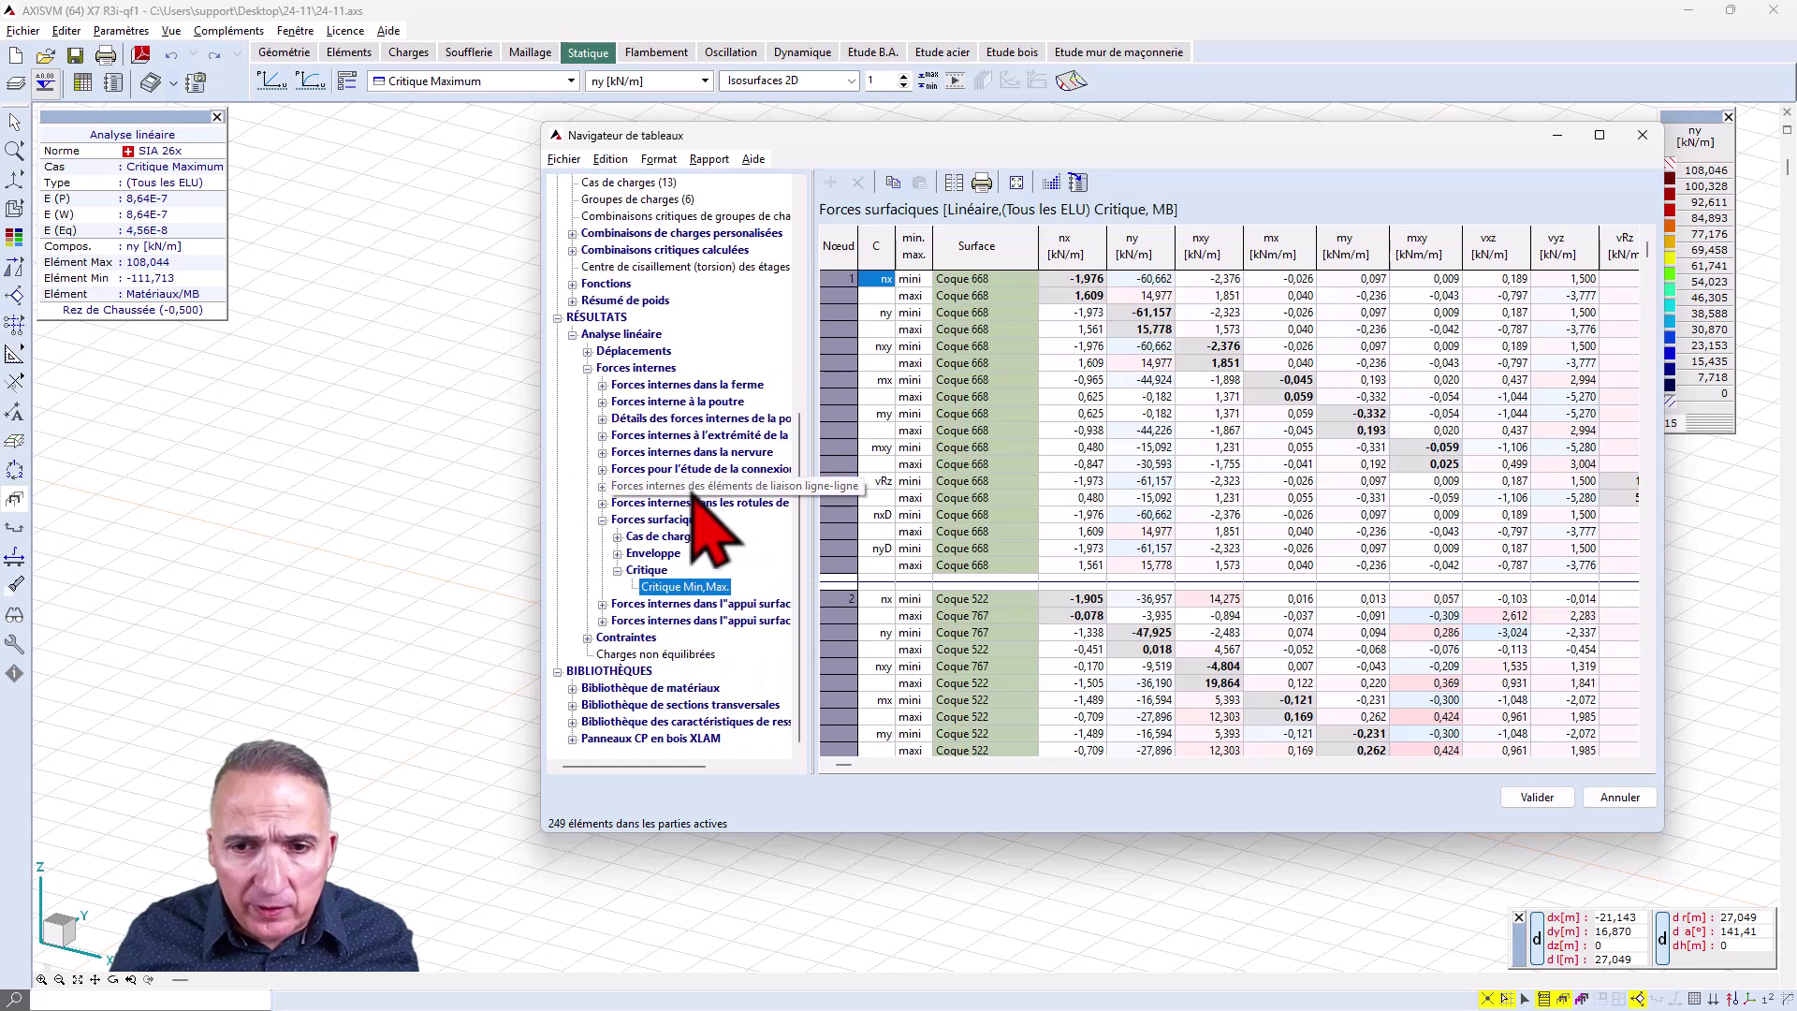
click(650, 654)
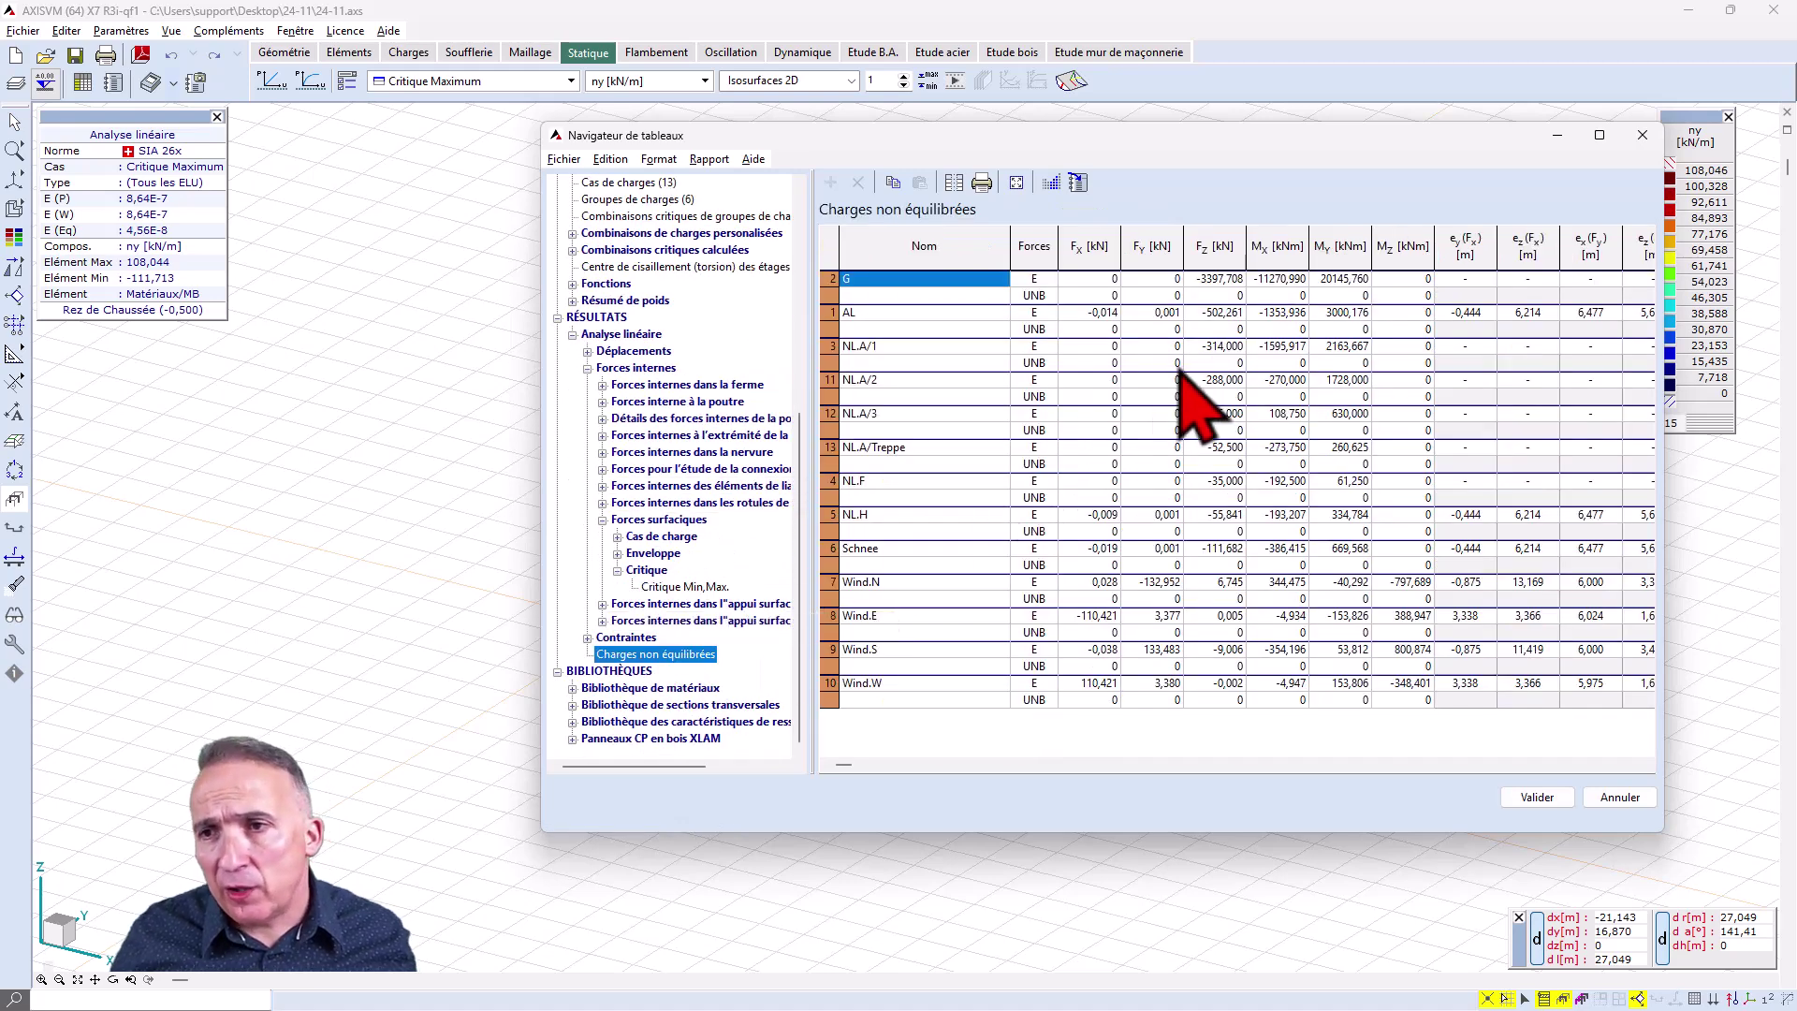
drag(1666, 447, 1779, 447)
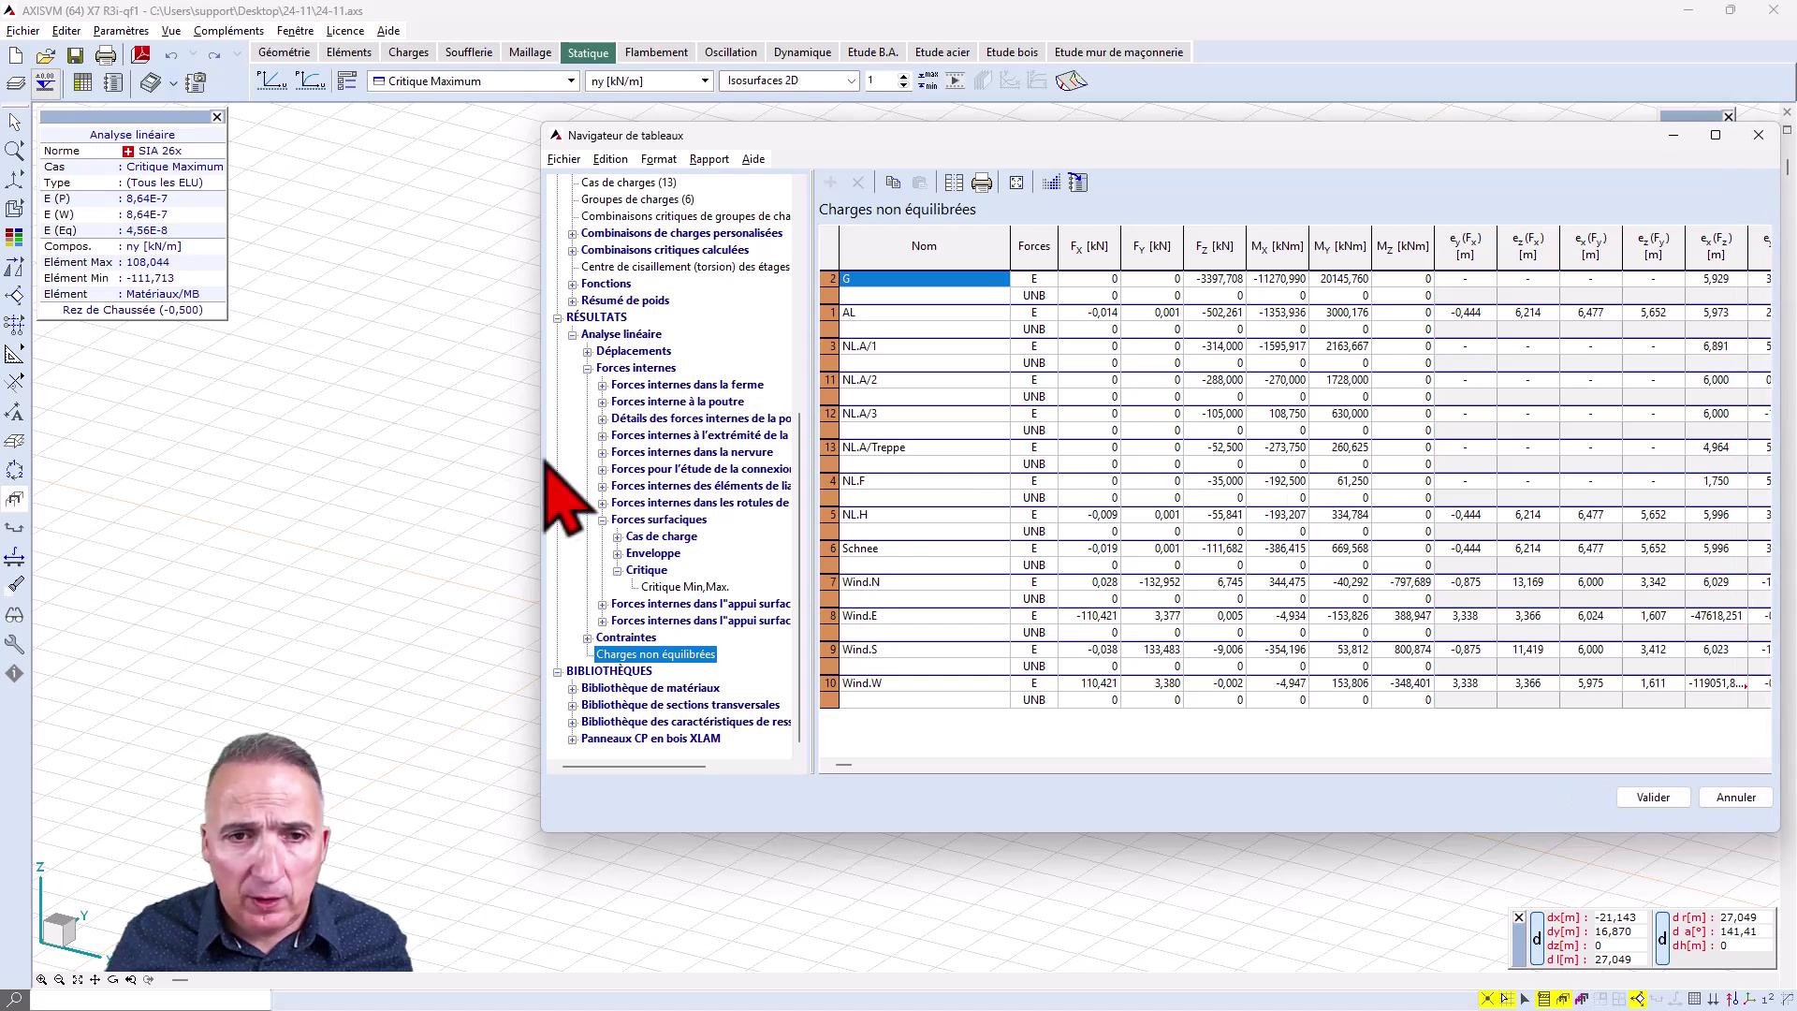
drag(543, 458, 421, 456)
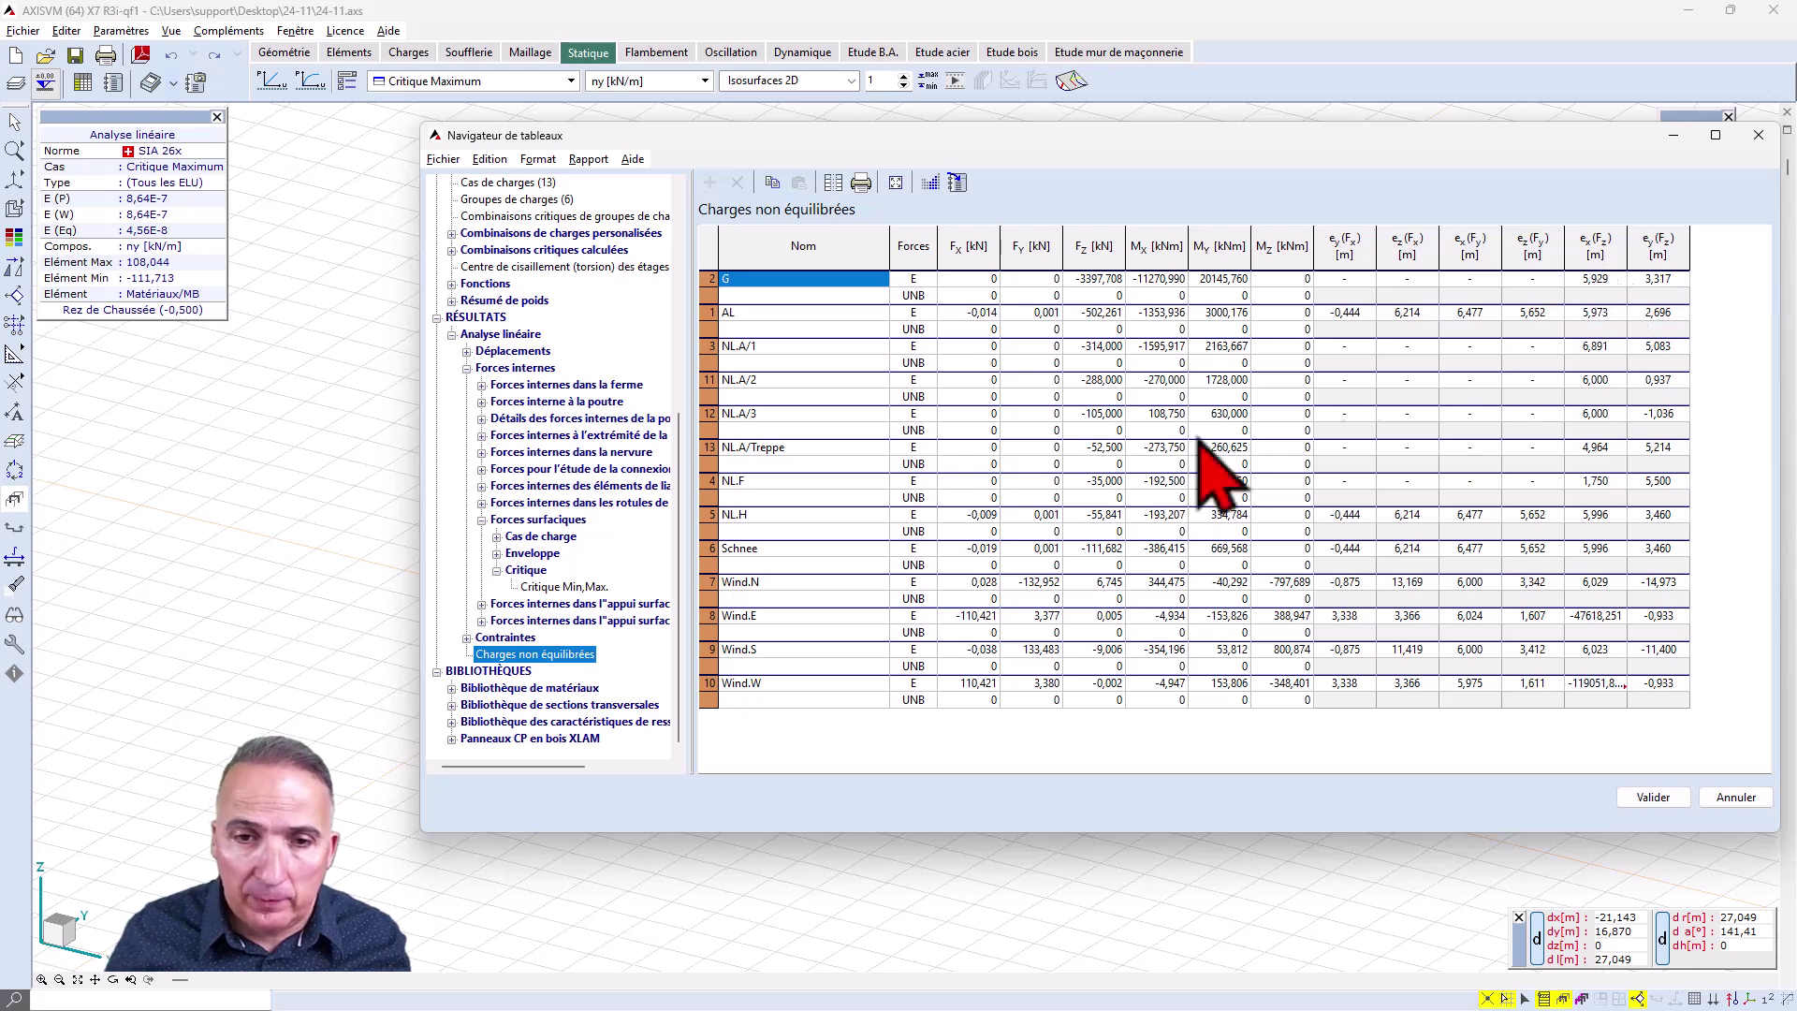
click(1737, 798)
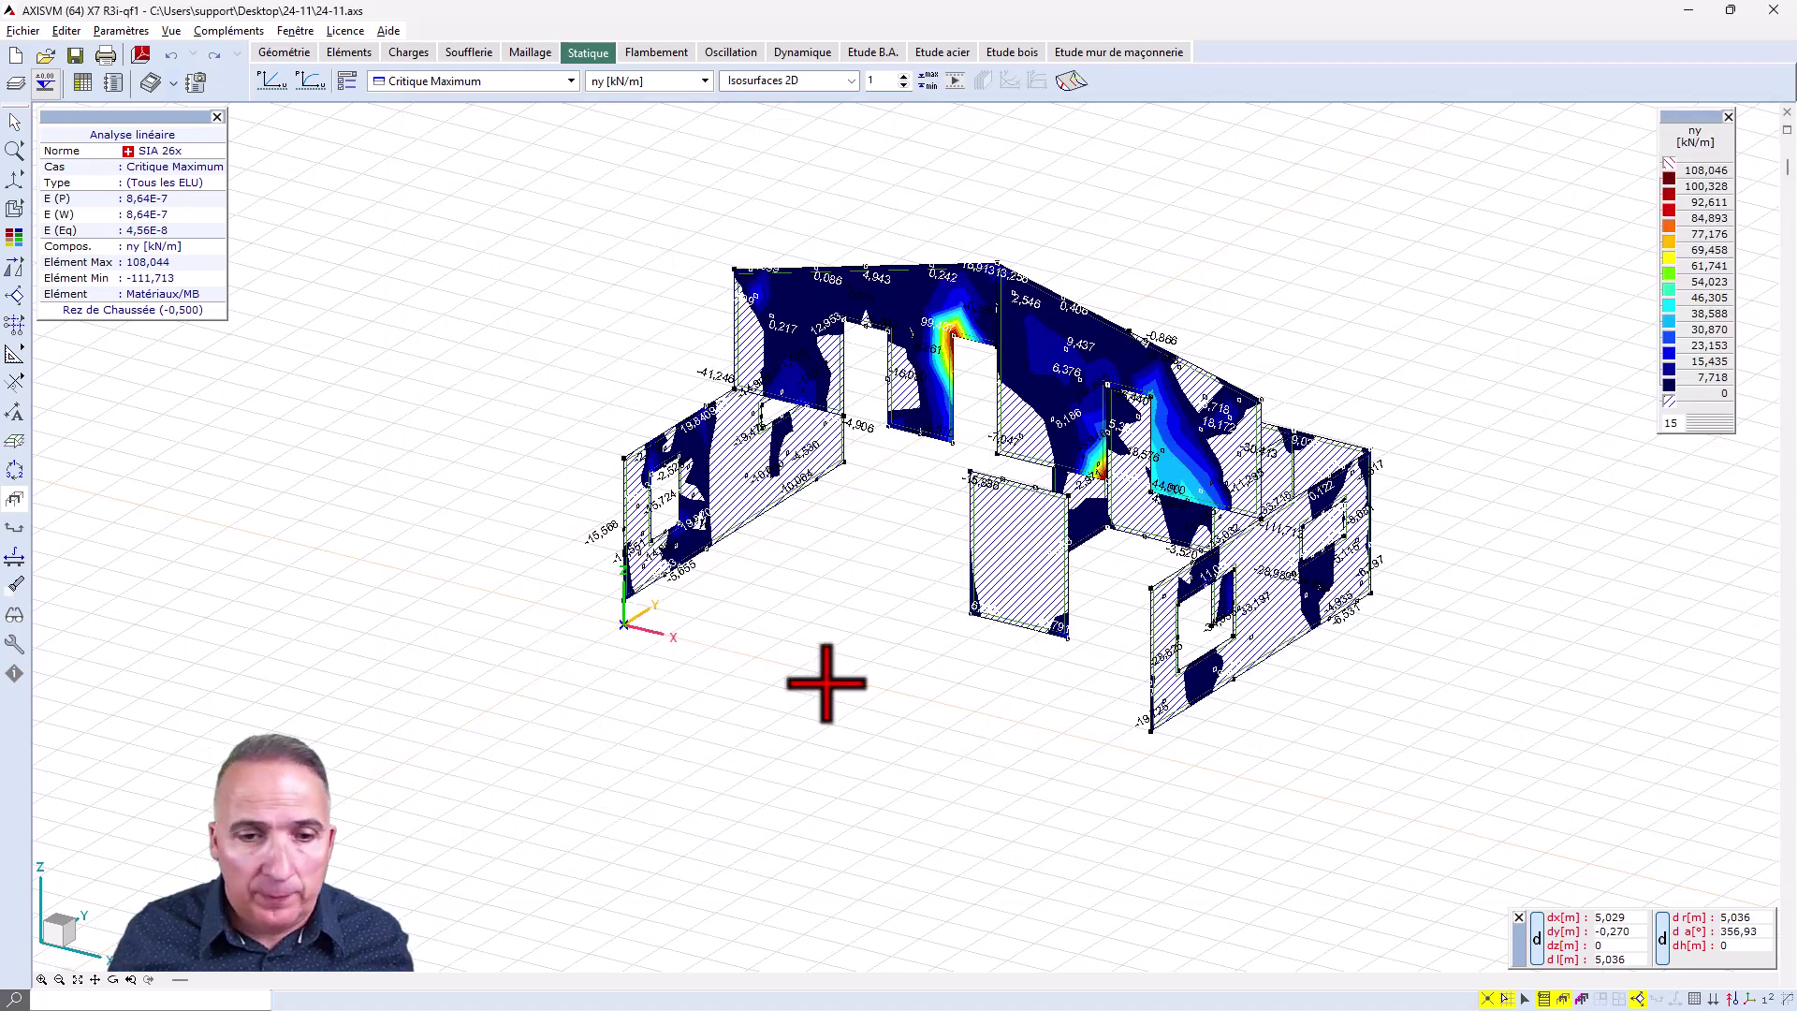
Step: Show the ny isosurface results on the whole building instead of only the MB elements
click(1563, 1001)
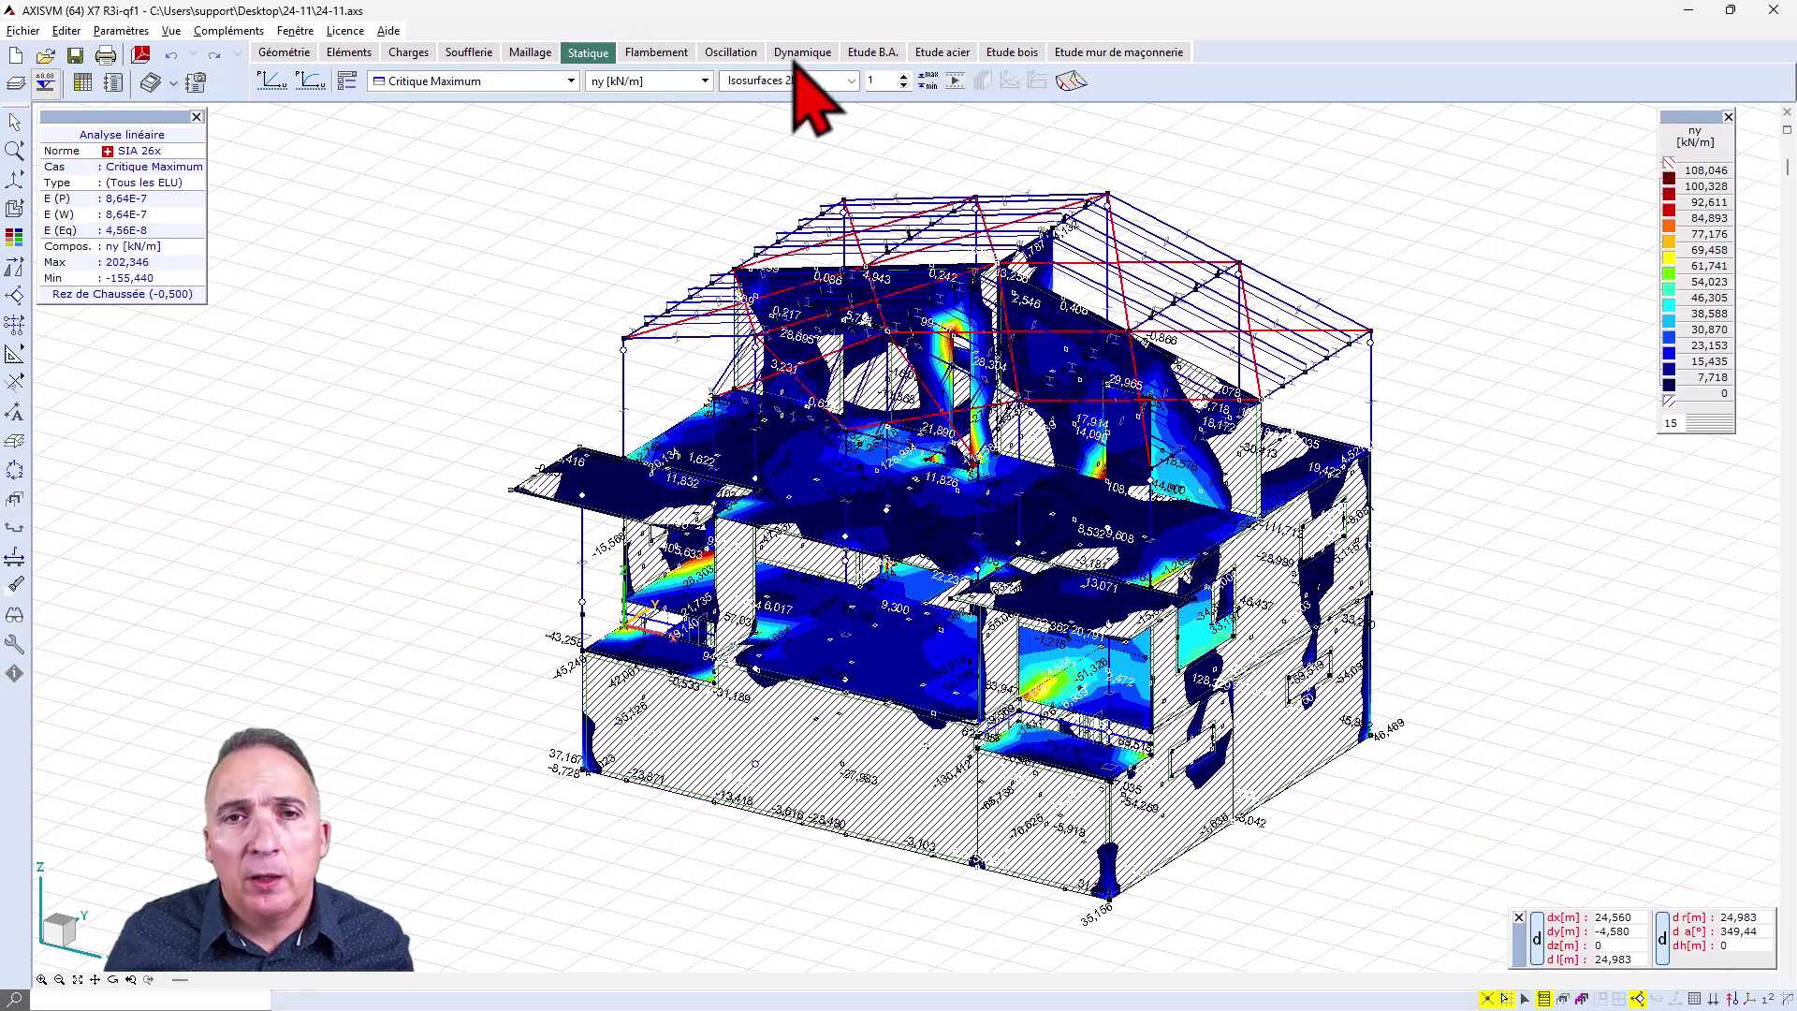
Step: Show the steel design results (Etude acier) and select the steel roof-edge beam that carries the Exploitation diagram
click(946, 54)
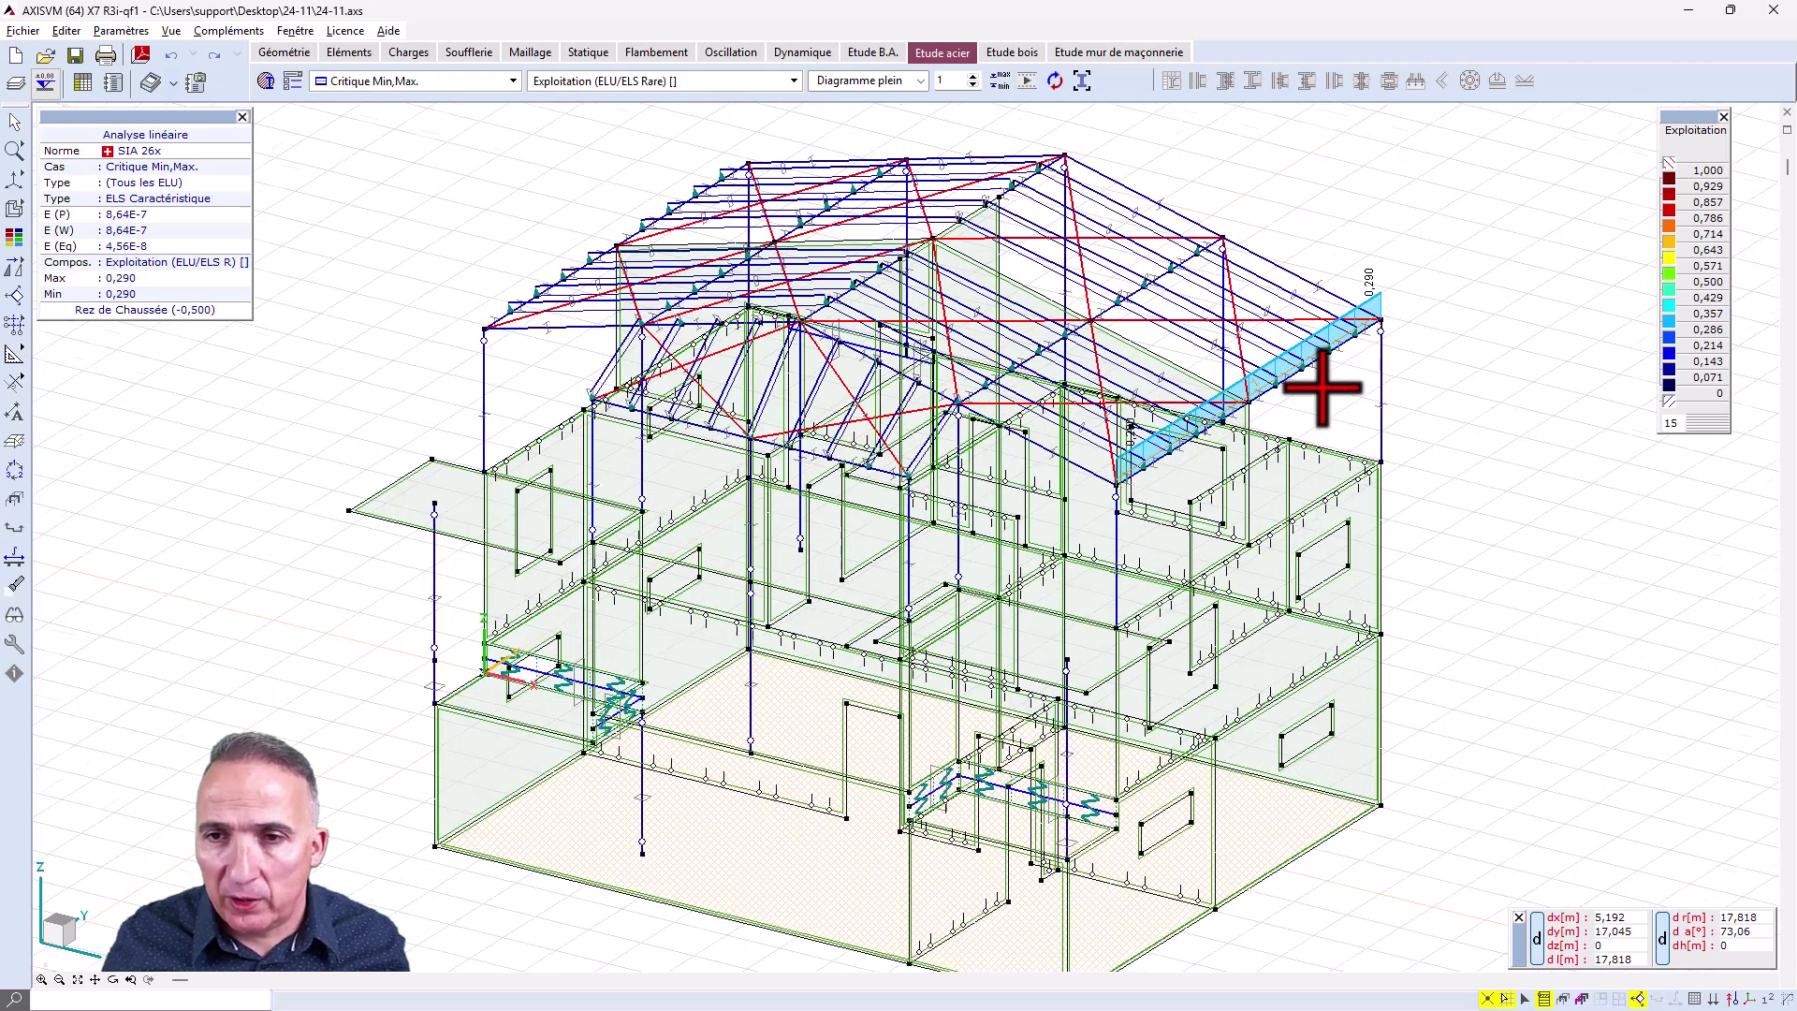
scroll(1320, 387, up, 3)
scroll(1320, 386, up, 2)
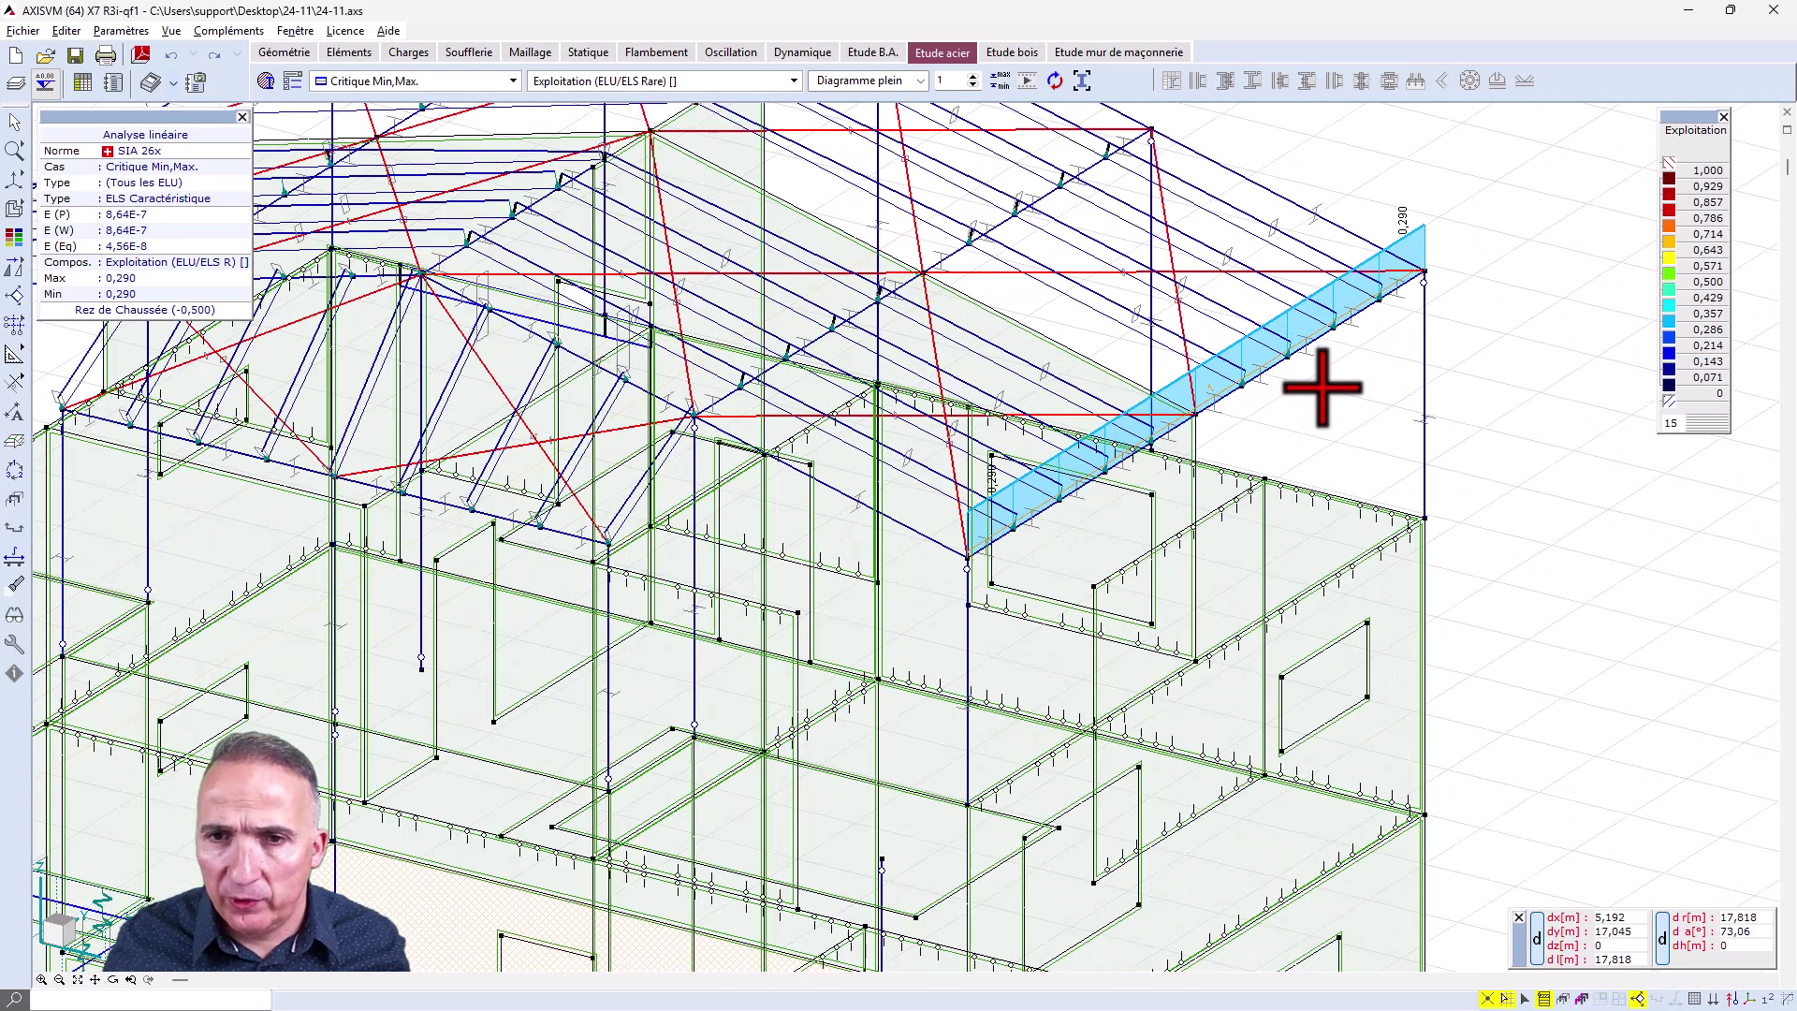
scroll(1320, 385, up, 2)
middle_drag(1320, 385, 1344, 447)
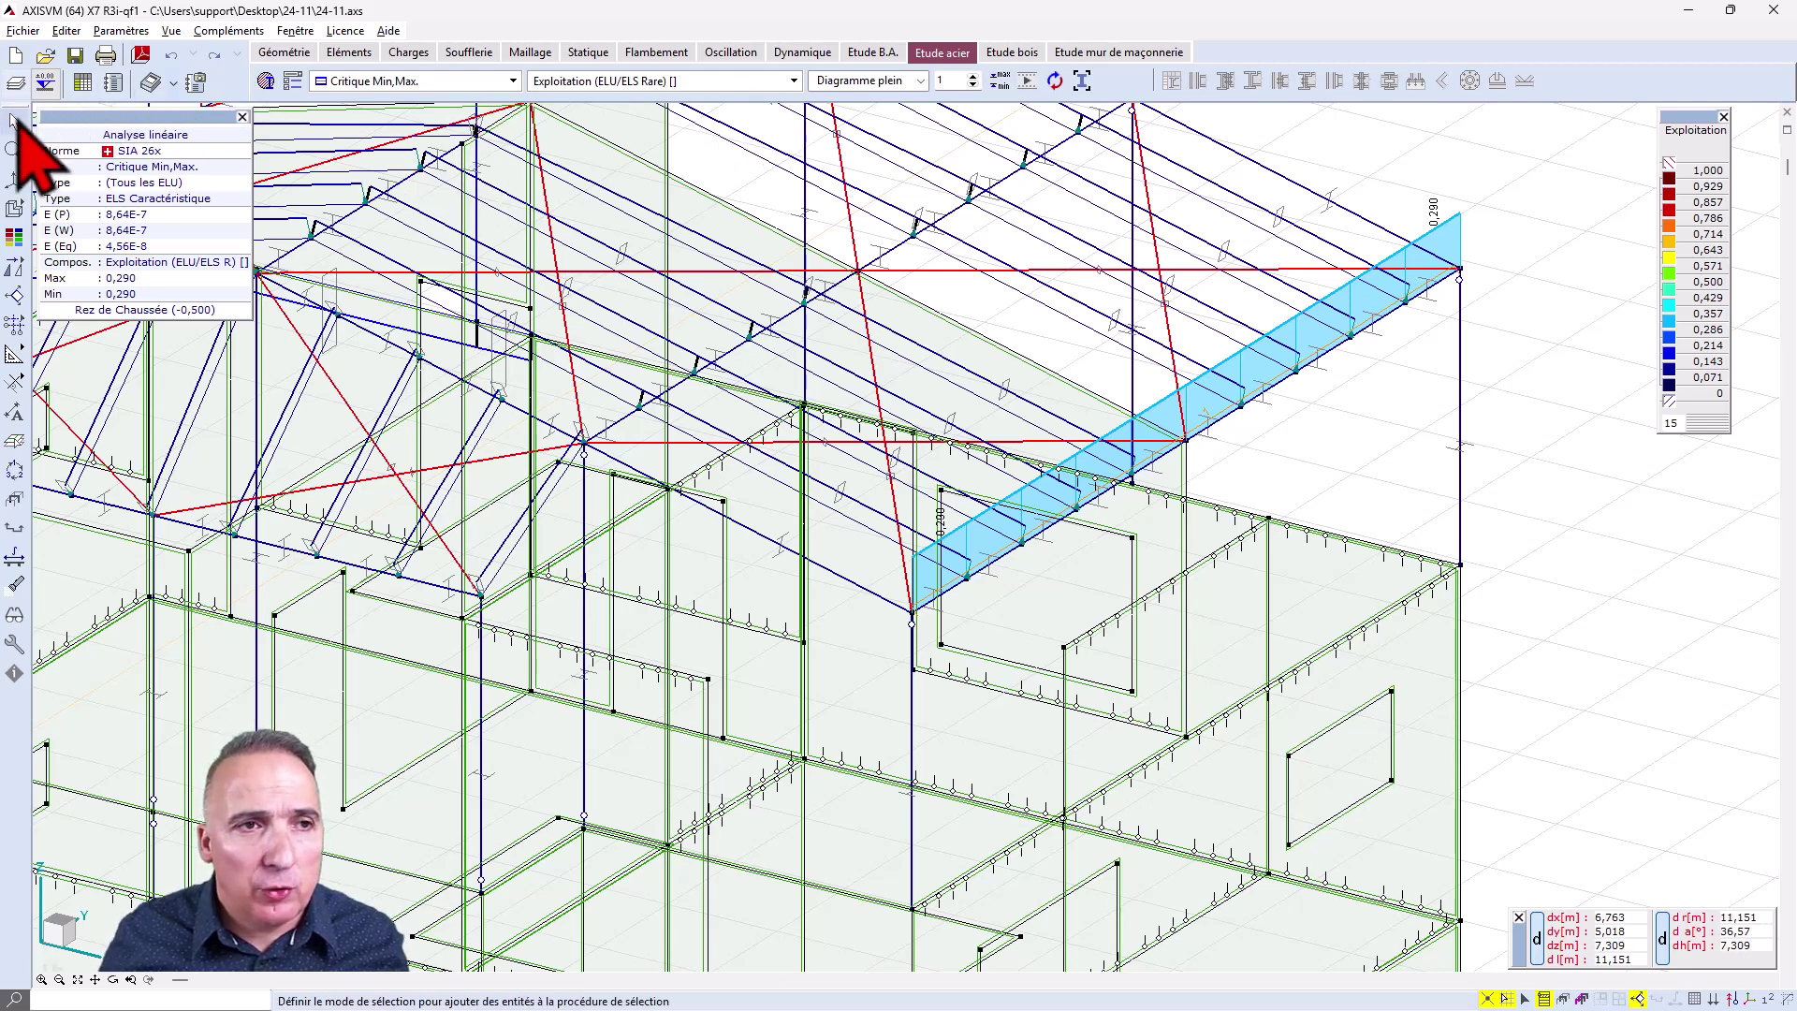
click(14, 120)
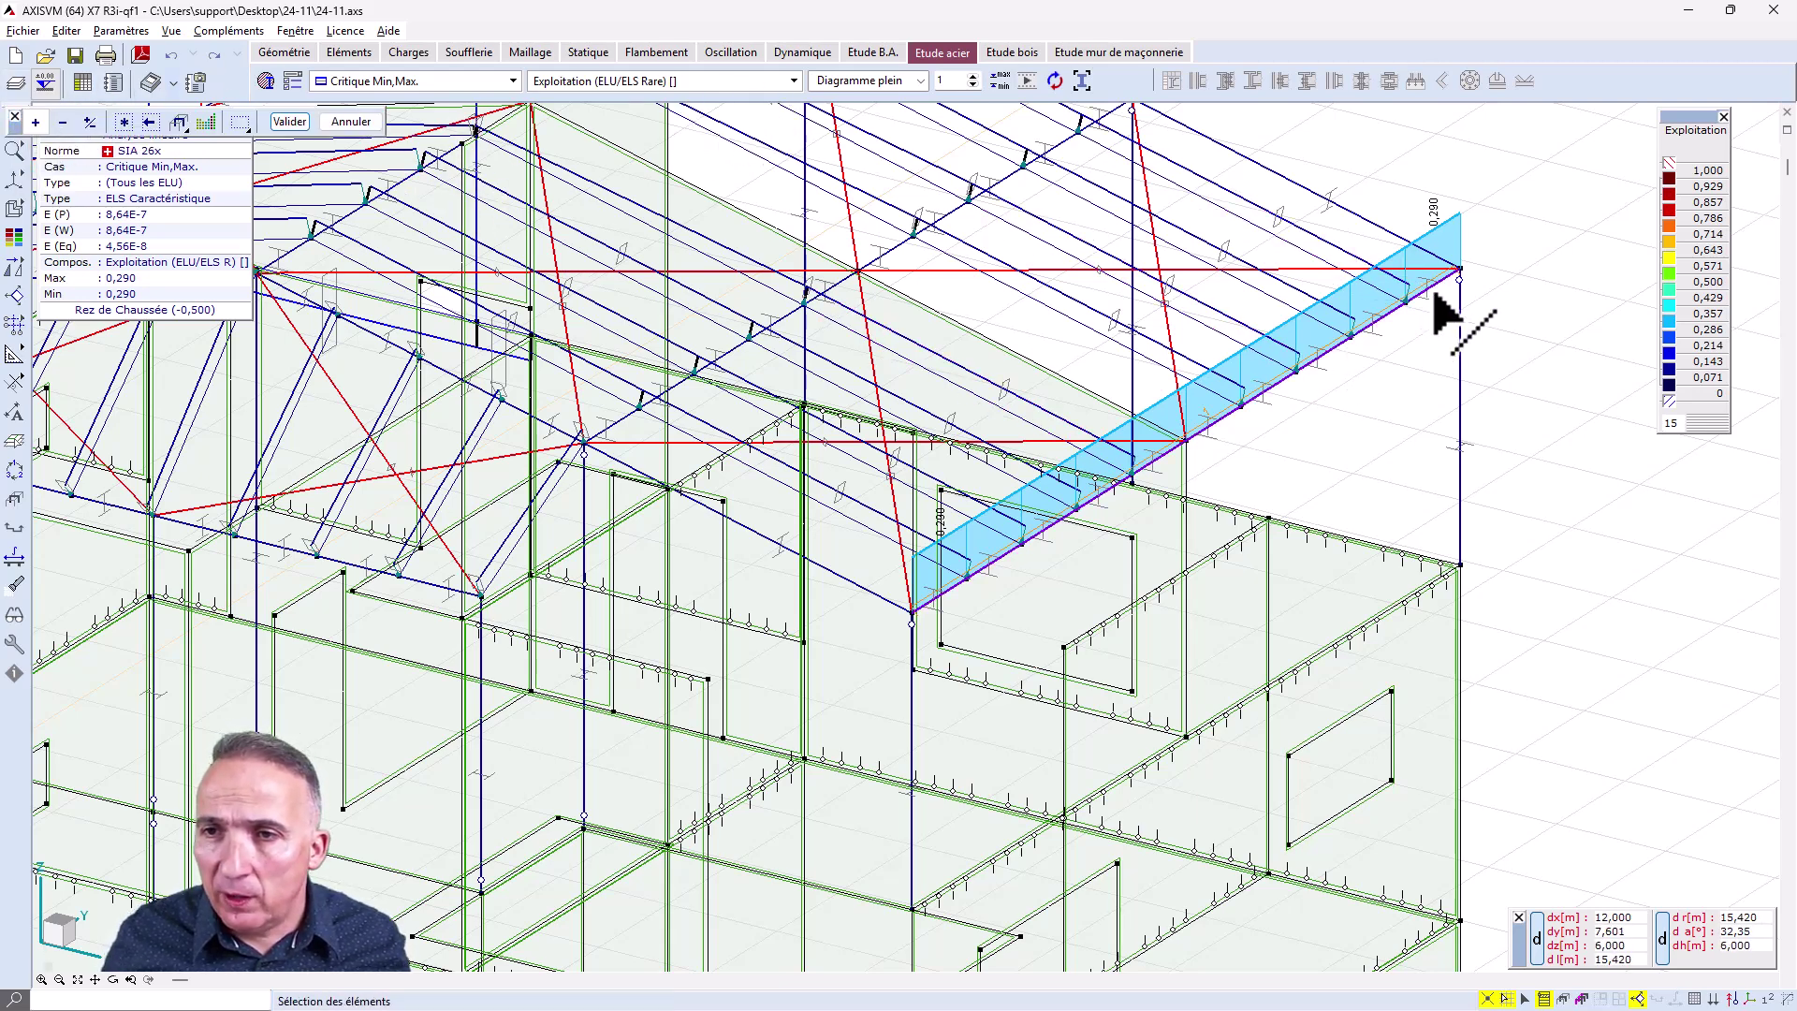
click(1322, 363)
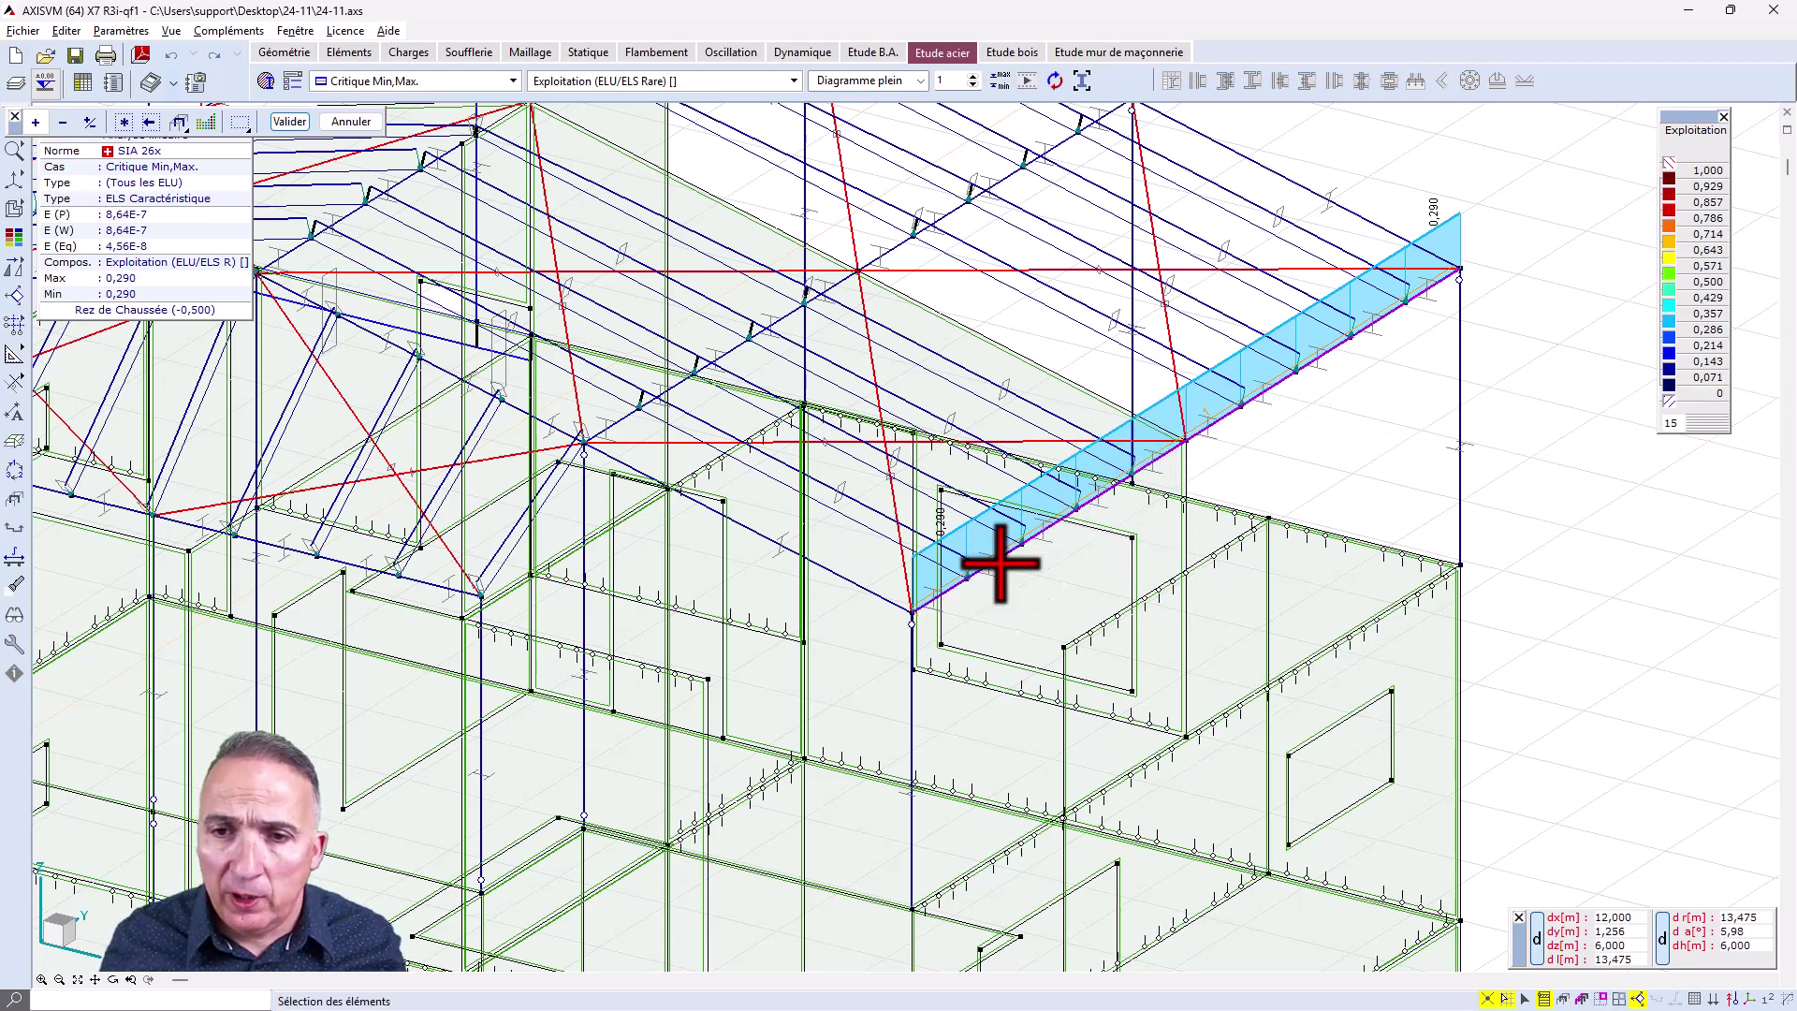
click(943, 599)
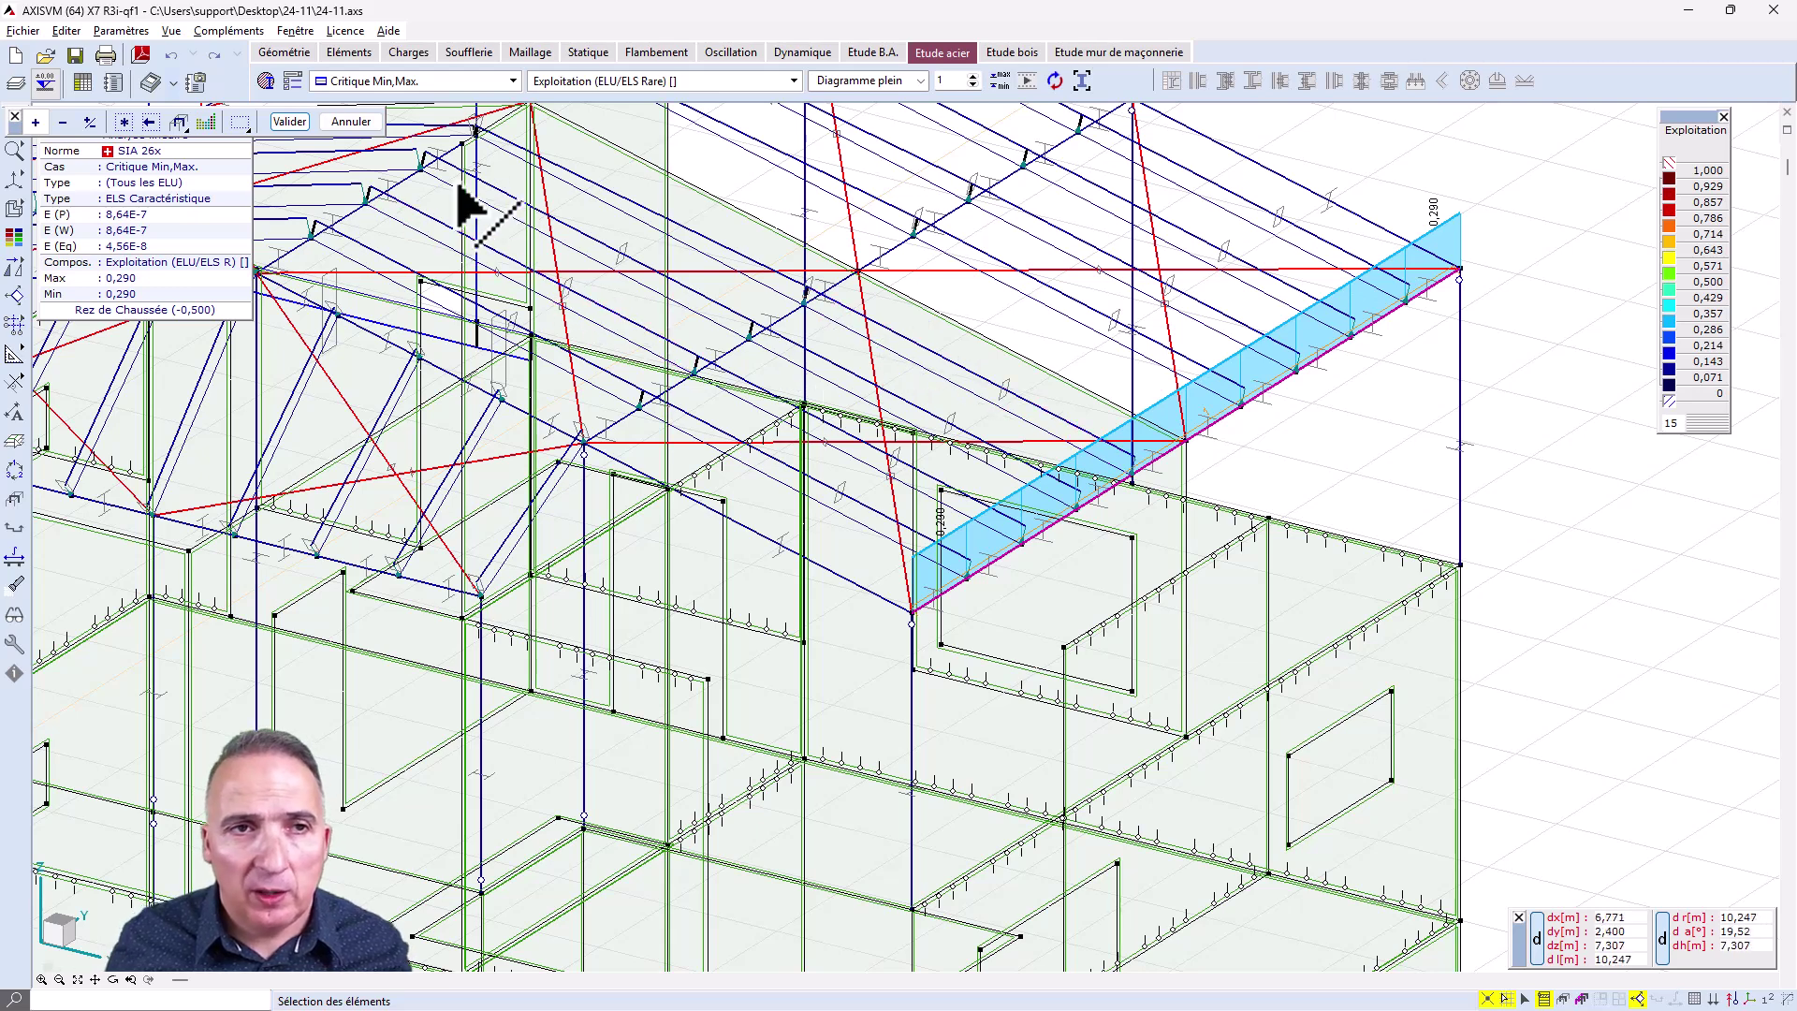
click(288, 121)
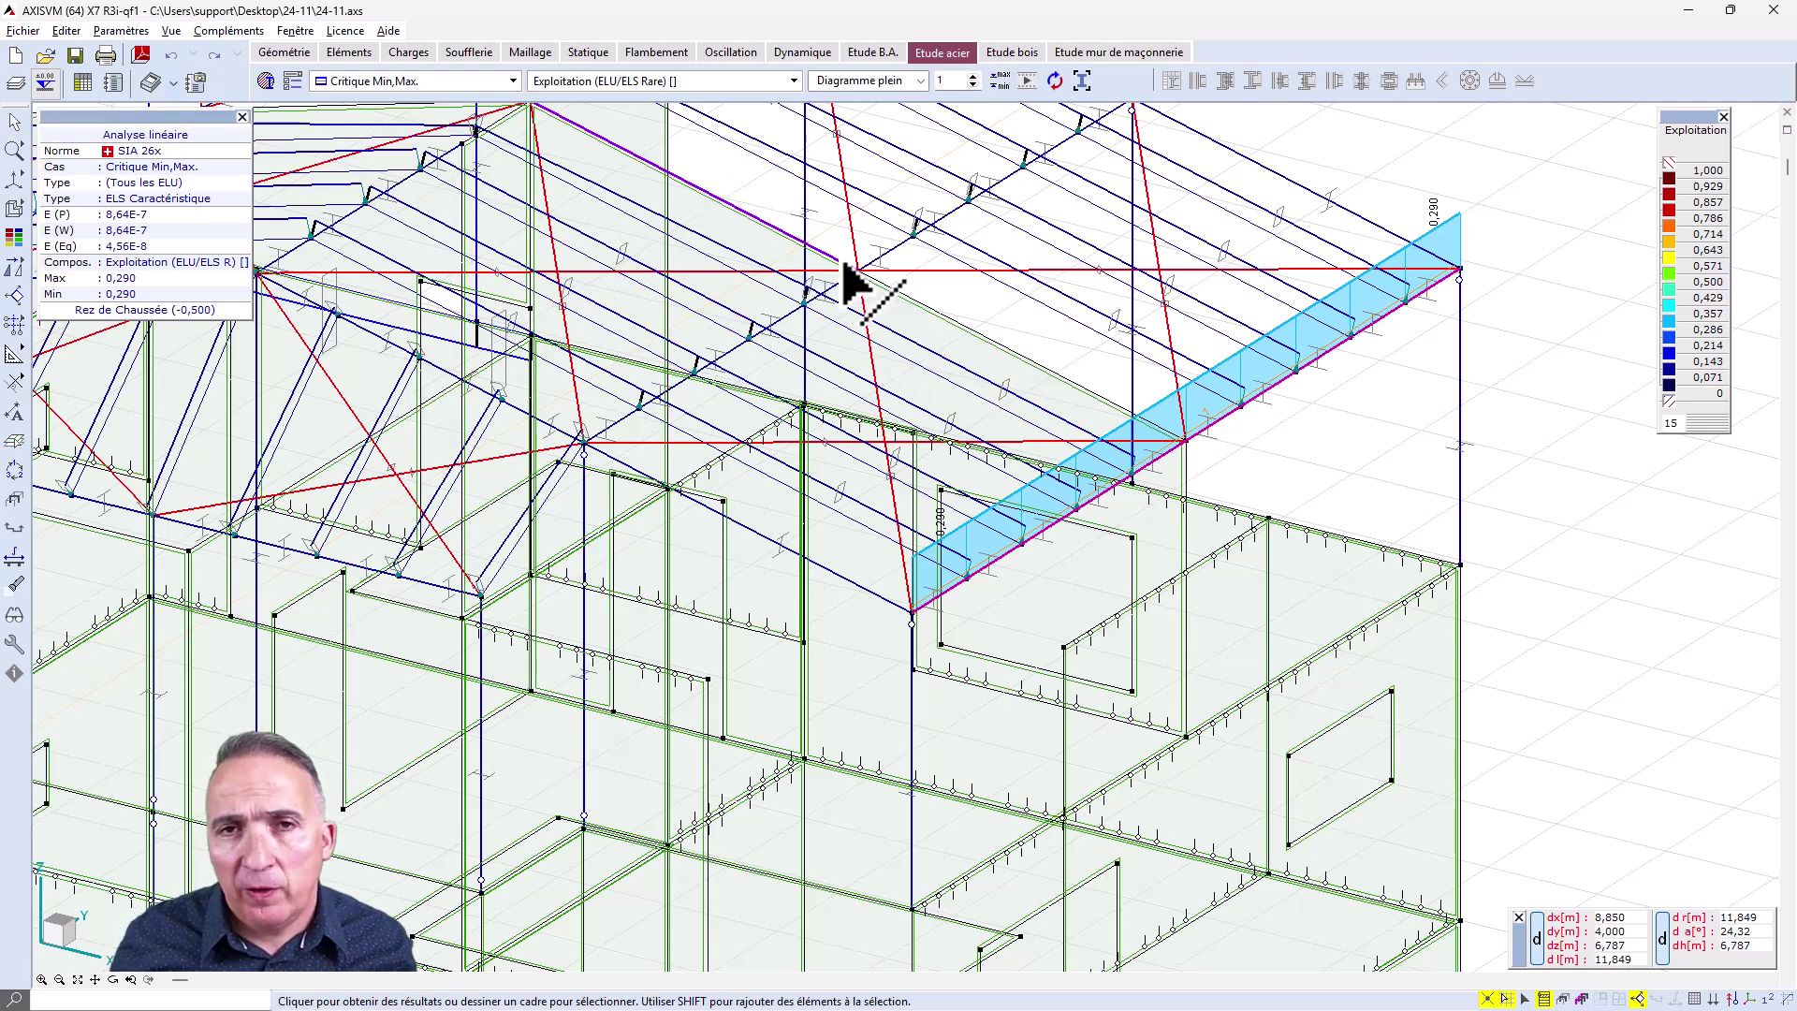
click(65, 30)
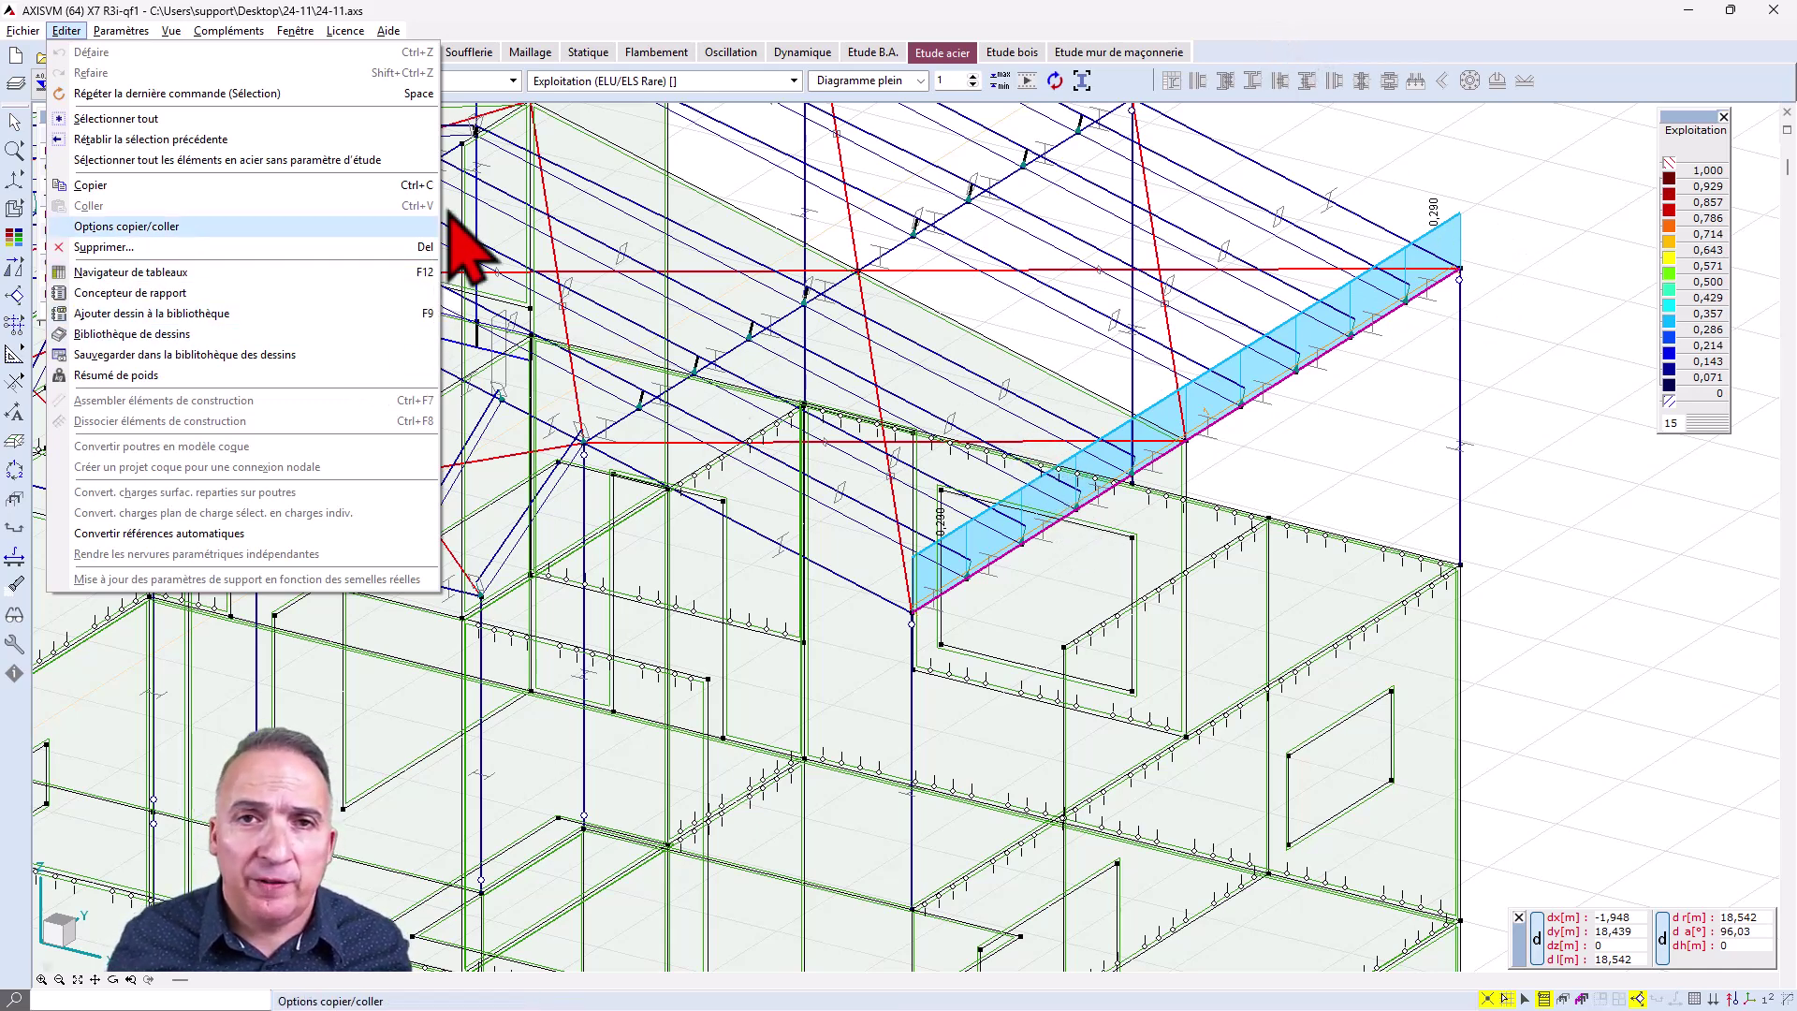
click(1284, 6)
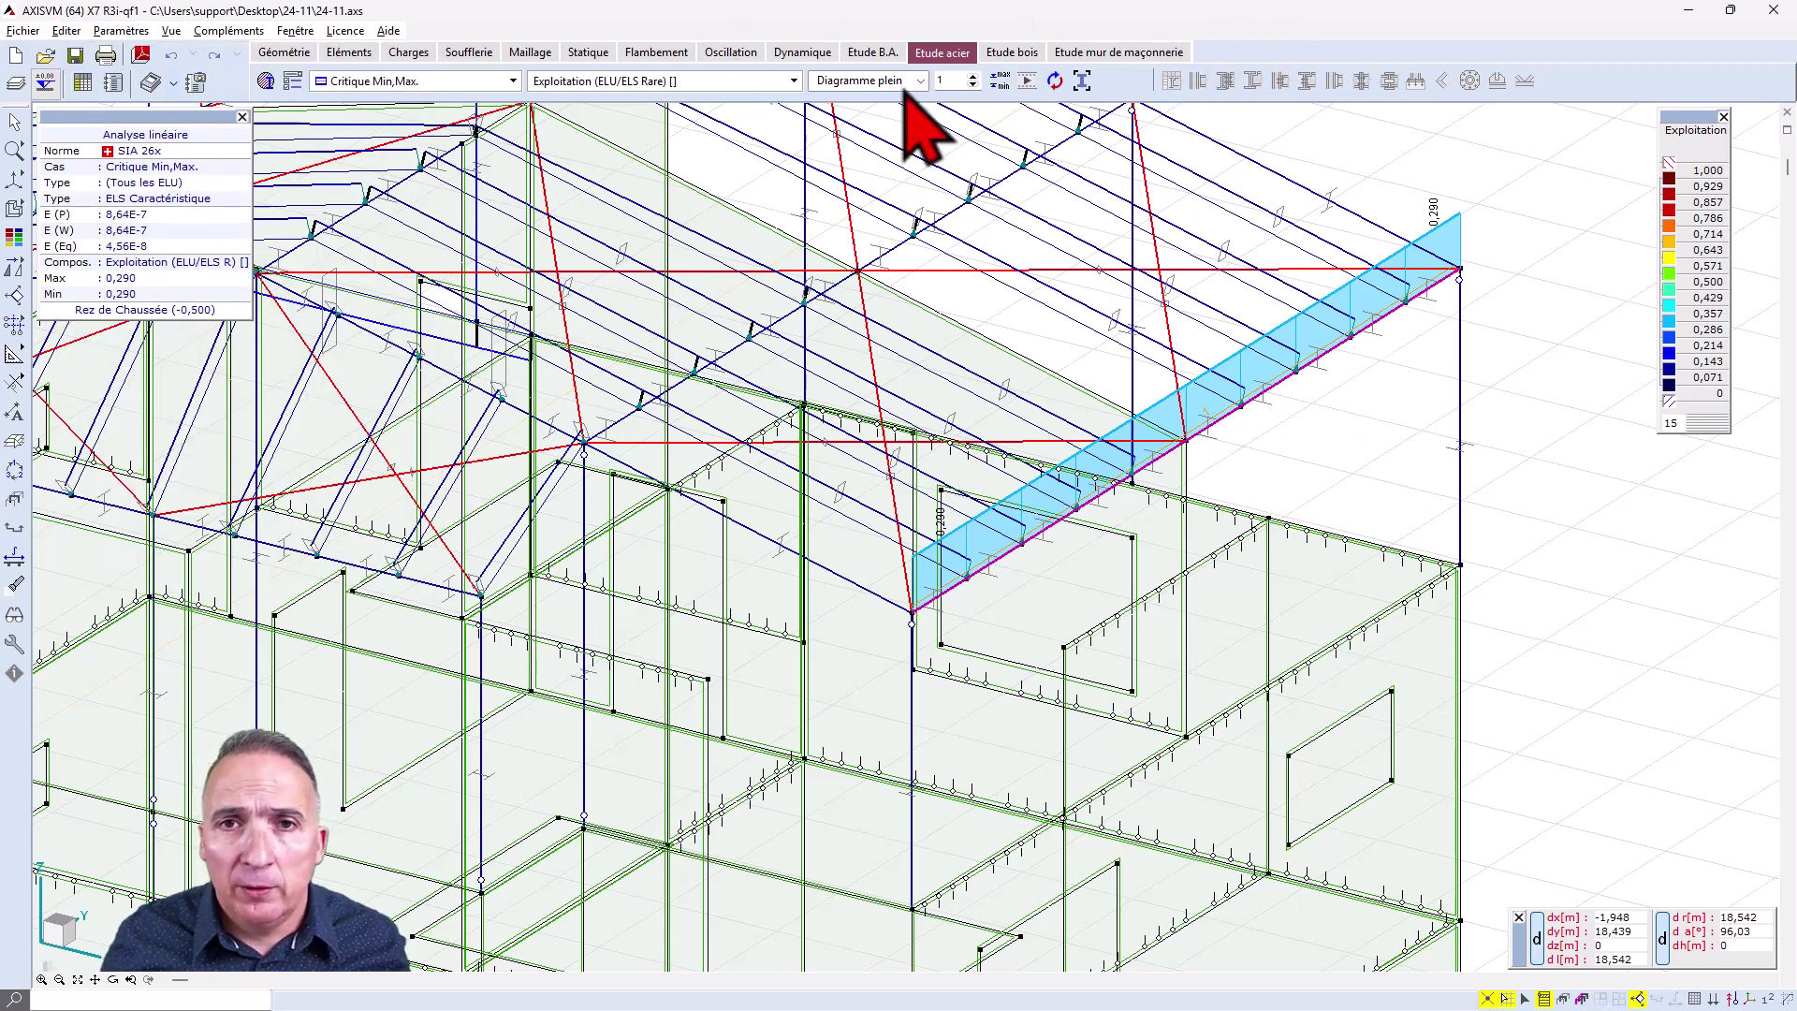
Step: Examine the steel design check of the HEB 180 roof-edge beam and read through its detailed calculation report (Etude en cours)
click(1348, 374)
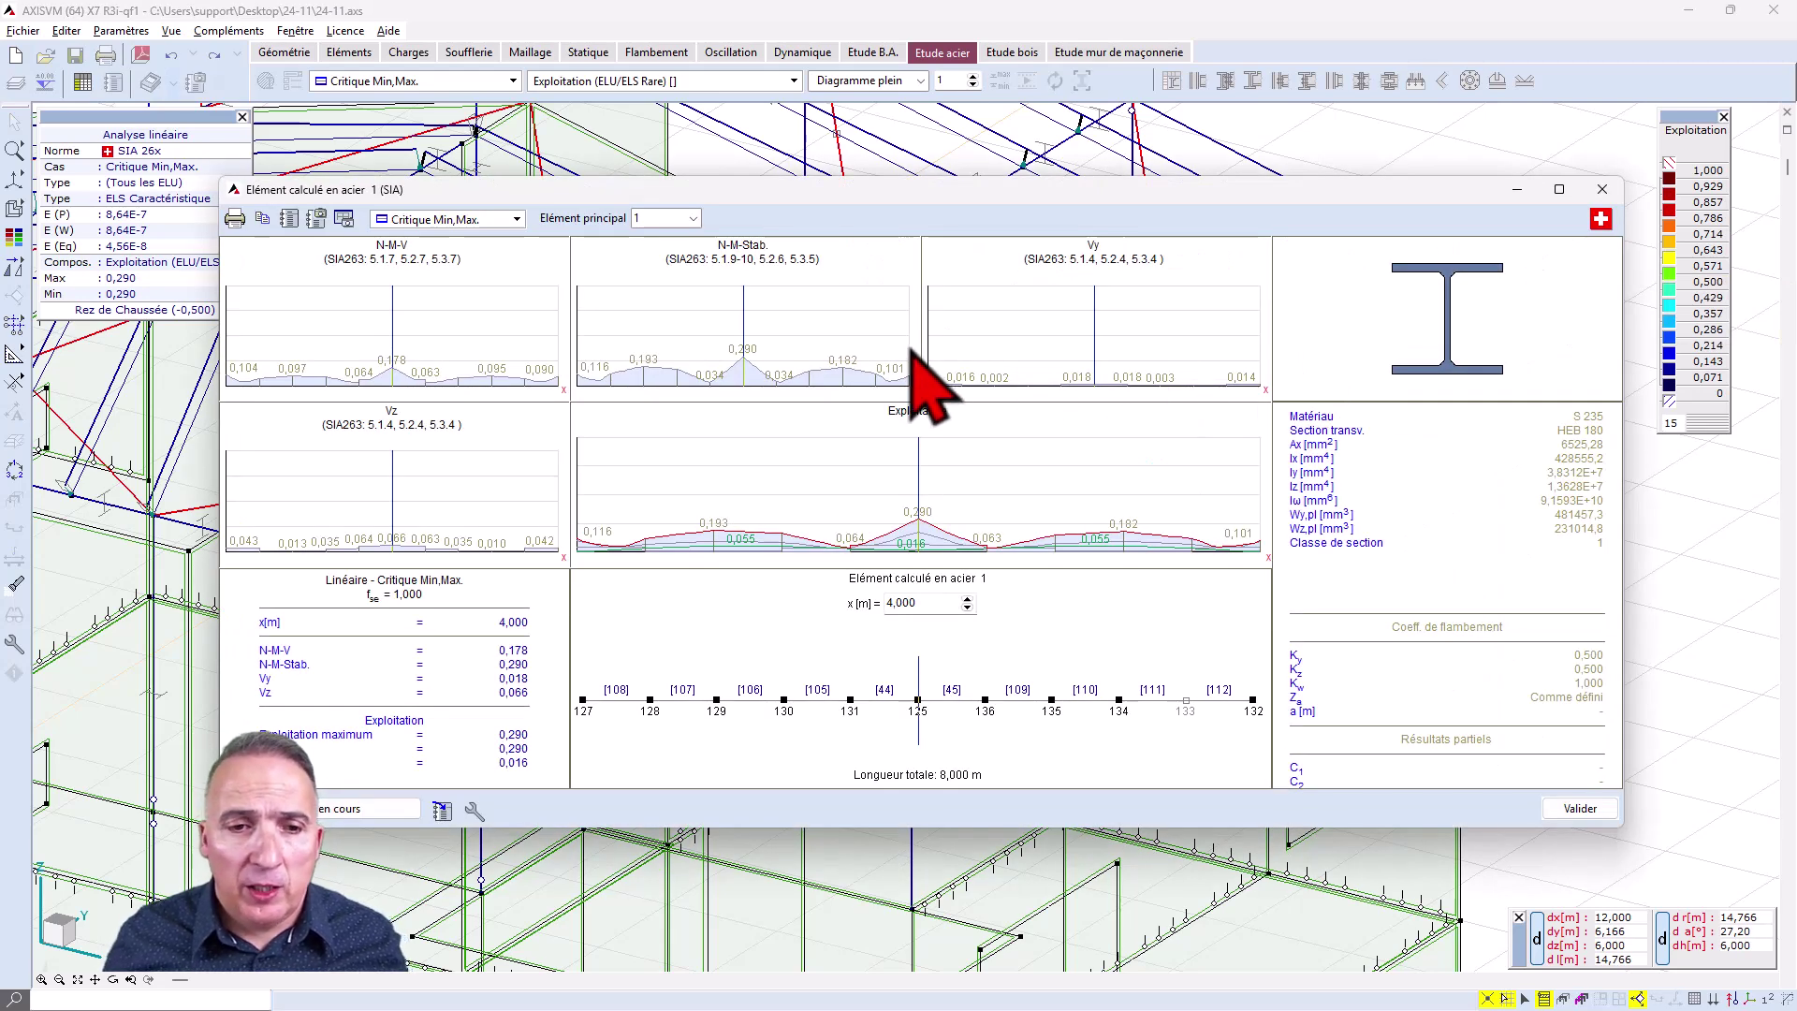
drag(1079, 192, 1161, 118)
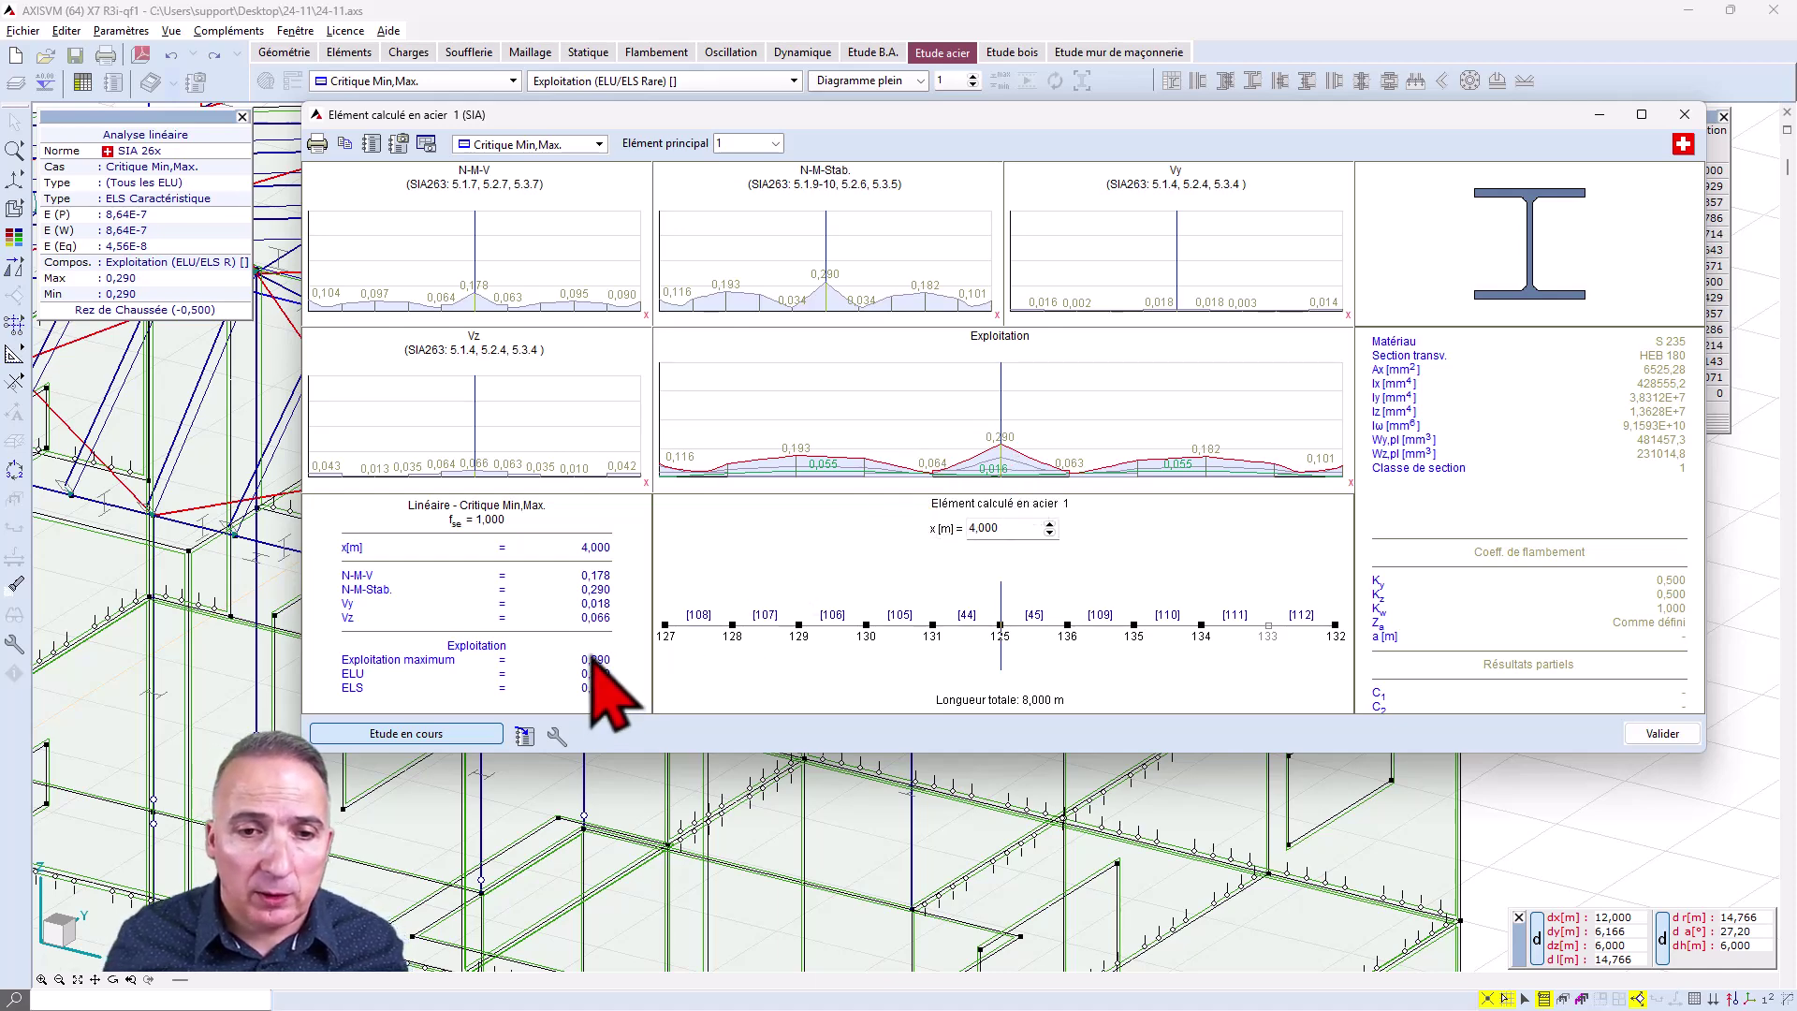
click(486, 734)
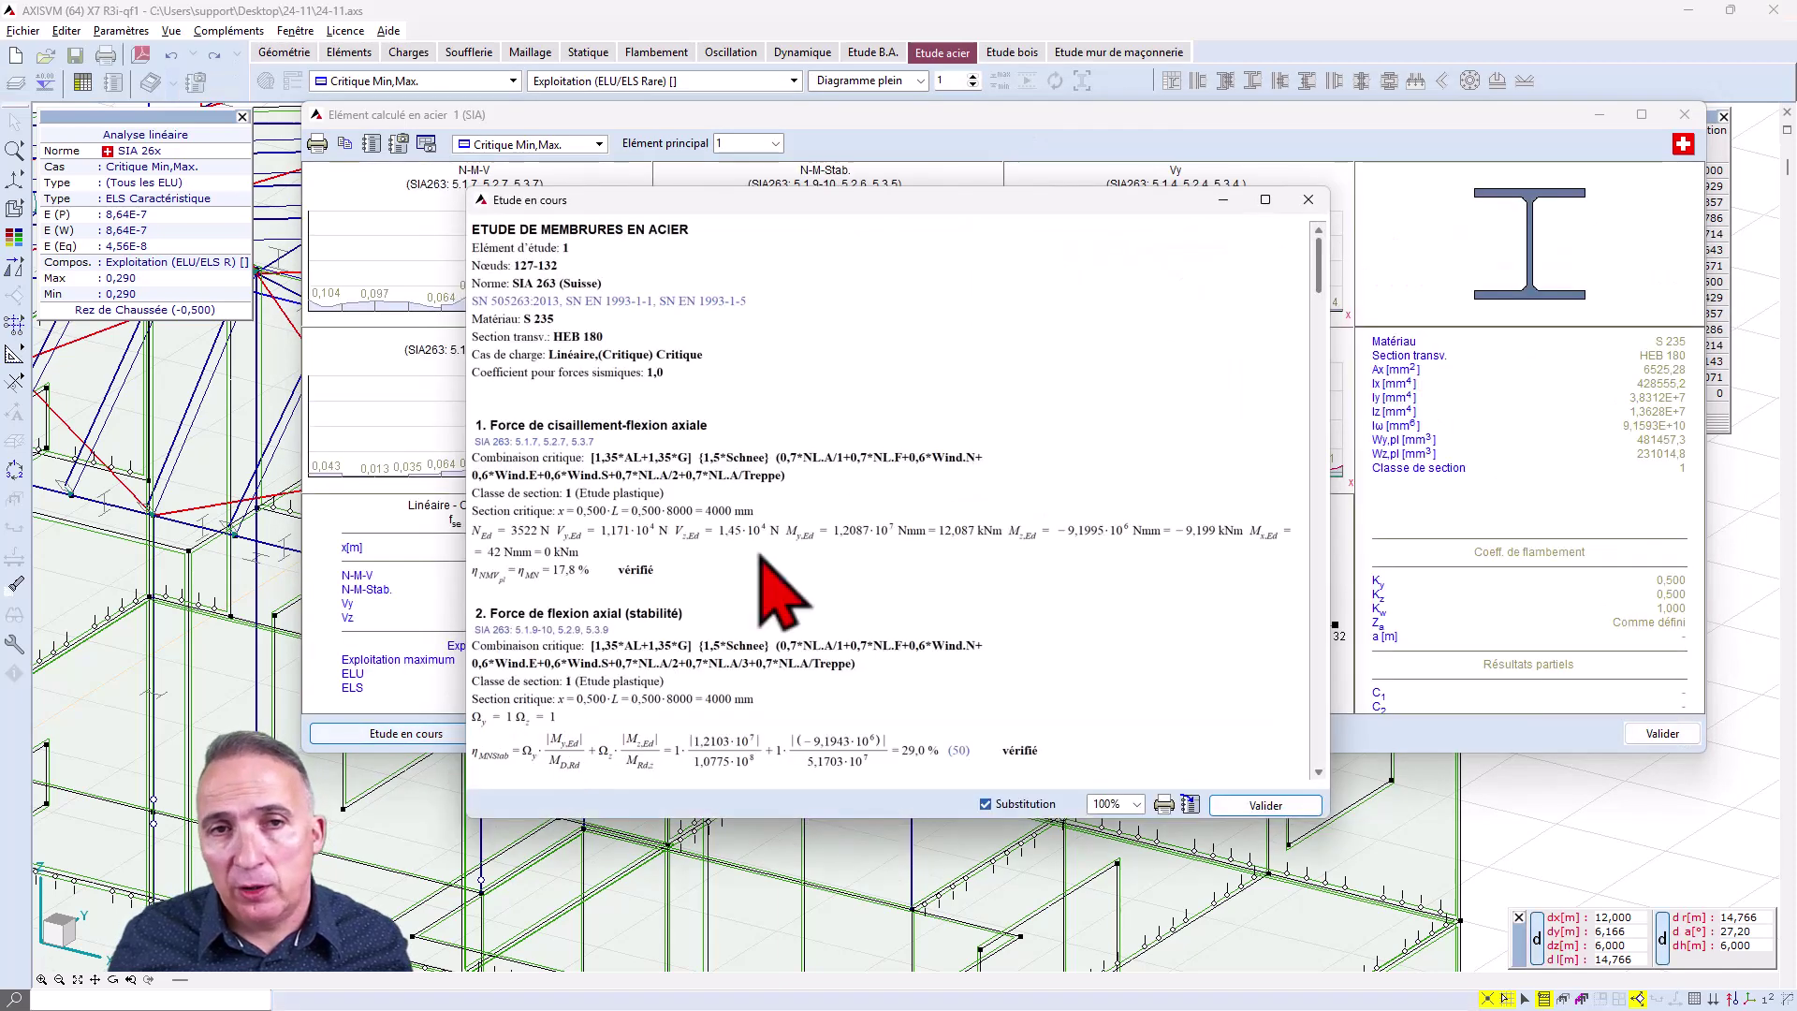
scroll(927, 401, down, 7)
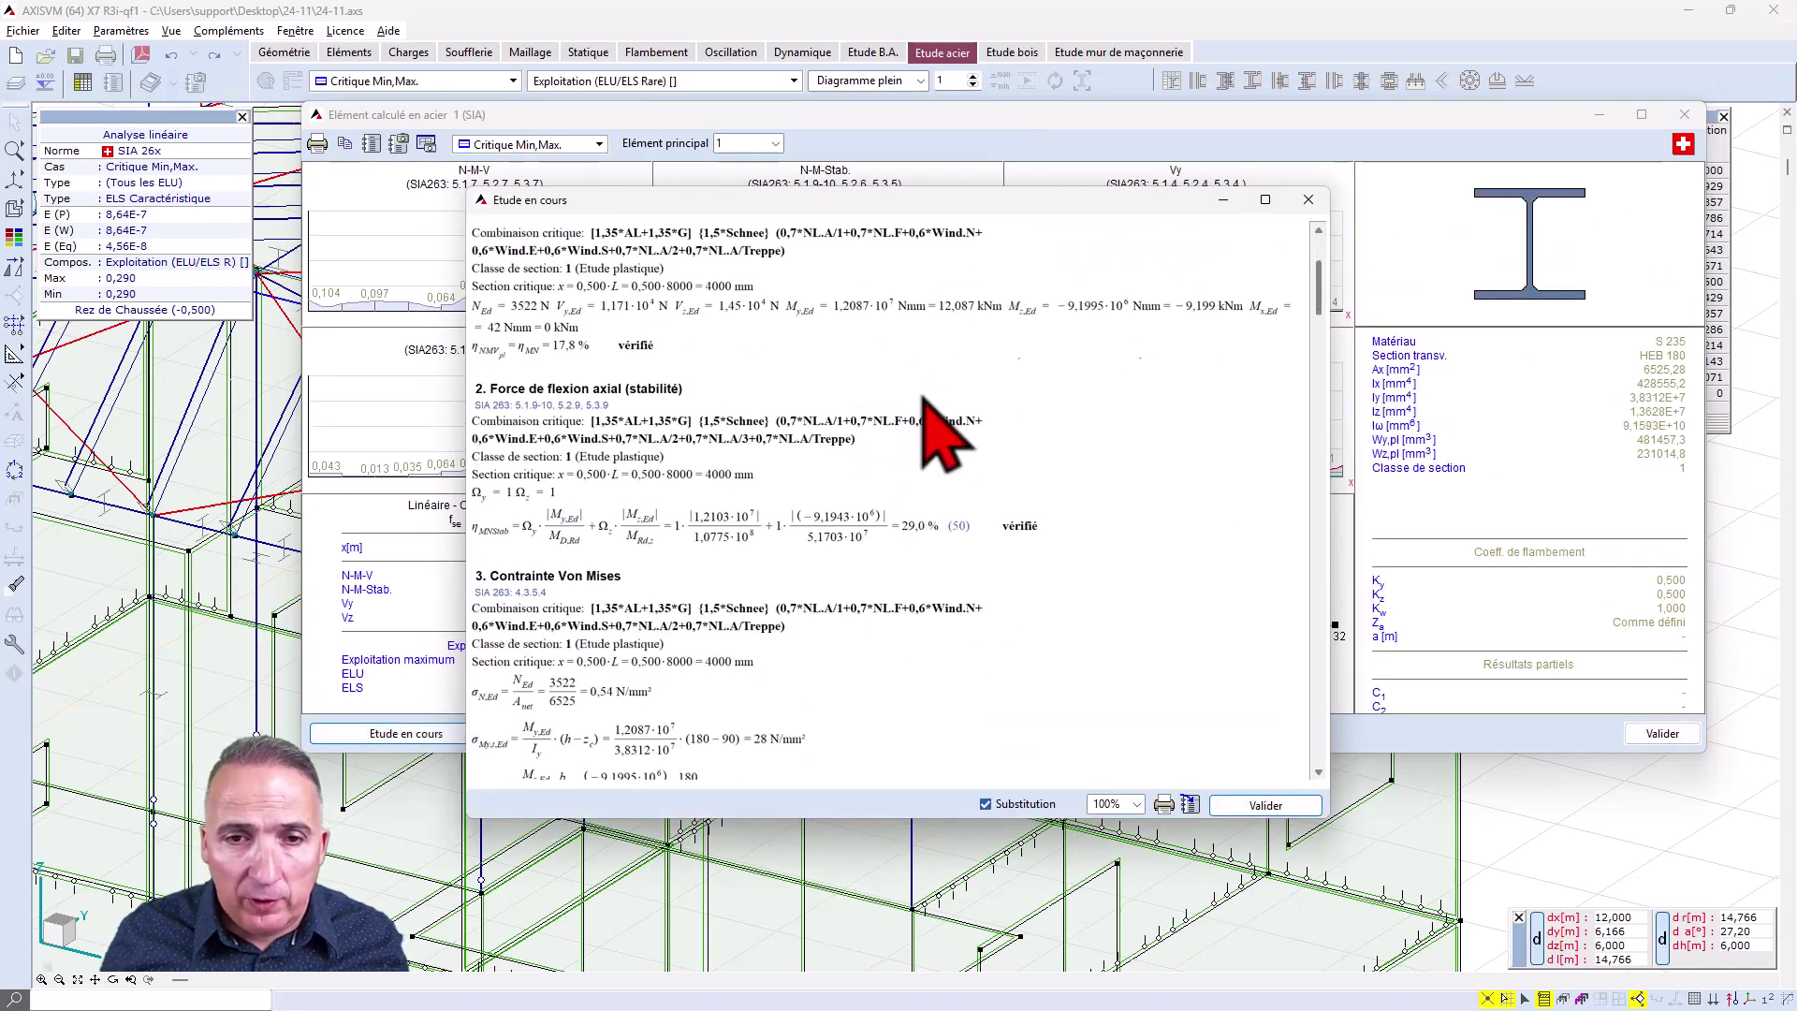
scroll(936, 435, down, 12)
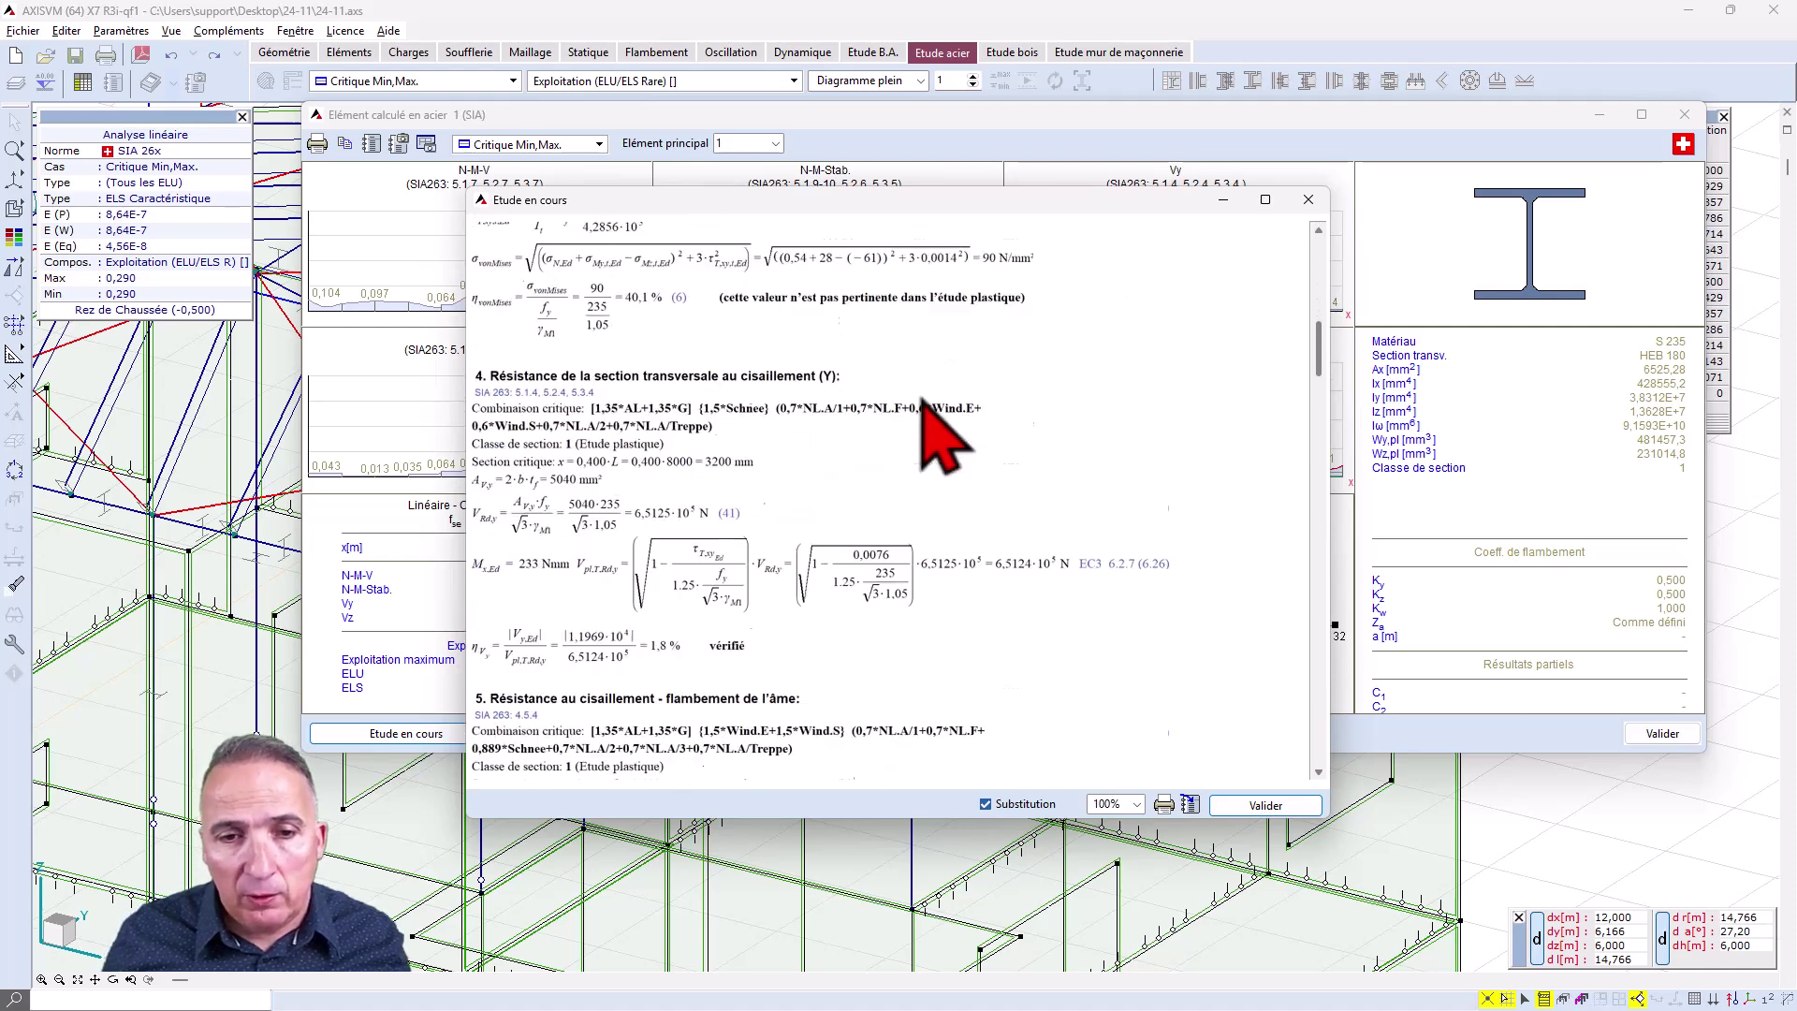
scroll(936, 436, down, 15)
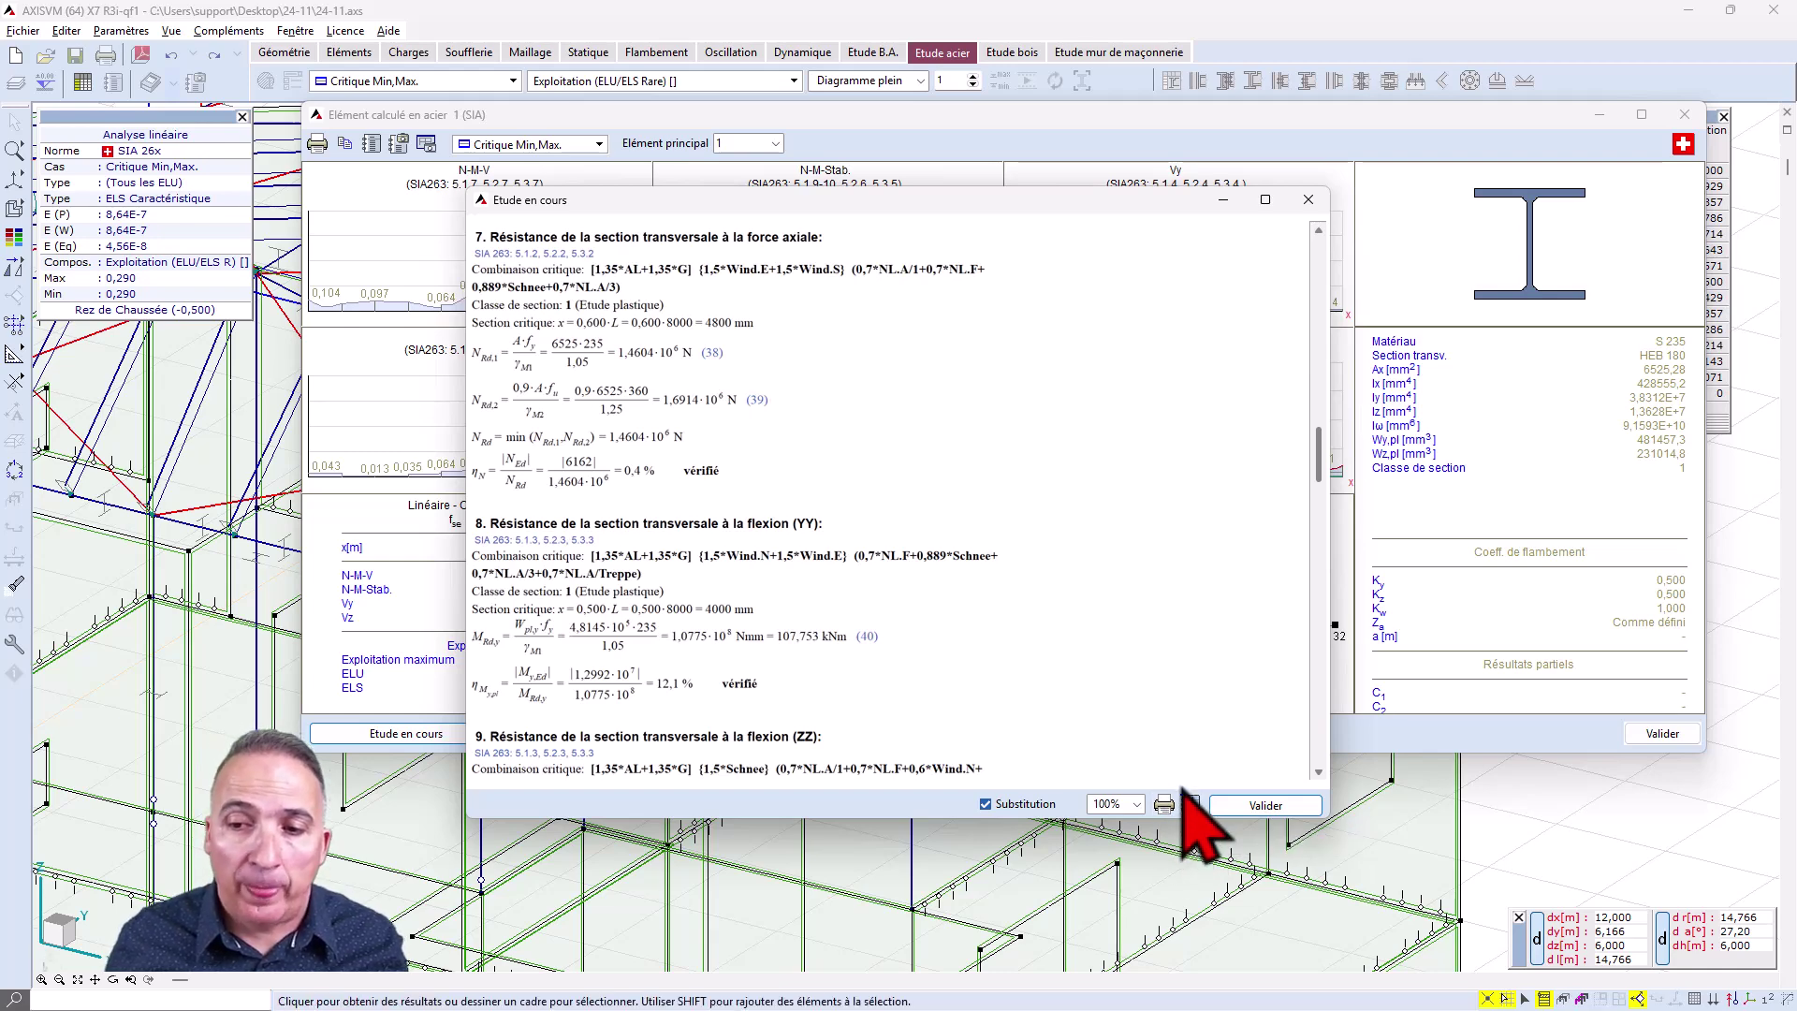
scroll(1092, 682, down, 3)
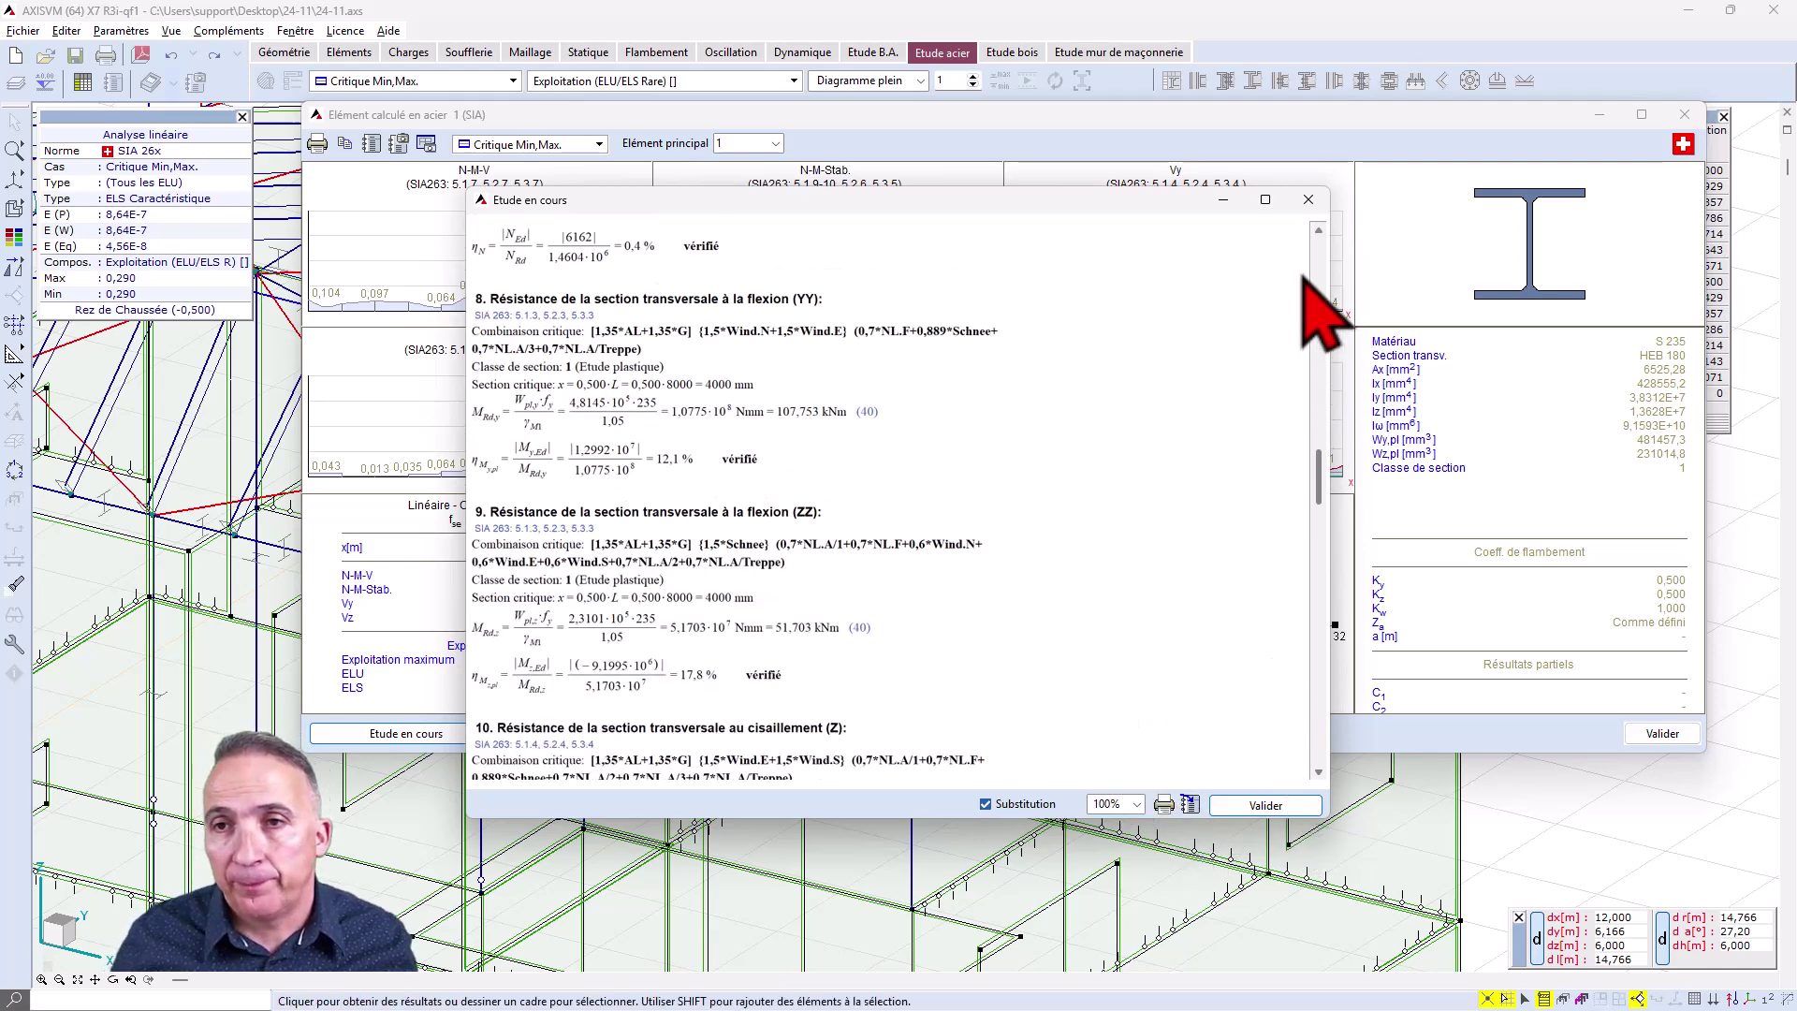
click(1309, 199)
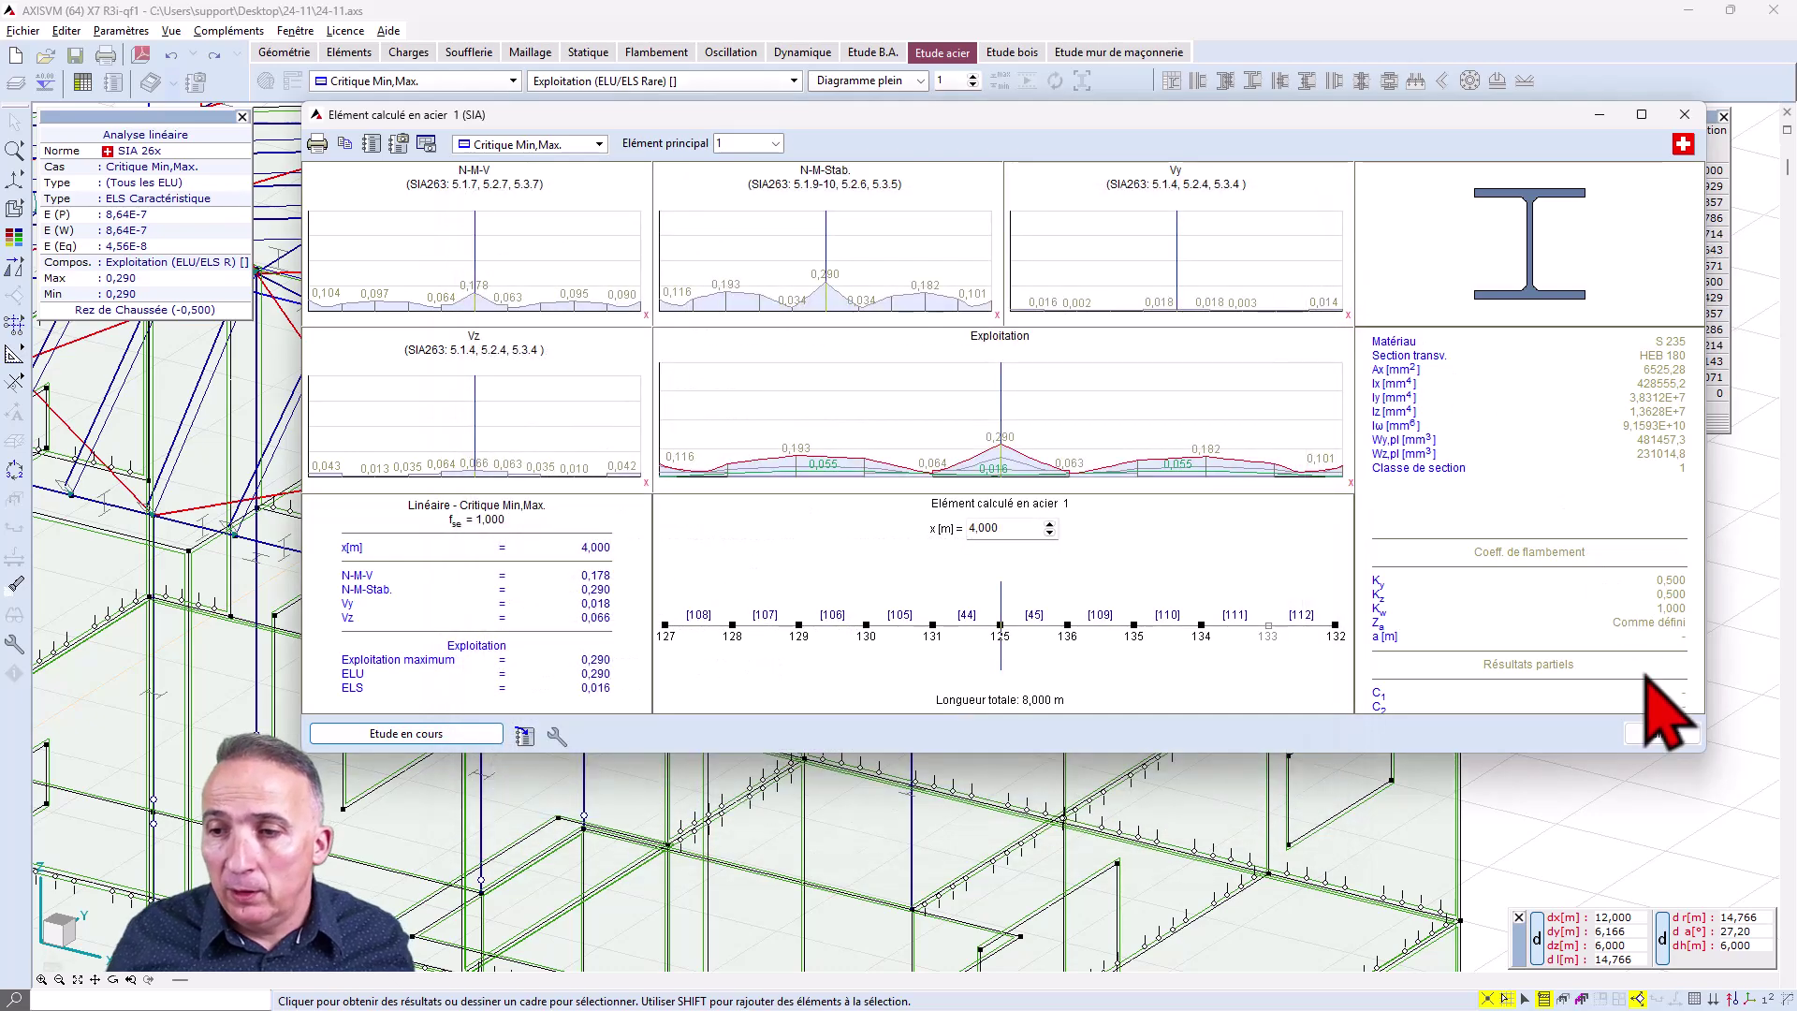
click(1652, 733)
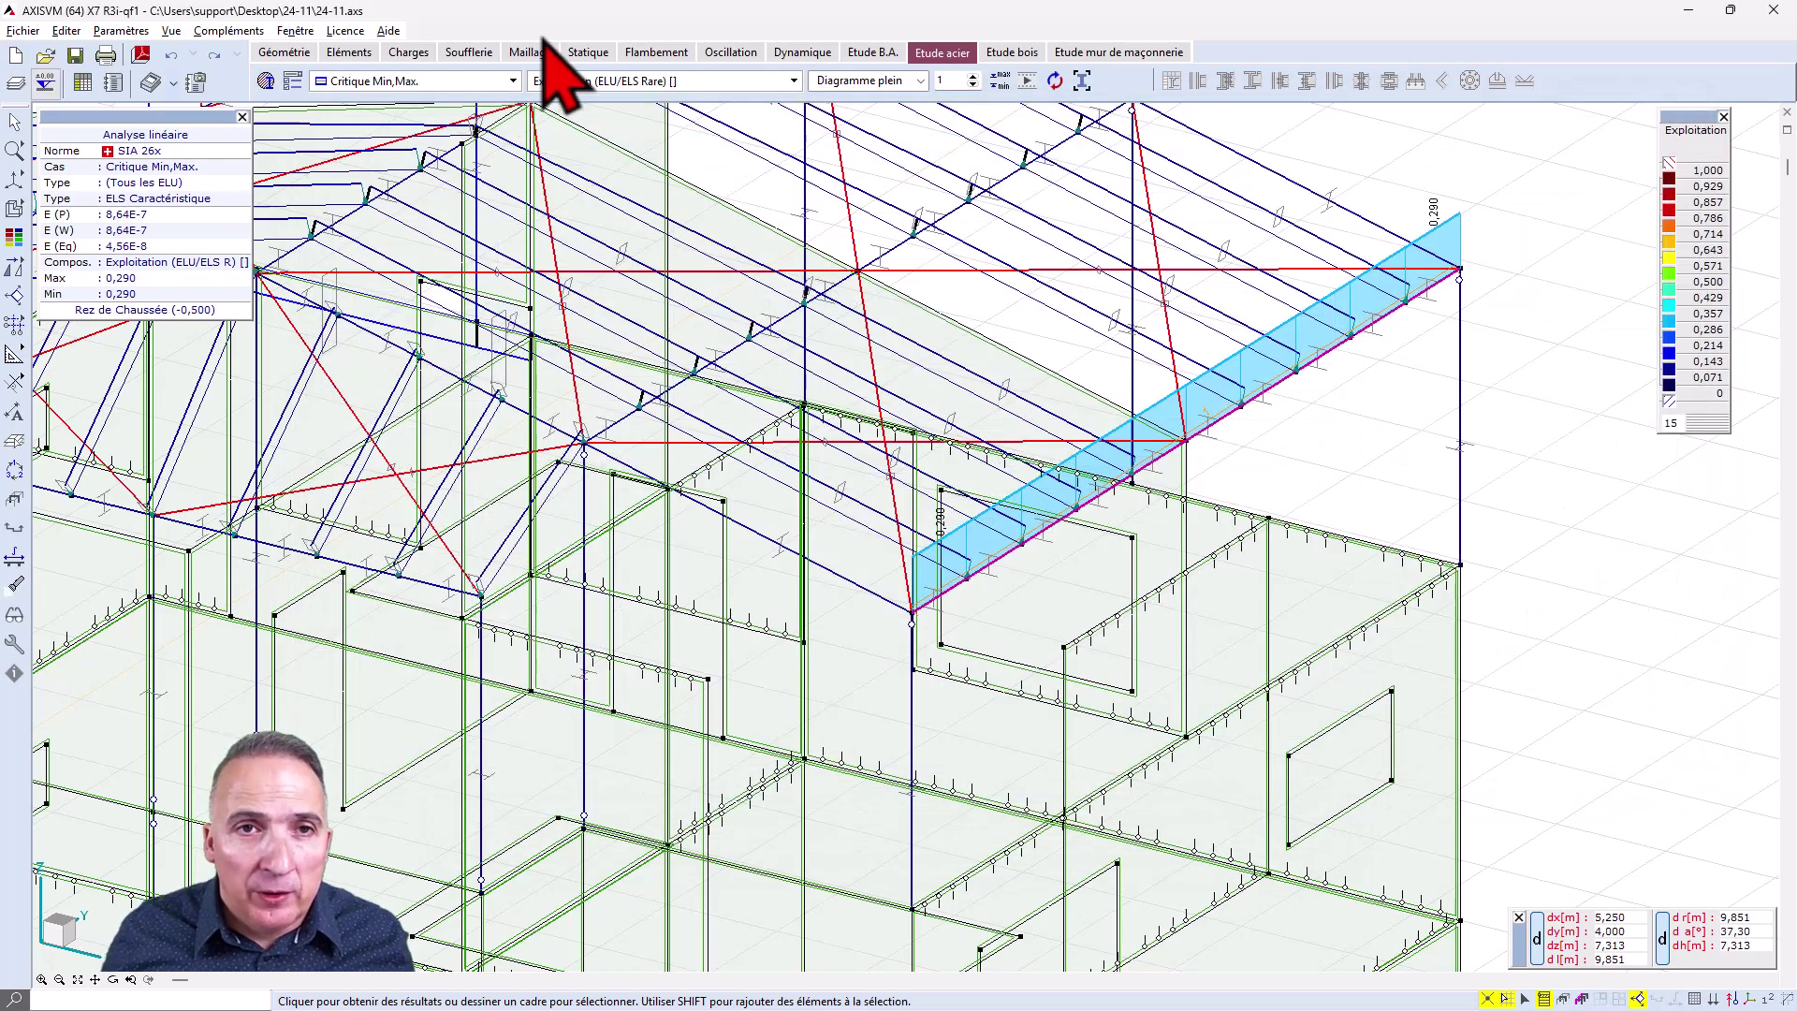
Step: Display the static bending moment My of the beams as filled diagrams (Diagramme plein) for Critique Min,Max
click(590, 51)
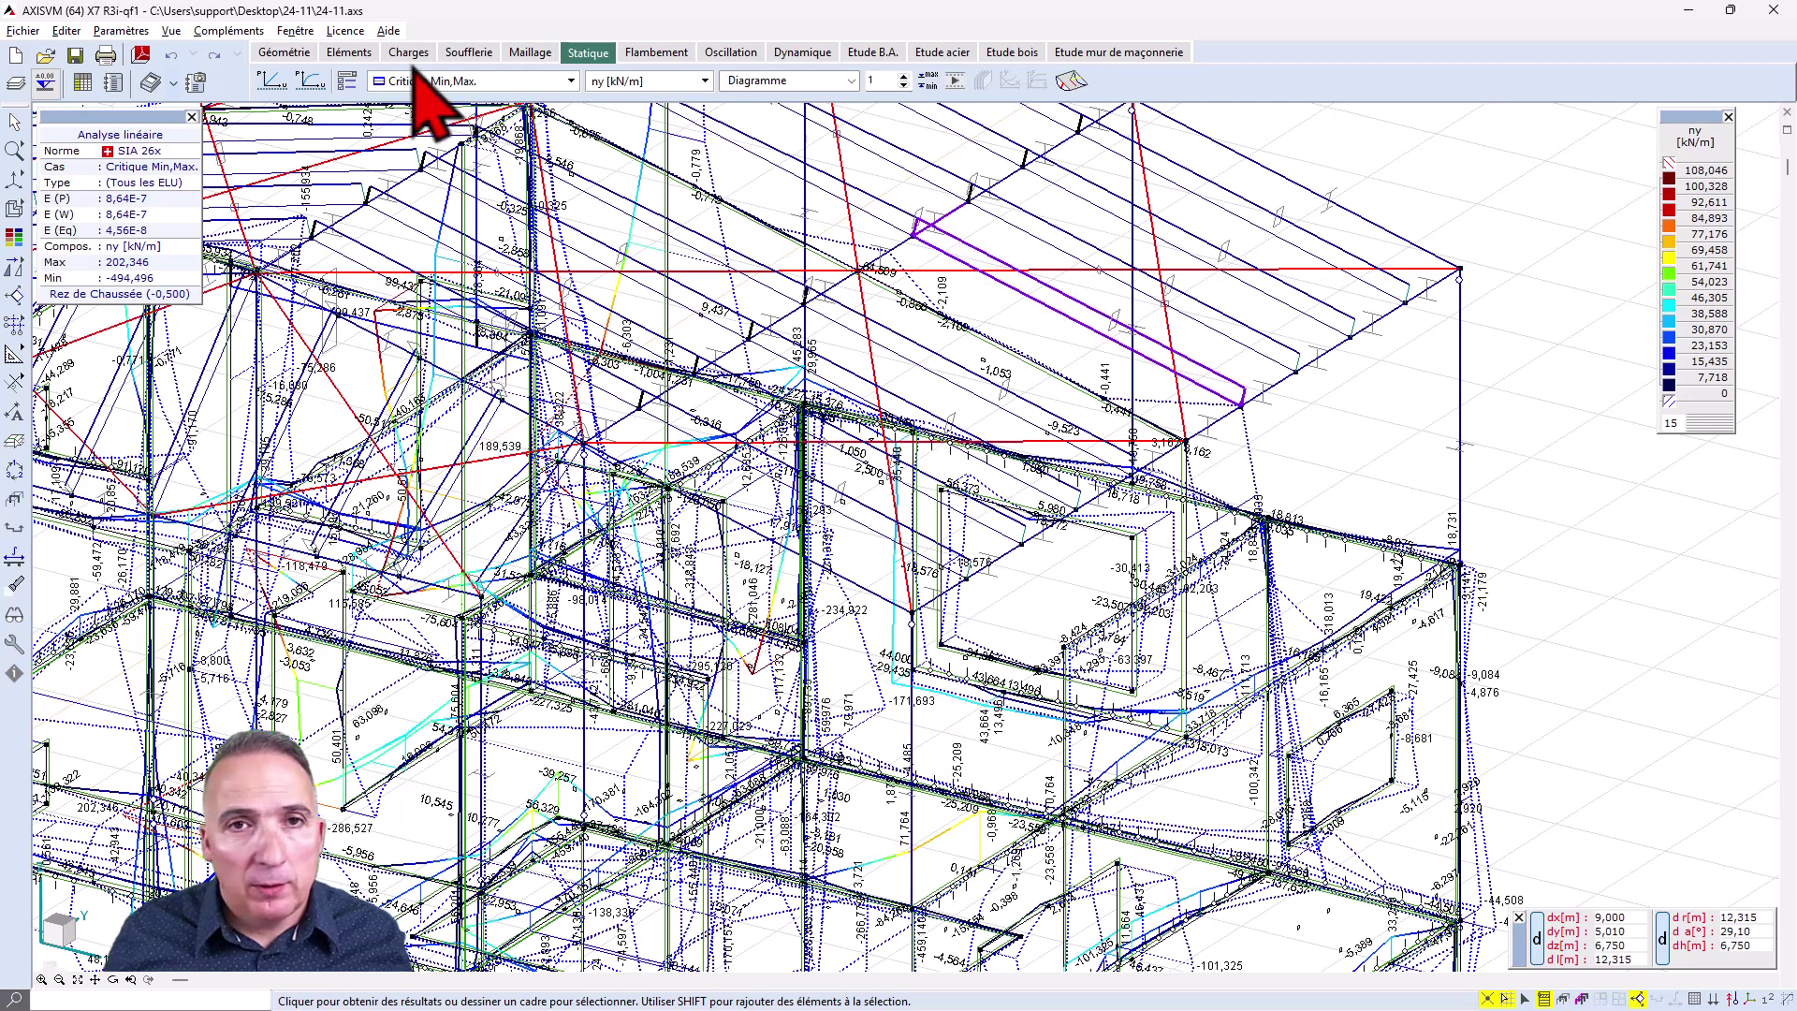
click(697, 81)
scroll(670, 225, up, 3)
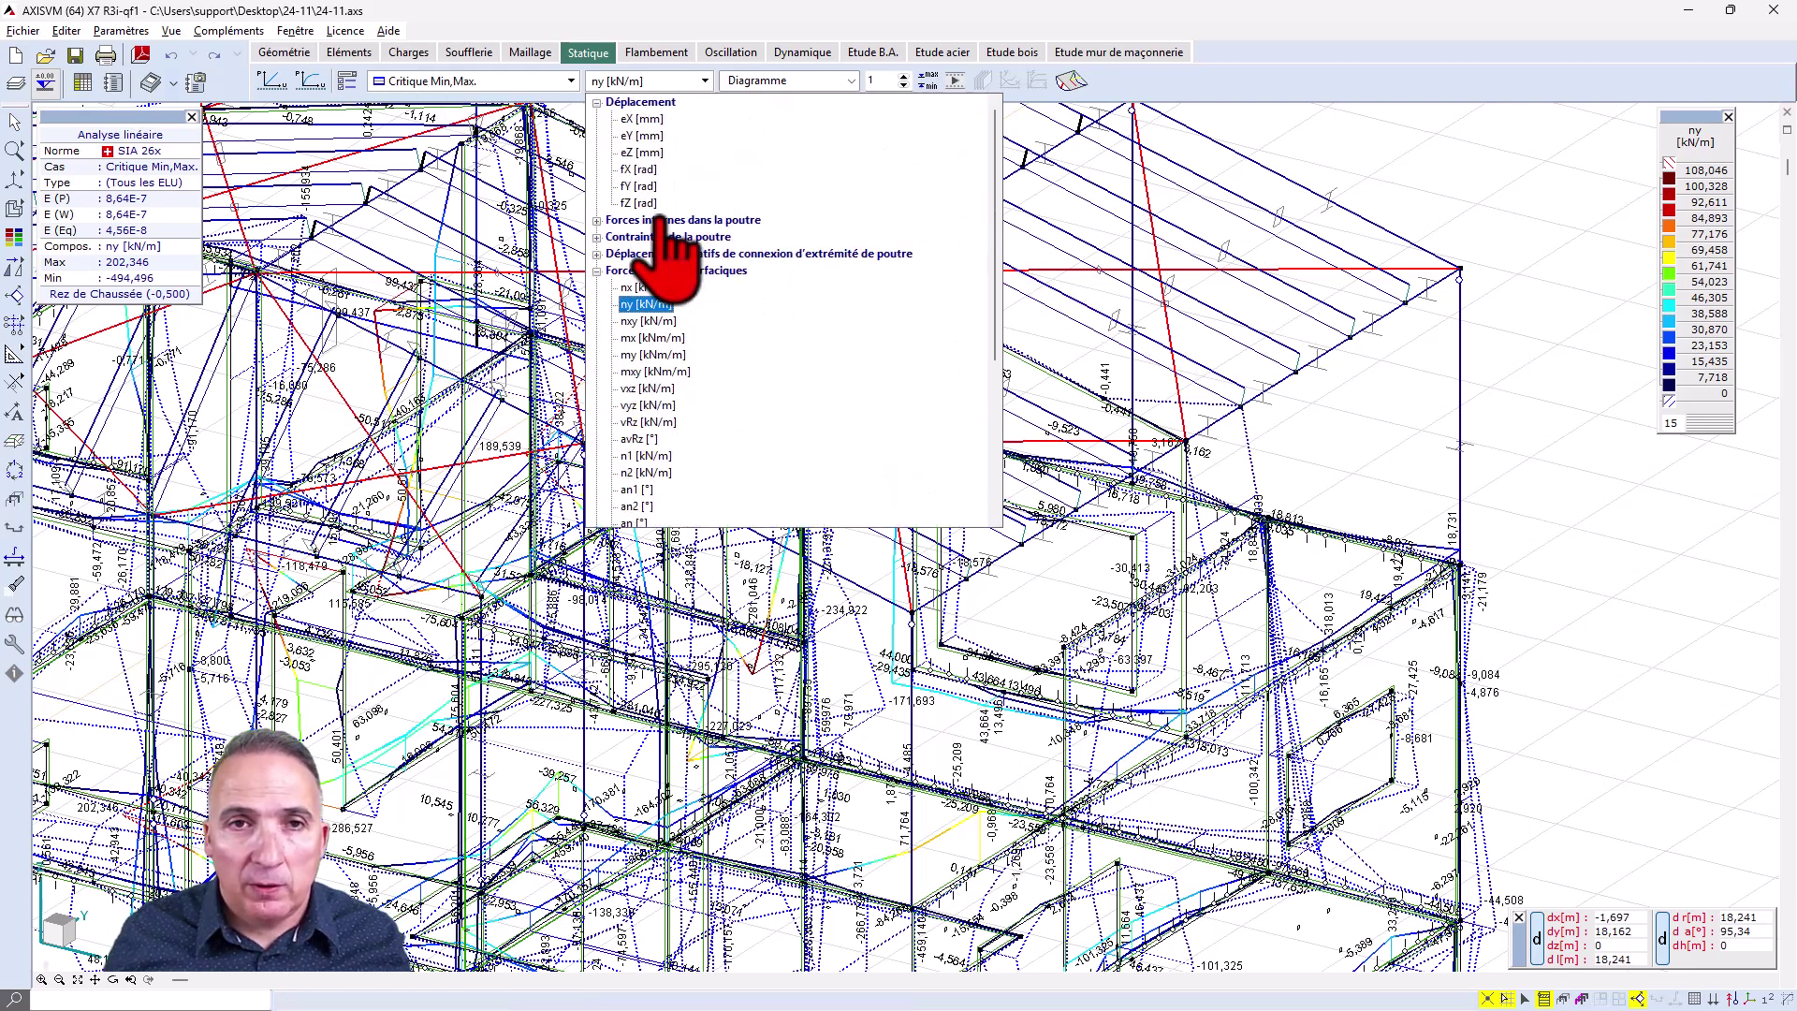
click(597, 221)
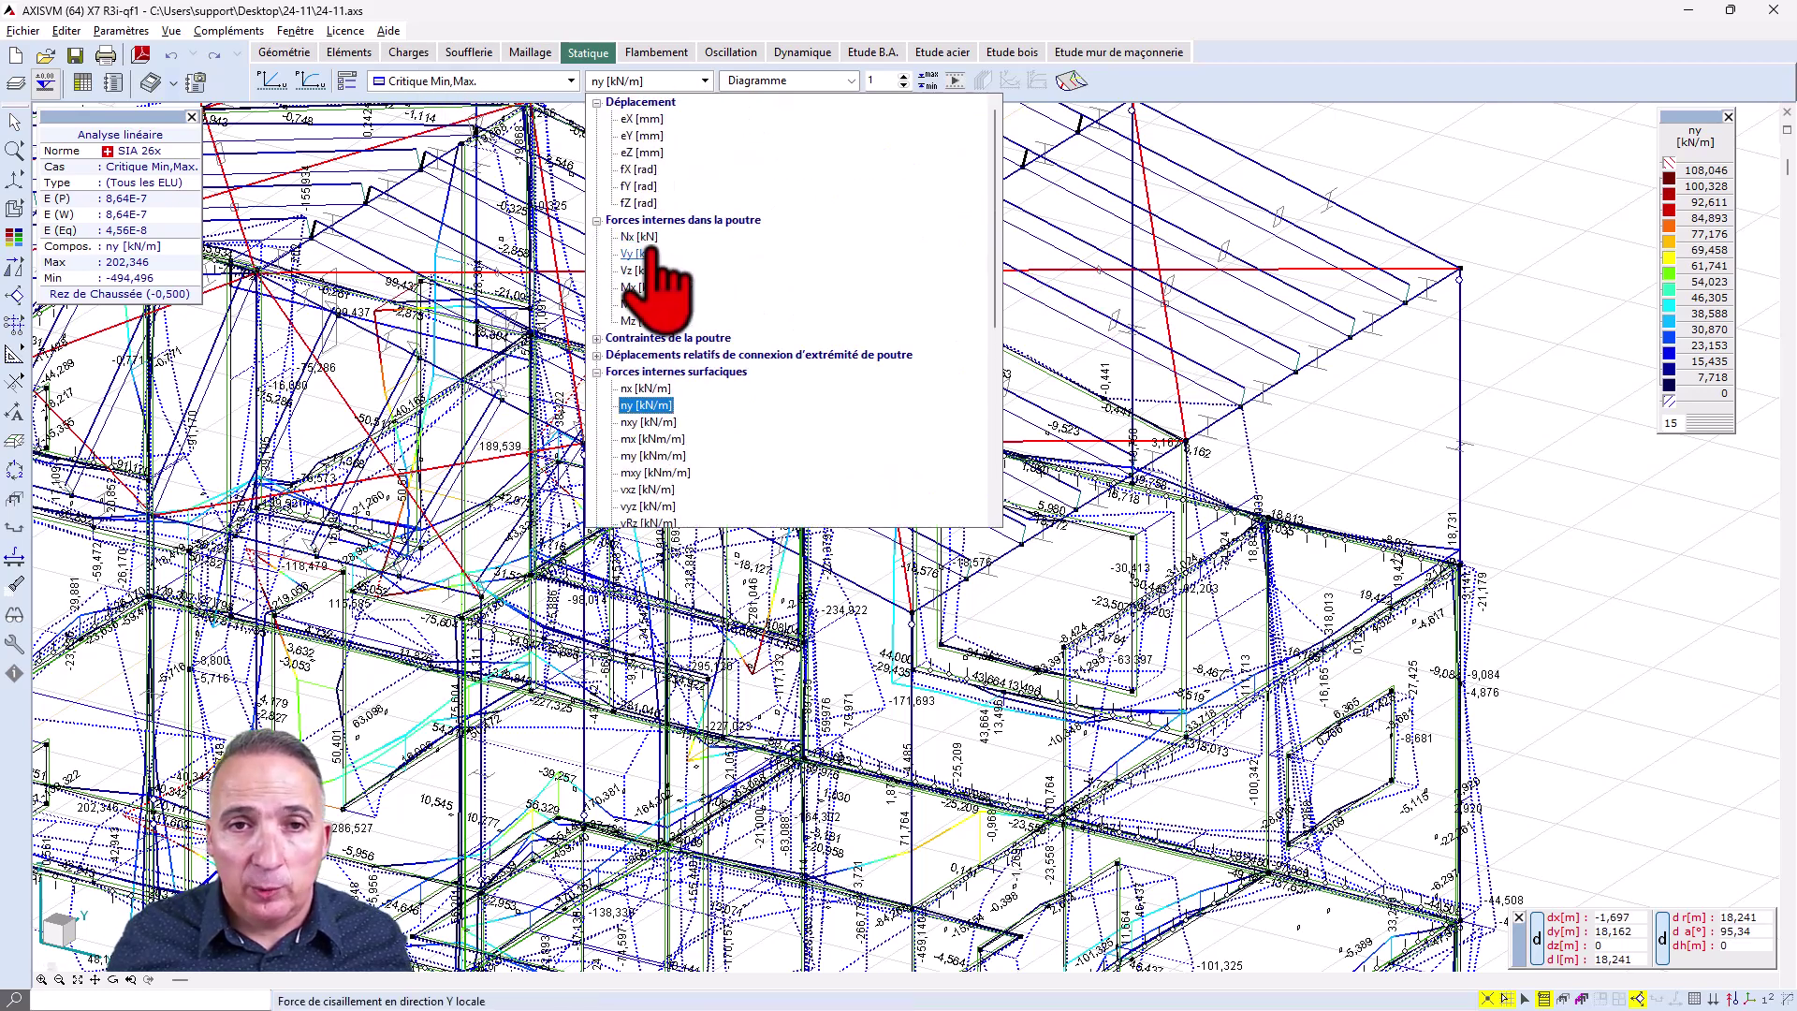
click(635, 303)
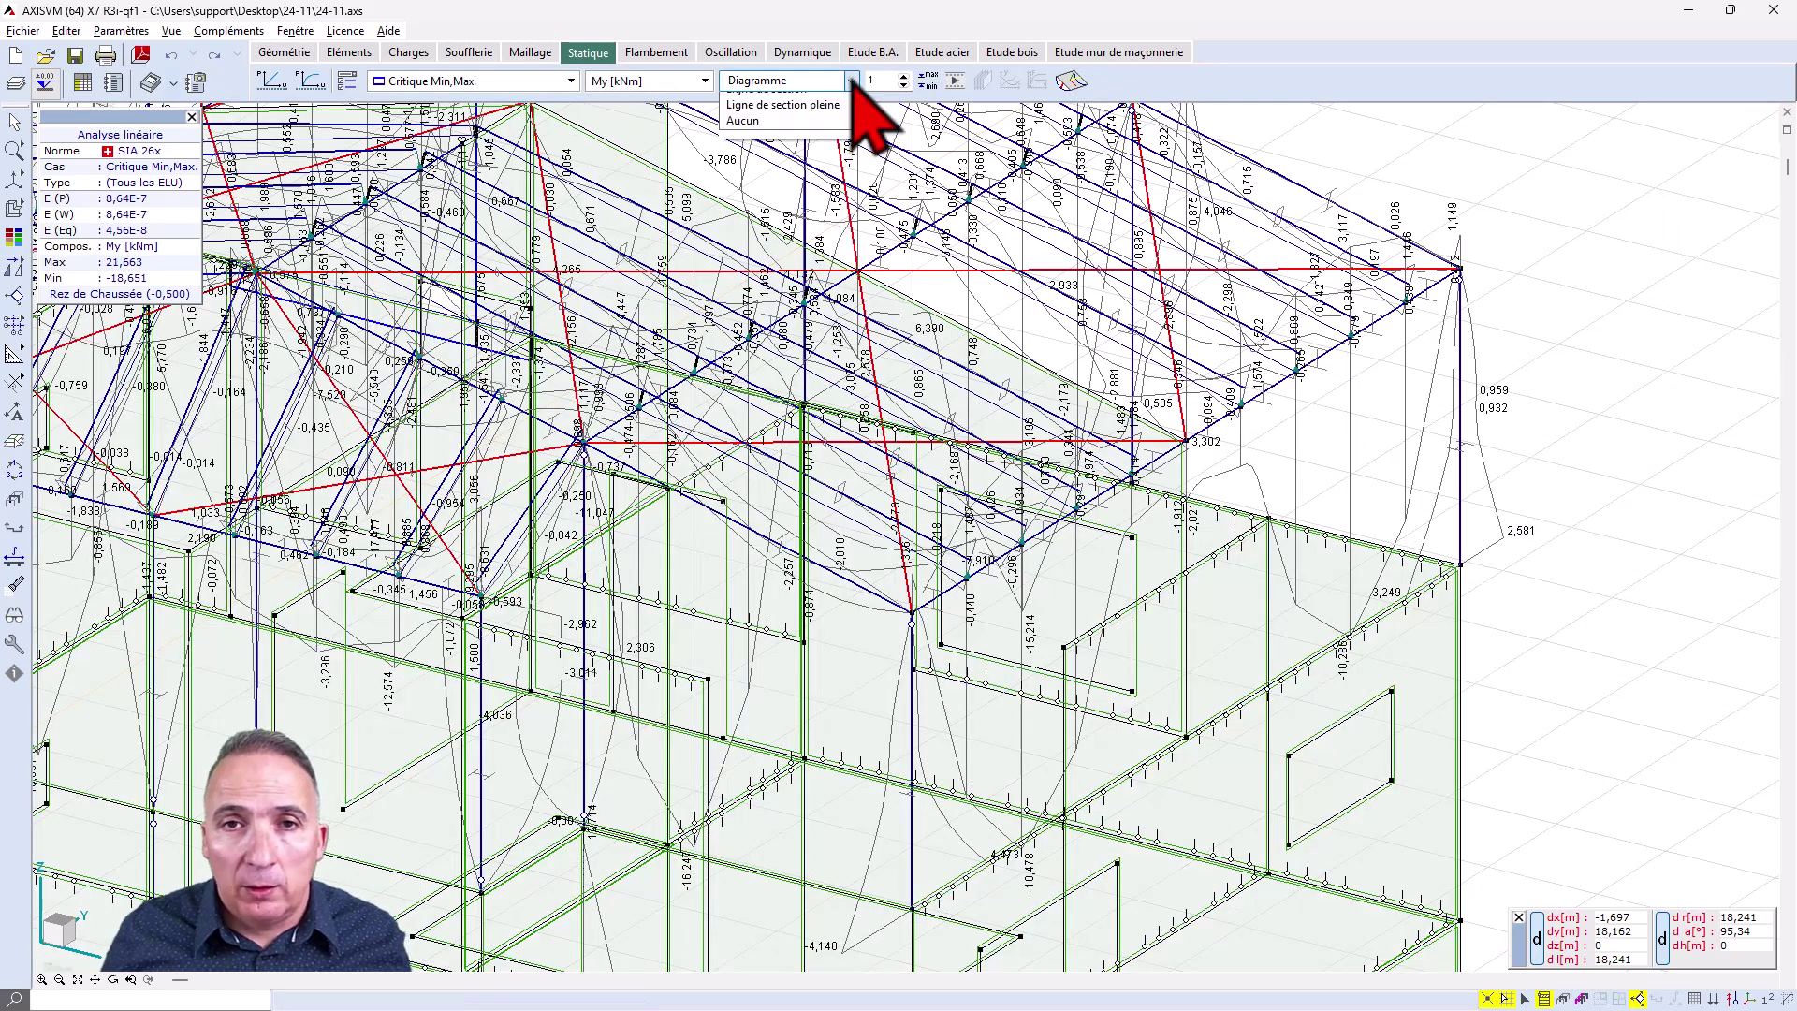
click(815, 116)
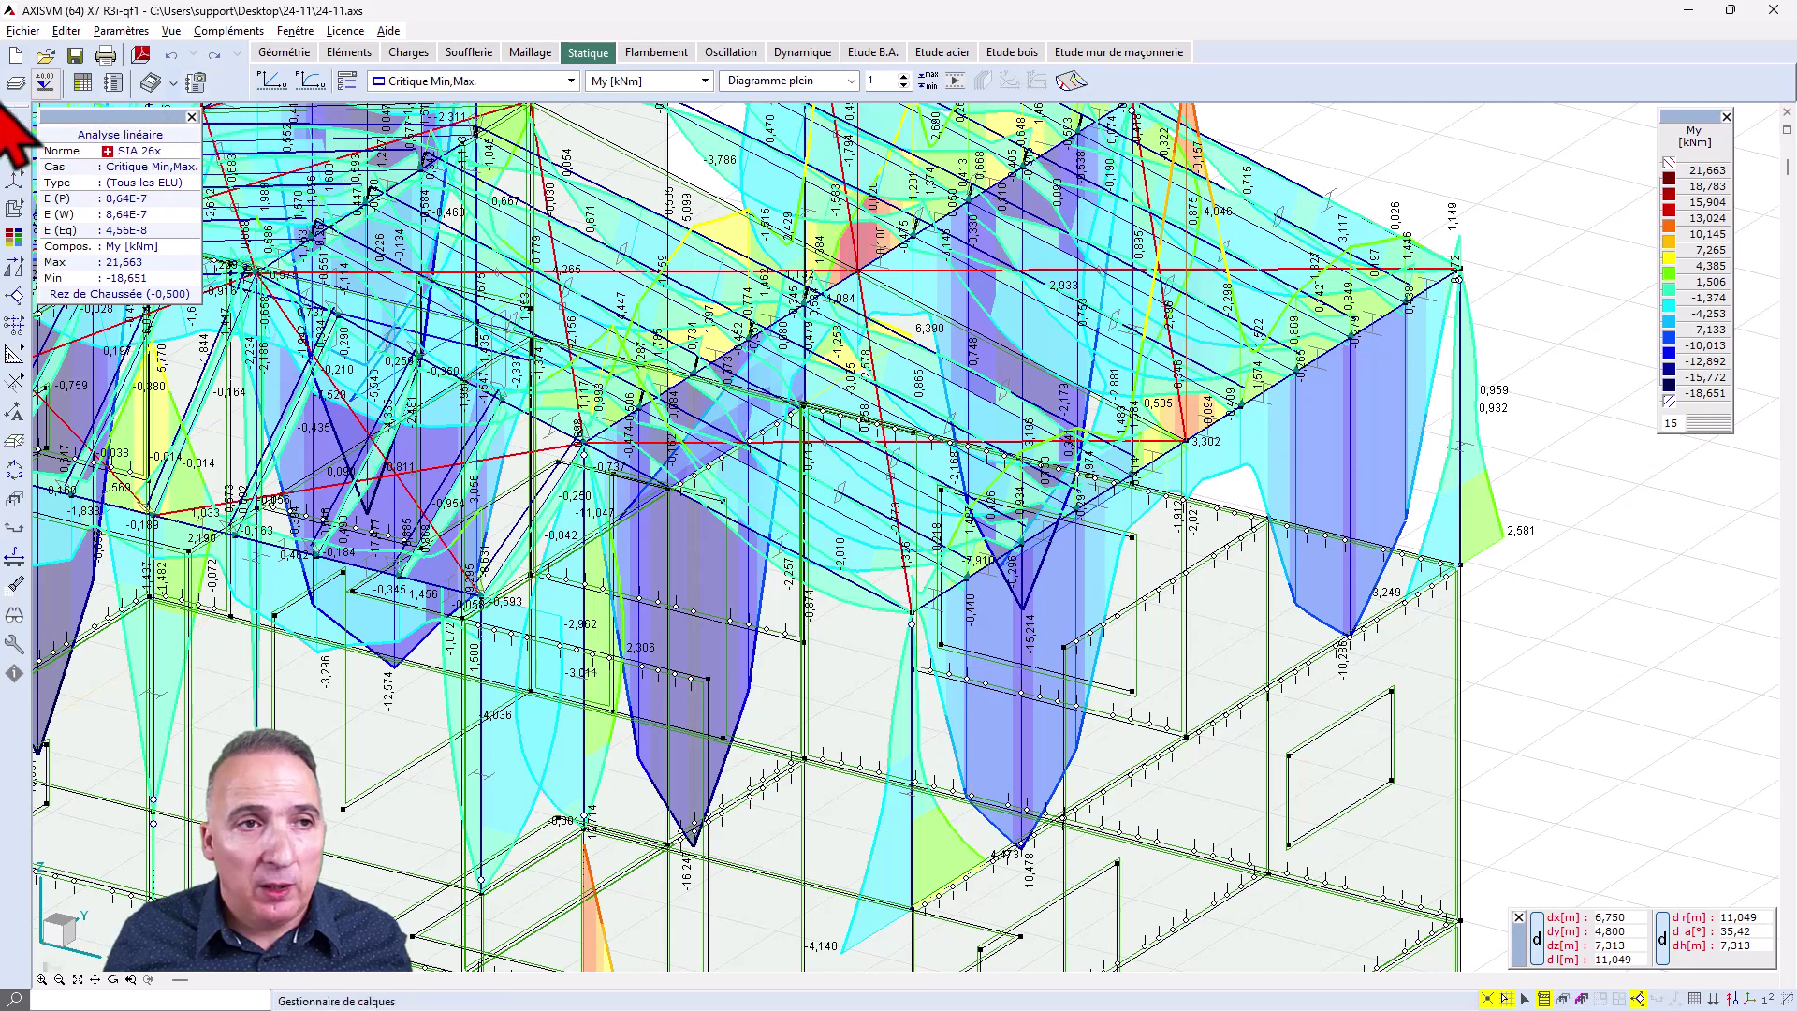
Step: Select all the beam segments that make up the steel roof-edge beam in the My results
click(19, 123)
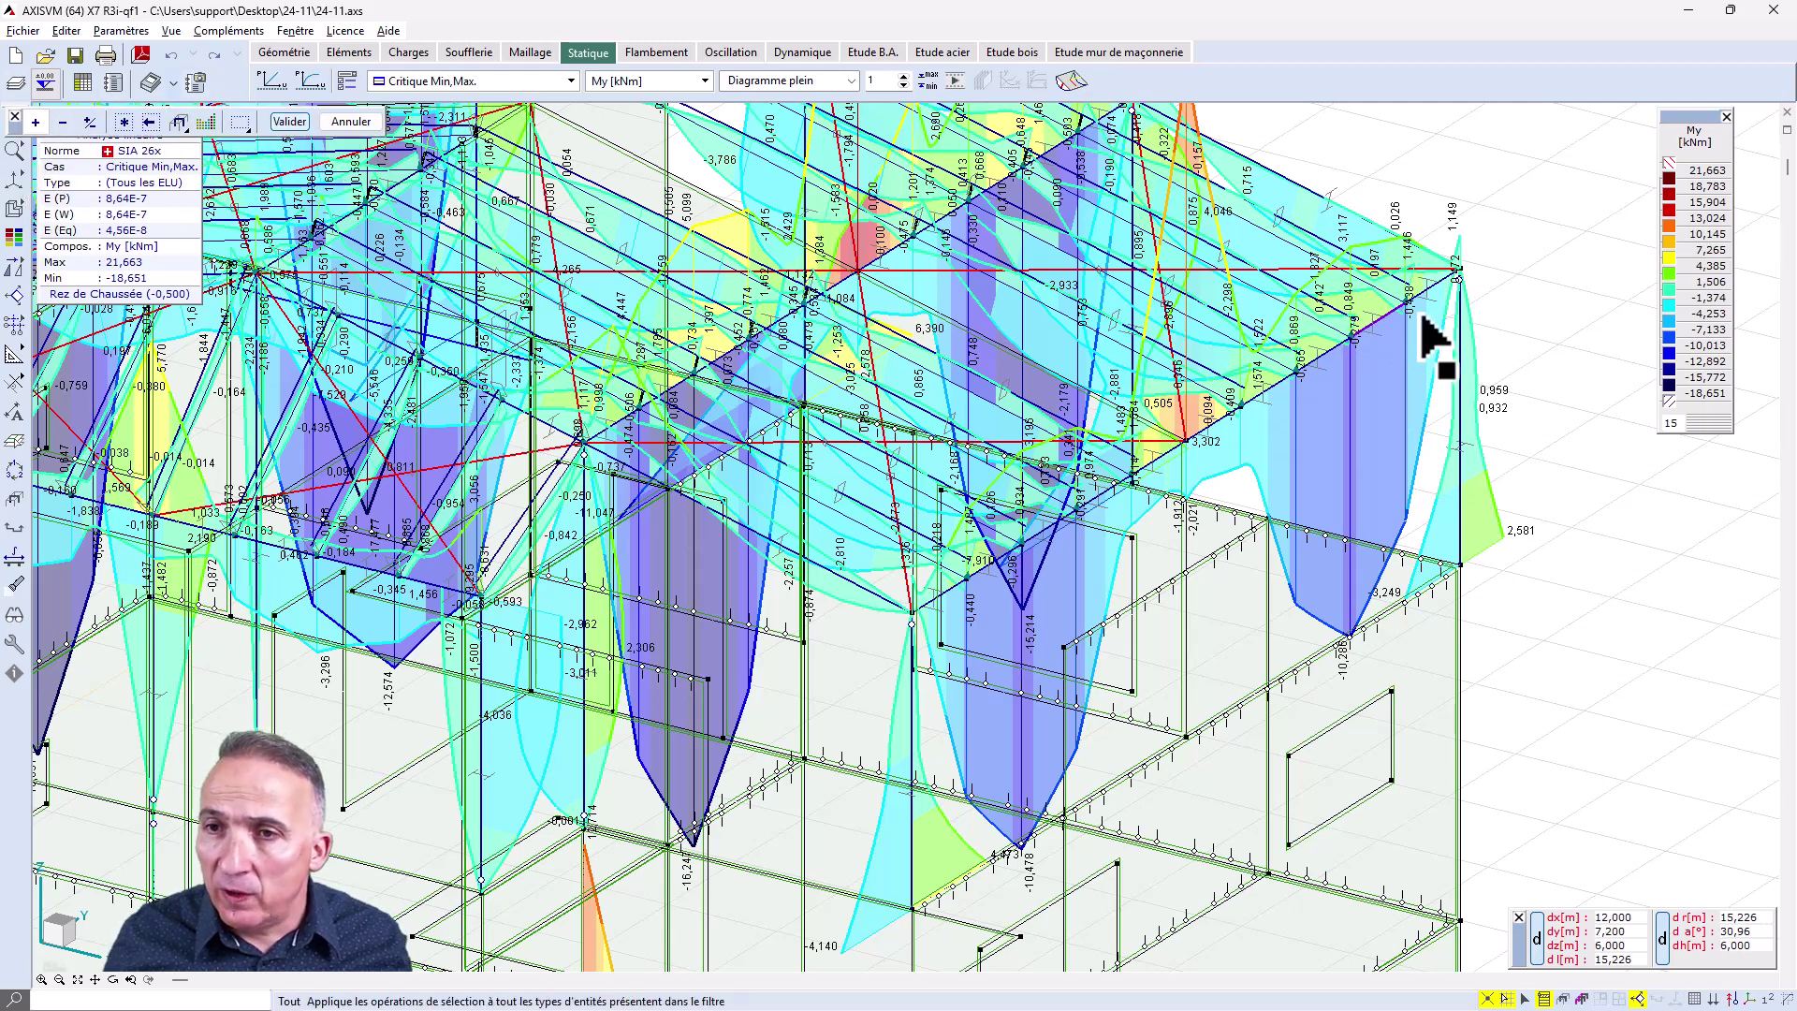
click(1432, 288)
click(1376, 319)
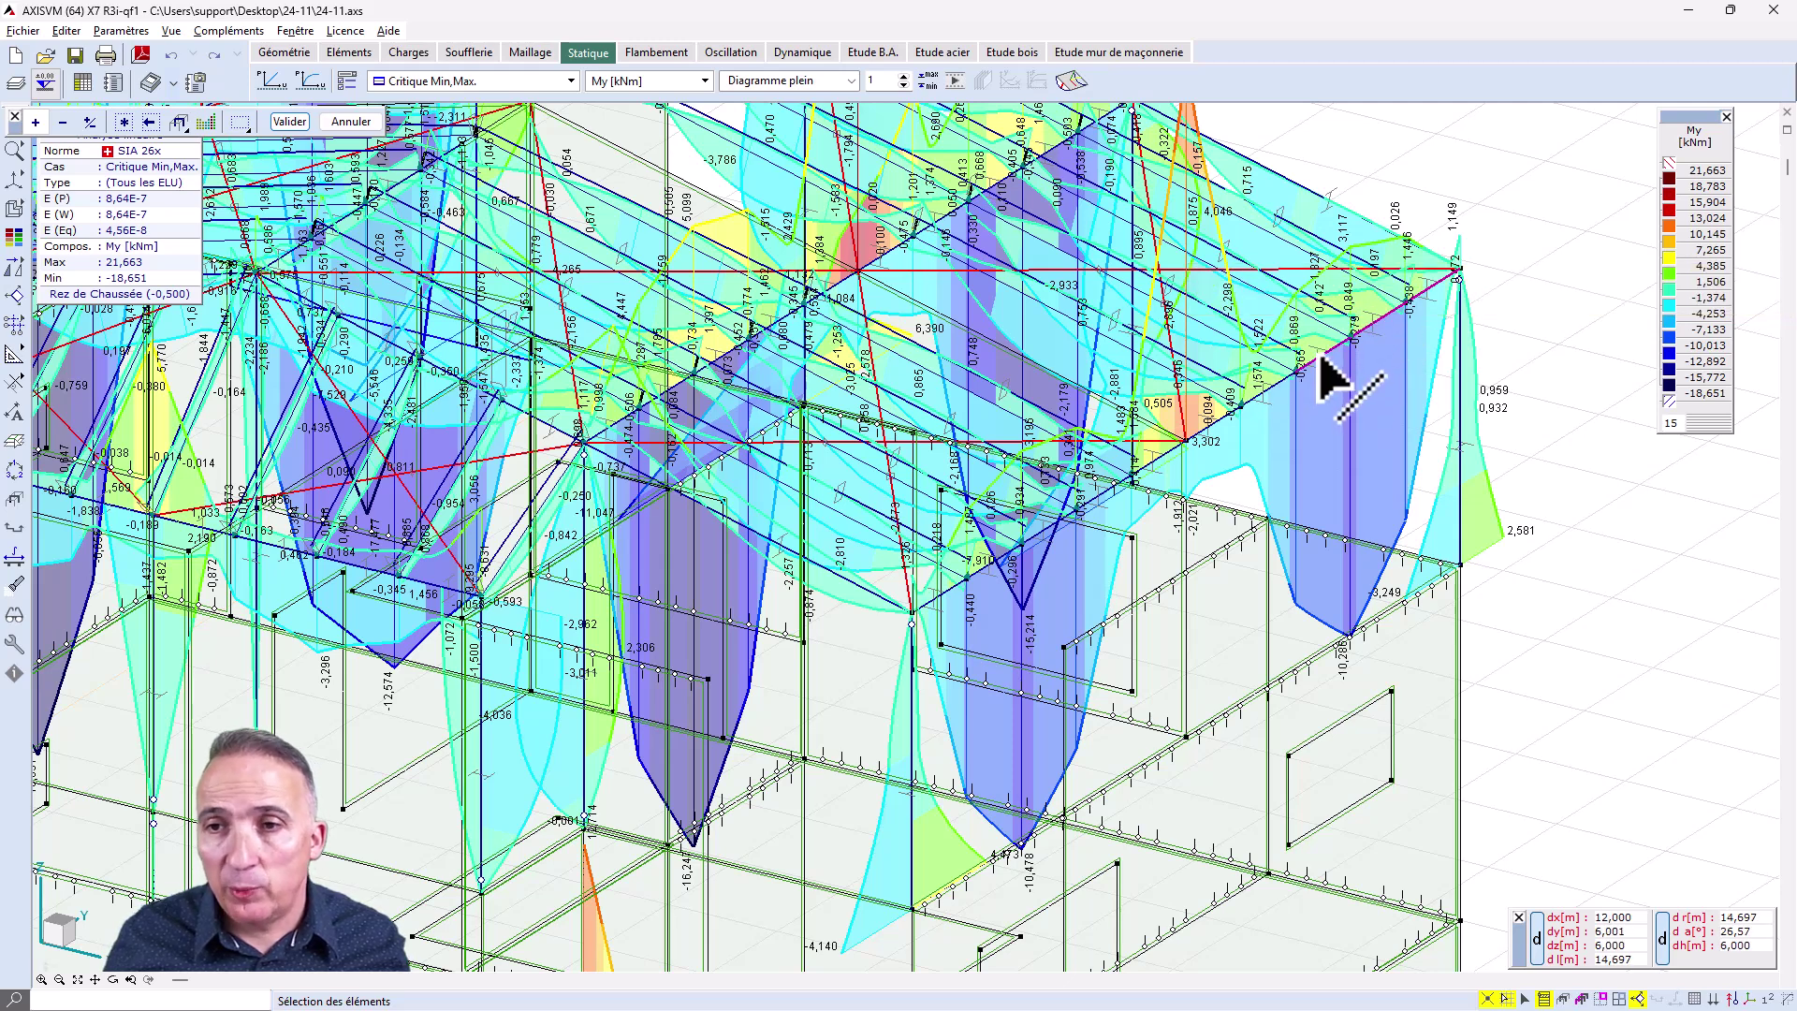
click(1208, 436)
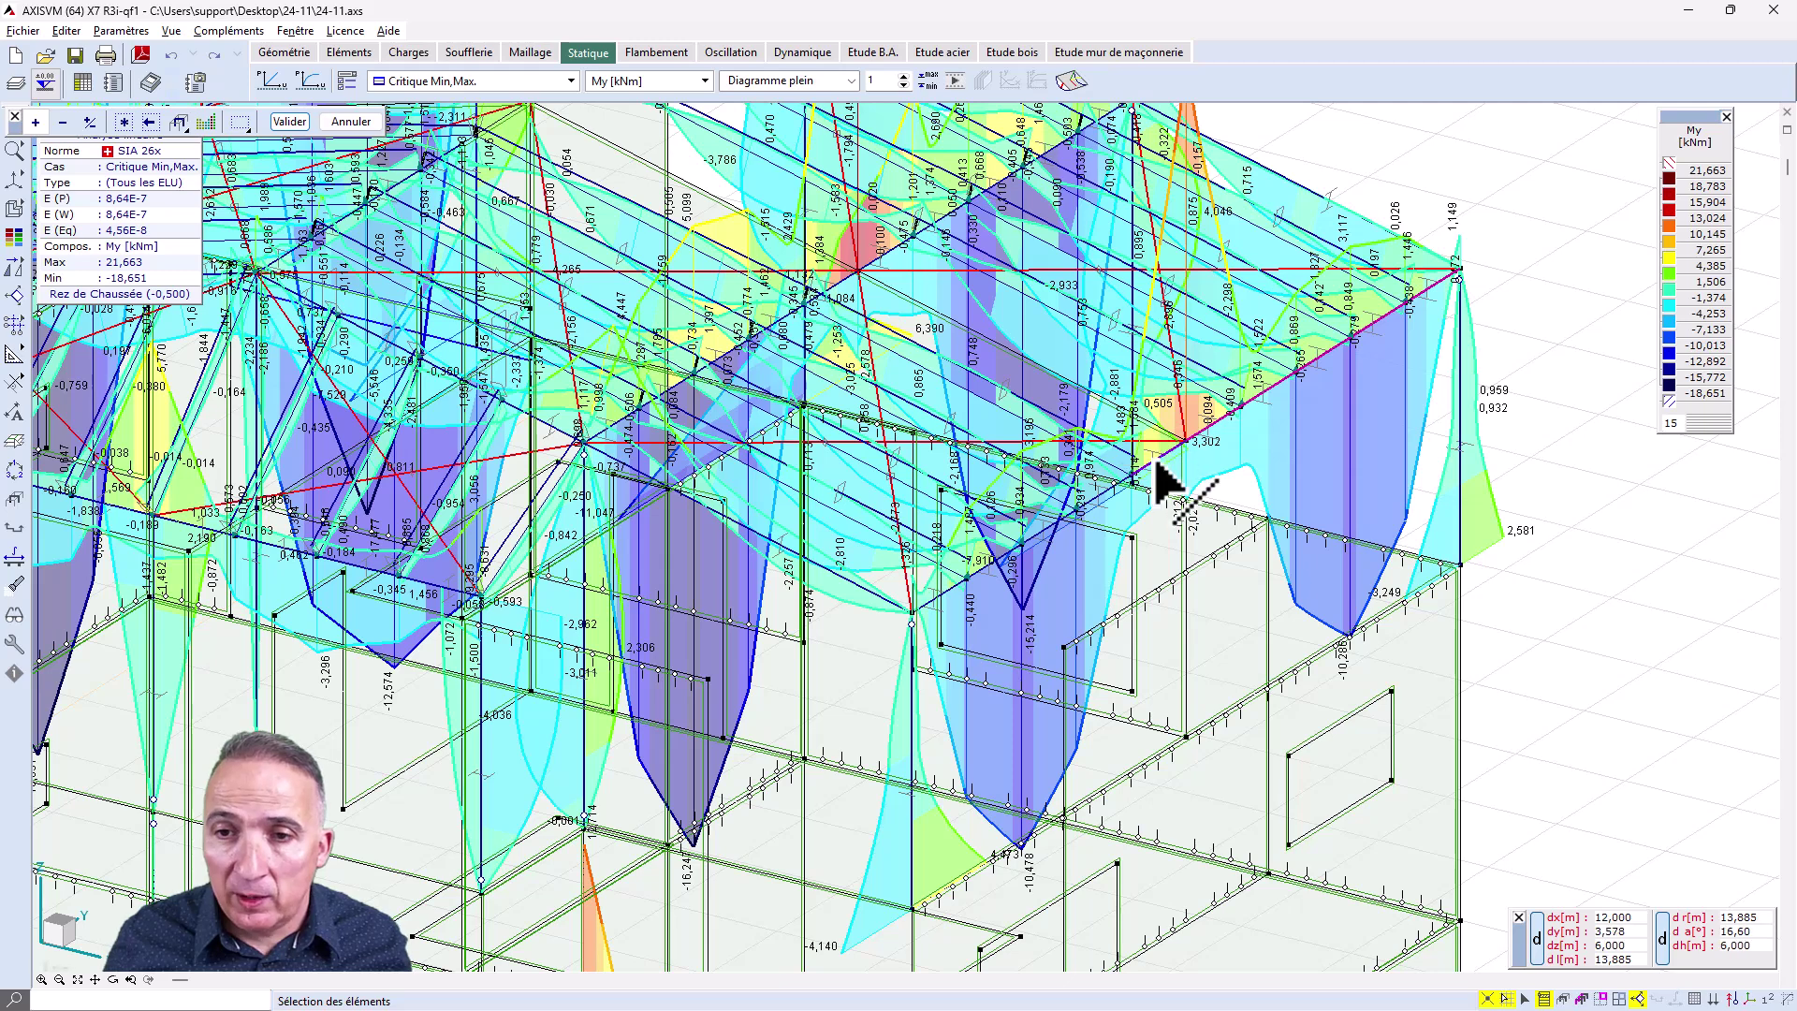
click(1105, 506)
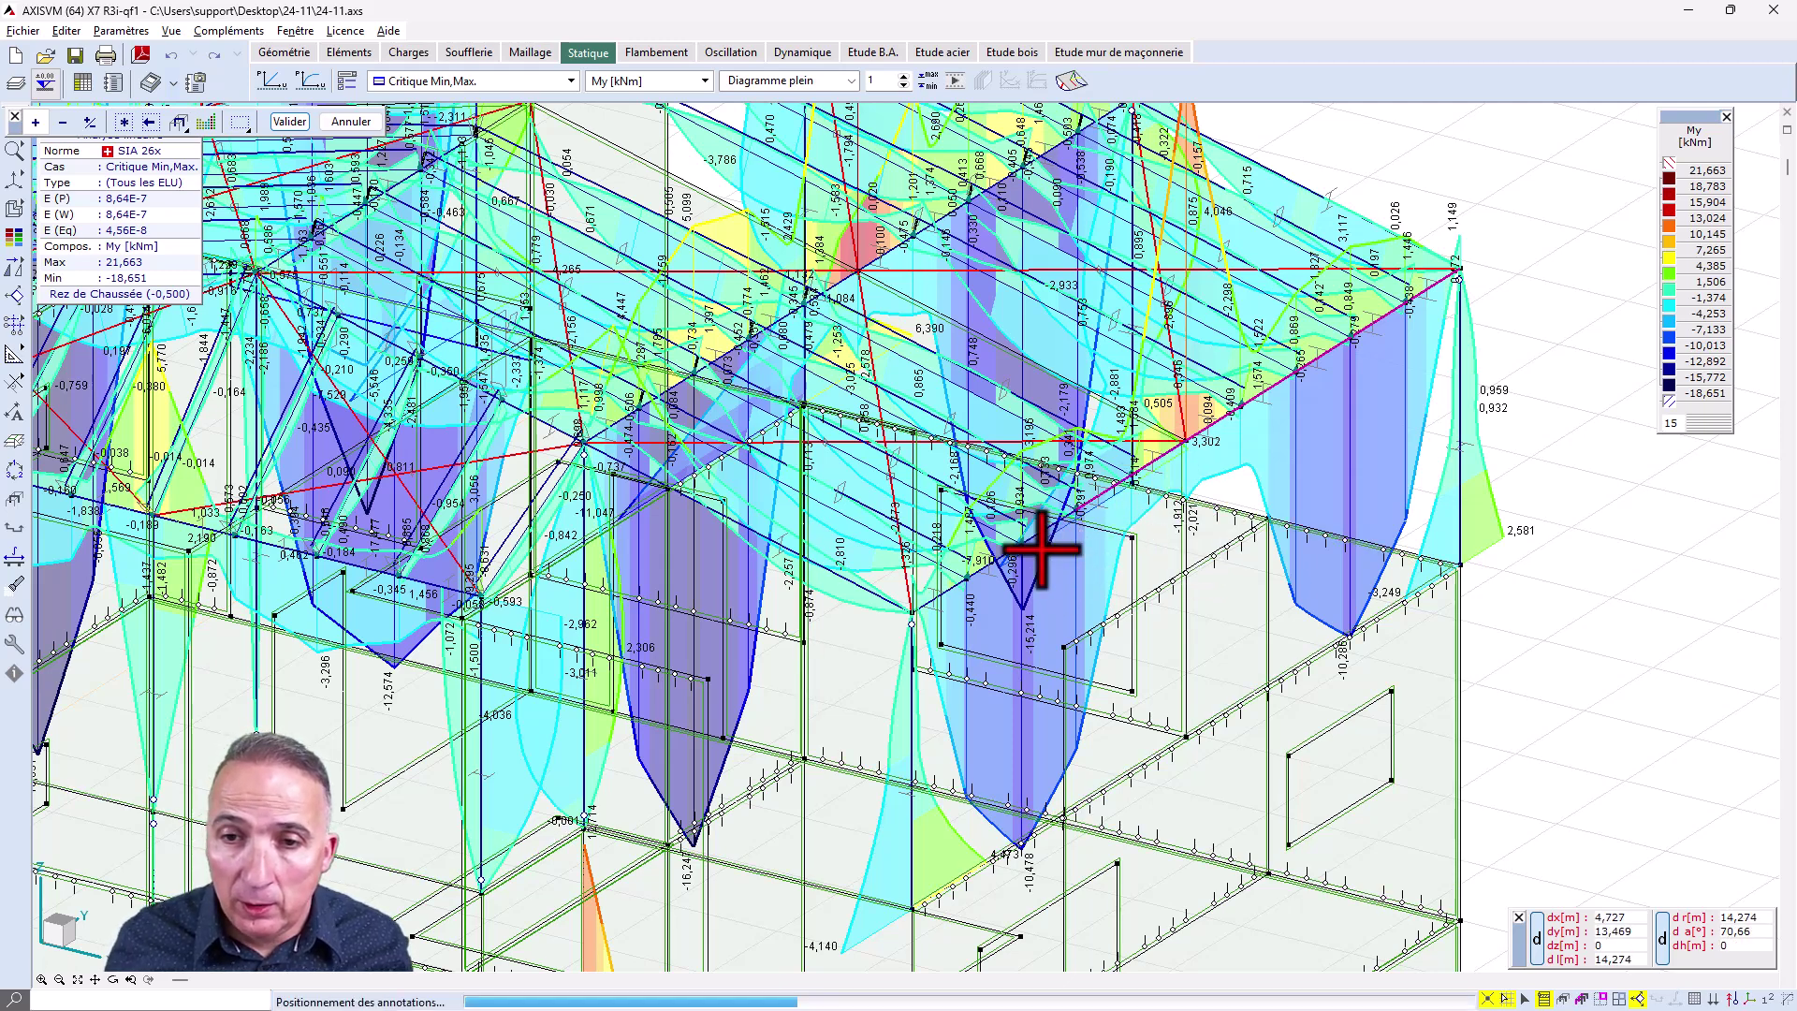
scroll(1042, 549, up, 2)
click(946, 590)
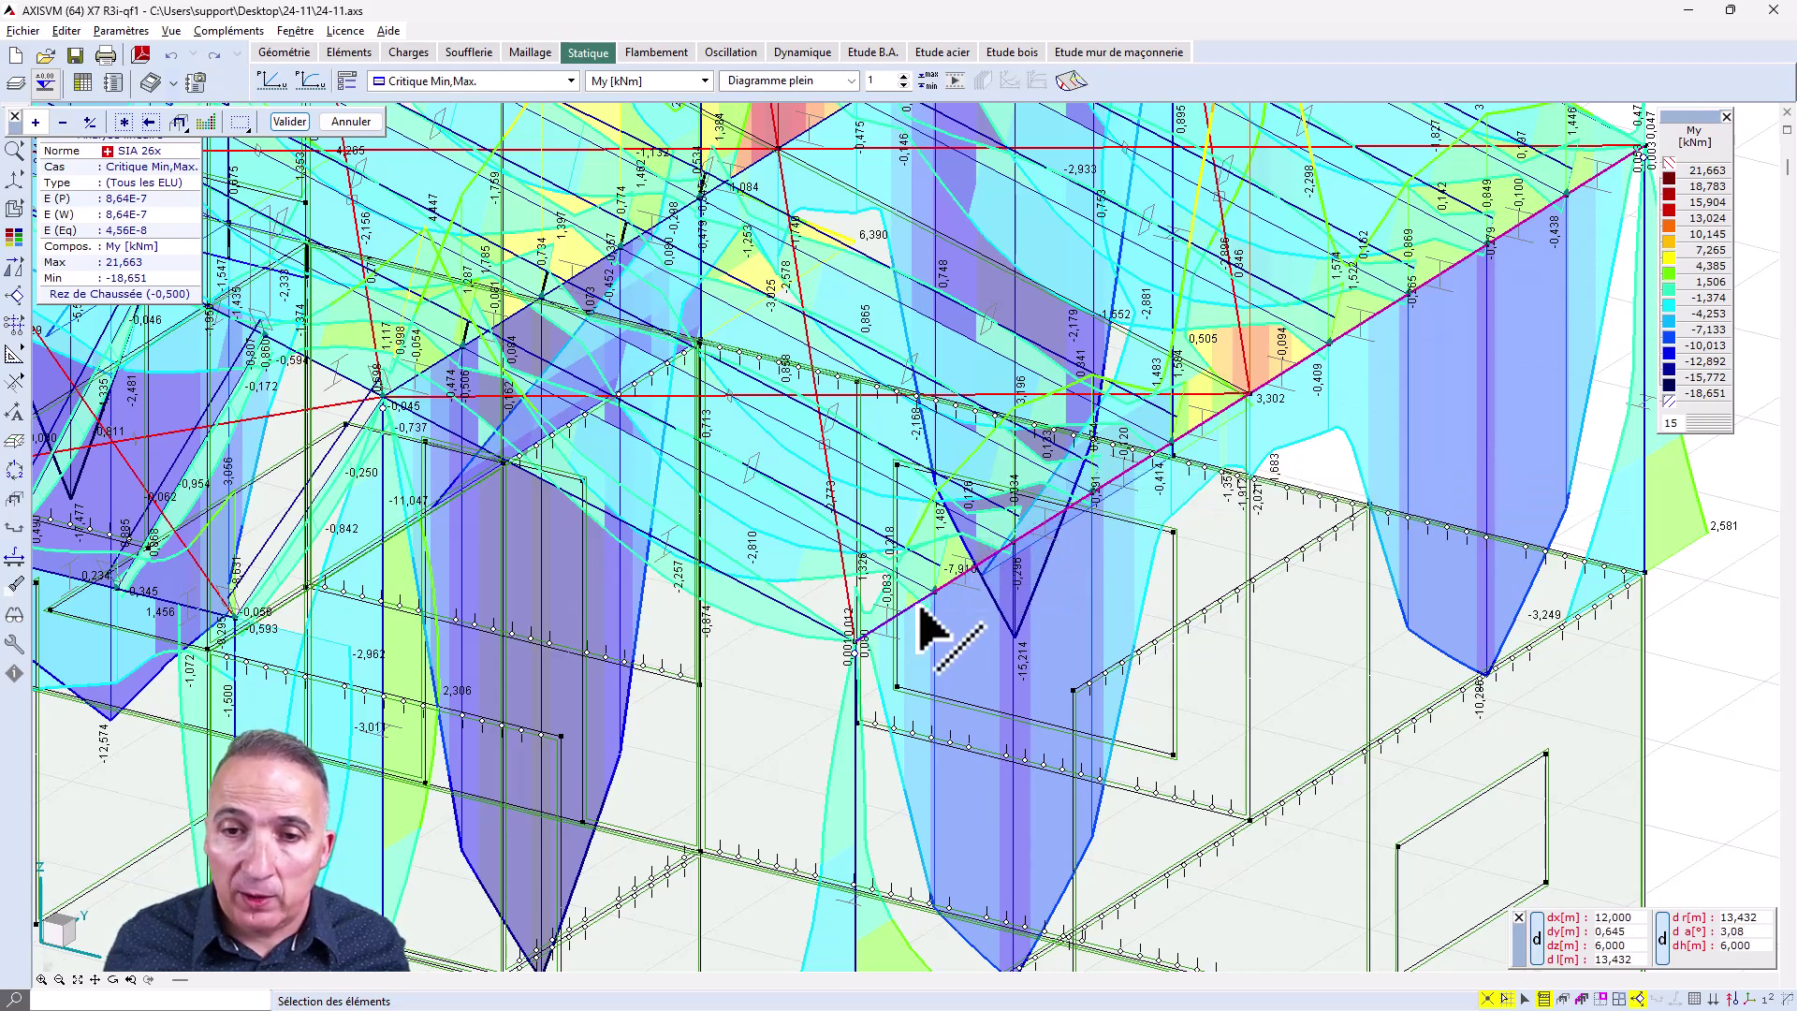
click(298, 121)
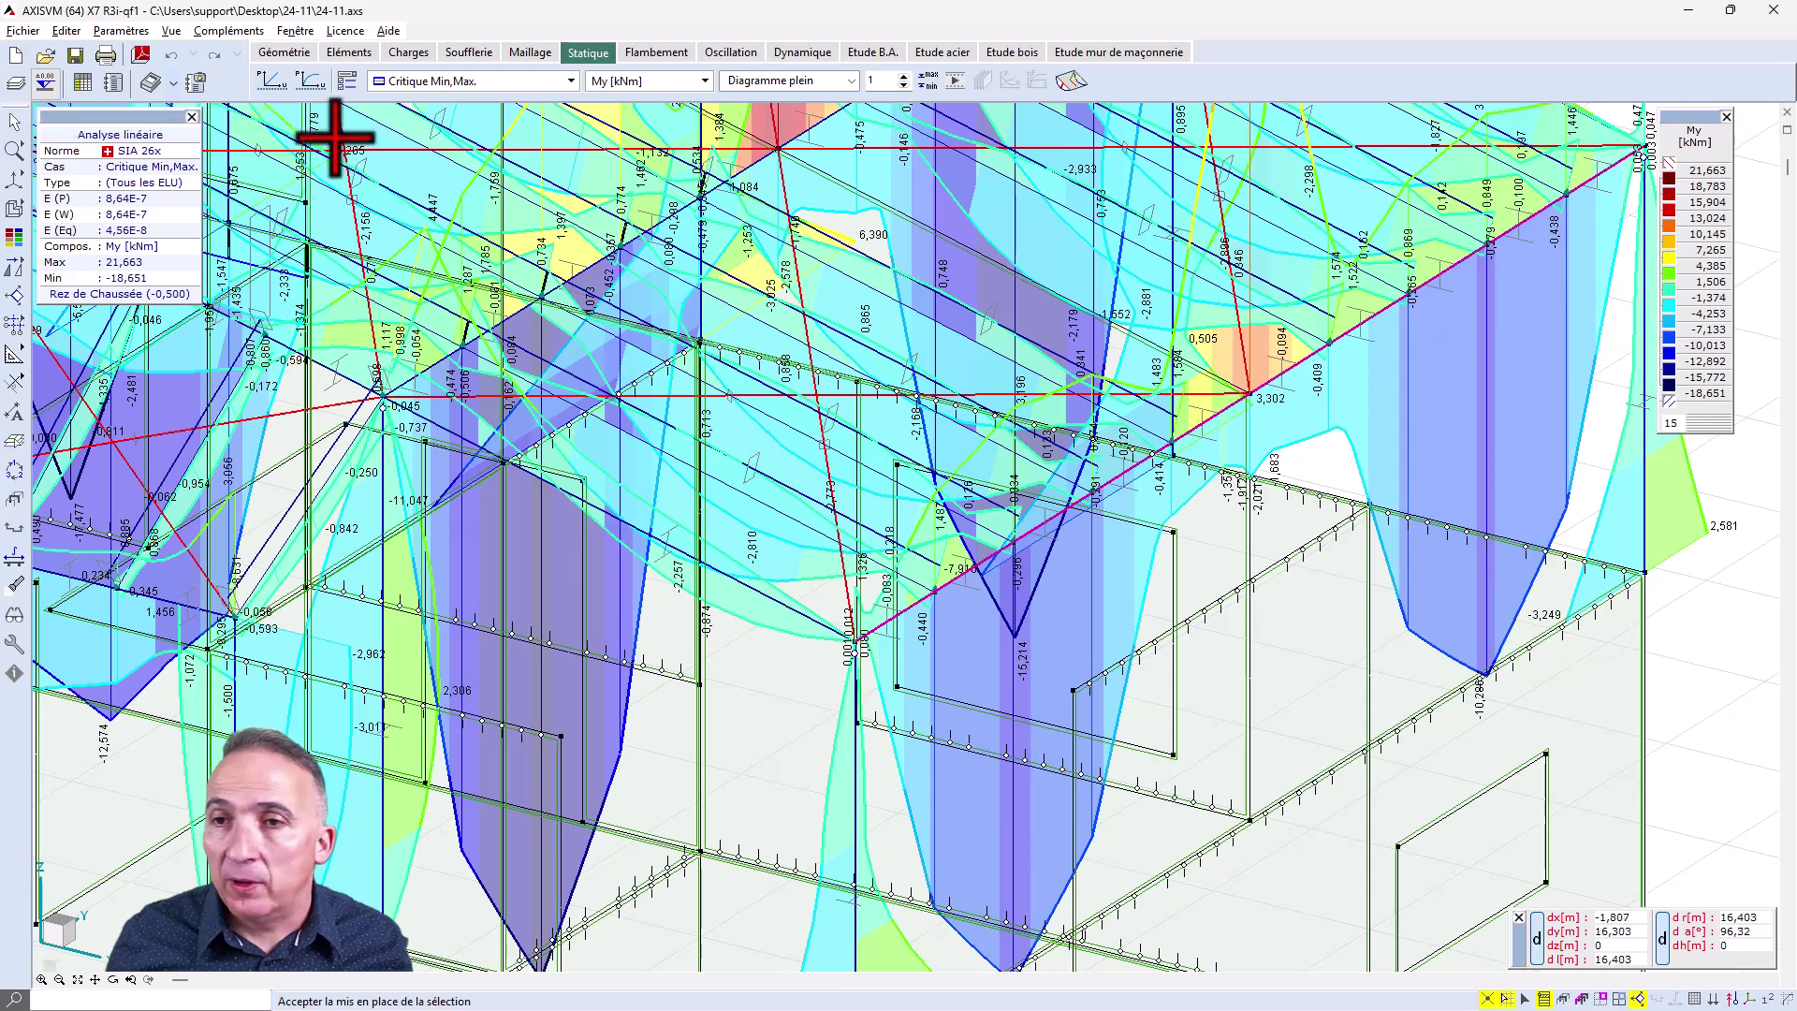
Step: Examine the internal force diagrams of the 10 linked roof-edge beam segments, with the cross-section position moved to x = 4,378 m
click(1458, 267)
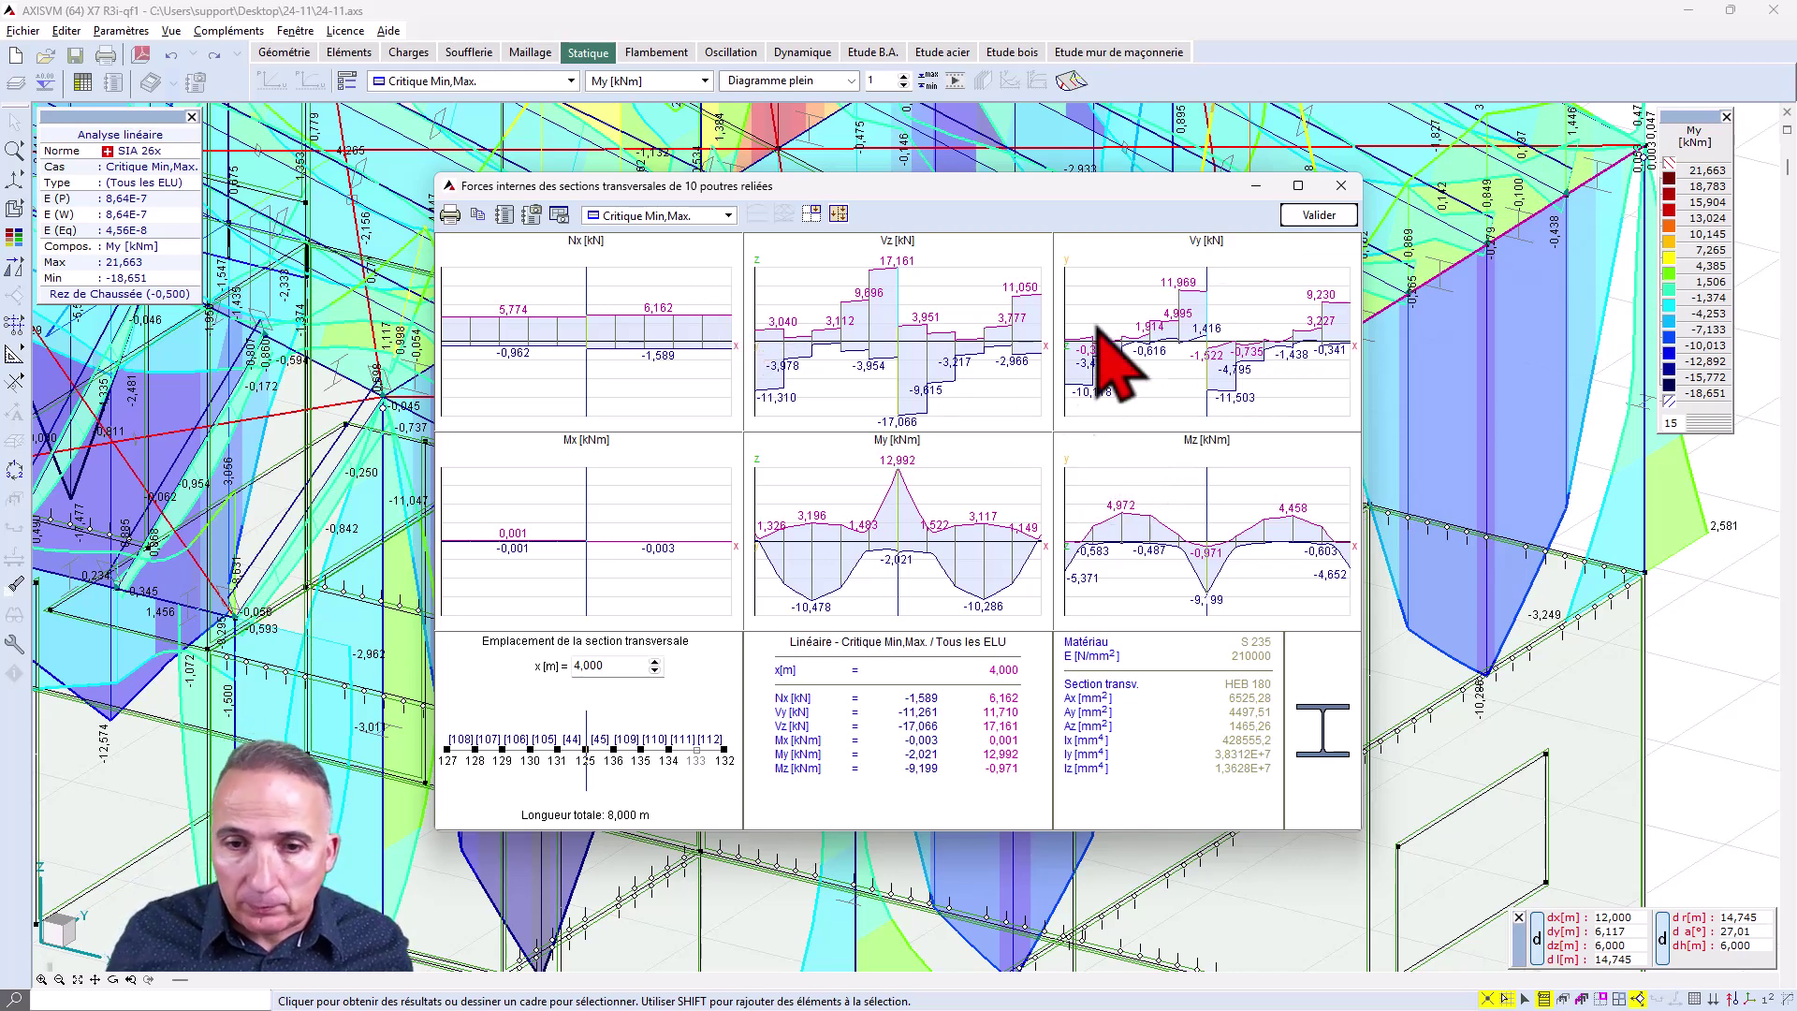
mouse_move(587, 718)
mouse_down()
mouse_move(562, 722)
mouse_move(686, 713)
mouse_move(496, 709)
mouse_move(600, 712)
mouse_up()
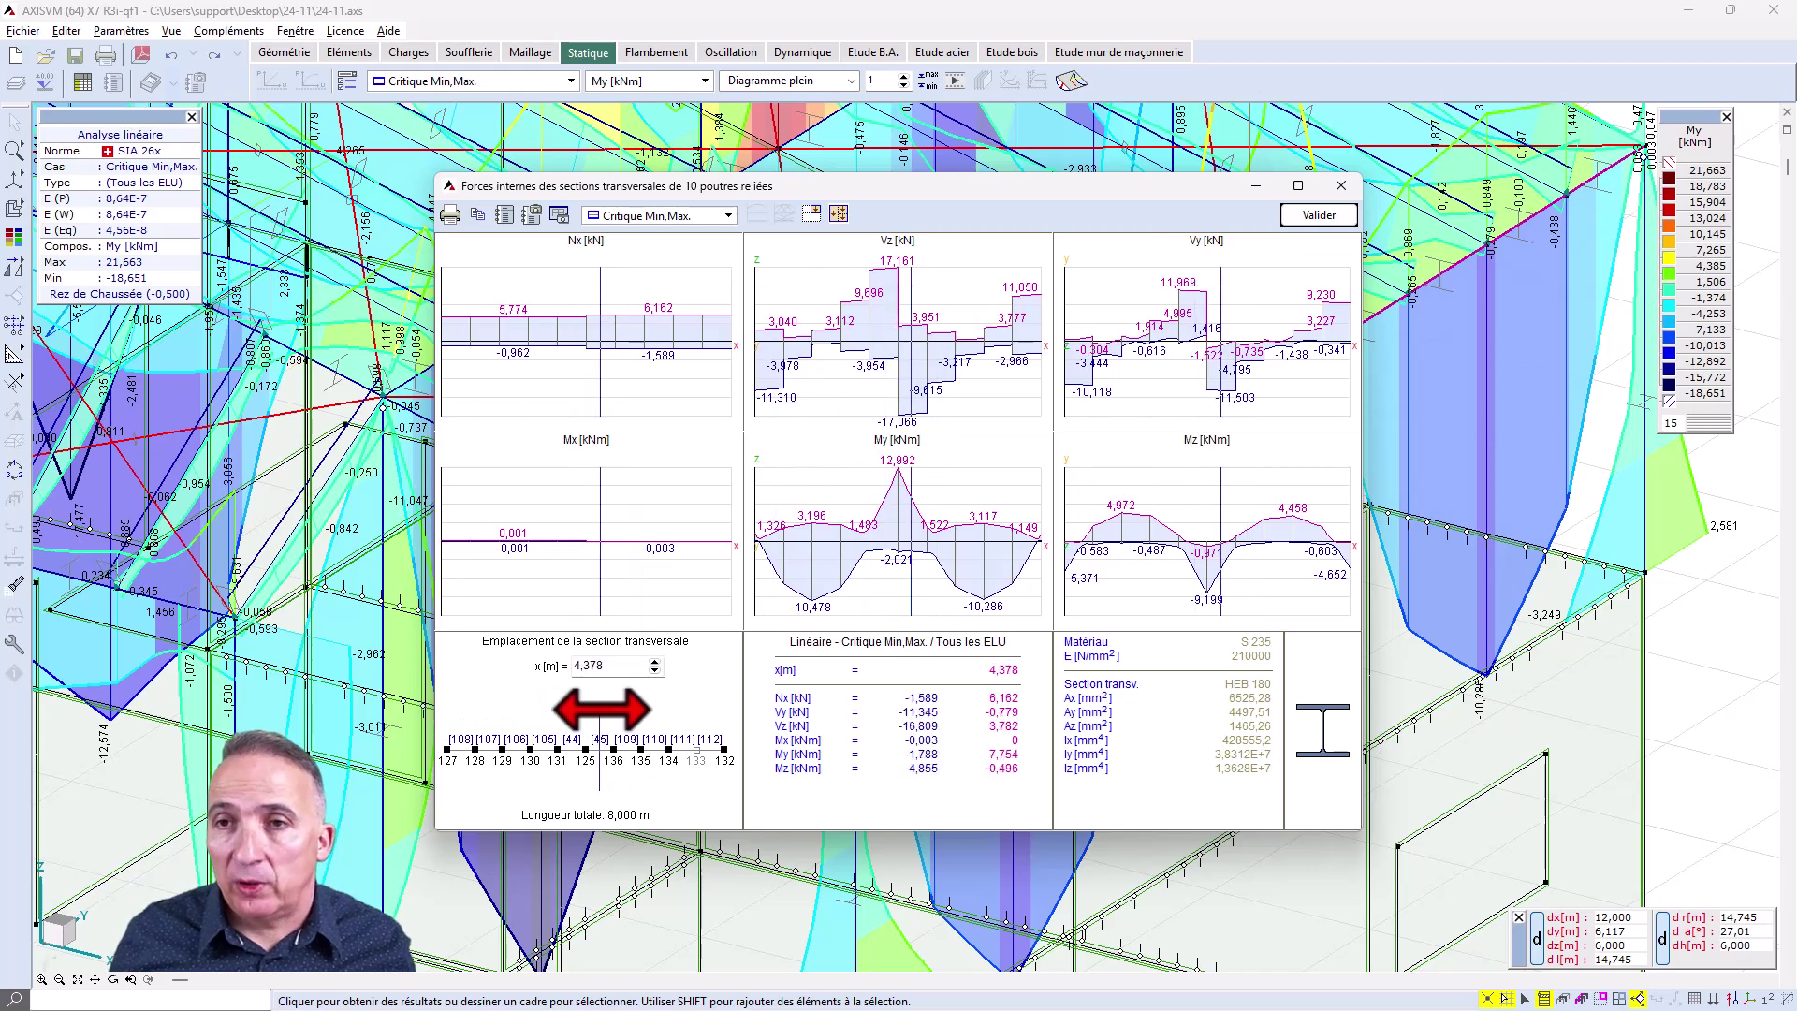
click(1320, 221)
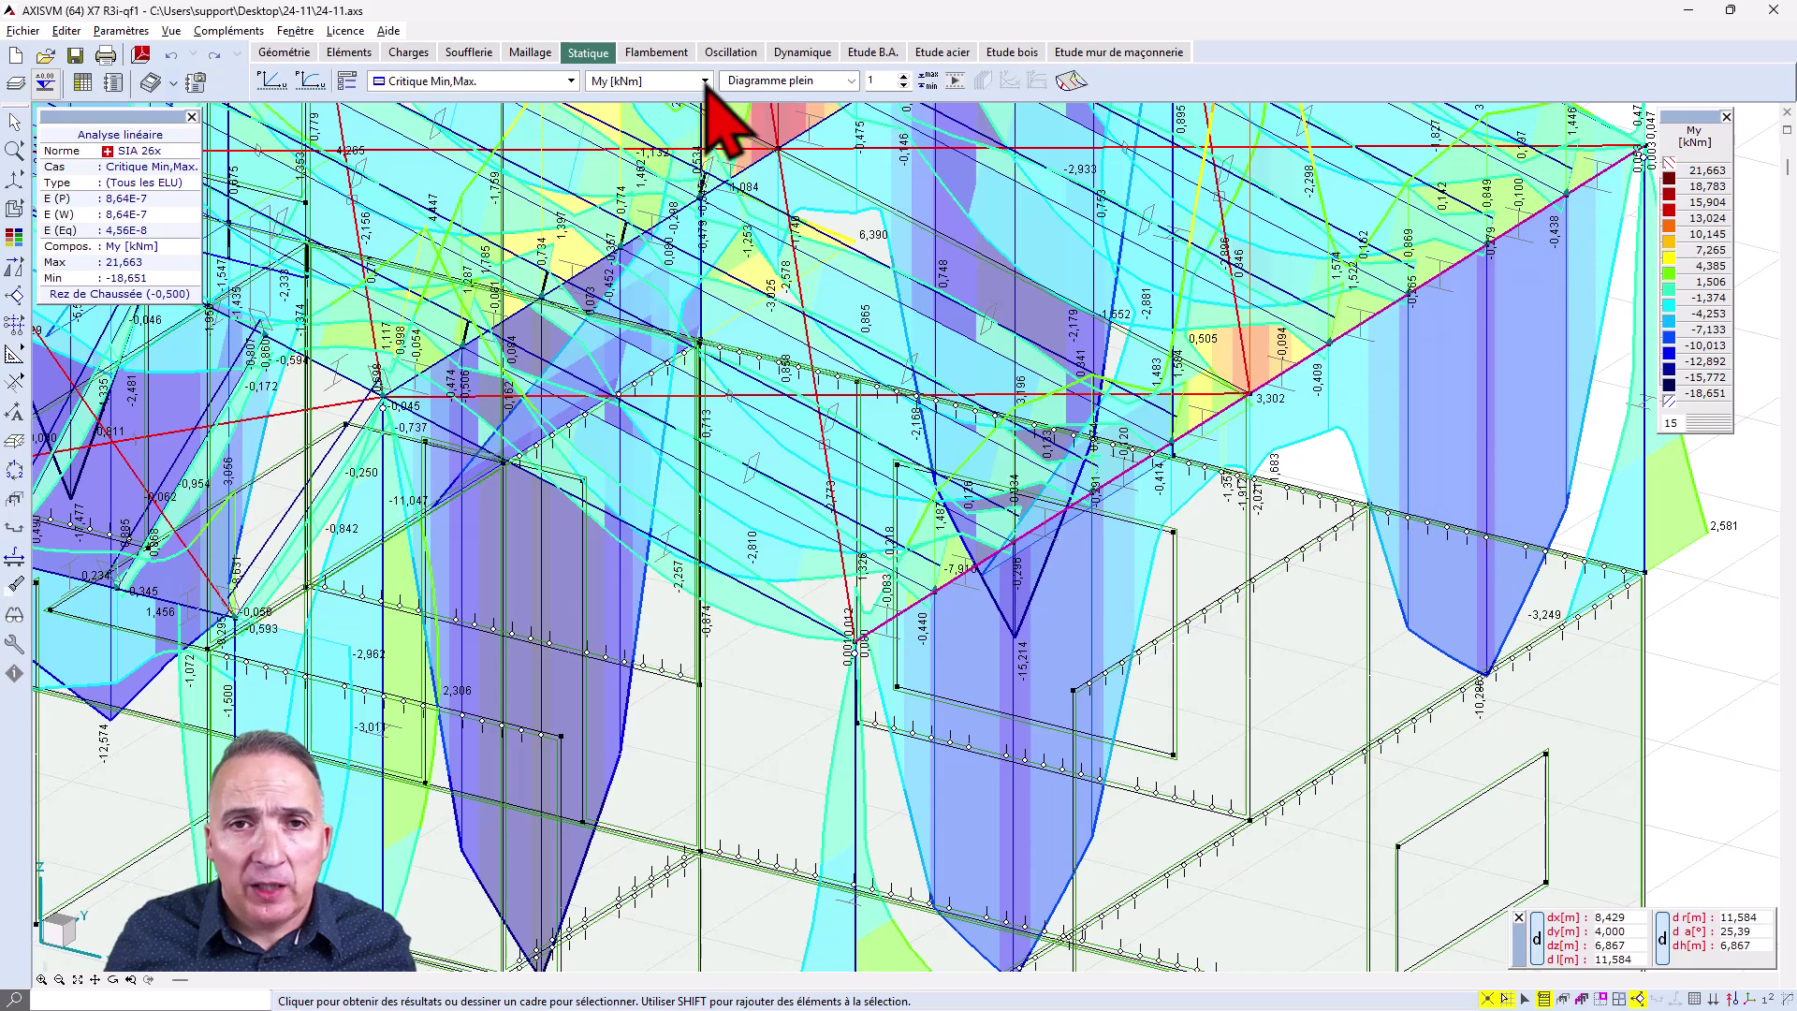
Step: Display the beam stress So-min-max (Contraintes de la poutre) in place of the My moment
click(705, 81)
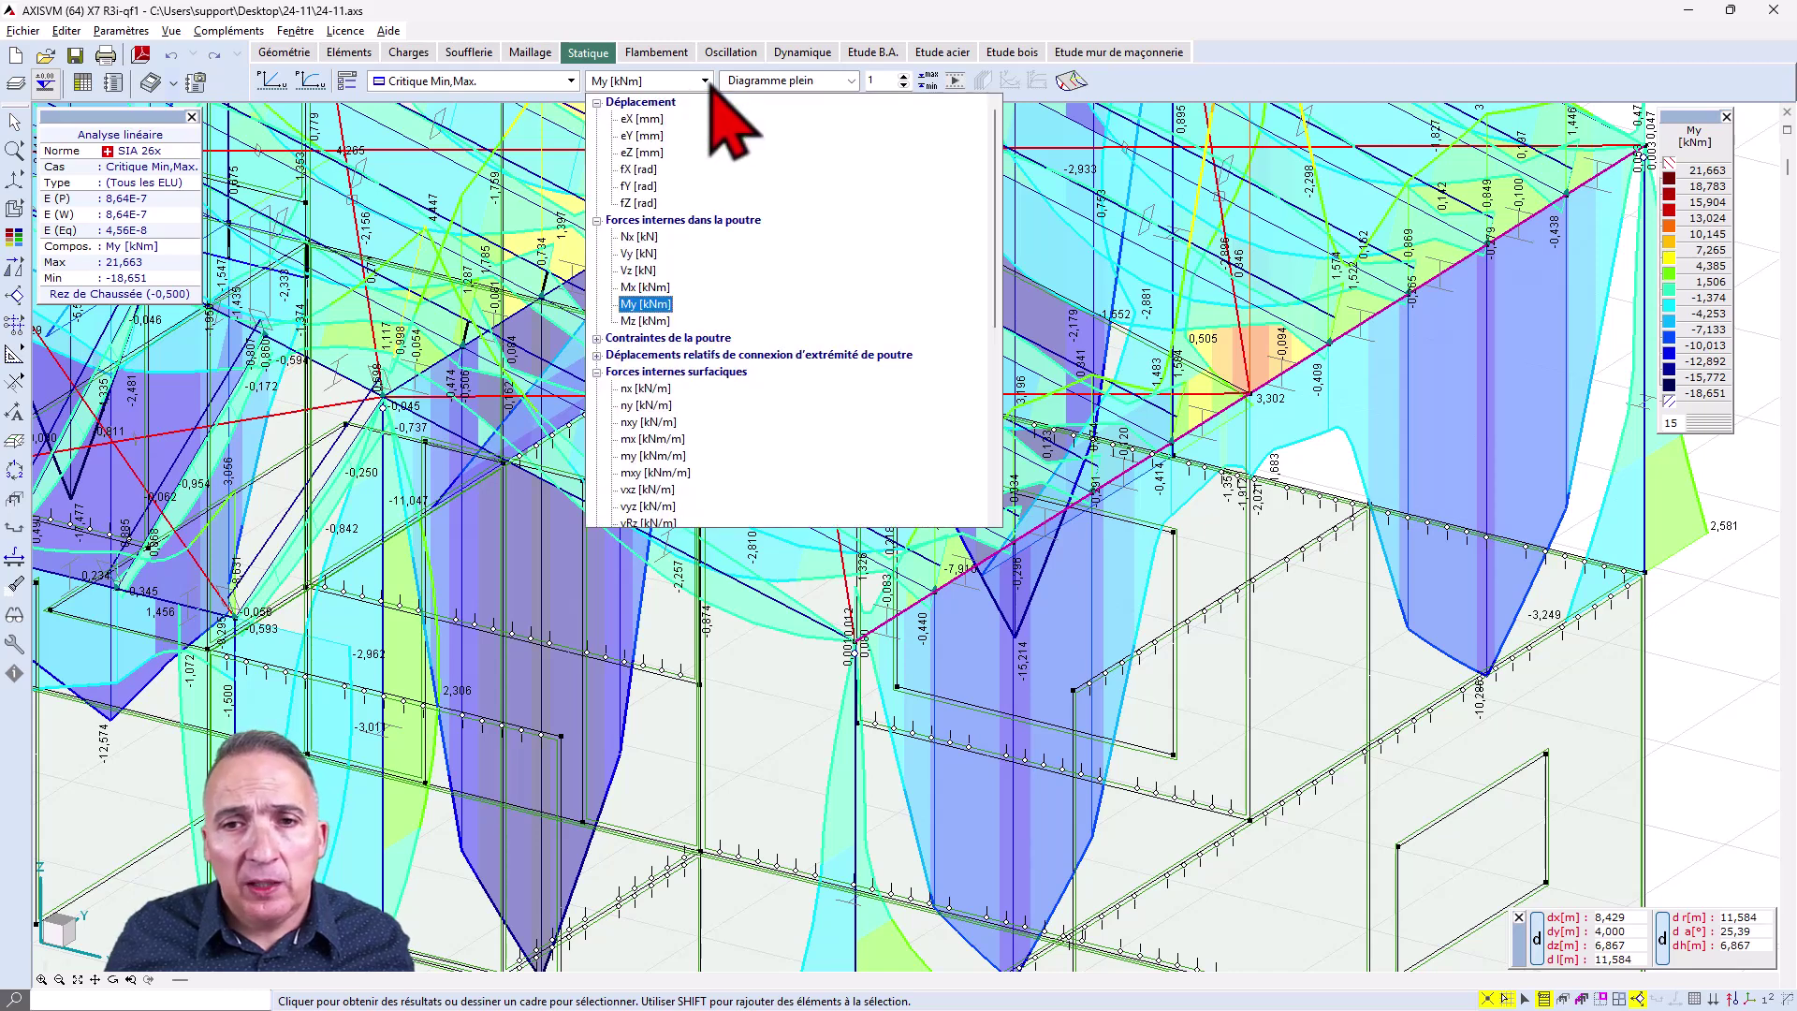
click(596, 339)
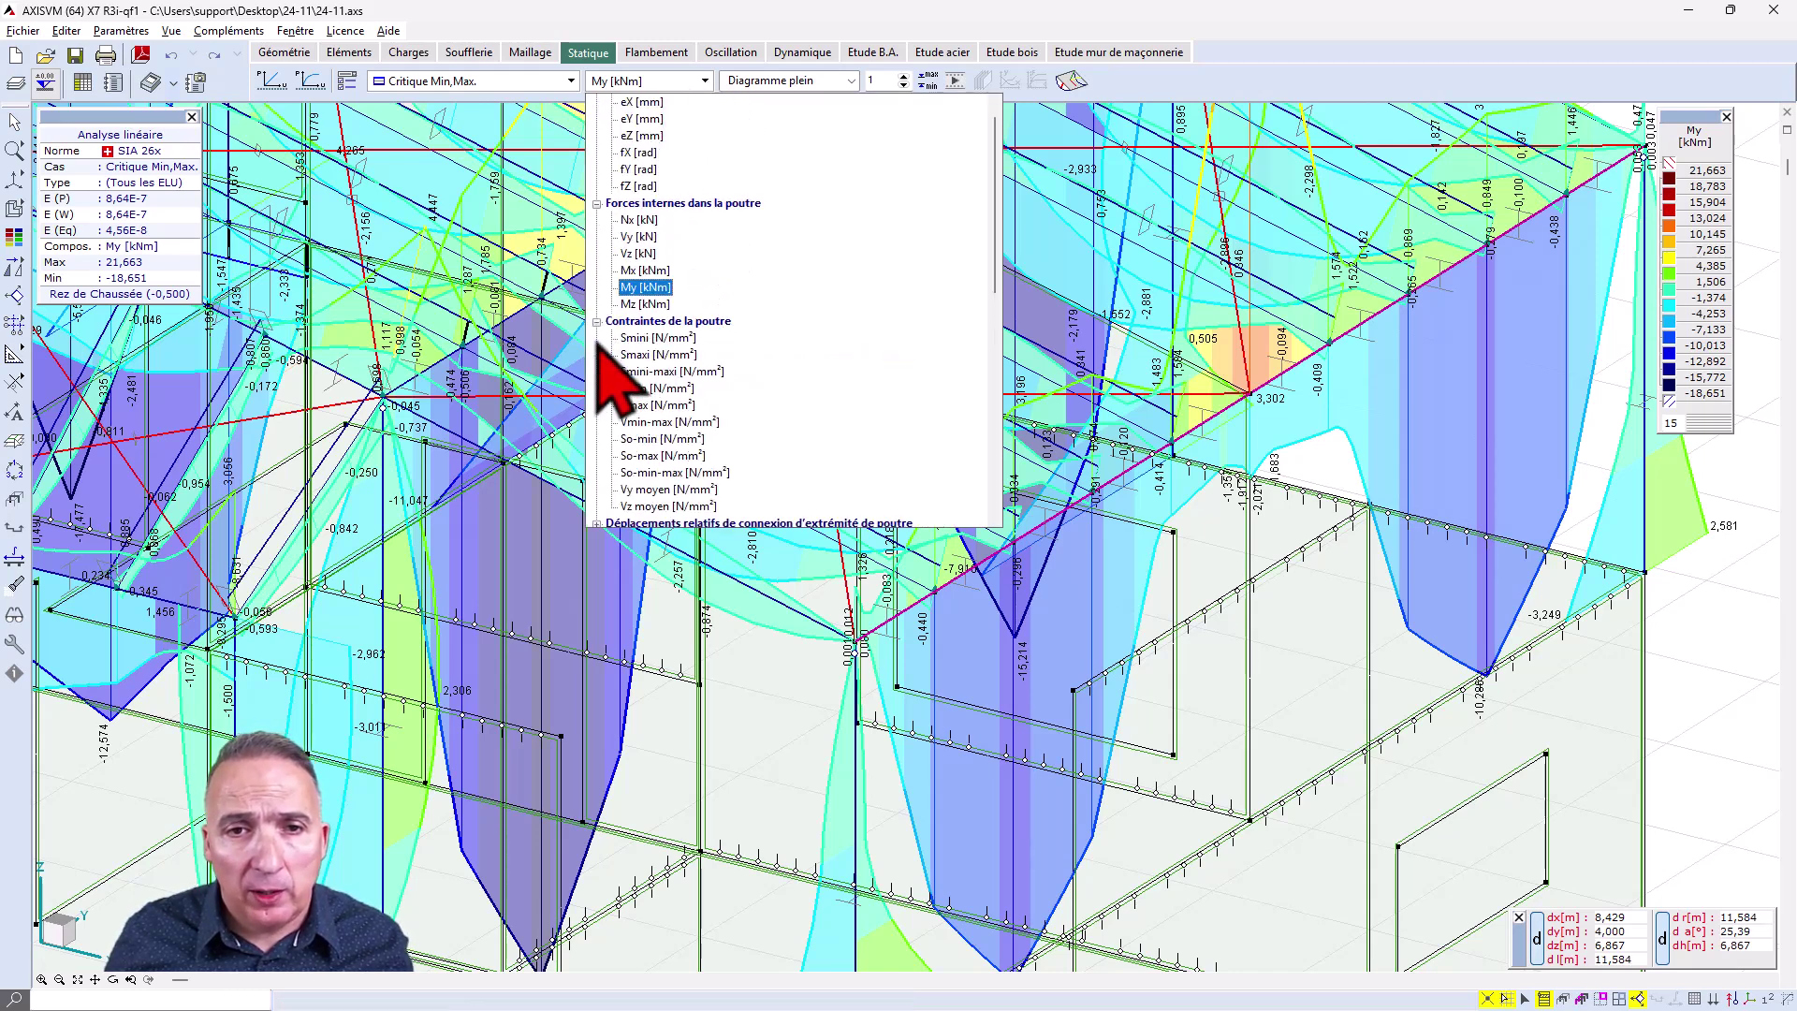
click(690, 474)
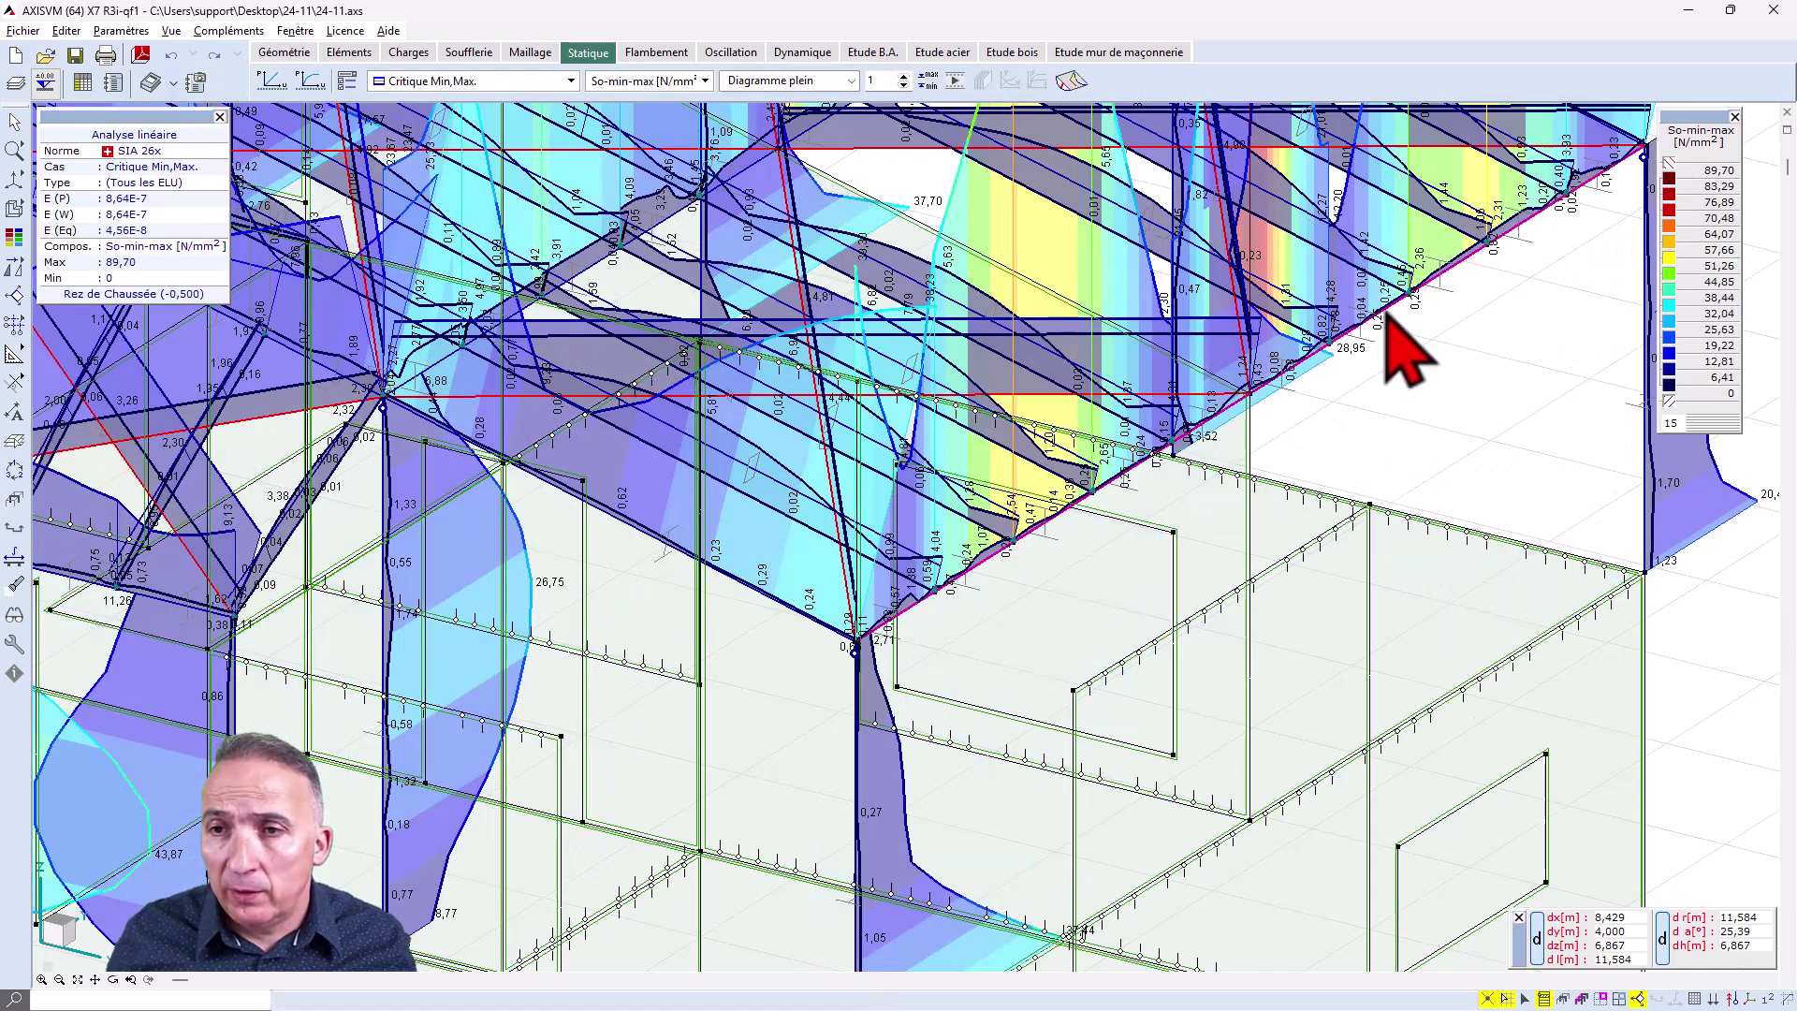
Step: Examine the cross-section stress diagrams of the 10 linked roof-edge beam segments at x = 4,000 m
click(1387, 314)
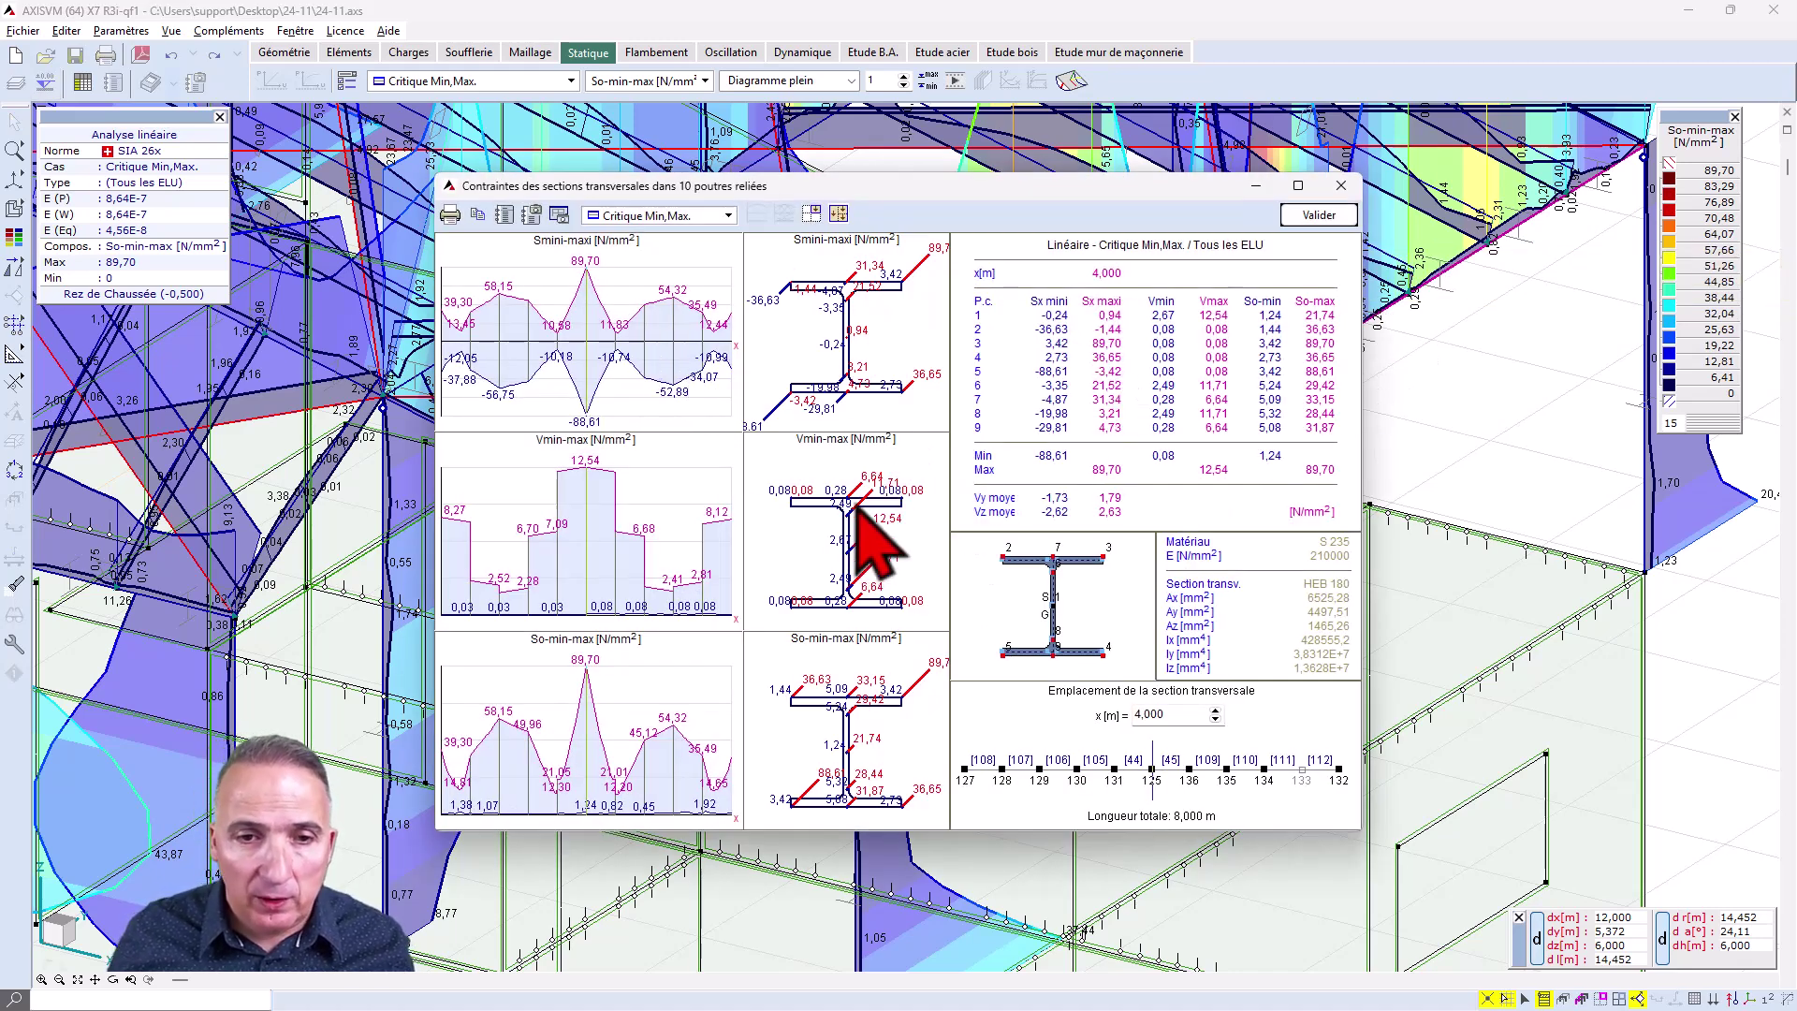
click(1310, 217)
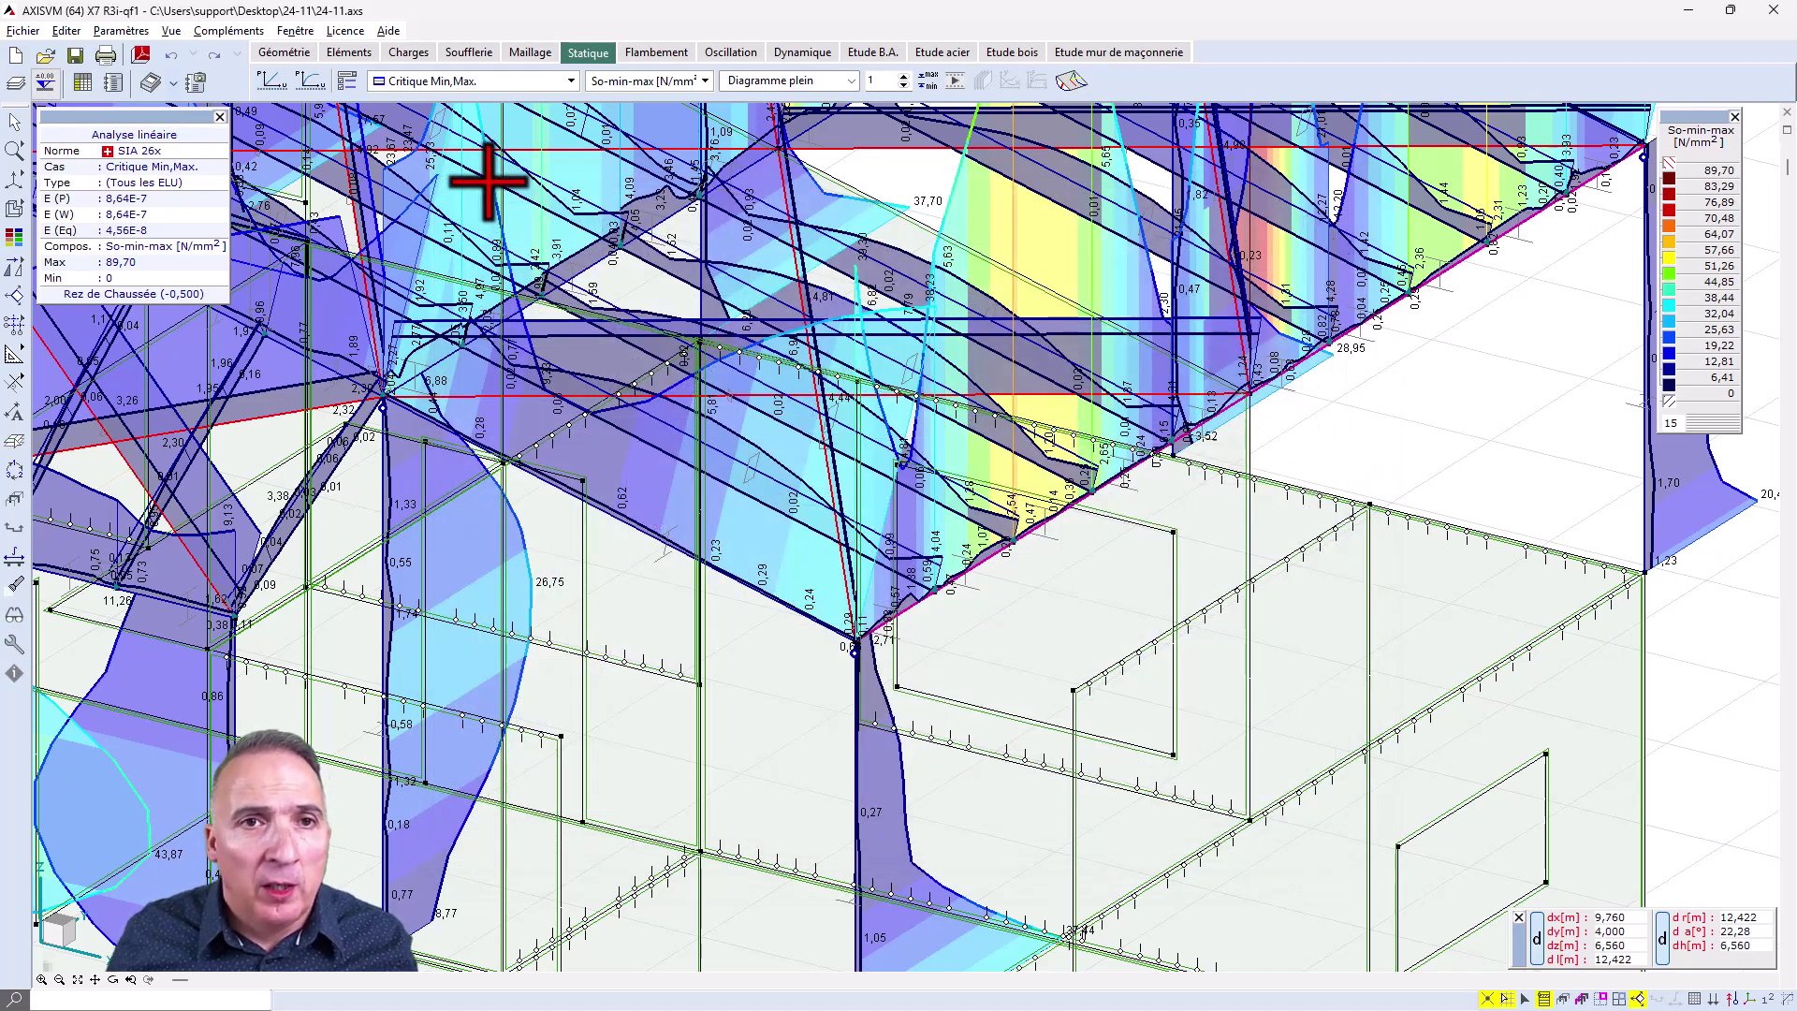
Step: Display the vertical displacement eZ and examine the roof-edge beam's displacement diagrams as relative deformations
click(711, 82)
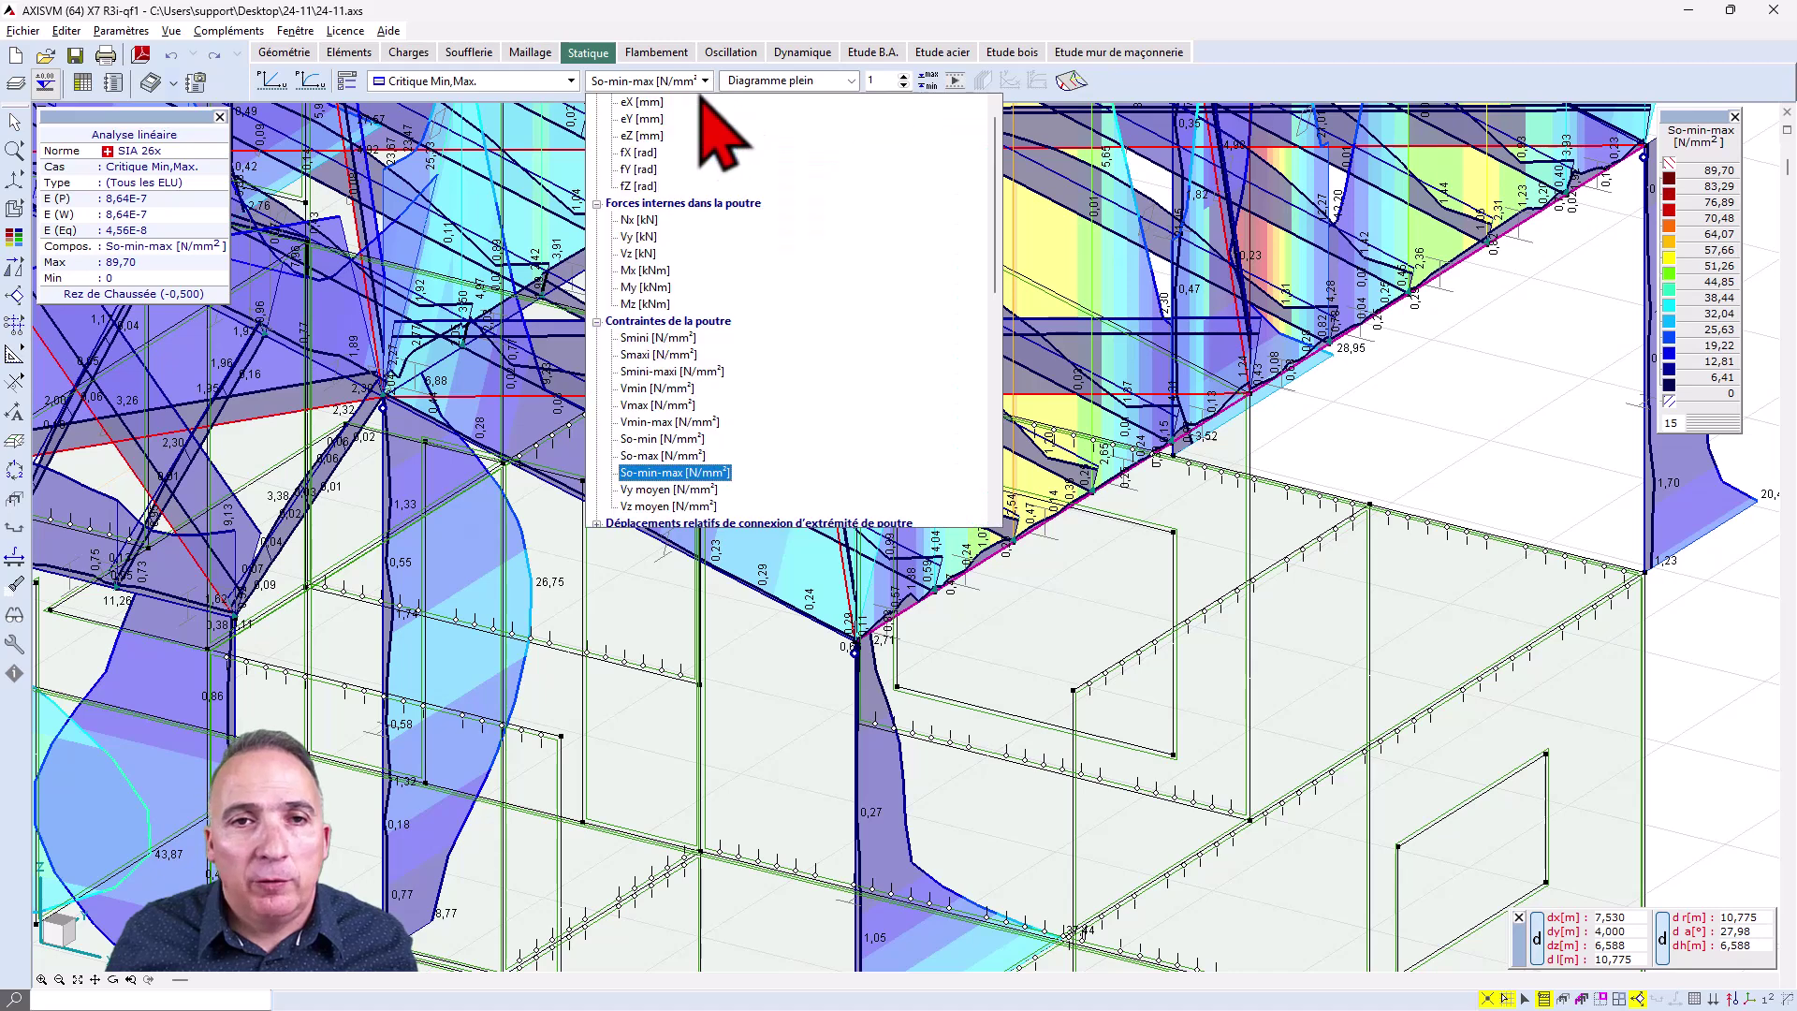
click(647, 168)
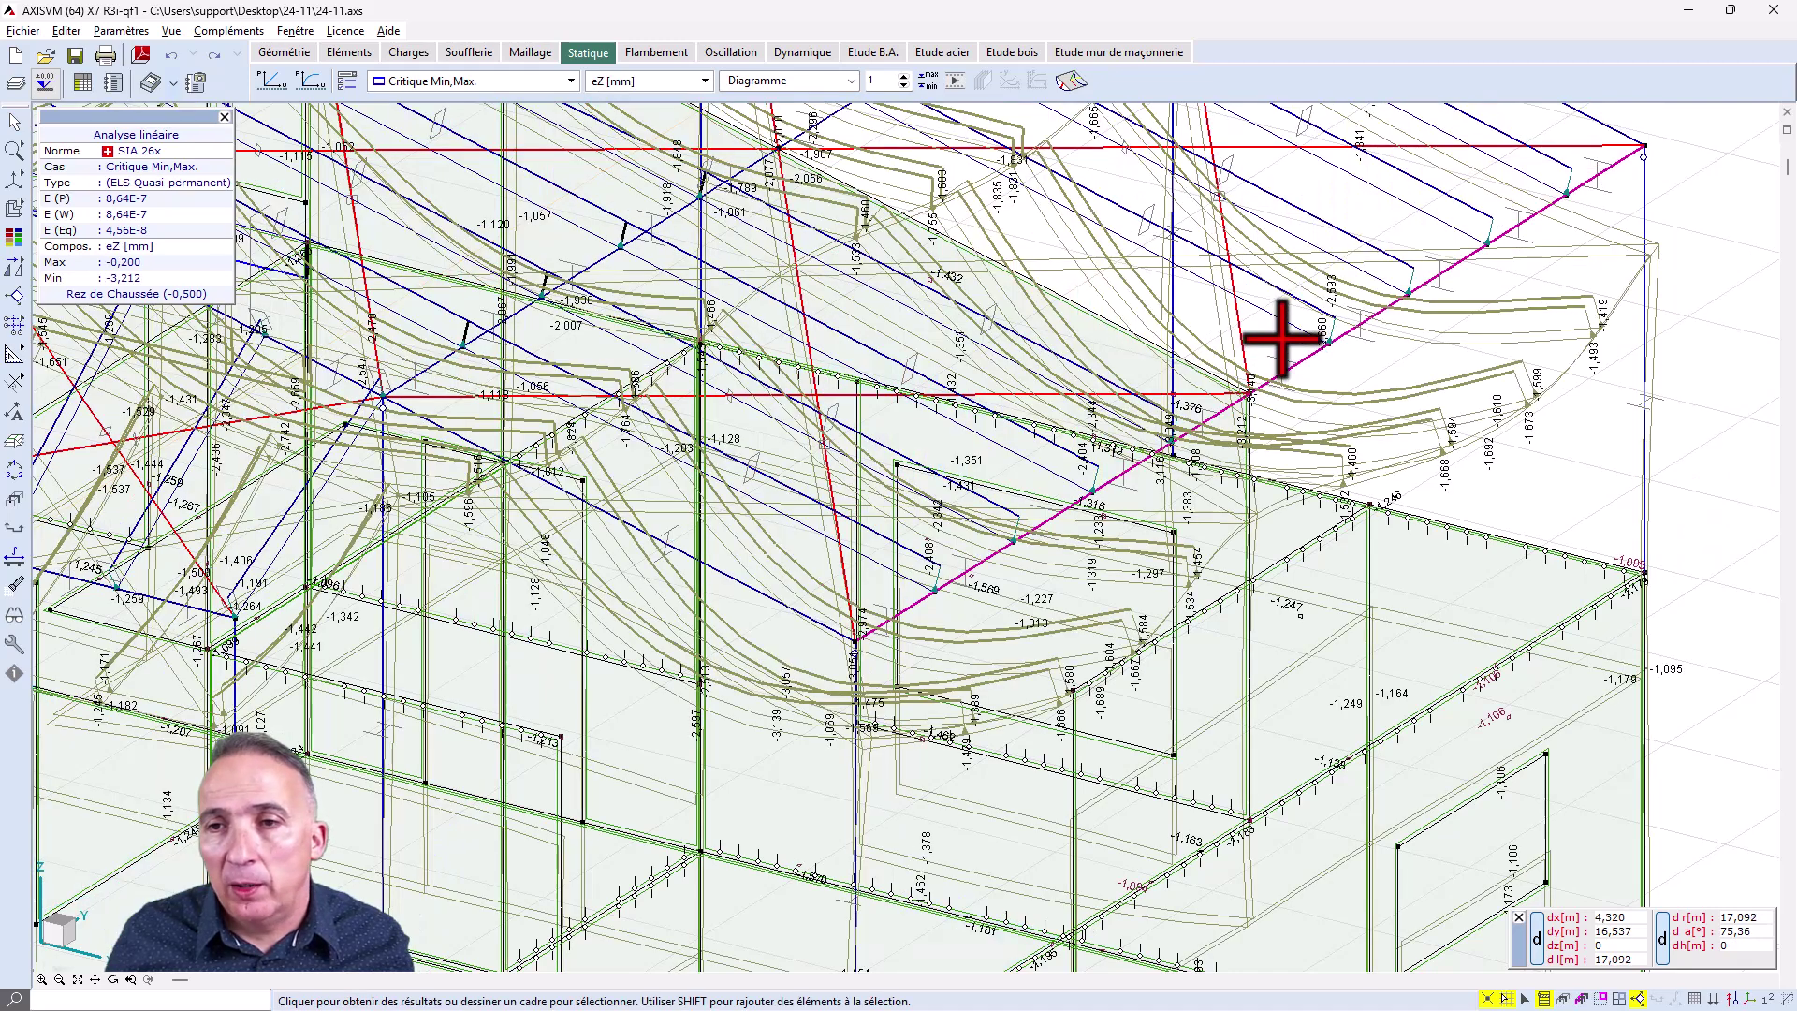
click(1363, 327)
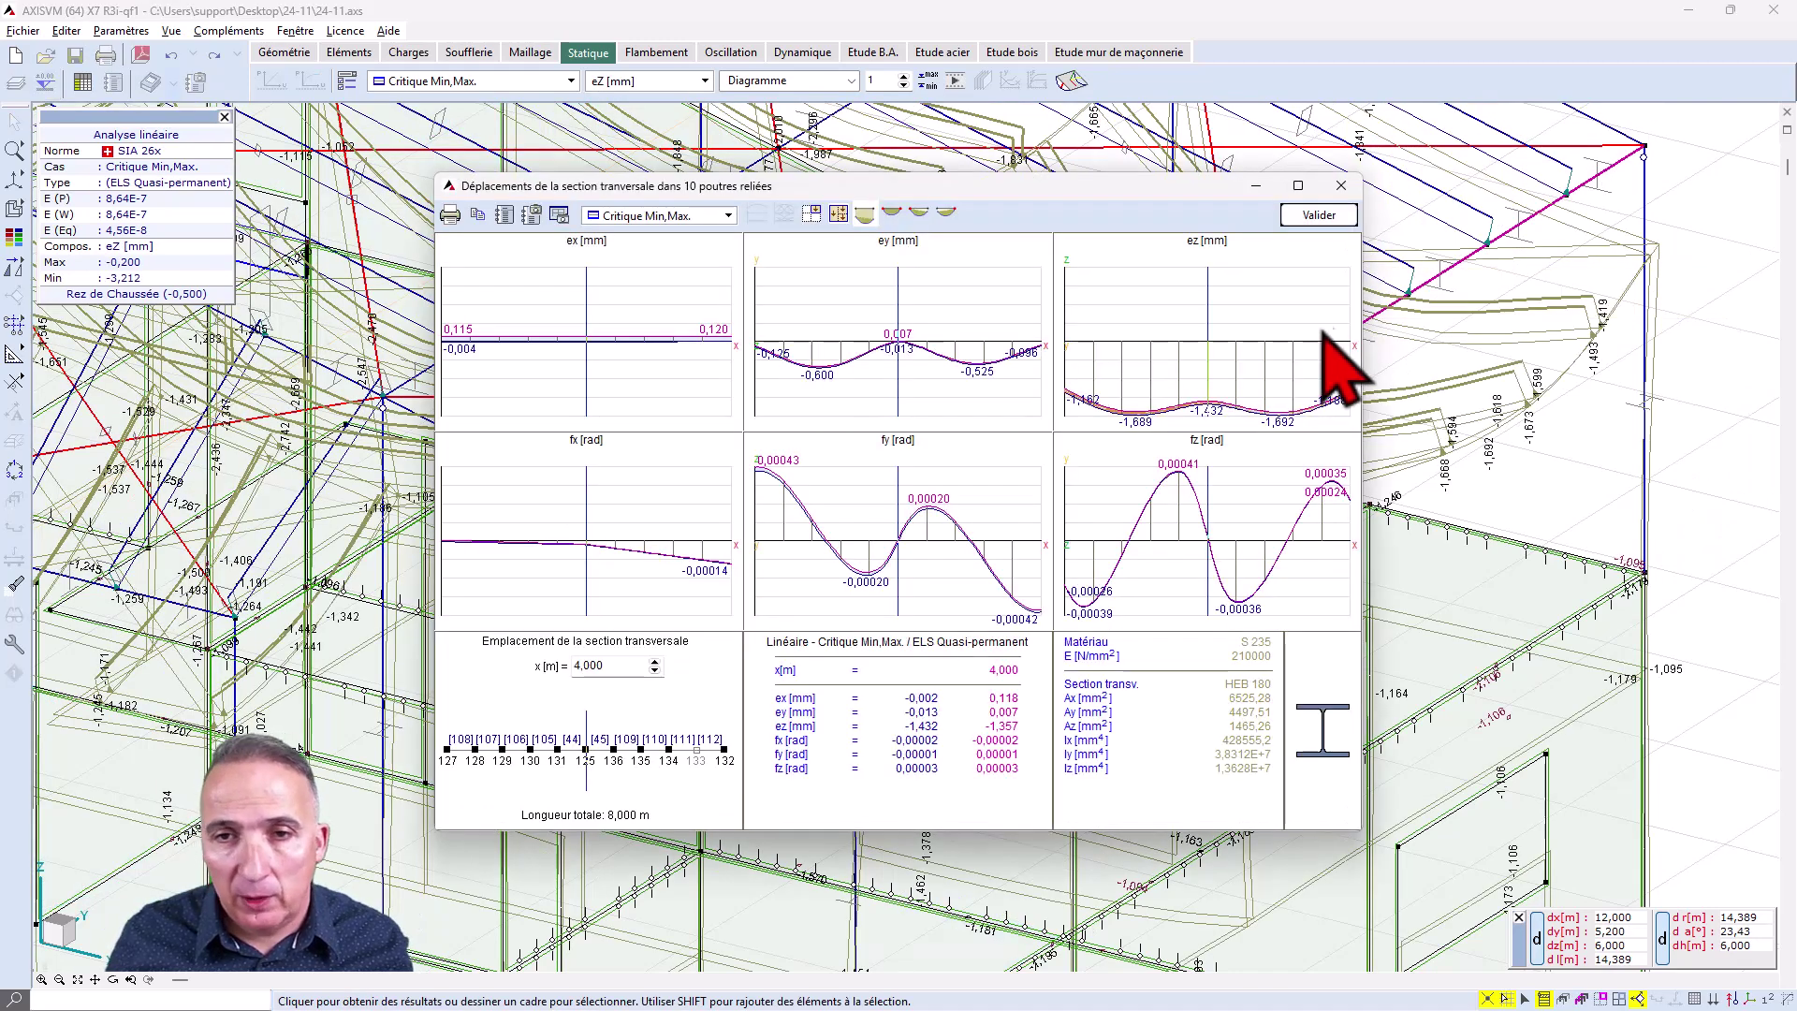
click(891, 212)
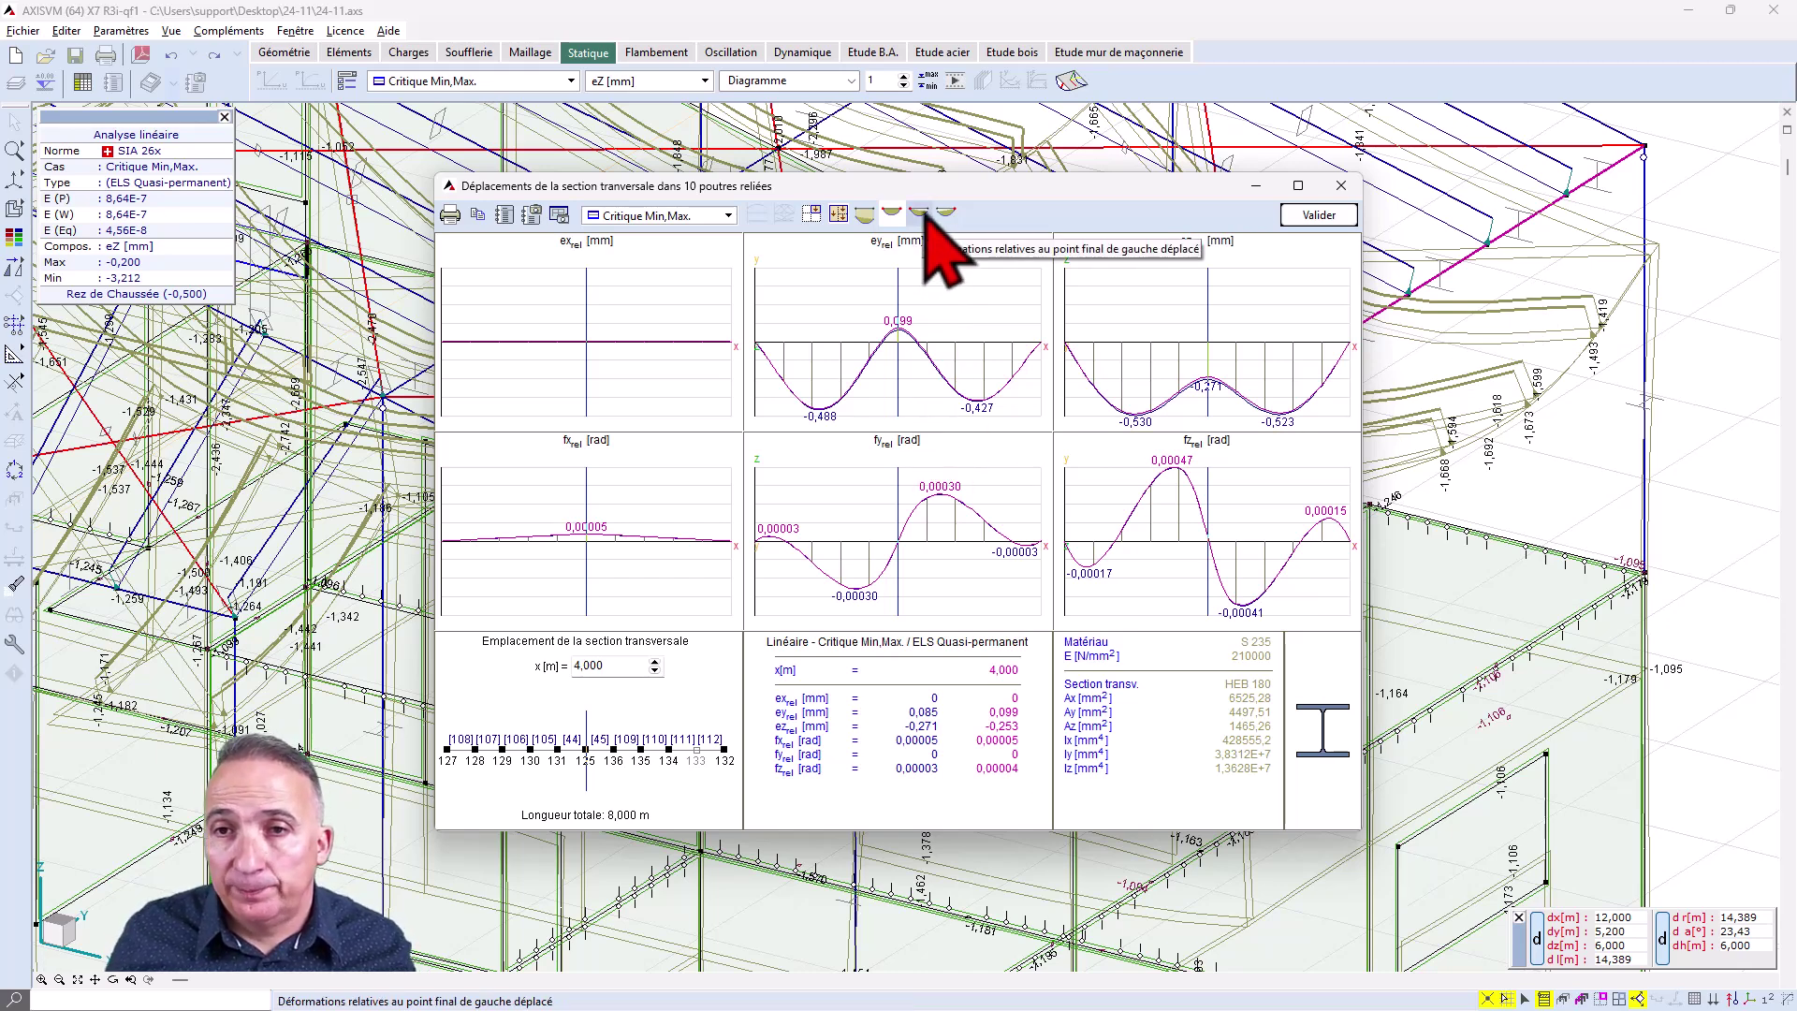
click(1315, 214)
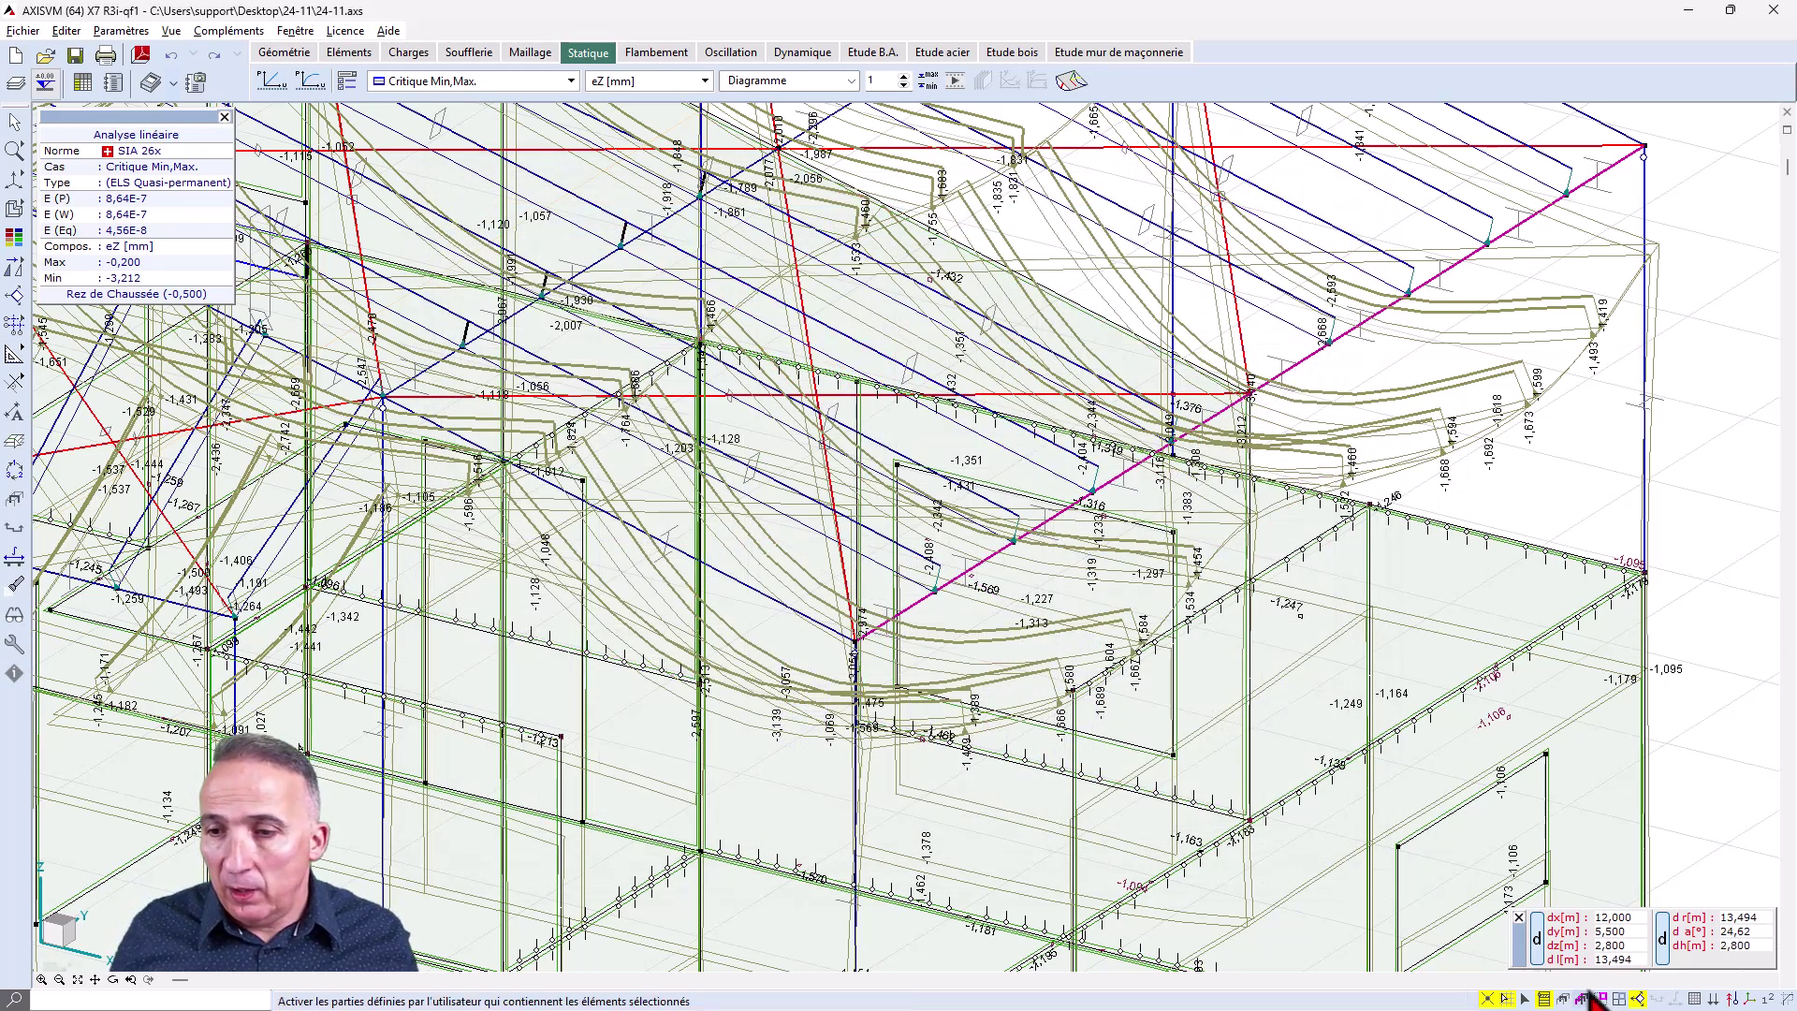
Step: Limit the display to the active parts so that only the MB masonry walls are shown
click(1563, 999)
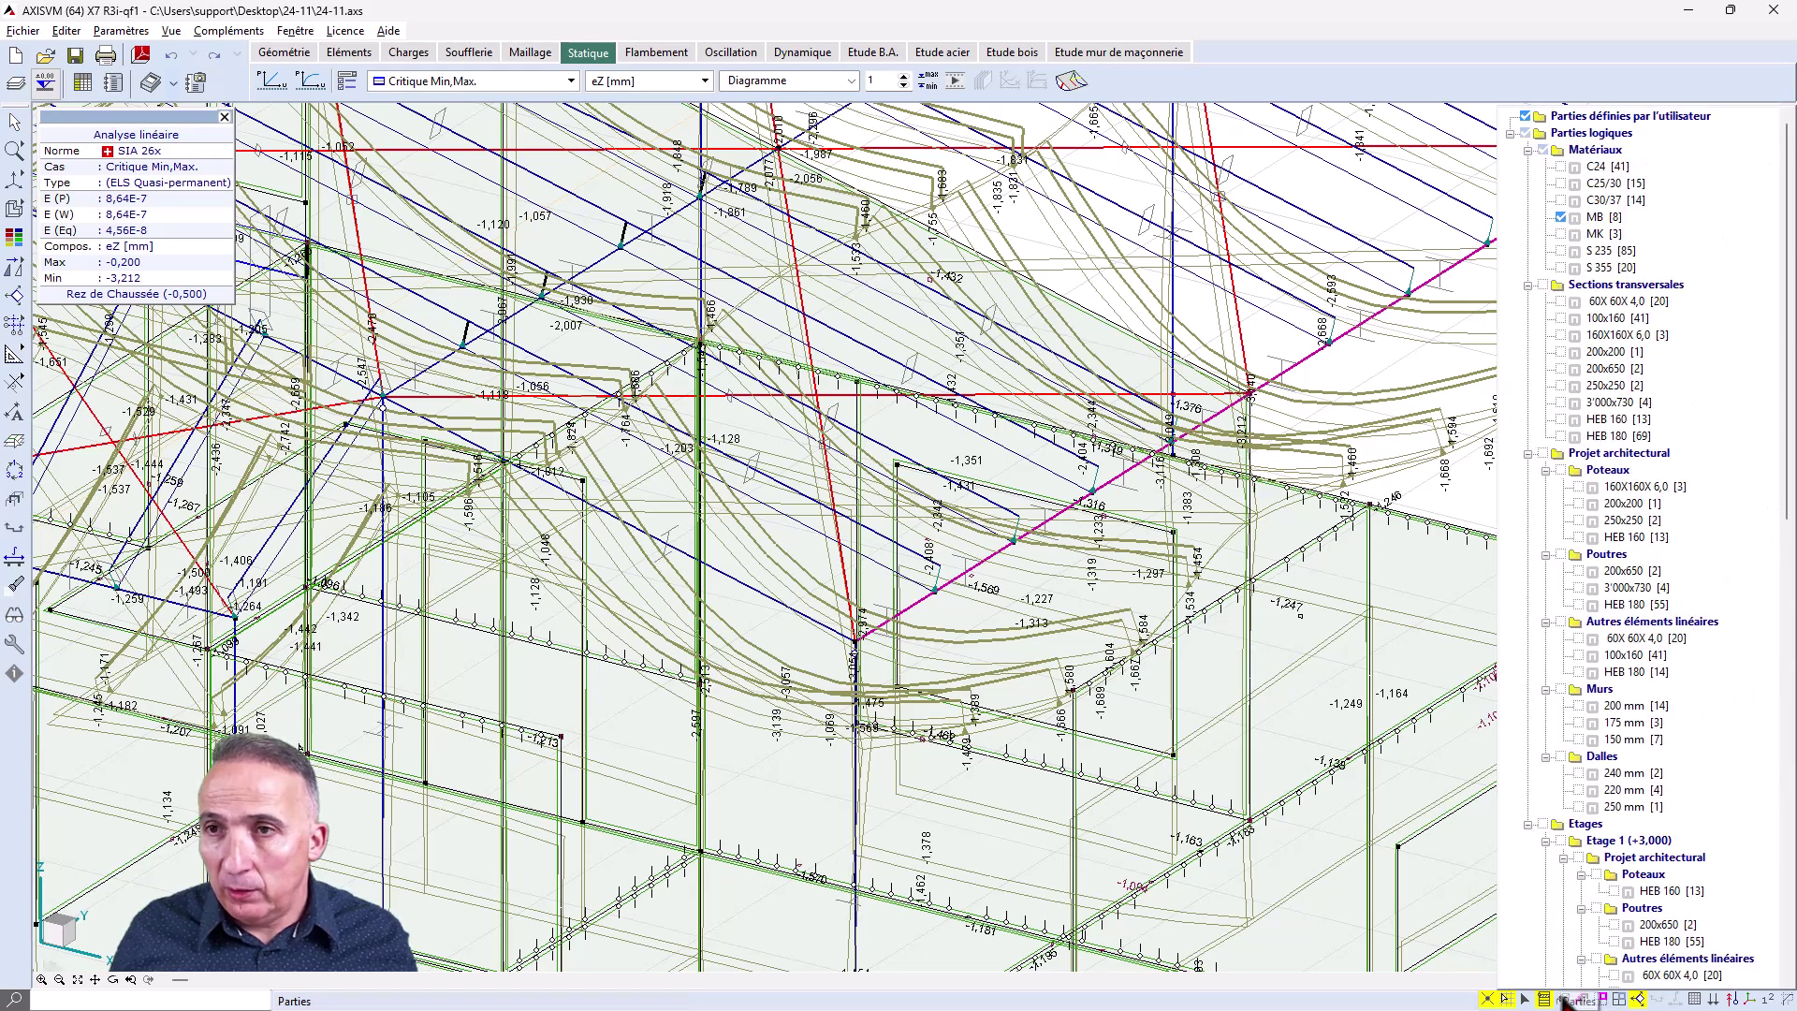
click(1564, 1000)
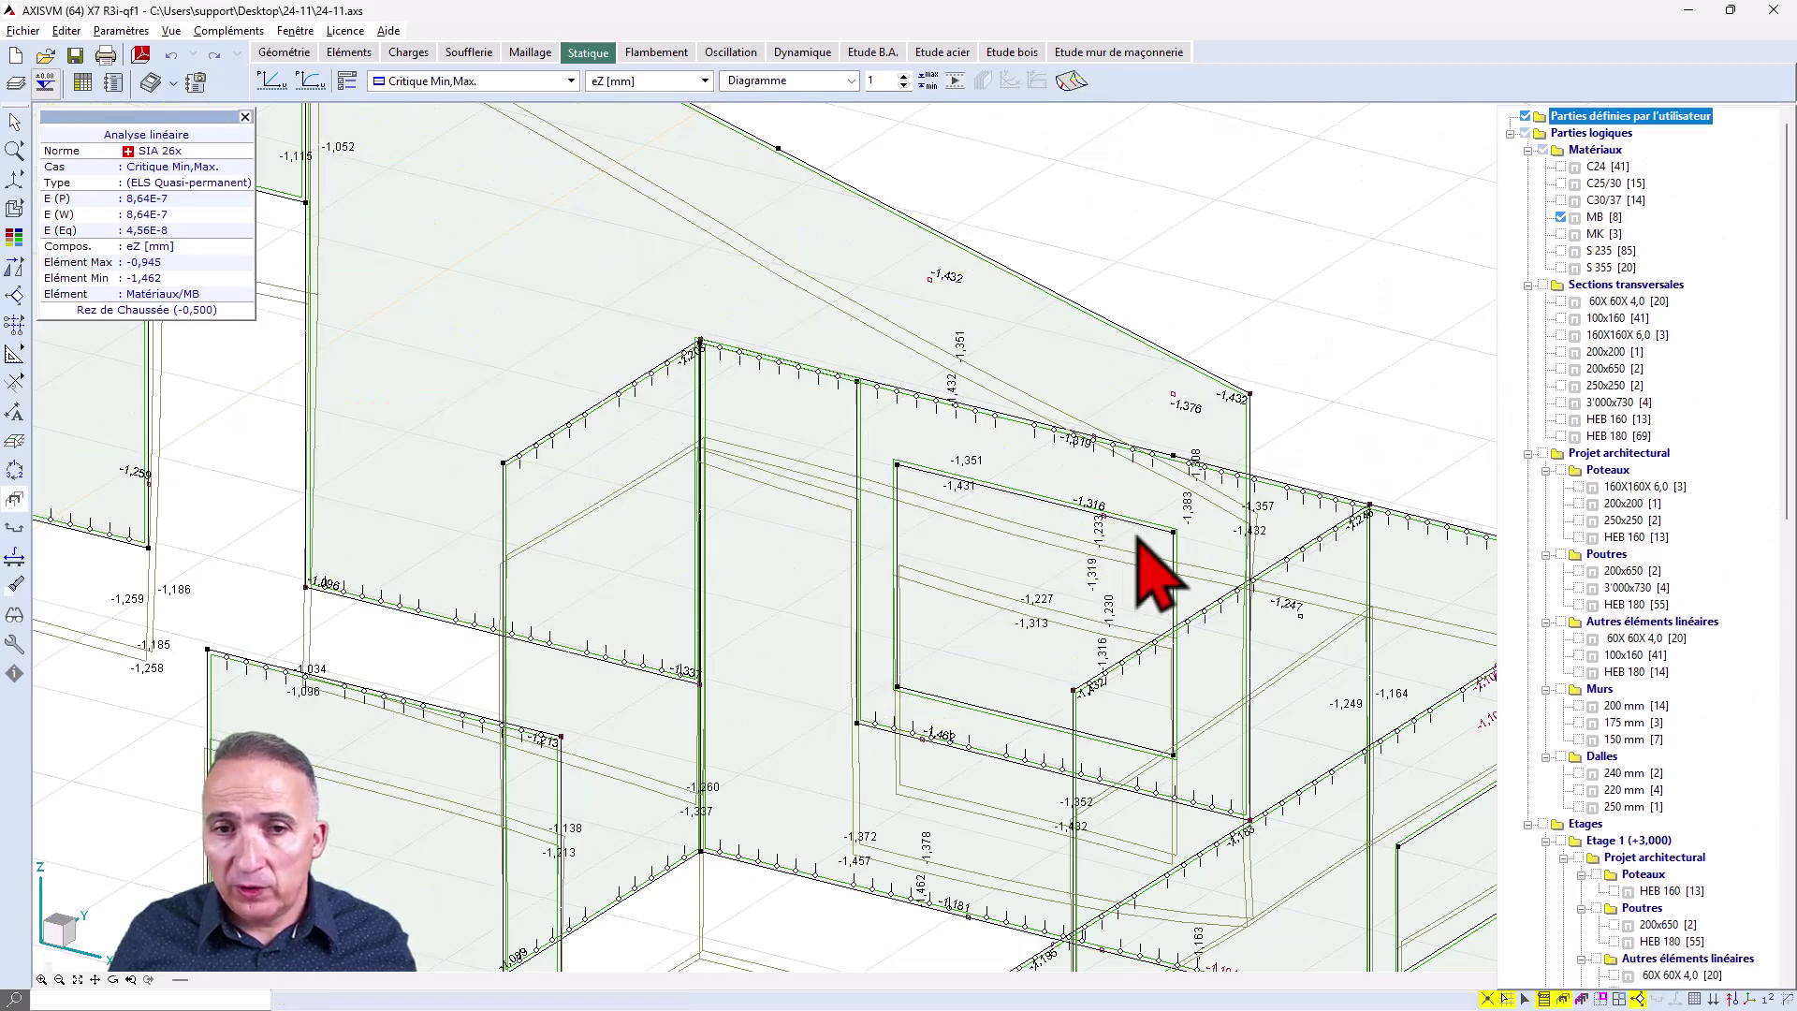
scroll(1084, 377, down, 2)
scroll(1081, 410, down, 3)
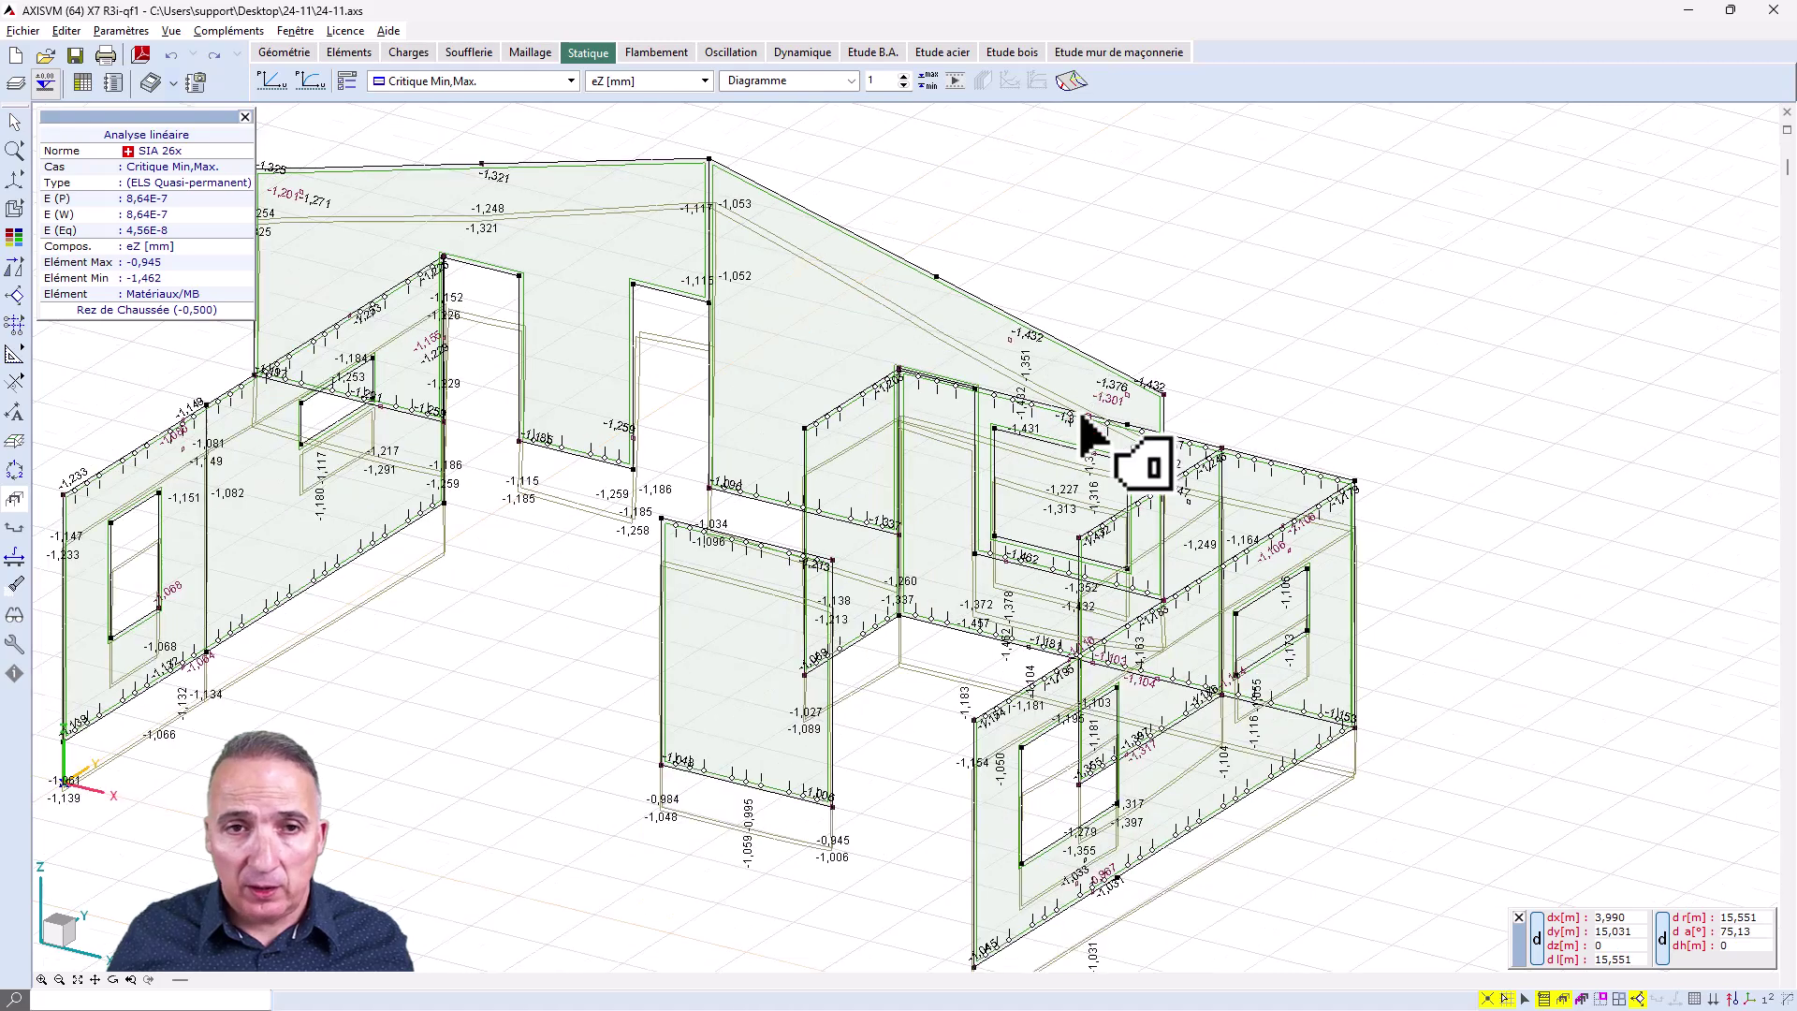
middle_drag(1081, 410, 1190, 418)
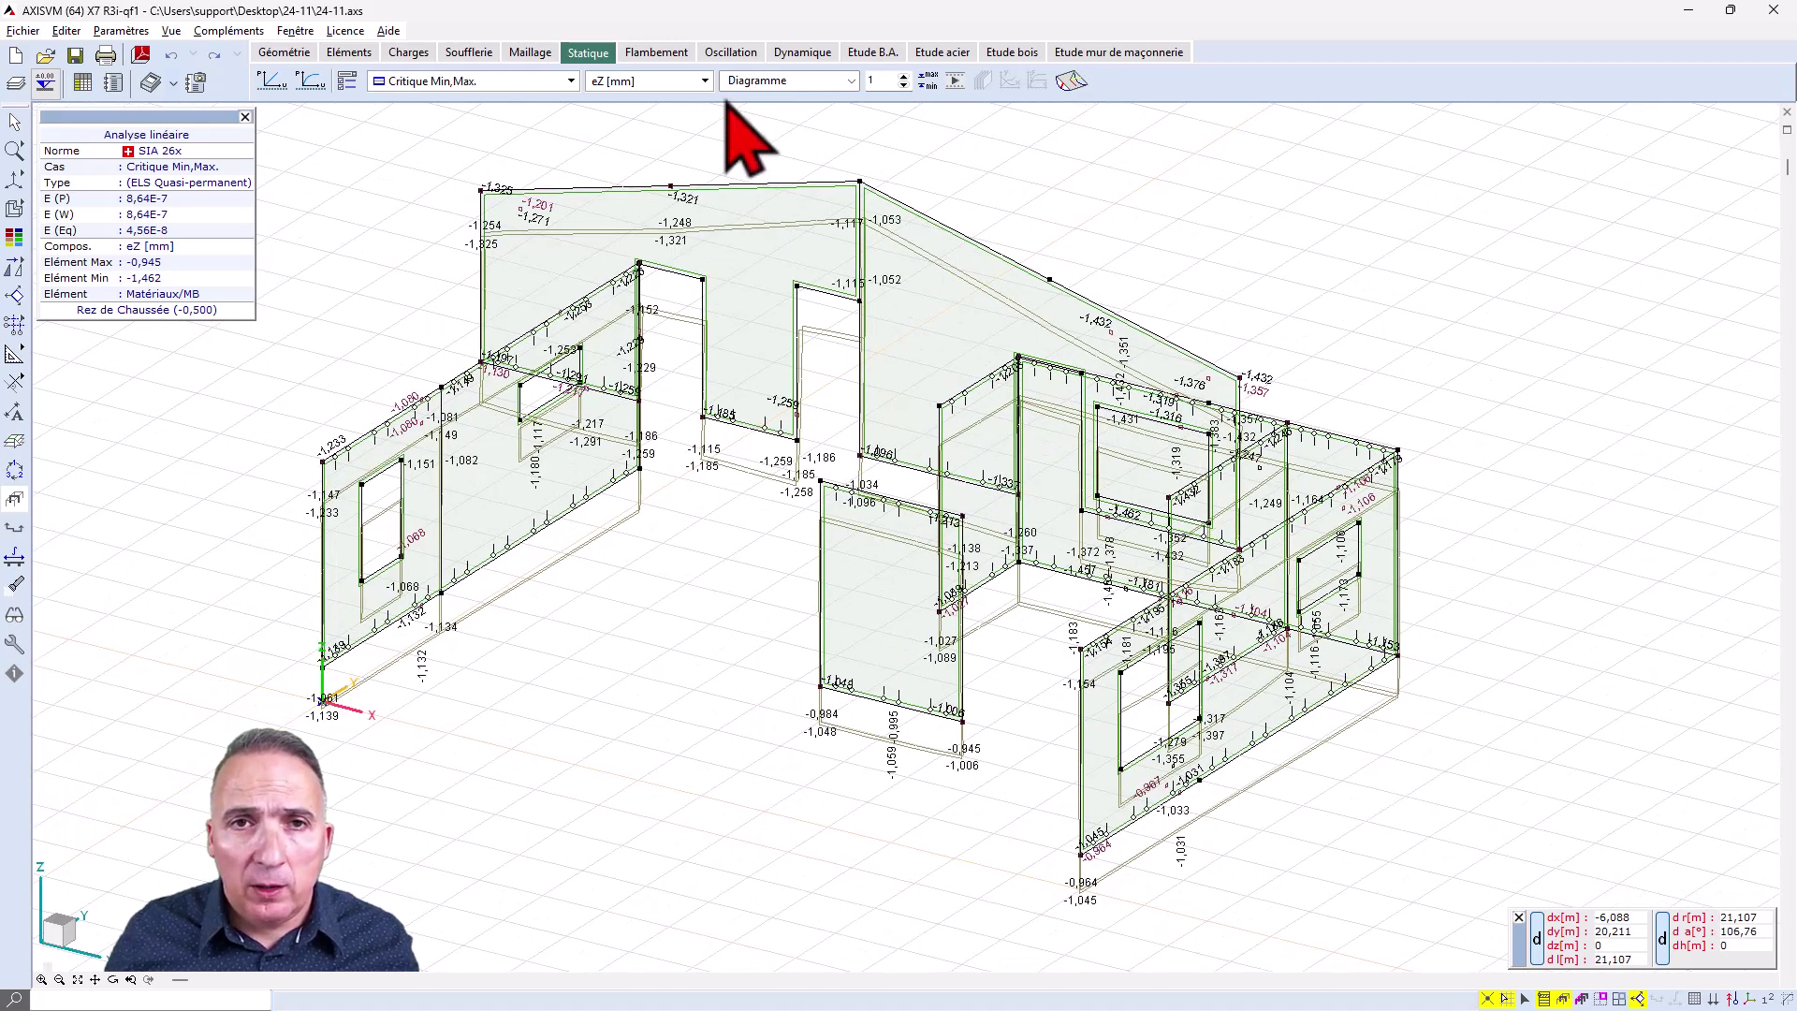
Step: Display the surface force ny of the masonry walls for Critique Maximum as Isosurfaces 2D
click(571, 82)
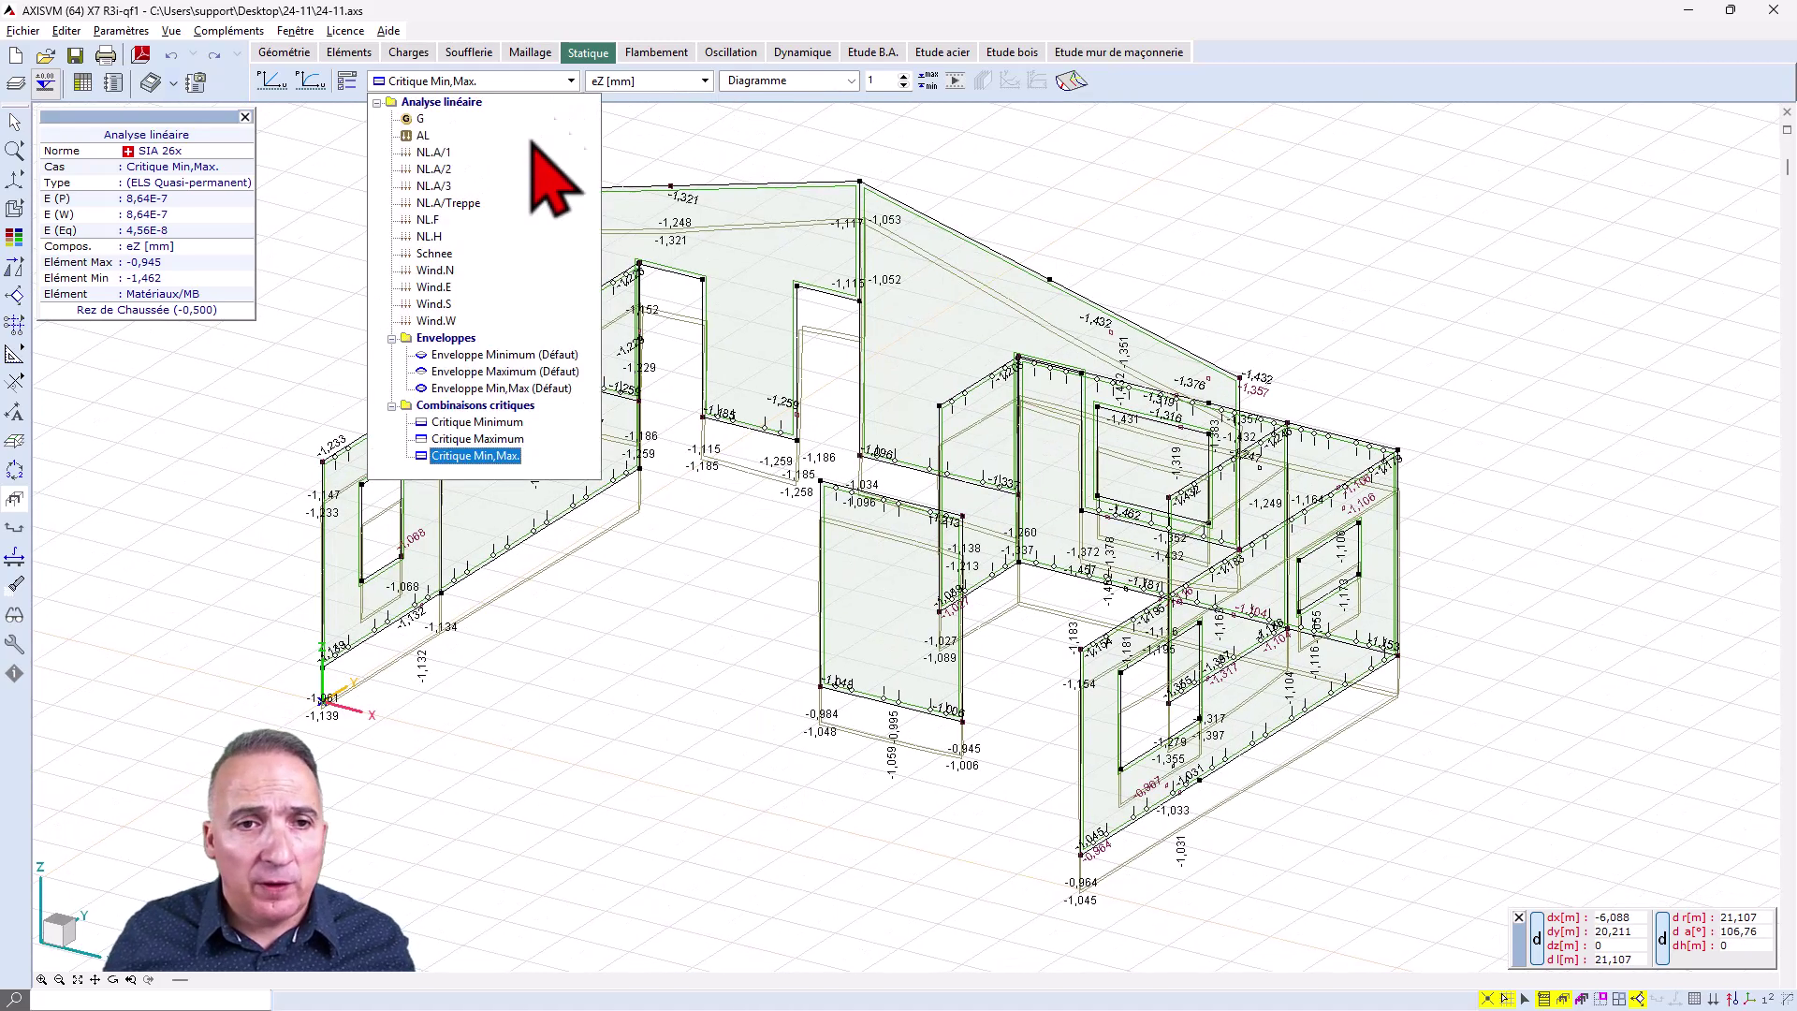
click(498, 440)
click(697, 81)
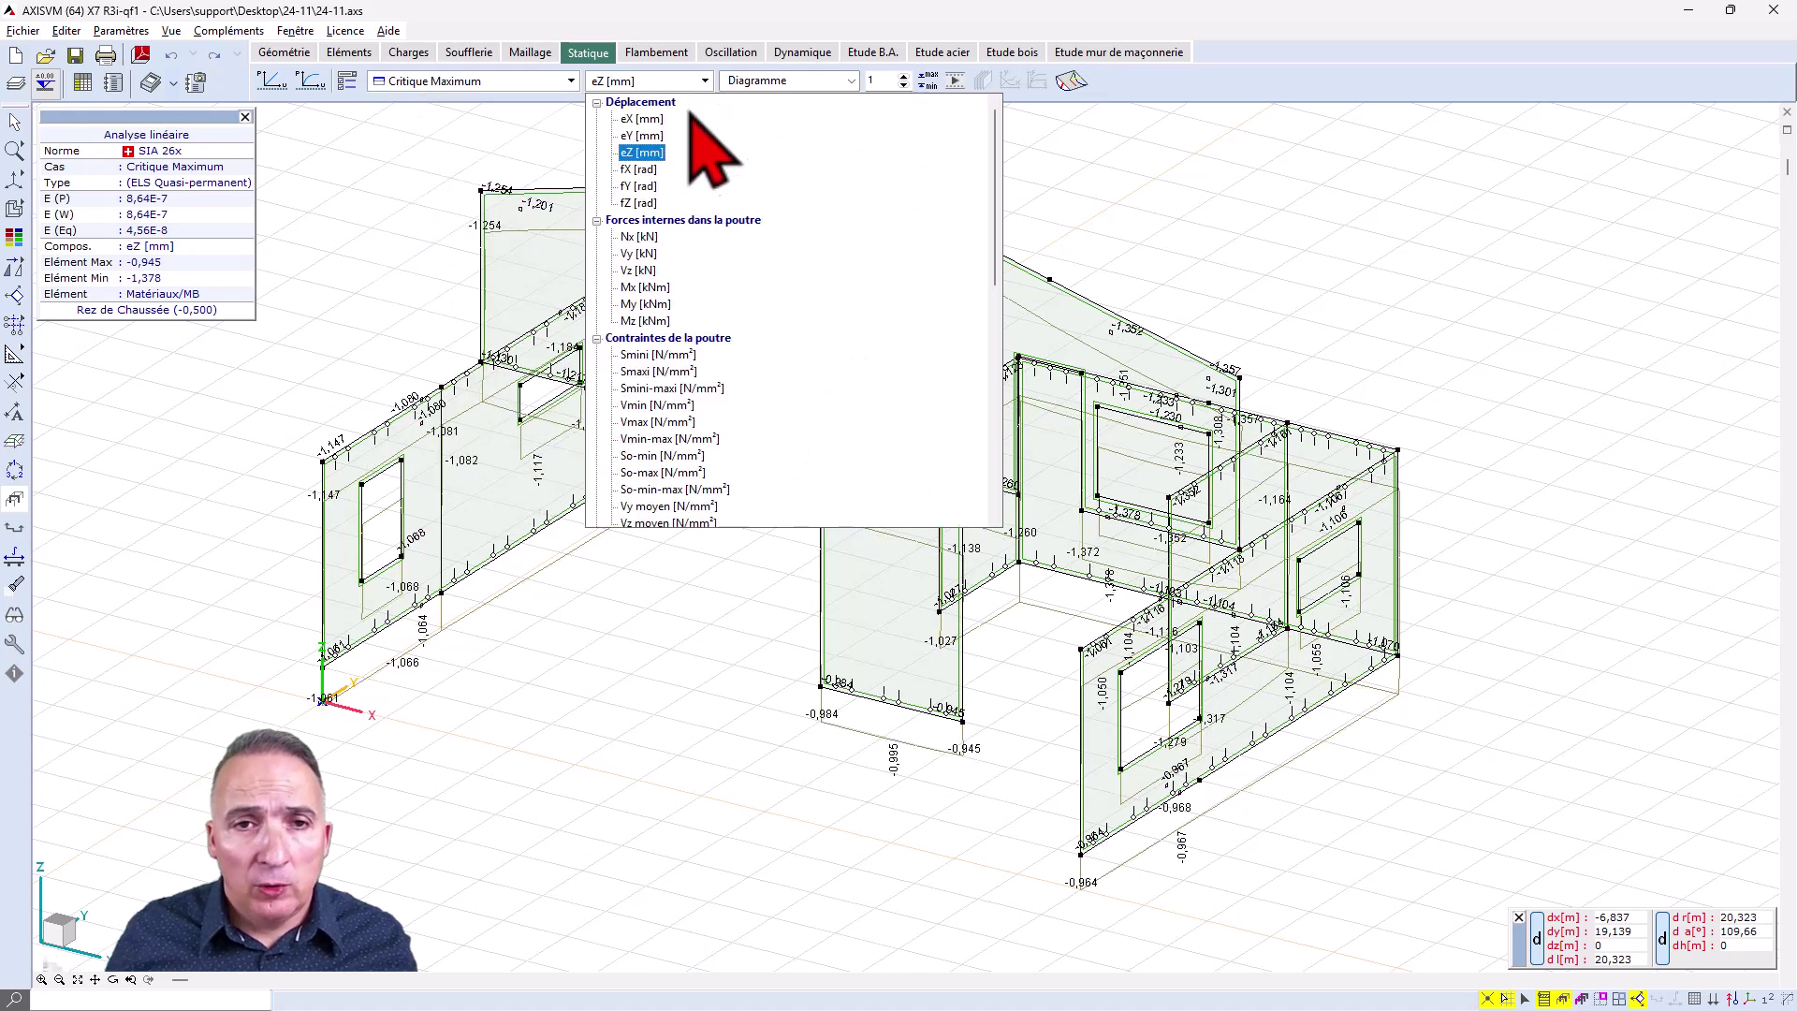
click(596, 338)
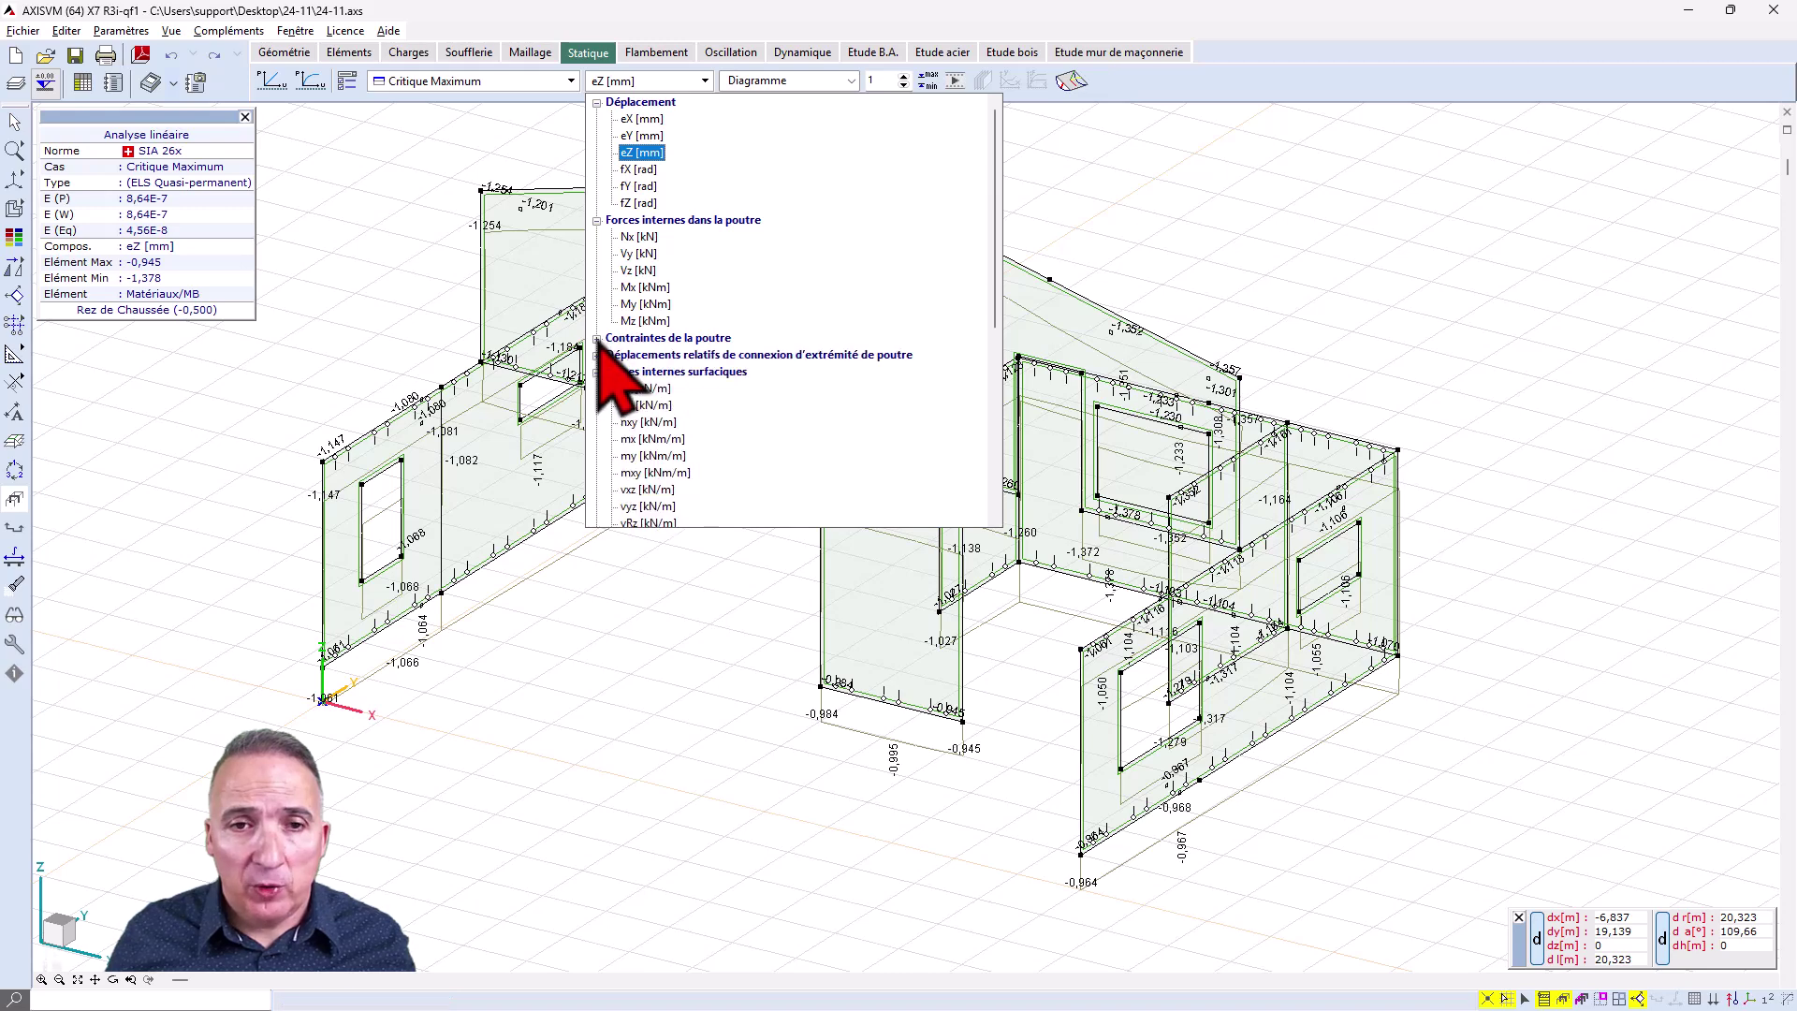
click(646, 404)
click(850, 80)
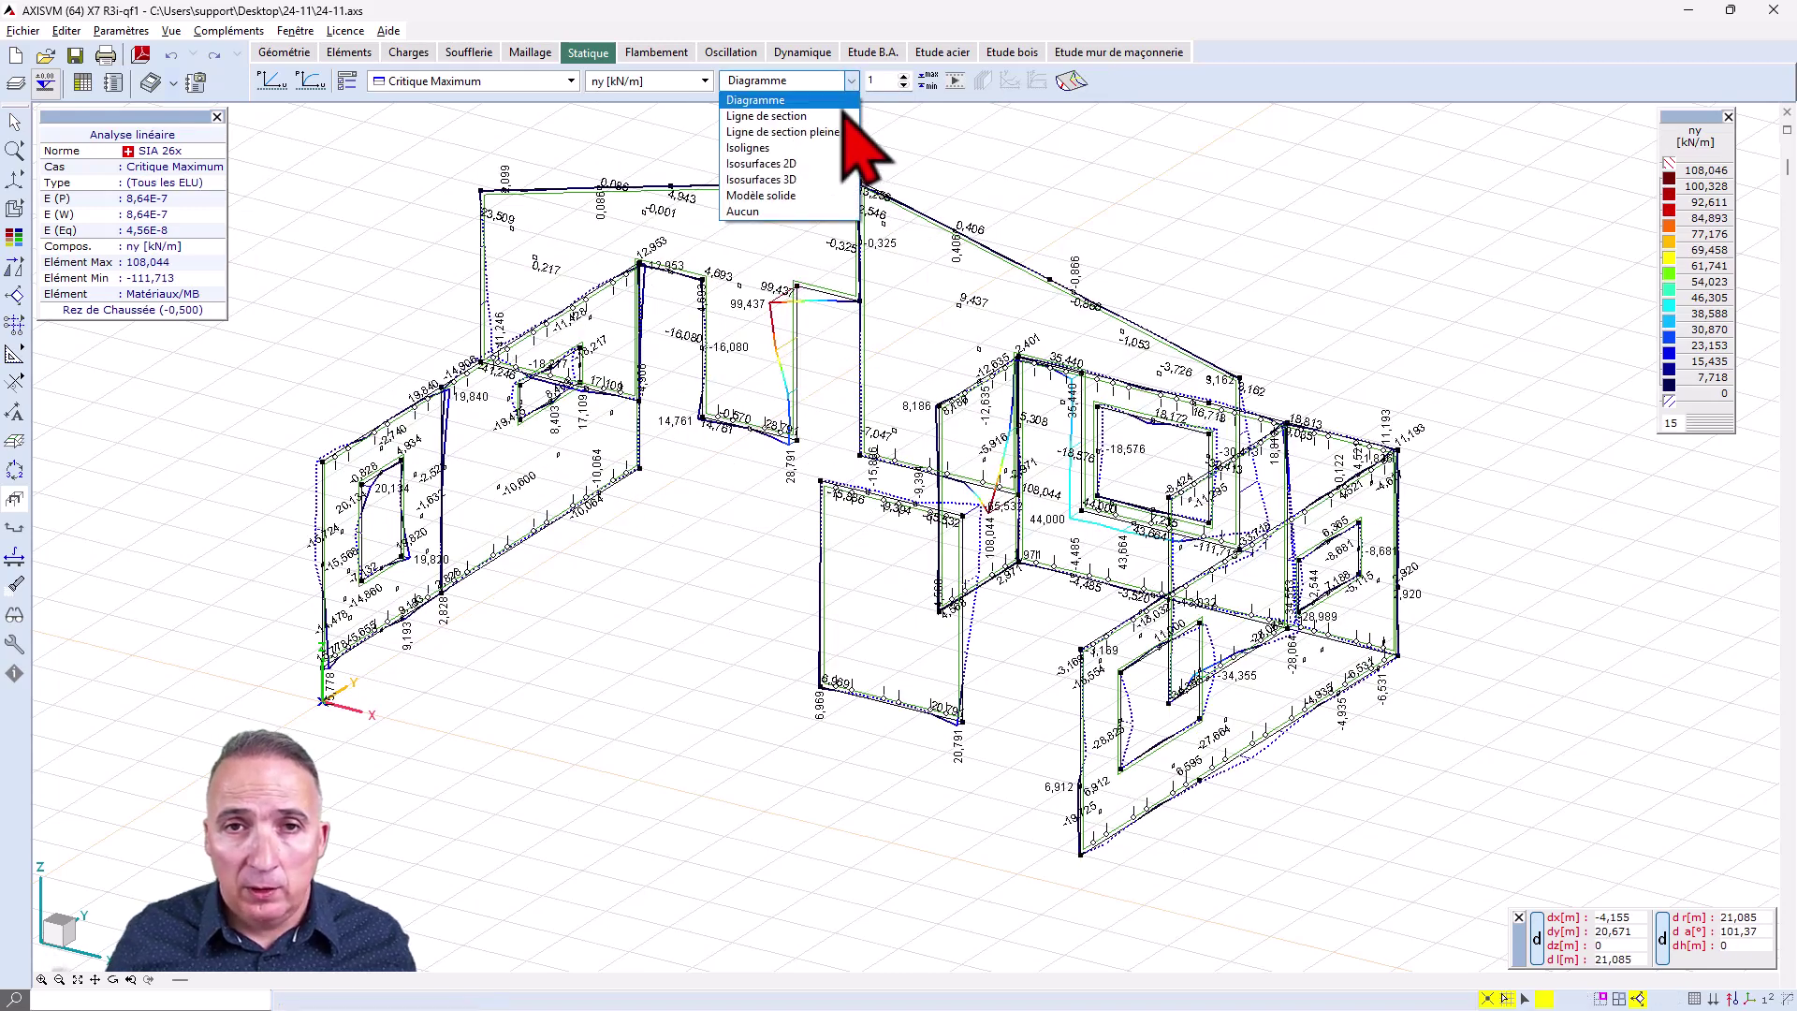
click(789, 165)
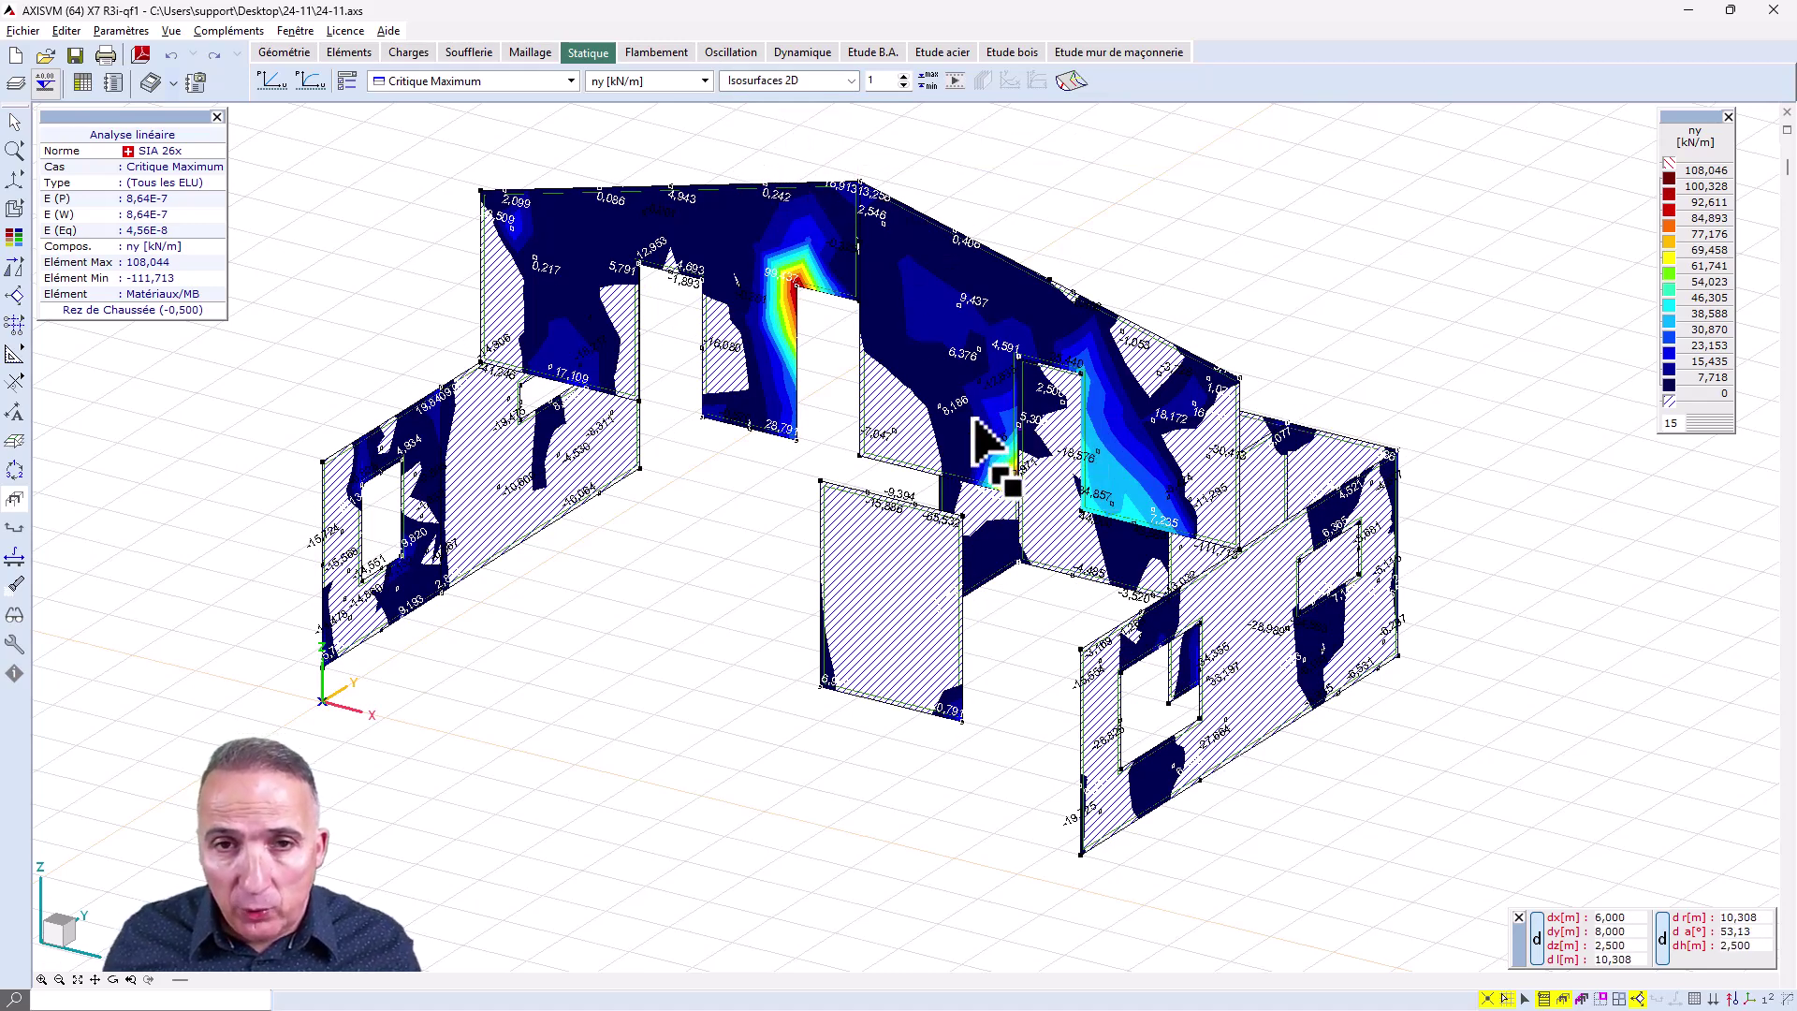
Step: Query the maximum ny at the wall node beside the door opening and copy its critical combination to the clipboard list
mouse_move(774, 368)
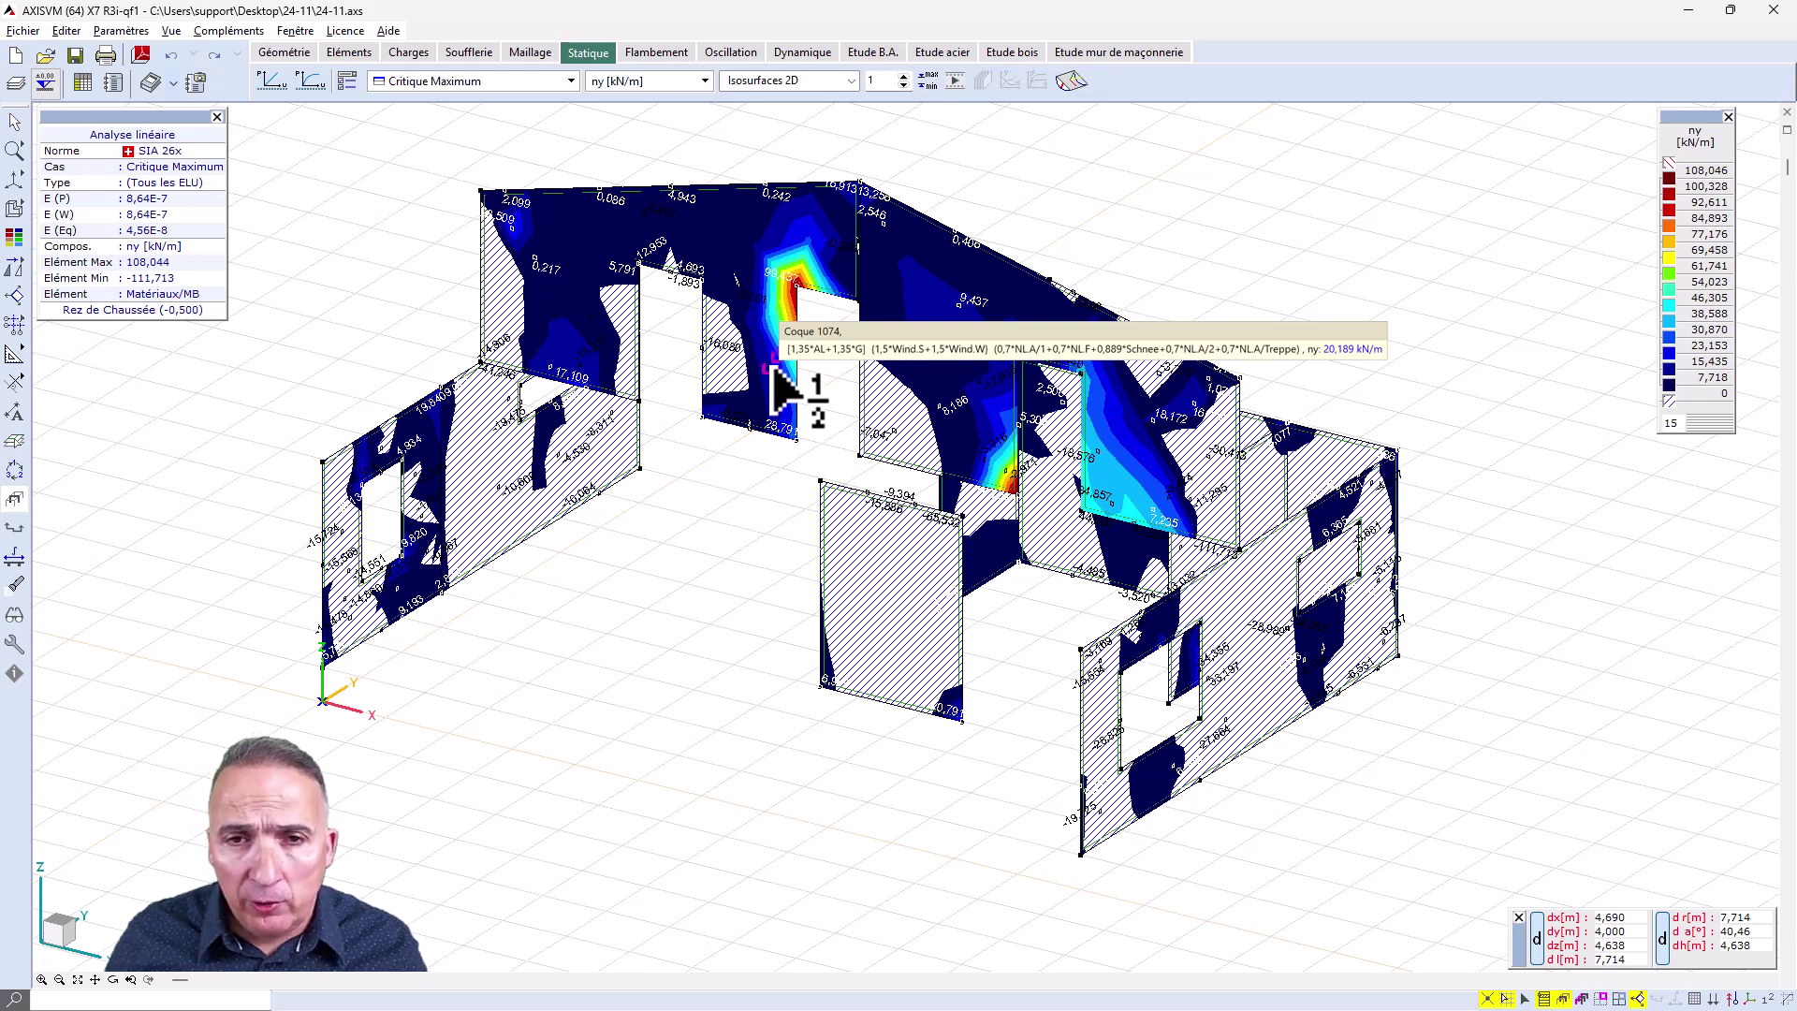
click(773, 367)
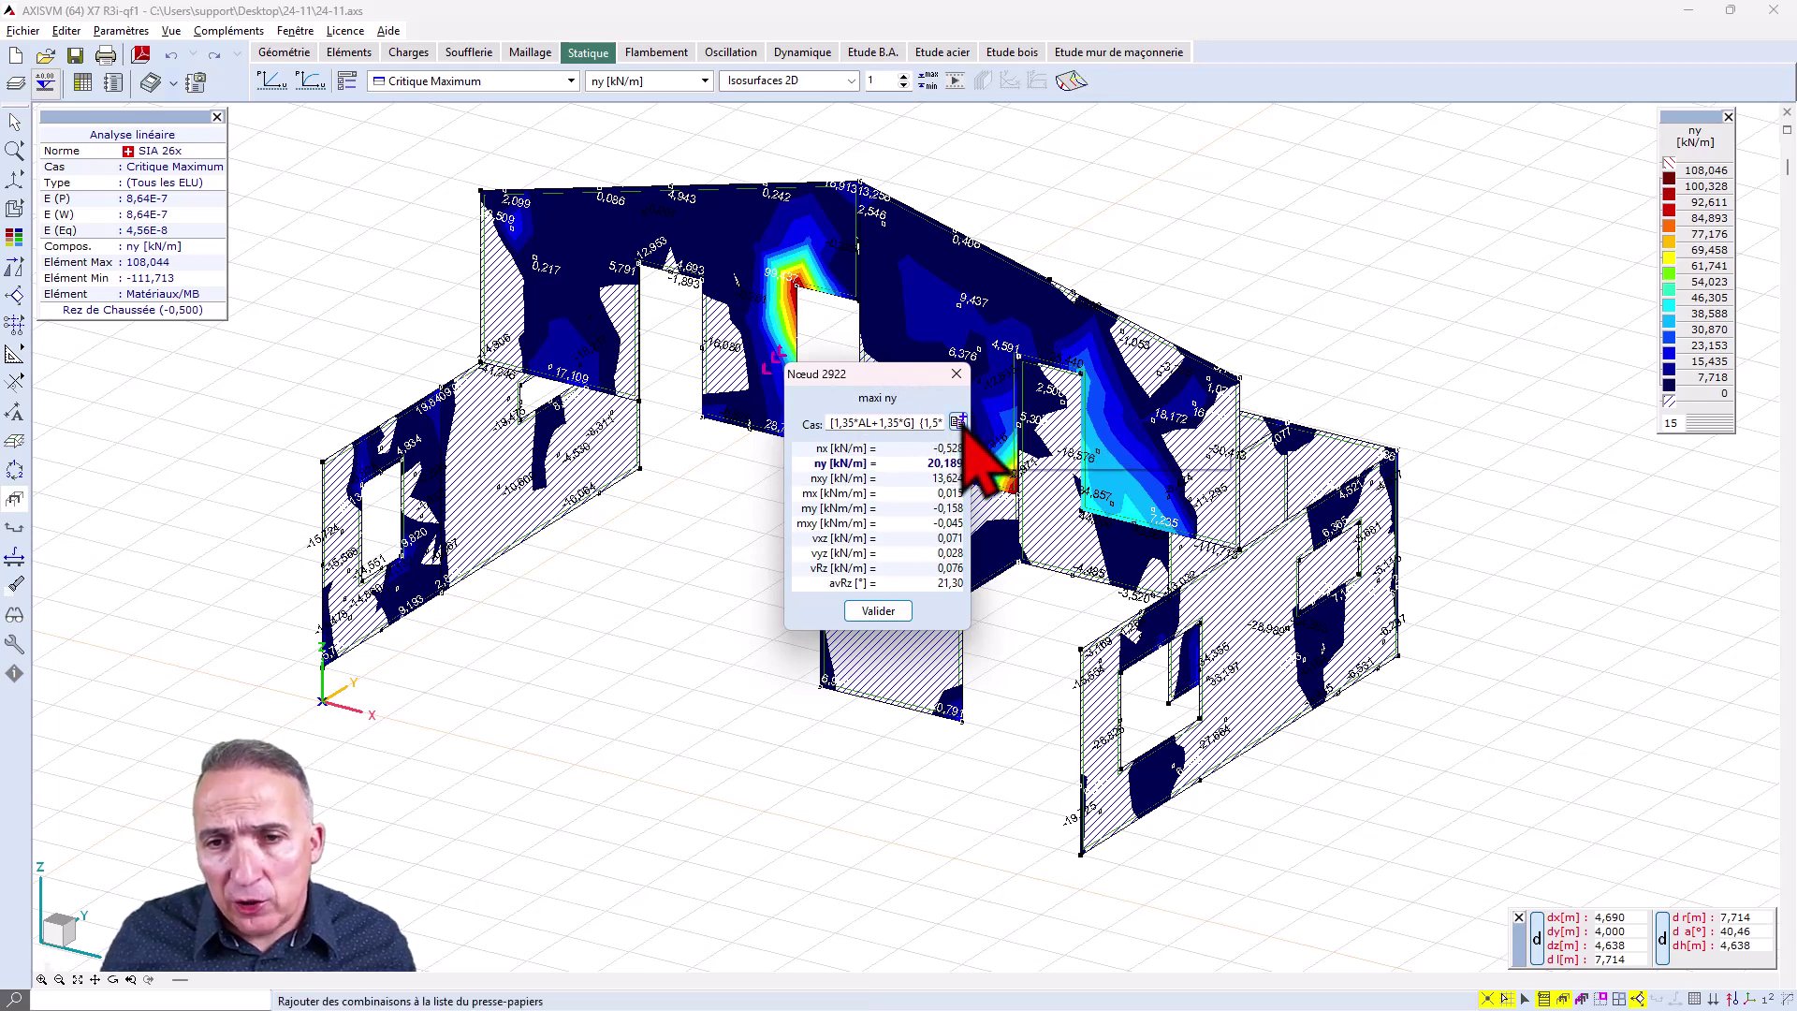
click(883, 618)
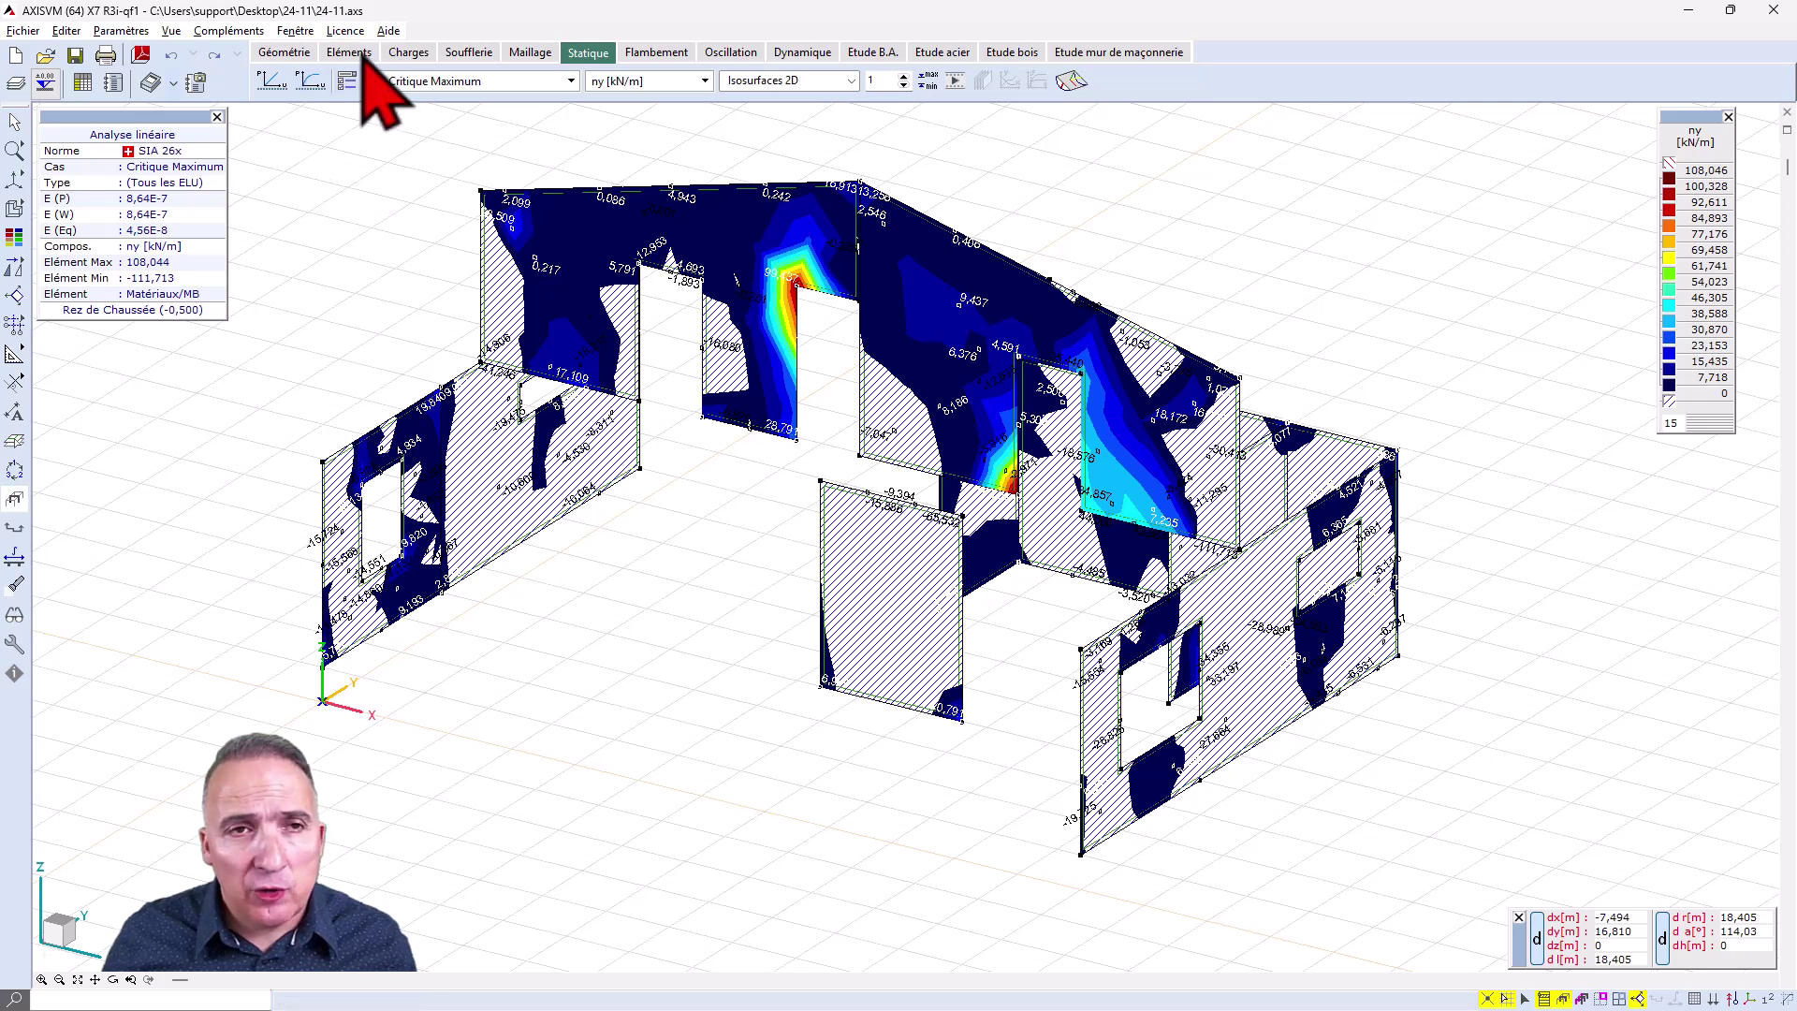
Step: Add the copied critical combination to the custom load combinations by load case, and hide the load display
click(361, 56)
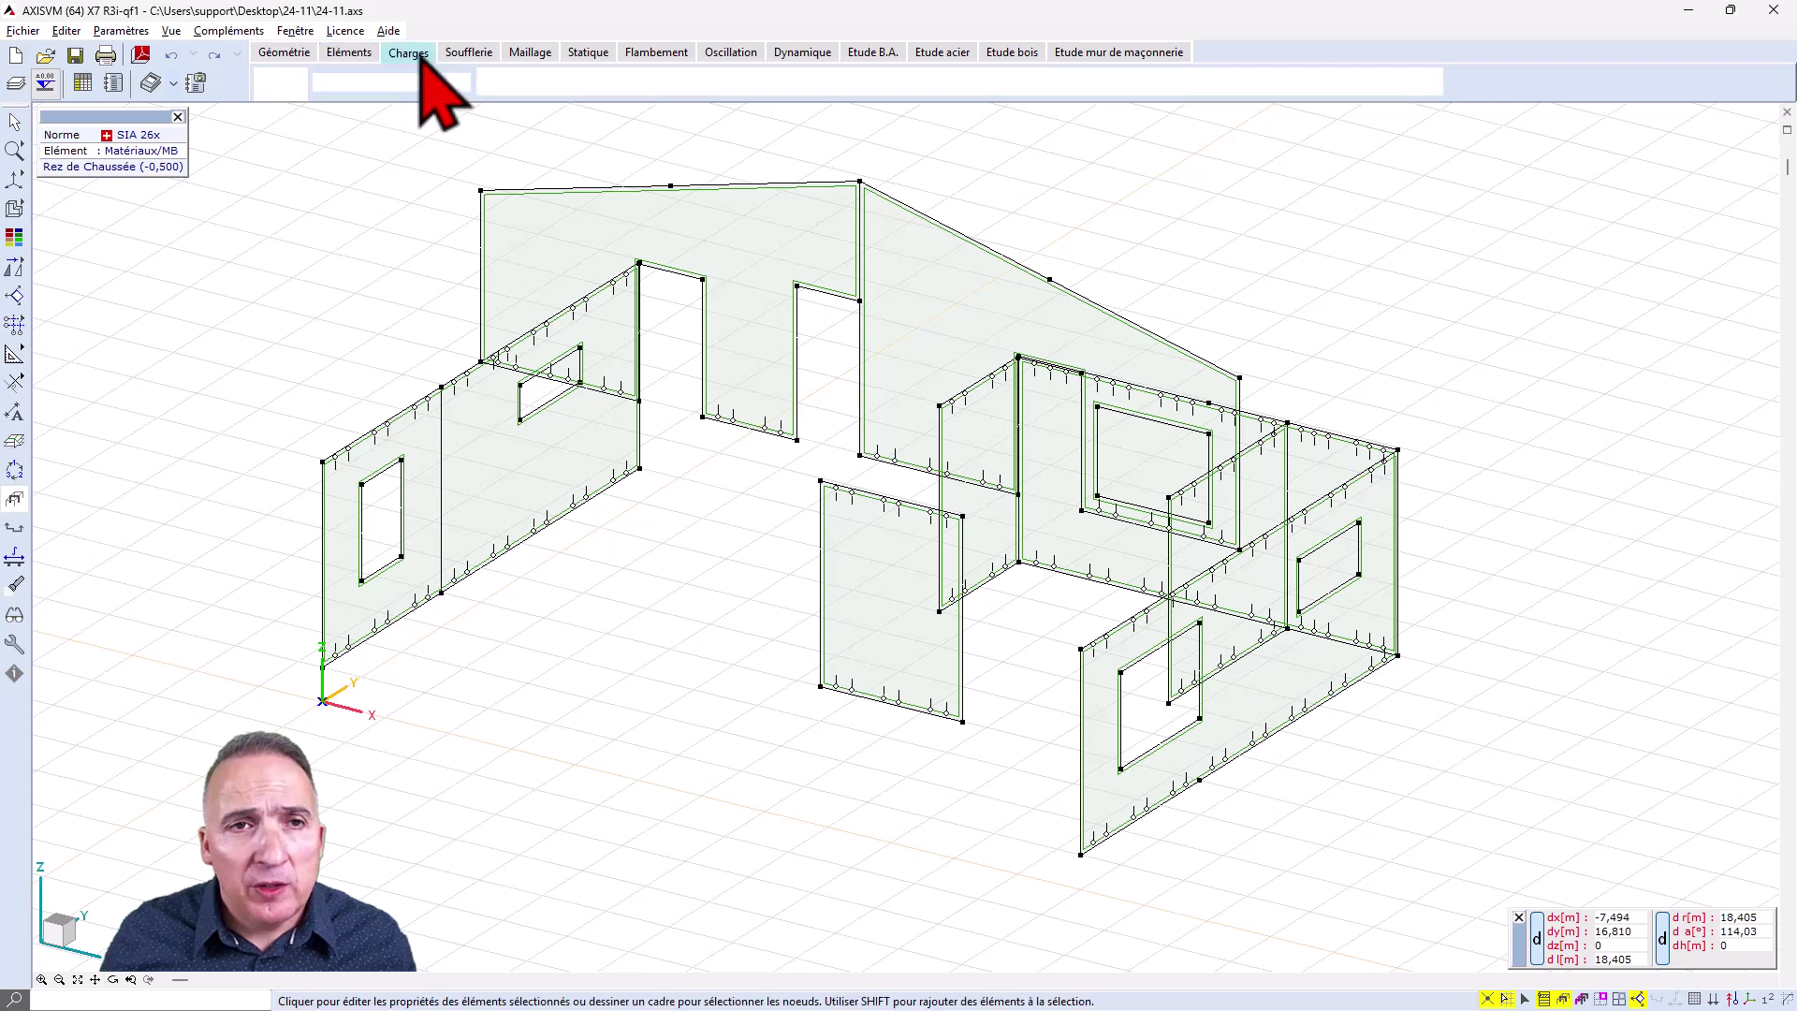
click(412, 53)
click(296, 84)
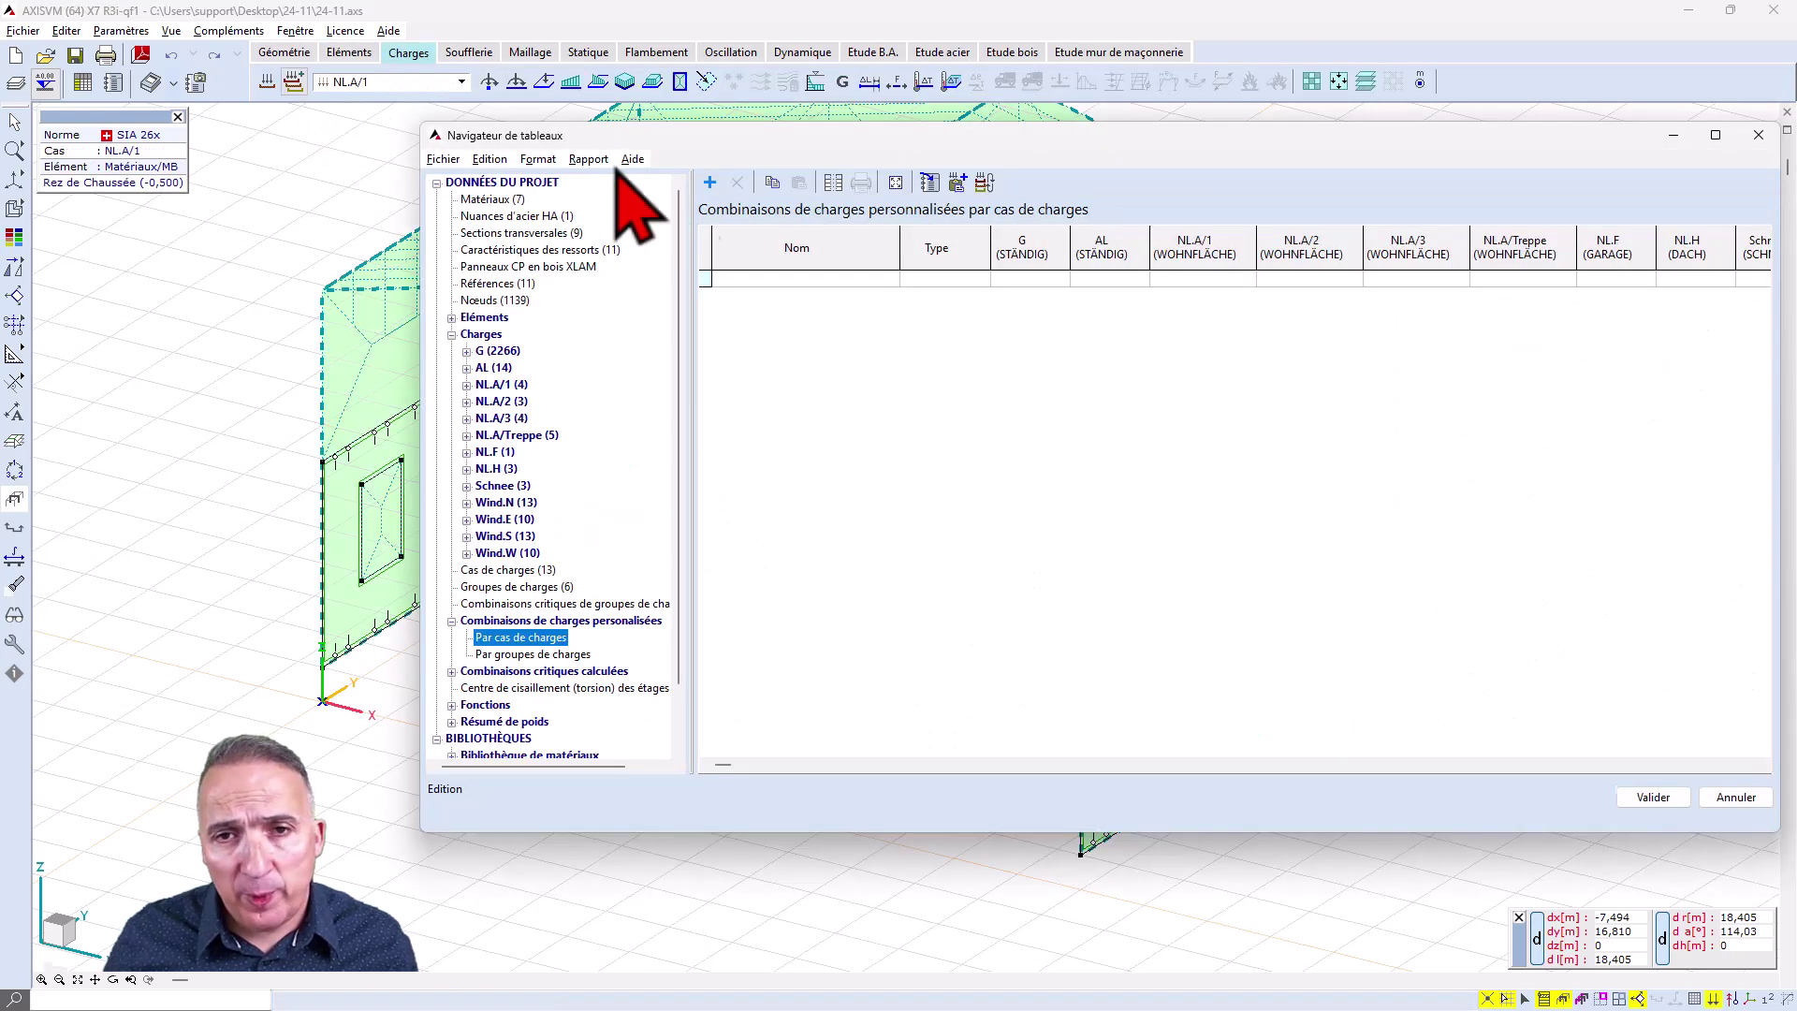
click(958, 184)
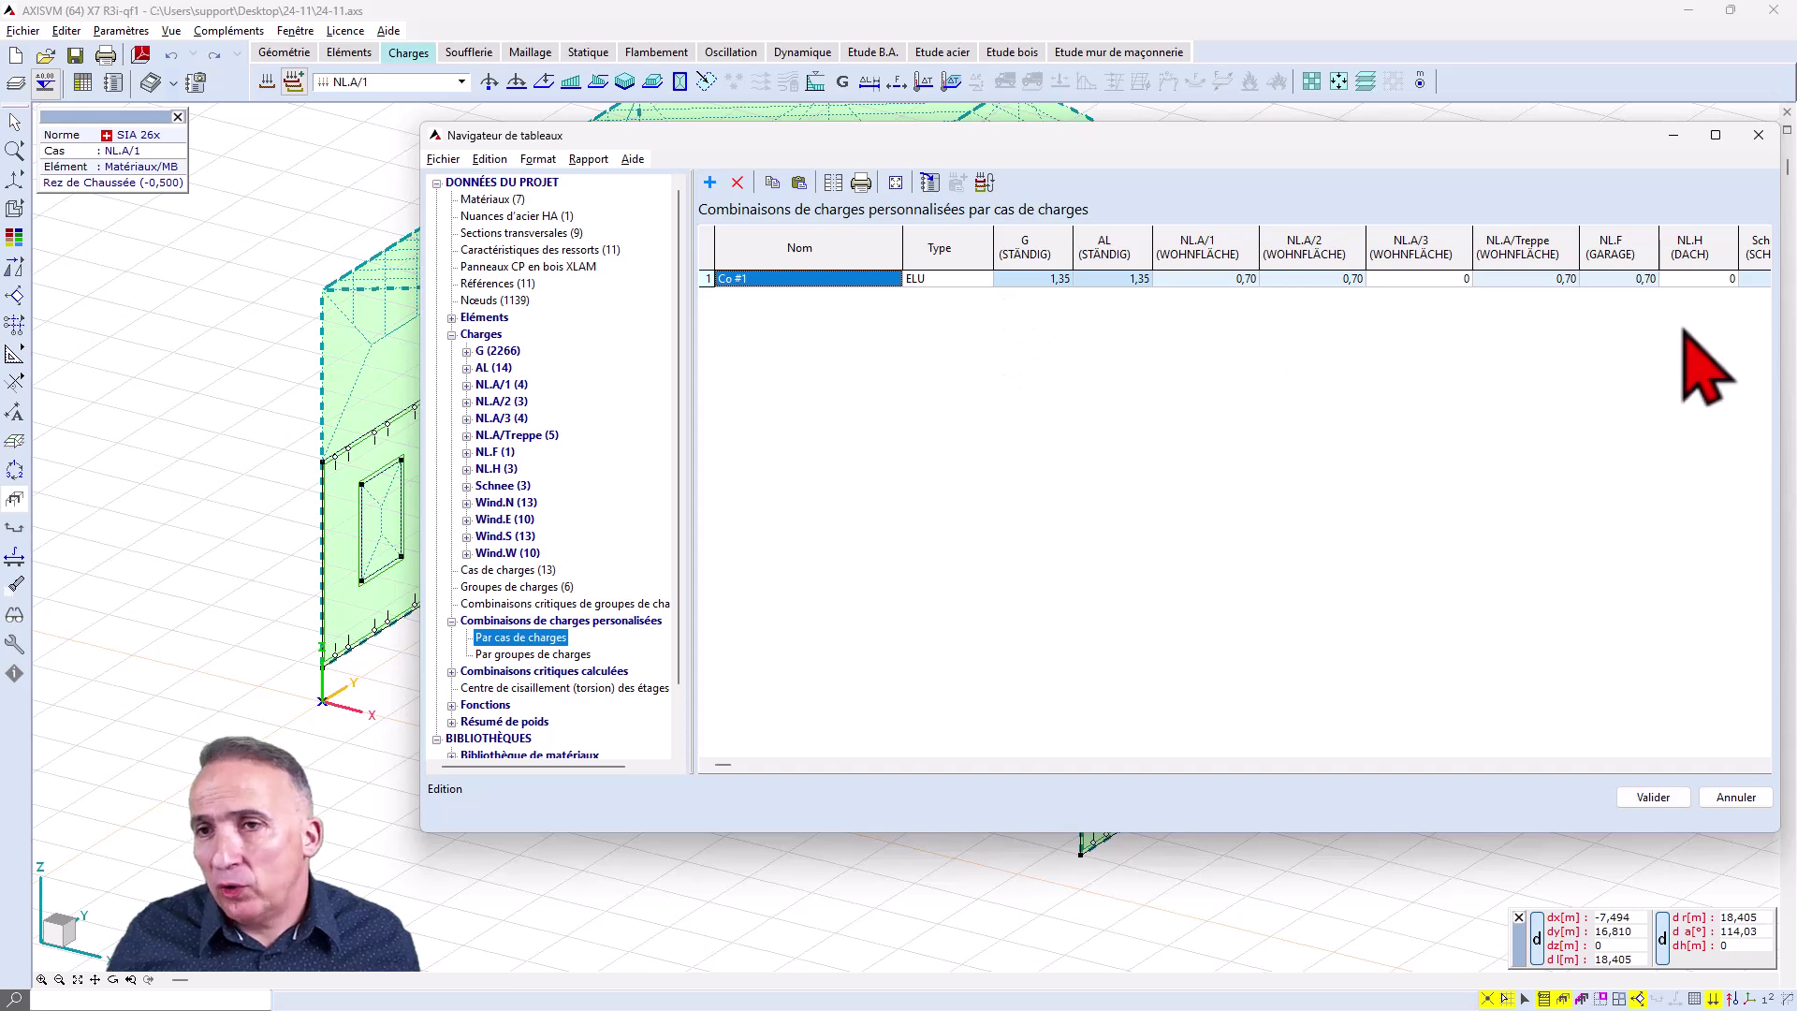
click(1653, 798)
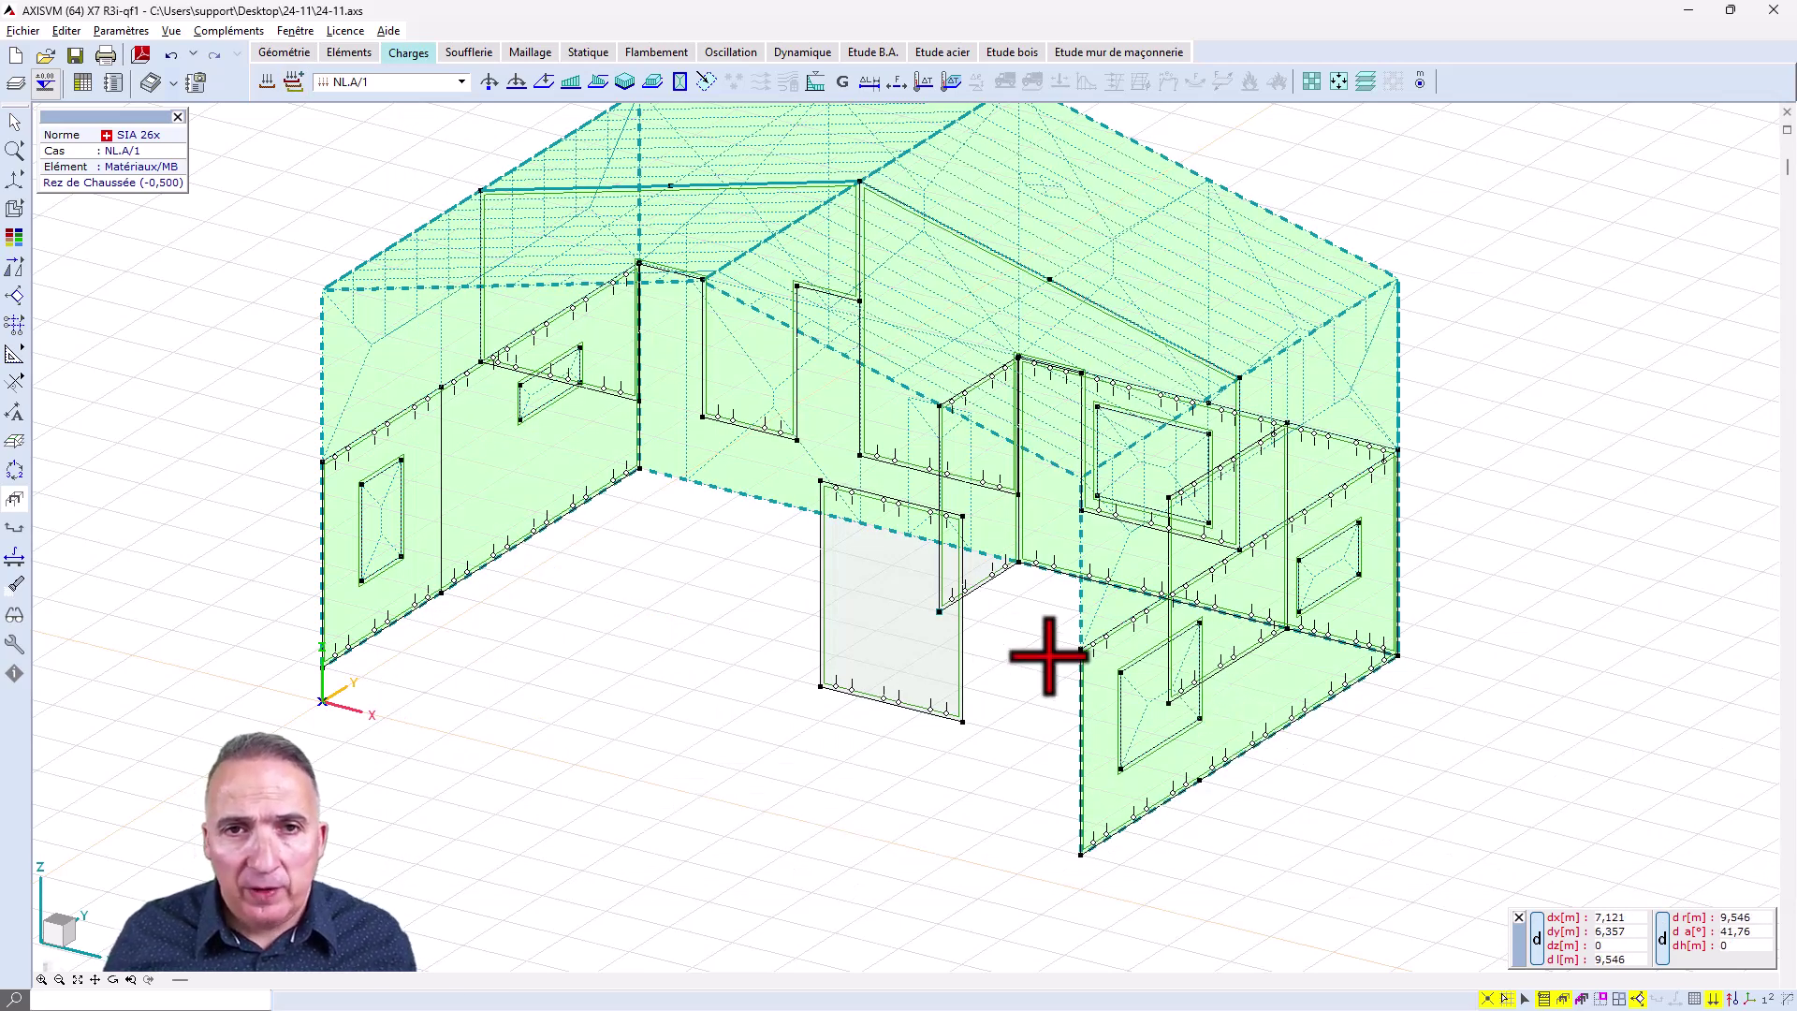
click(1720, 999)
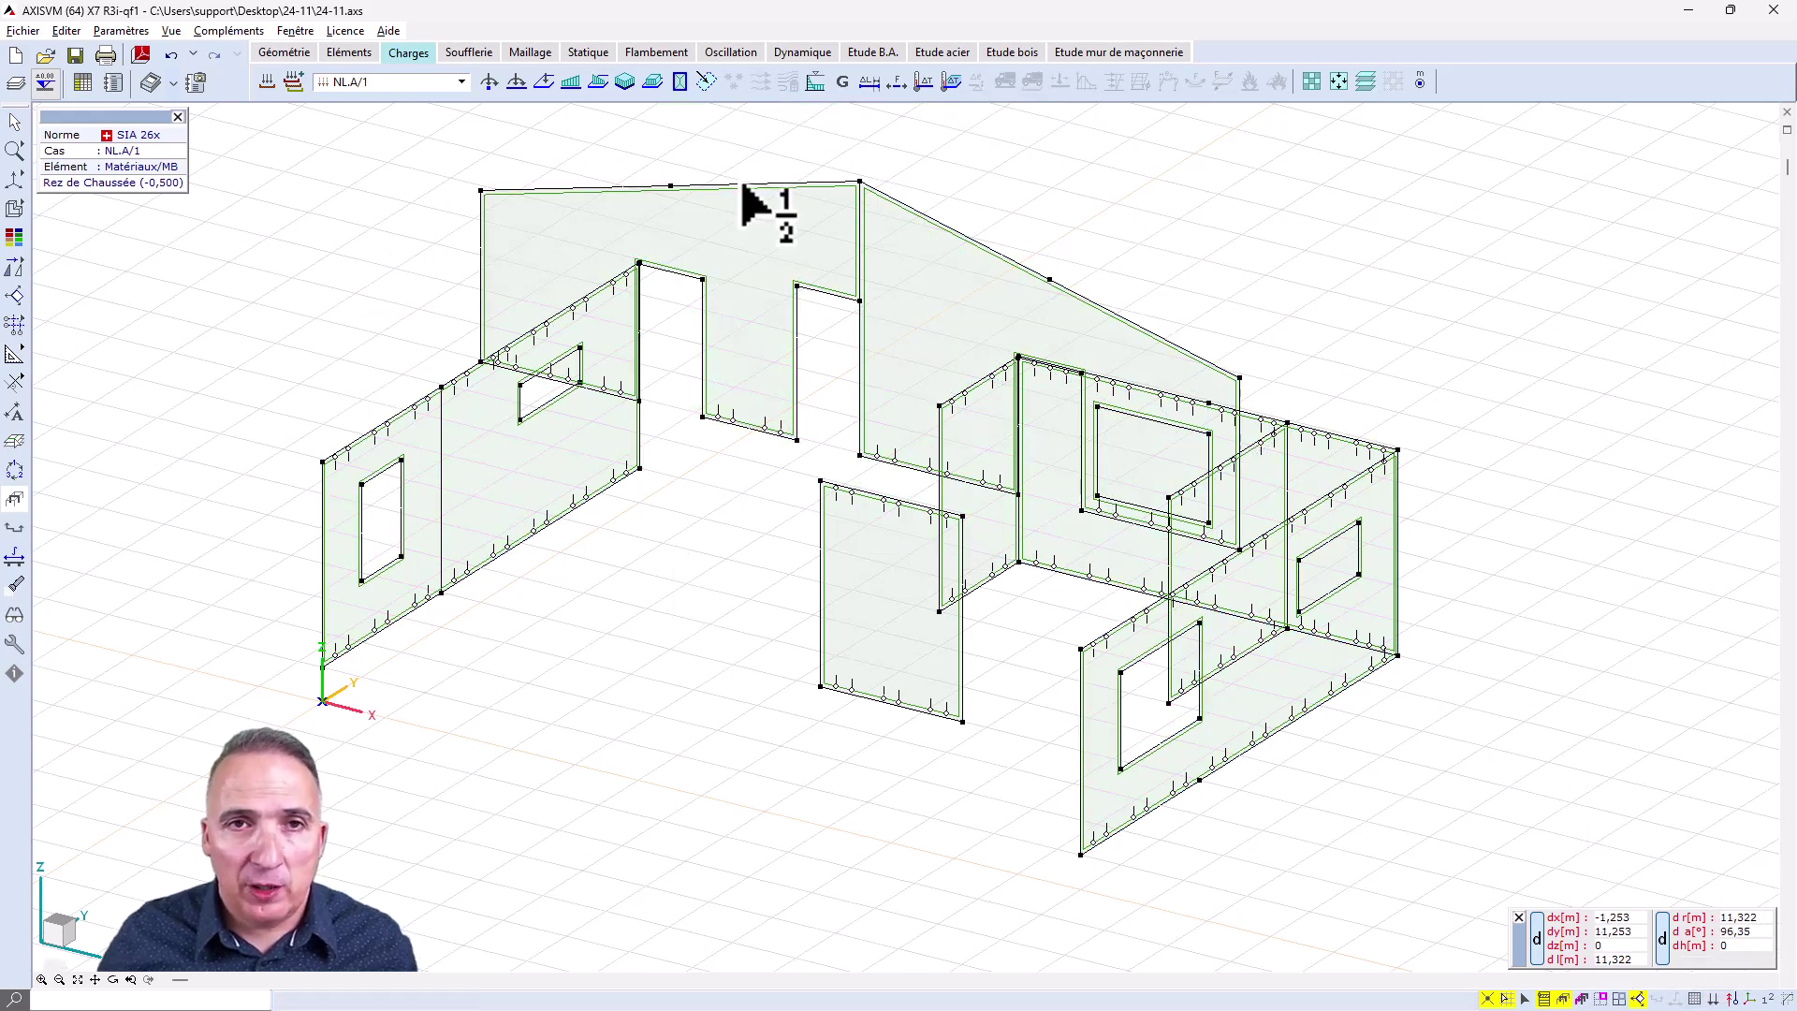
Step: Return to the static results, saving the project, and display the ny results for combination Co.#1 (ELU) without the load panels
click(599, 52)
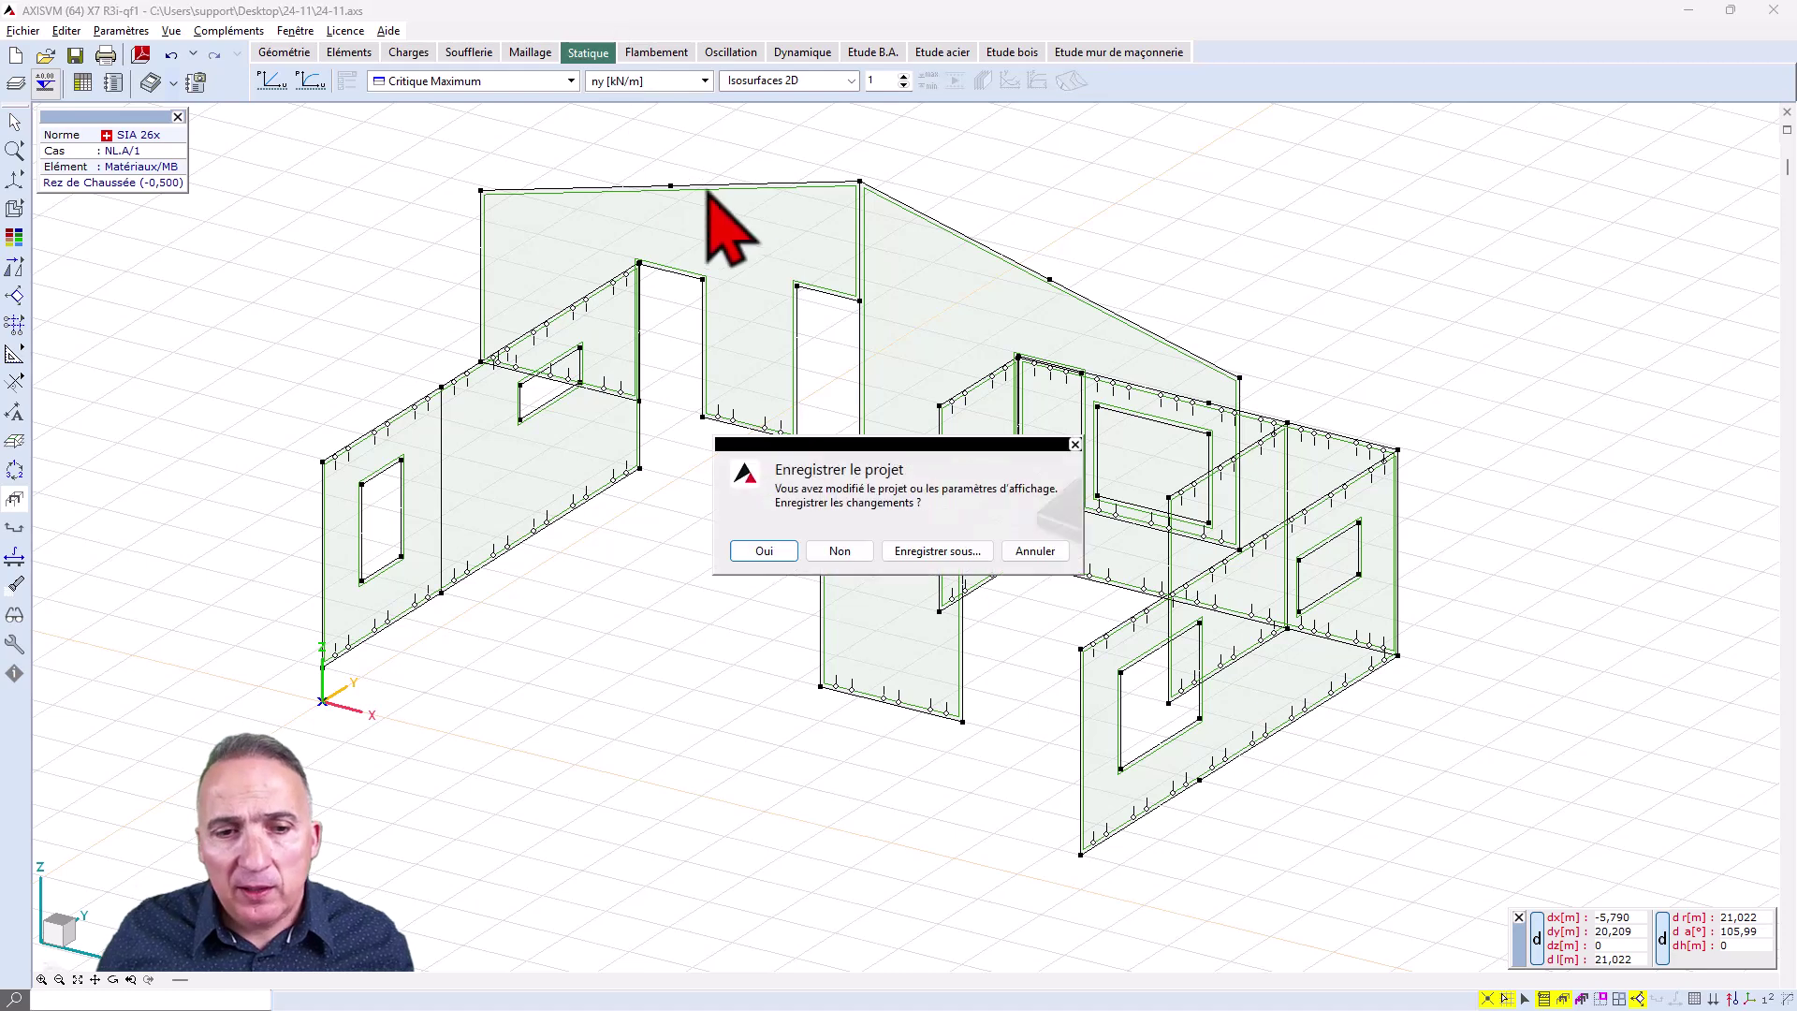
click(764, 550)
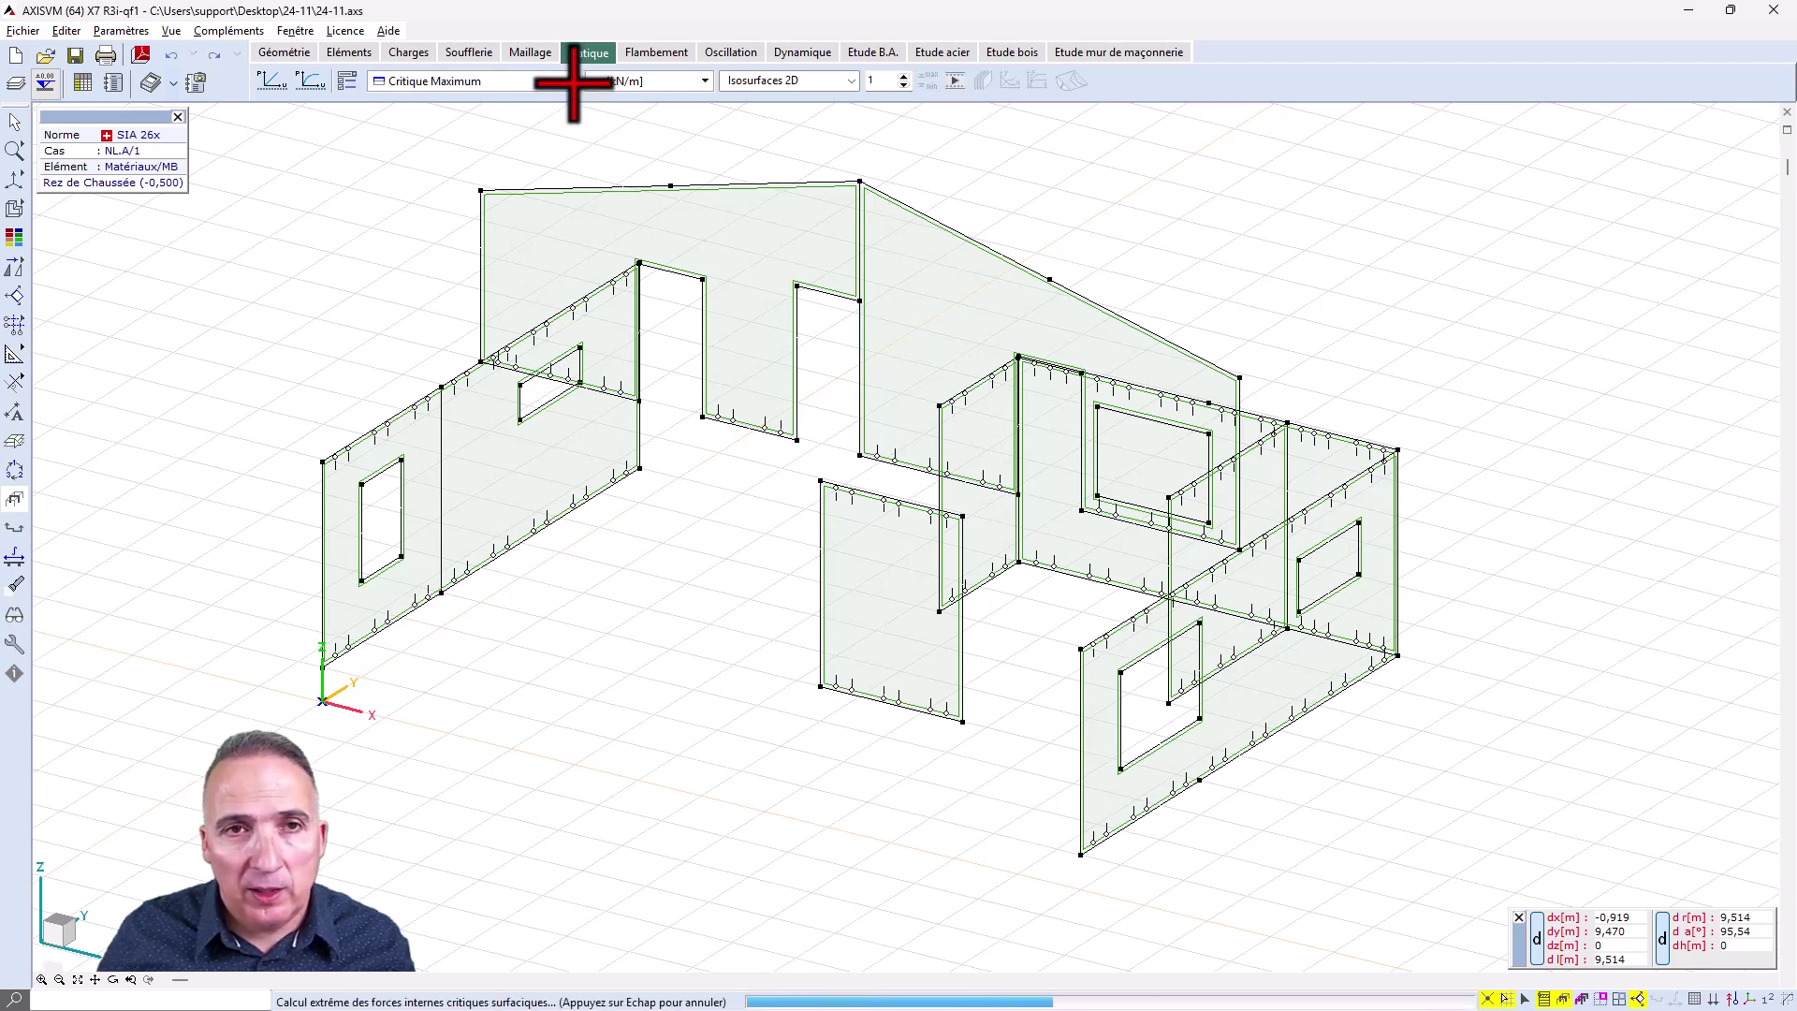
click(571, 81)
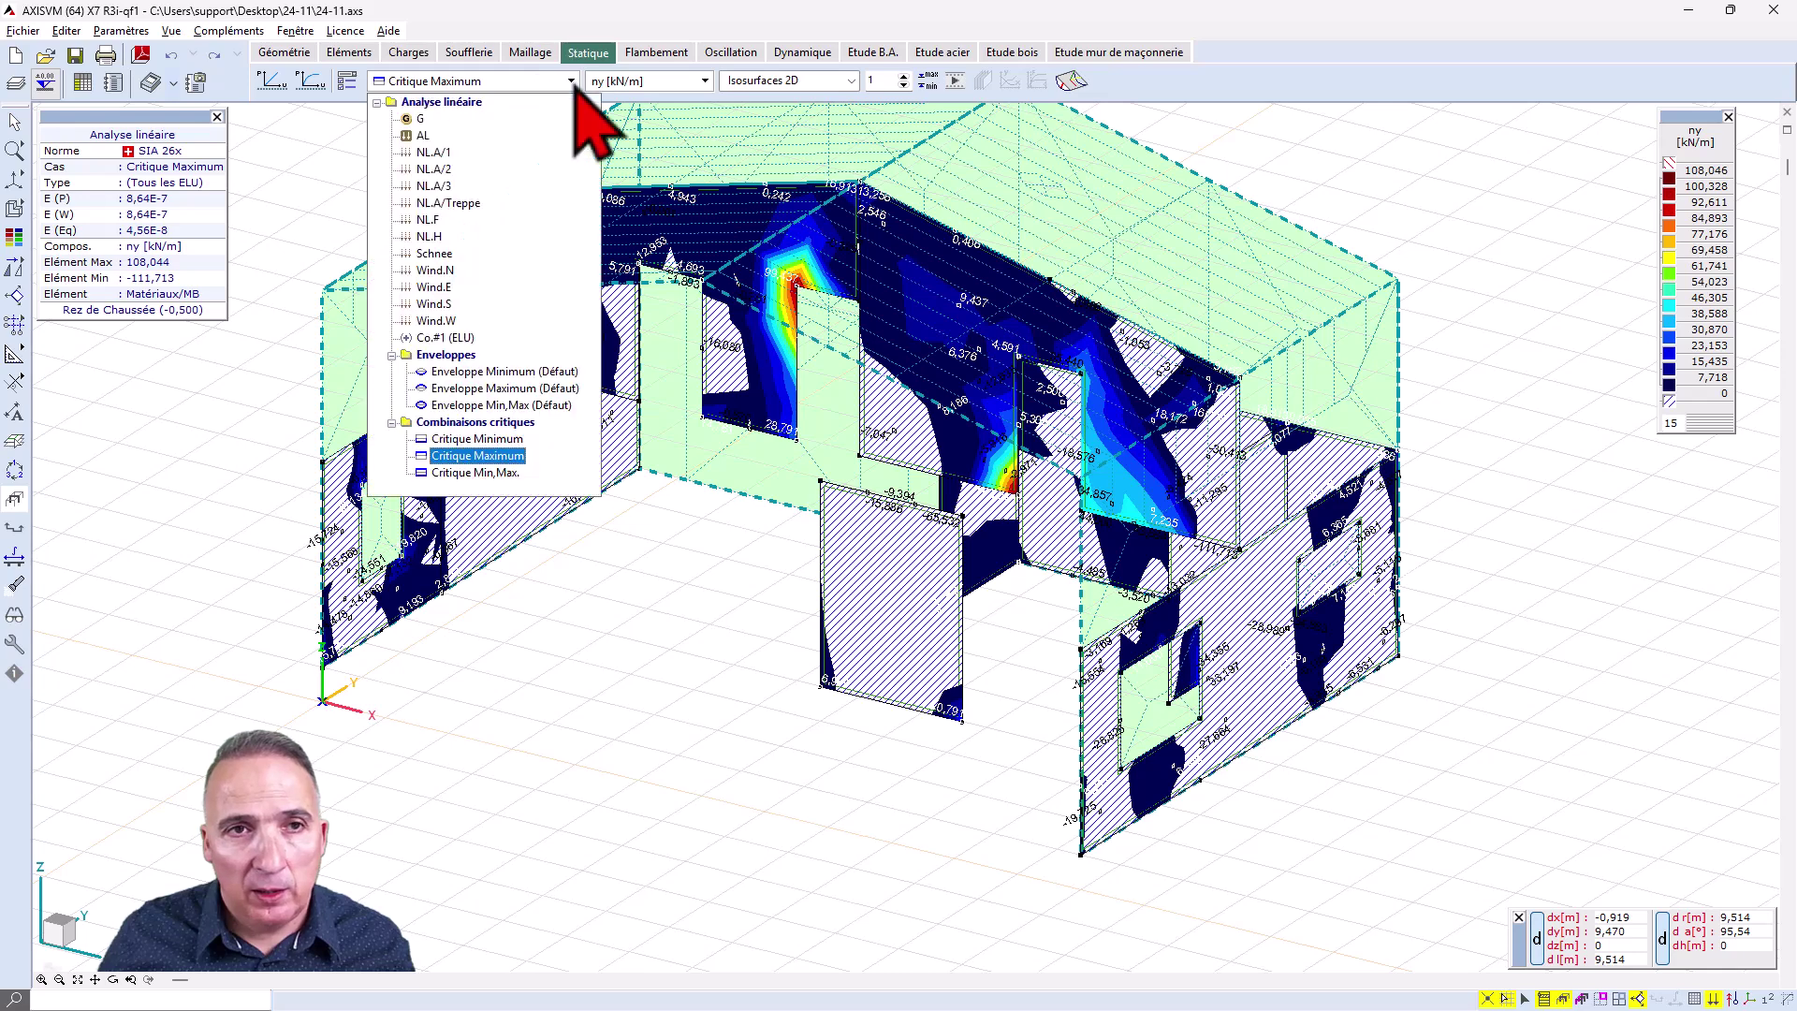
click(457, 341)
click(1721, 996)
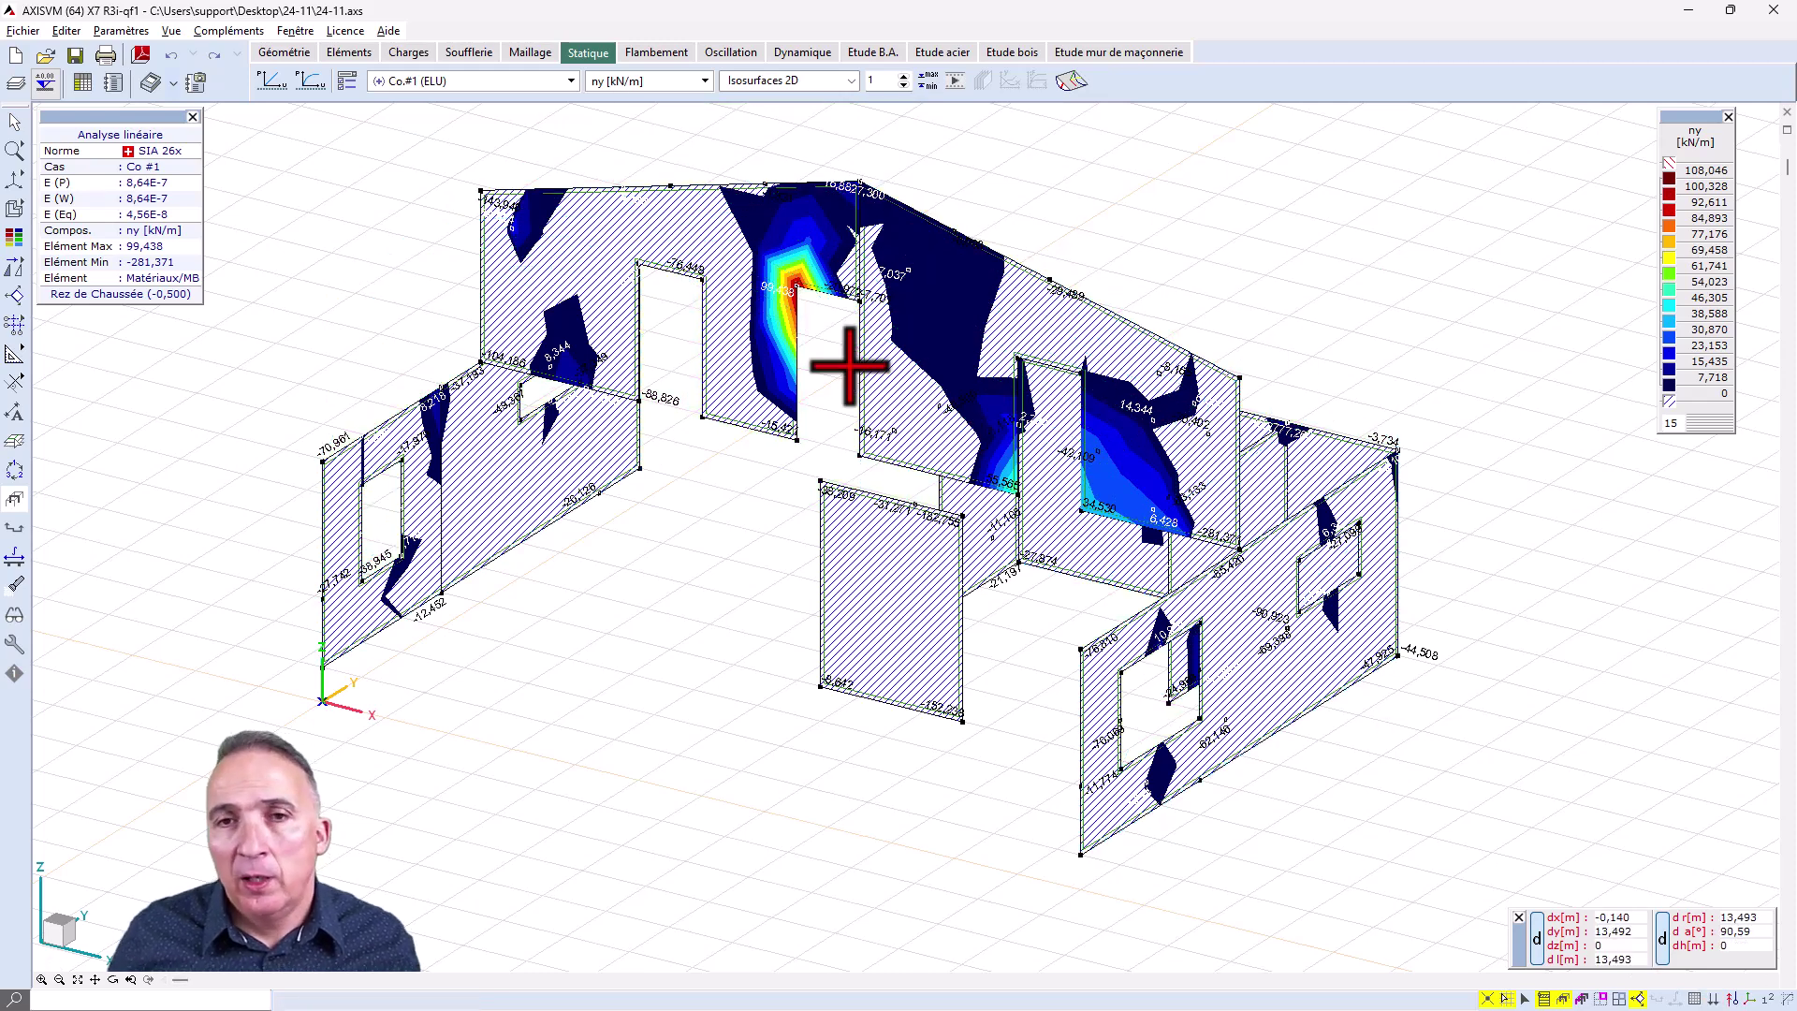
Step: Turn off the masonry part filter and display the surface force nx on the whole structure
scroll(805, 384, down, 1)
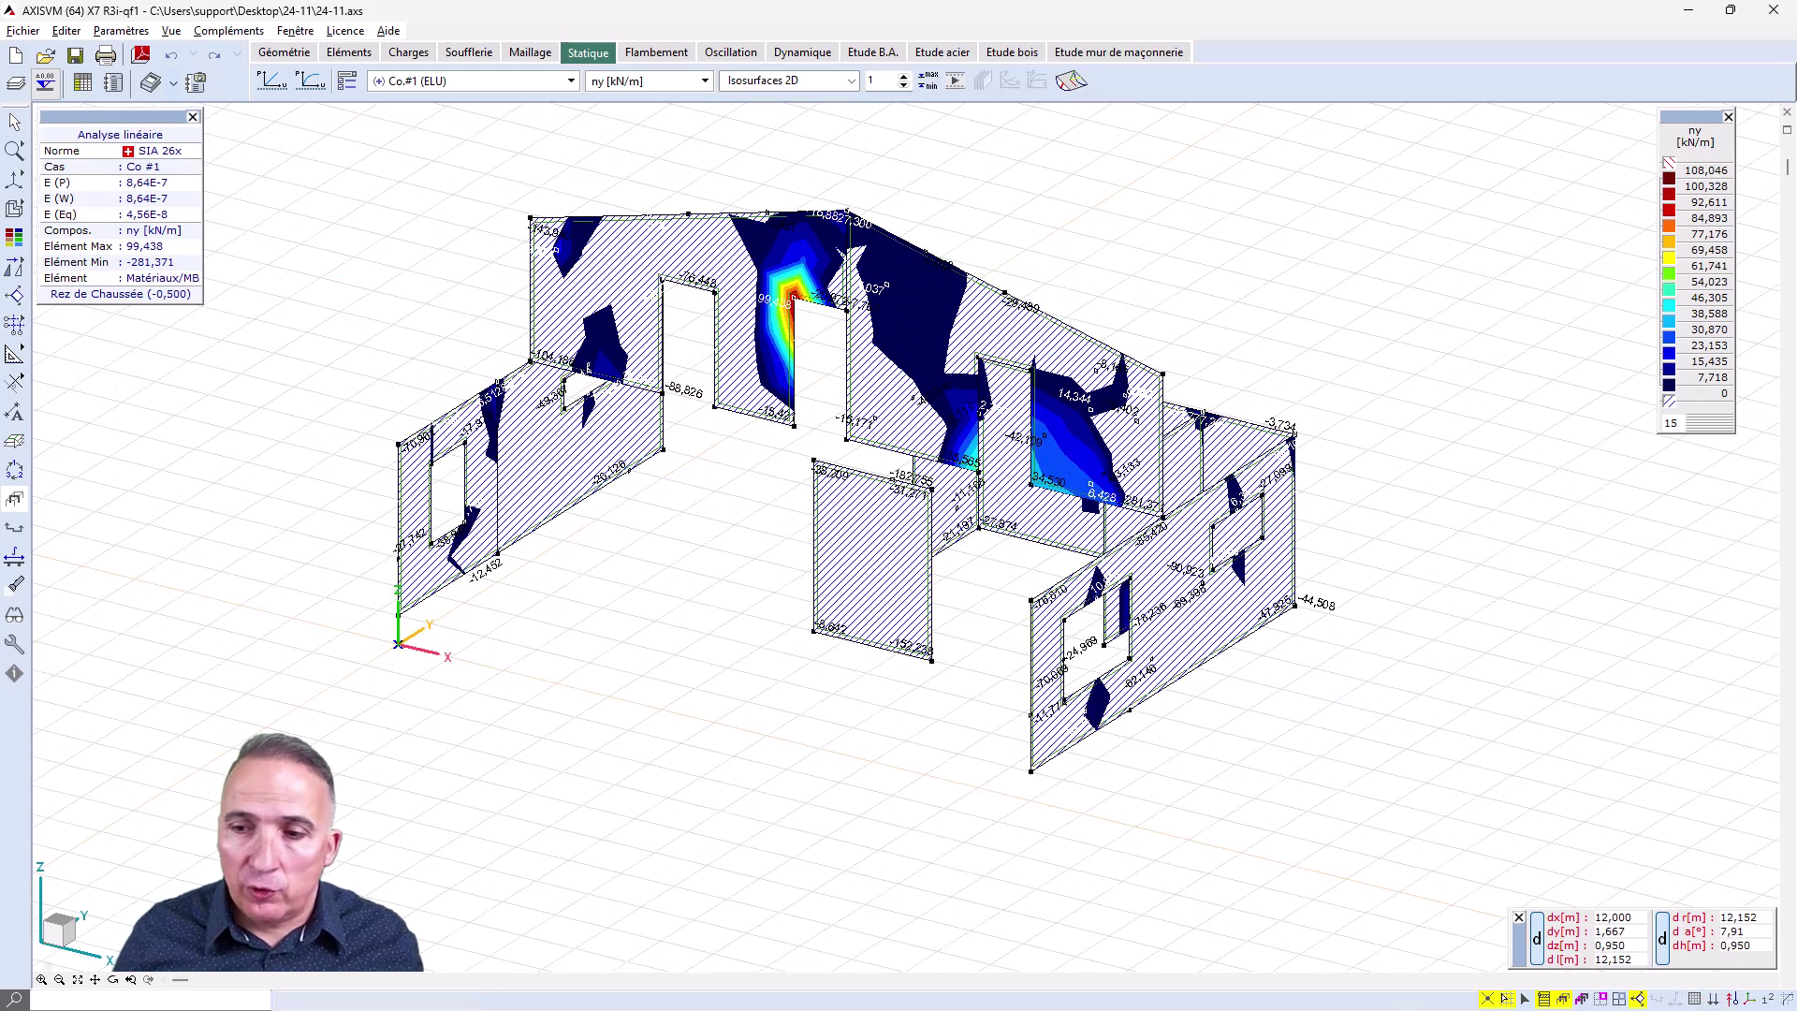
click(1565, 998)
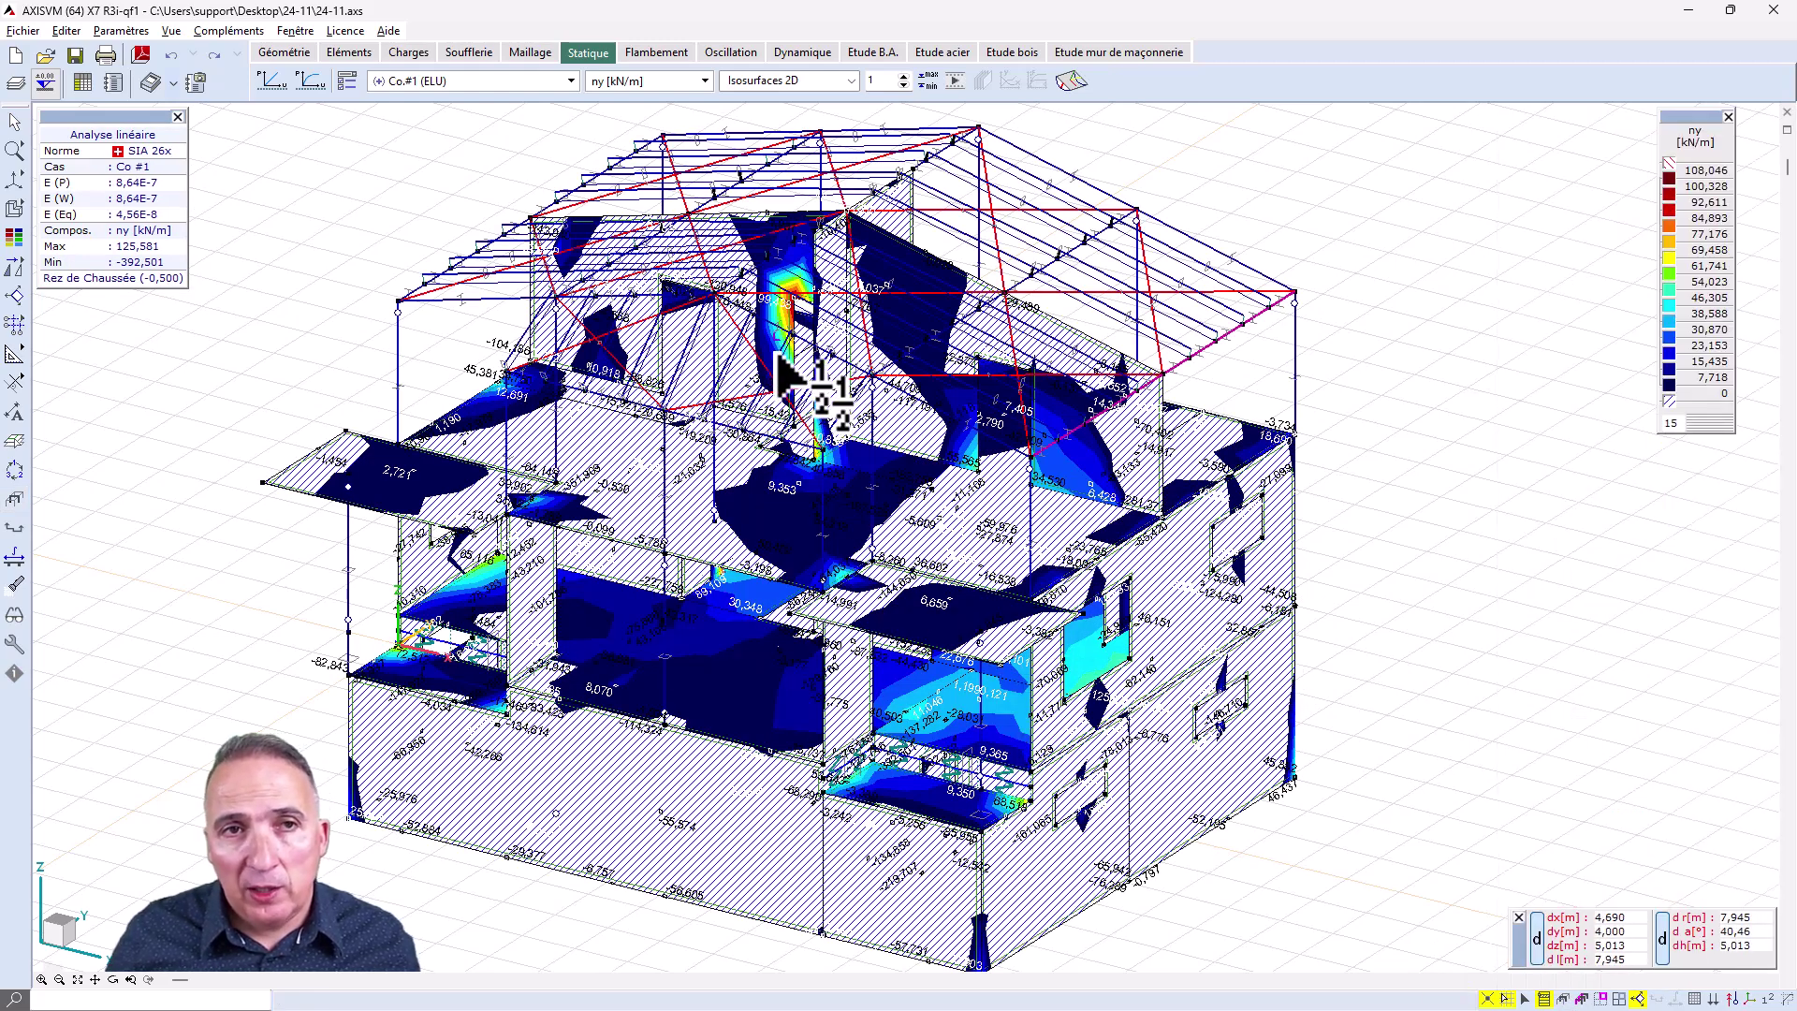
click(706, 81)
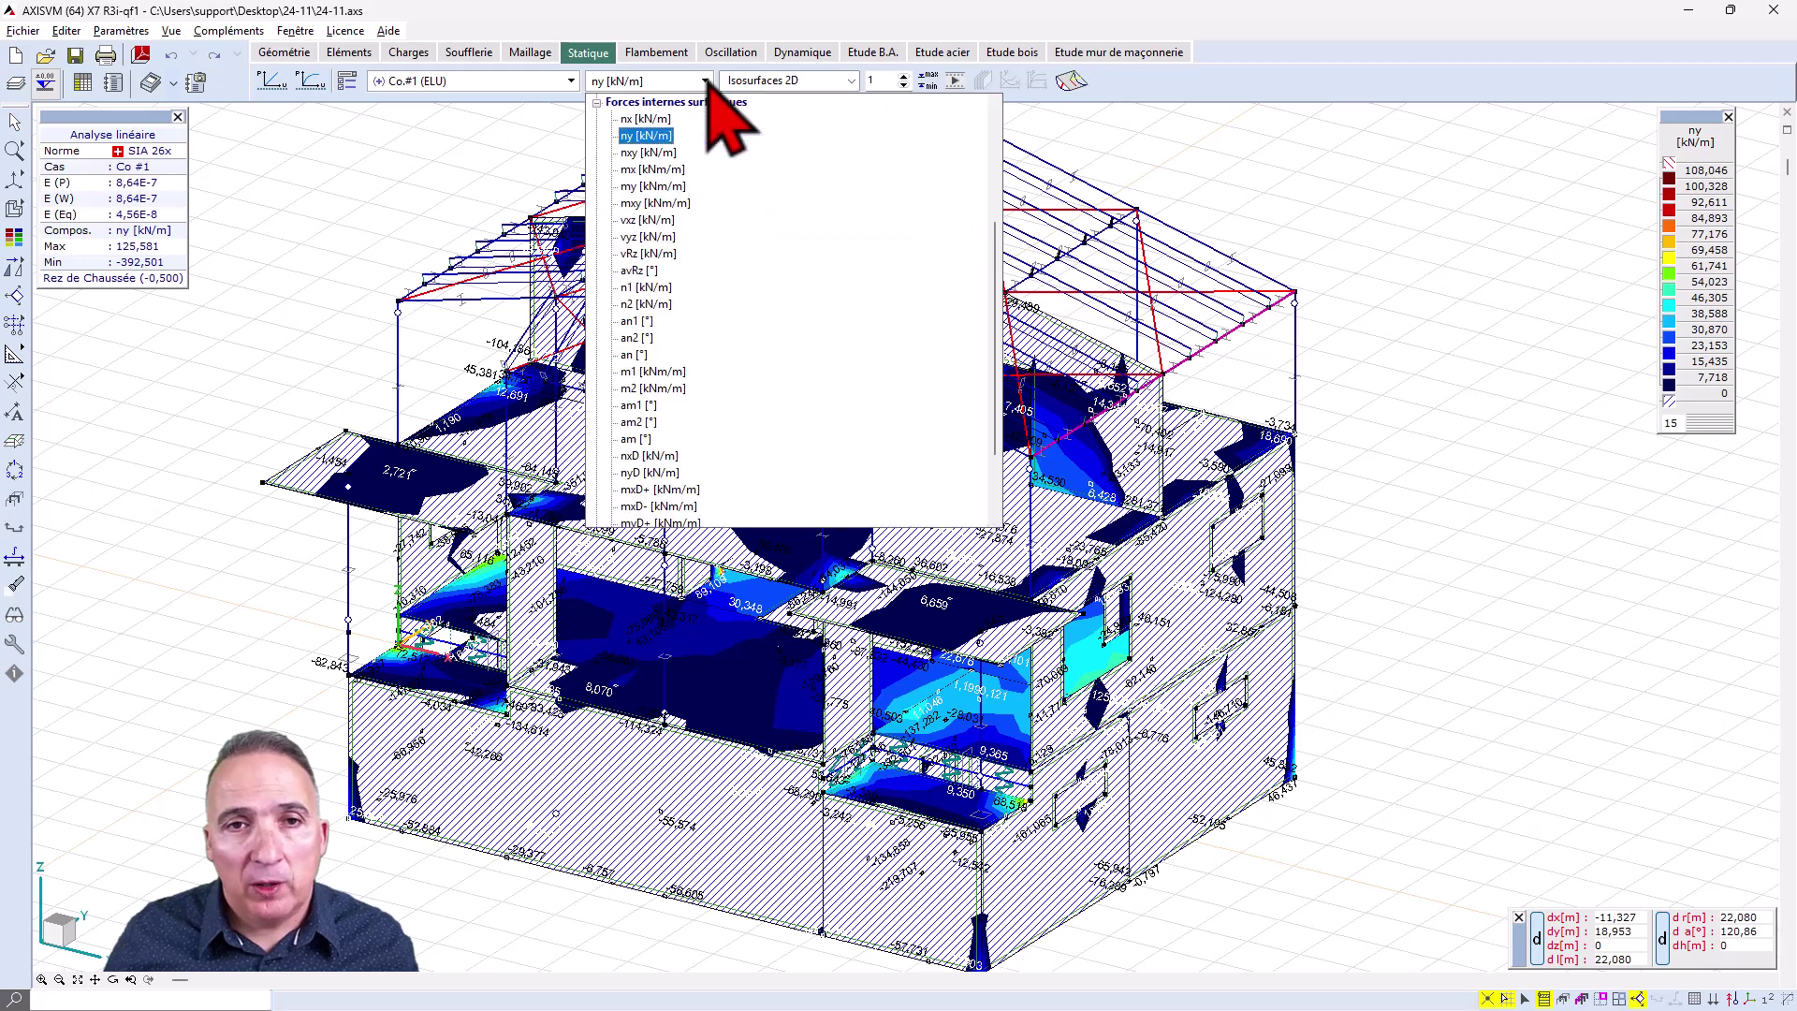
click(646, 119)
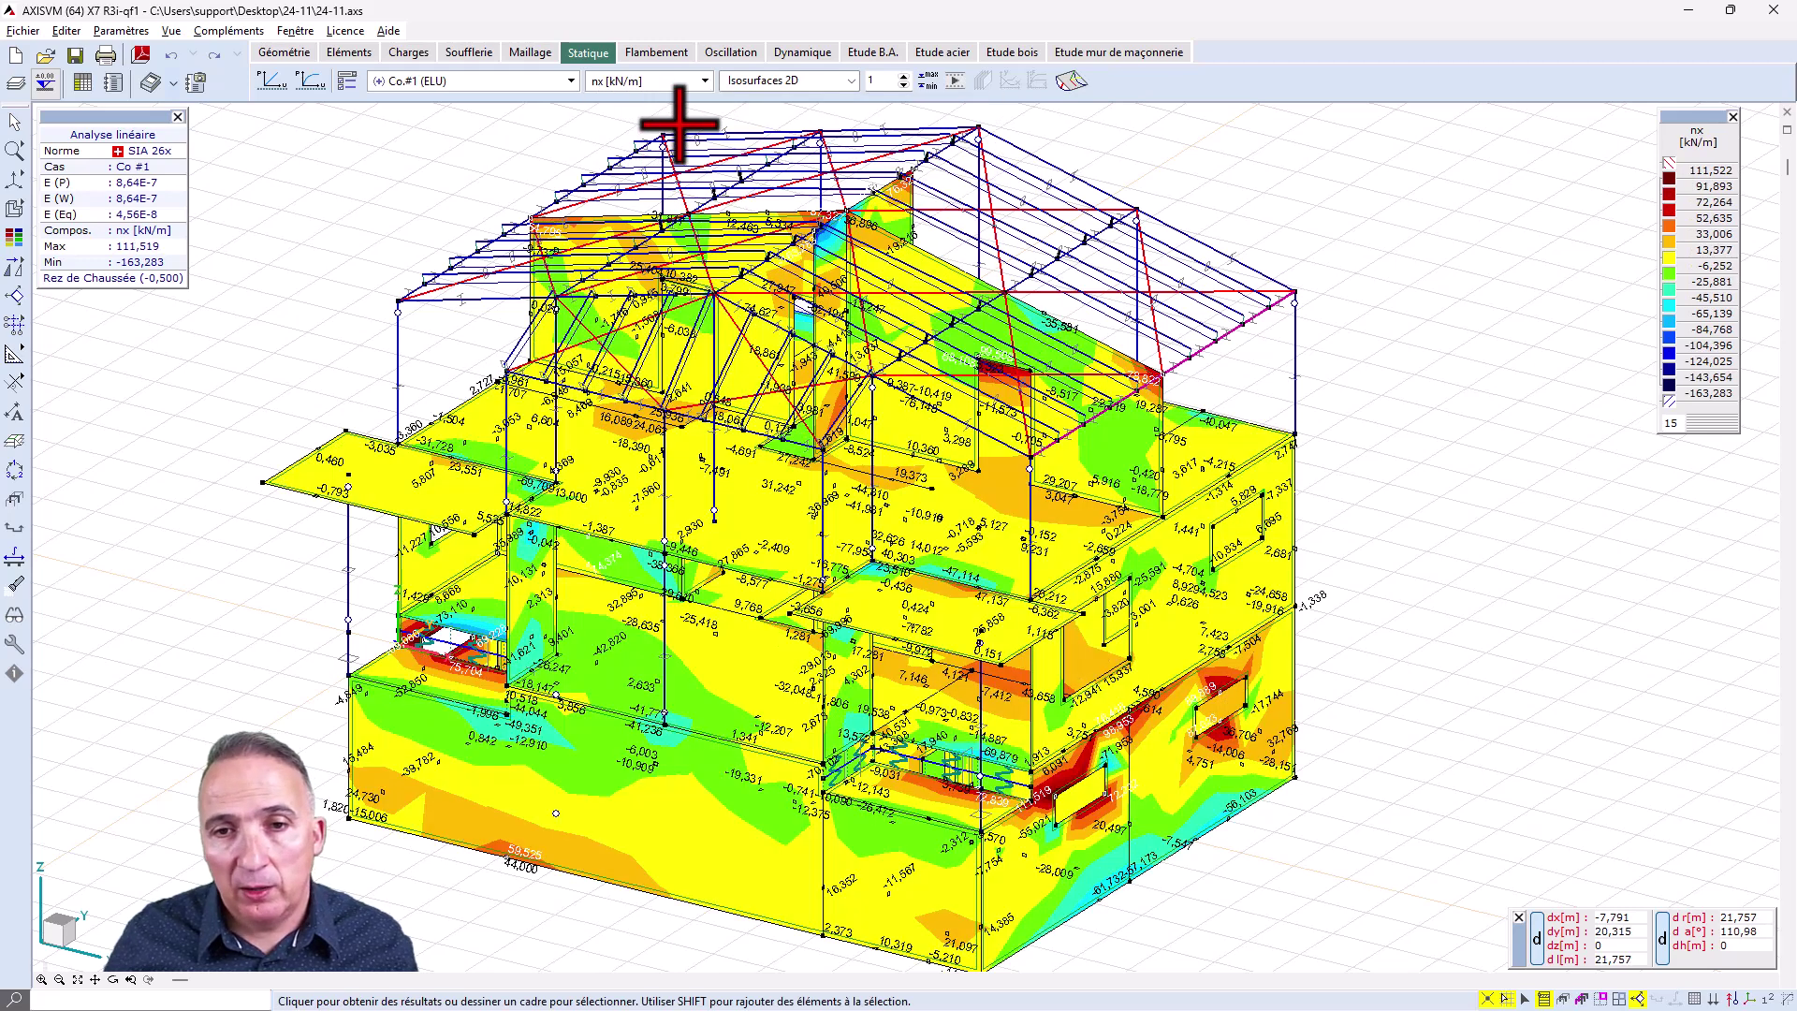
Step: Display the surface moment my and finally mx on the whole structure for Co.#1 (ELU)
click(707, 83)
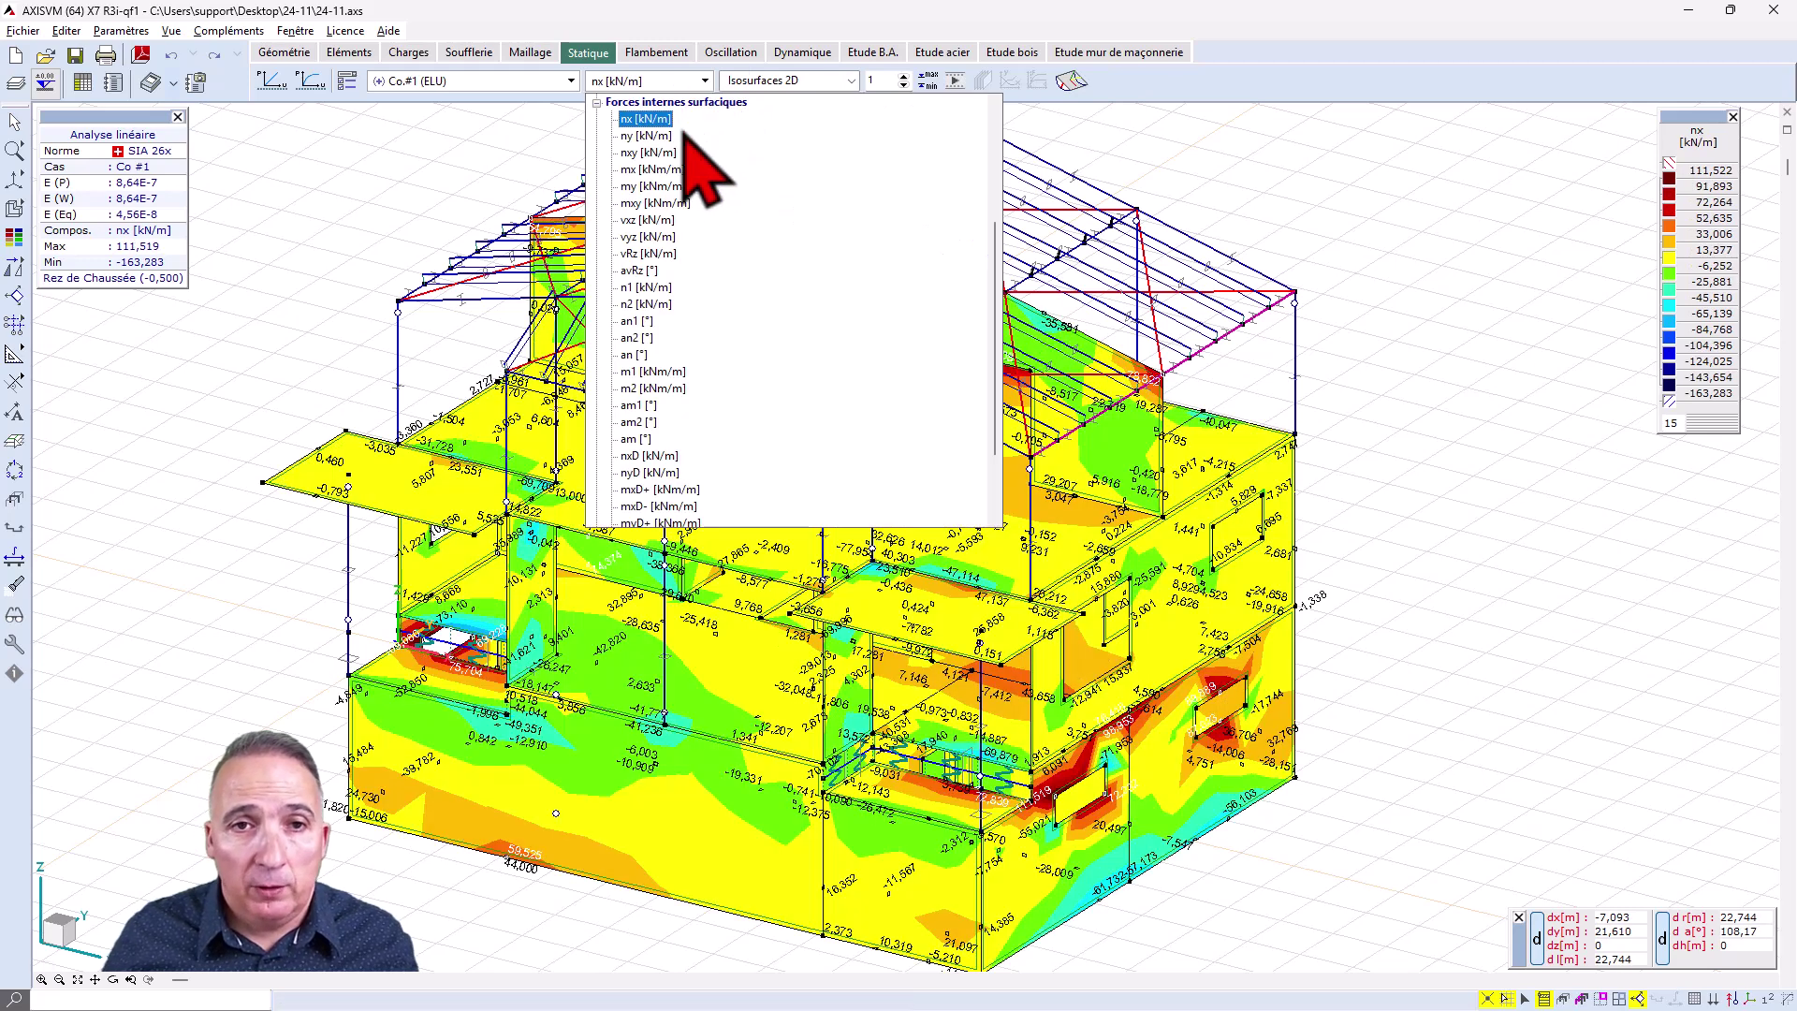
click(652, 187)
click(707, 82)
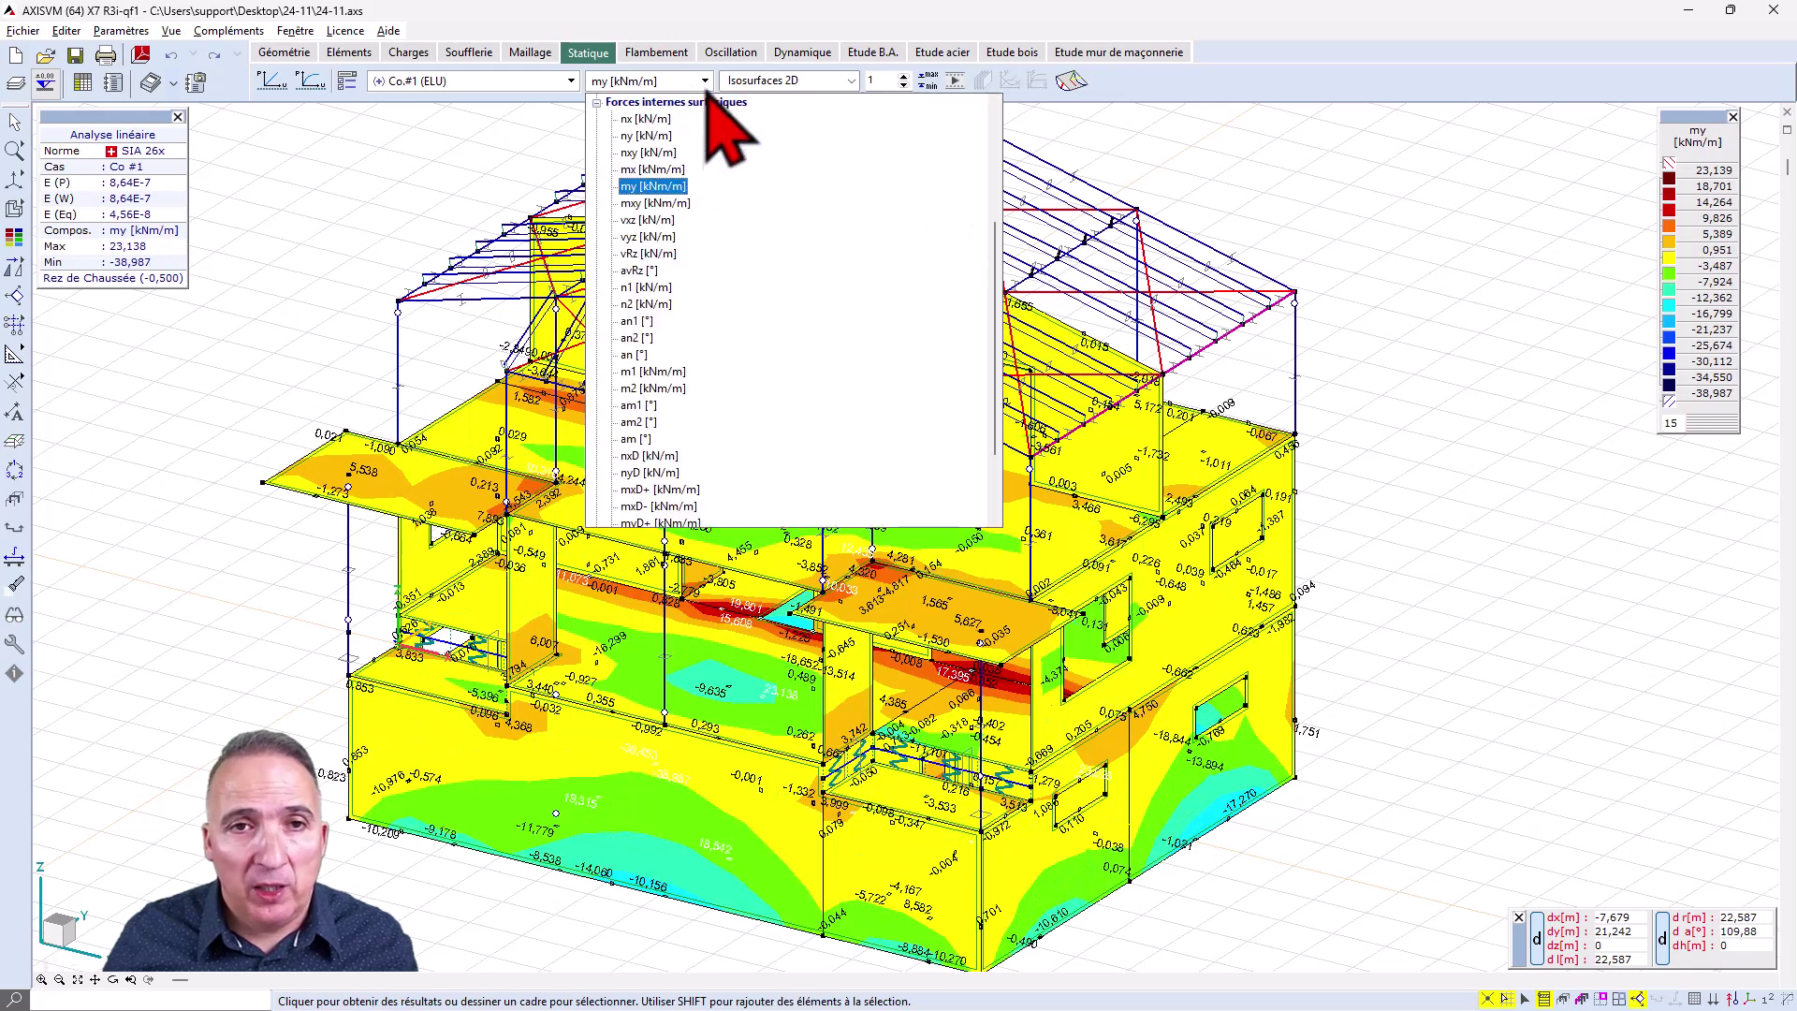
click(653, 169)
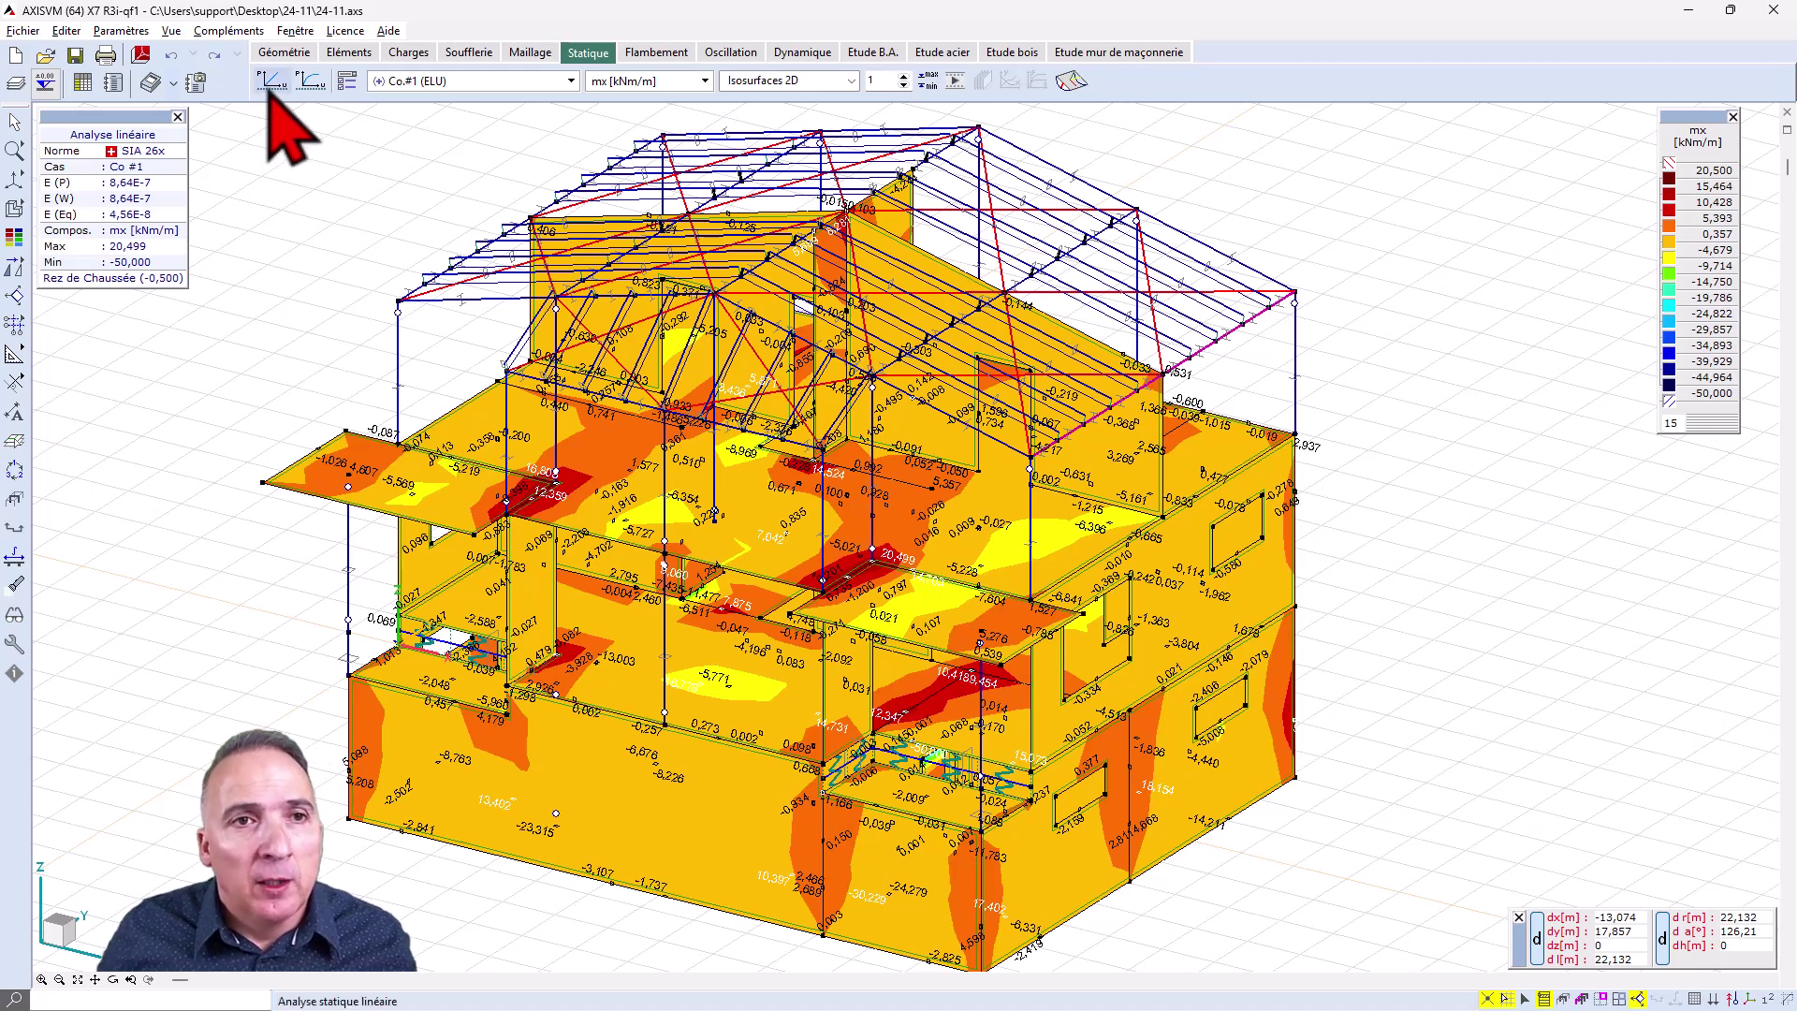
Step: Open the report designer and bring up the template library for the Ausgabe report
click(113, 83)
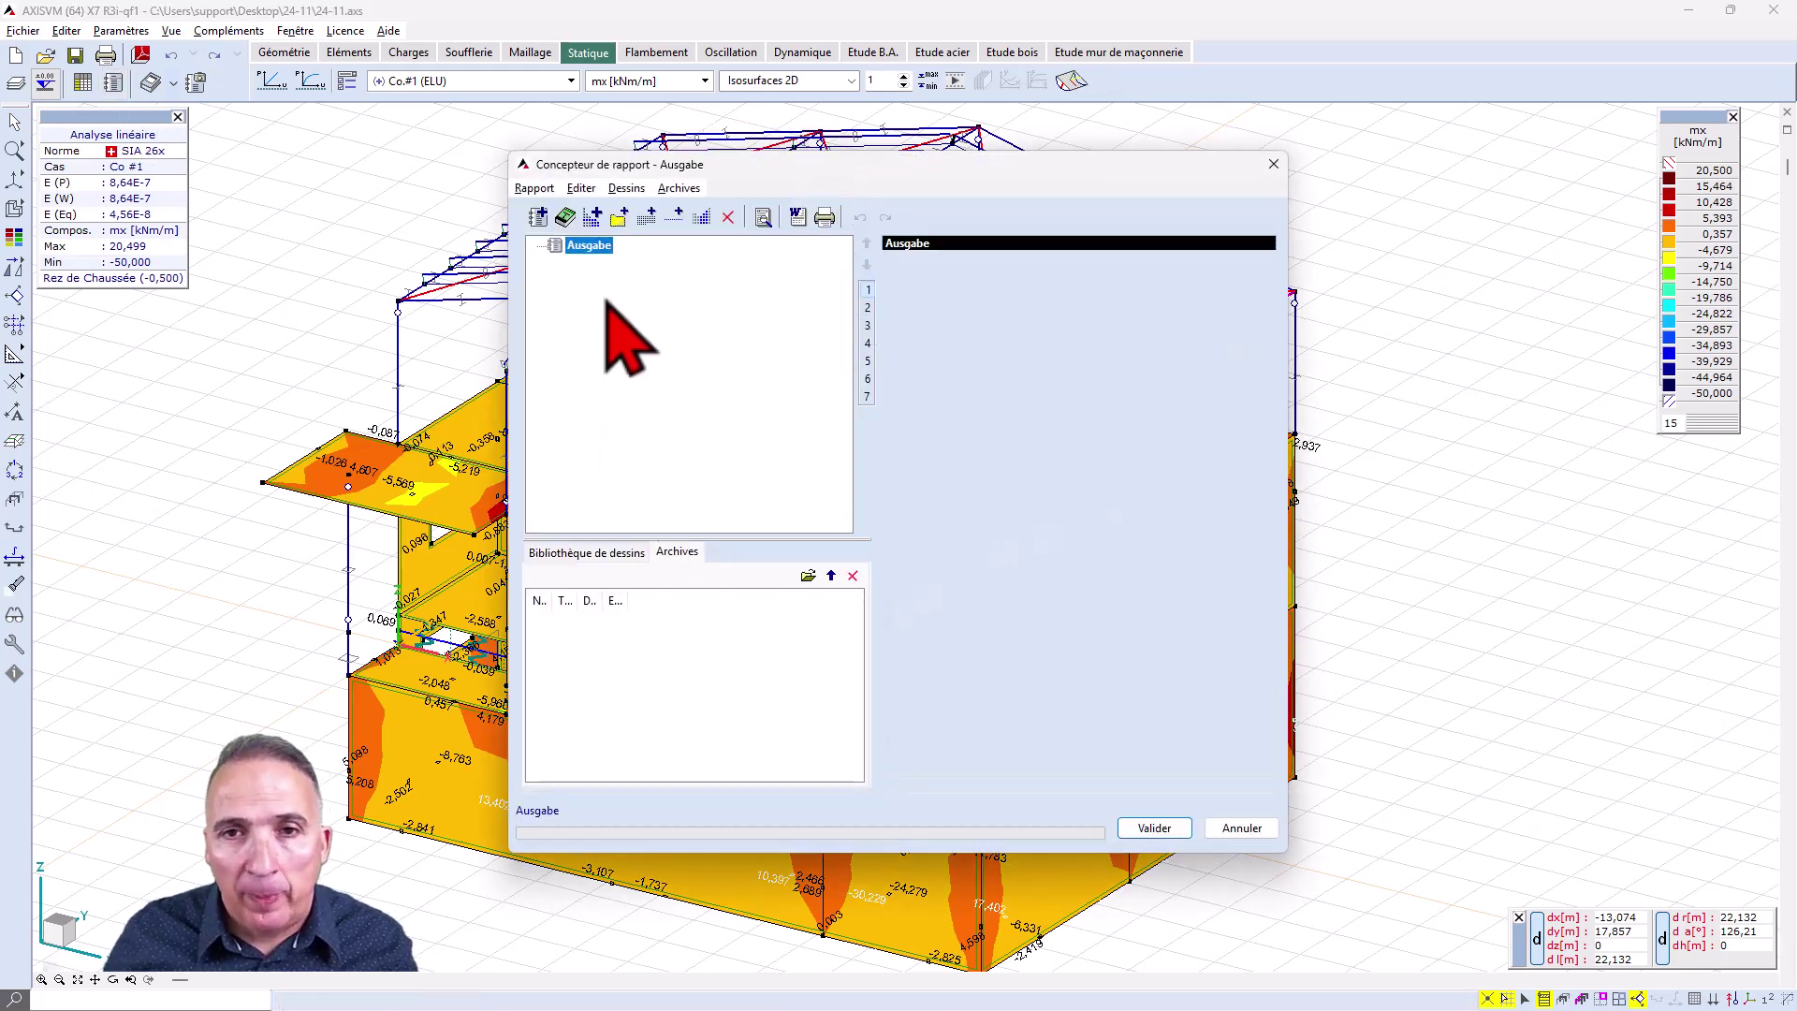
click(565, 218)
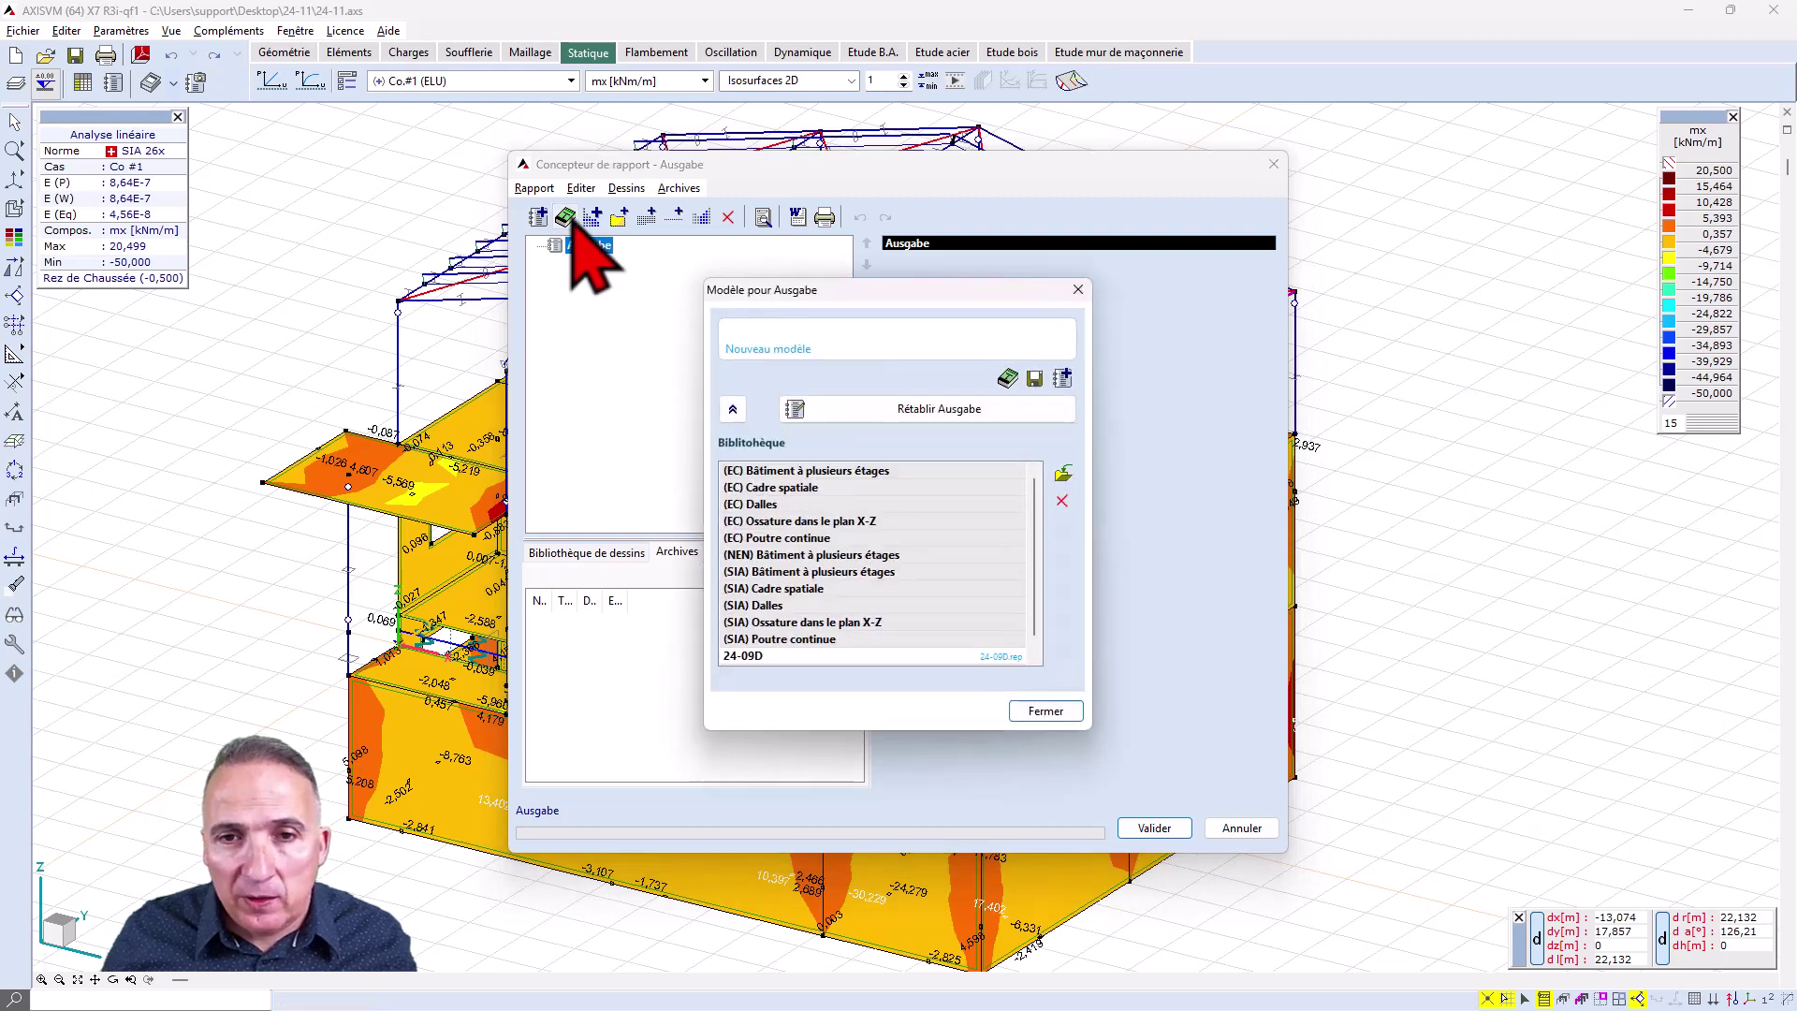
scroll(885, 554, down, 1)
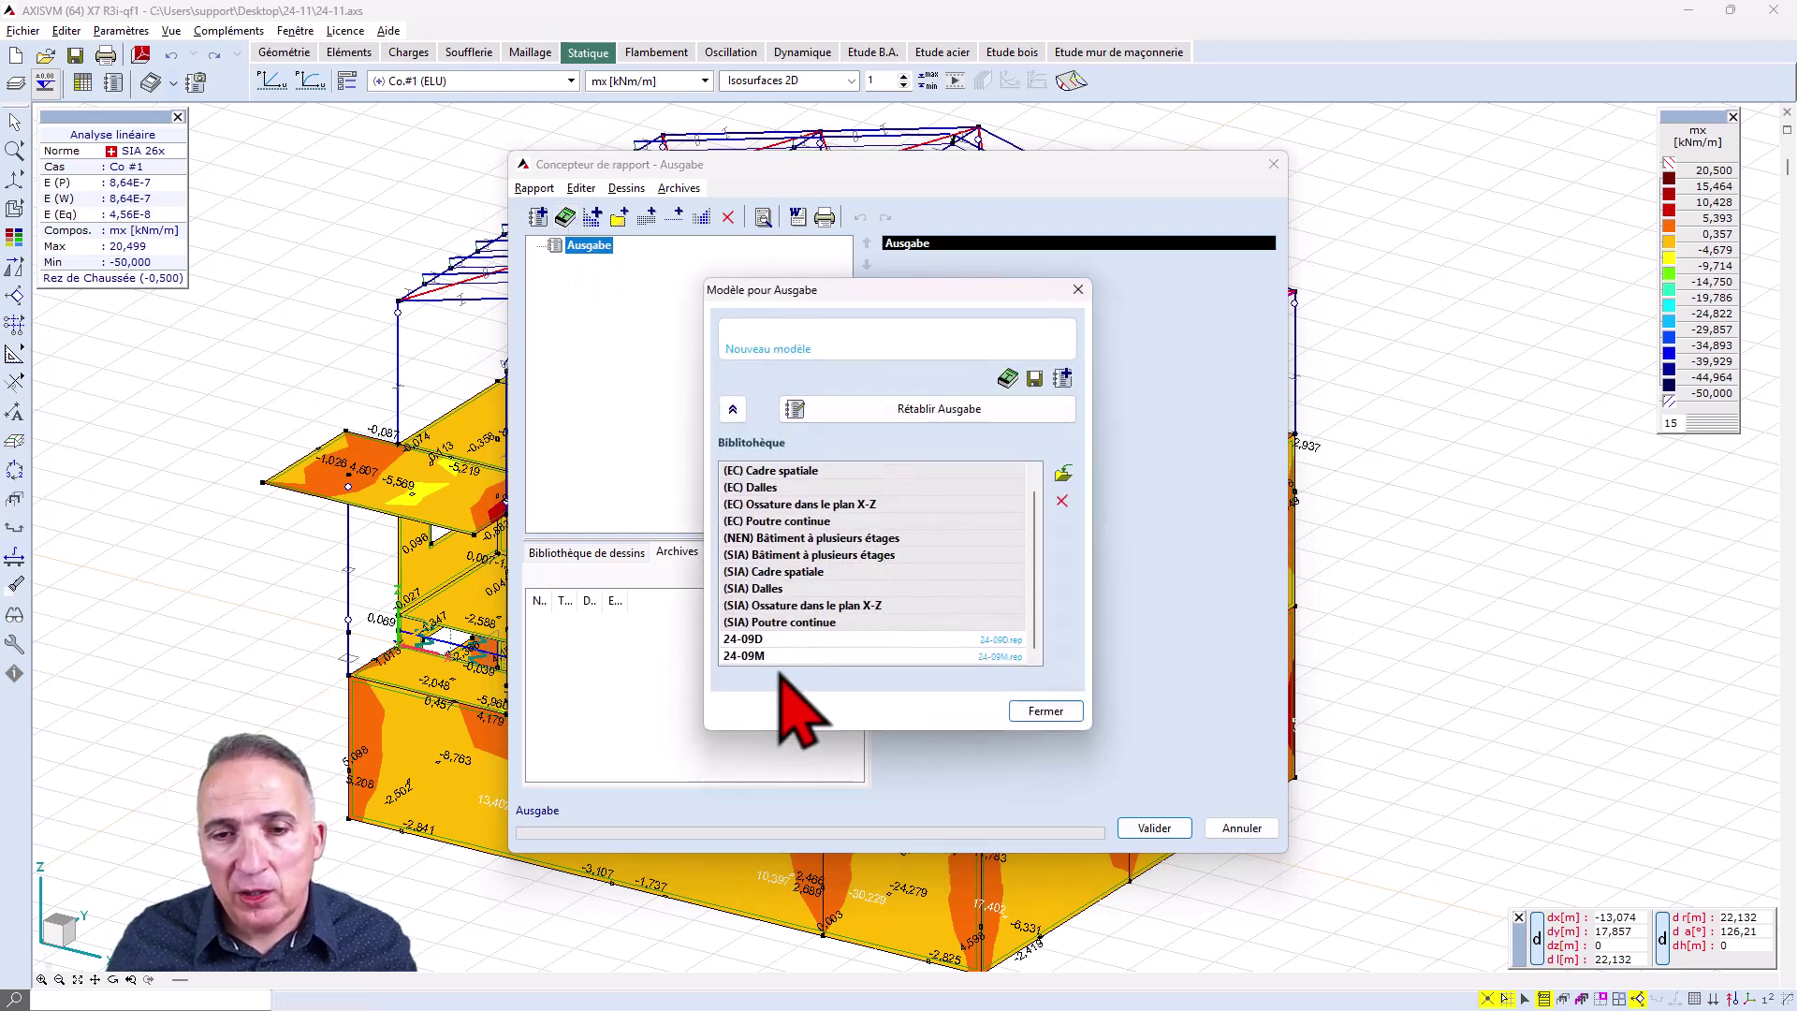
scroll(838, 608, up, 1)
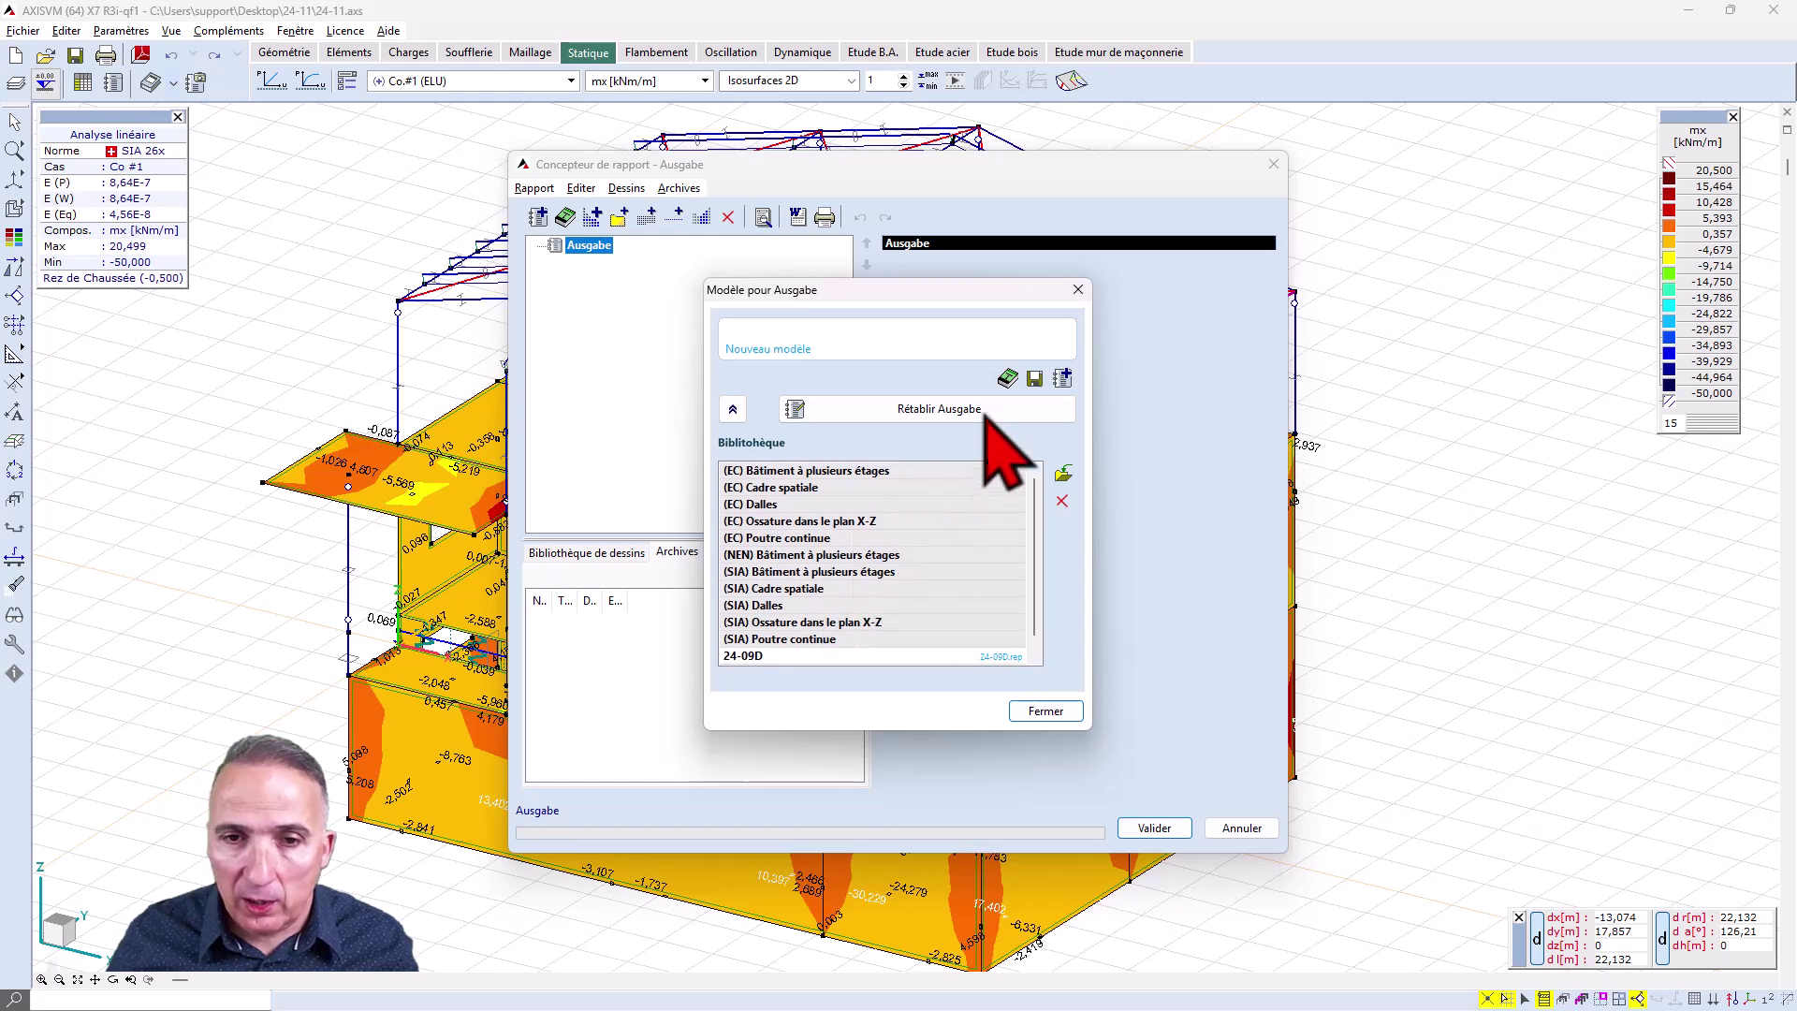
Step: Examine the settings of a new report template, from elements and subgroups through load diagrams to result tables, without keeping it
click(1009, 377)
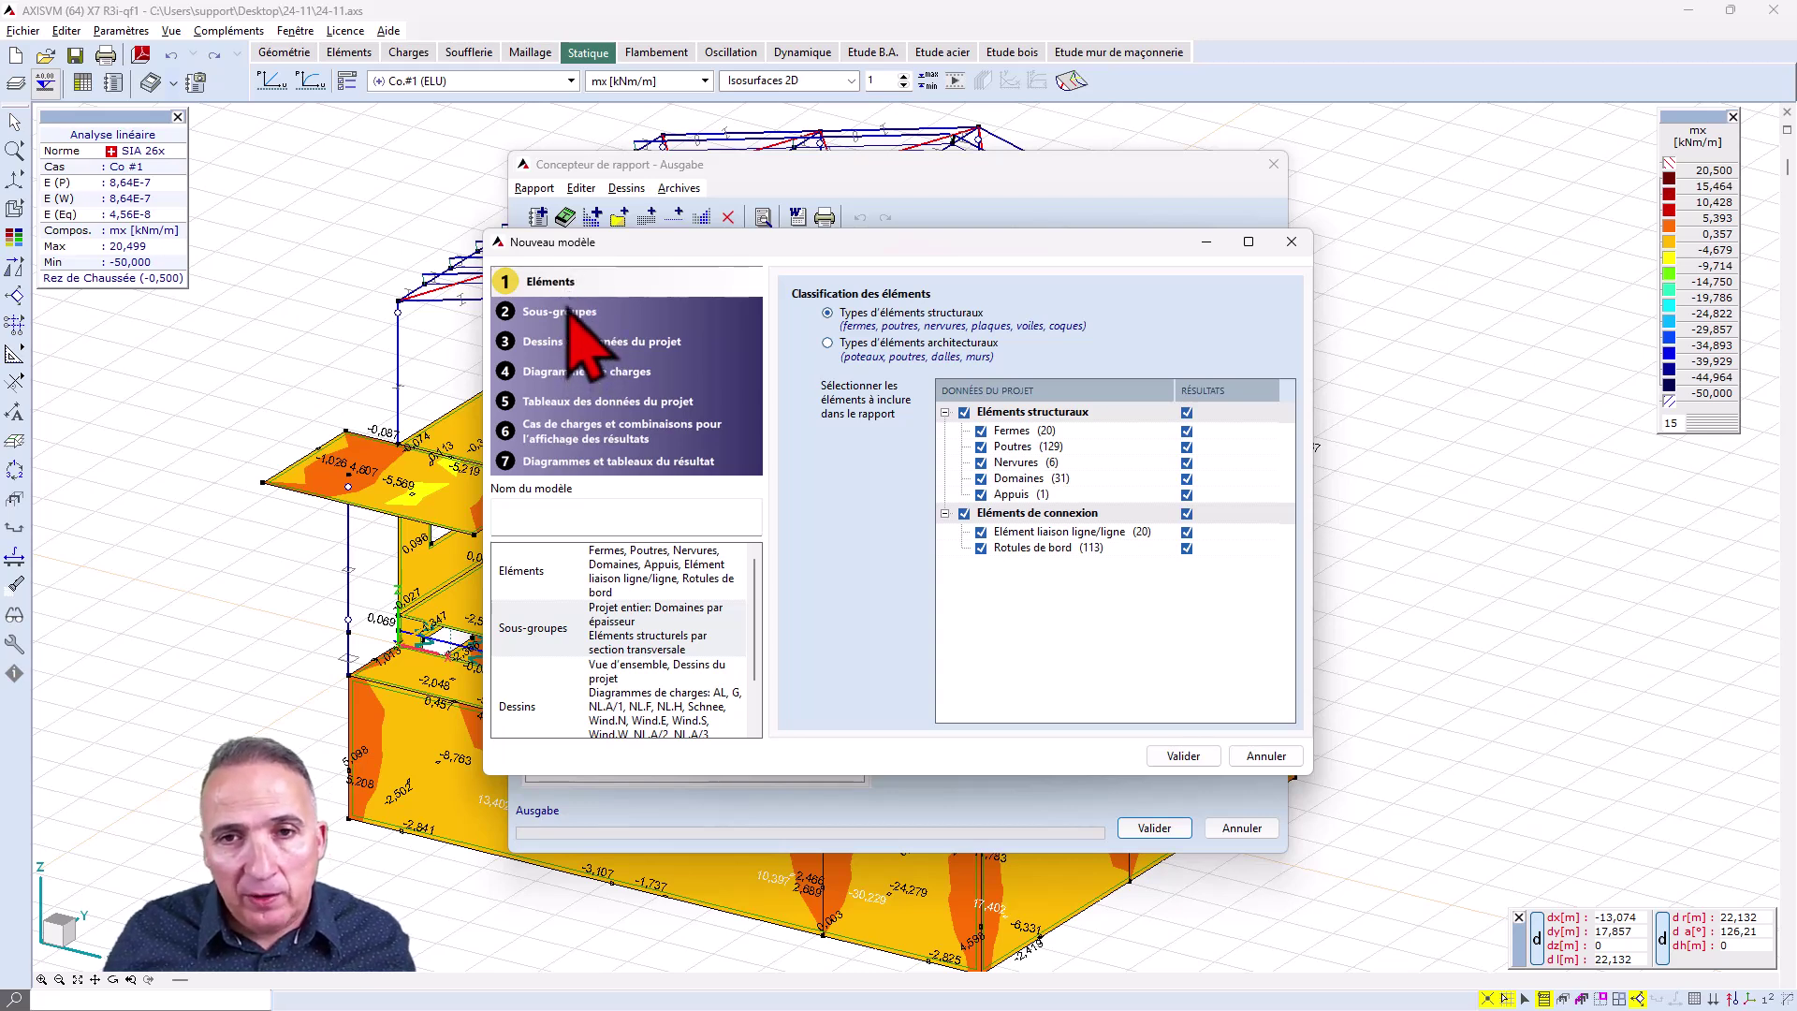
click(567, 313)
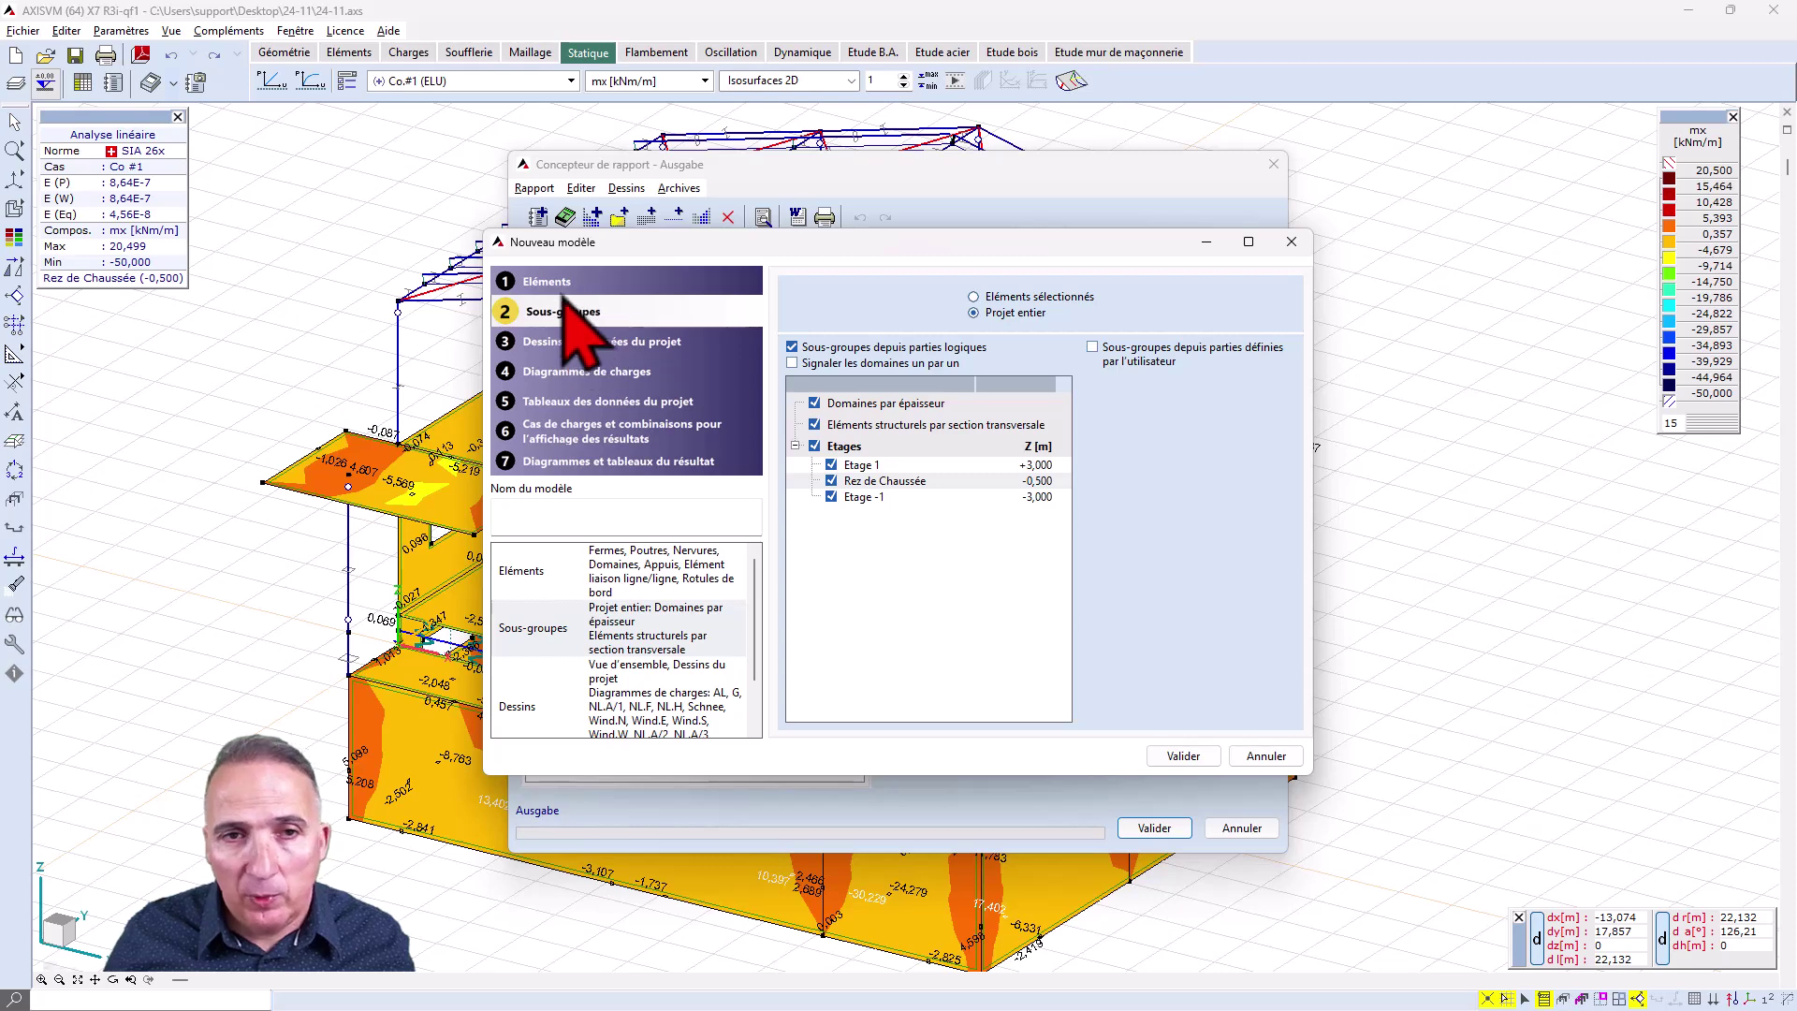
click(600, 342)
click(589, 372)
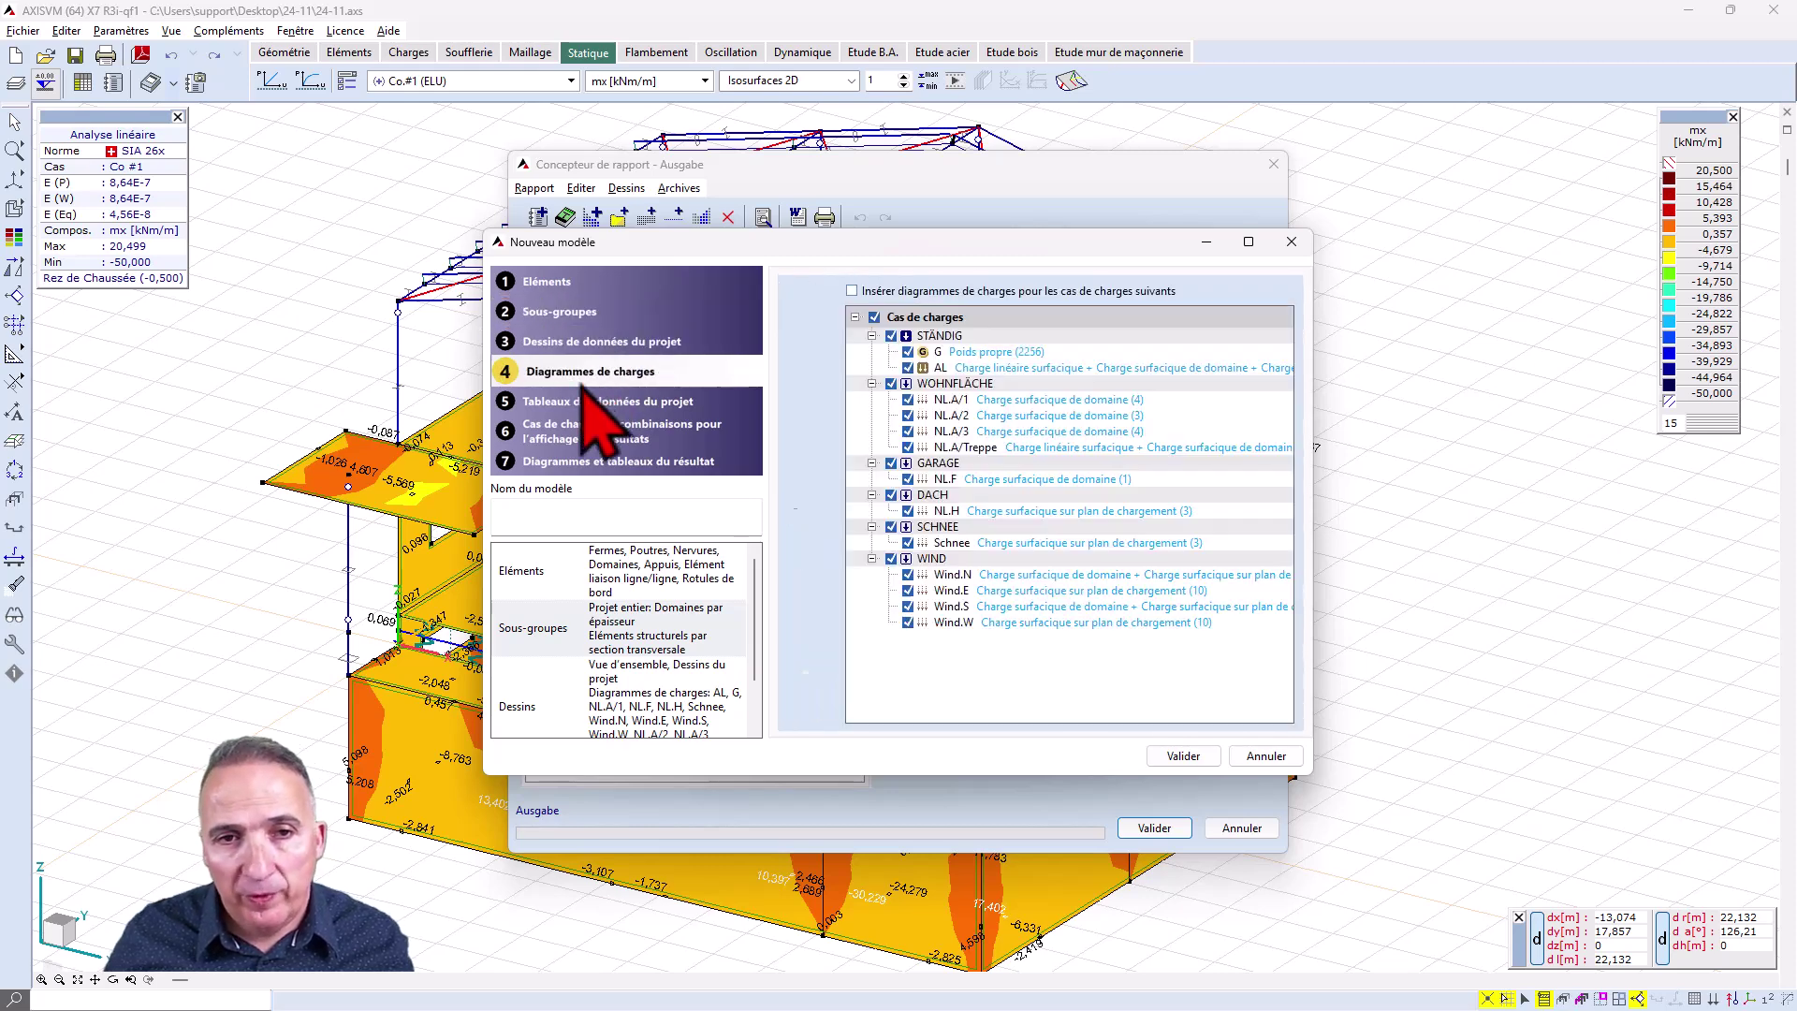
click(586, 400)
click(588, 432)
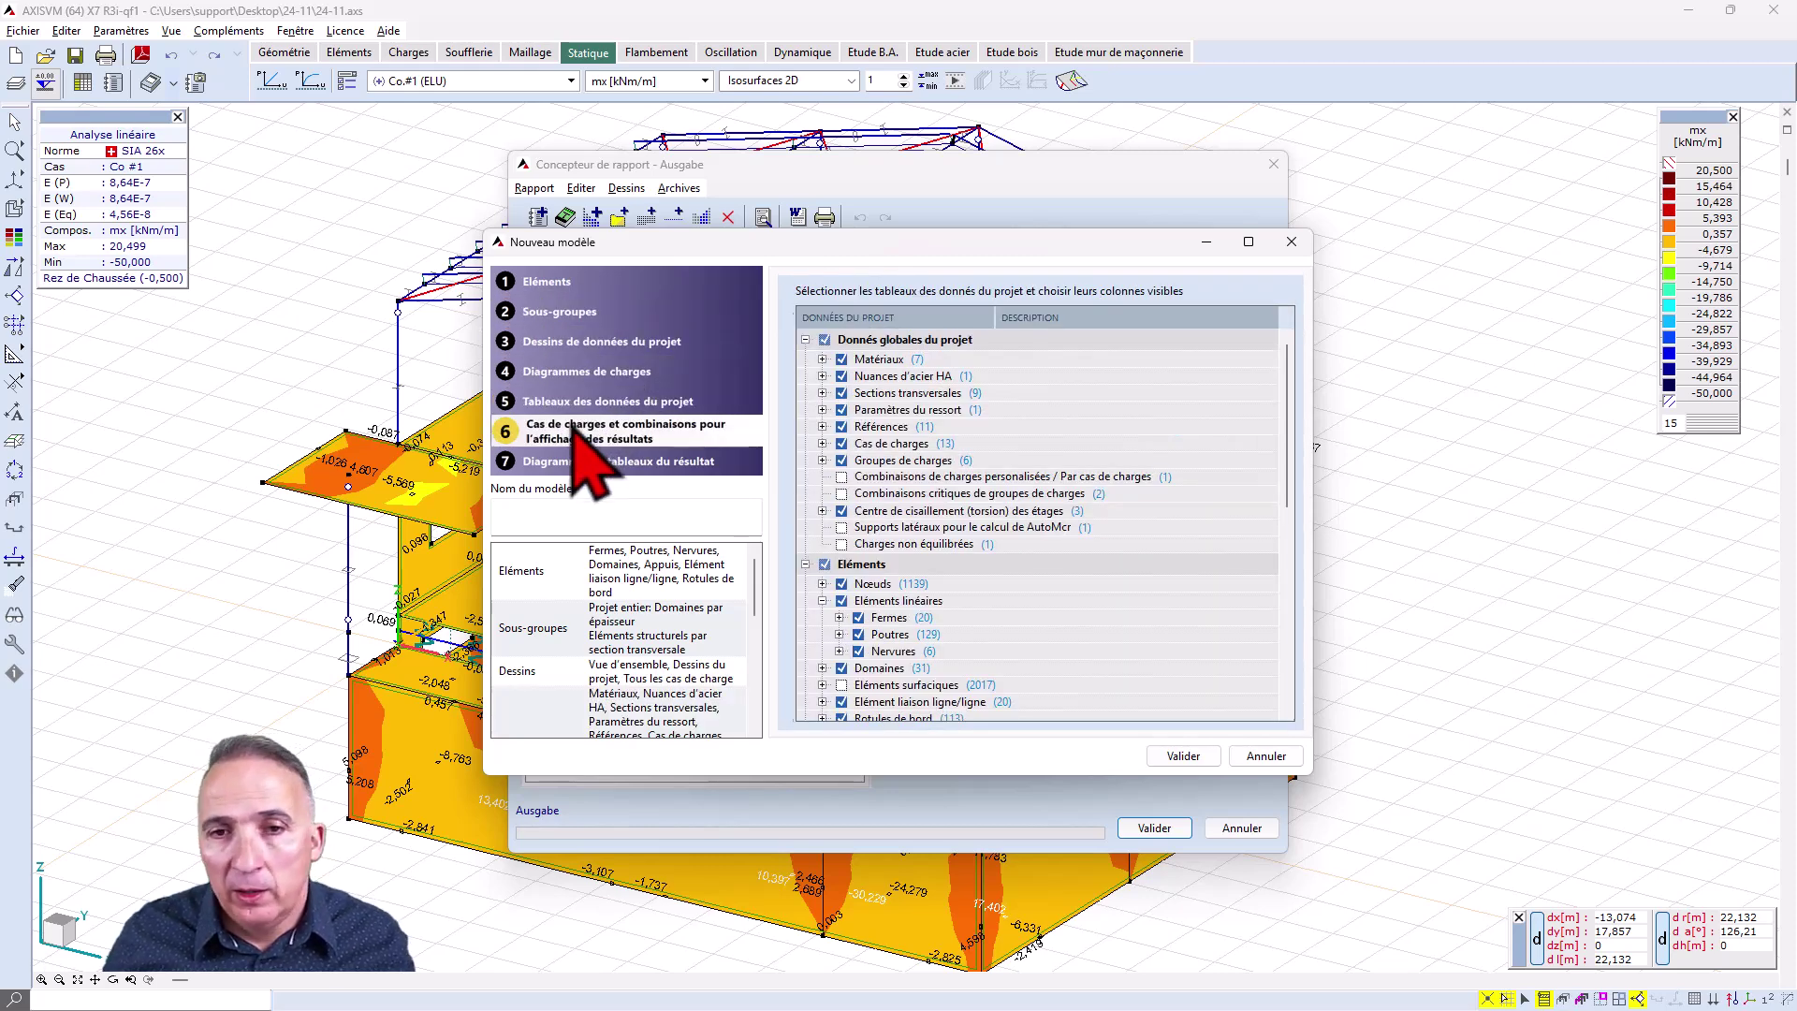
click(577, 464)
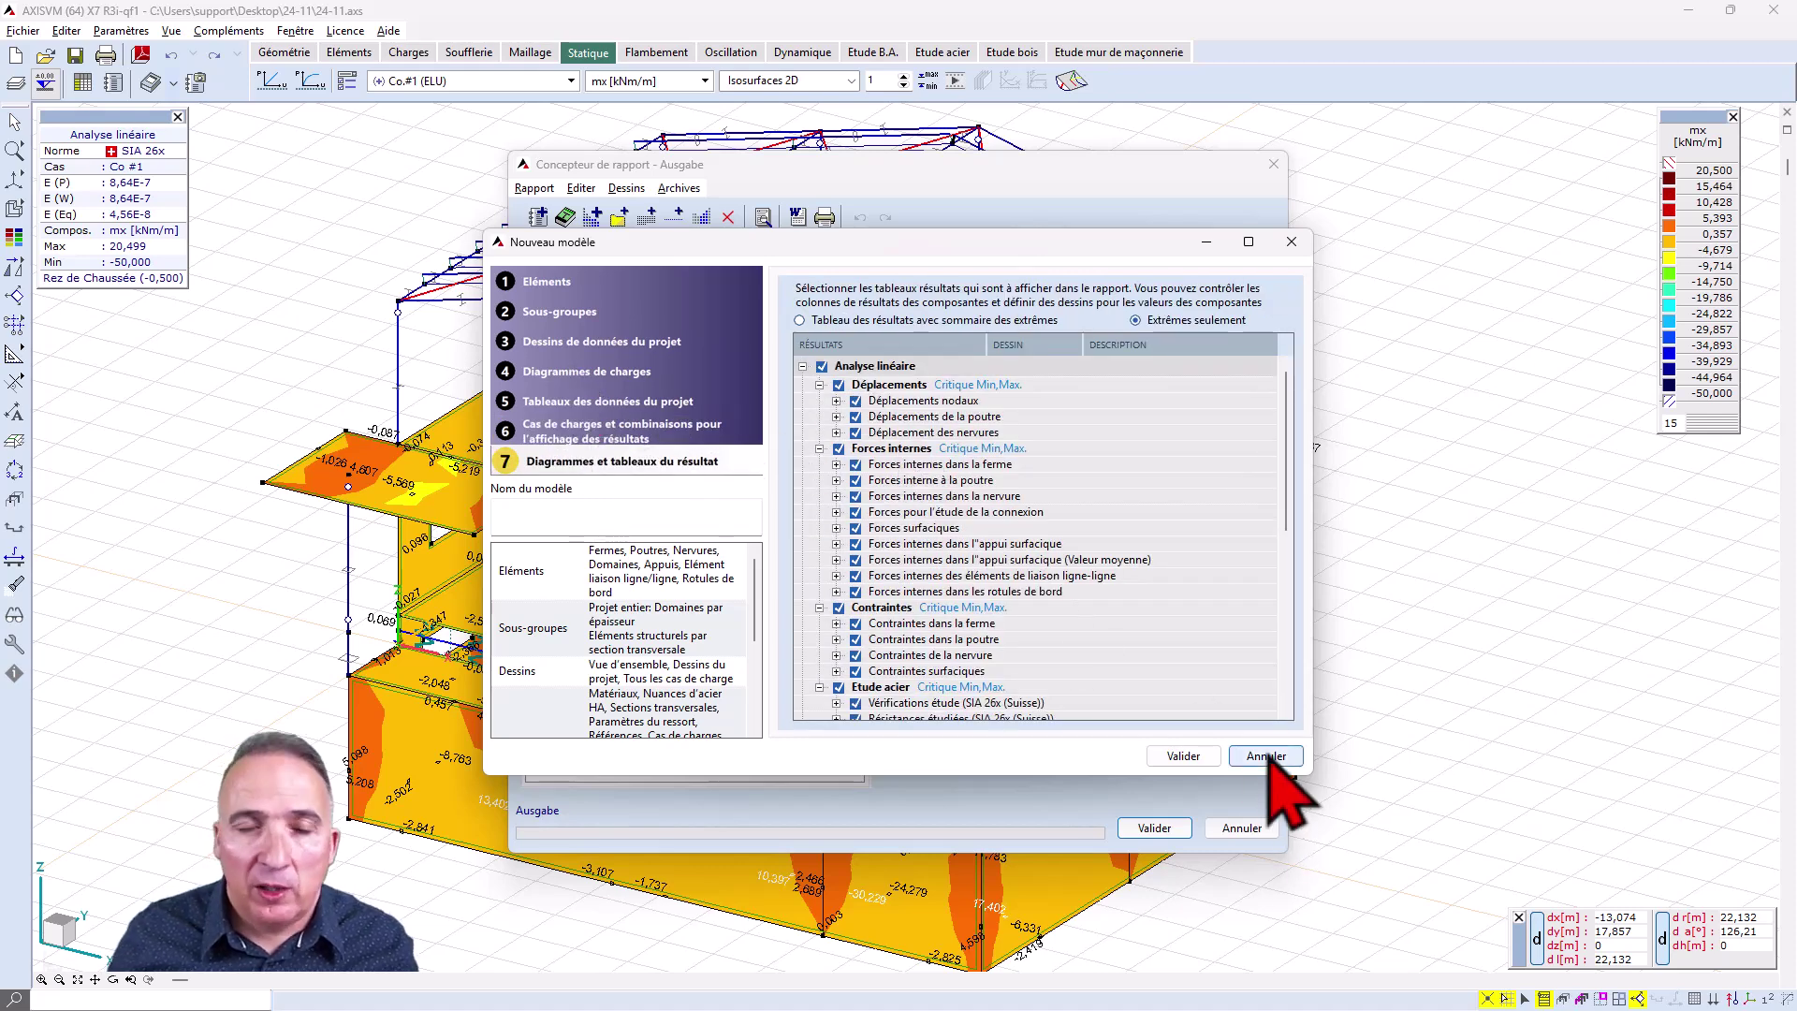
click(1267, 757)
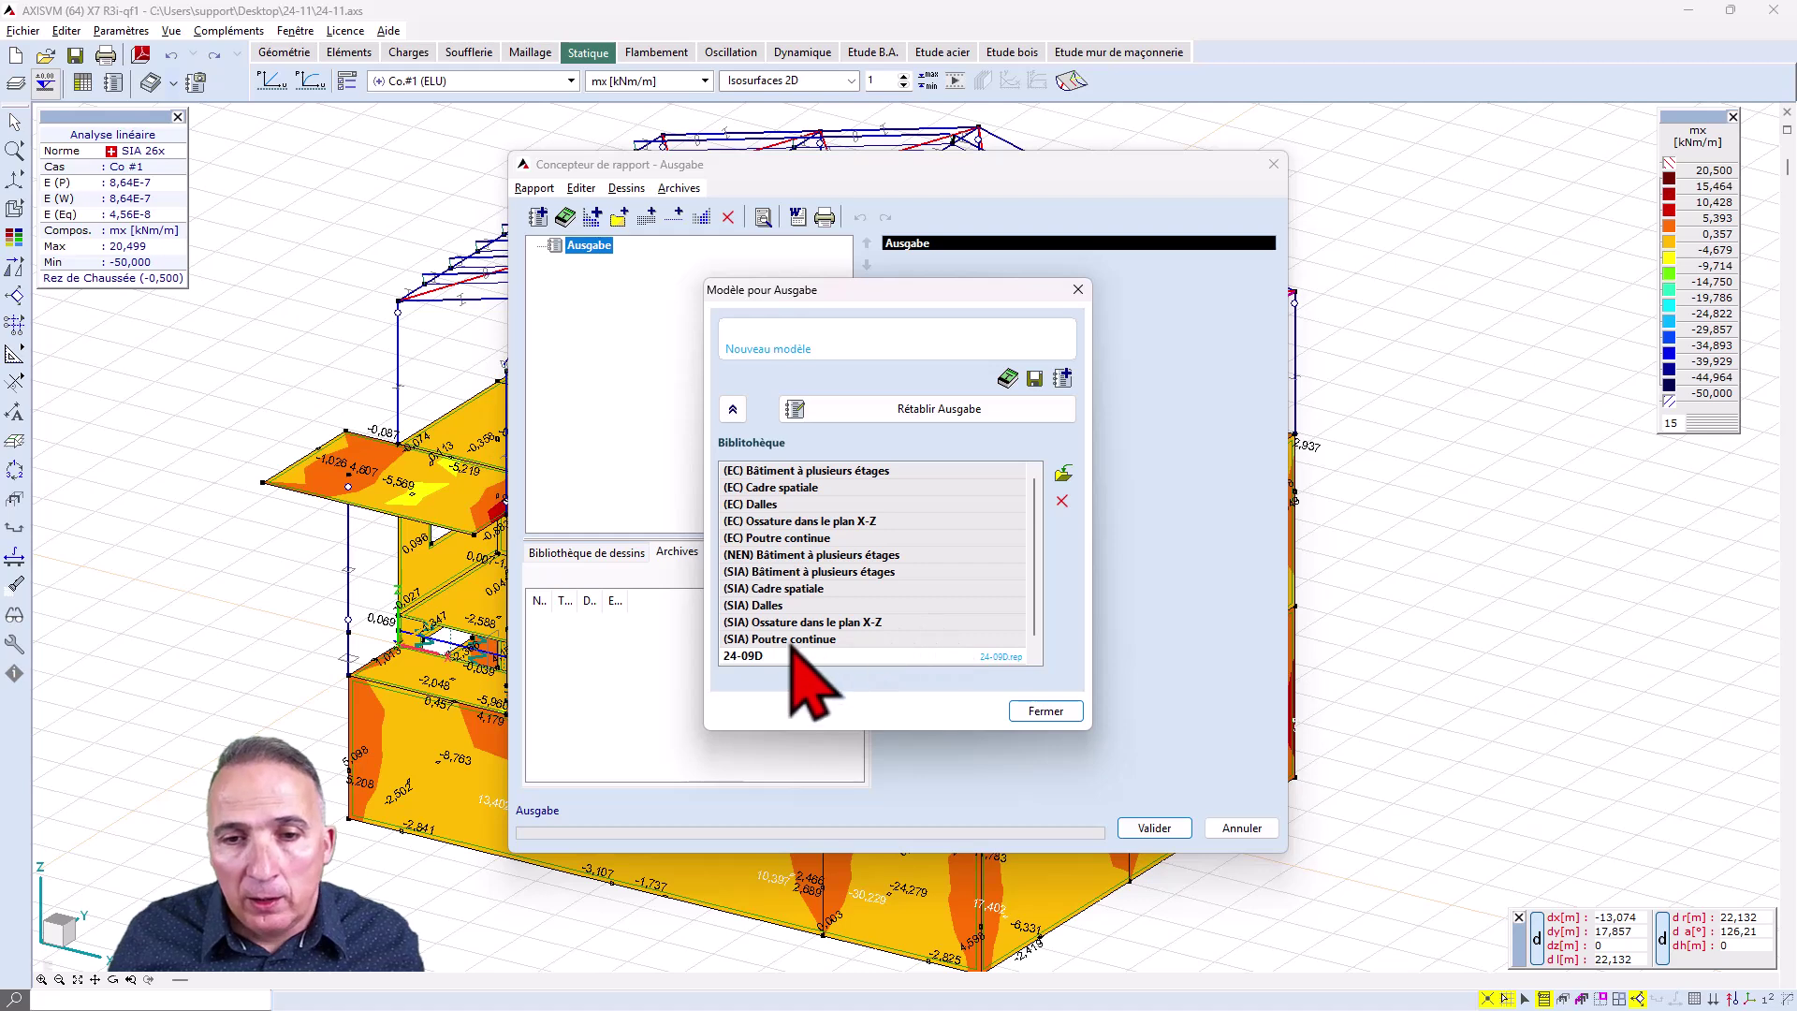
Step: Rebuild the Ausgabe report from the 24-09D template and leave the template library
click(777, 656)
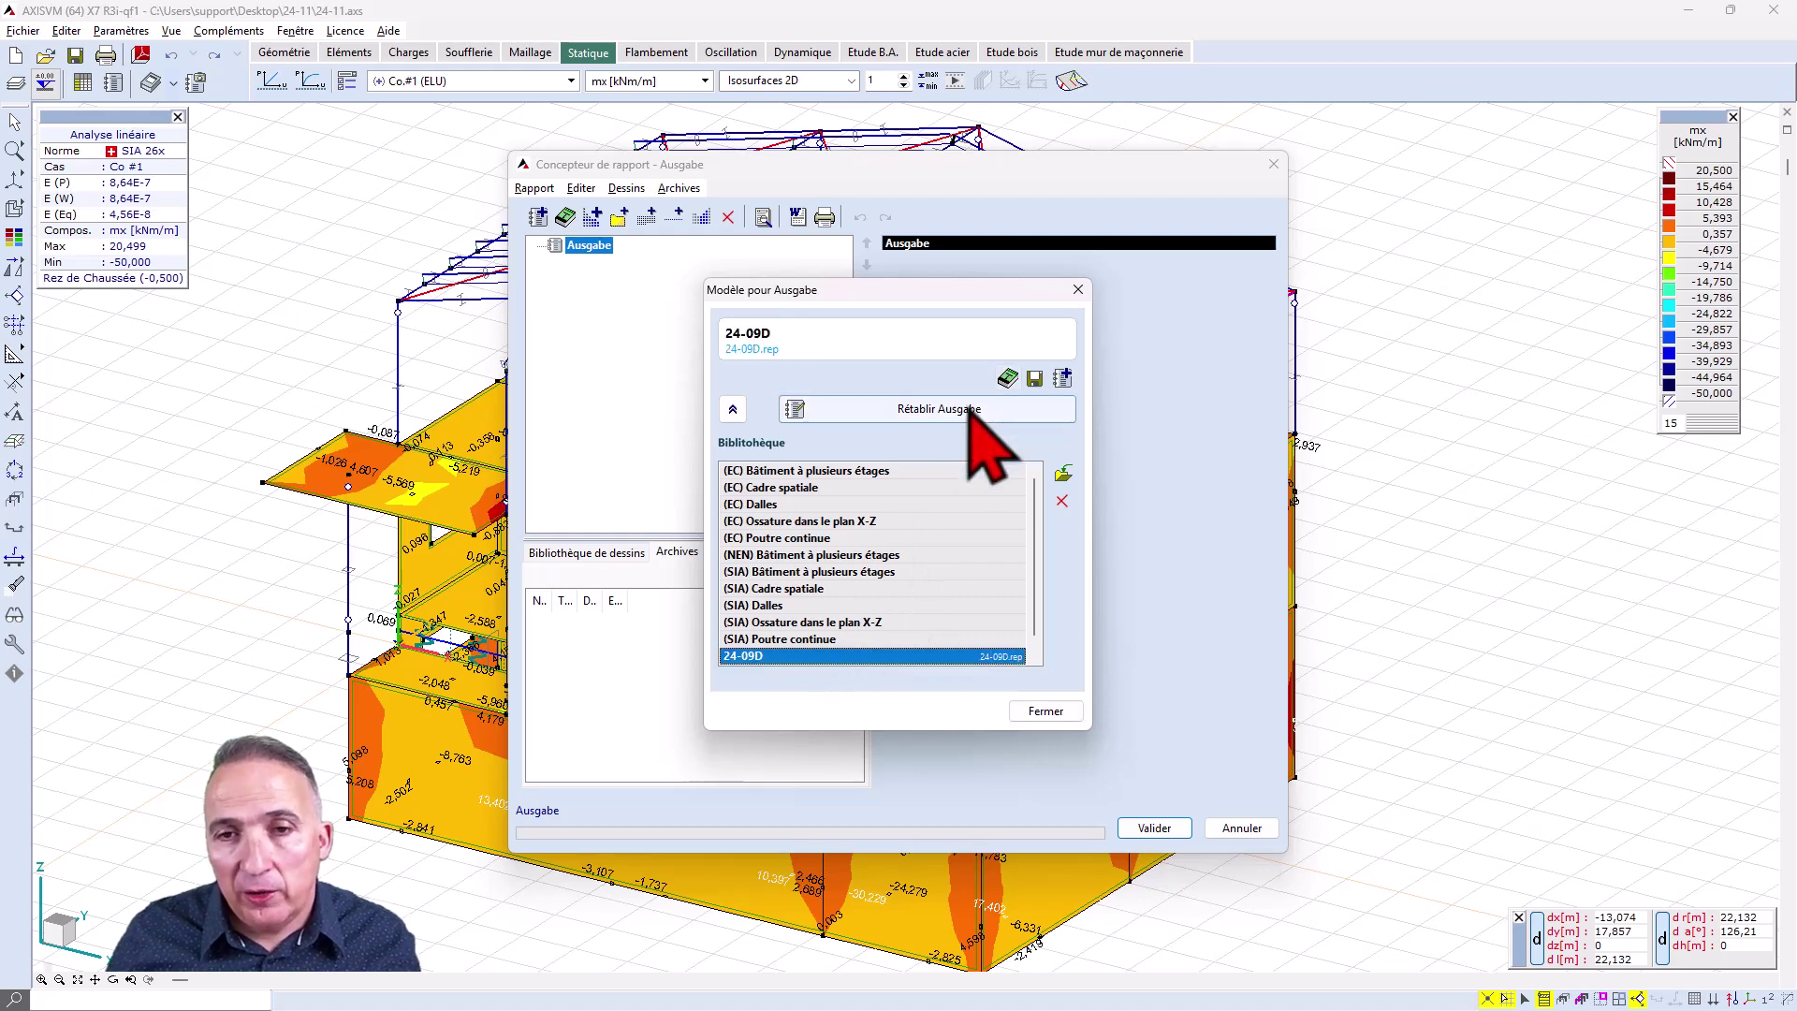
click(970, 412)
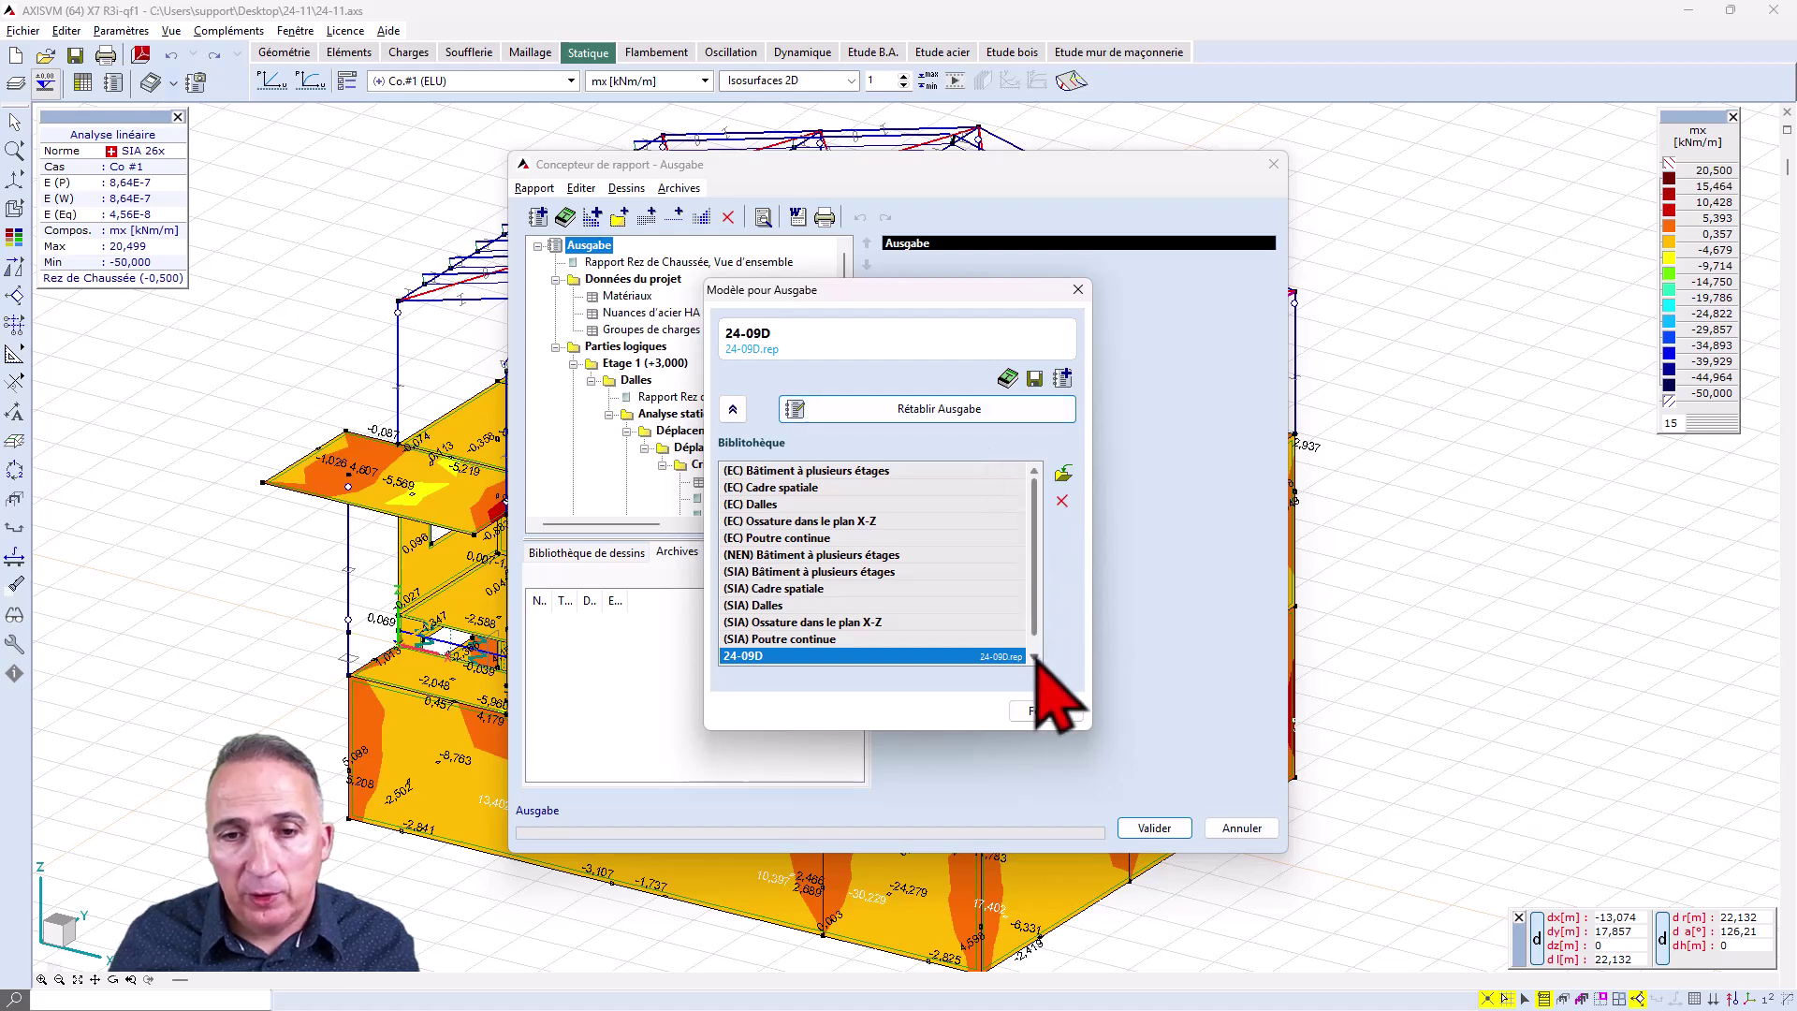
click(1045, 712)
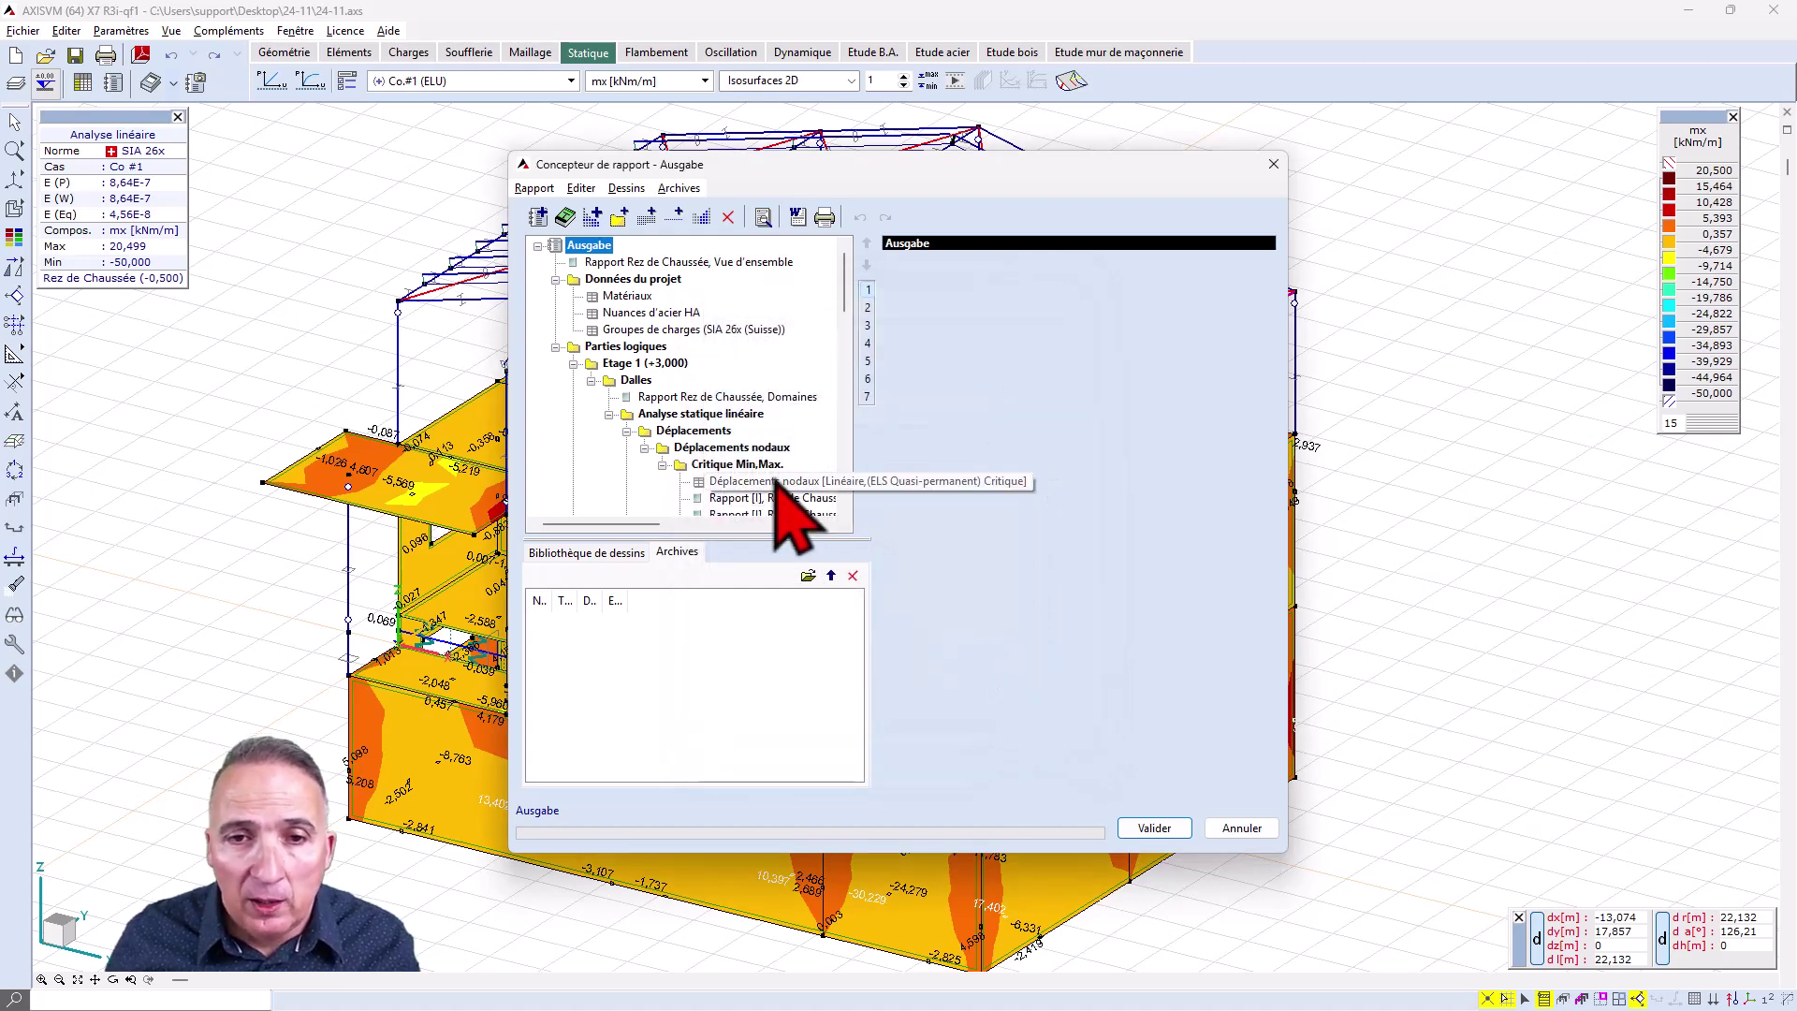
Step: Preview the Etage 1 slab drawing of minimum eZ displacement, then examine pages 7 and 8 of the complete report
scroll(775, 473, down, 3)
click(760, 346)
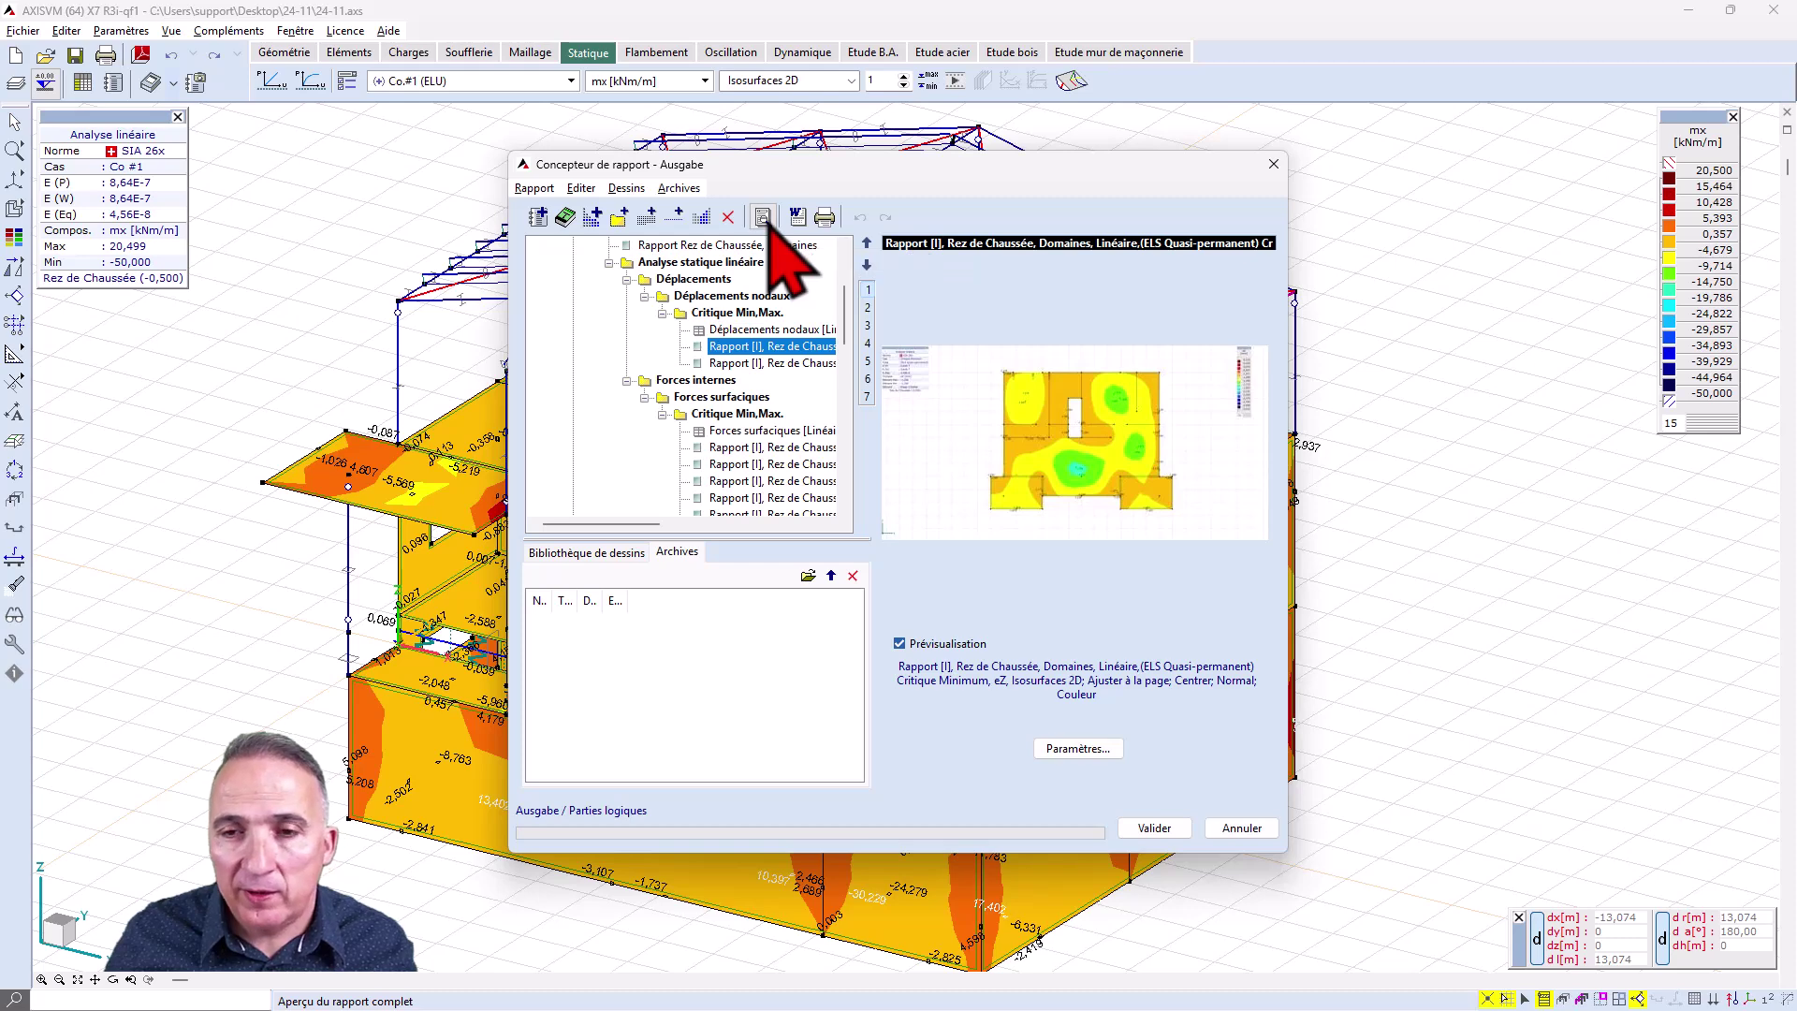
click(764, 222)
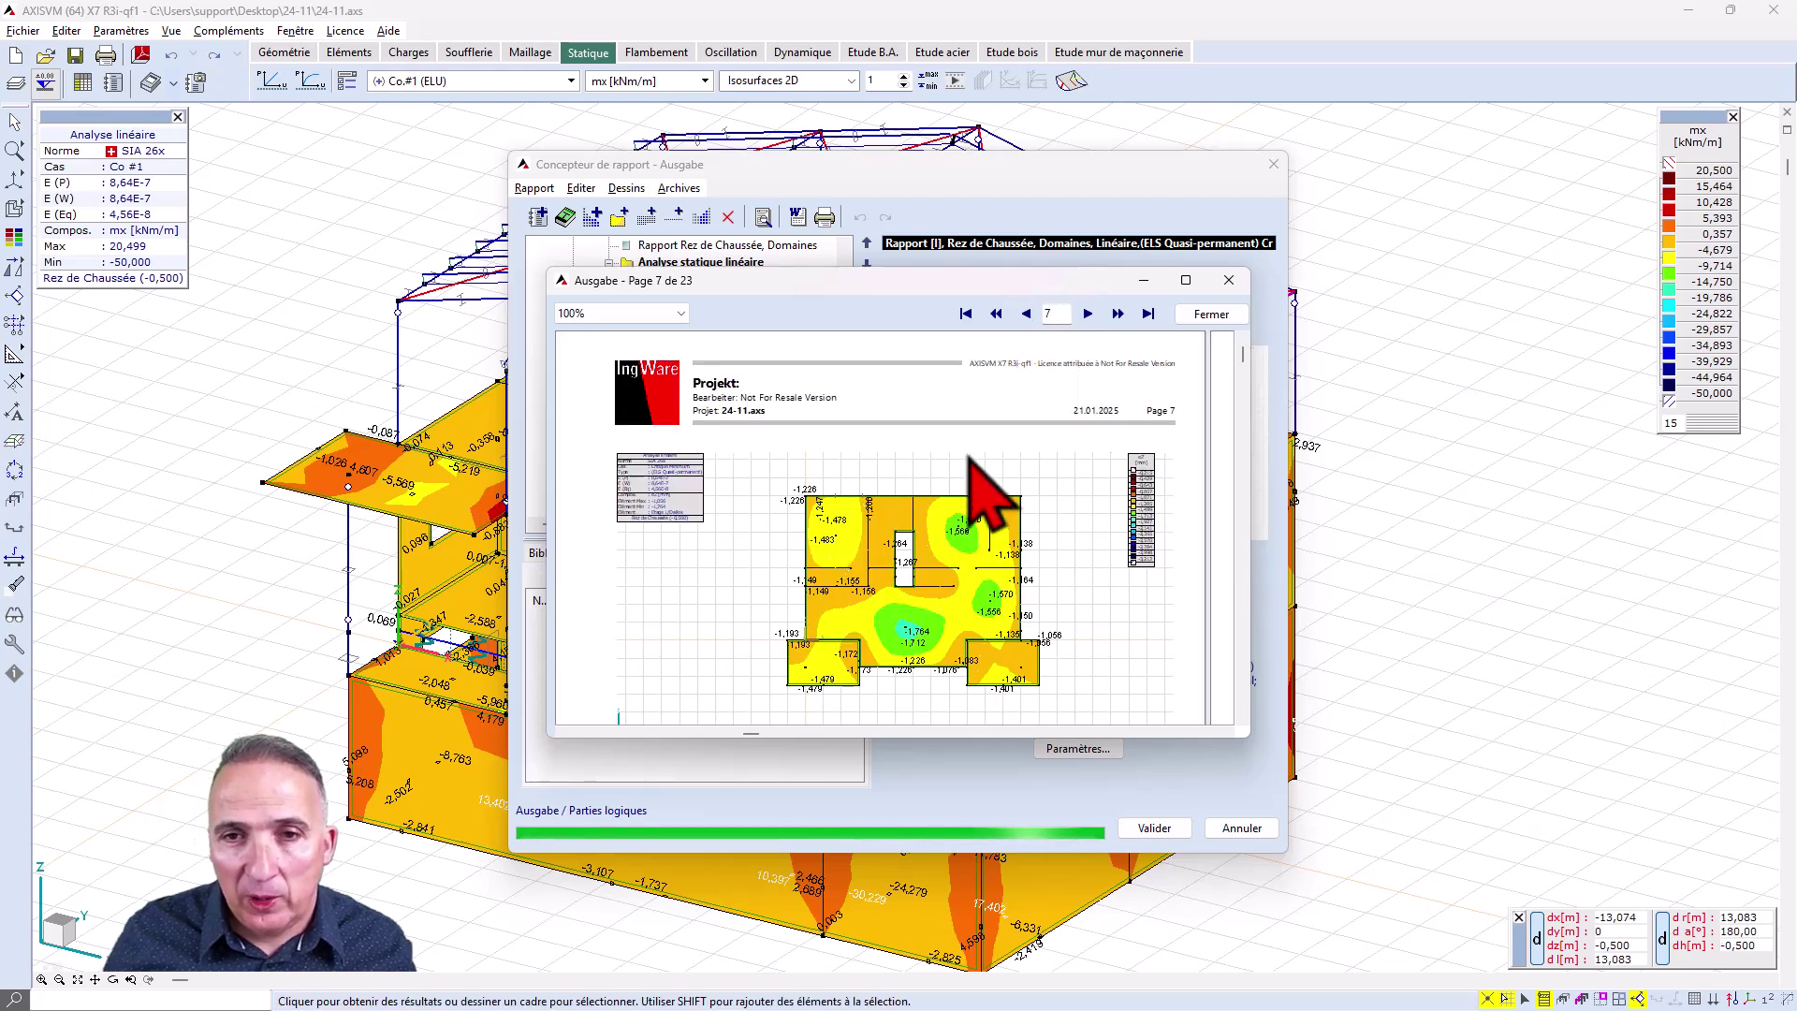
scroll(1032, 575, down, 1)
scroll(1030, 579, down, 3)
scroll(1030, 579, down, 2)
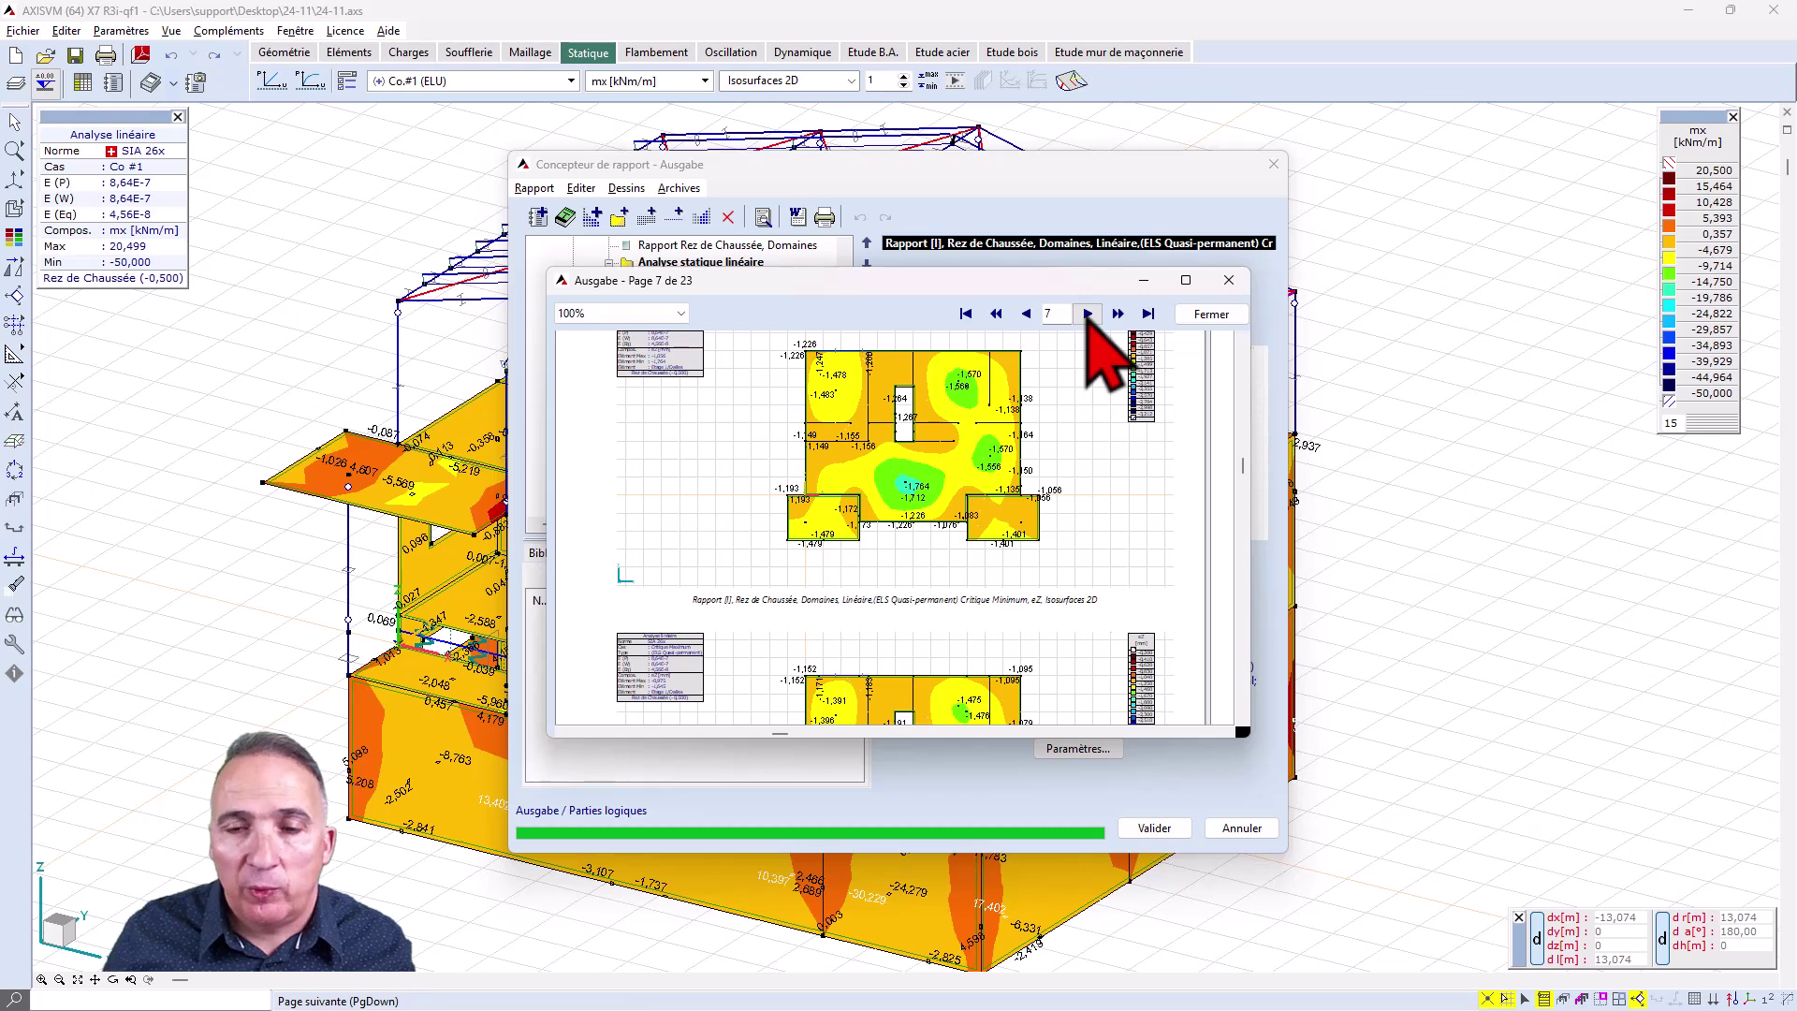
click(1088, 314)
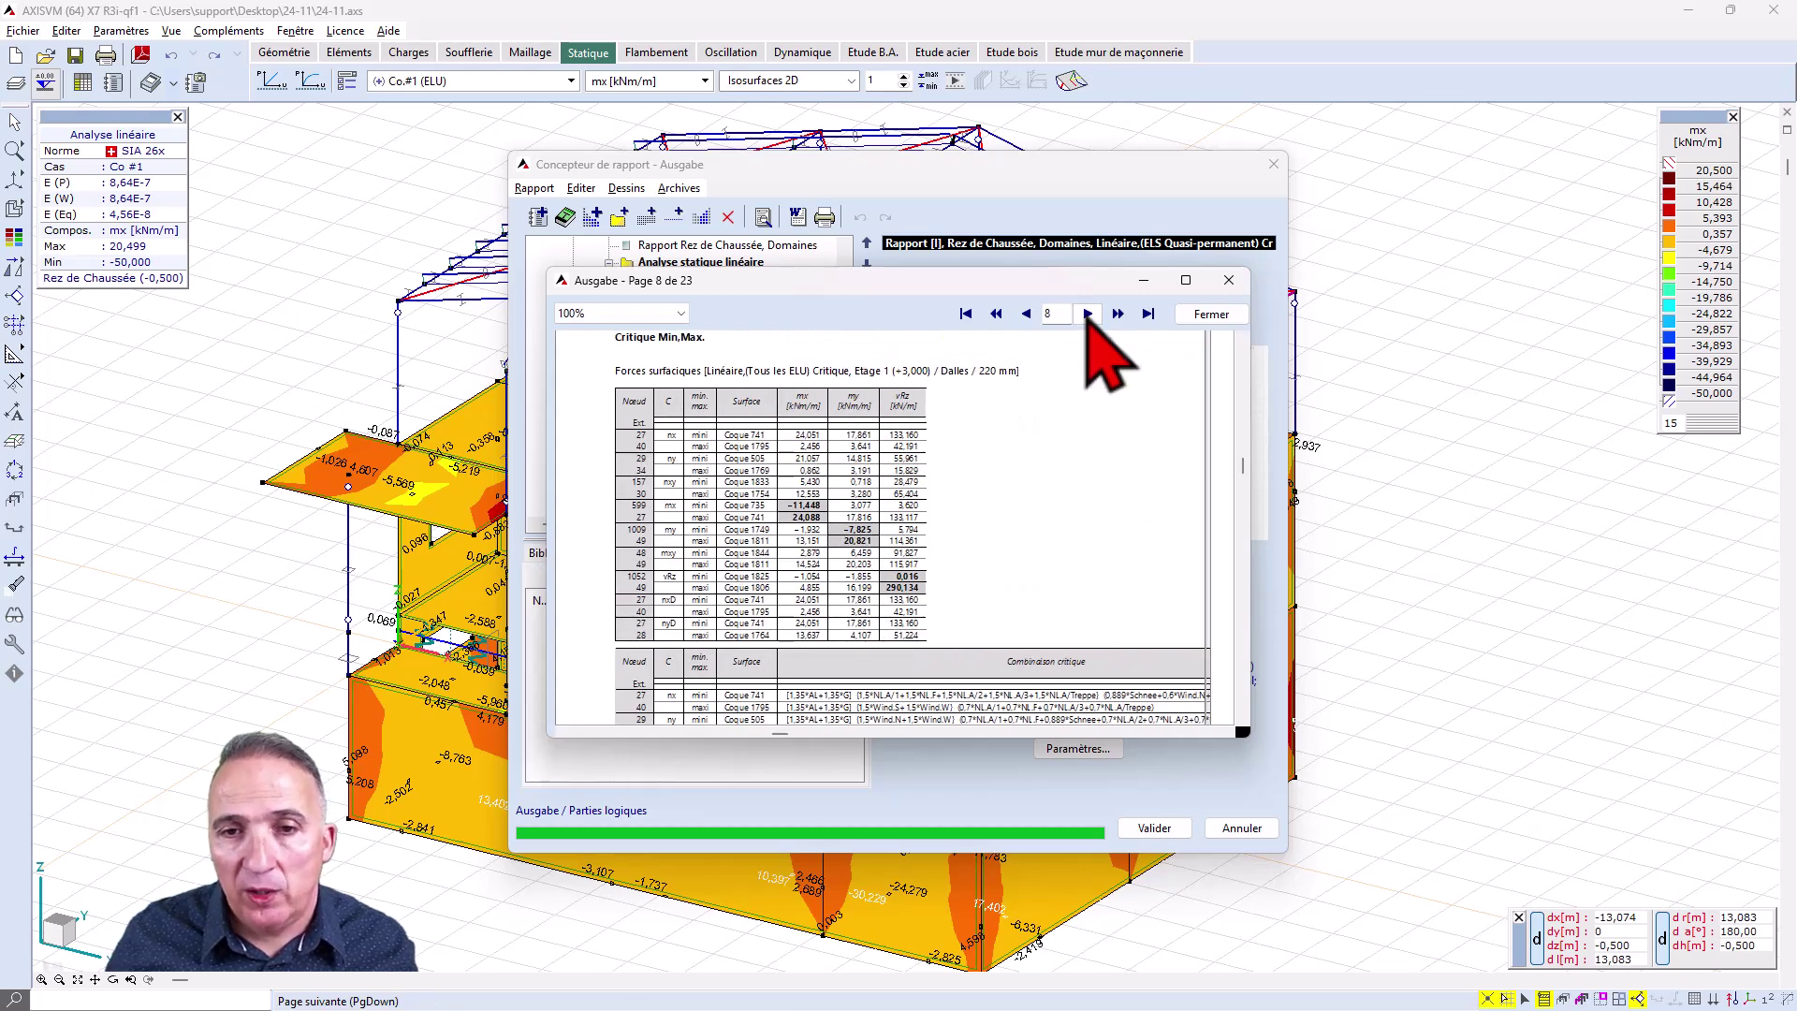
click(1026, 315)
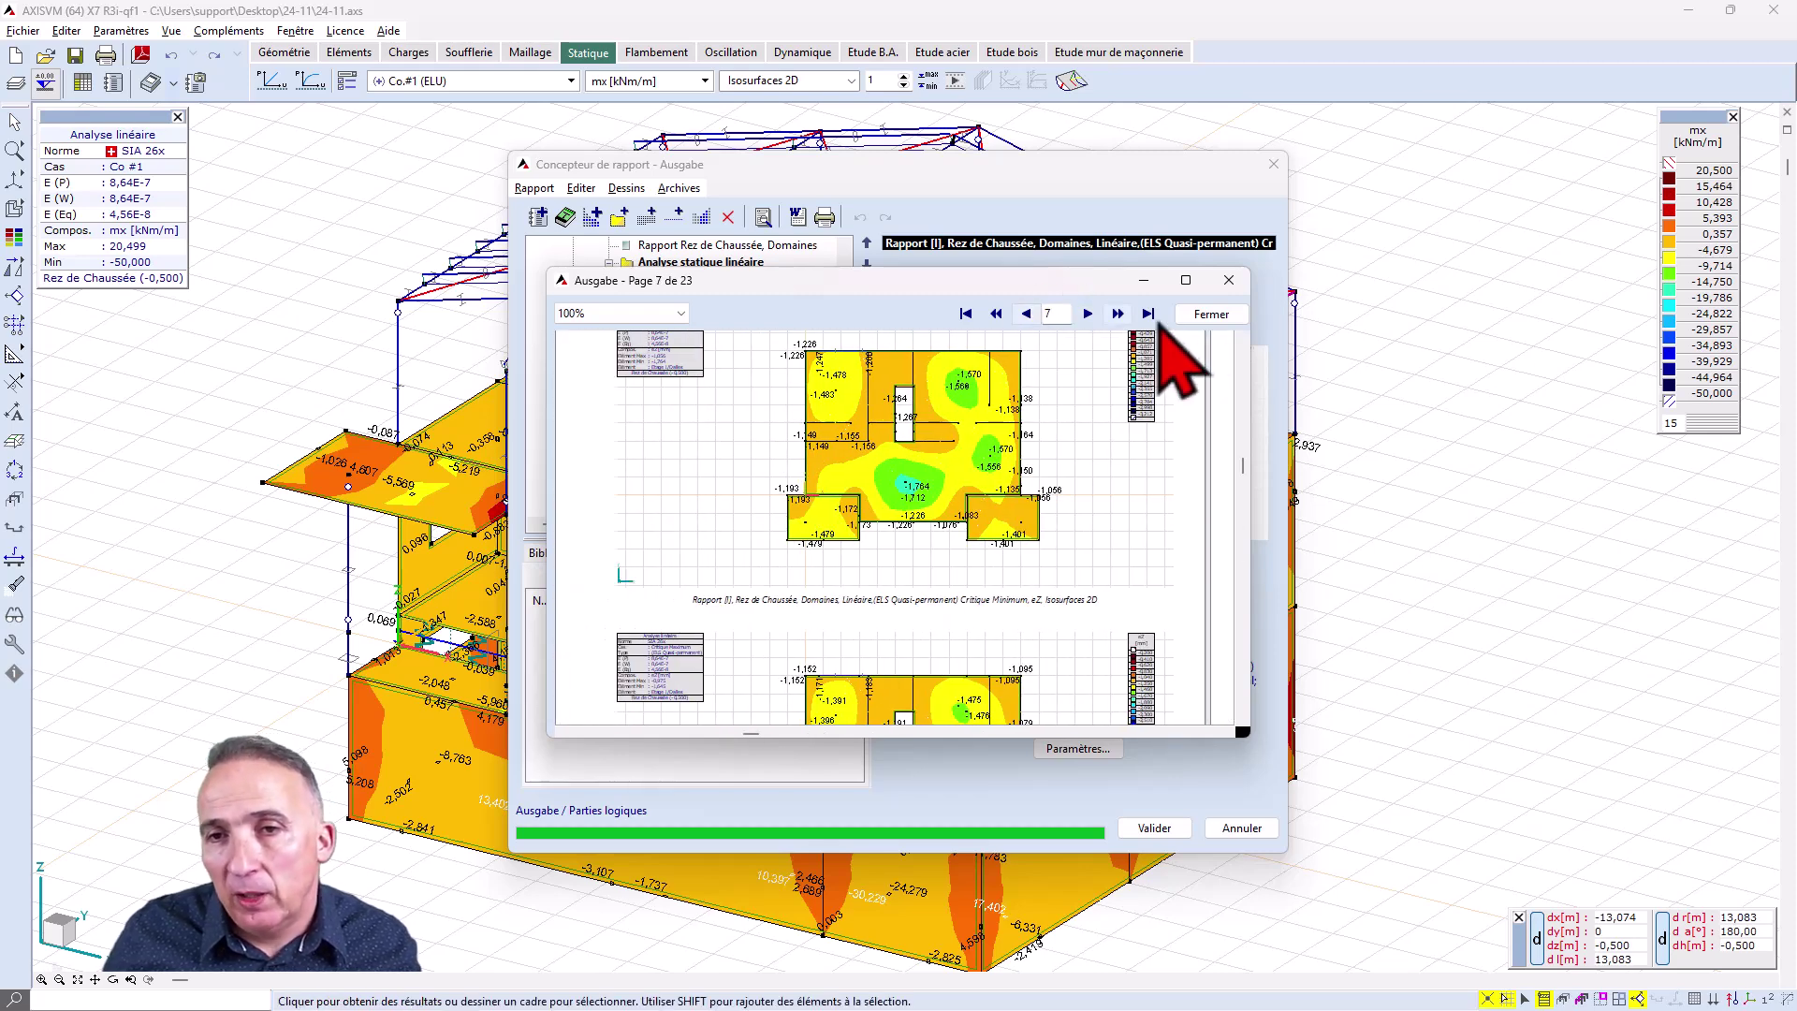
Step: Close the report preview and accept the Ausgabe report, returning to the mx results on the model
click(1209, 314)
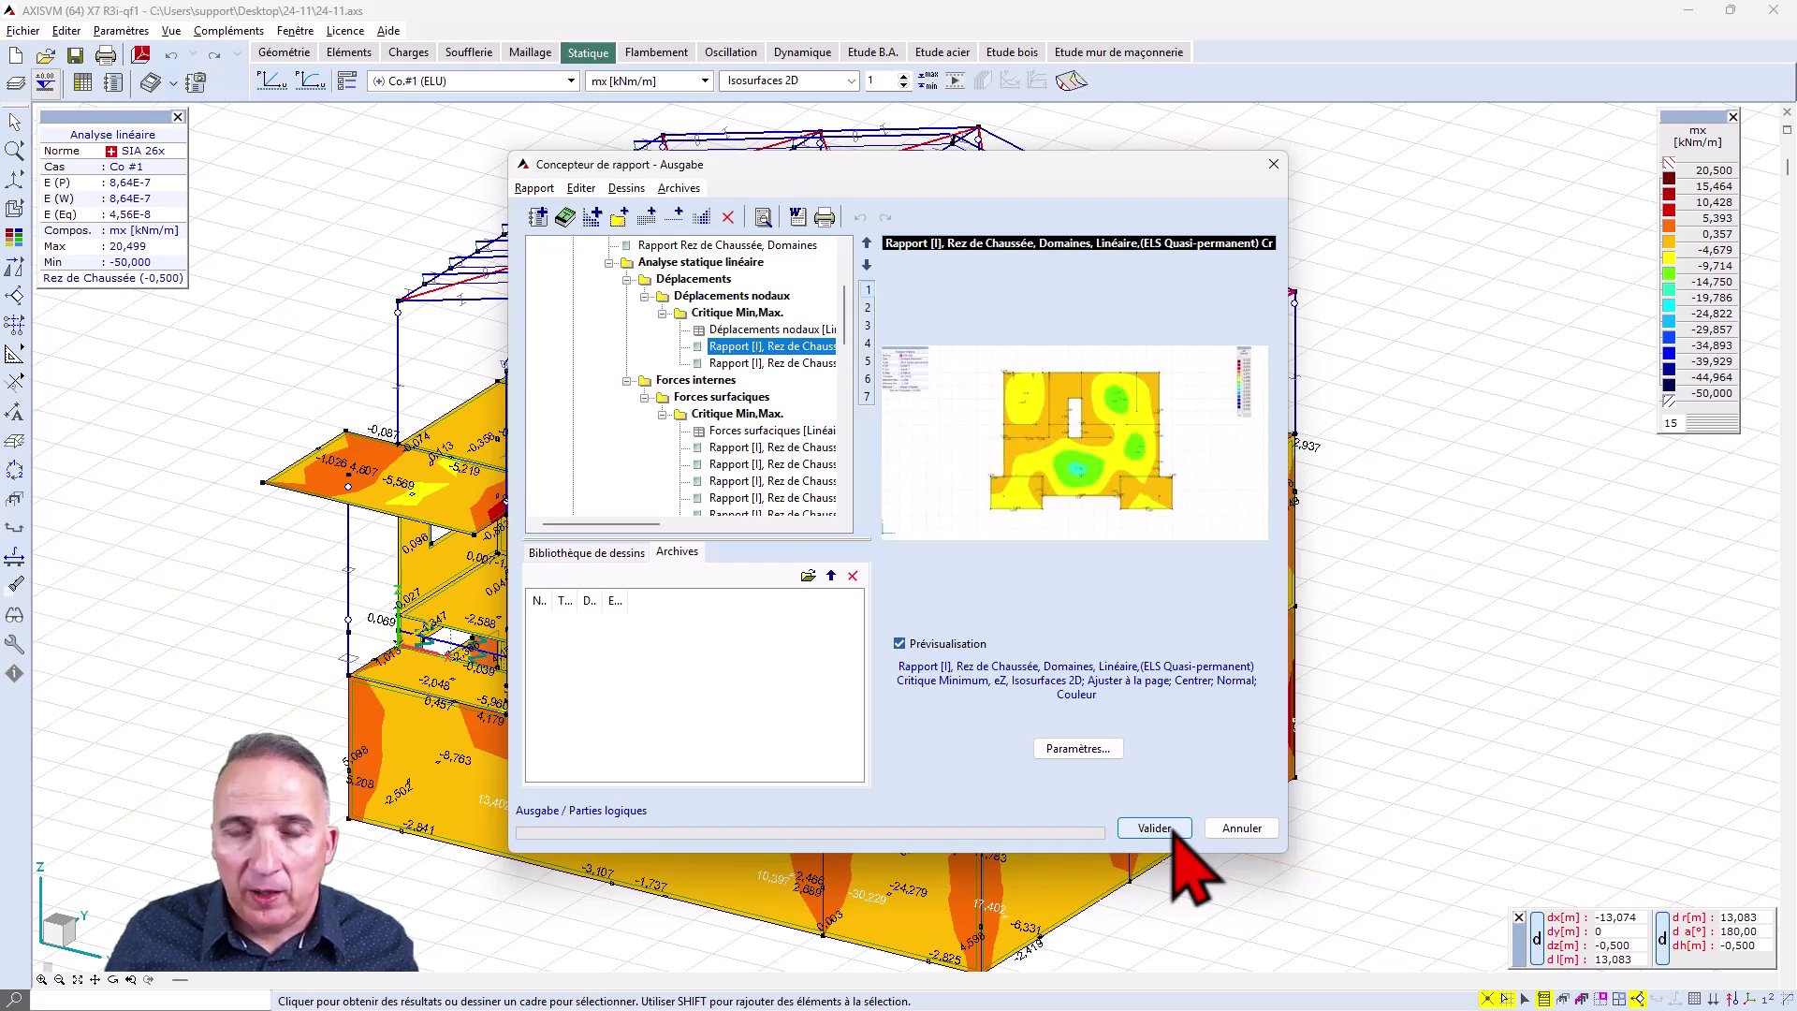
click(1156, 828)
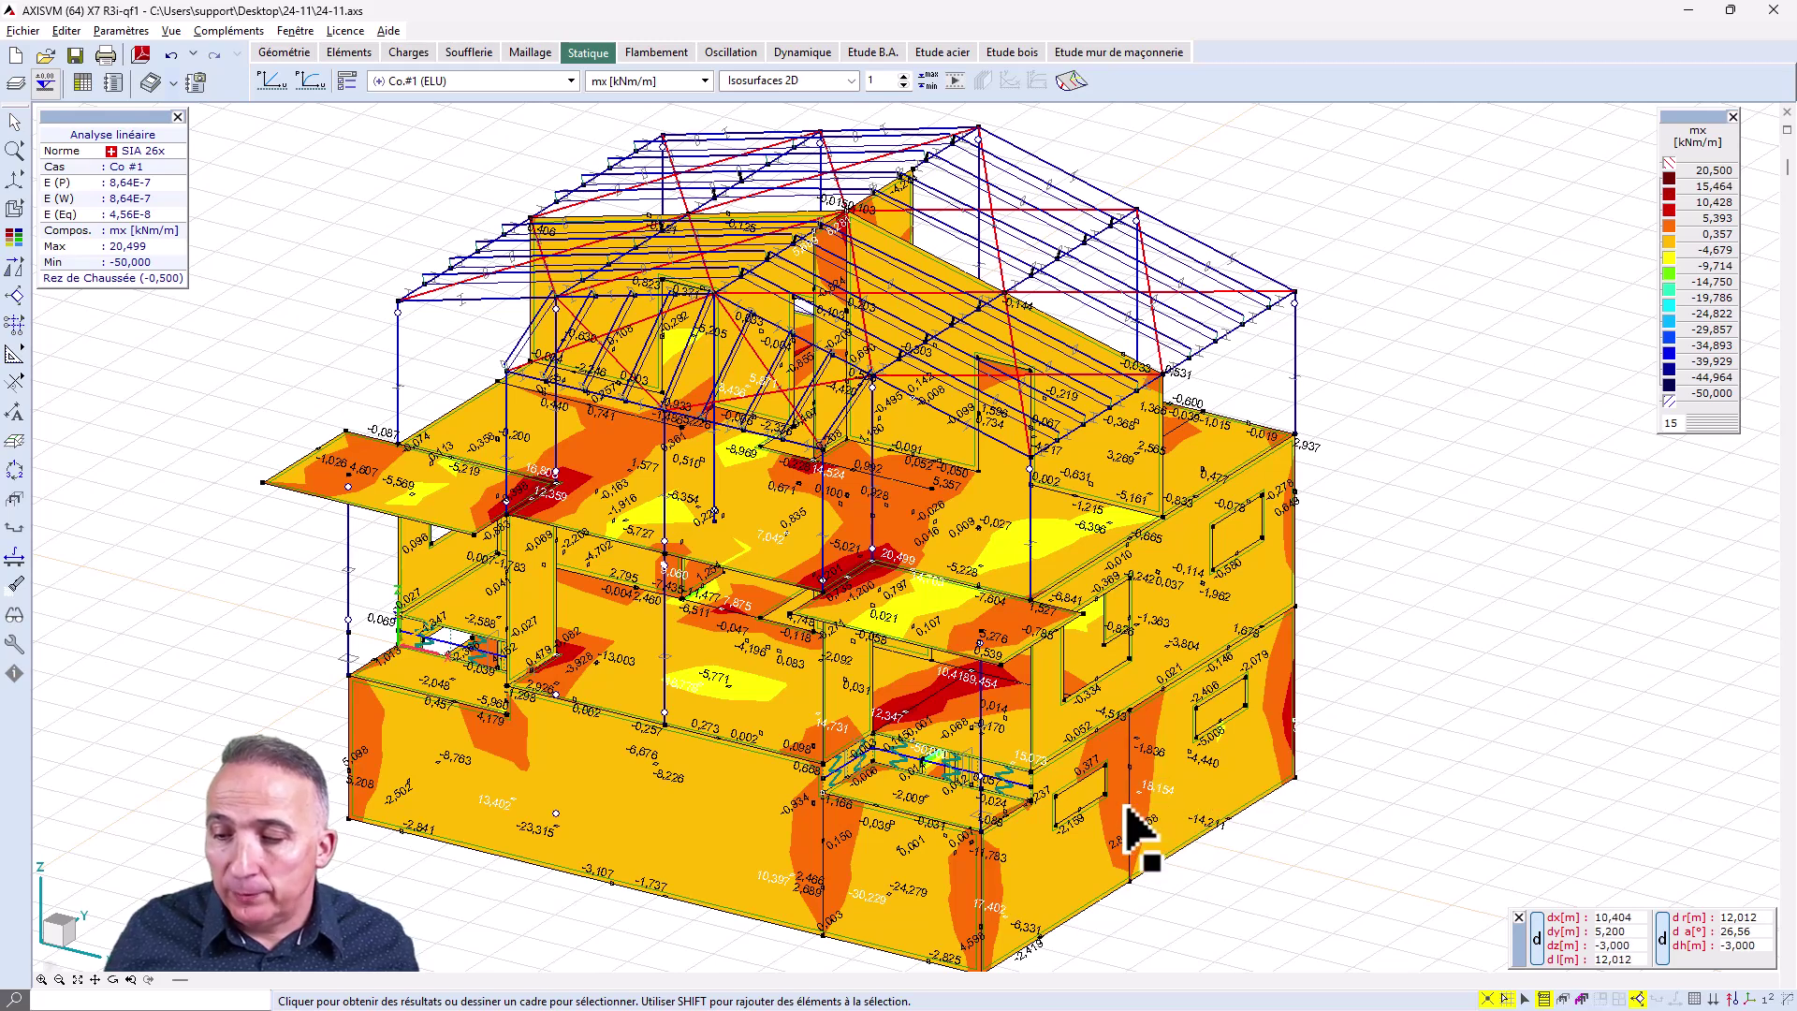
mouse_move(1083, 791)
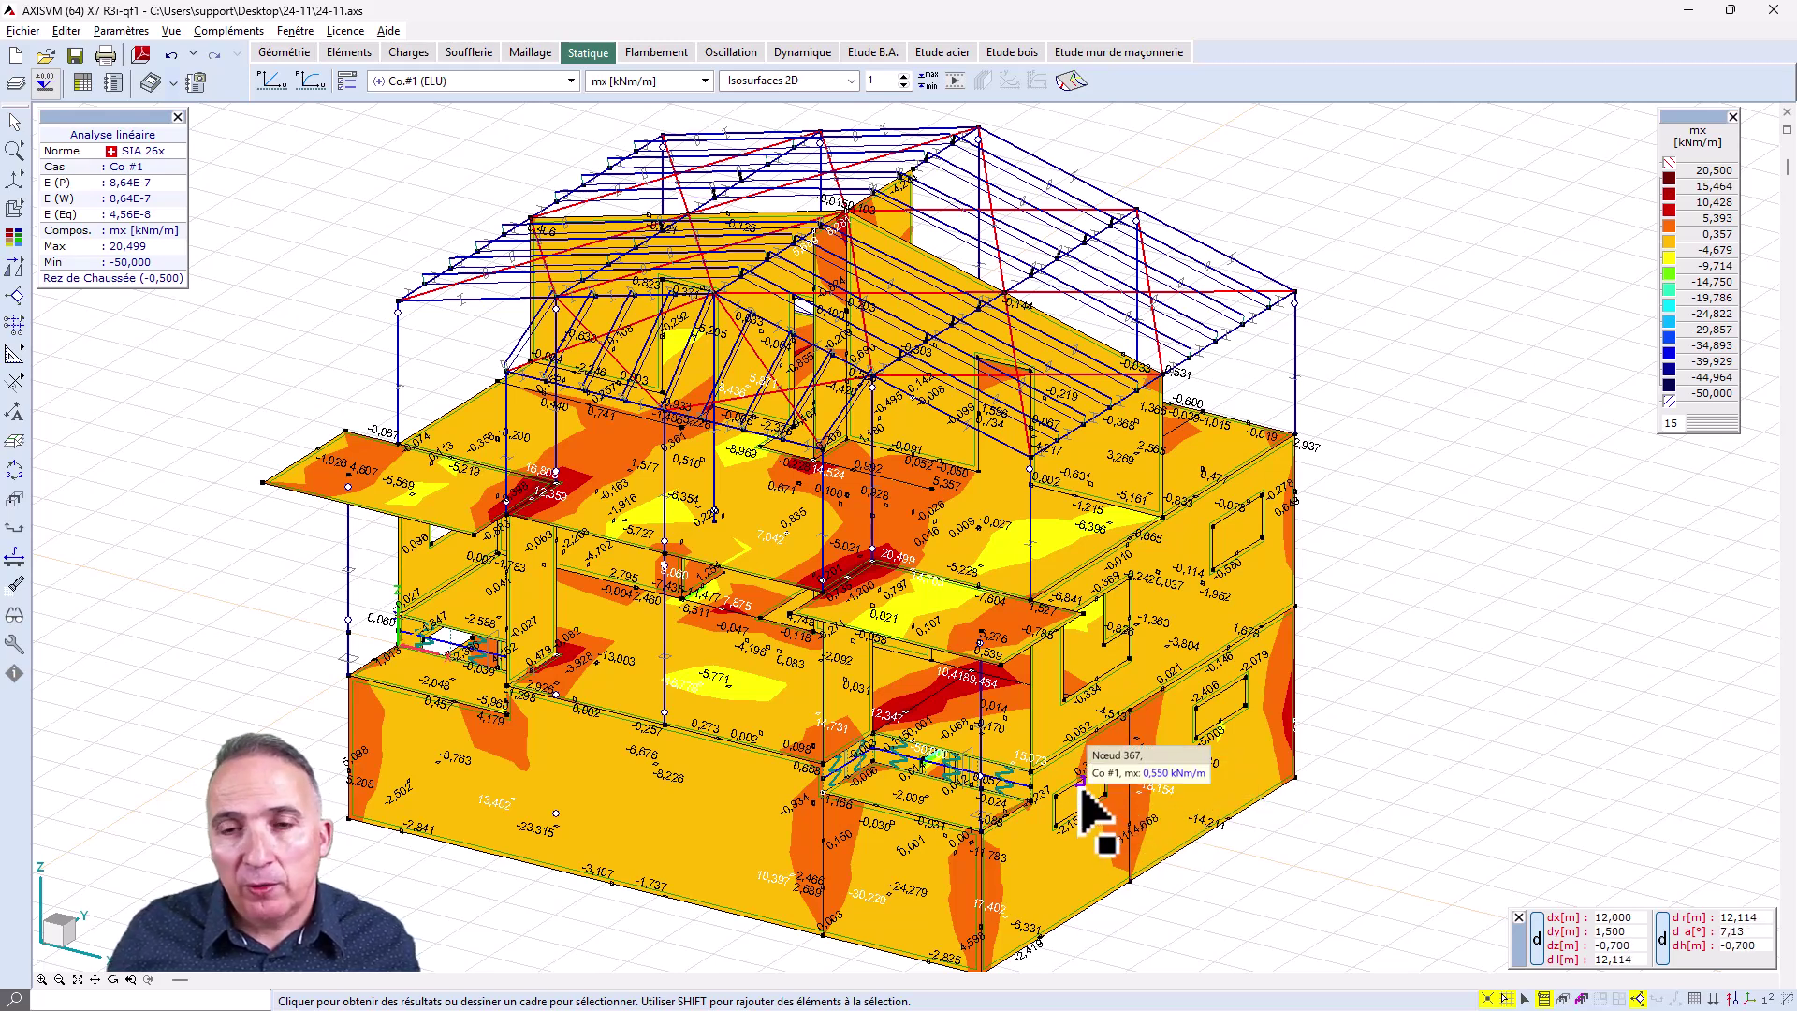